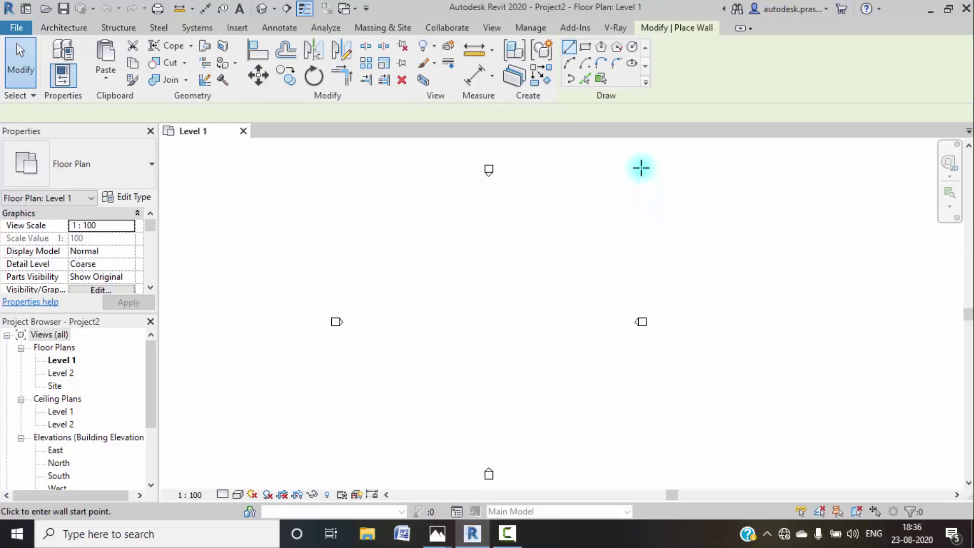
click(585, 48)
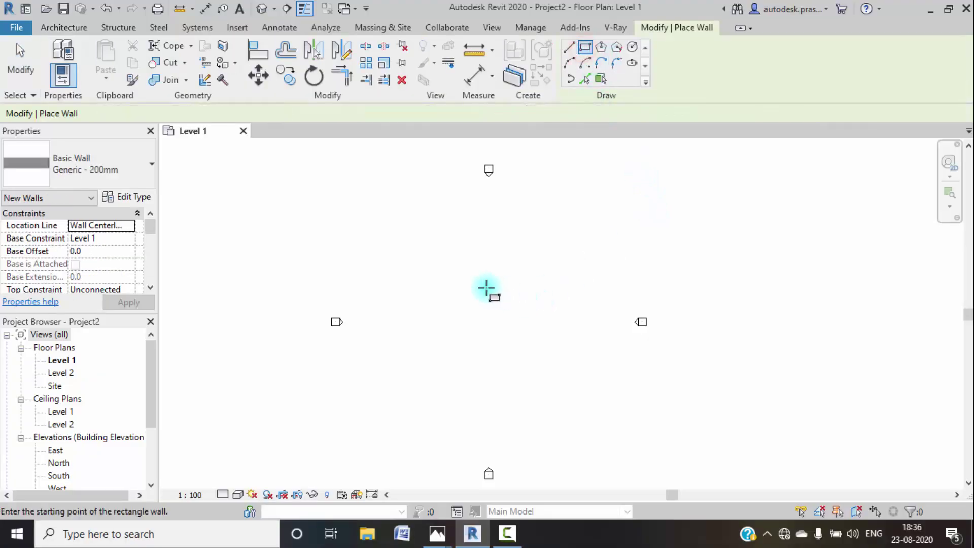
click(430, 289)
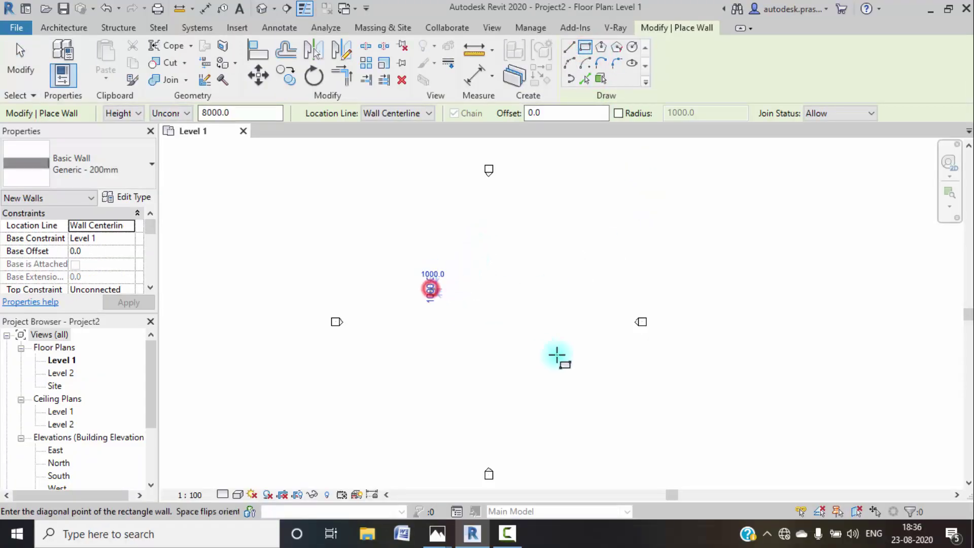
key(Escape)
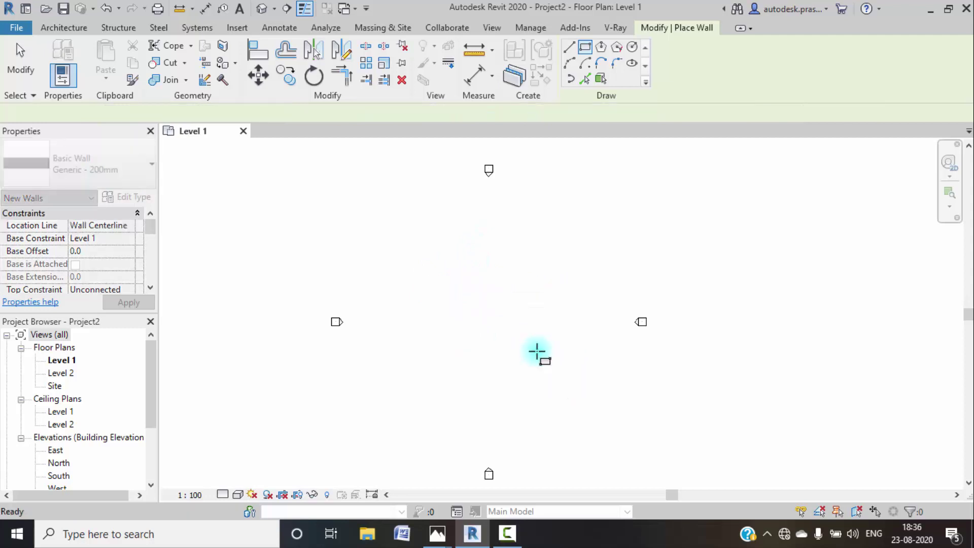
key(Escape)
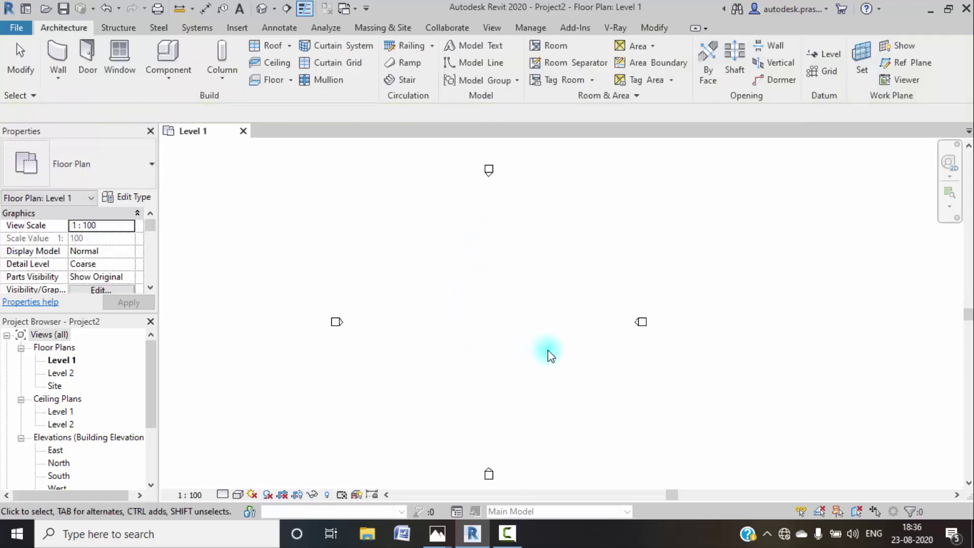
- Set the project's length units to feet and fractional inches
key(u)
key(n)
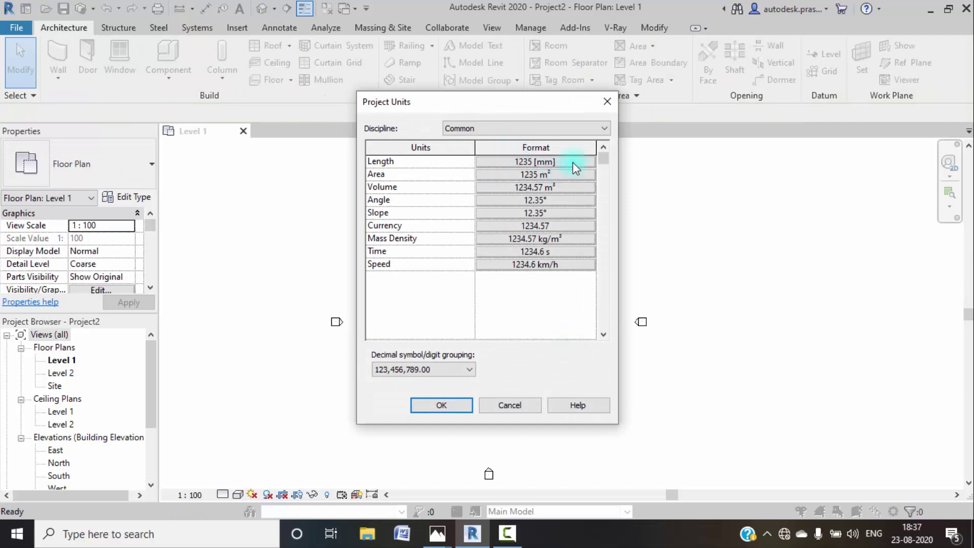
click(574, 162)
click(574, 186)
click(510, 208)
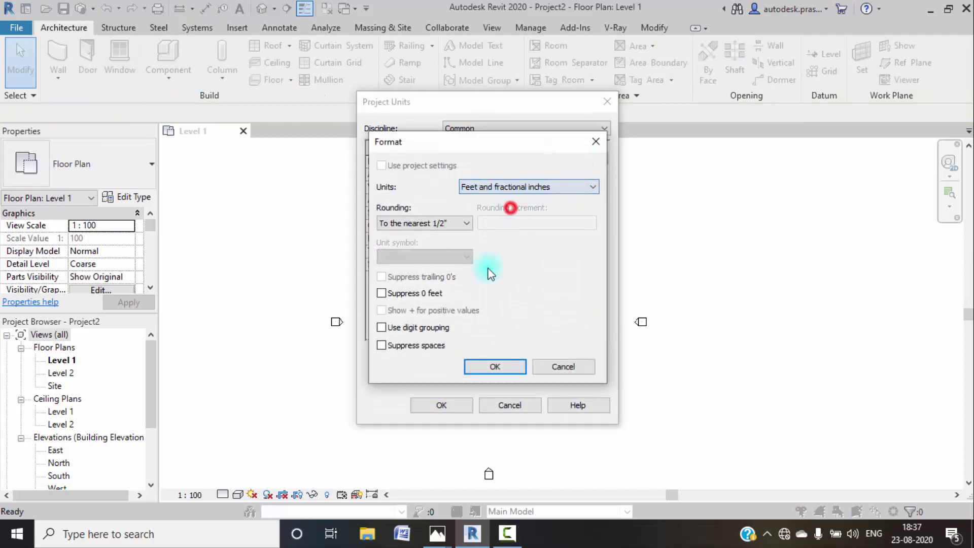
click(490, 367)
click(450, 405)
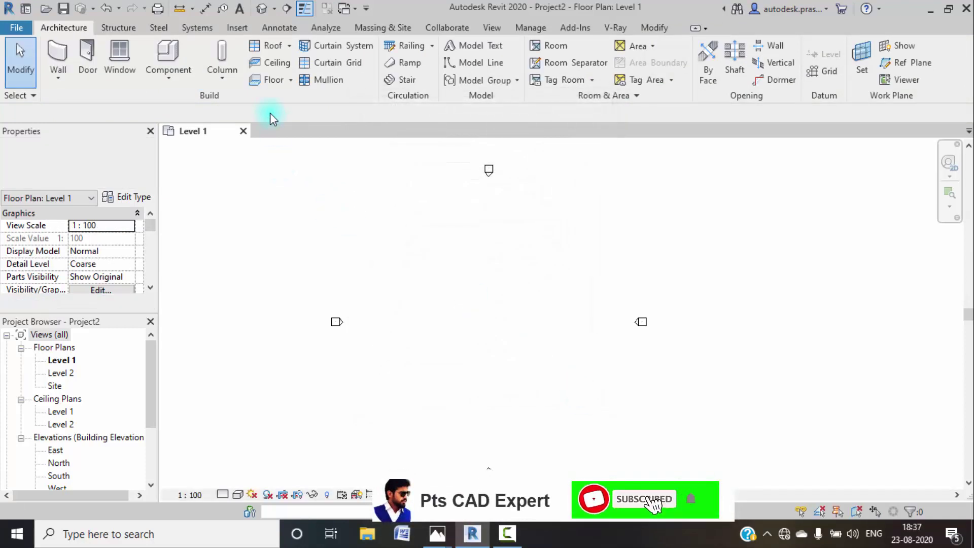
- Draw a horizontal 15' Generic - 200mm wall on Level 1, between the elevation markers
click(57, 51)
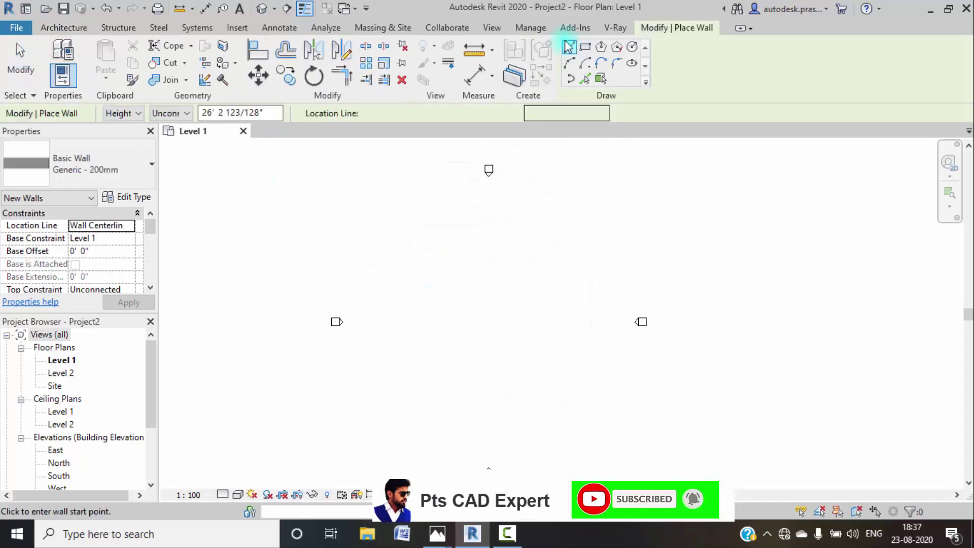
click(419, 294)
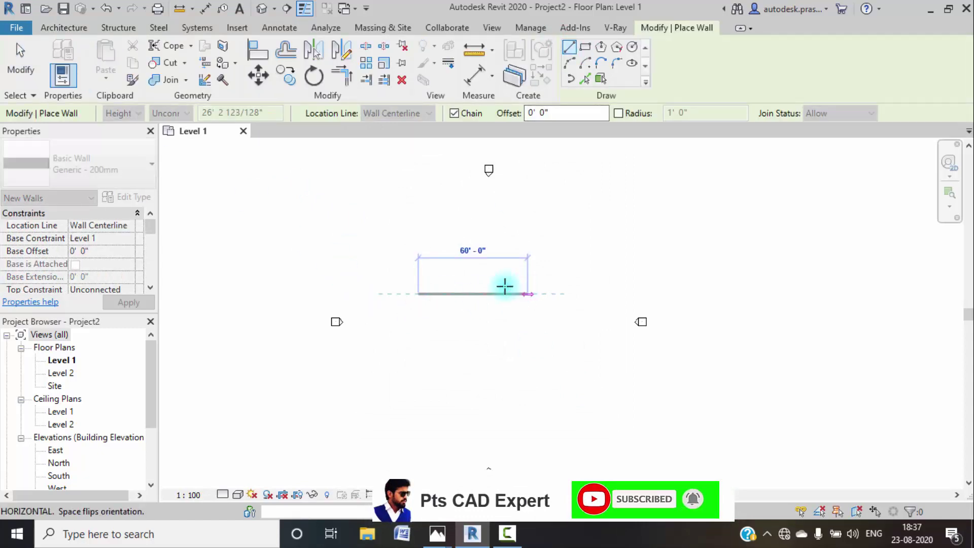
scroll(426, 289, up, 2)
scroll(432, 292, up, 2)
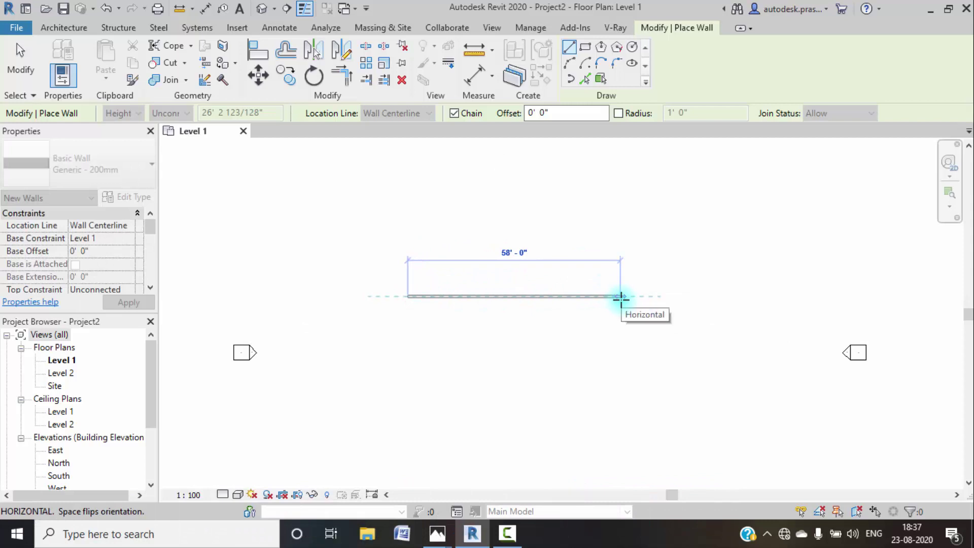
text(15)
key(Return)
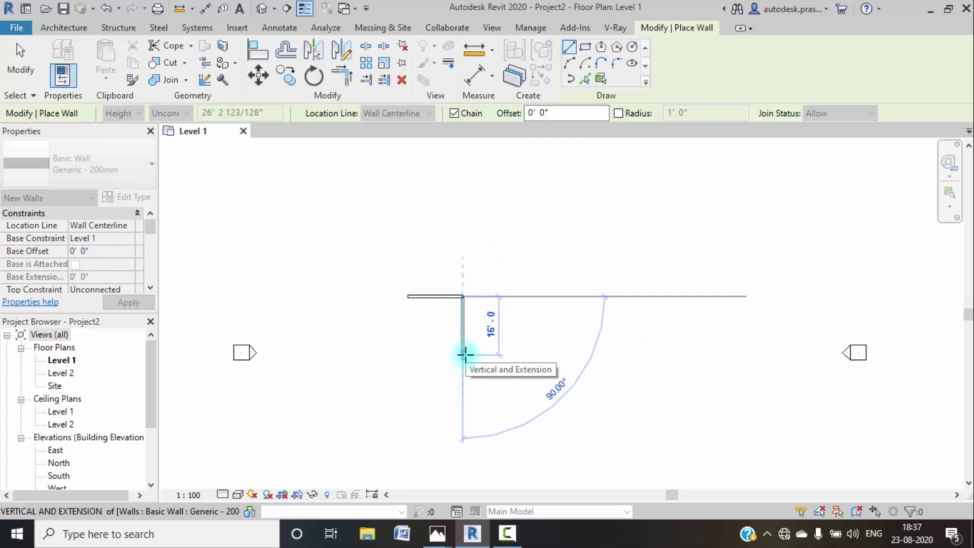
- Complete the rectangular room with a 13' wall downward, a 15' wall back to the left and a closing wall to the start point
text(13)
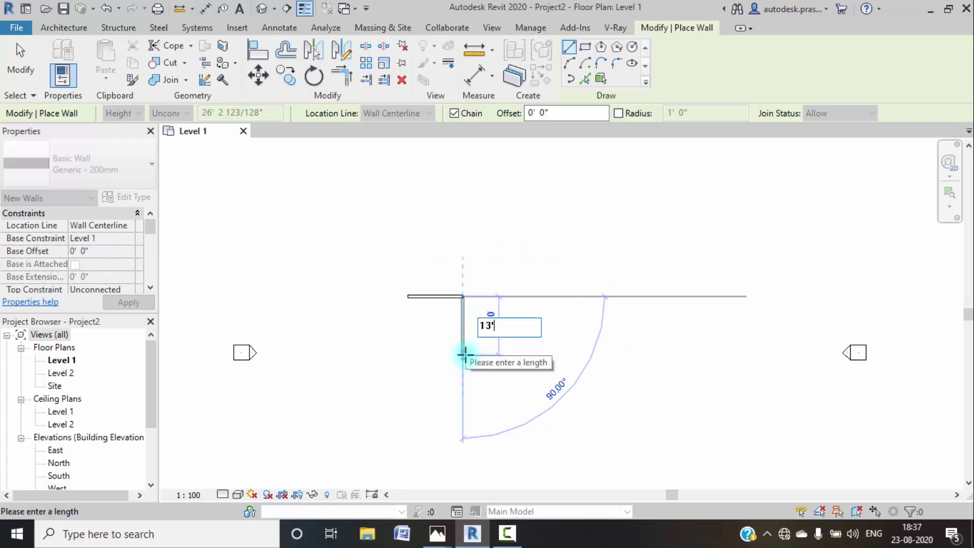
key(Return)
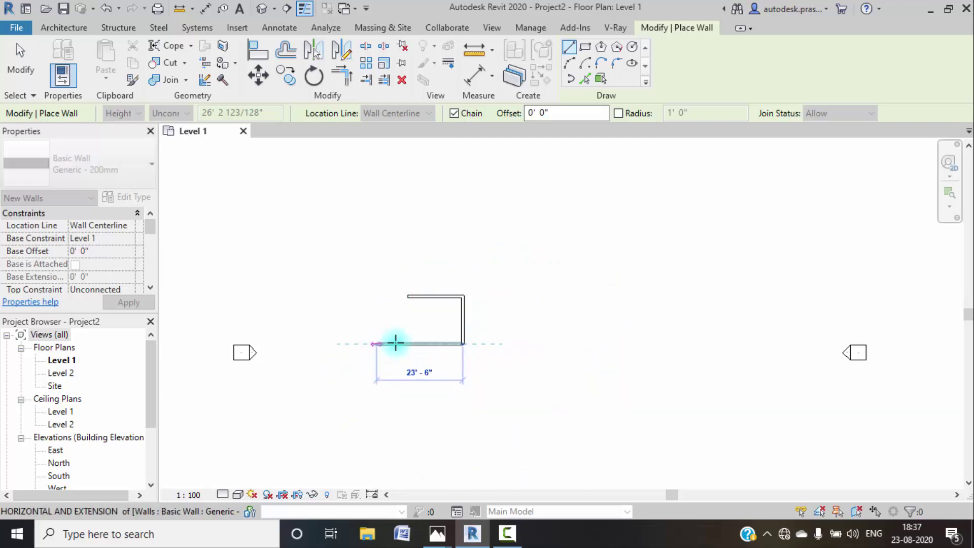
text(1)
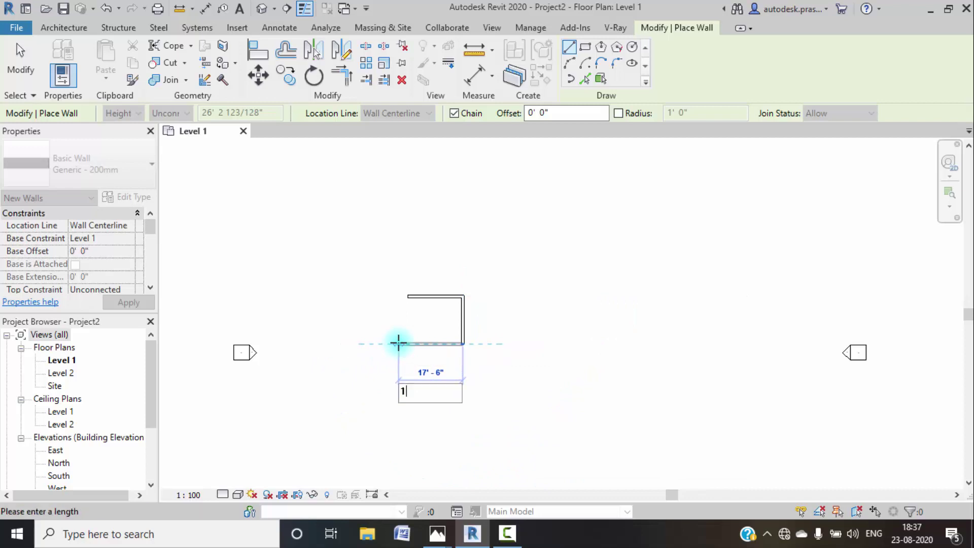
text(5')
key(Return)
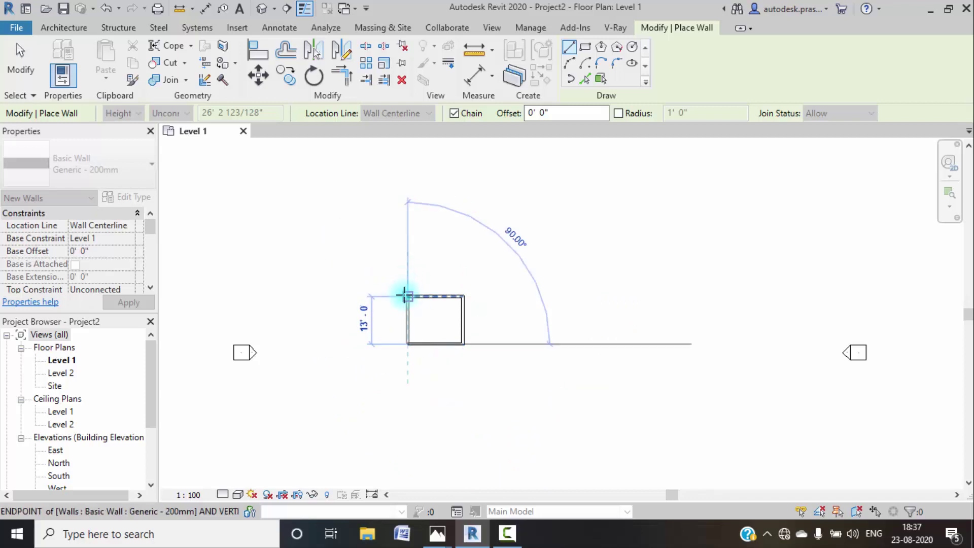
click(404, 296)
key(Escape)
key(Escape)
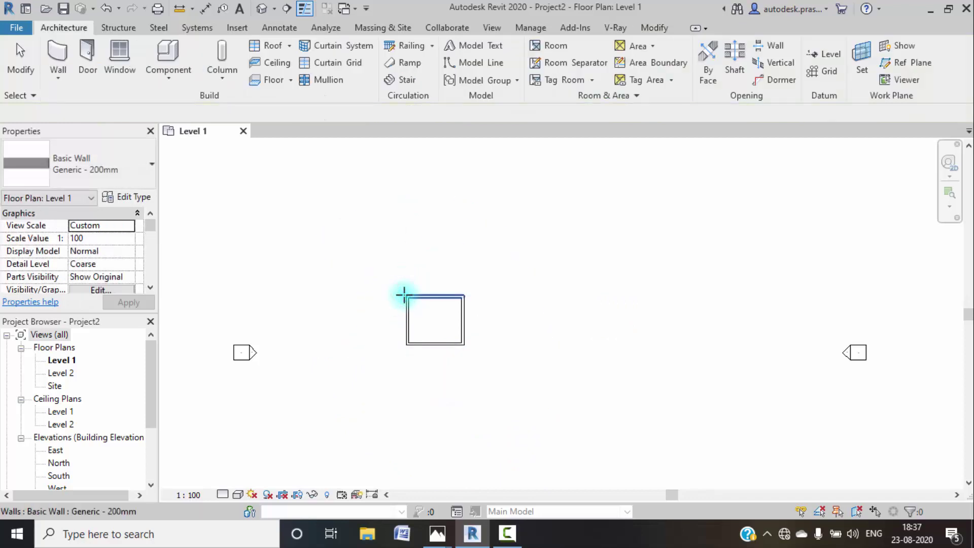
- Look at the reference render of the furnished living room in Photos, then return to the Revit floor plan
scroll(412, 302, up, 5)
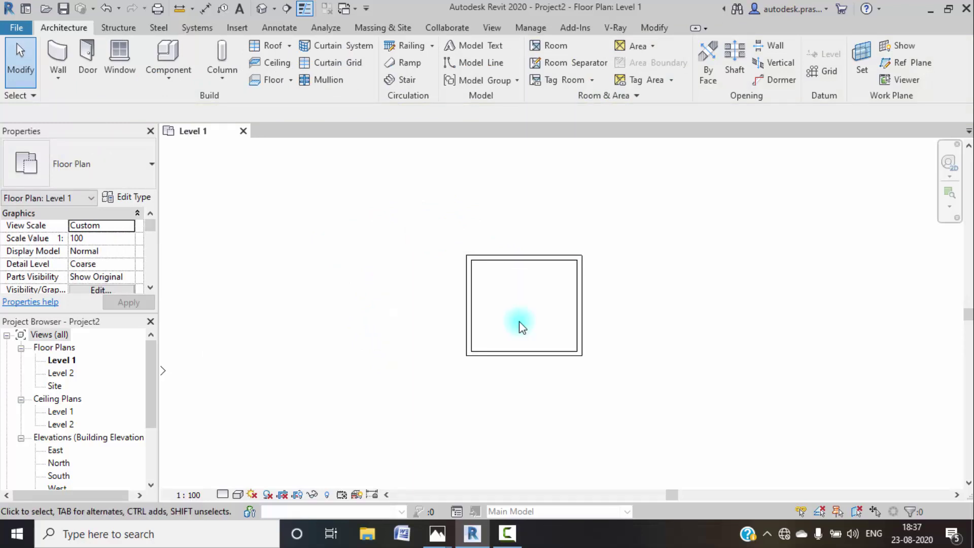
scroll(531, 328, up, 2)
middle_drag(531, 328, 471, 370)
scroll(483, 368, up, 1)
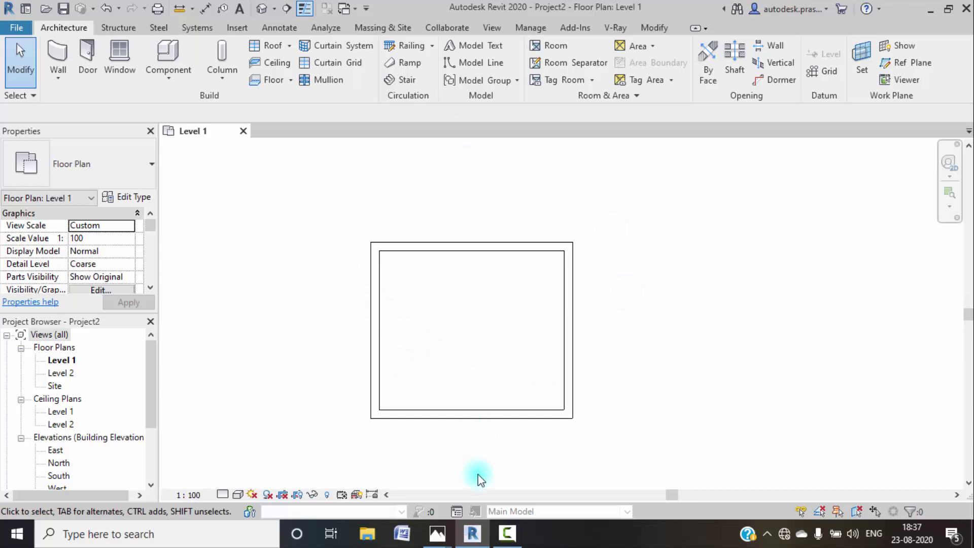
mouse_move(437, 532)
click(388, 482)
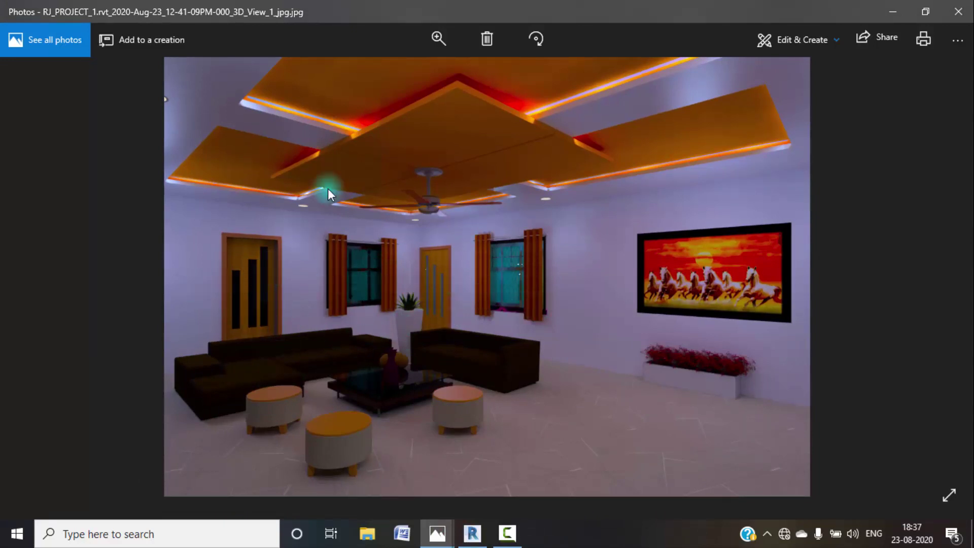
click(899, 9)
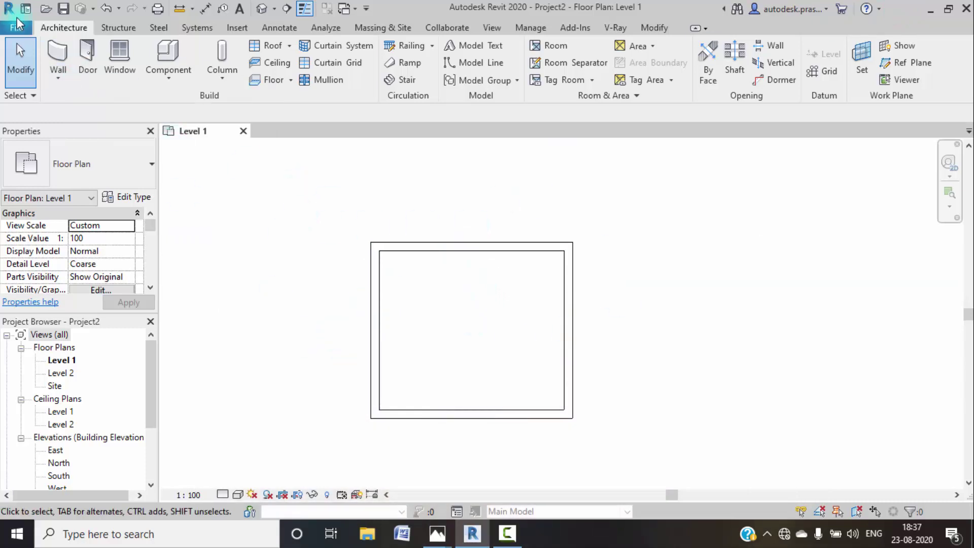
- Load the window family bright window 1.rfa from the LIBRARY folder on the desktop and make it the window type to place
click(130, 66)
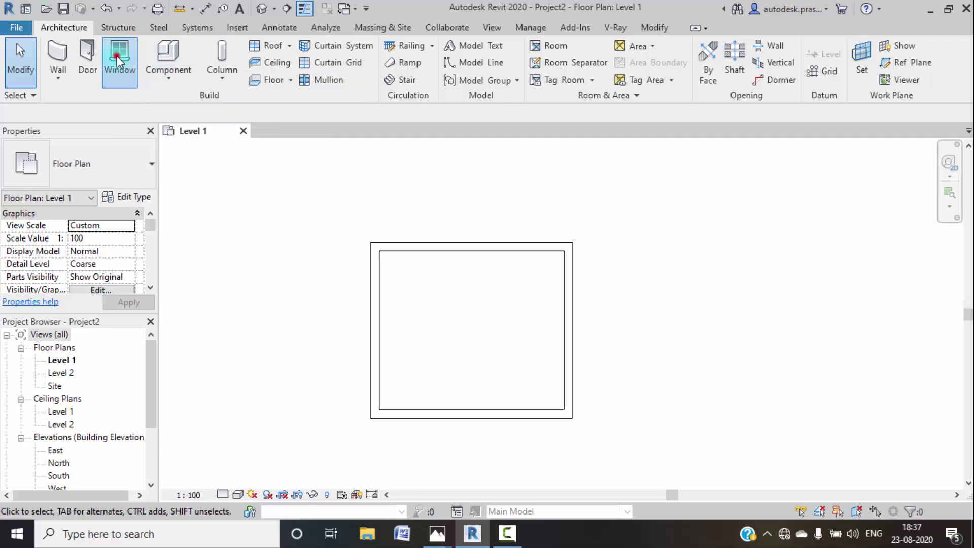
click(134, 198)
click(906, 79)
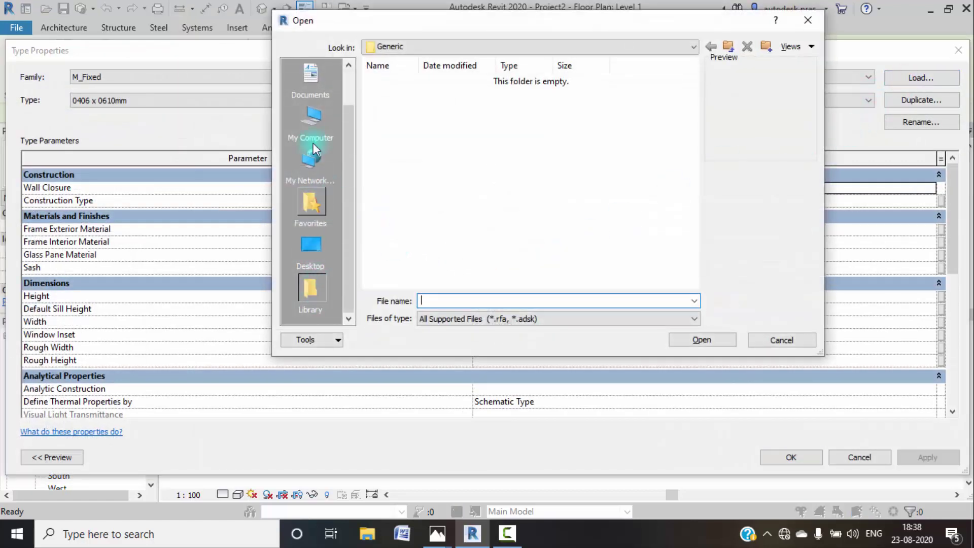
click(316, 252)
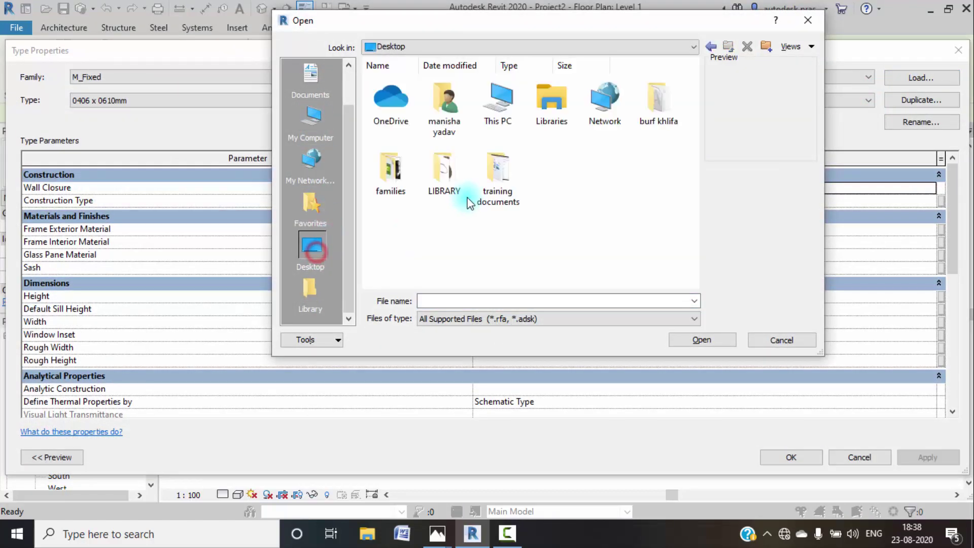
double_click(440, 185)
click(444, 104)
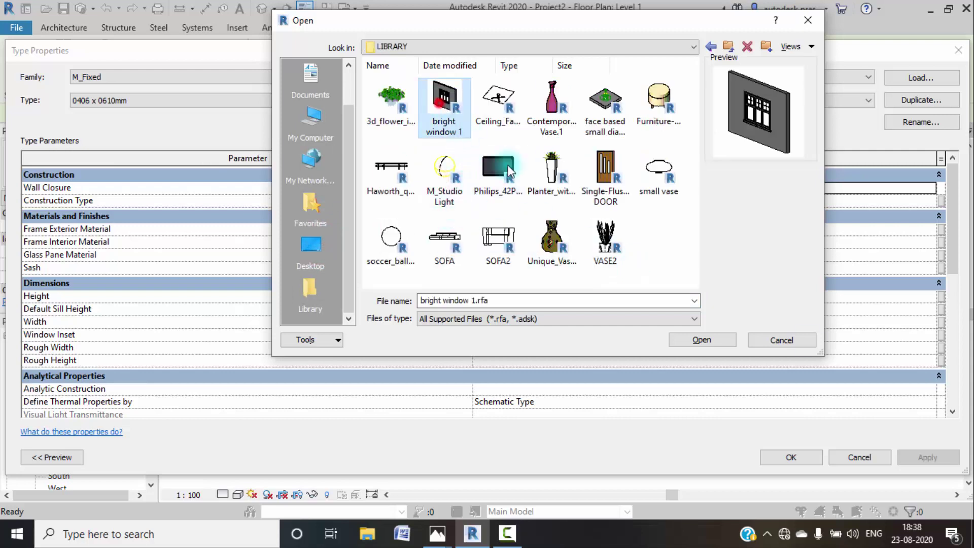
click(714, 337)
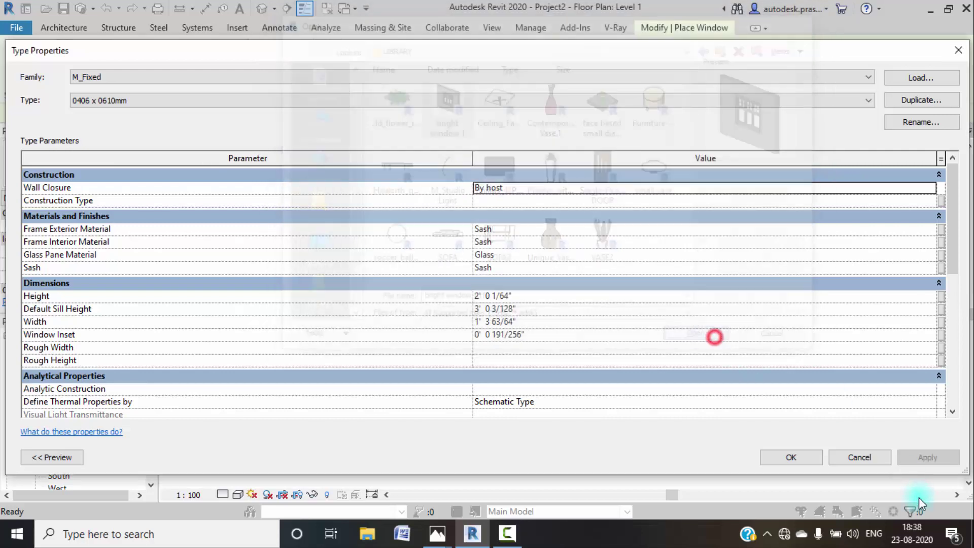
click(802, 462)
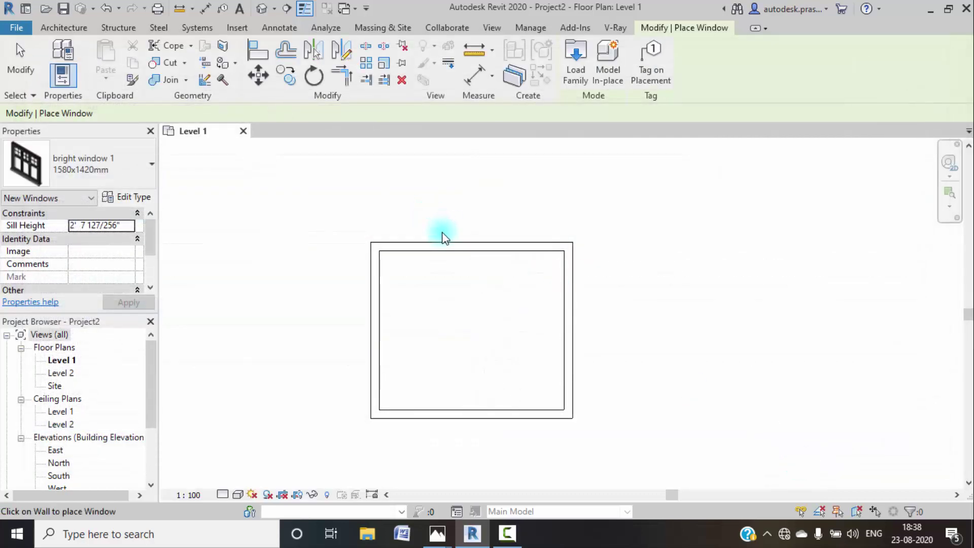
- Place the bright window 1 window in the room's upper wall, about 6' 6" from the left wall
scroll(434, 248, up, 1)
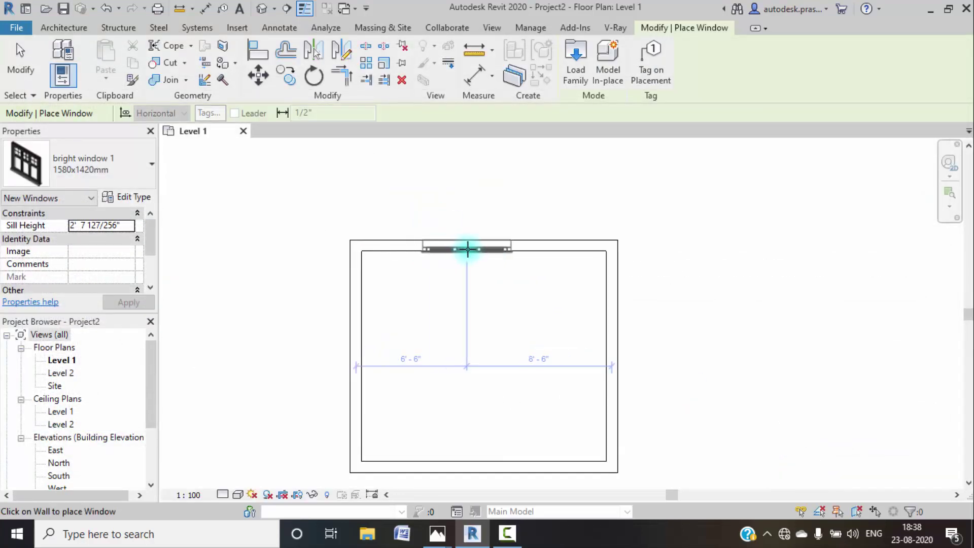
scroll(468, 248, up, 1)
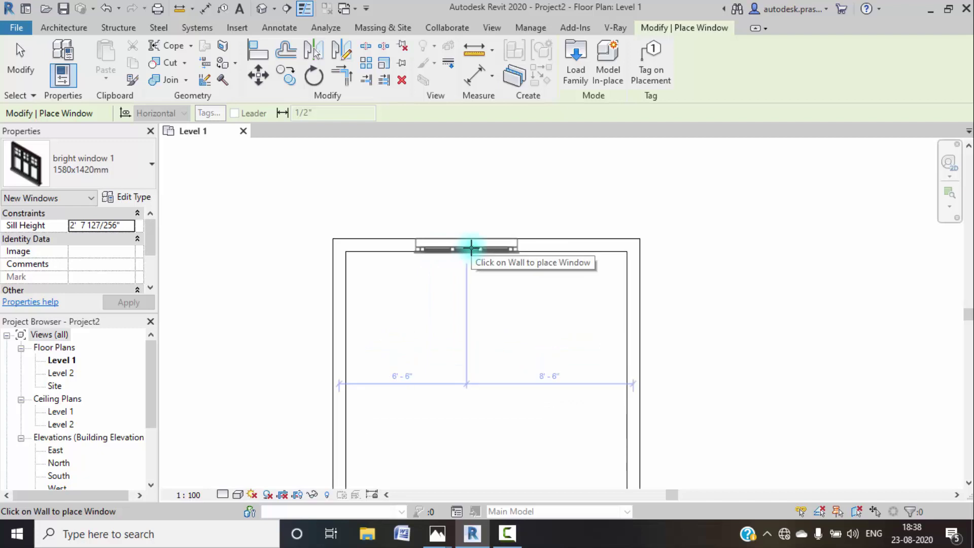
click(472, 248)
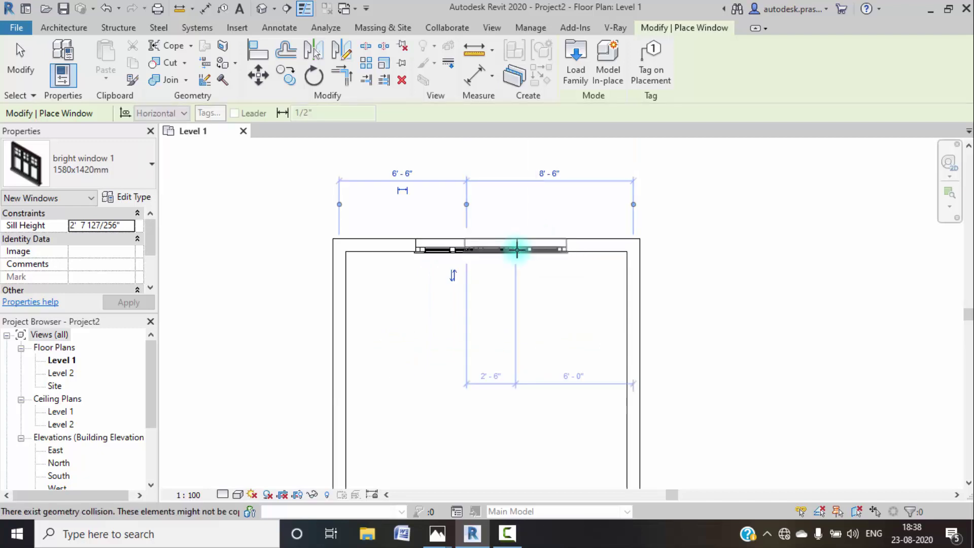
key(Escape)
key(Escape)
- Move the room's right wall so that it stands 20' from the left wall
click(637, 354)
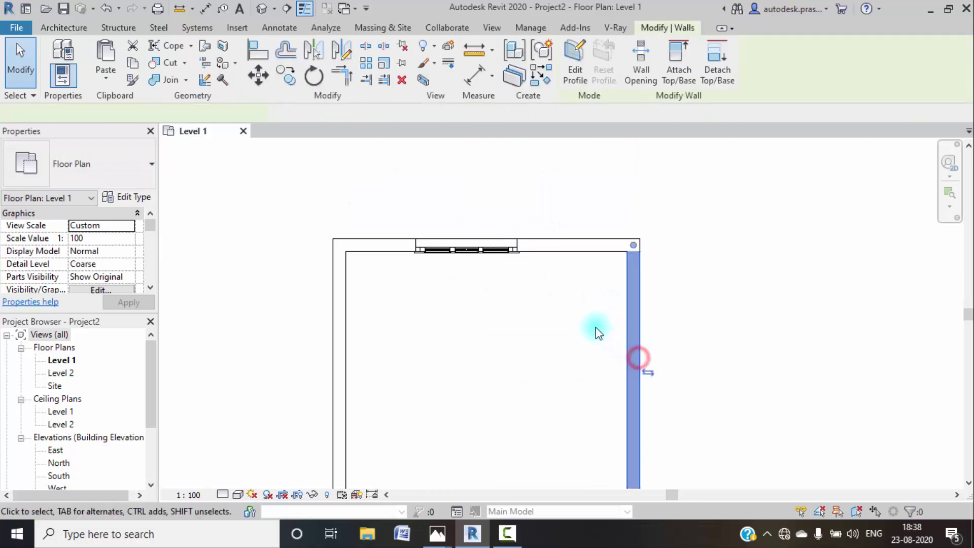
scroll(583, 324, down, 2)
scroll(583, 324, down, 2)
click(555, 388)
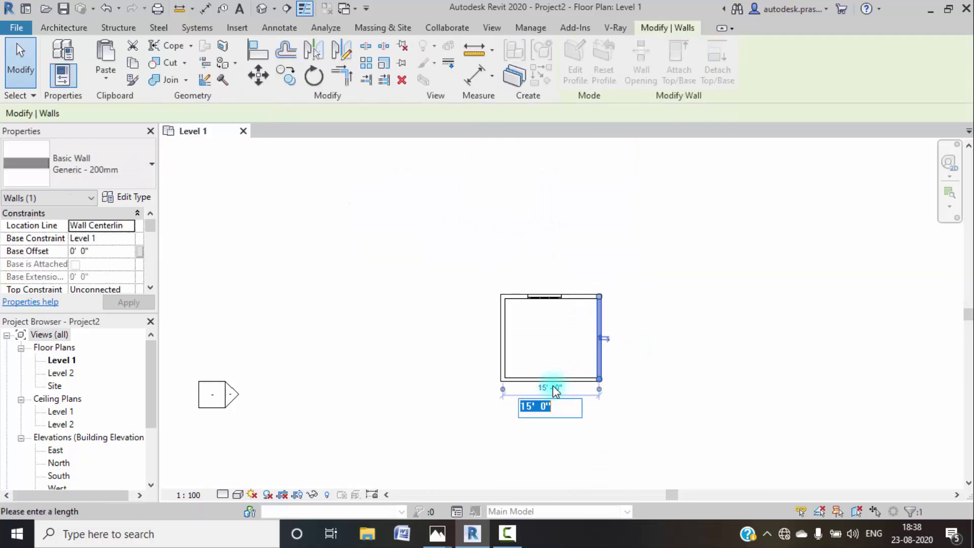
text(20')
key(Return)
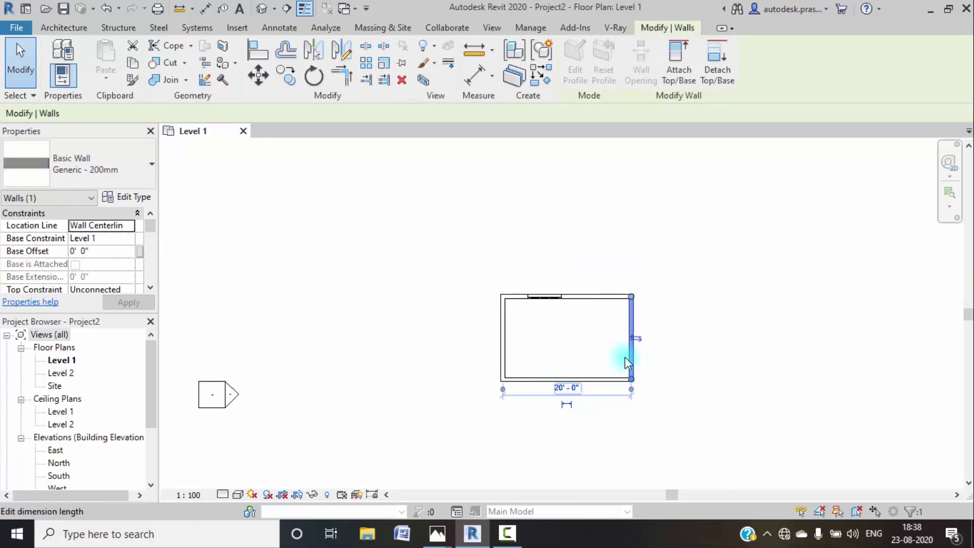
click(690, 337)
- Set the Width type parameter of the bright window 1 window in the upper wall to 4'
scroll(539, 313, up, 3)
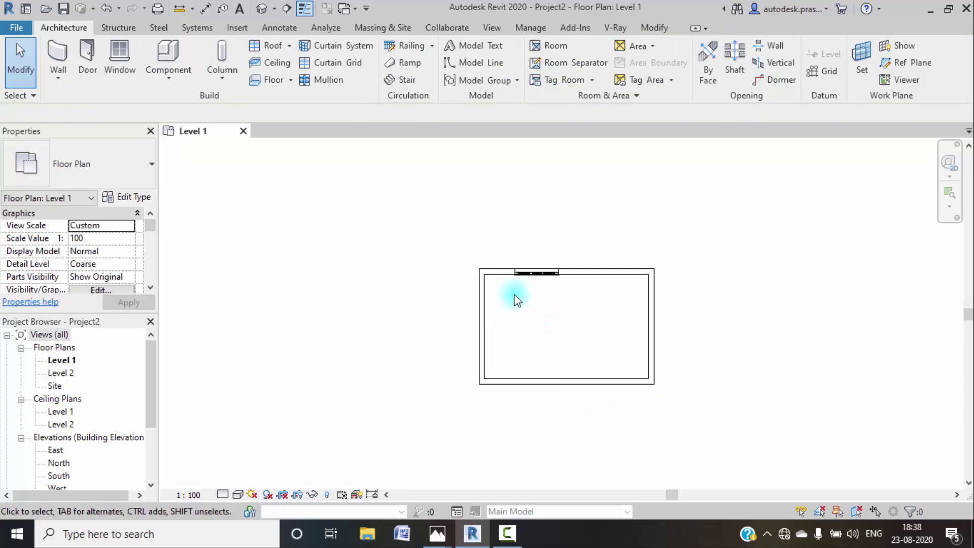
click(538, 271)
click(130, 197)
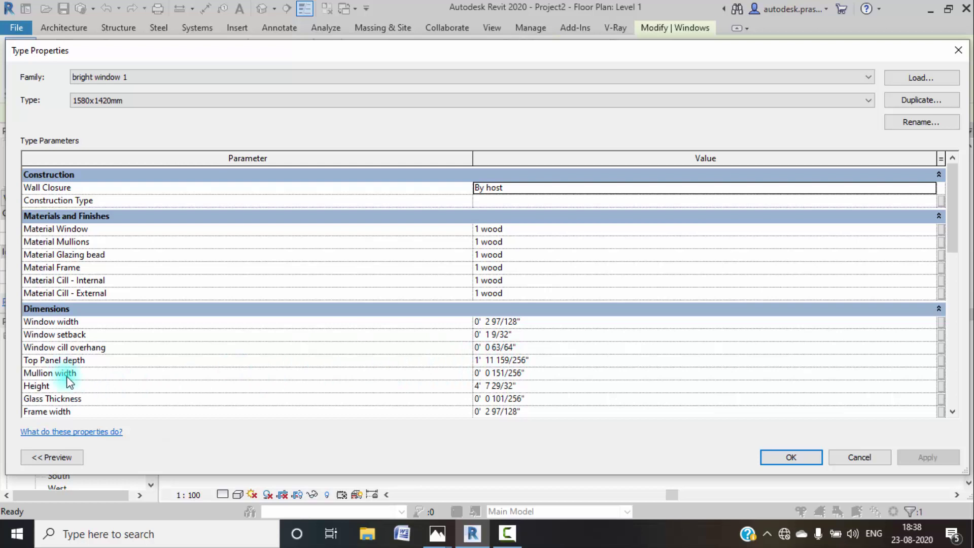
scroll(69, 378, down, 1)
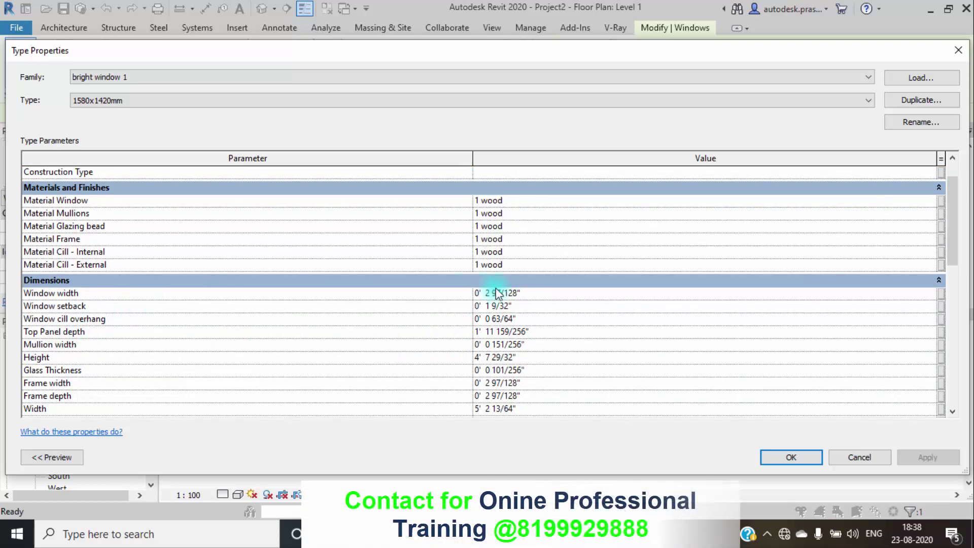
scroll(491, 318, down, 2)
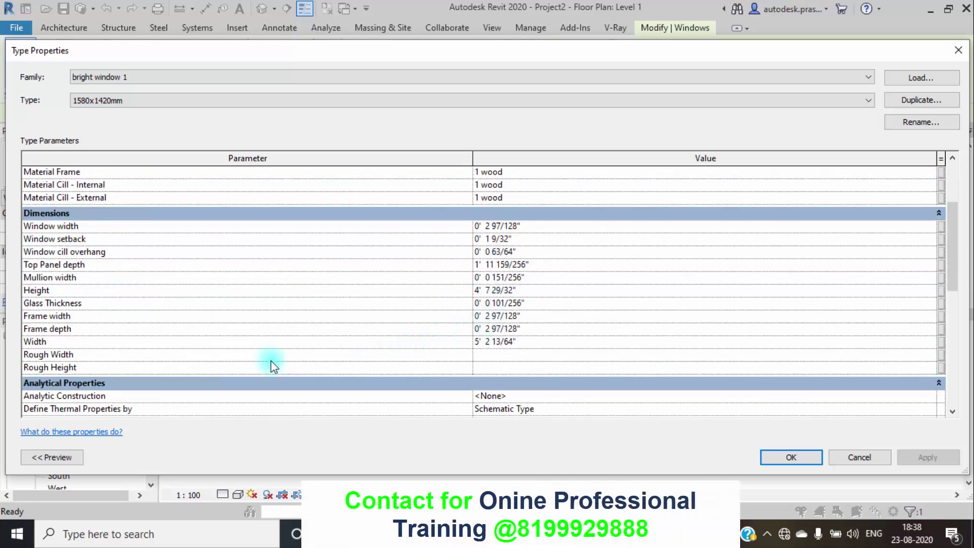
click(527, 343)
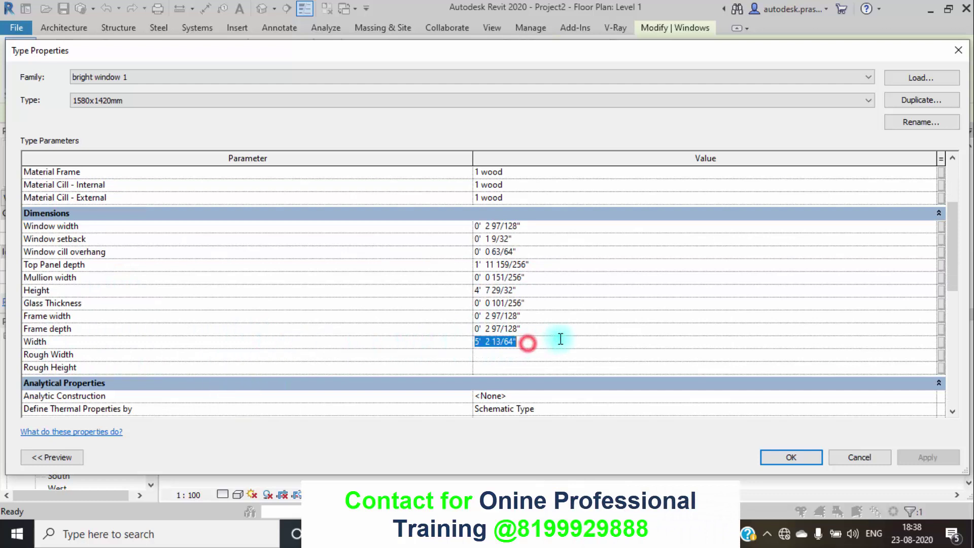
text(4')
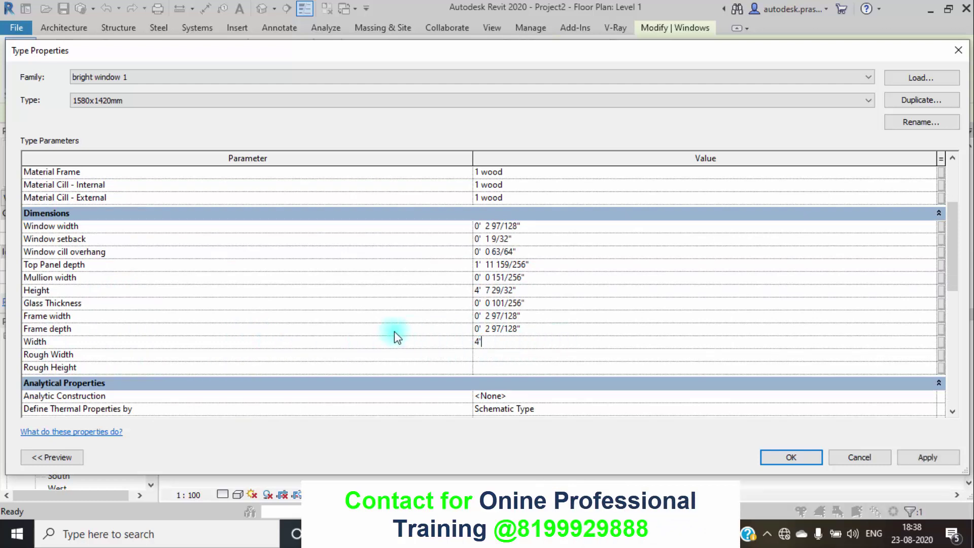
key(Return)
click(770, 456)
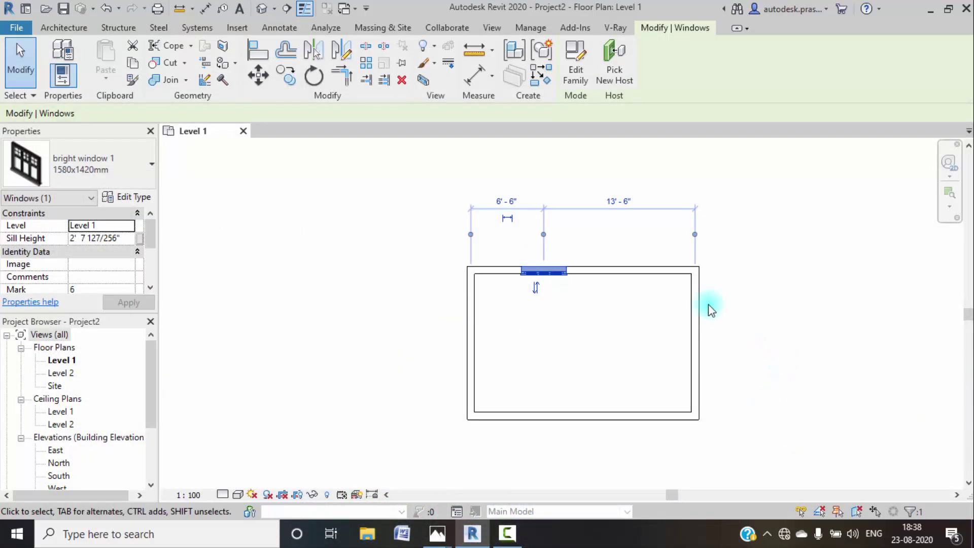
- Place another bright window 1 window of the same type in the room's left wall, 5' from the upper wall
click(531, 77)
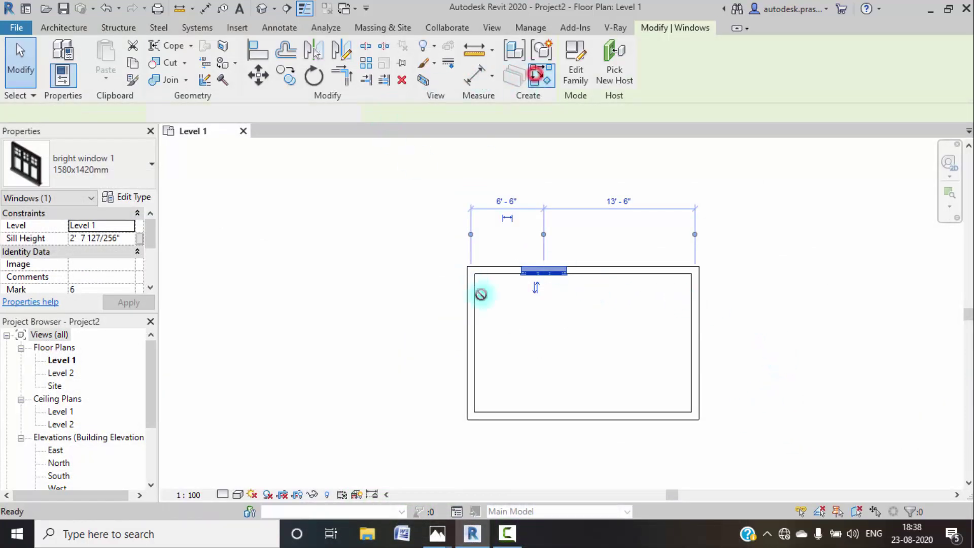
click(477, 326)
- Check the width in the type properties of the new left-wall window, leaving window placement along the way
click(131, 198)
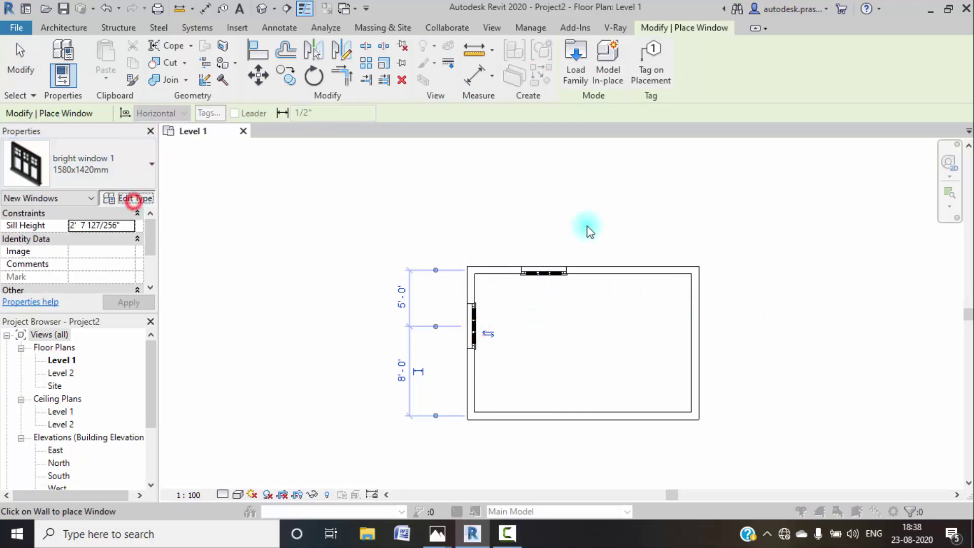
scroll(517, 406, down, 5)
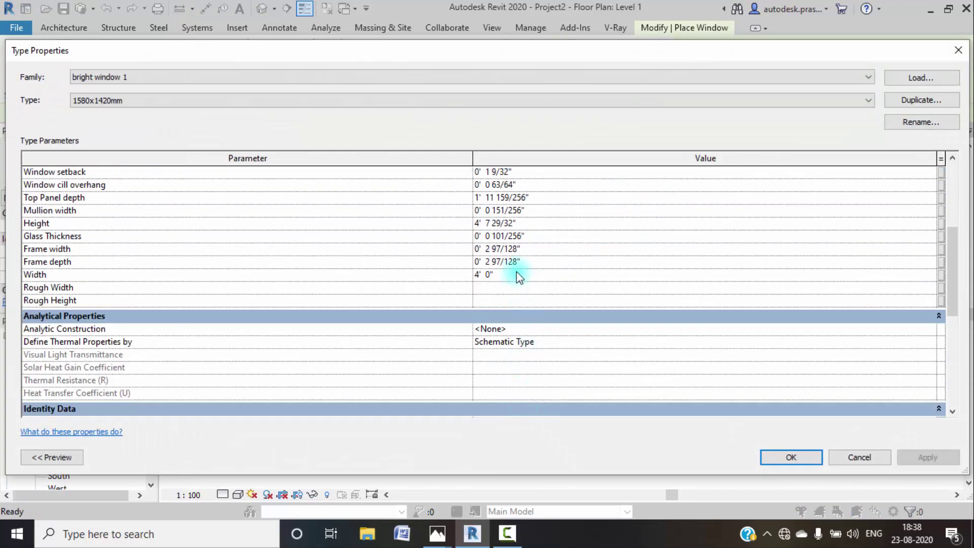
click(768, 455)
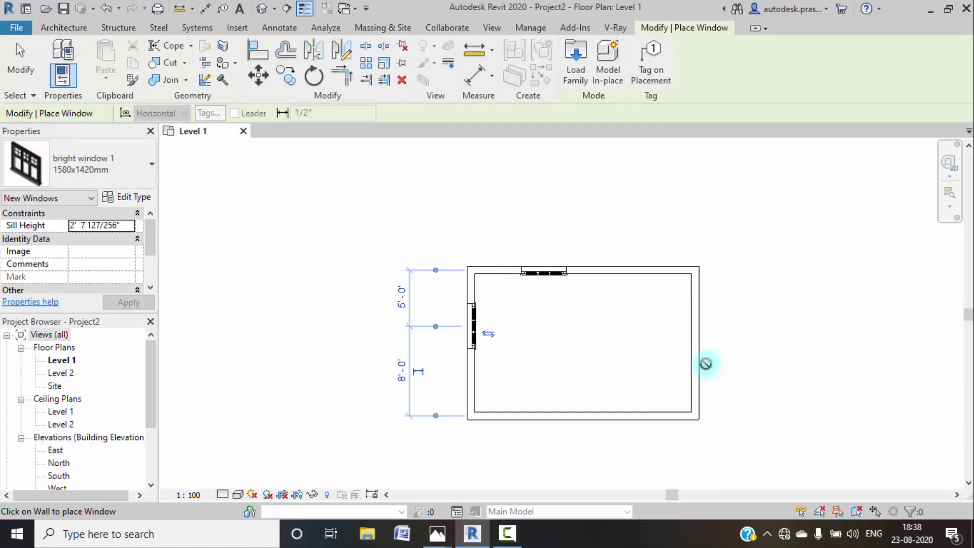
key(Escape)
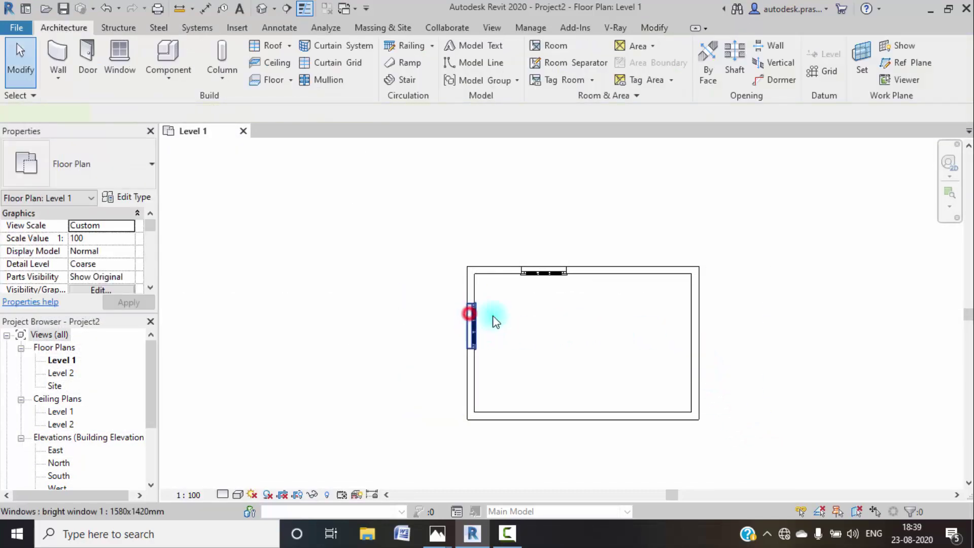
click(471, 316)
click(139, 198)
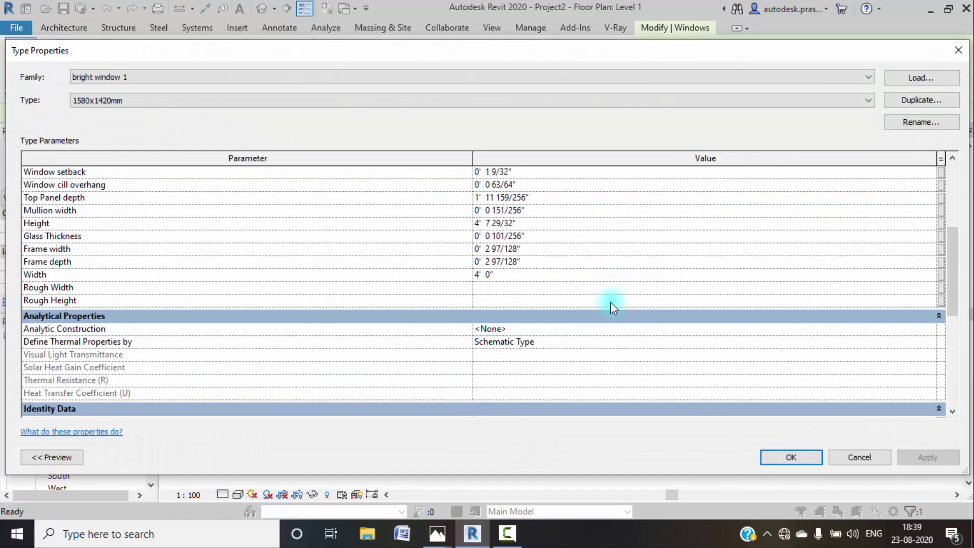
click(819, 463)
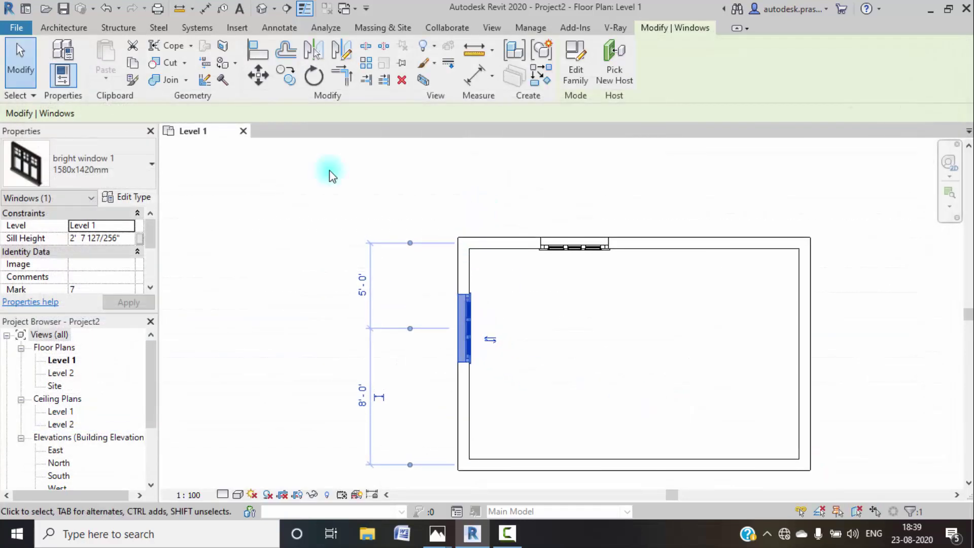
- Load the Single-Flush2.rfa DOOR family from the LIBRARY folder and make its 30" x 80" type the door to place
click(53, 27)
click(87, 55)
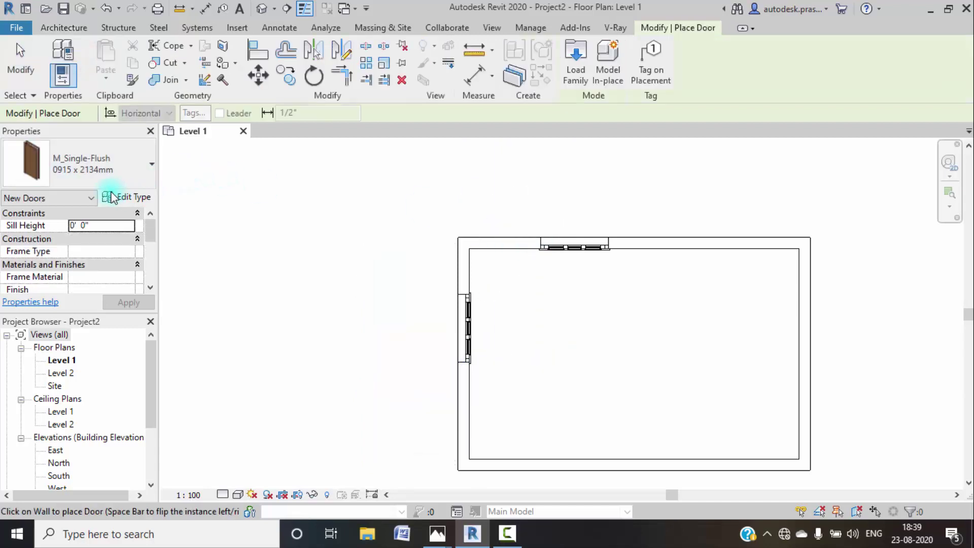
click(124, 199)
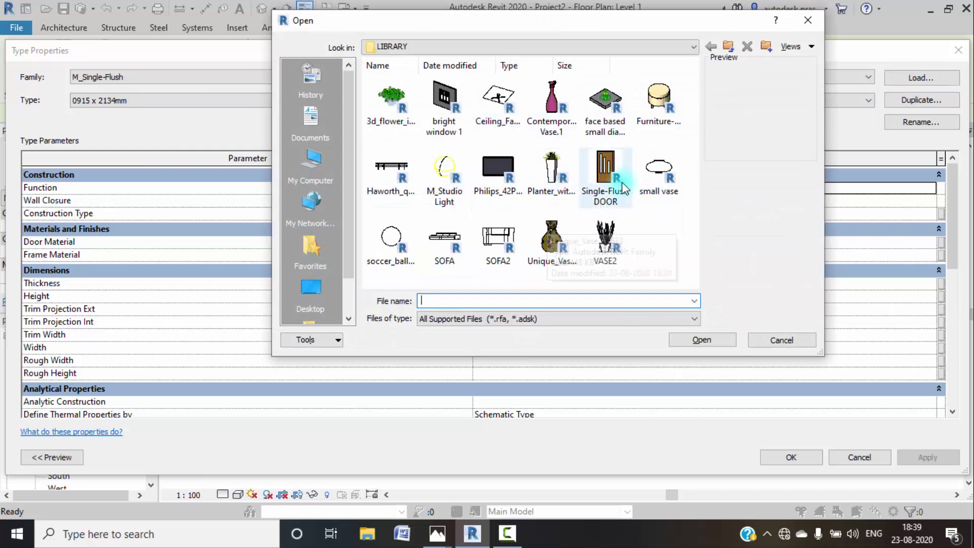
click(612, 172)
click(703, 338)
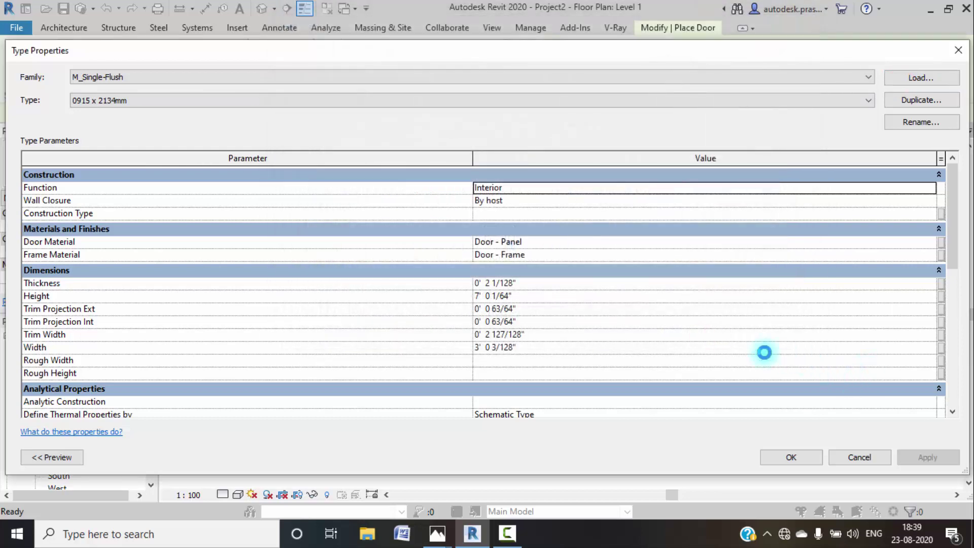
click(780, 456)
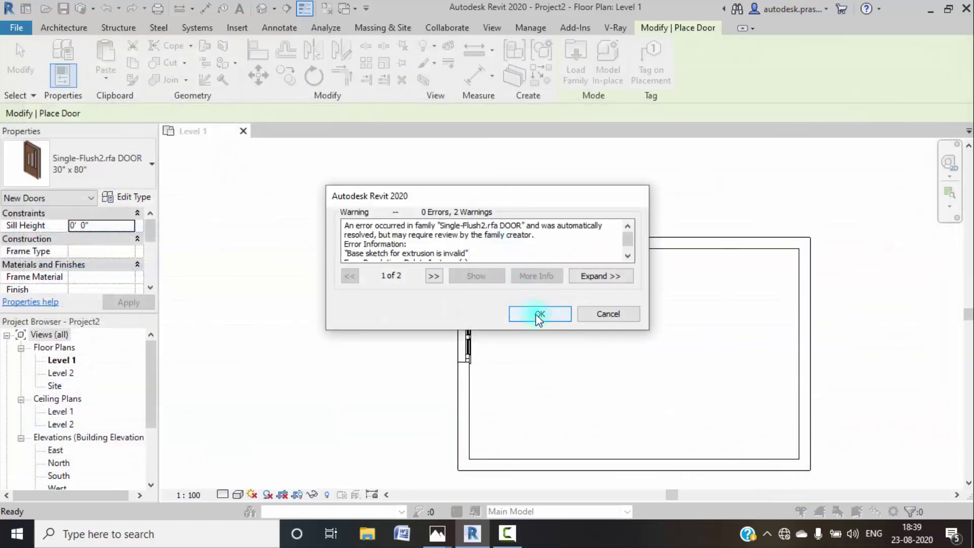
click(539, 314)
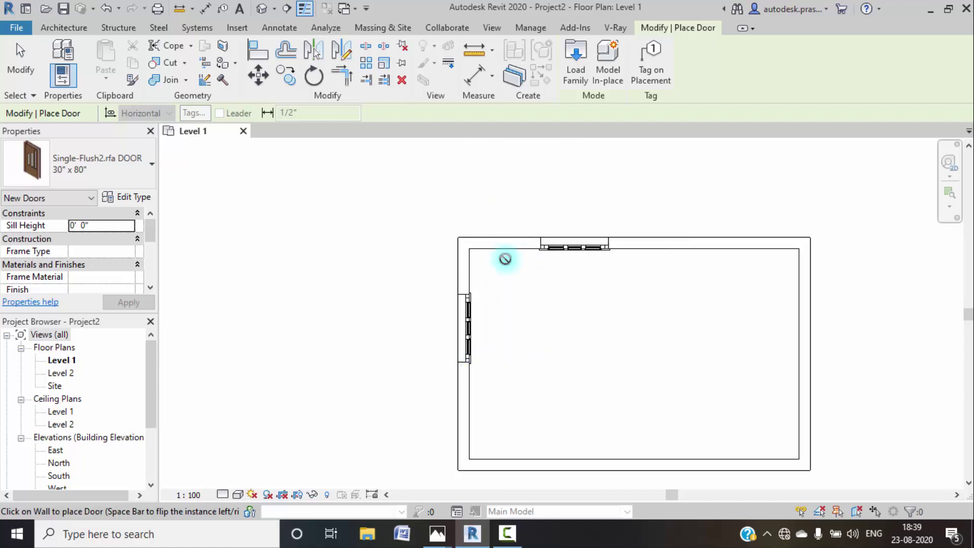
- Place one door in the upper wall 2' from the left wall and another in the left wall 3' from the lower wall
click(495, 252)
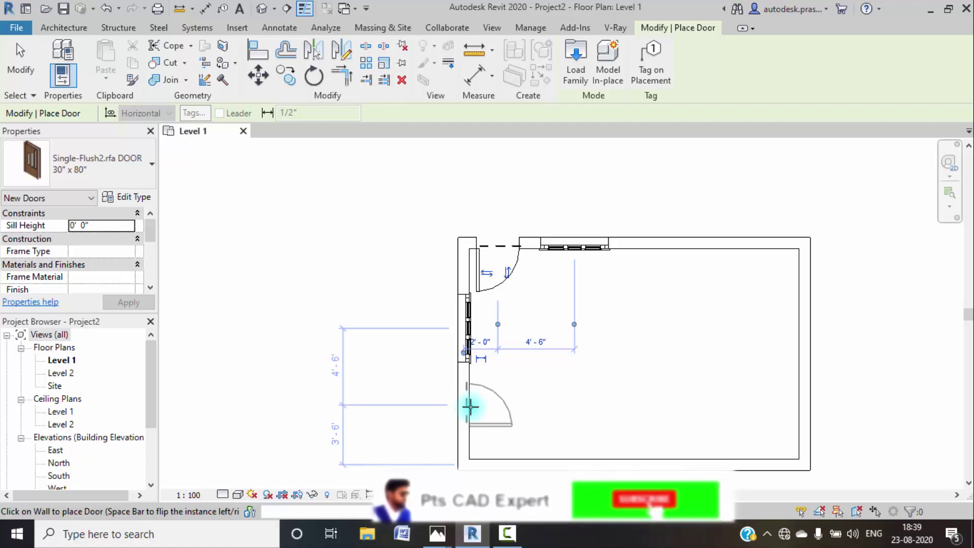
click(468, 408)
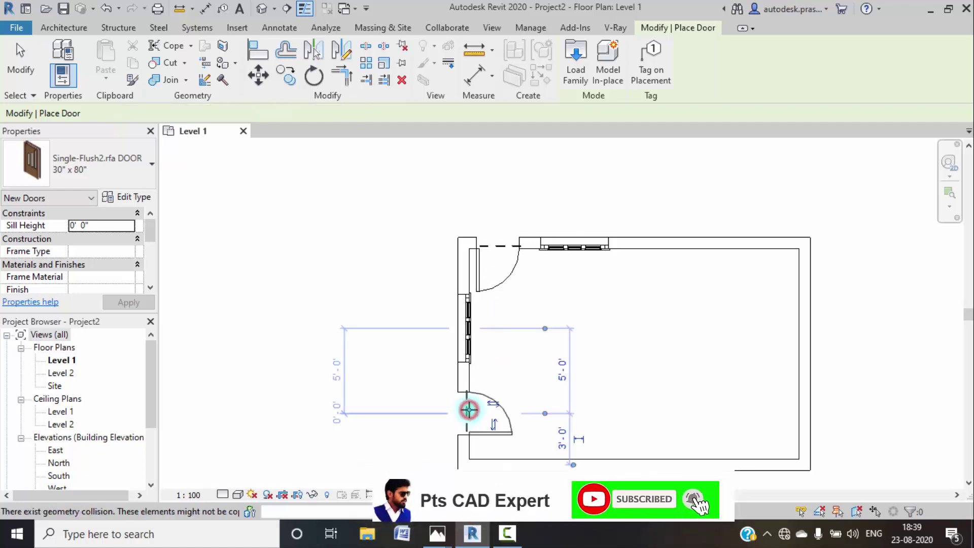
key(Escape)
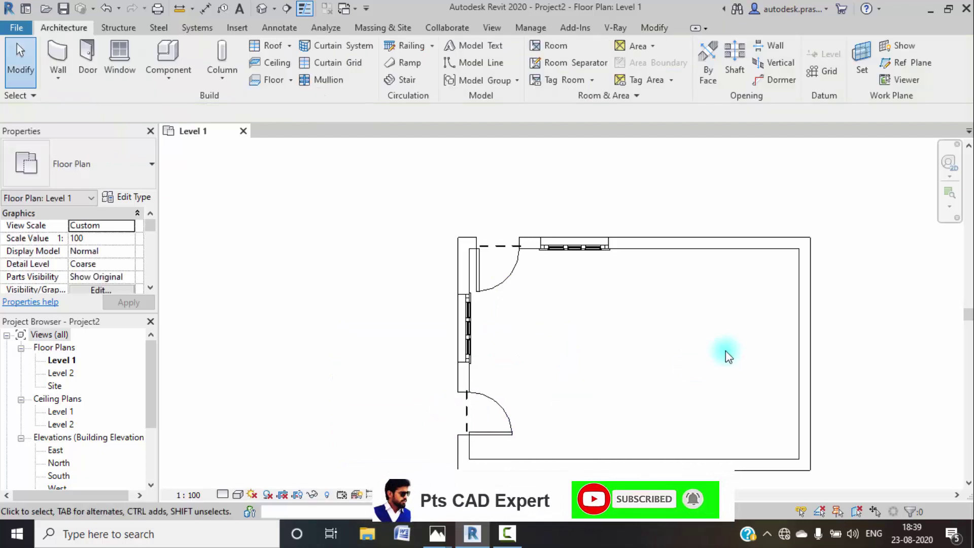
middle_drag(705, 415, 682, 367)
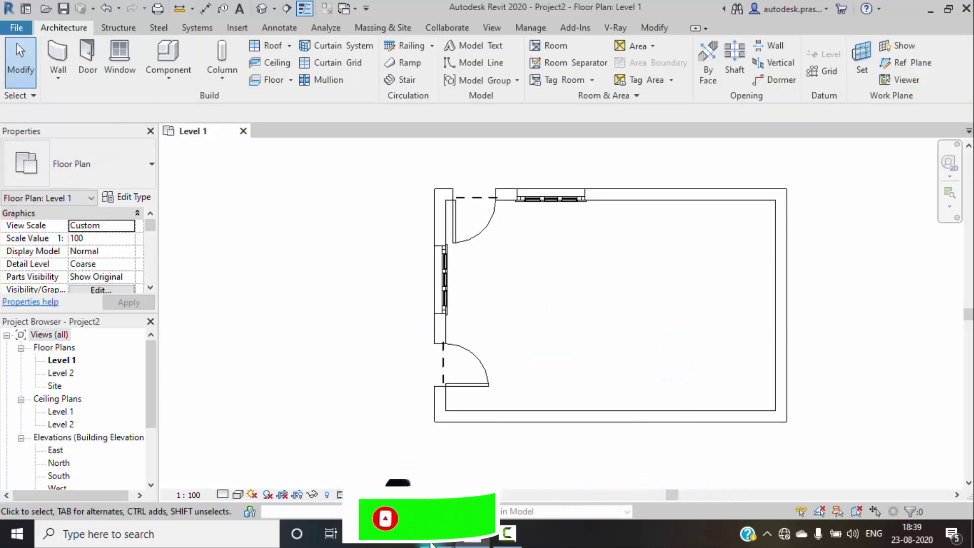
- Look at the door position in the reference render in Photos, then return to the Revit floor plan
mouse_move(450, 538)
click(238, 471)
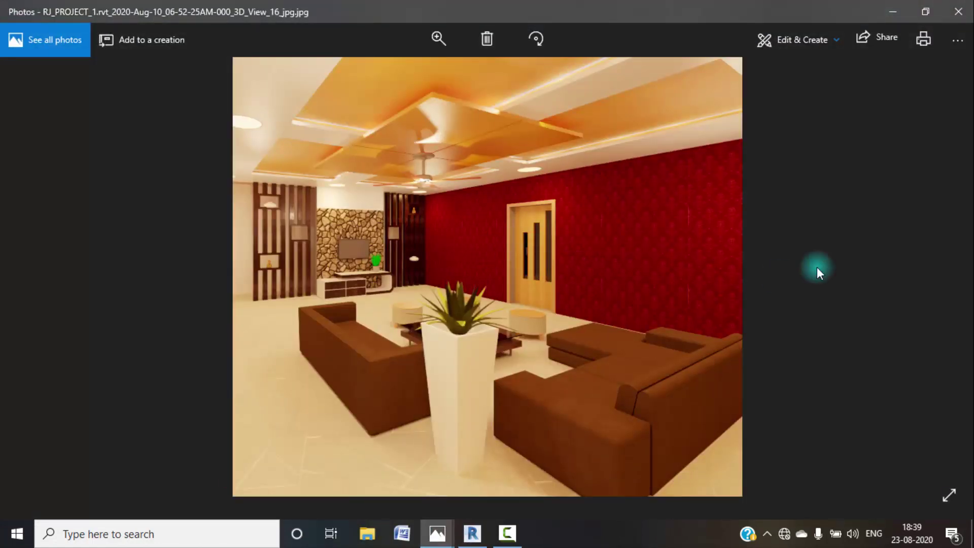
click(895, 13)
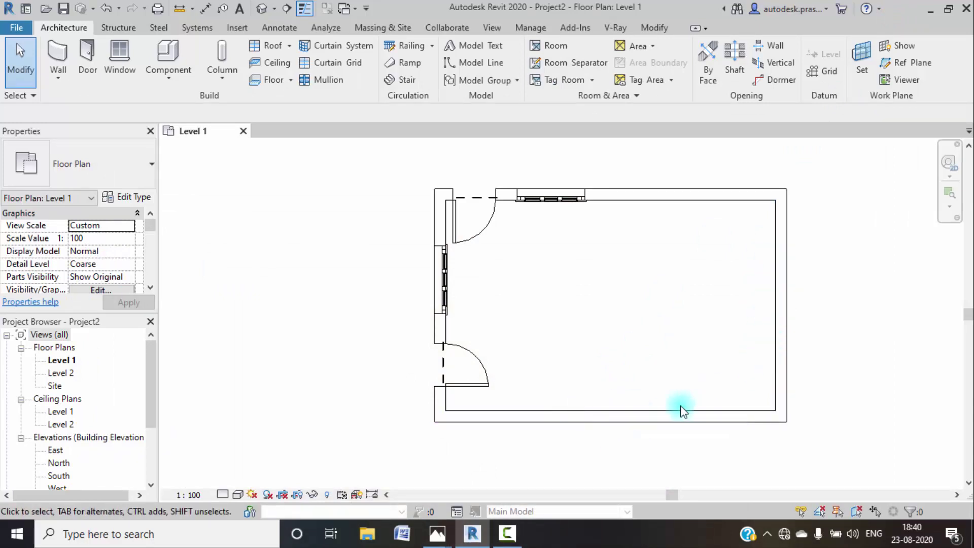
- Place a Single-Flush2.rfa DOOR door in the middle of the lower wall, 10' from each side wall
click(86, 55)
click(615, 413)
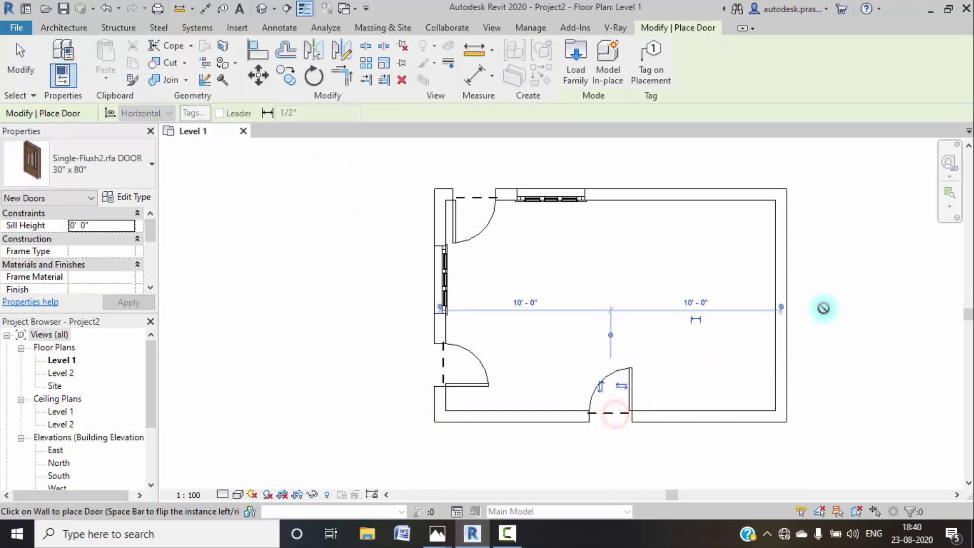
key(Escape)
key(Escape)
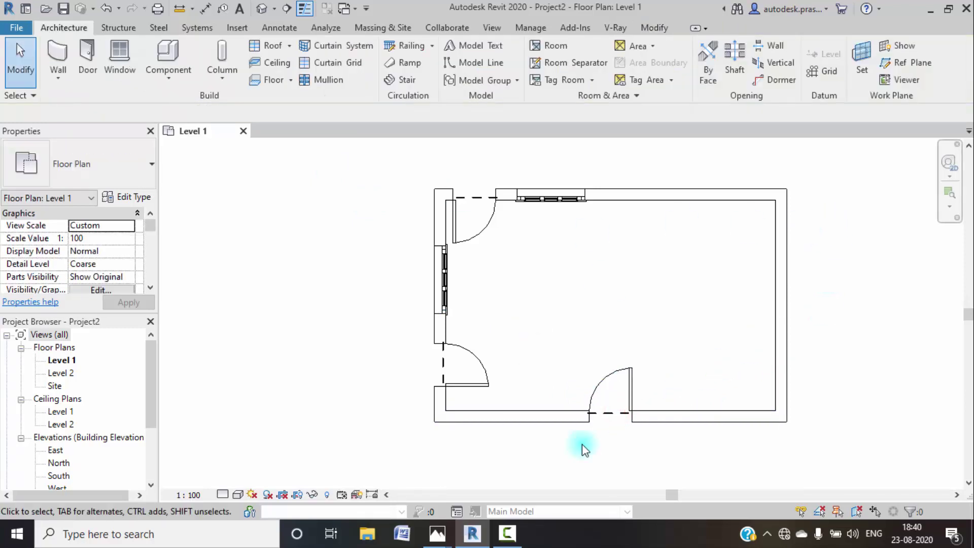
- Create a Generic Floor - 400mm floor with a rectangular boundary around the whole room, extending about 4' 8" beyond the upper wall
middle_drag(532, 307, 501, 292)
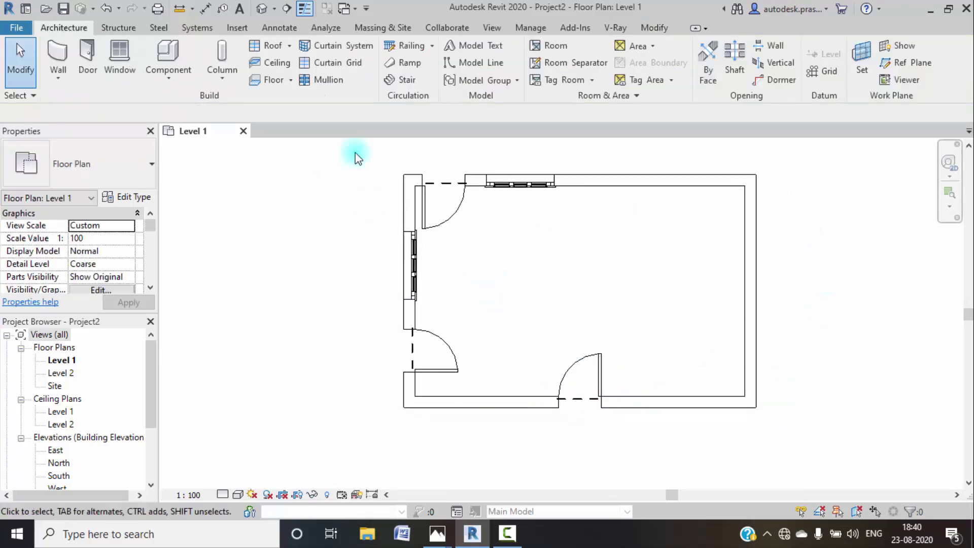
click(290, 81)
click(330, 98)
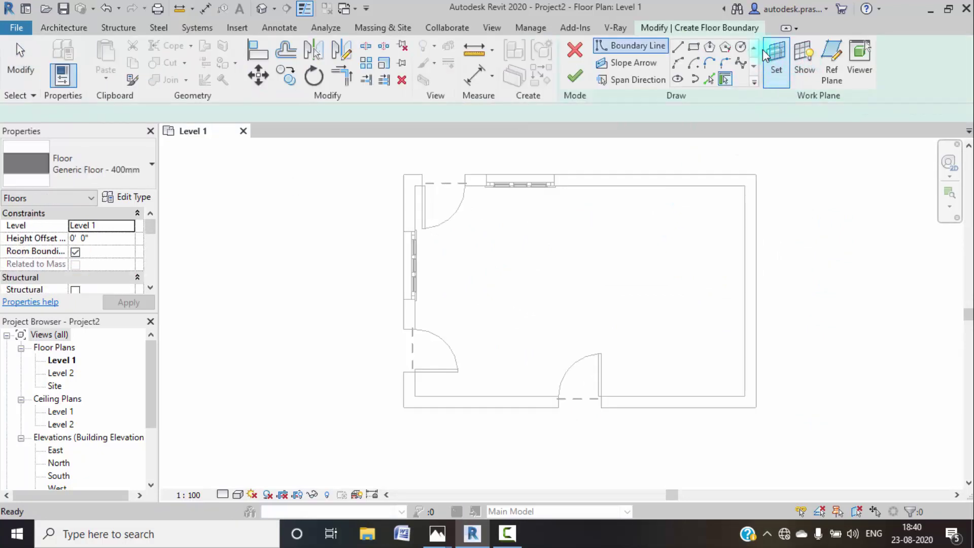
click(691, 46)
scroll(502, 198, down, 1)
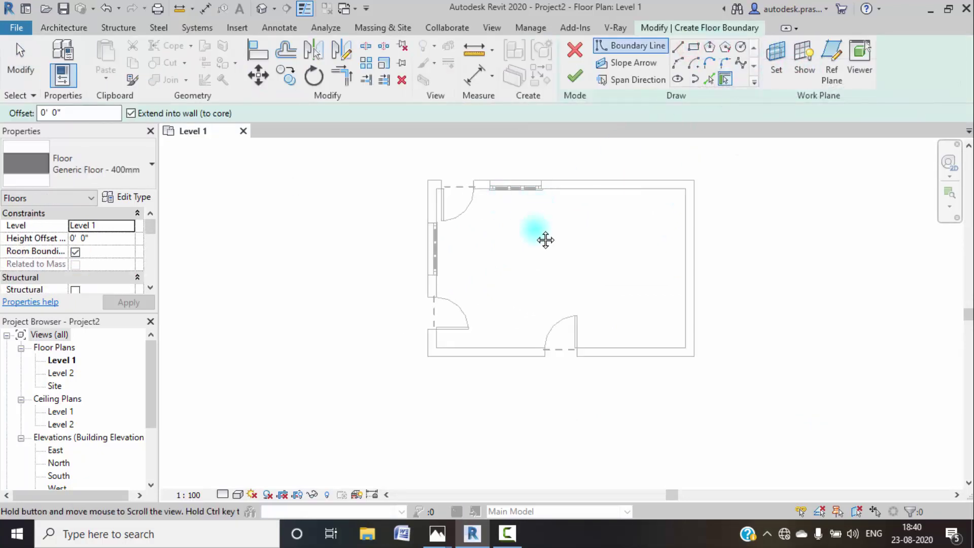
middle_drag(535, 229, 525, 273)
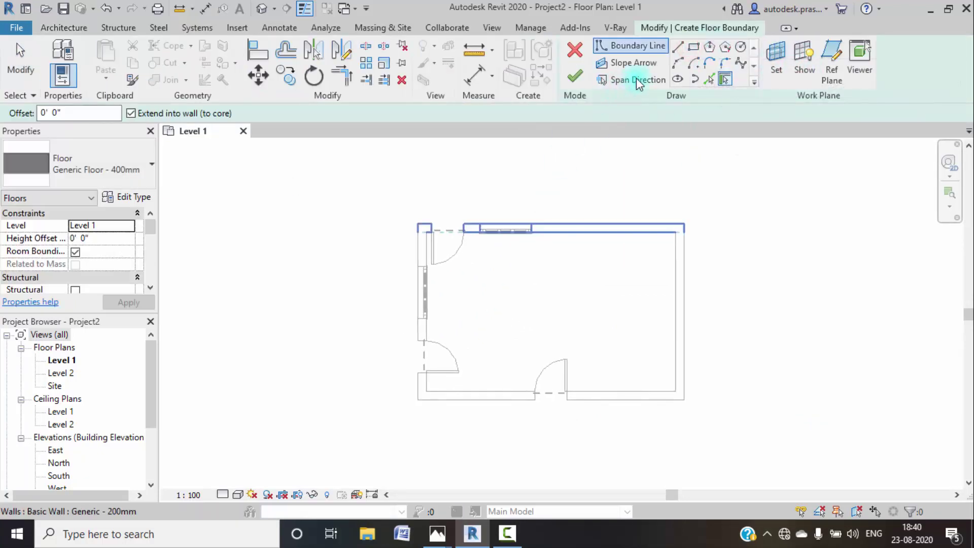
click(694, 47)
click(362, 168)
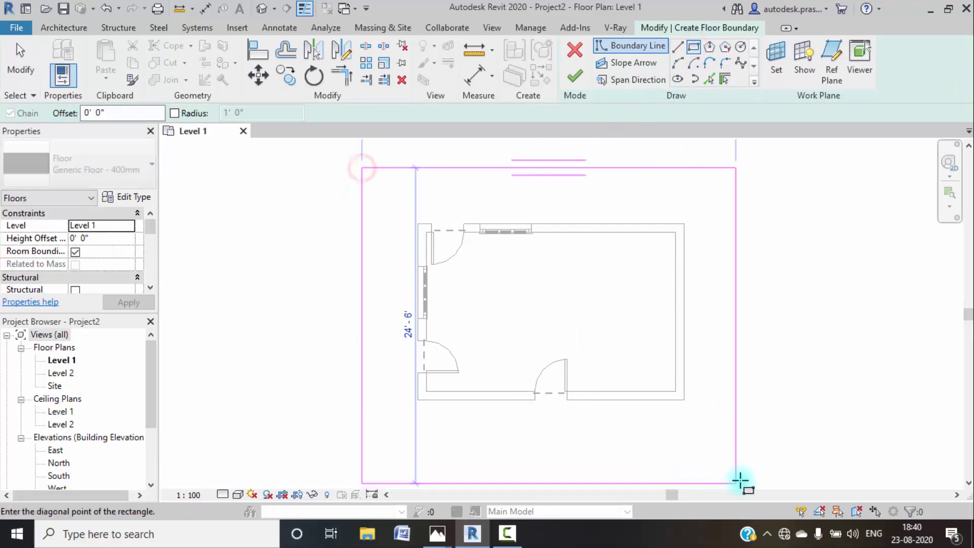
click(741, 476)
click(575, 76)
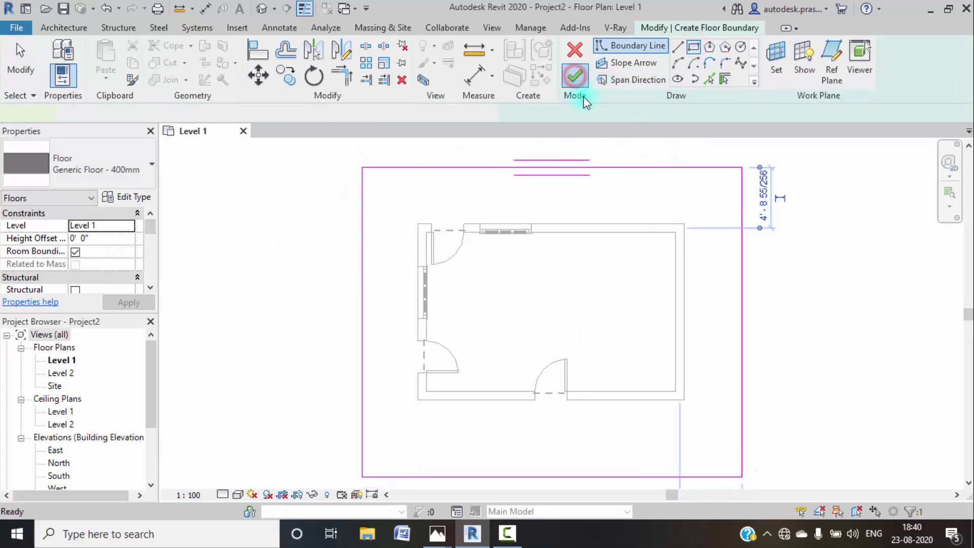
- Open the 3D view and set the top constraint of all four room walls to Level 2
click(261, 9)
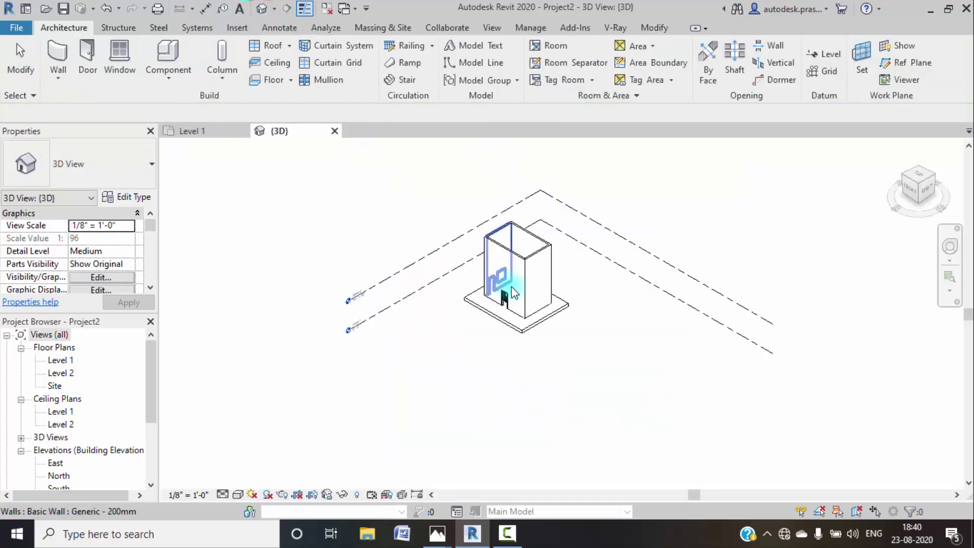
scroll(513, 293, up, 3)
click(516, 226)
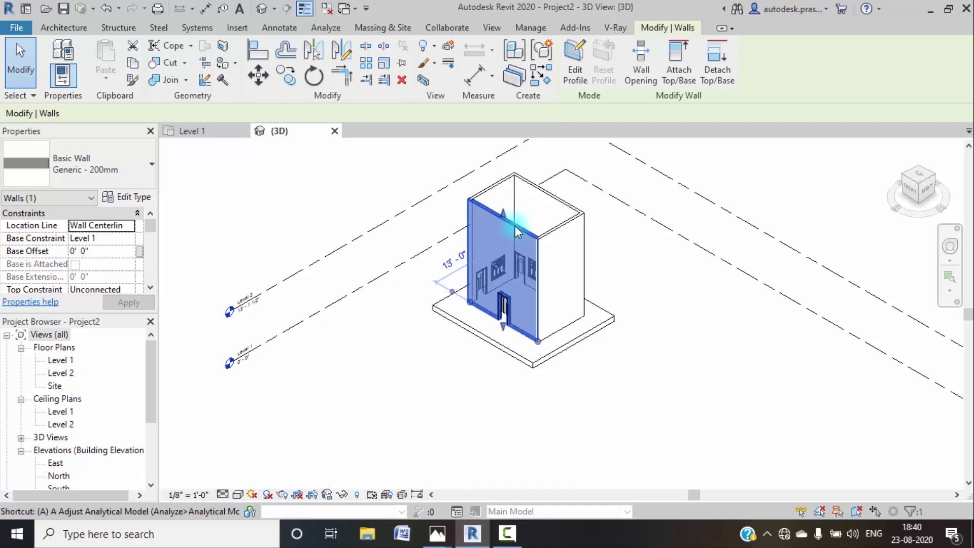
click(507, 208)
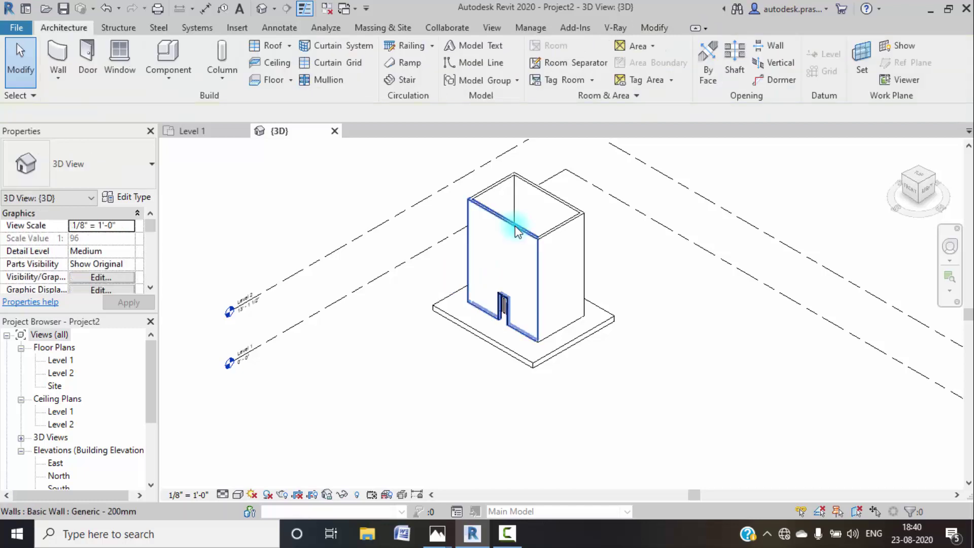
click(529, 238)
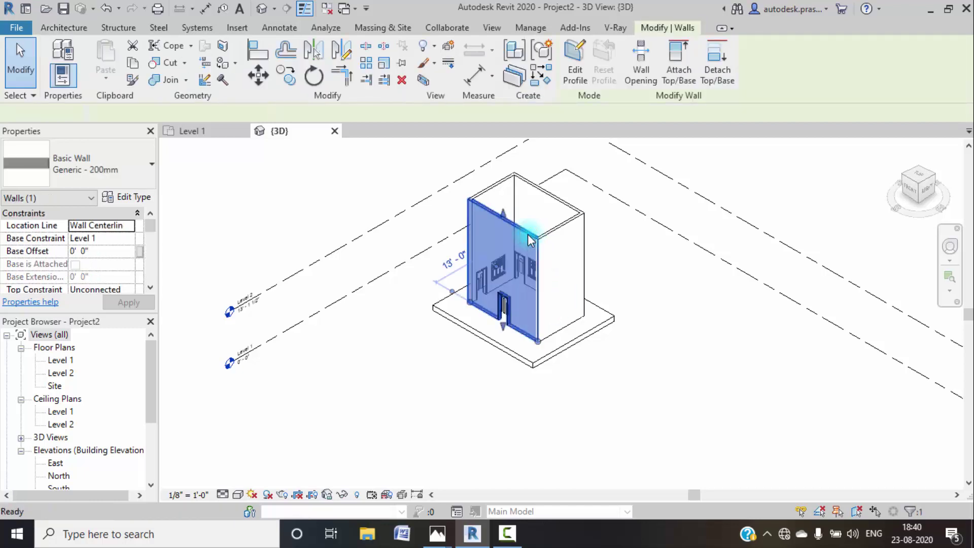
key(Tab)
click(529, 238)
scroll(124, 269, down, 1)
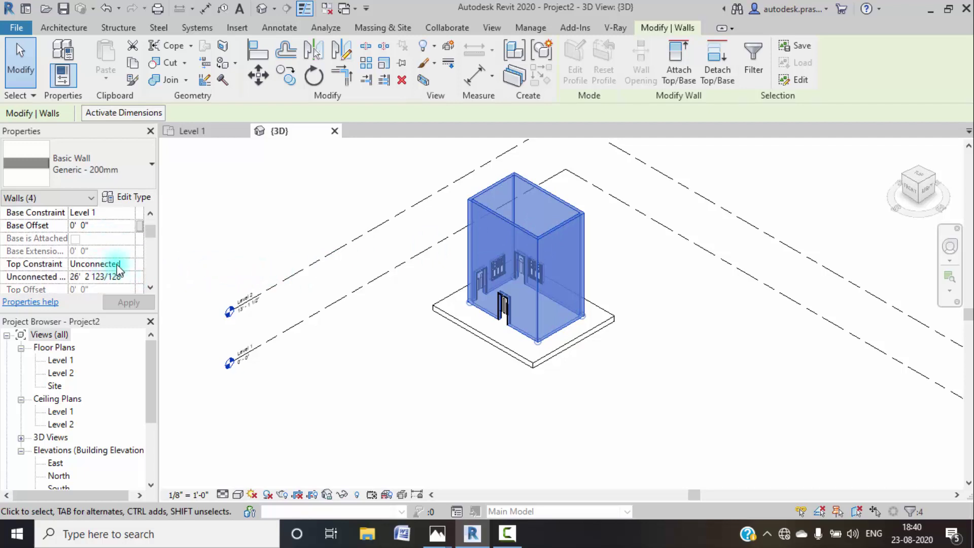
click(126, 264)
click(129, 264)
click(127, 298)
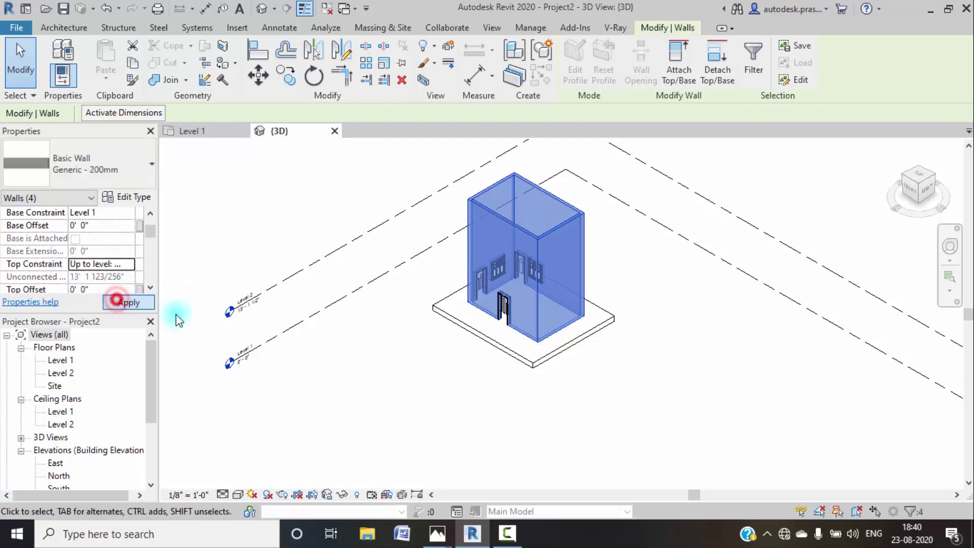
click(225, 235)
- Show the 3D room model with shaded surfaces instead of hidden lines and view its interior from above
scroll(509, 218, up, 4)
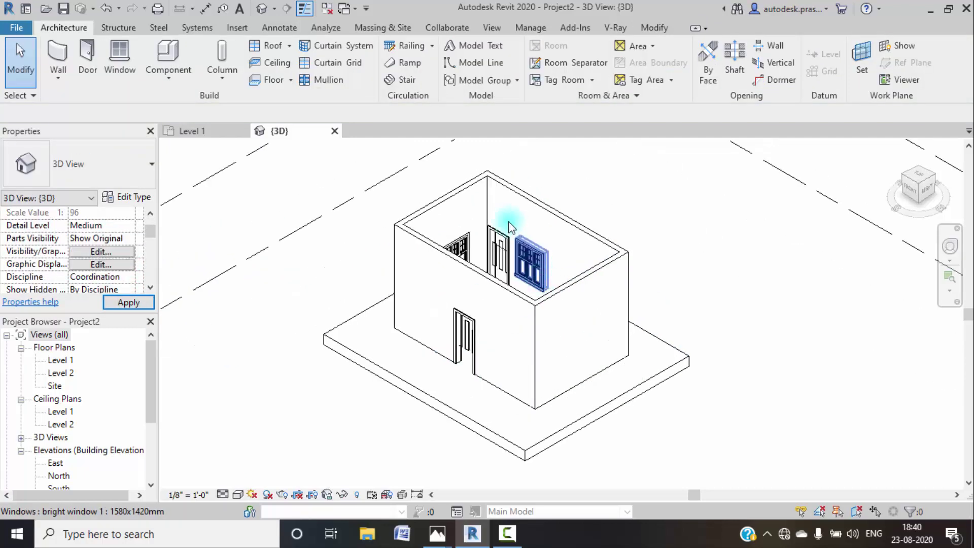
middle_drag(539, 341, 554, 294)
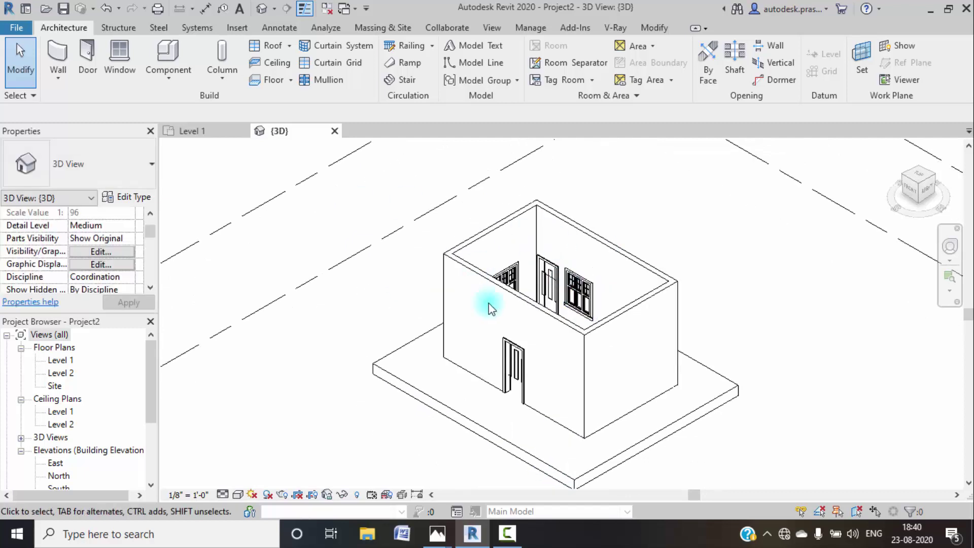
click(552, 461)
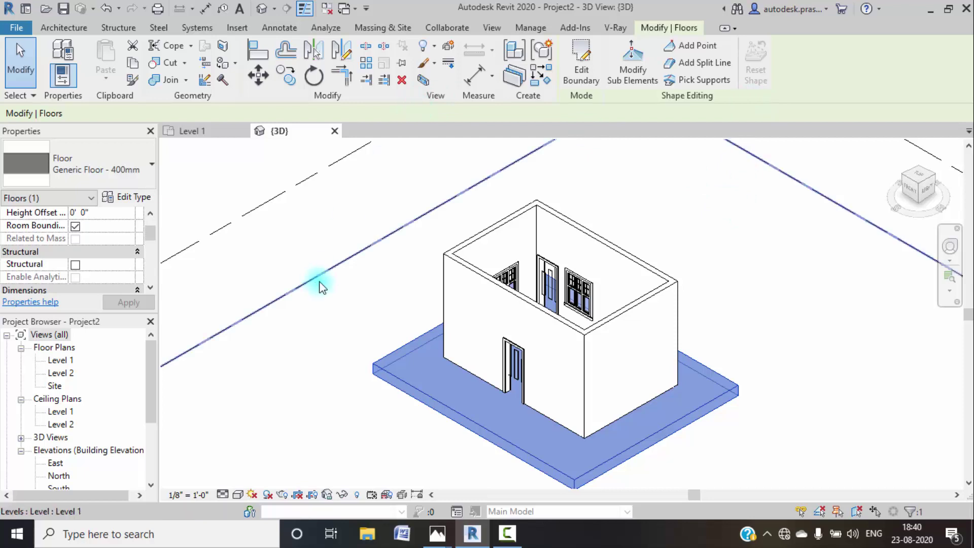
click(282, 354)
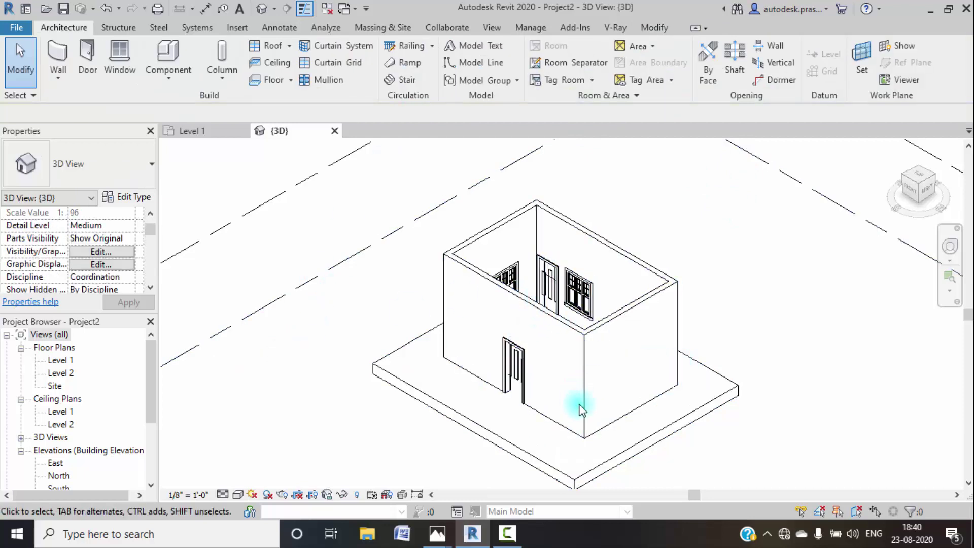
click(237, 494)
click(259, 464)
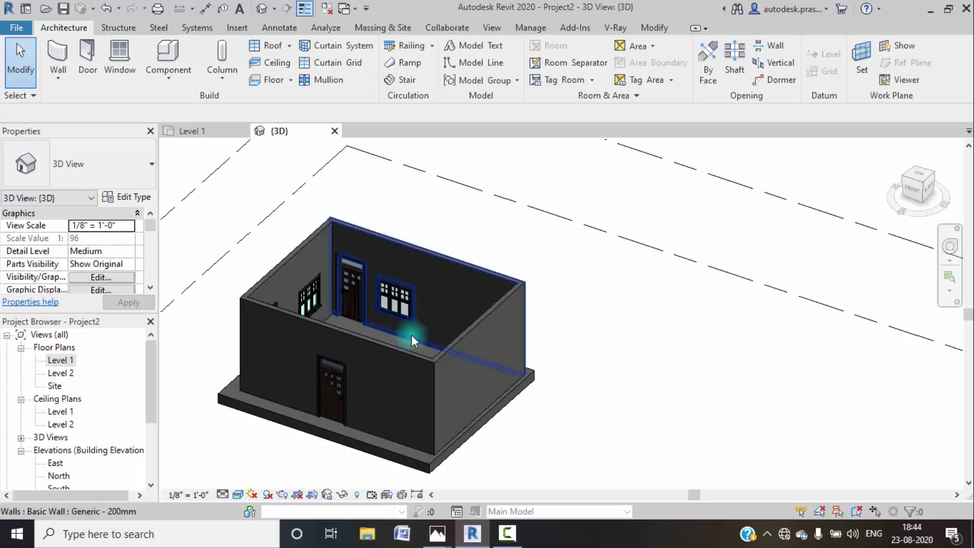
middle_drag(410, 336, 474, 348)
key(alt)
shift+middle_drag(634, 344, 500, 391)
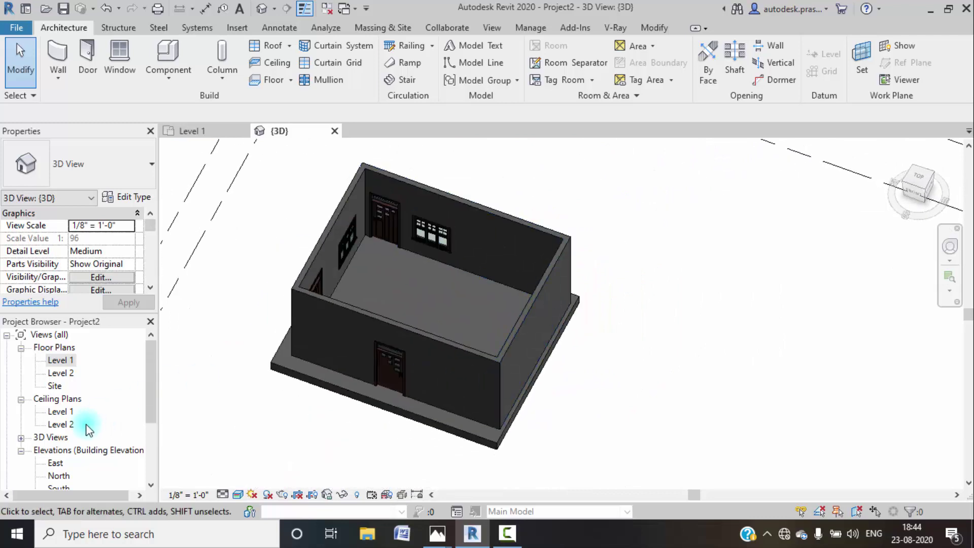
- Open the Level 1 ceiling plan, study the ceiling design in the reference render in Photos, and return to Revit
double_click(61, 412)
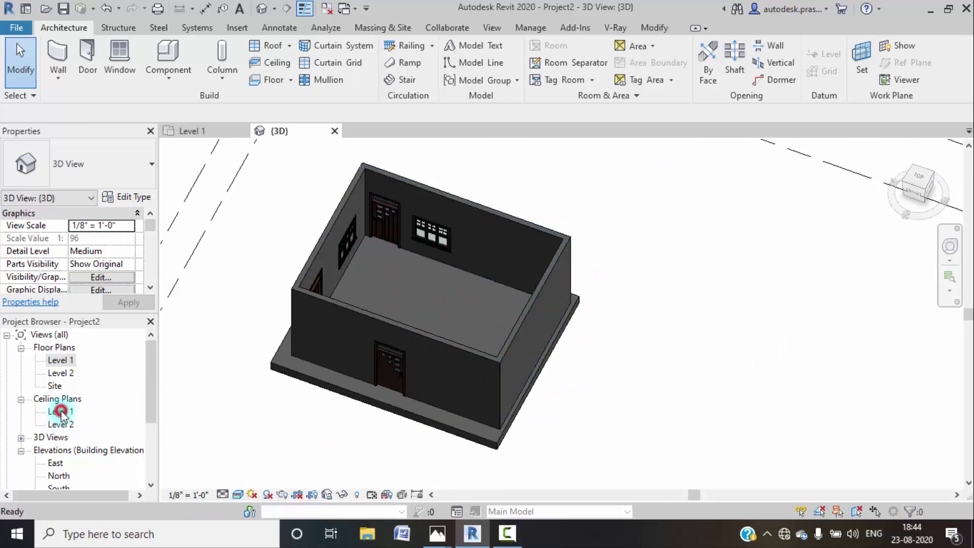
scroll(517, 270, up, 5)
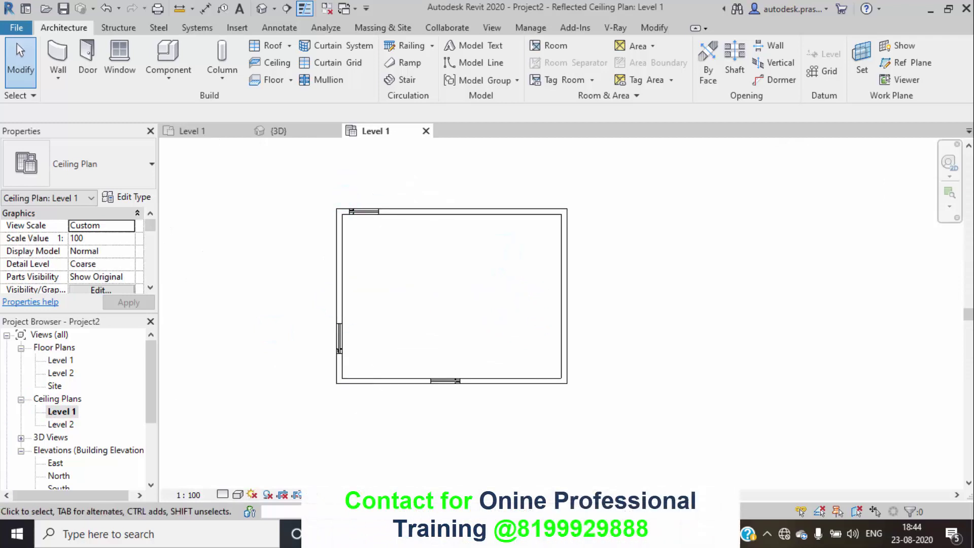
mouse_move(443, 533)
click(494, 472)
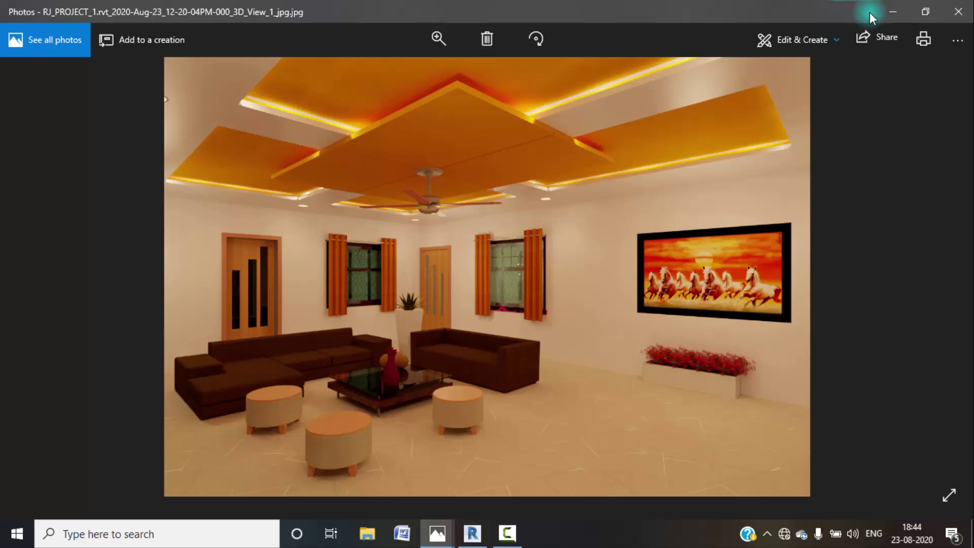
click(893, 11)
- Create an automatic Compound Ceiling 600 x 1200mm grid inside the room's walls on the Level 1 ceiling plan
scroll(406, 259, up, 2)
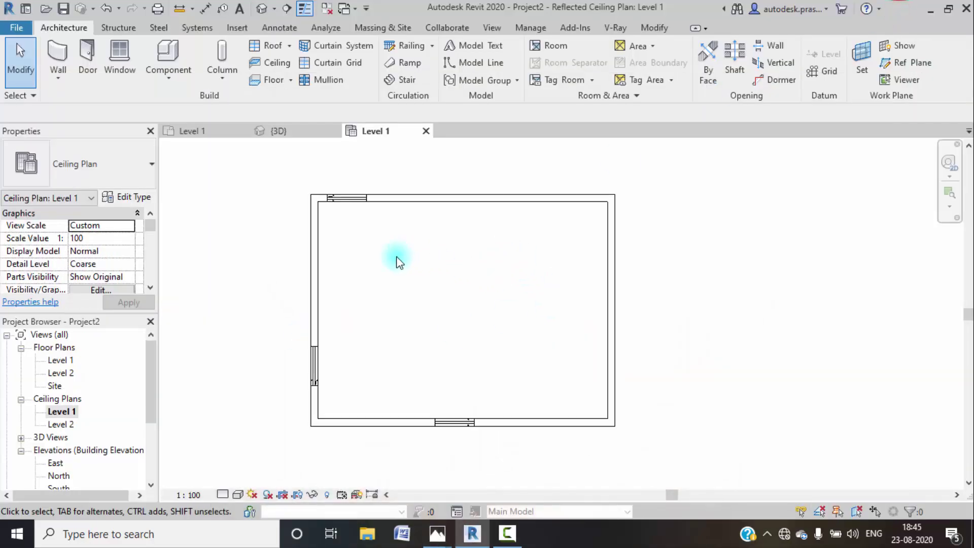
middle_drag(440, 278, 433, 268)
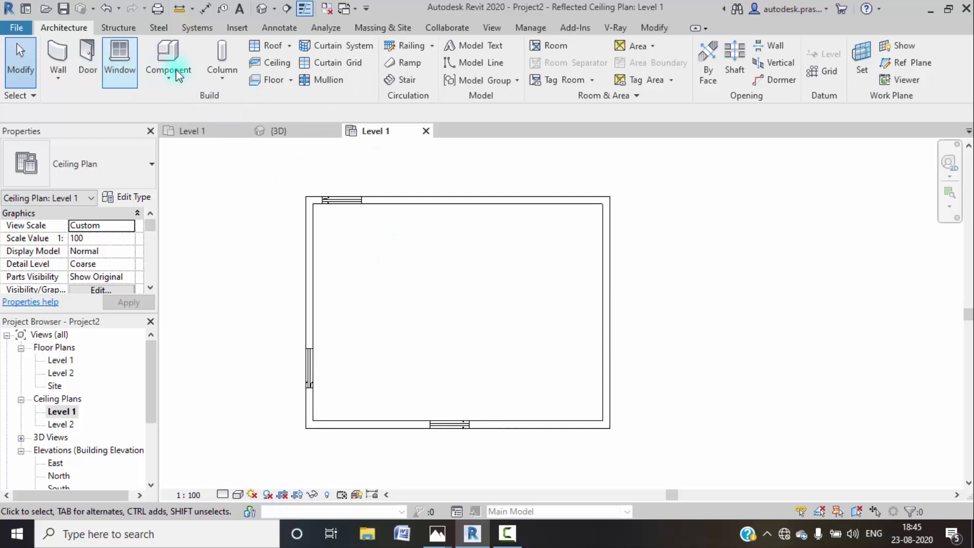
click(276, 63)
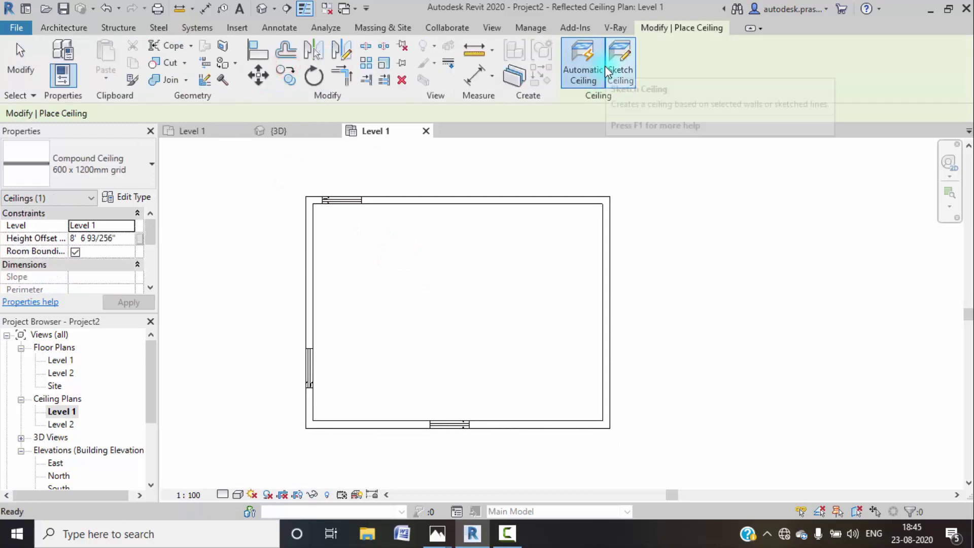
click(585, 73)
click(461, 240)
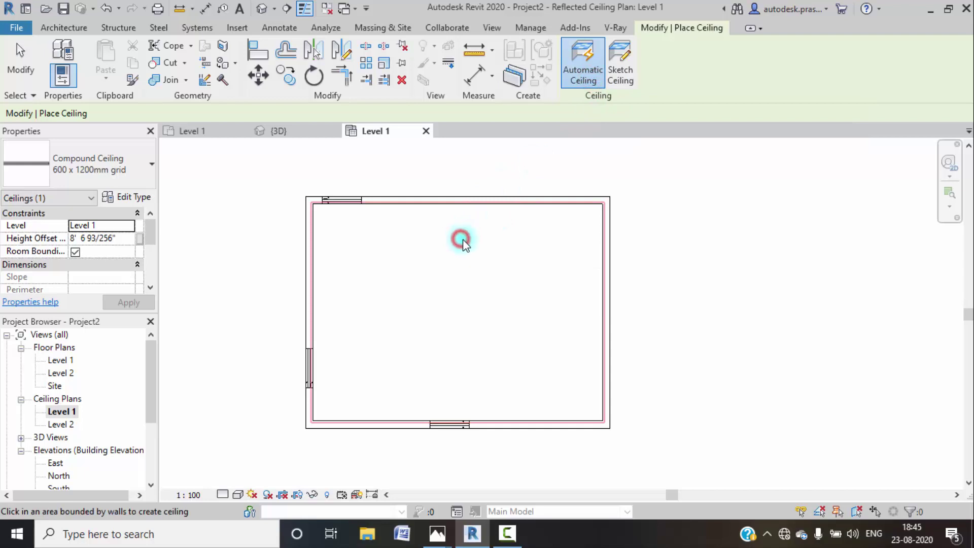
key(Escape)
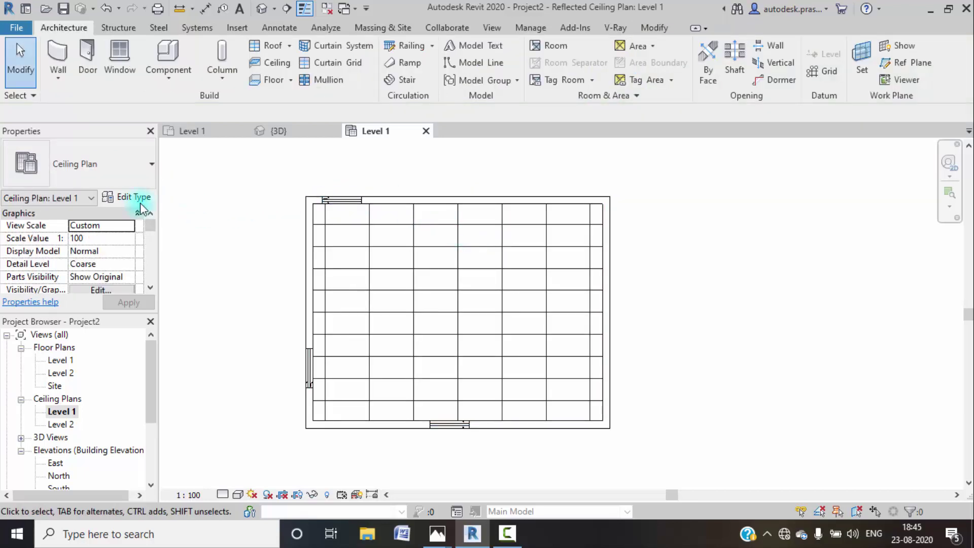
- Select the new ceiling in the 3D view and check its height offset from Level 1
click(261, 8)
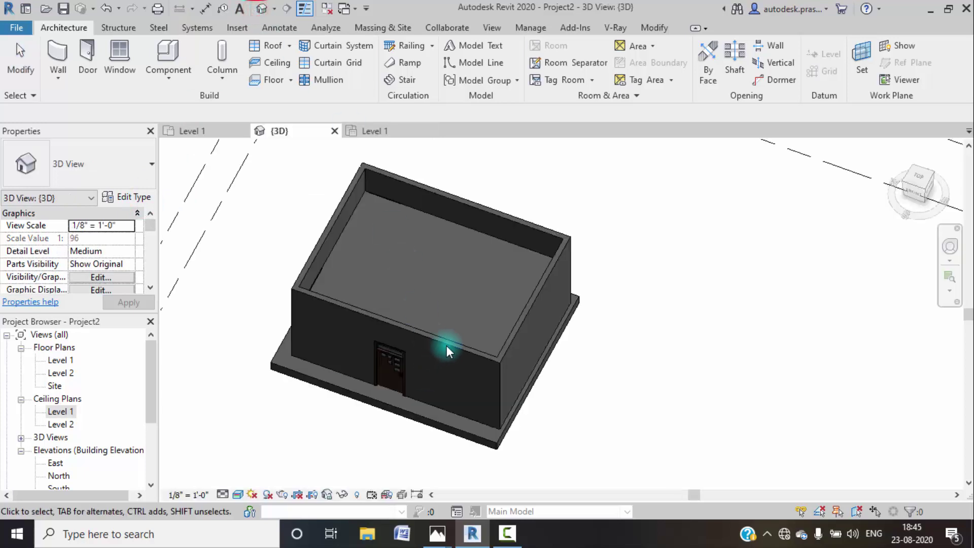
click(359, 208)
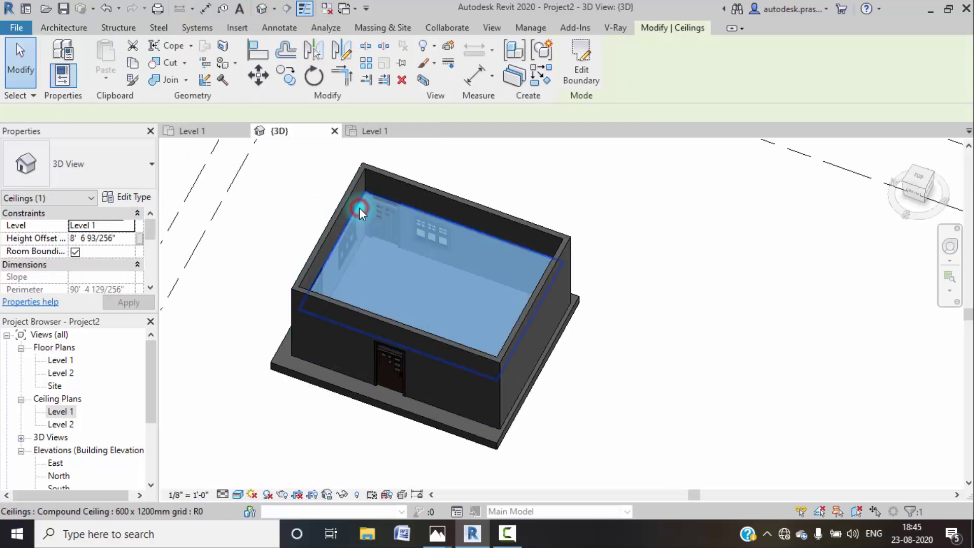
click(121, 238)
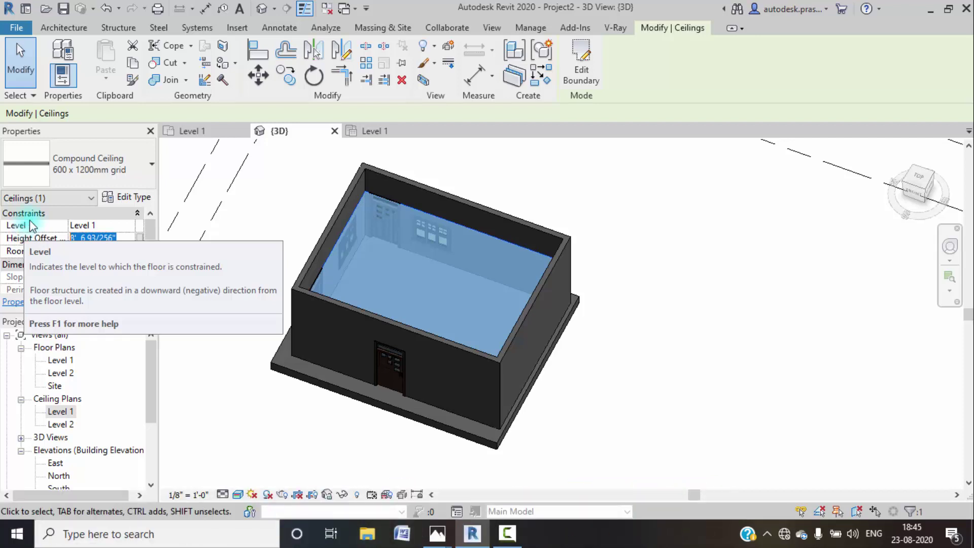
click(121, 239)
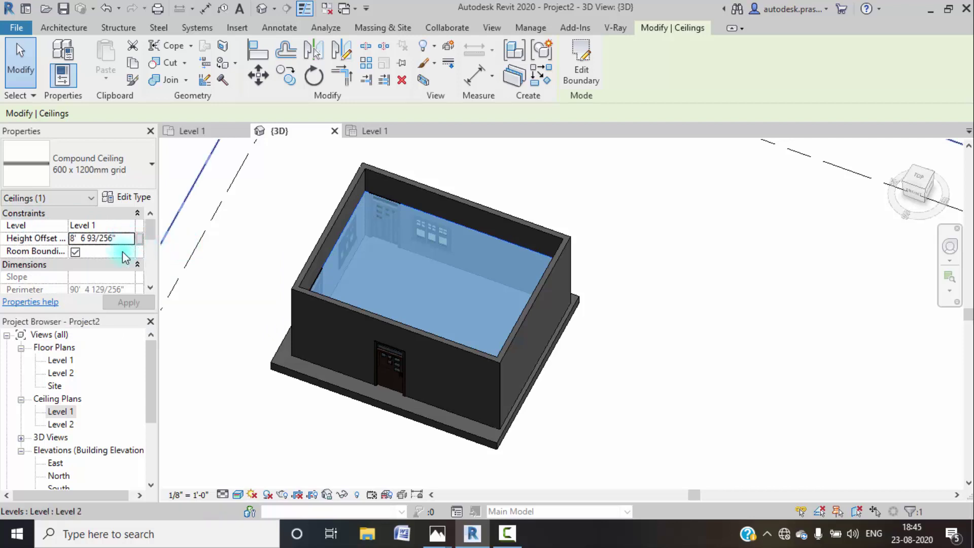
- Set the elevation of Level 2 to 10' in the East elevation view
scroll(65, 409, down, 2)
double_click(55, 400)
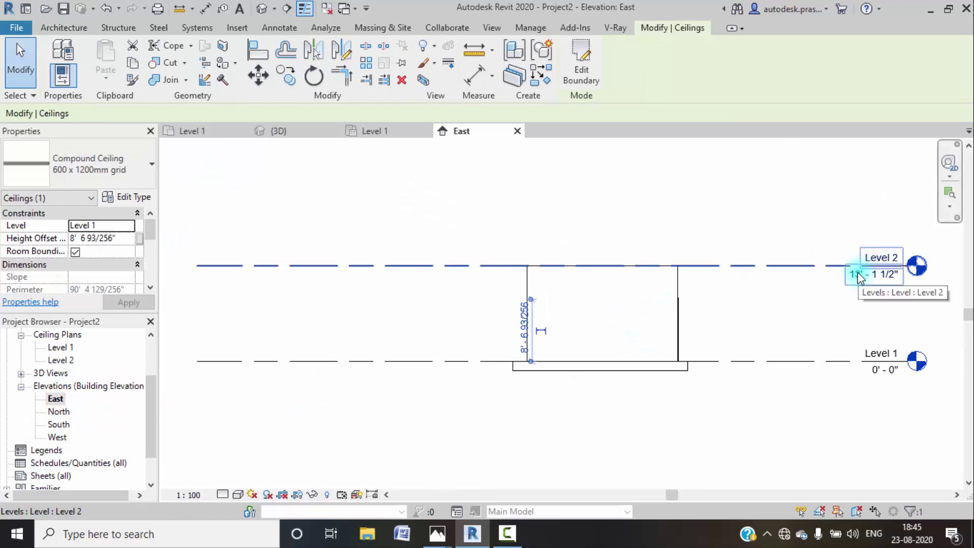
double_click(859, 277)
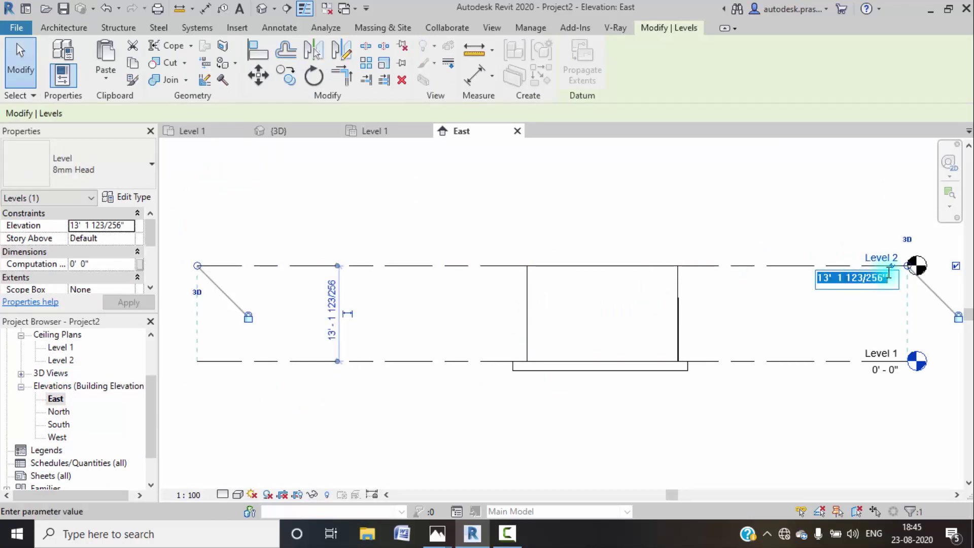
text(10)
key(Return)
click(685, 428)
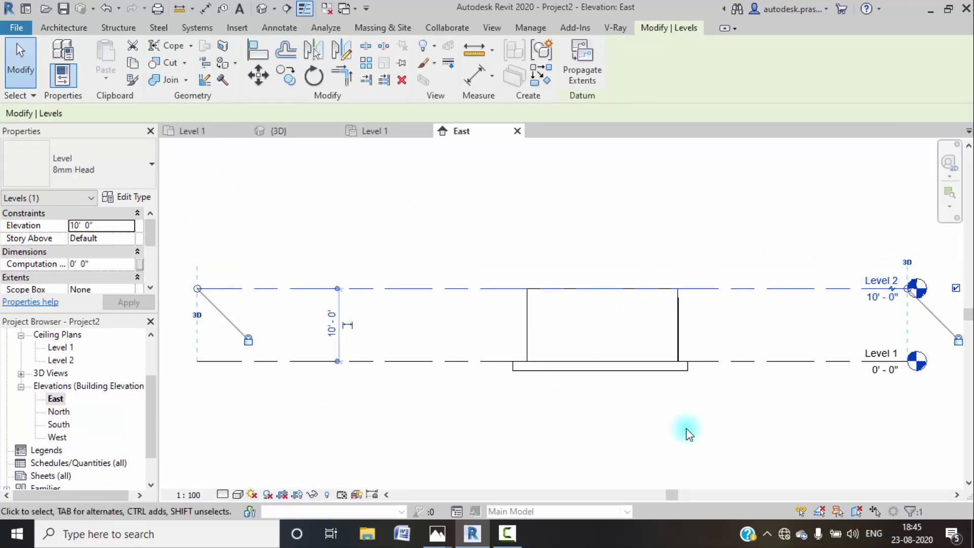
- Set the front door type's height to 7' in its type properties, working from the 3D view
scroll(70, 378, up, 2)
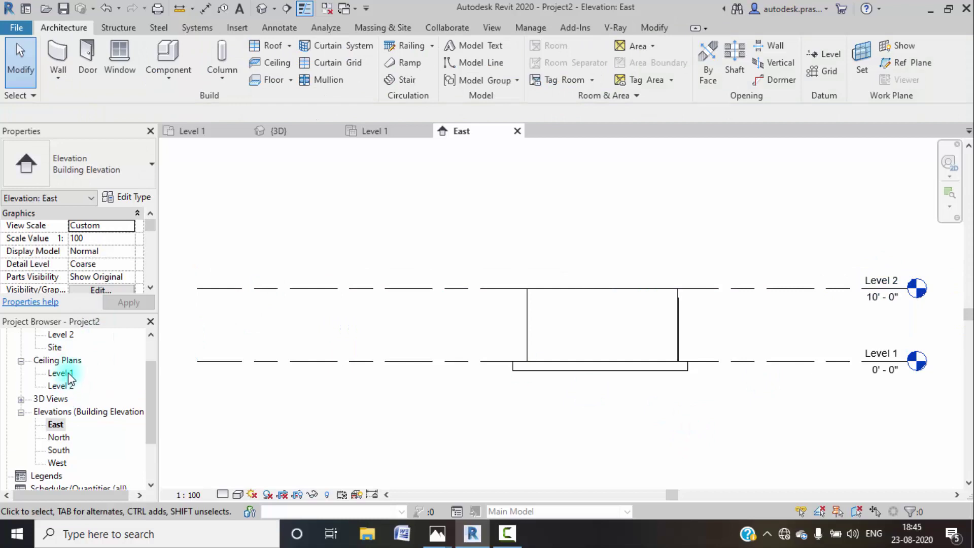
click(314, 129)
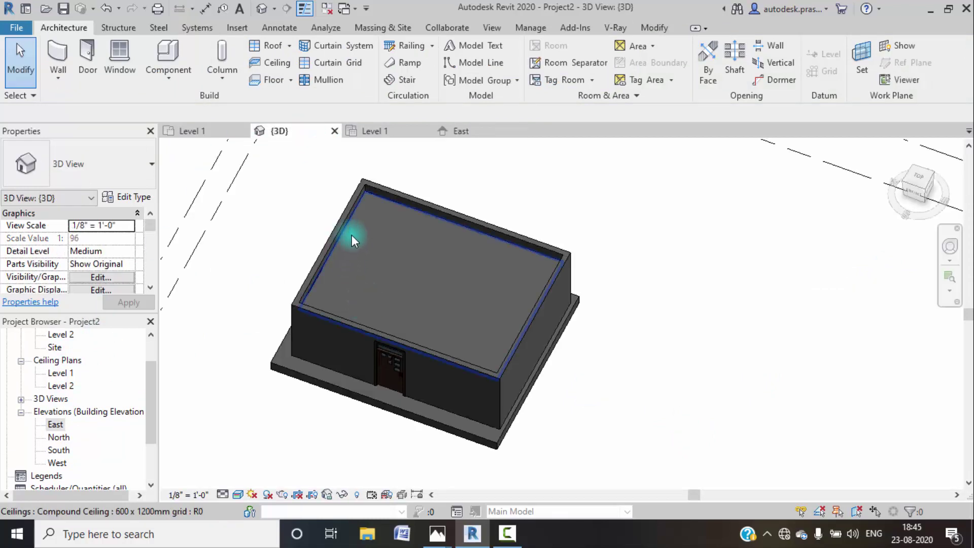
scroll(354, 191, up, 3)
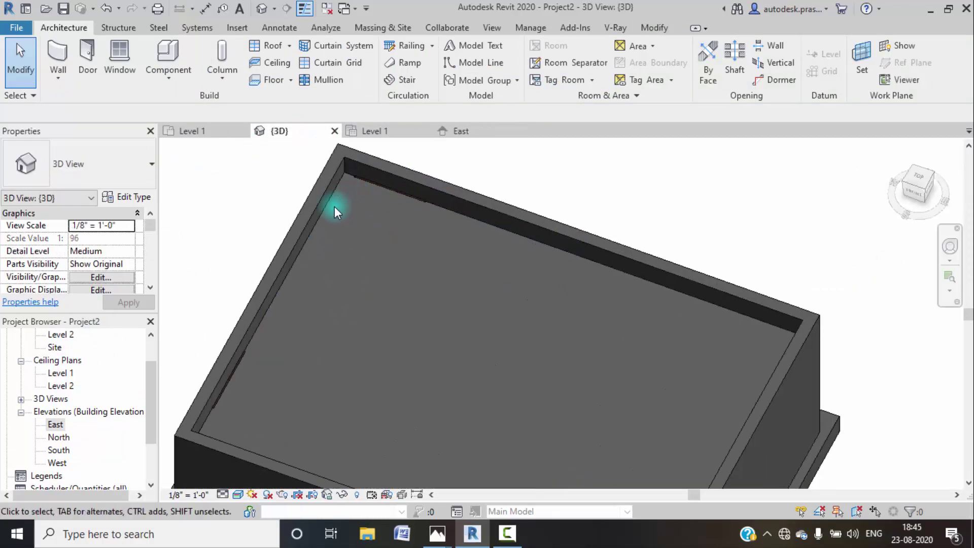
scroll(320, 230, down, 5)
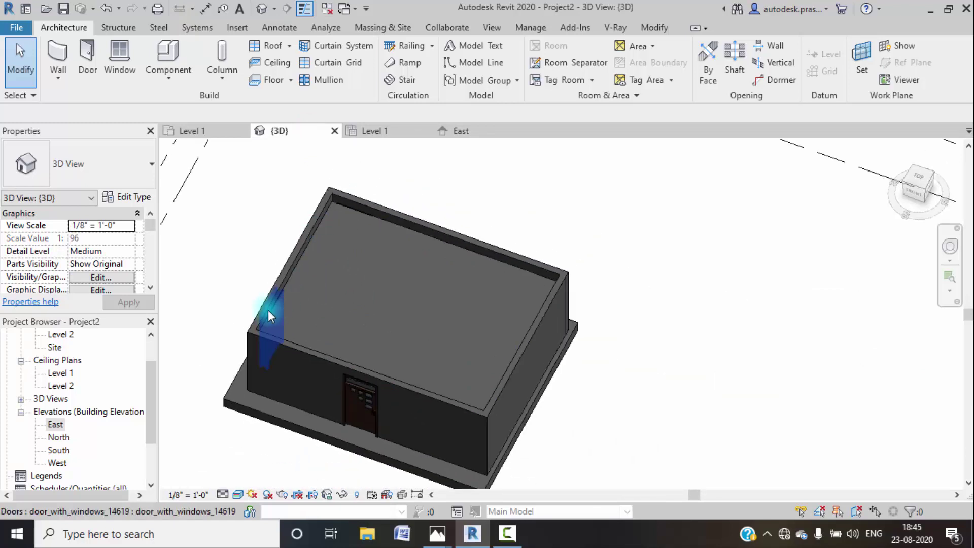
scroll(357, 381, up, 5)
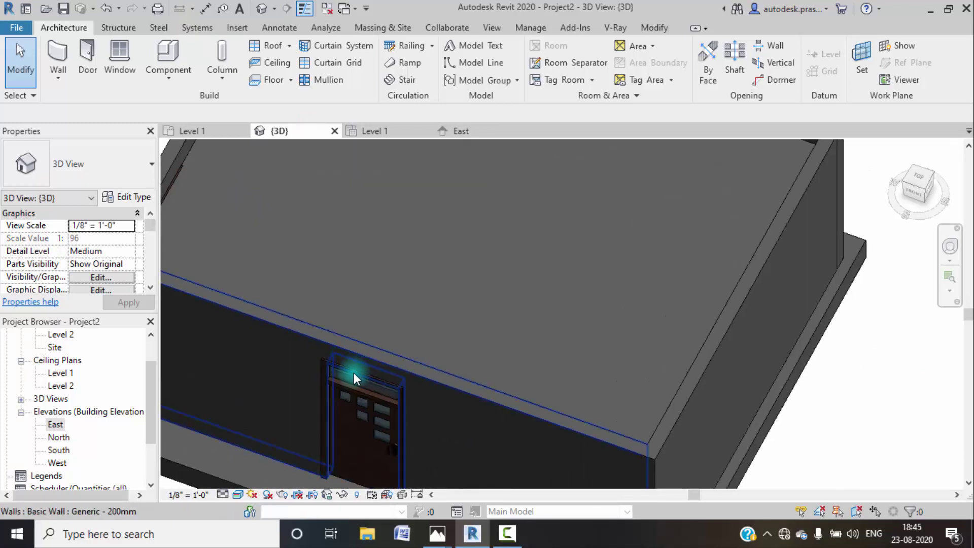
click(352, 375)
click(134, 198)
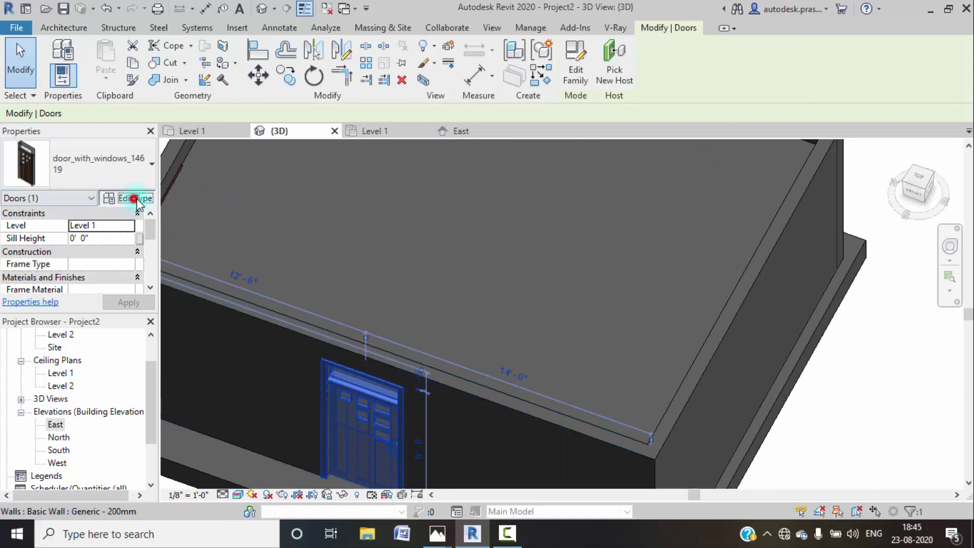
click(515, 245)
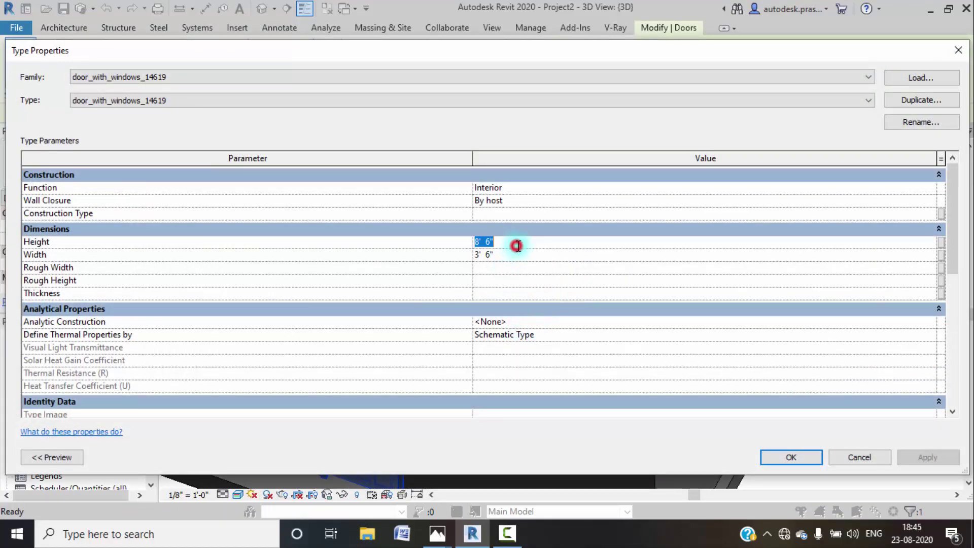
text(7')
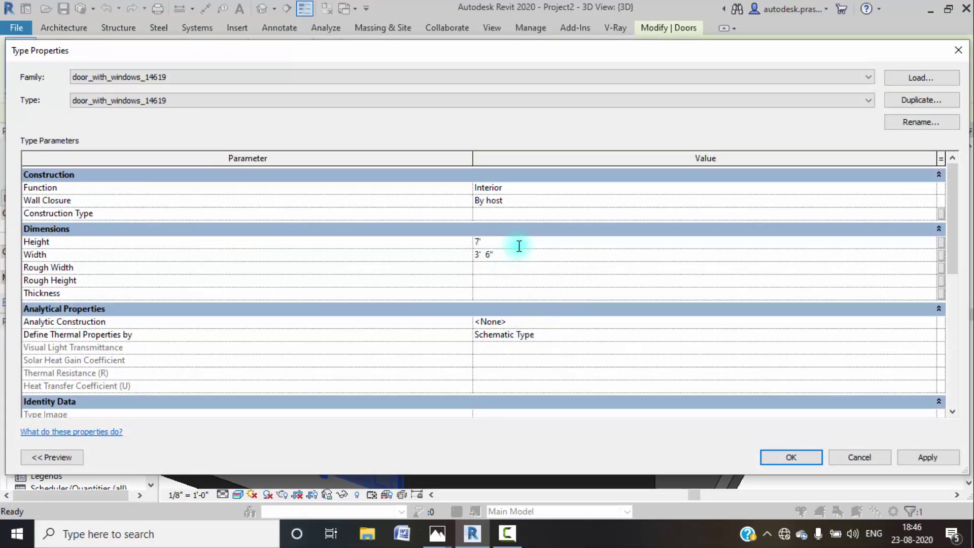
click(908, 456)
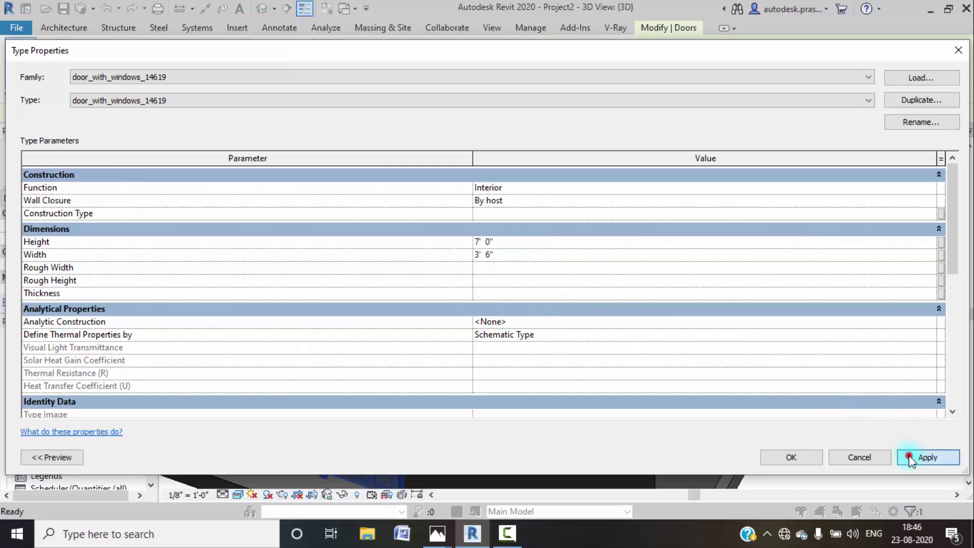
click(791, 457)
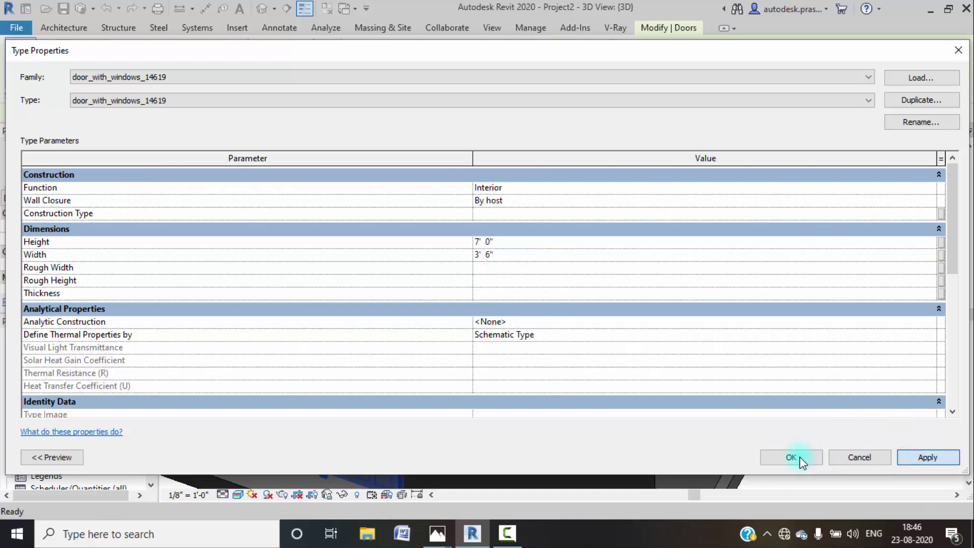
click(799, 457)
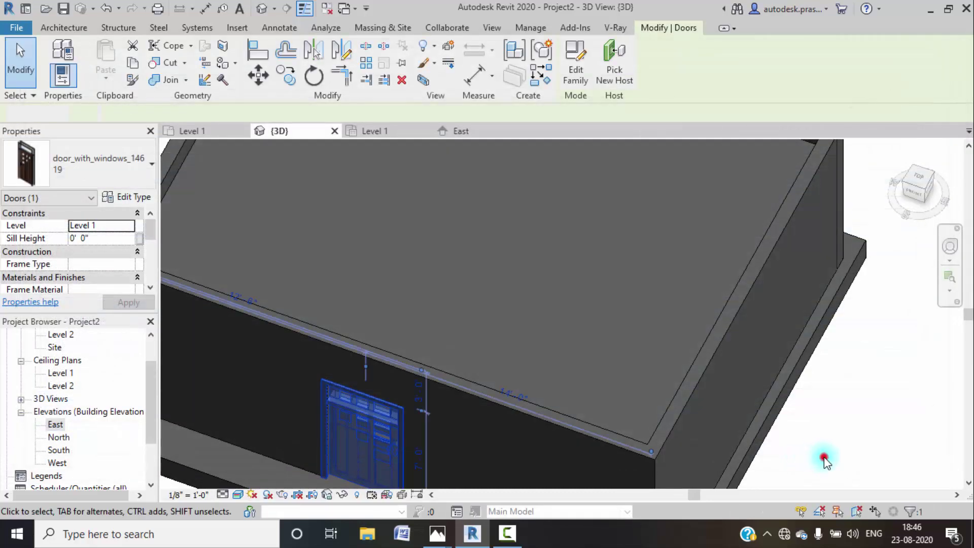
- Set the height offset of the room's existing ceiling to 8' 8" above Level 1
scroll(339, 346, down, 2)
middle_drag(424, 289, 420, 319)
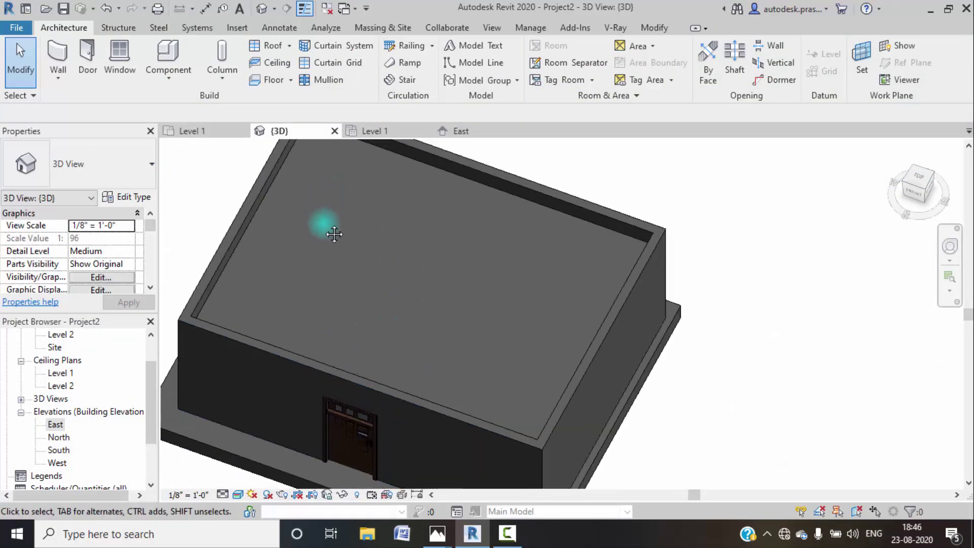
middle_drag(333, 233, 332, 265)
click(276, 211)
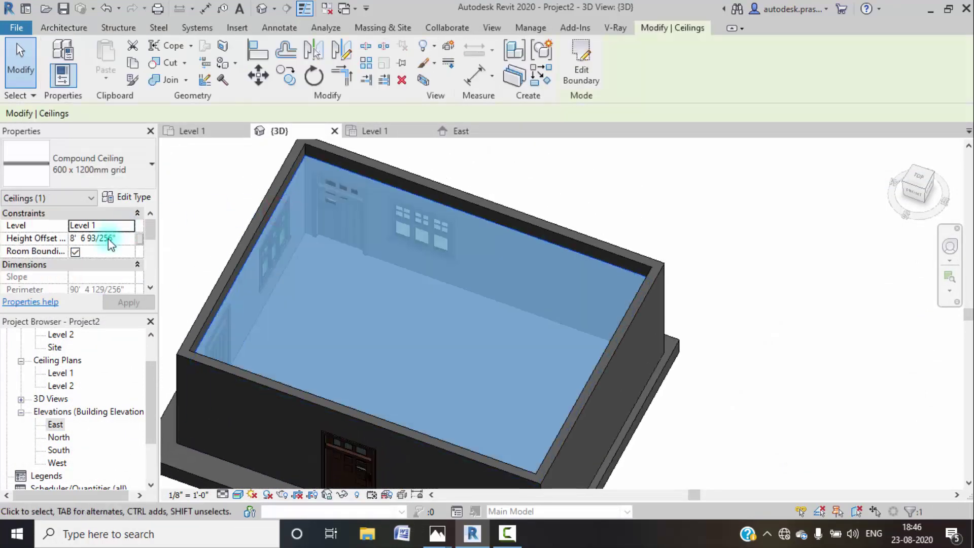
click(127, 236)
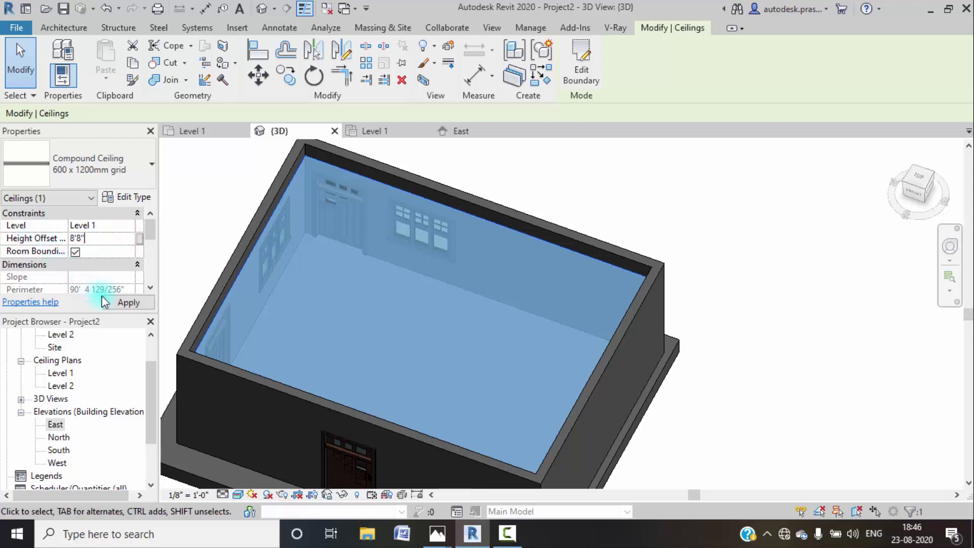
click(127, 302)
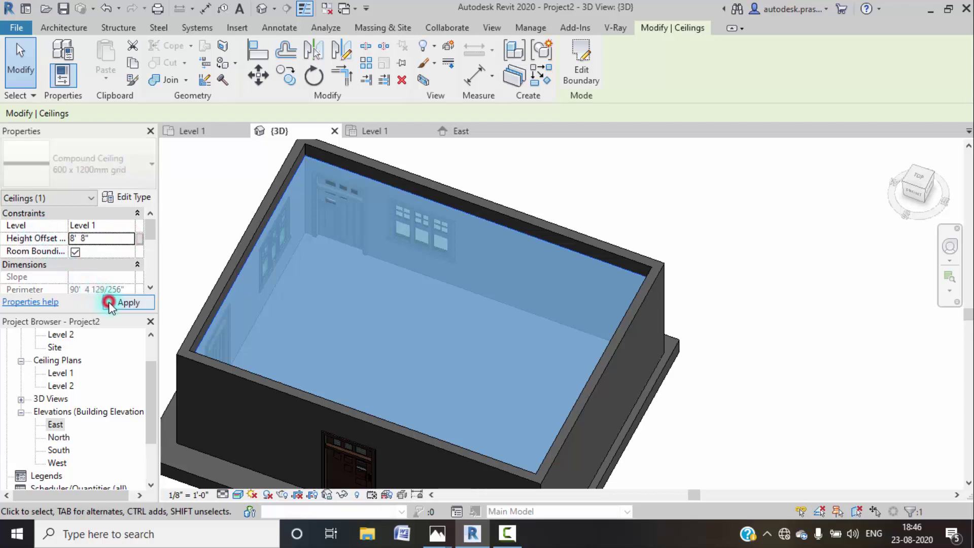
click(209, 203)
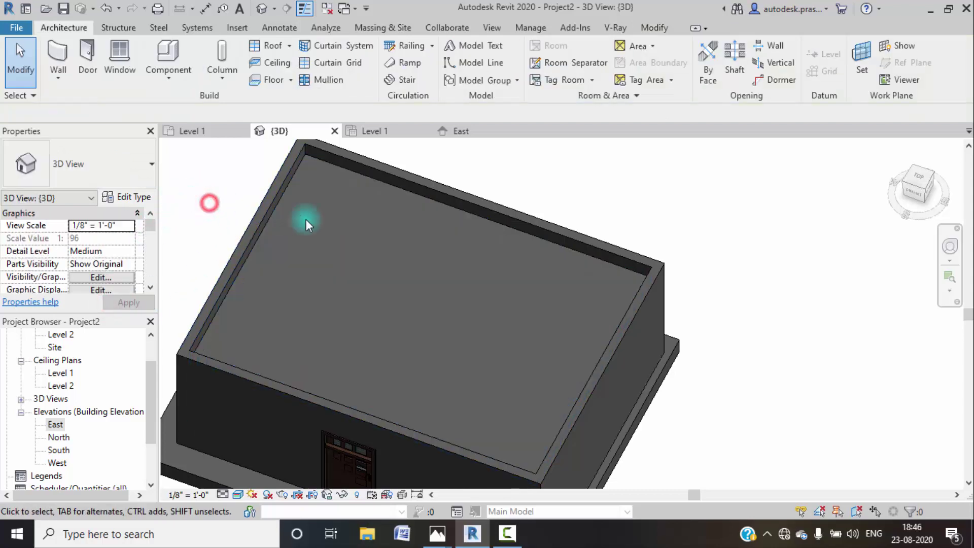
middle_drag(350, 227, 361, 209)
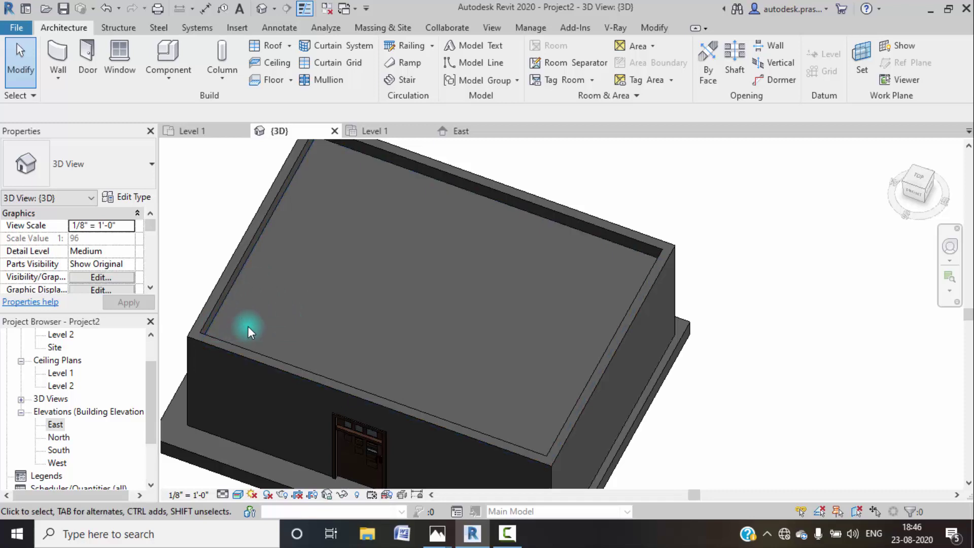
- Start a sketched Compound Ceiling 600 x 1200mm grid on the Level 1 ceiling plan with a height offset of 8' 6"
double_click(60, 373)
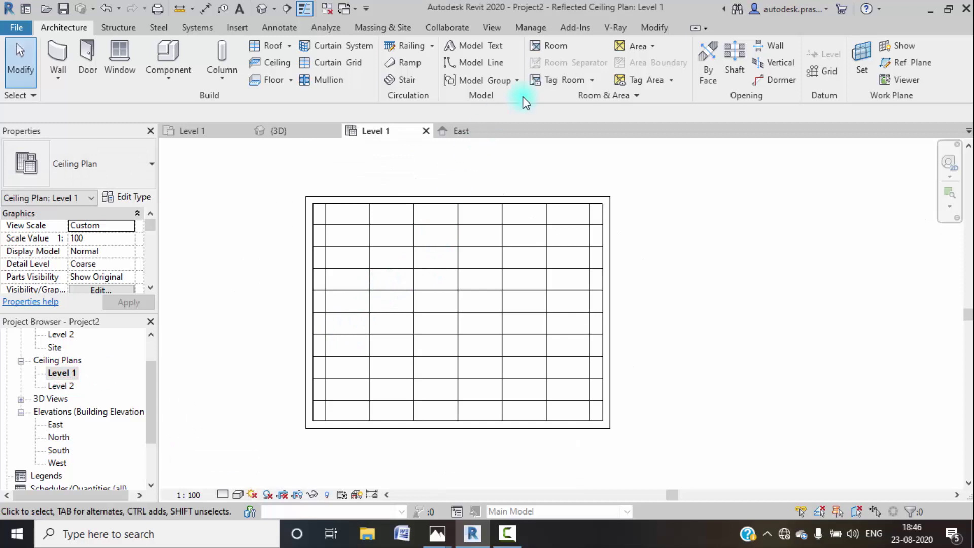
click(273, 63)
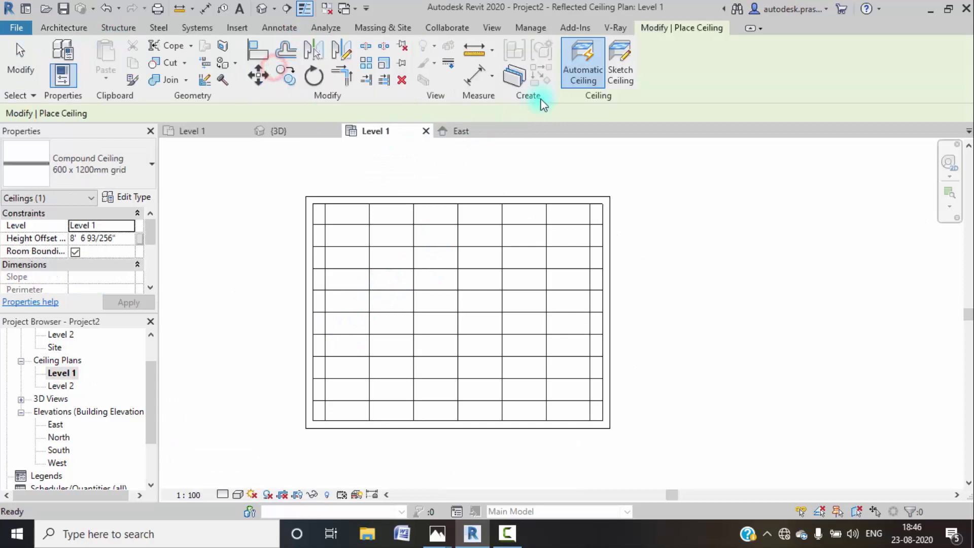
click(616, 76)
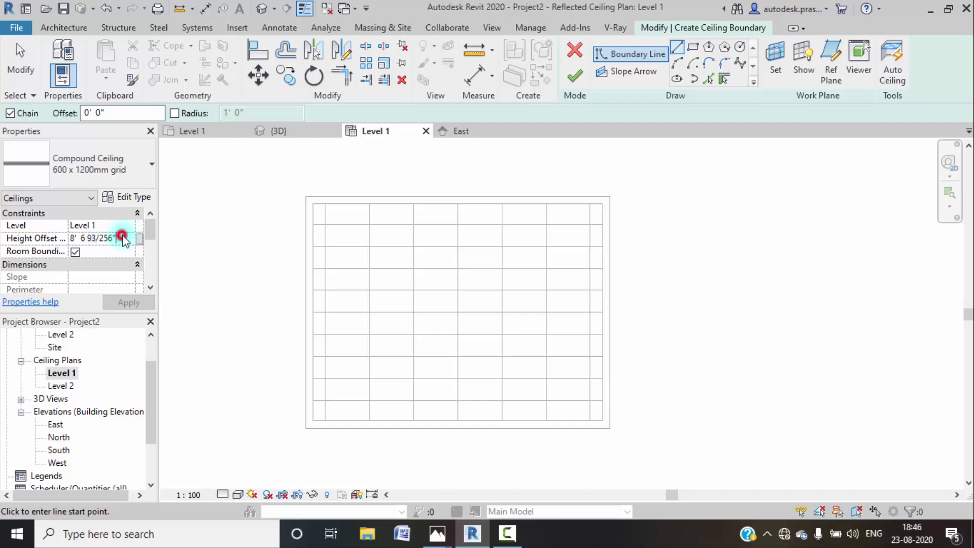
text(8)
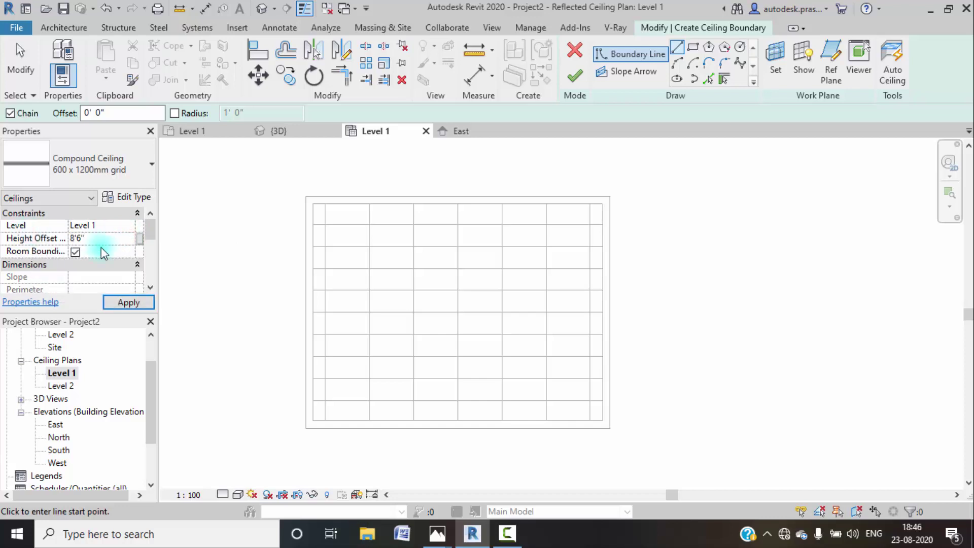
click(129, 302)
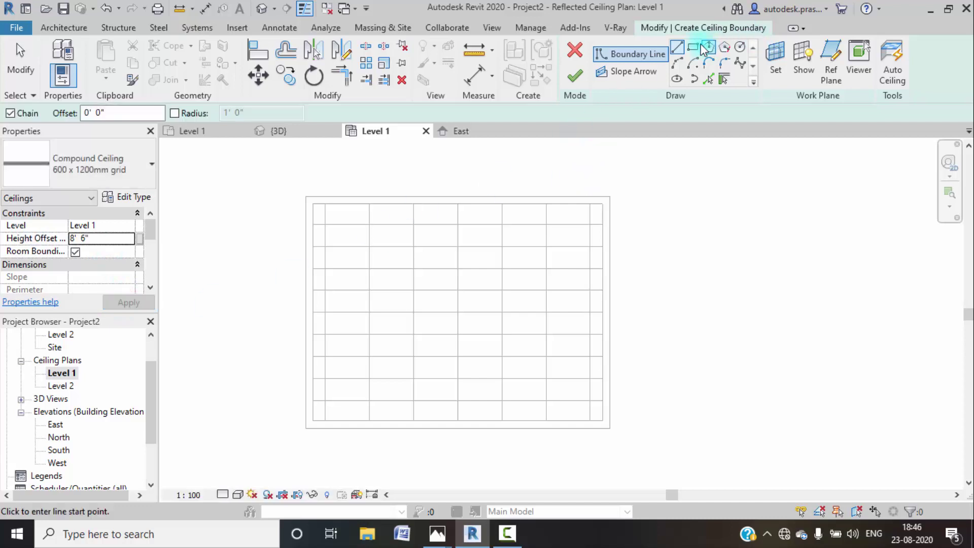
- Check the ceiling design in the reference render in Photos, and sketch a rectangular ceiling boundary in Revit along the room's inner wall faces
mouse_move(508, 535)
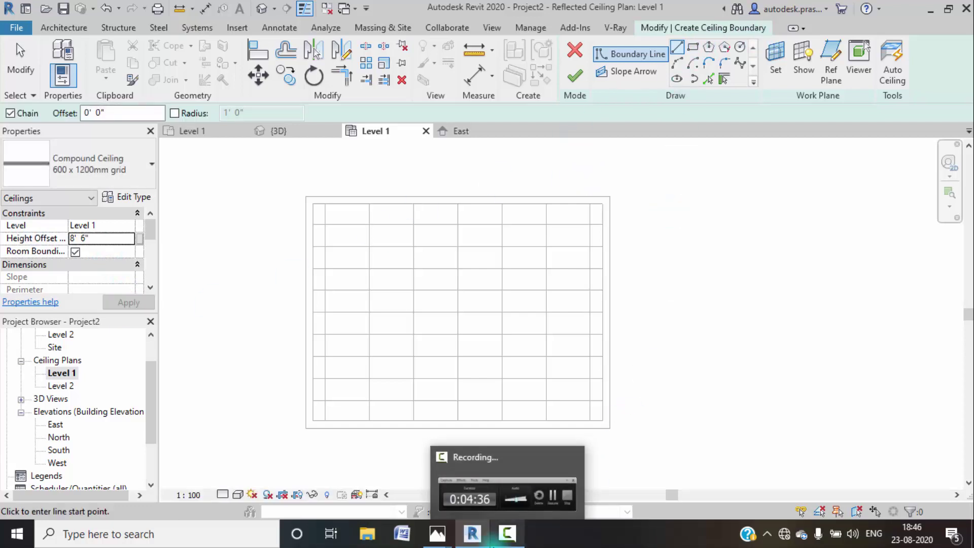
mouse_move(437, 534)
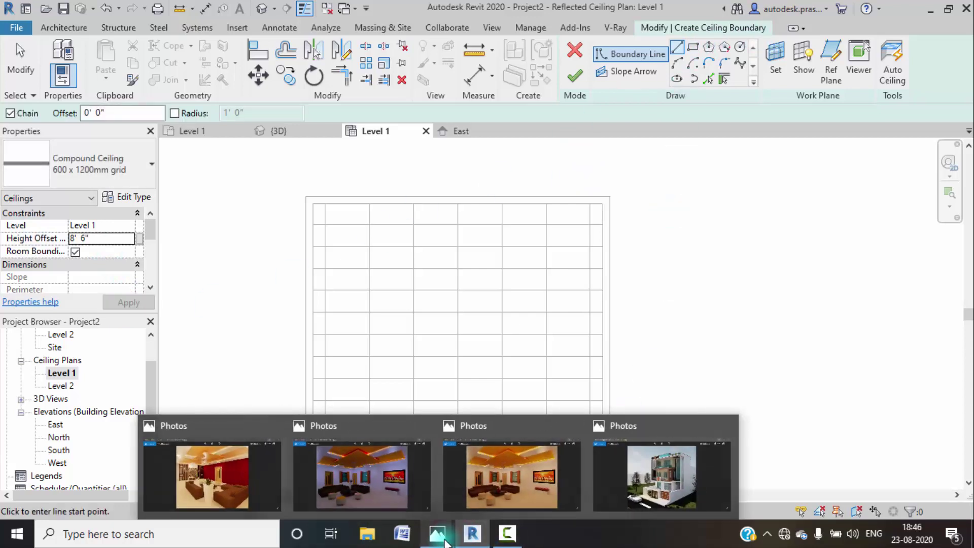
click(494, 496)
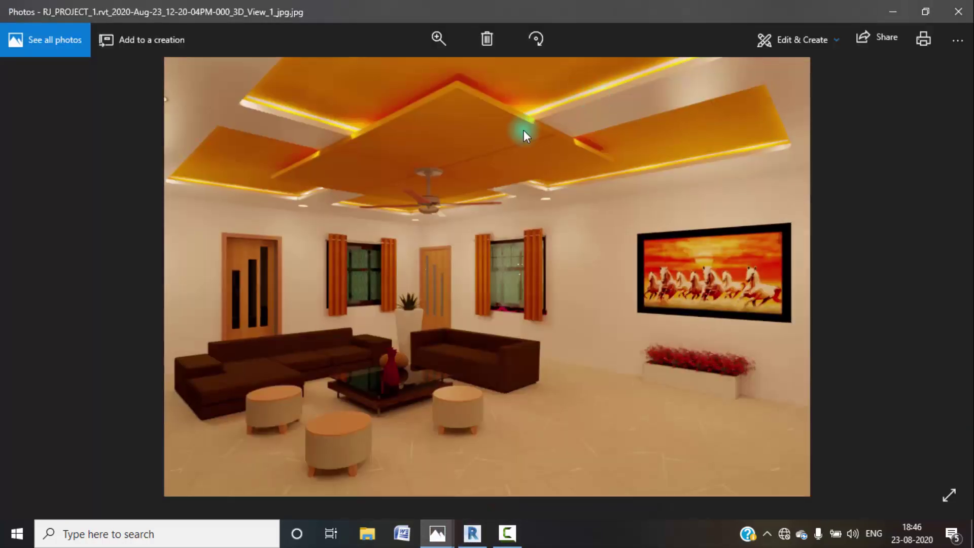
click(908, 12)
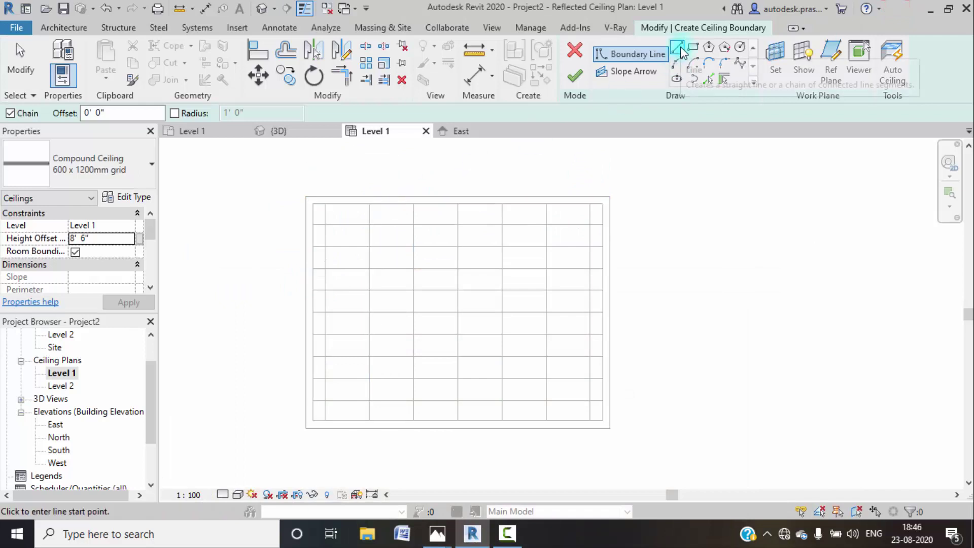
click(693, 47)
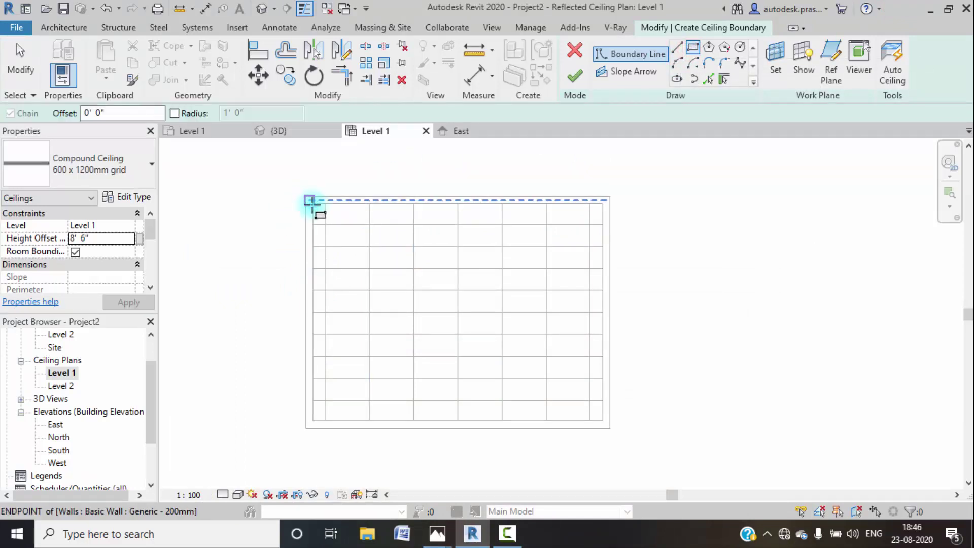
click(313, 203)
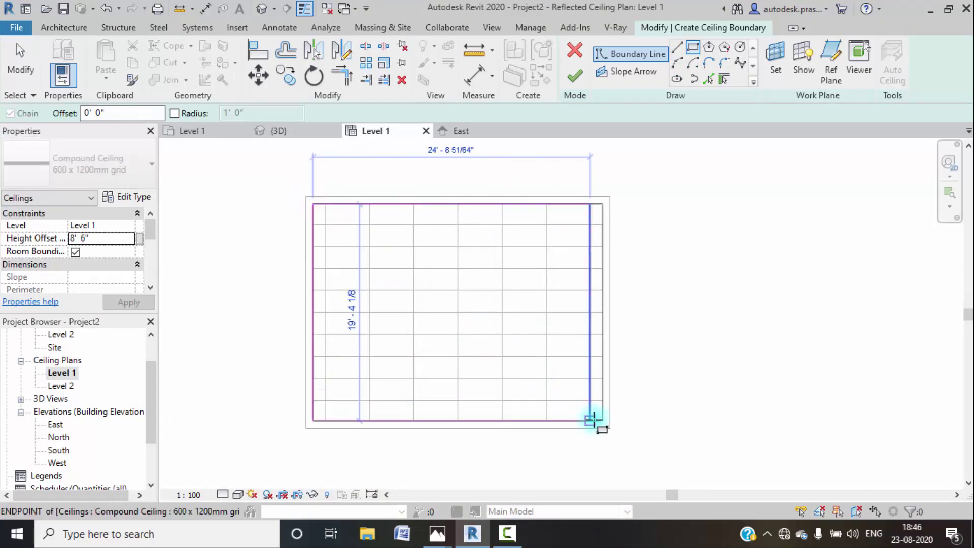
click(603, 420)
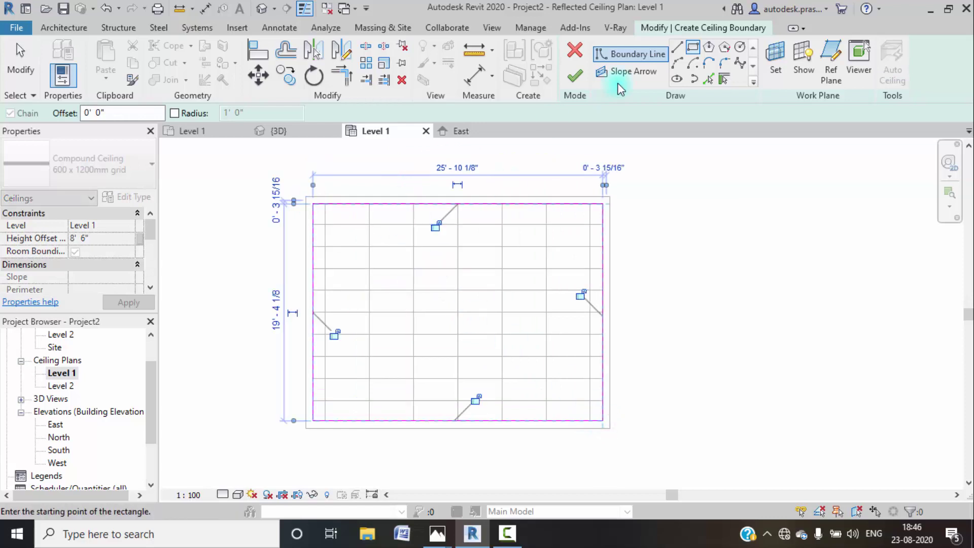
- Add boundary lines offset 3' inward from all four sides of the rectangular ceiling sketch using Pick Lines
click(708, 79)
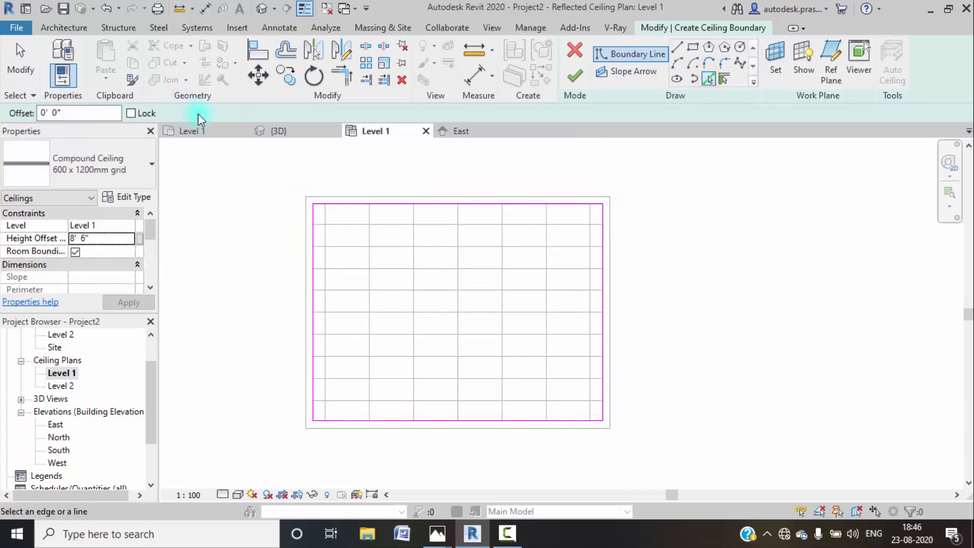
click(79, 113)
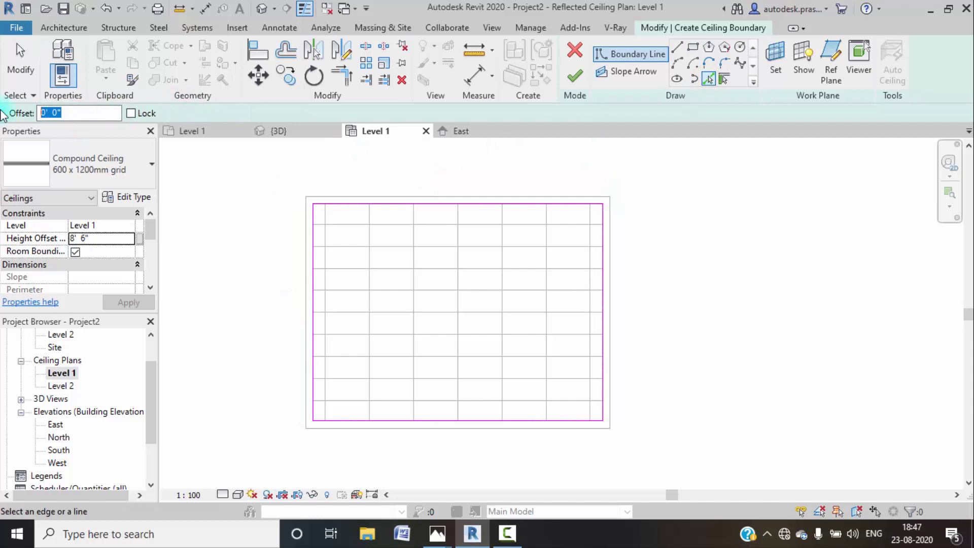
text(3')
click(401, 206)
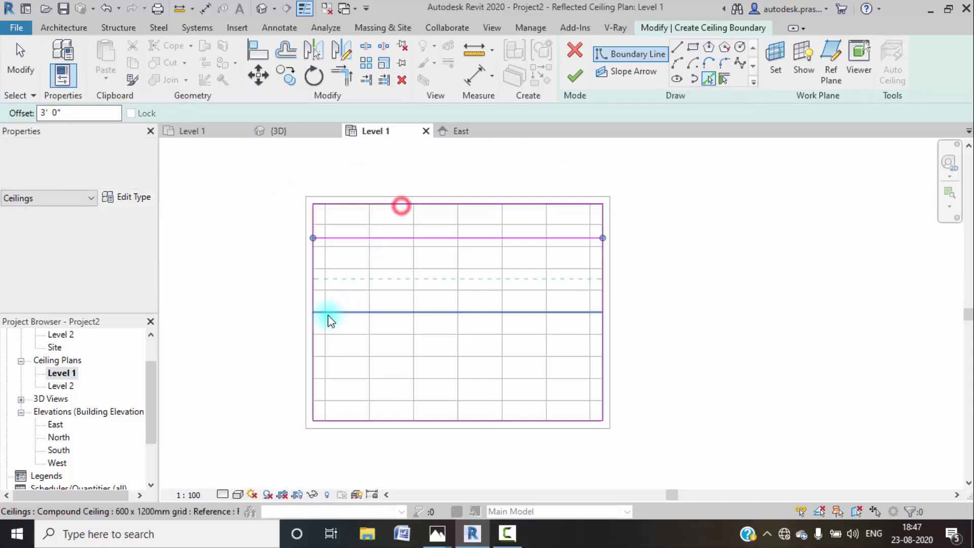
click(313, 330)
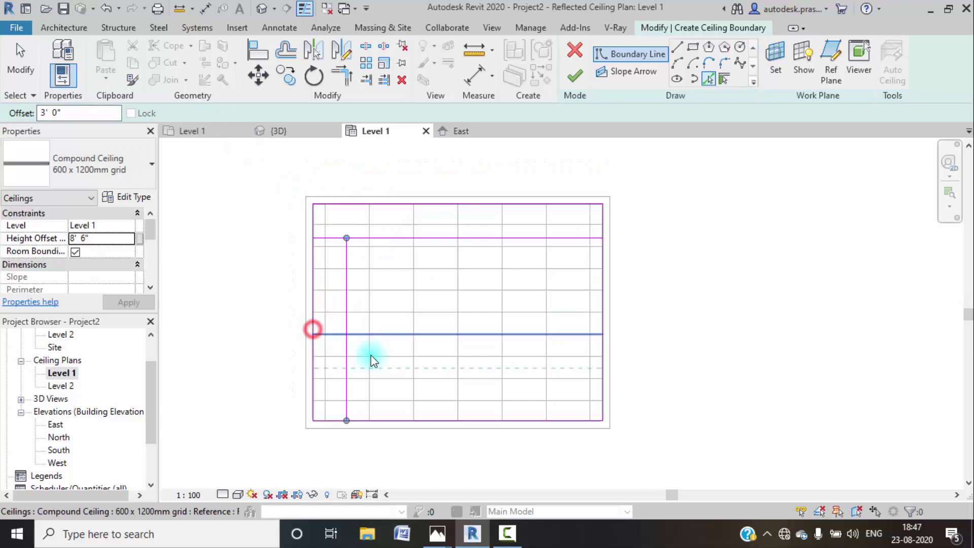
click(426, 421)
click(600, 342)
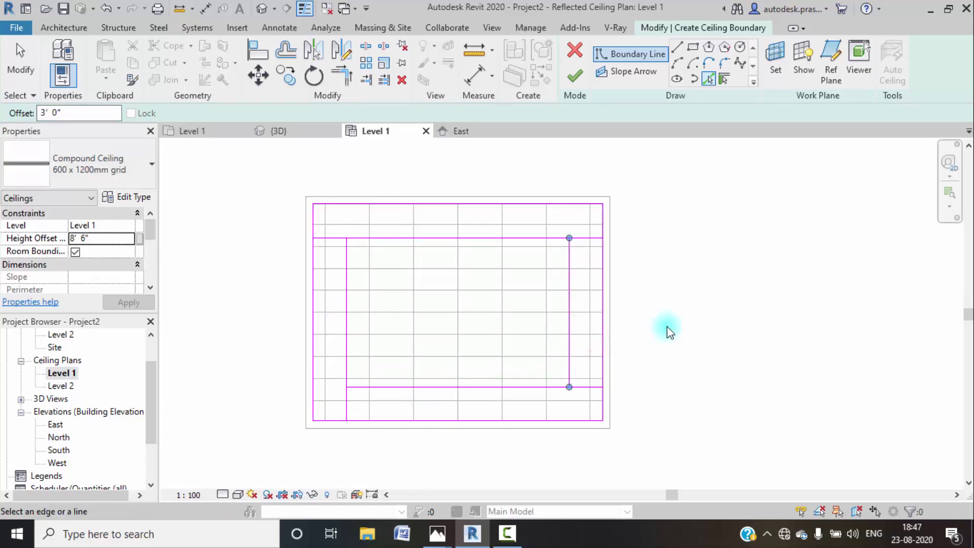
- Trim the four 3' offset lines to each other so they form a closed inner rectangle in the ceiling sketch
click(341, 75)
click(347, 252)
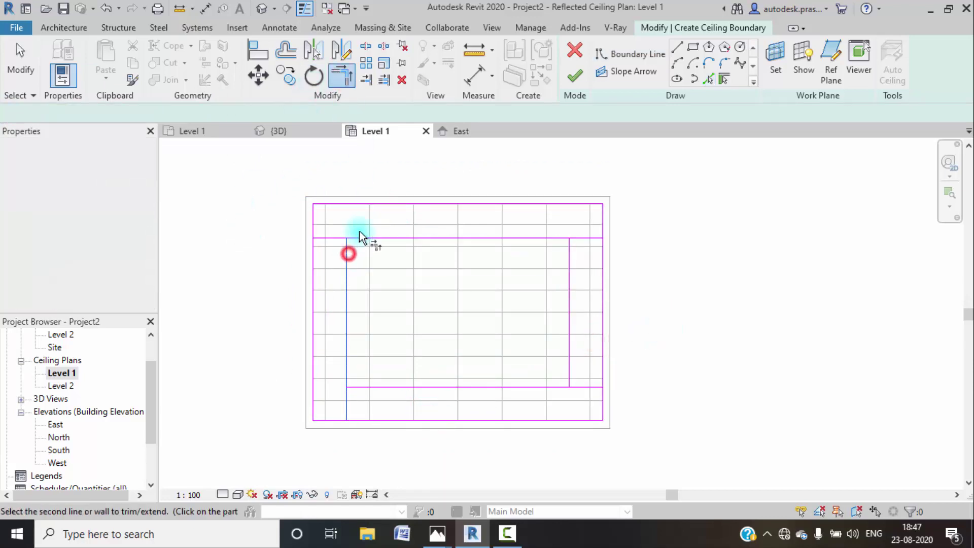
click(359, 238)
click(348, 265)
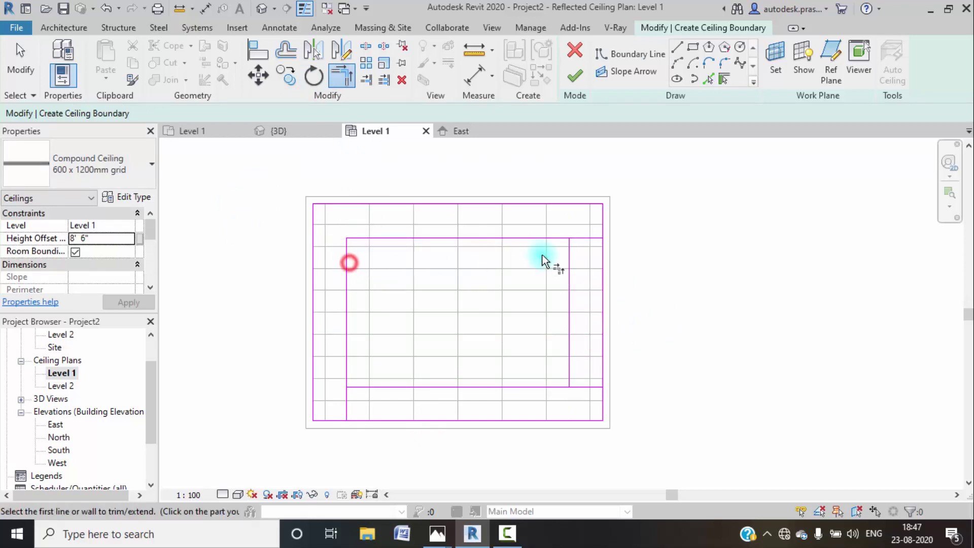
click(542, 238)
click(569, 278)
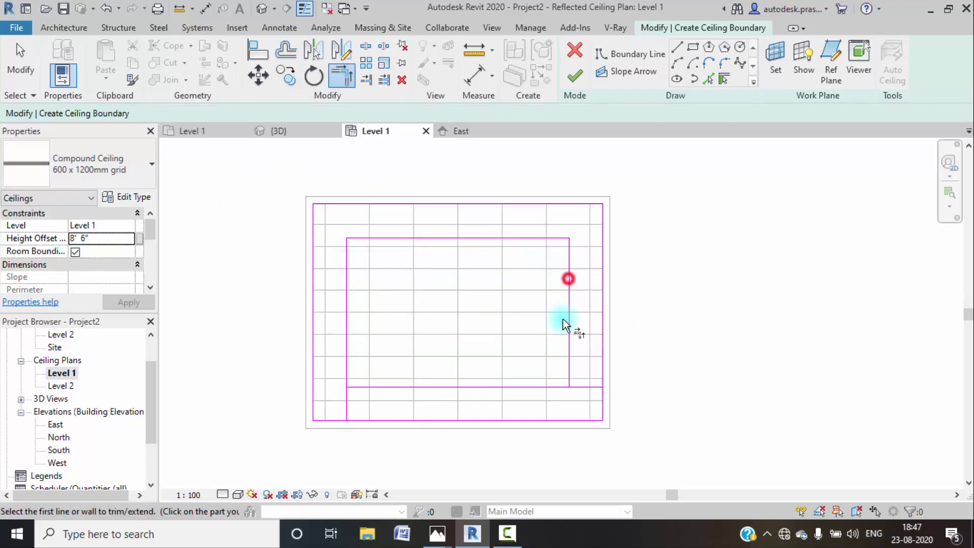
click(570, 366)
click(548, 387)
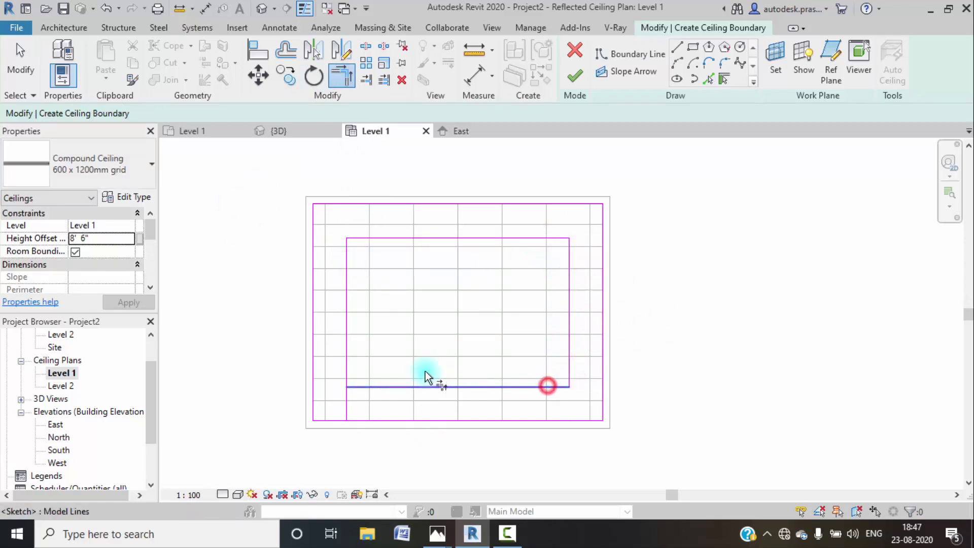
click(358, 386)
click(347, 372)
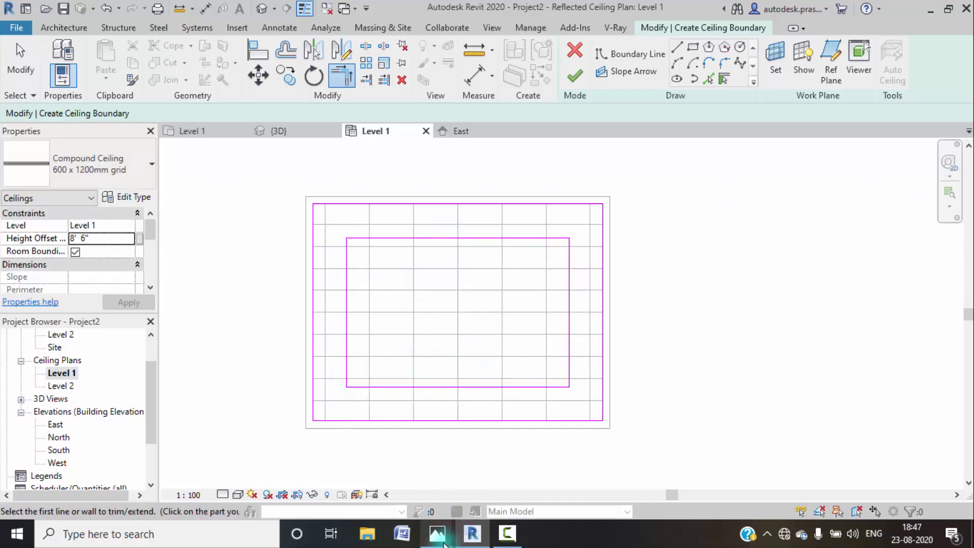
- Check the ceiling layout in the reference render in Photos, and draw vertical and horizontal centre lines between the inner rectangle's side midpoints in Revit
mouse_move(444, 543)
click(499, 478)
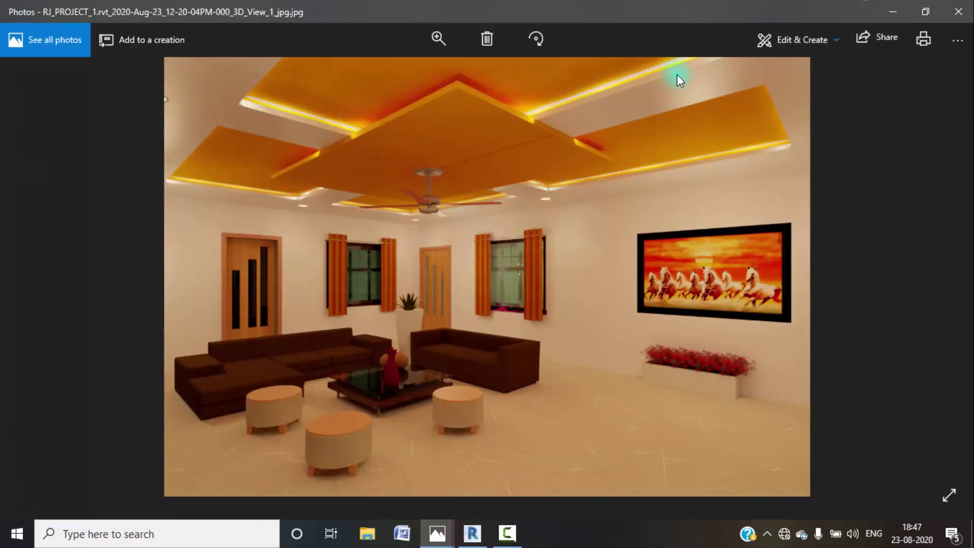
click(889, 11)
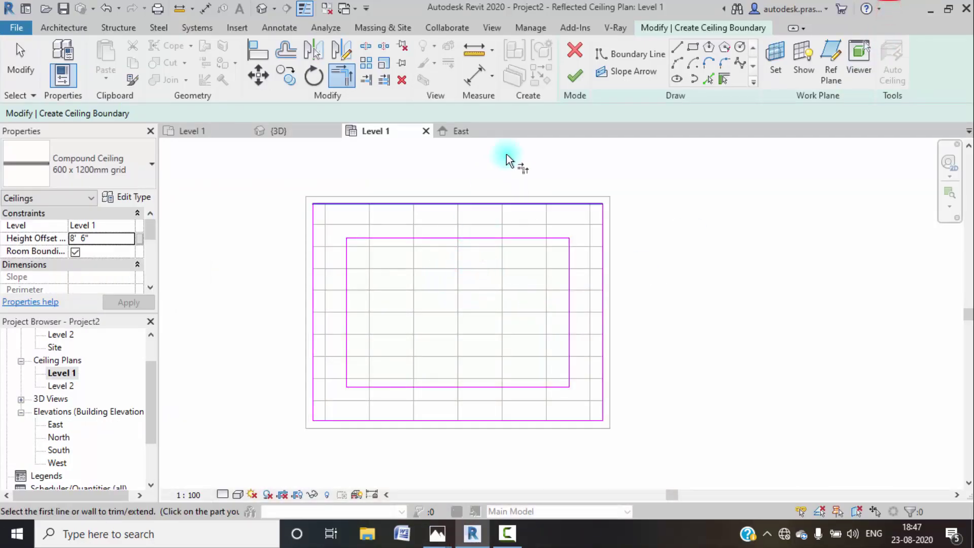
click(666, 55)
click(458, 238)
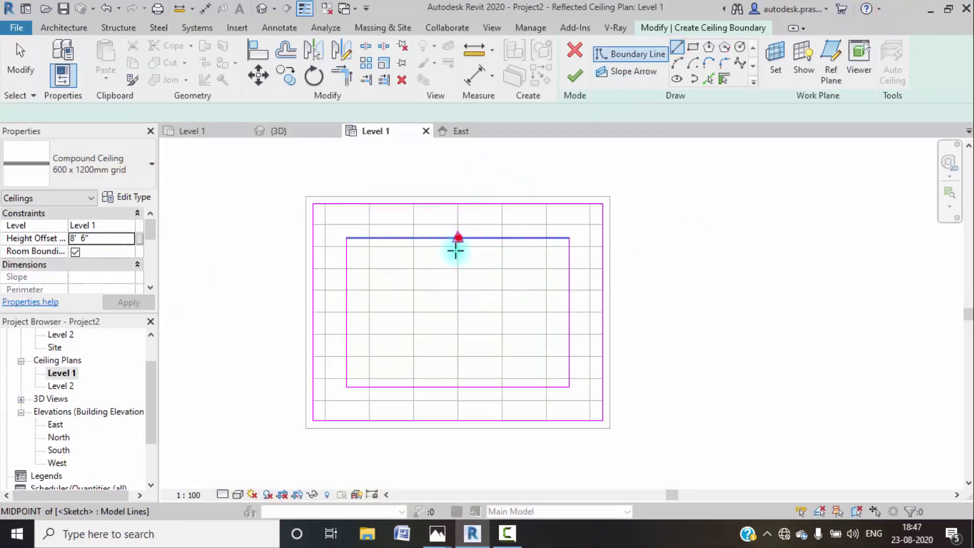
click(457, 388)
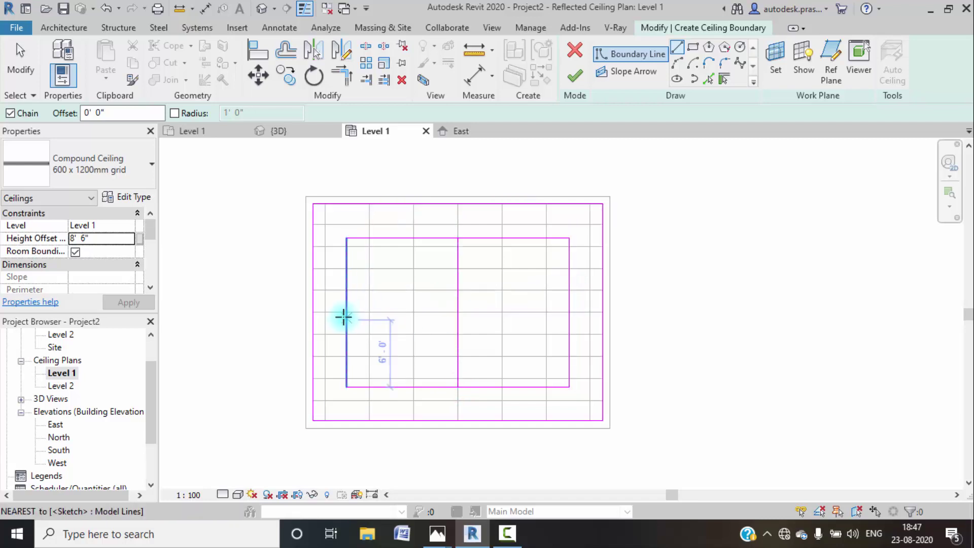
click(345, 314)
click(566, 311)
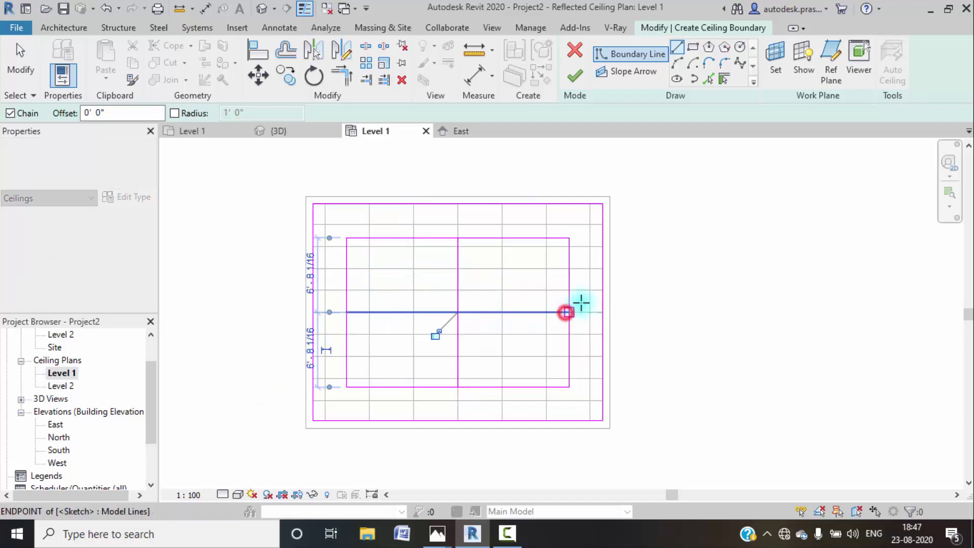
key(Escape)
- Add boundary lines offset 1' on both sides of the vertical and horizontal centre lines using Pick Lines
click(706, 79)
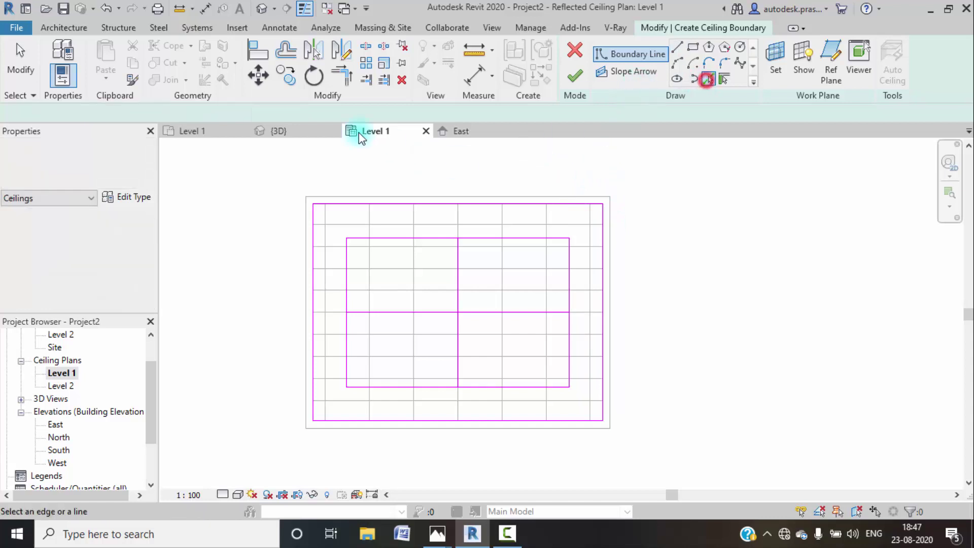
drag(102, 114, 3, 114)
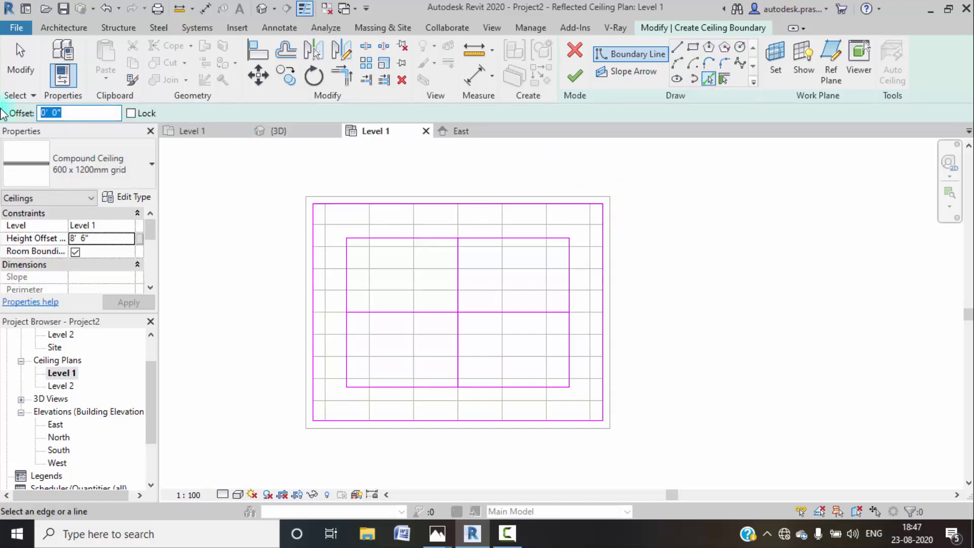
text(1)
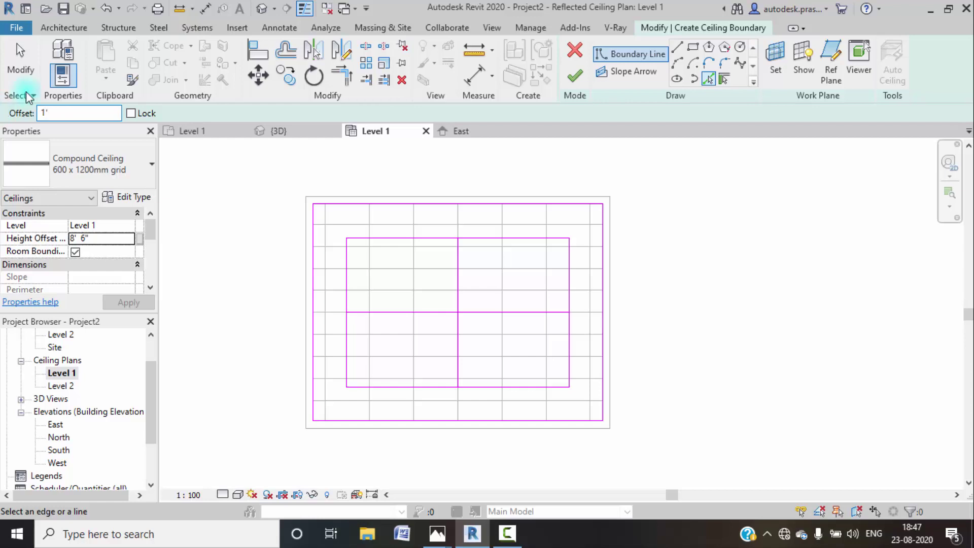
click(457, 285)
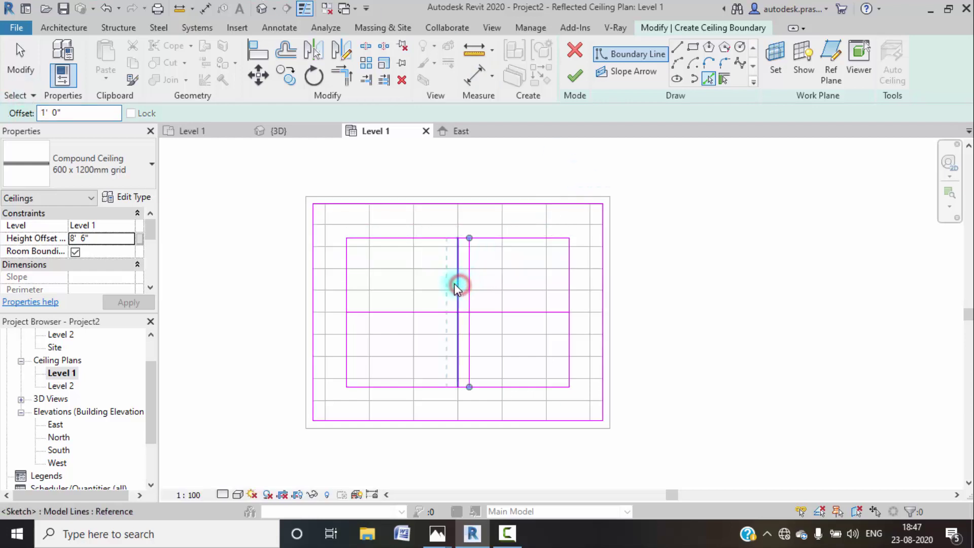
click(454, 284)
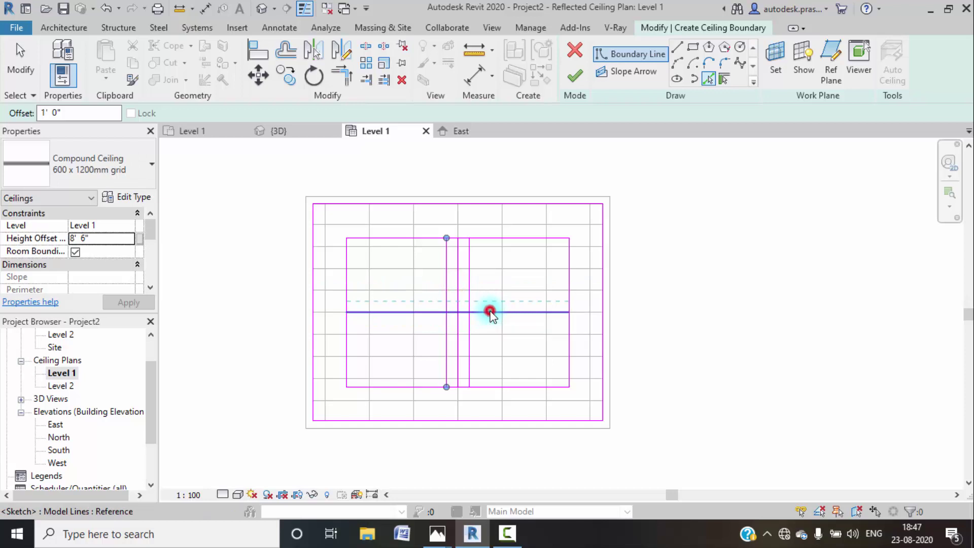
click(492, 320)
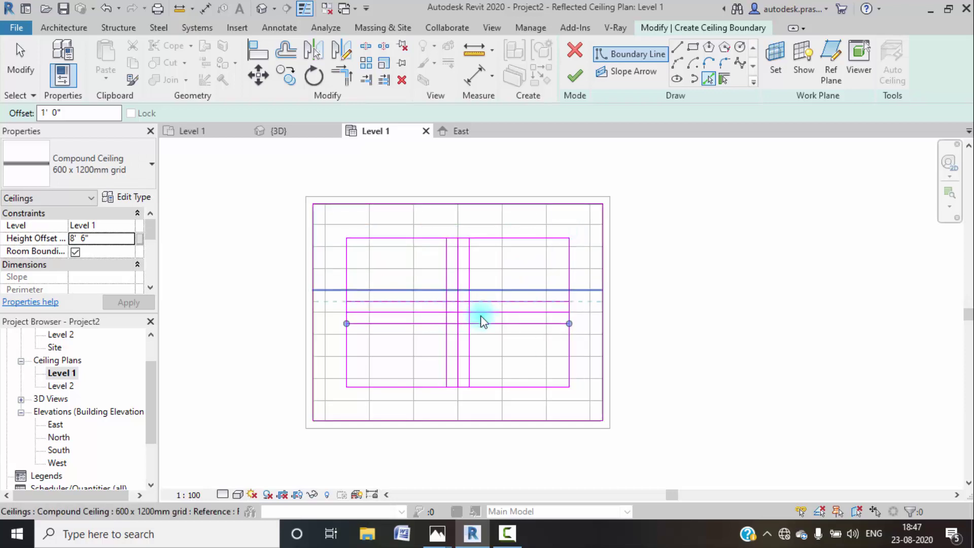
- Try to delete the centre lines, and undo back to the first 1' offset line beside the vertical centre line
key(Escape)
scroll(452, 325, up, 2)
click(448, 307)
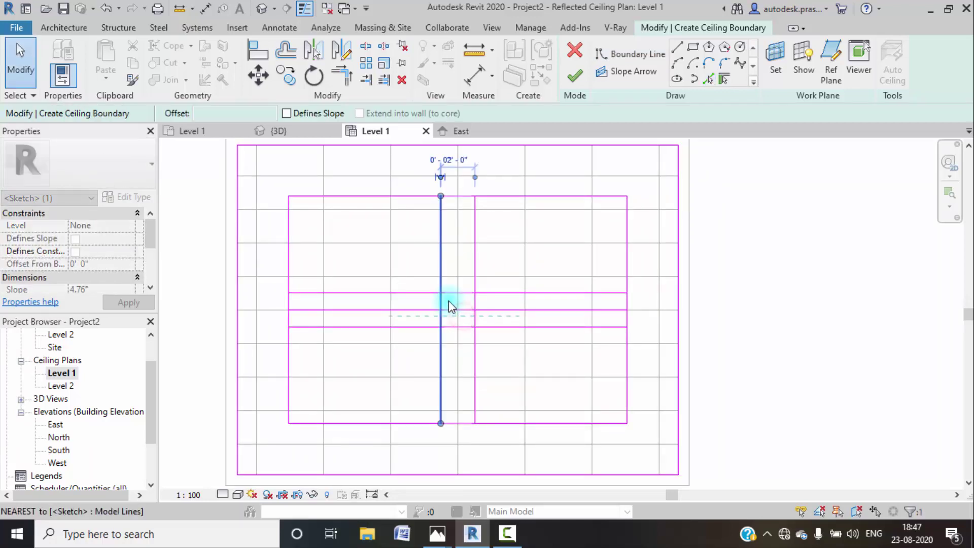
key(ctrl+z)
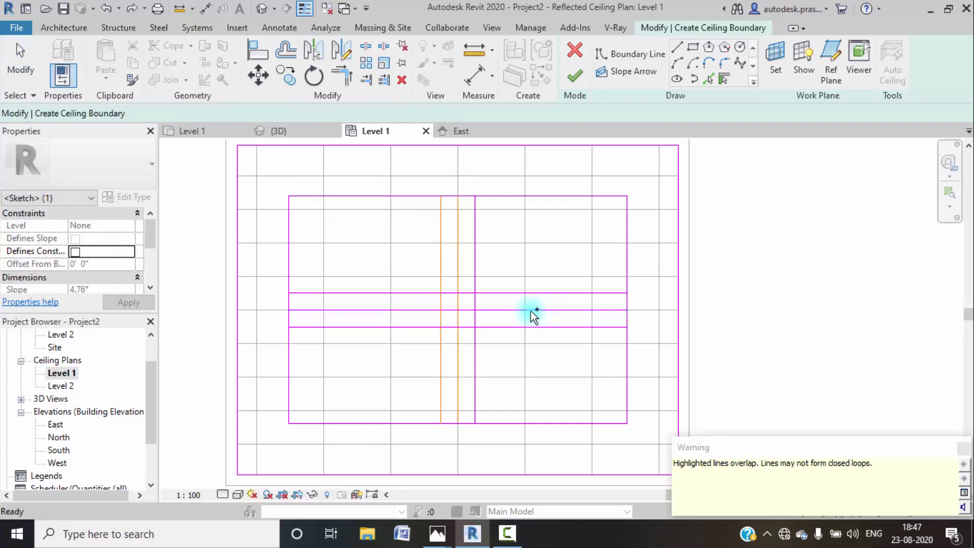
scroll(539, 319, down, 2)
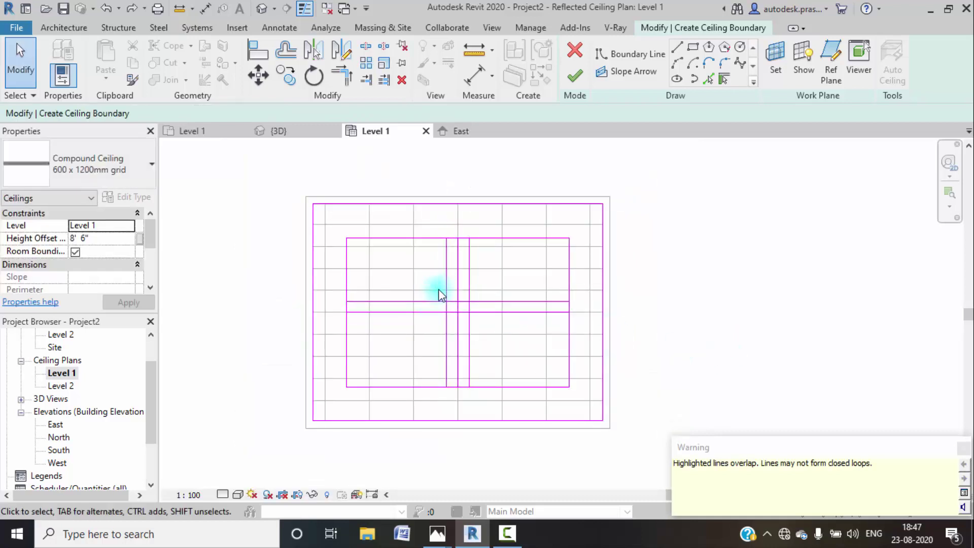
click(458, 281)
key(Delete)
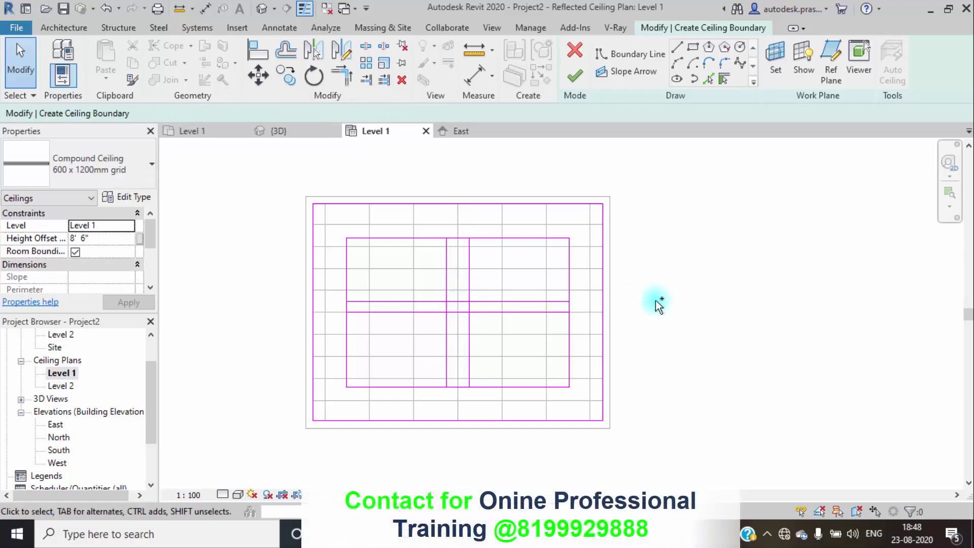
key(ctrl+z)
key(ctrl+z)
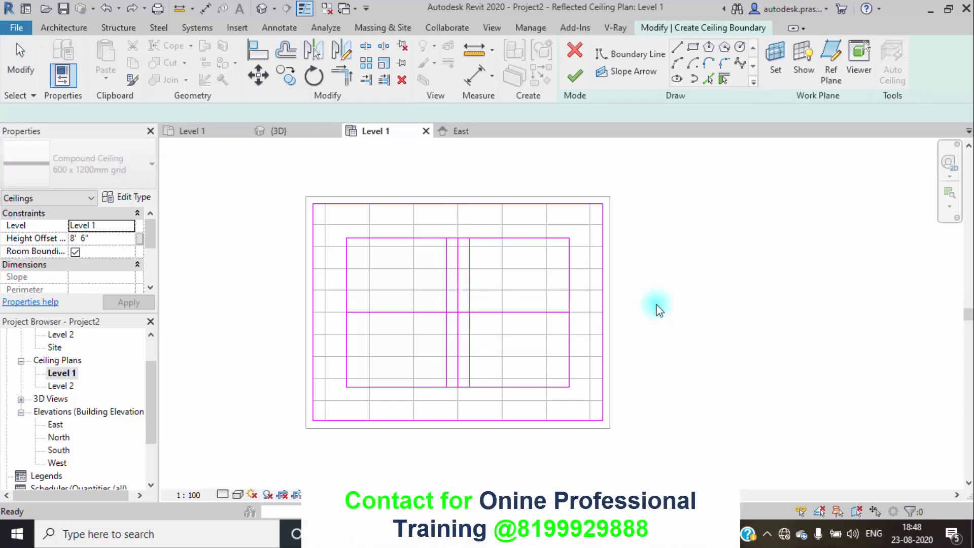
key(ctrl+z)
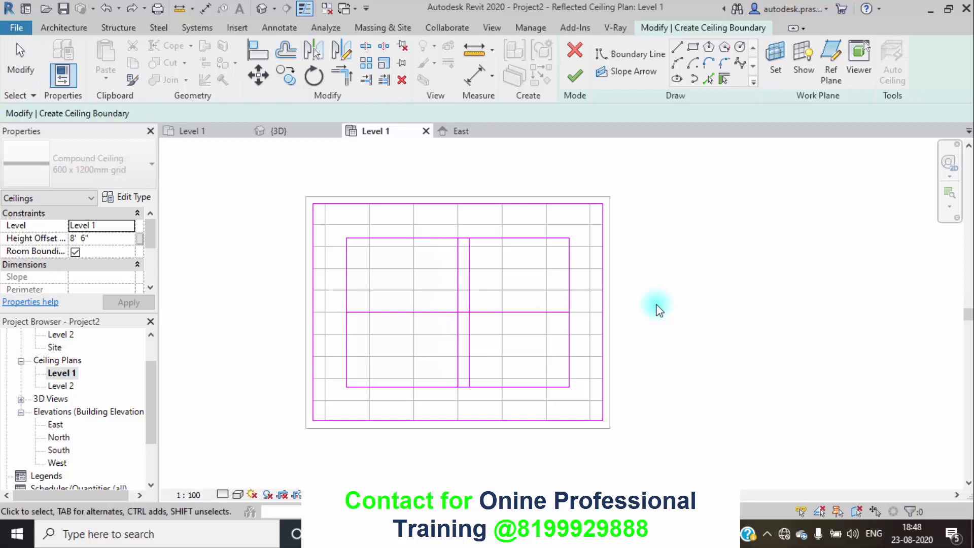
- Add the remaining 1' offset lines to the left of the vertical centre line and on both sides of the horizontal one
click(708, 78)
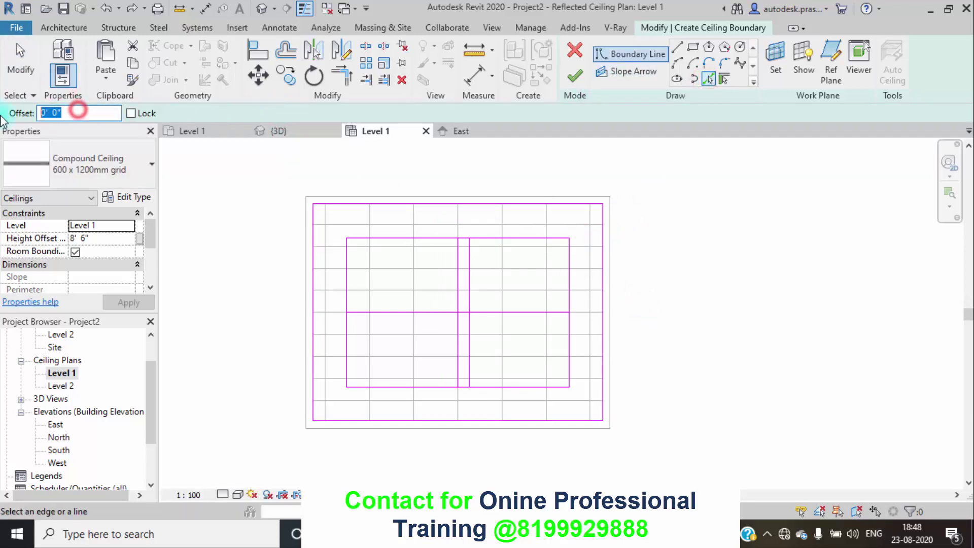
text(1)
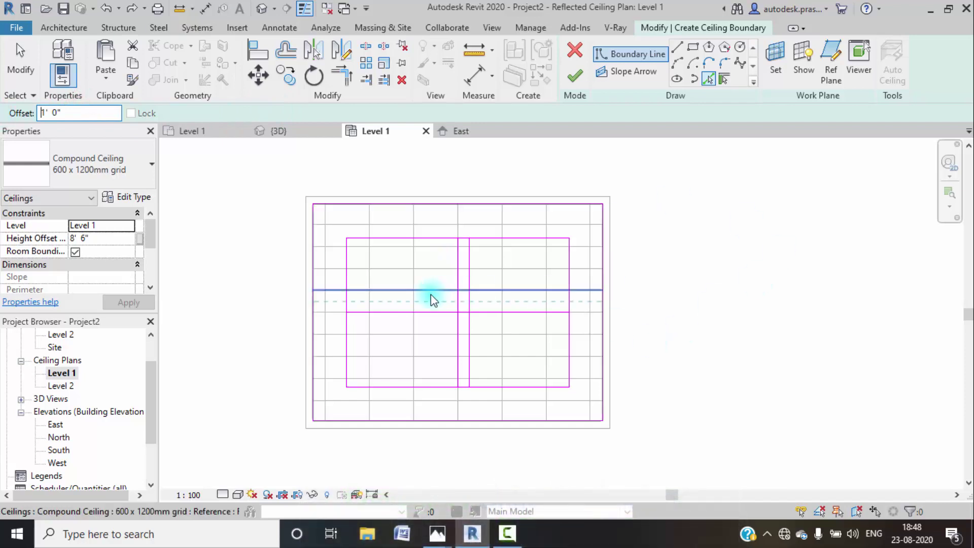
click(455, 290)
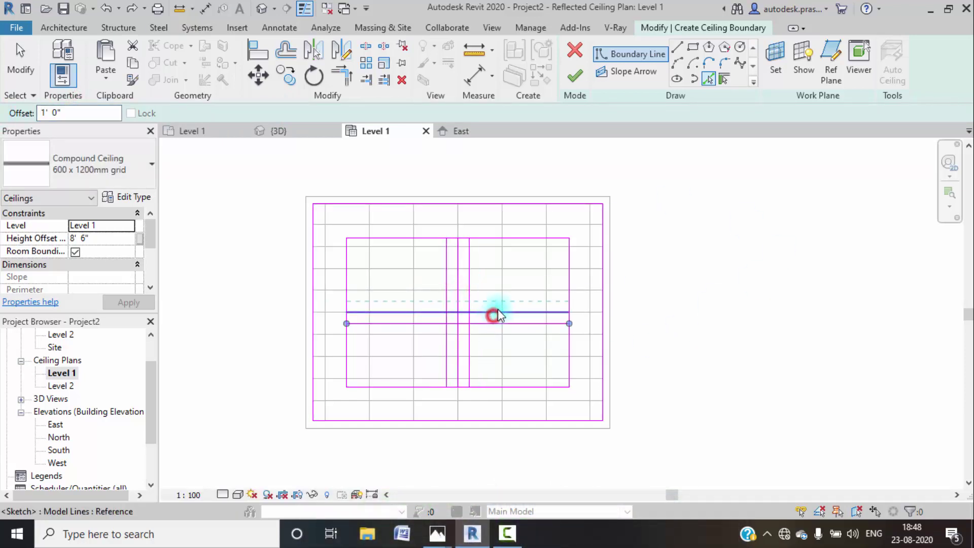
click(496, 314)
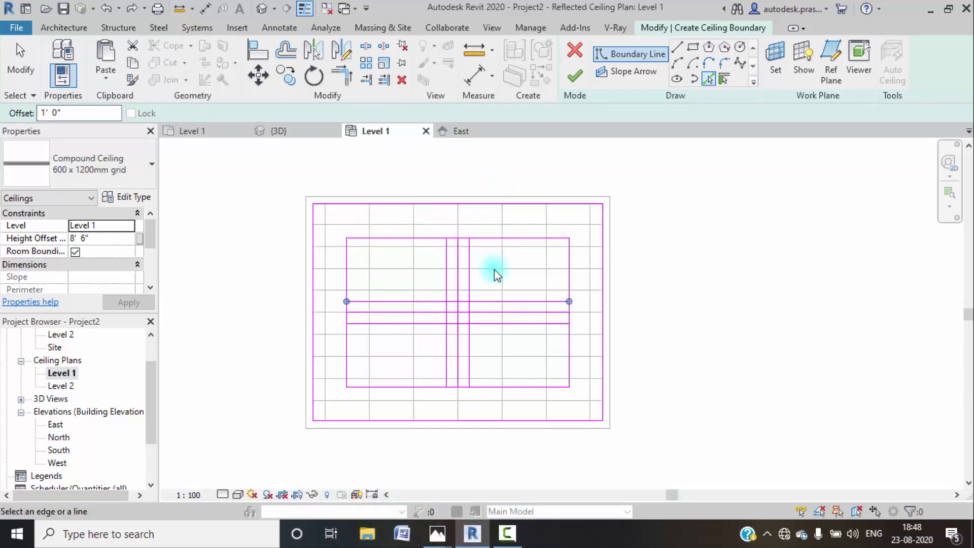
- Delete the vertical and horizontal centre lines, keeping only the 1' offset lines inside the inner rectangle
key(Escape)
key(Escape)
scroll(463, 314, up, 5)
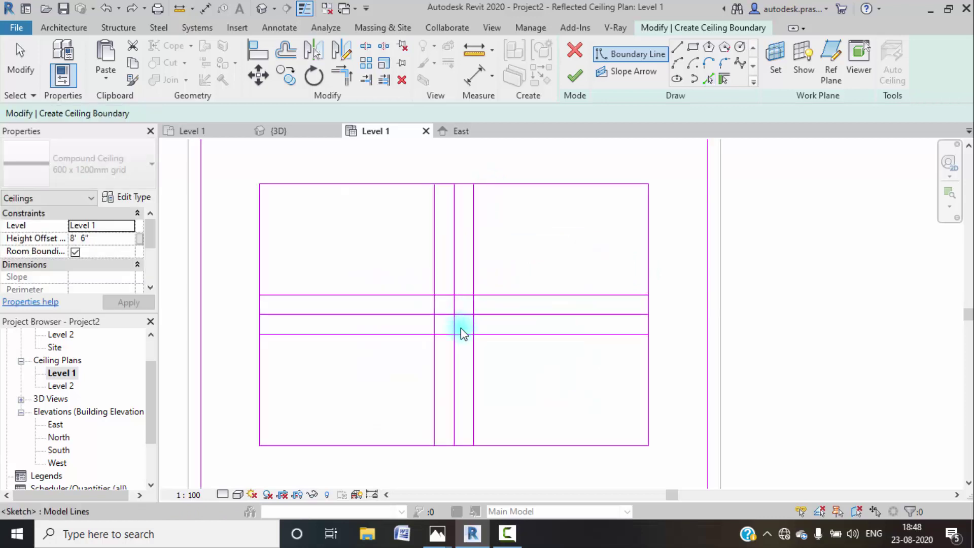
click(461, 311)
click(451, 308)
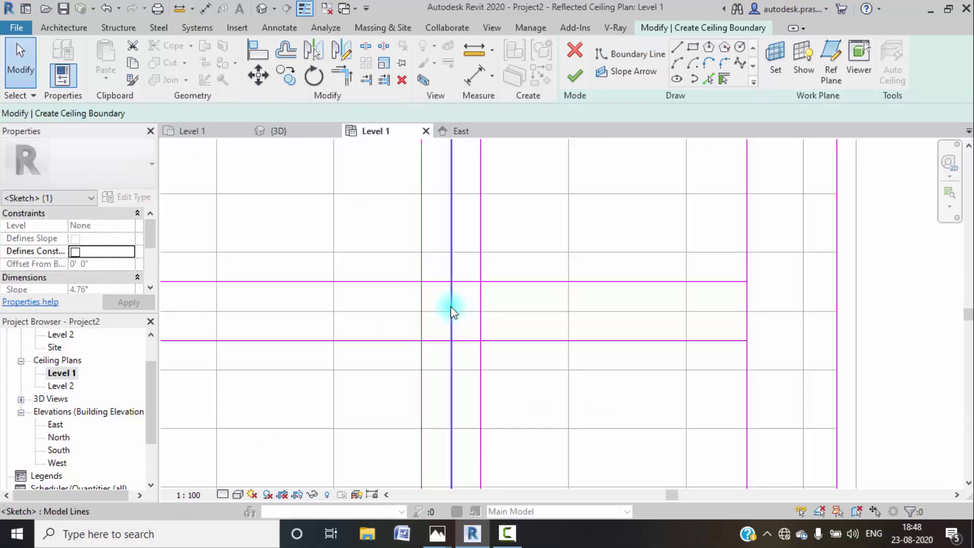
scroll(502, 300, down, 3)
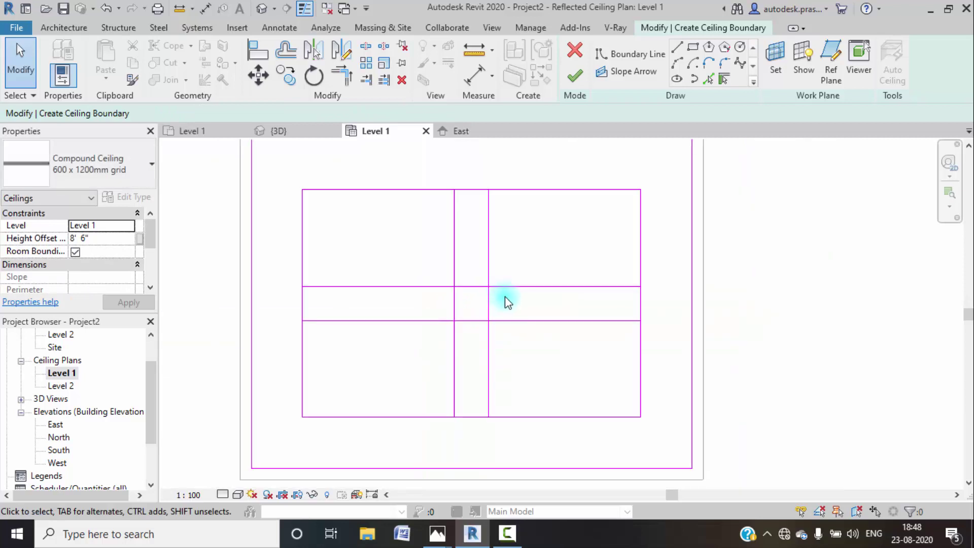
- Split the crossing offset lines at the centre of the cross, and each side of the inner rectangle near its midpoint
click(365, 48)
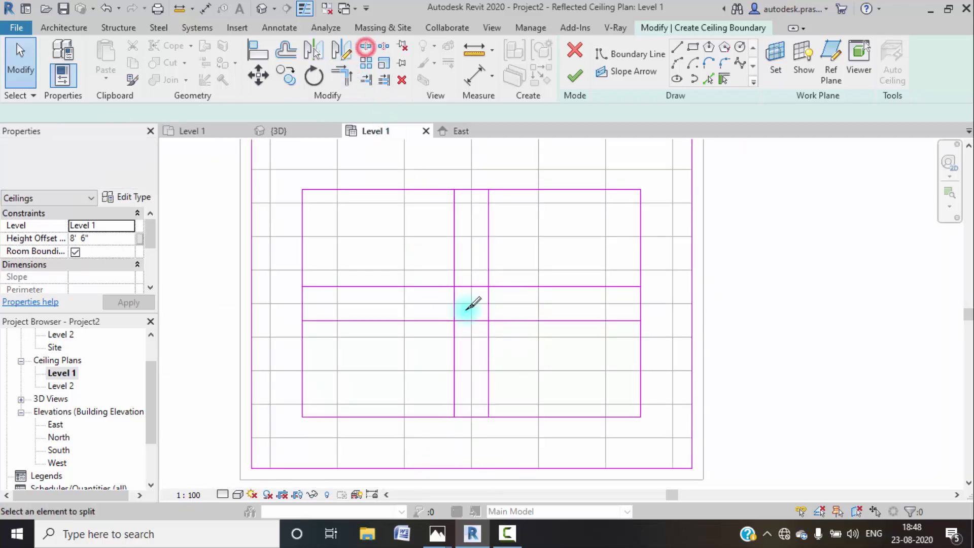
click(471, 285)
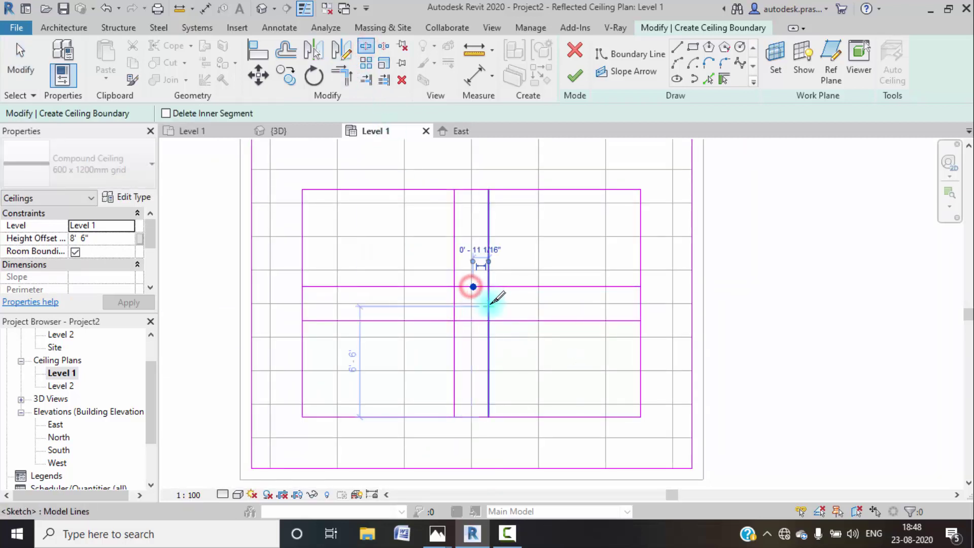
click(470, 320)
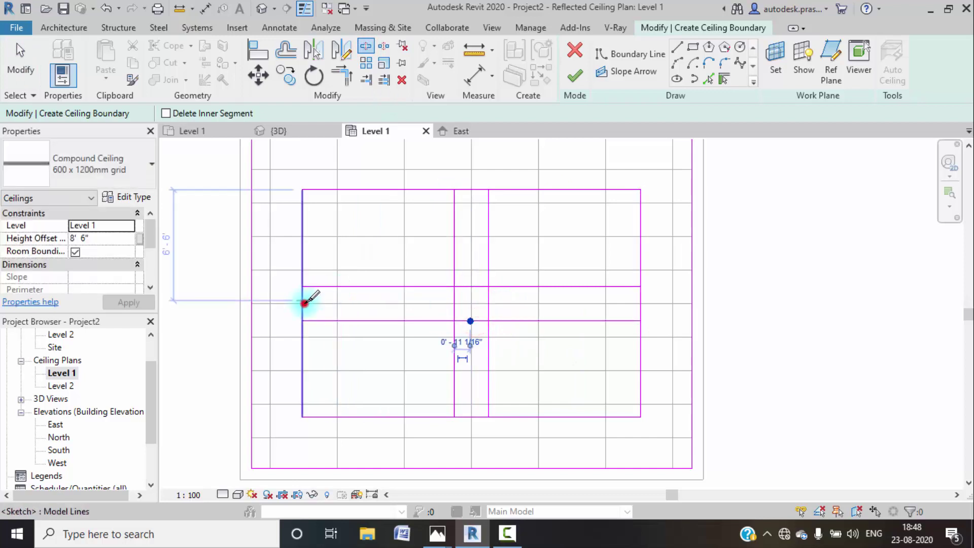
click(303, 300)
click(472, 190)
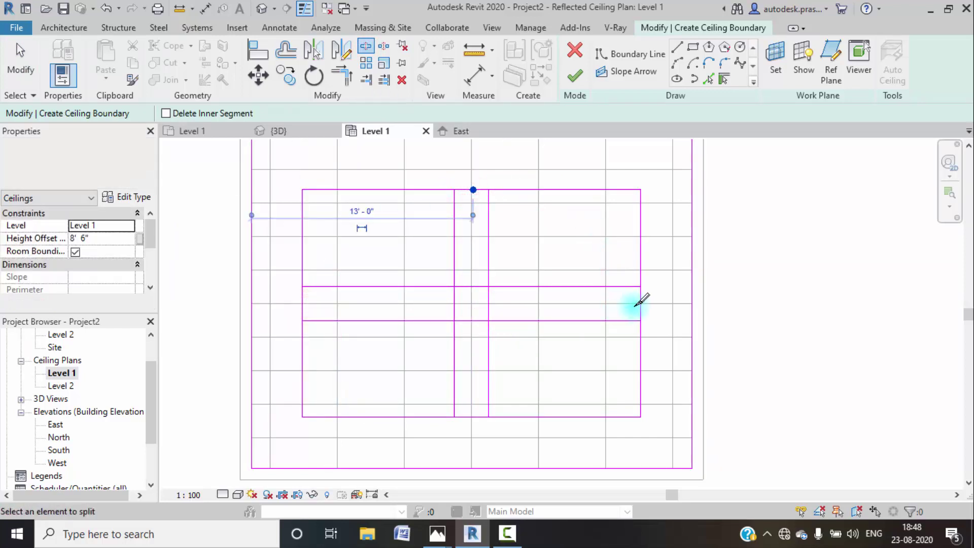
click(641, 305)
click(470, 417)
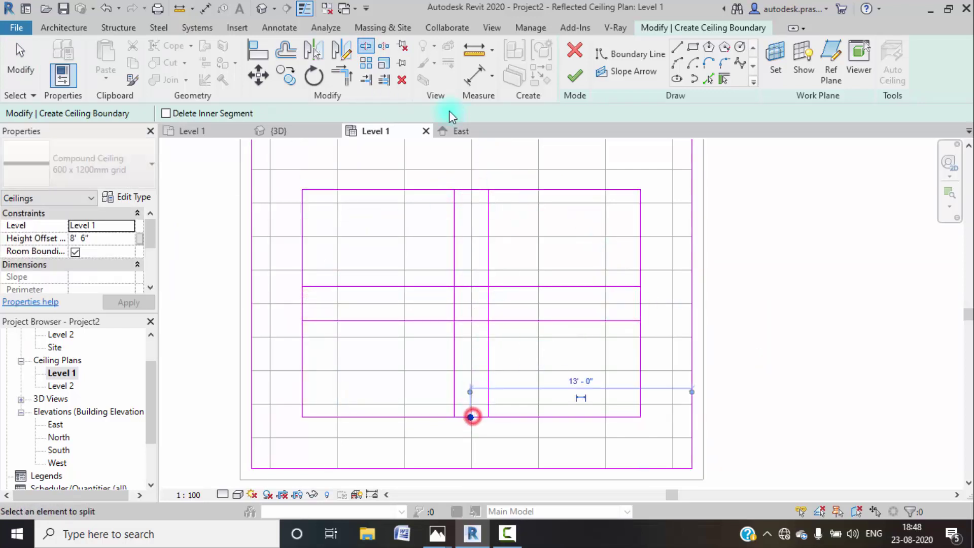
- Trim the horizontal offset lines with the inner rectangle's left side to form the inner corners of the two left openings
key(t)
key(r)
click(321, 283)
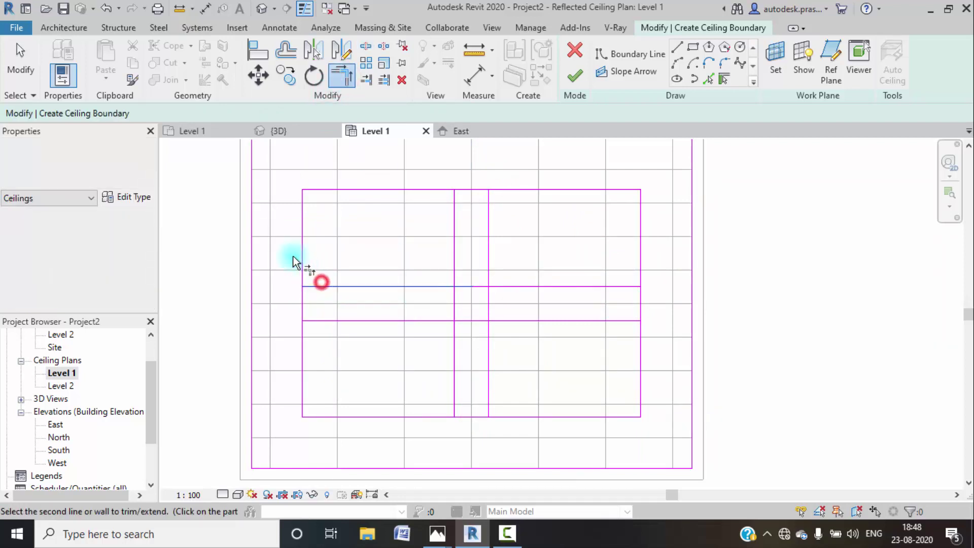
click(302, 261)
click(302, 336)
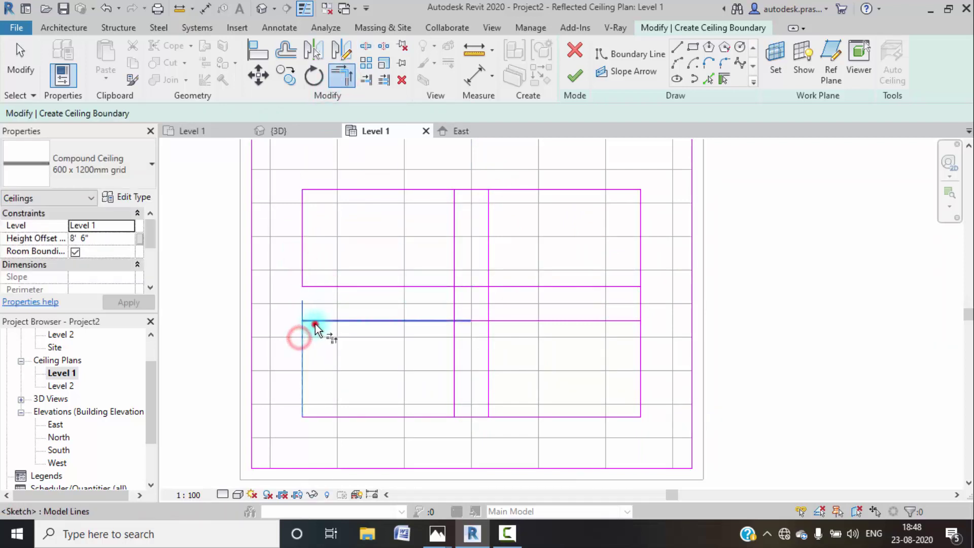
click(314, 323)
- Trim the vertical offset lines with the inner rectangle's bottom side, and the lower horizontal offset line with its right side
click(440, 416)
click(451, 398)
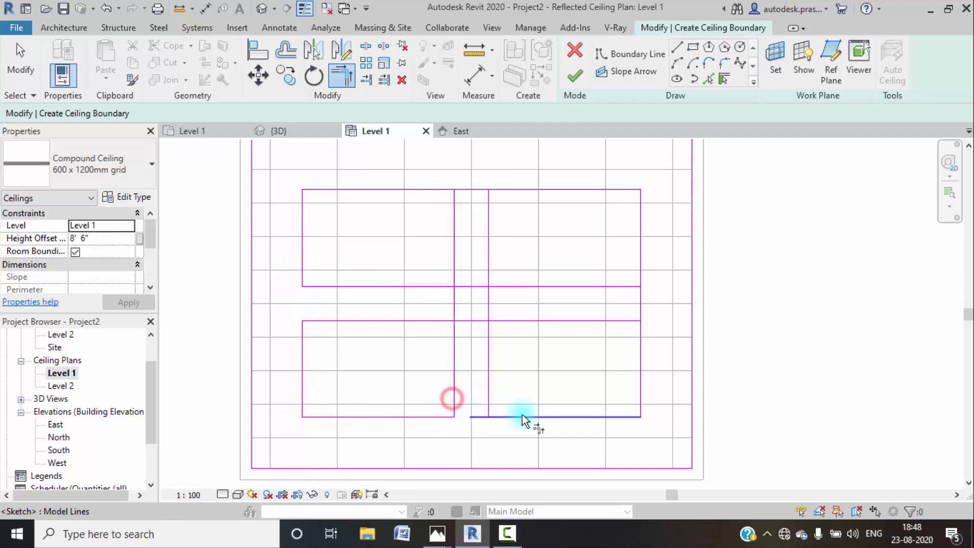
click(518, 416)
click(489, 391)
click(623, 321)
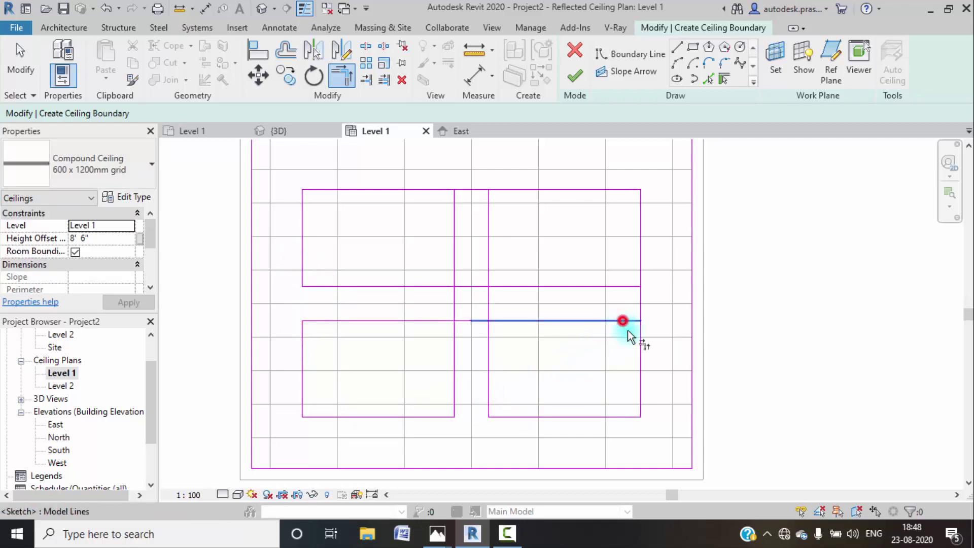
click(641, 350)
- Trim the remaining offset-line corners on the inner rectangle's right and top sides for the two upper openings
click(638, 268)
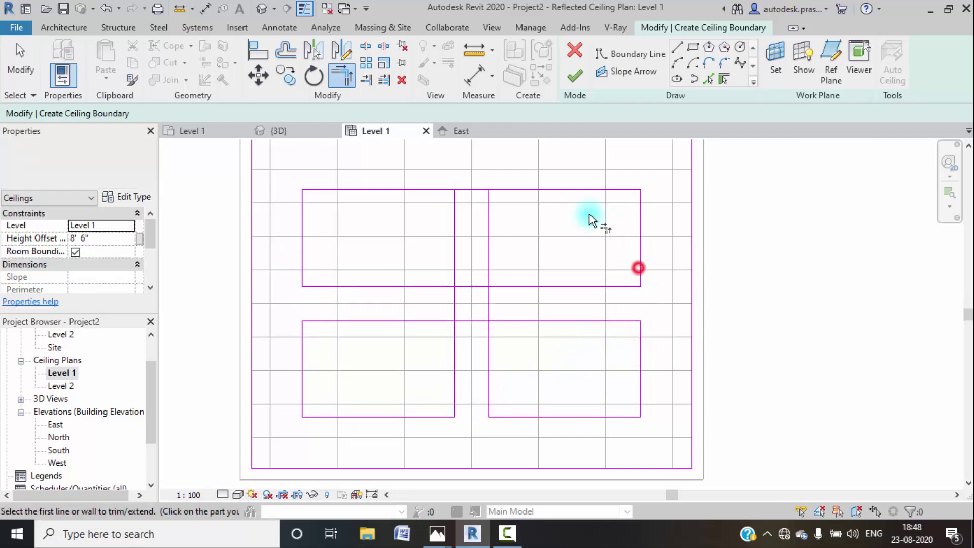
click(487, 212)
click(508, 191)
click(441, 191)
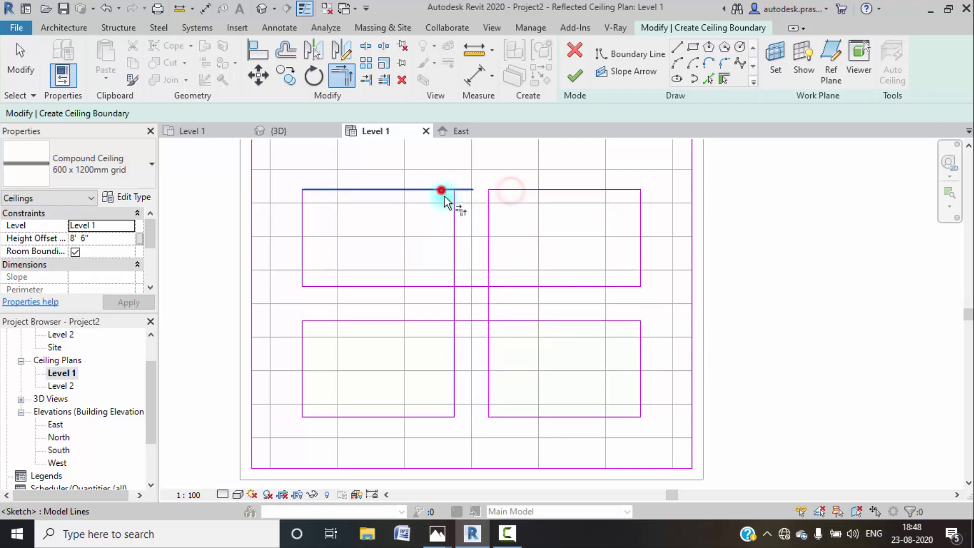
click(451, 220)
- Trim the crossing lines at the centre into corners that close the four rectangular openings, and finish the ceiling boundary sketch
click(441, 285)
click(454, 270)
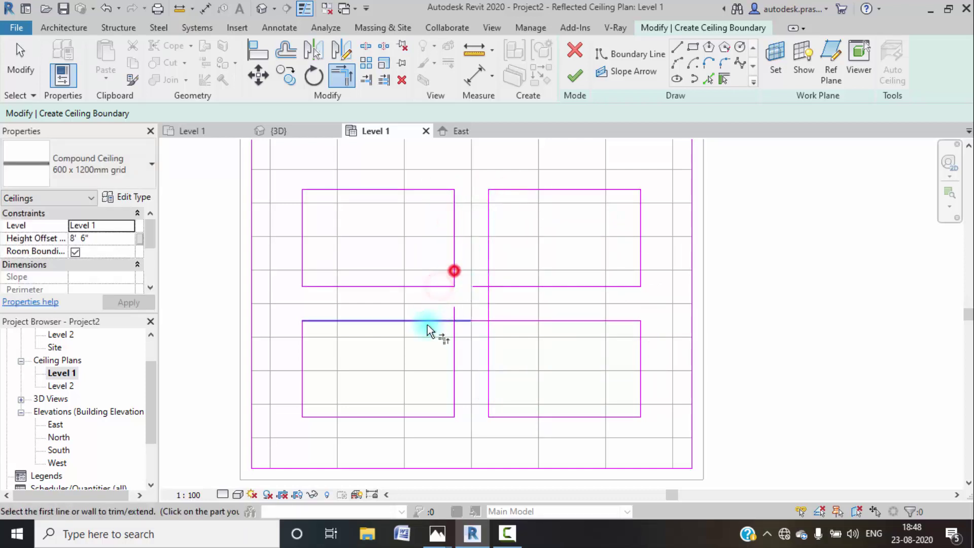
click(430, 320)
click(456, 348)
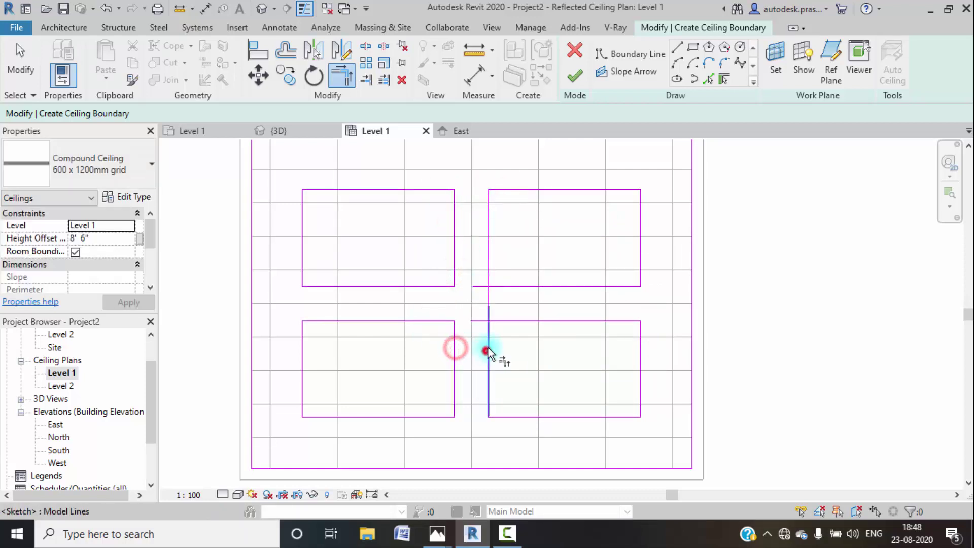
click(487, 350)
click(504, 287)
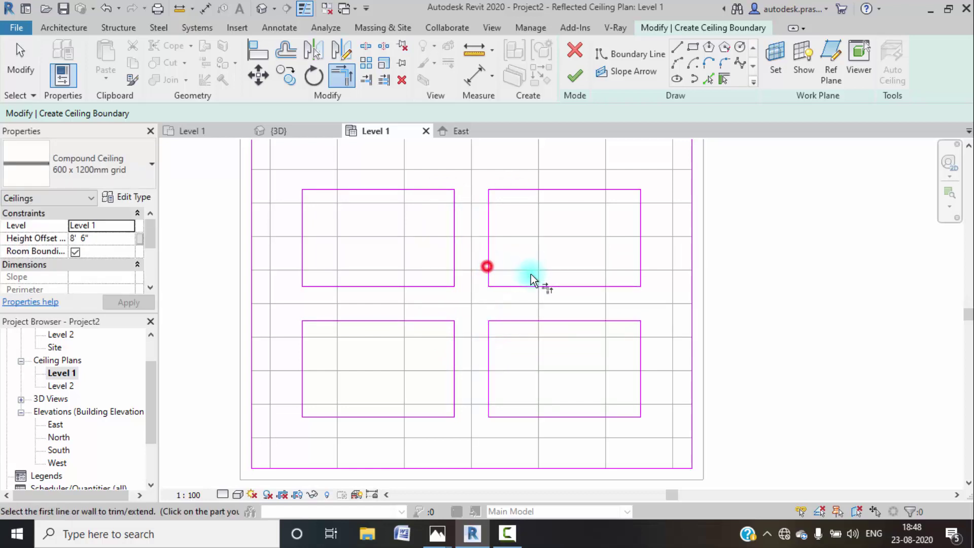
scroll(511, 276, down, 3)
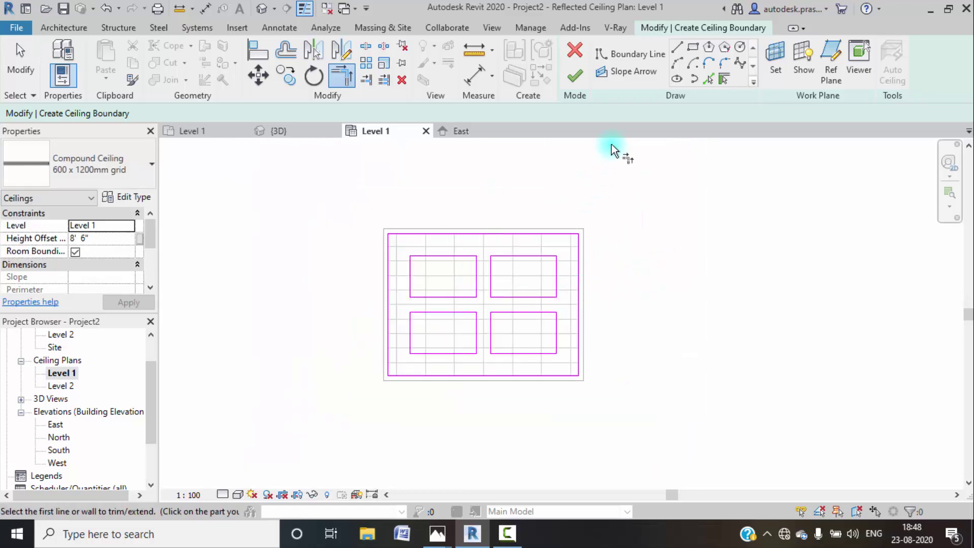
click(574, 76)
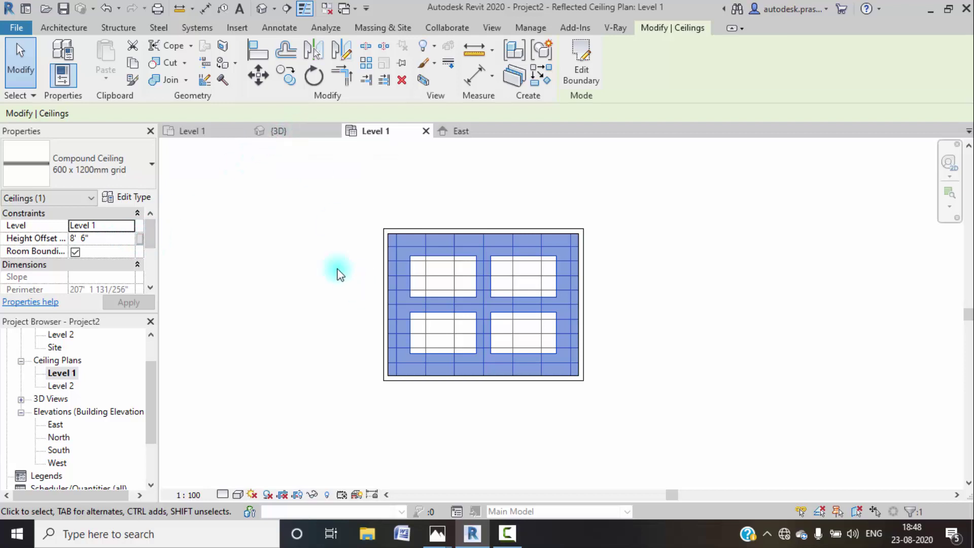
- Temporarily hide the front wall with the door in the 3D view to expose the room's interior
click(304, 131)
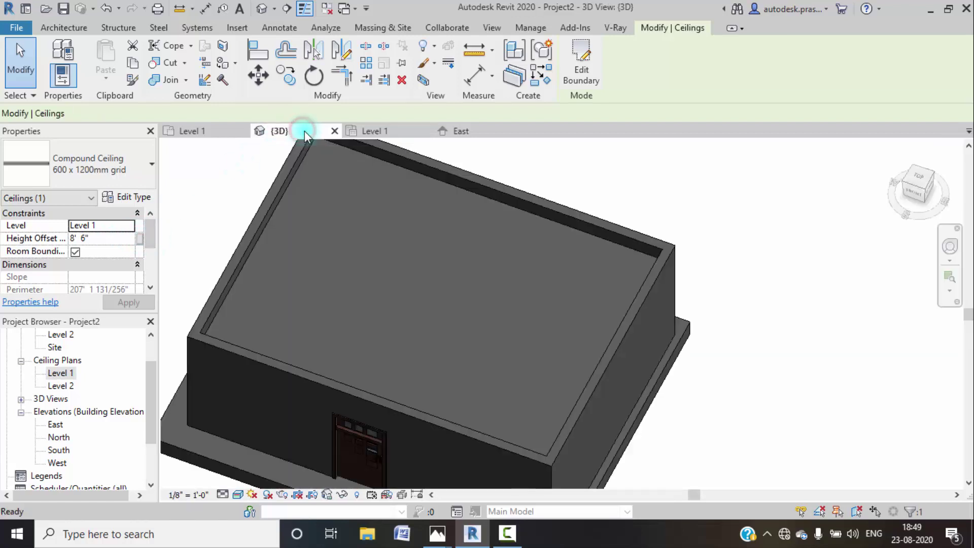
shift+middle_drag(337, 402, 374, 325)
click(374, 325)
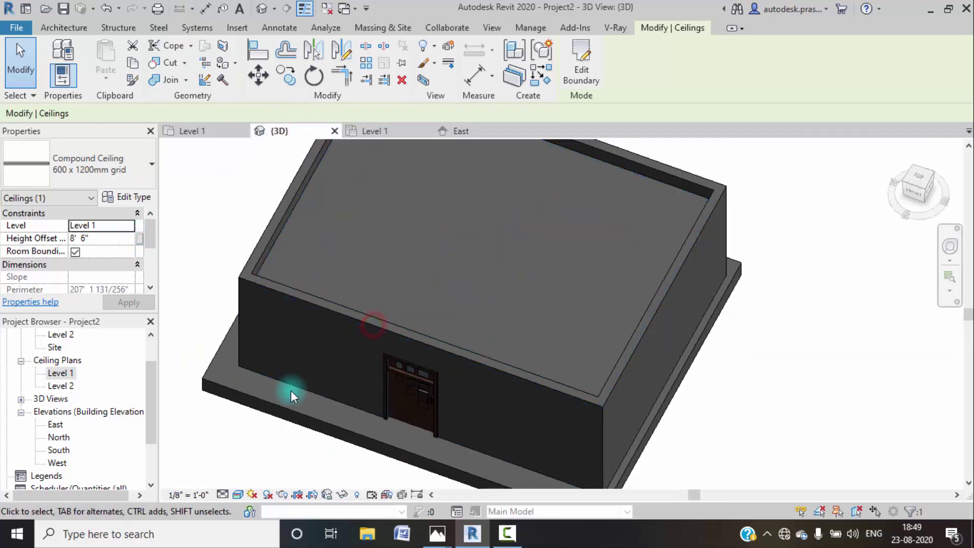
click(238, 448)
click(295, 293)
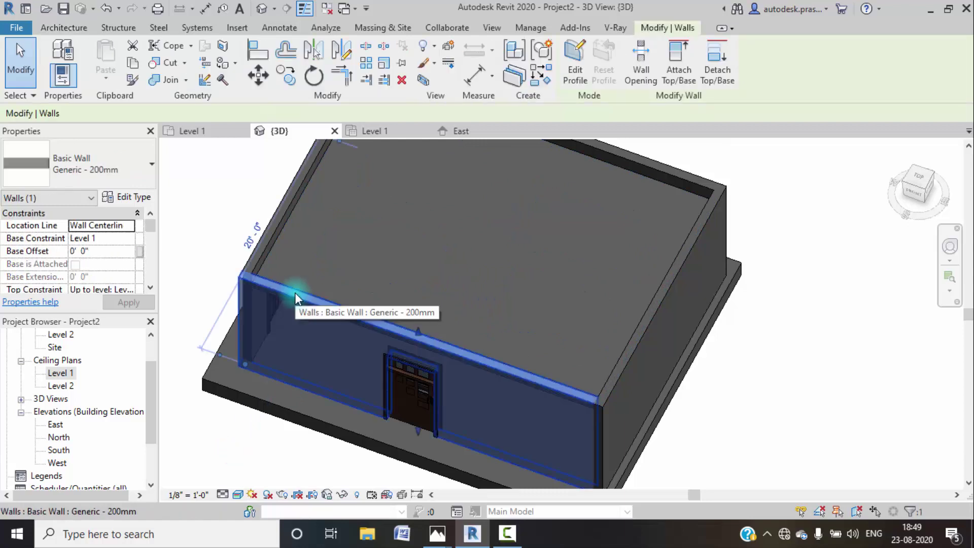
key(h)
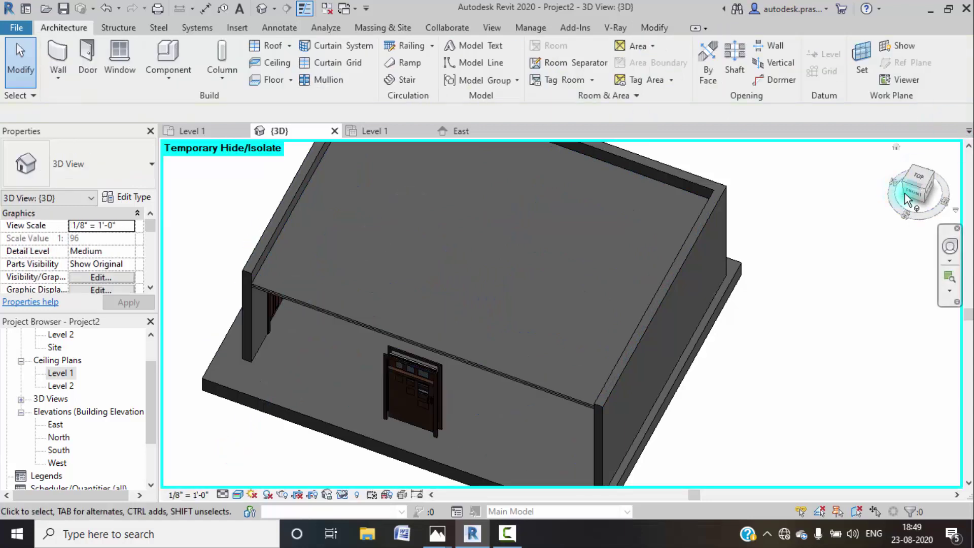
- Turn the 3D view to the front, select the lower ceiling and set its height offset from Level 1 to 8' 3"
click(911, 192)
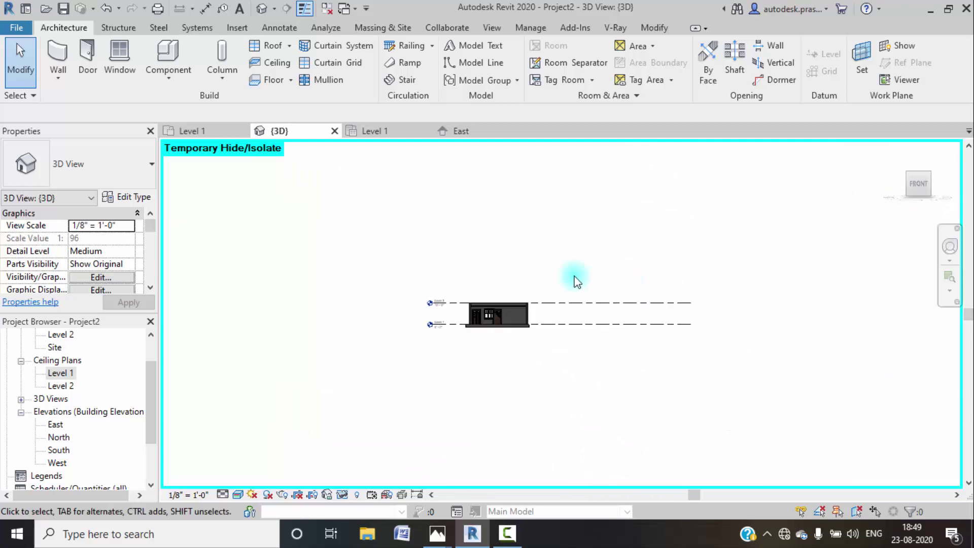
scroll(504, 294, up, 8)
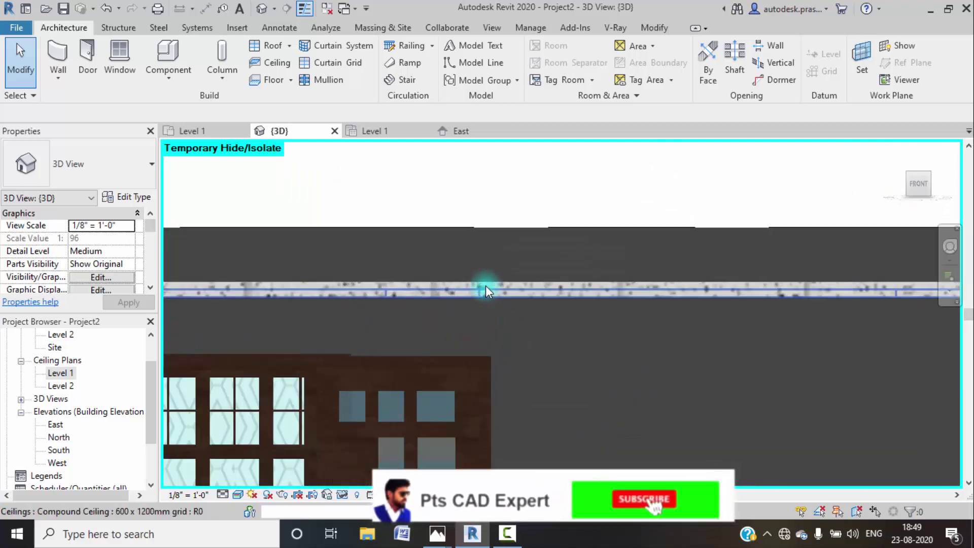
click(469, 299)
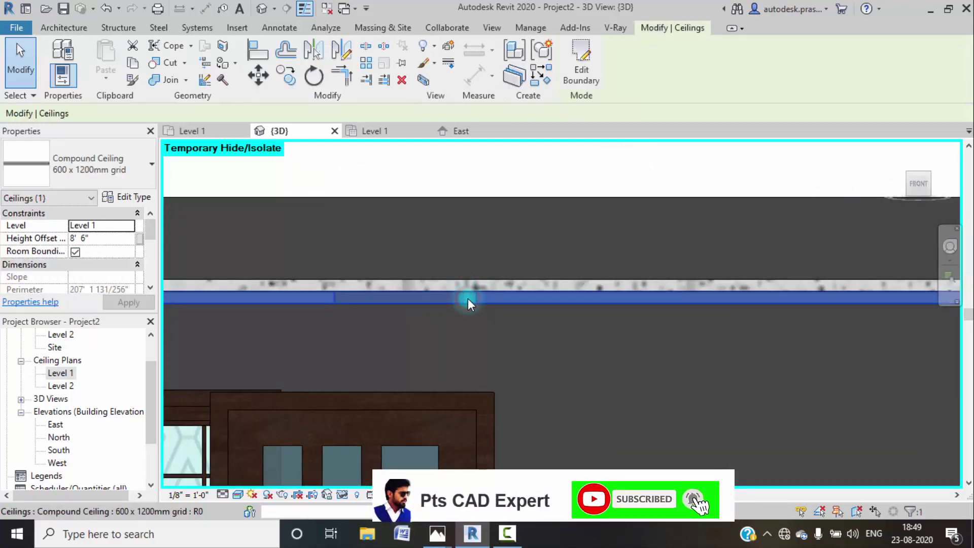
scroll(470, 302, down, 2)
scroll(471, 302, down, 2)
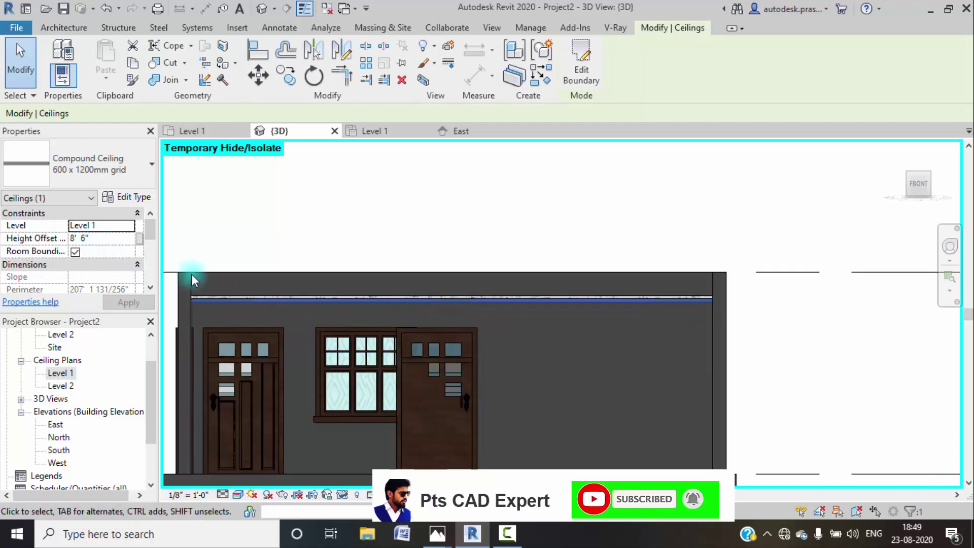
click(84, 238)
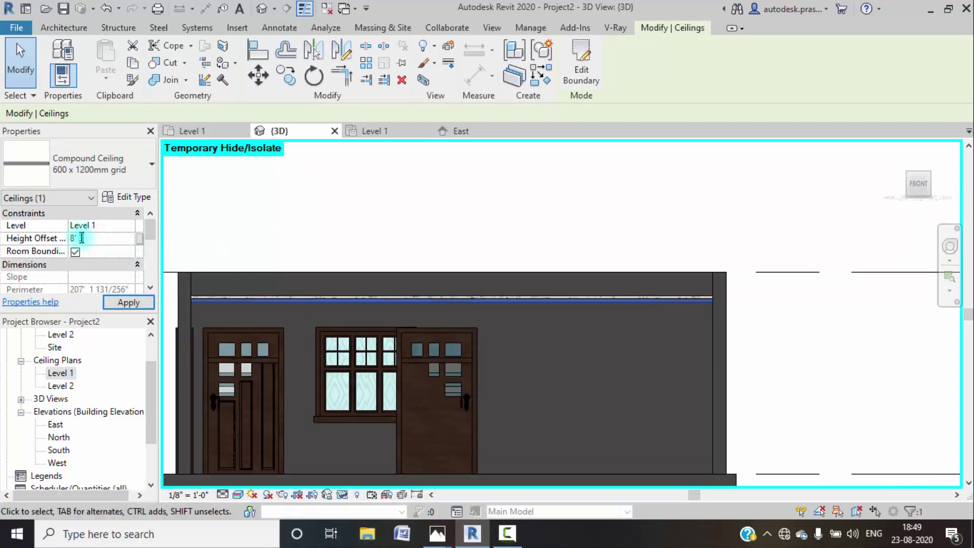
click(124, 303)
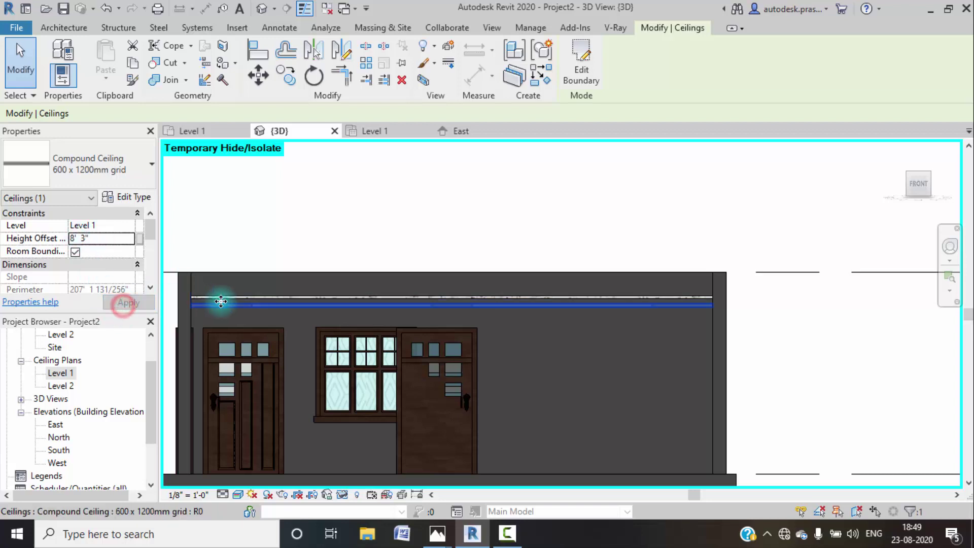
- Set the lower ceiling's height offset to 8' 4" and deselect it
click(77, 239)
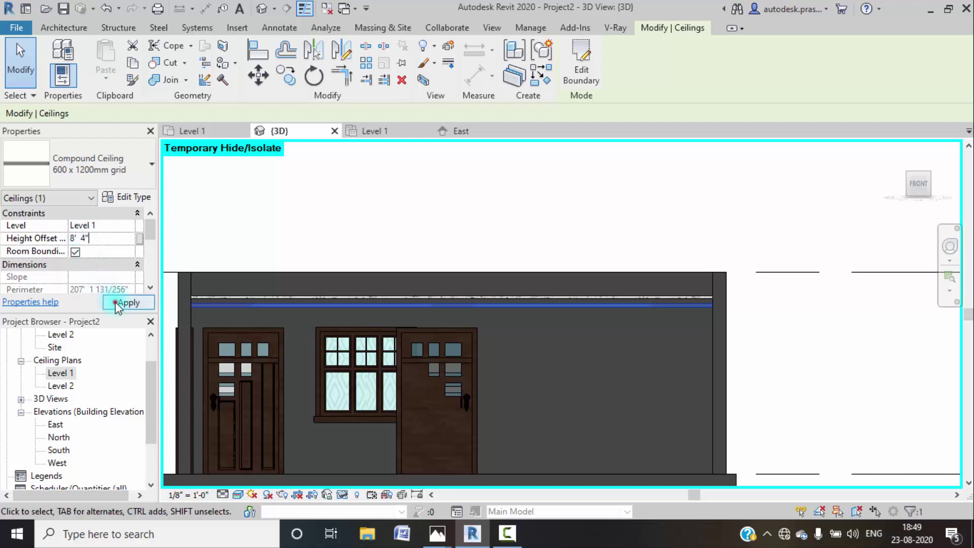
click(115, 304)
scroll(355, 307, up, 3)
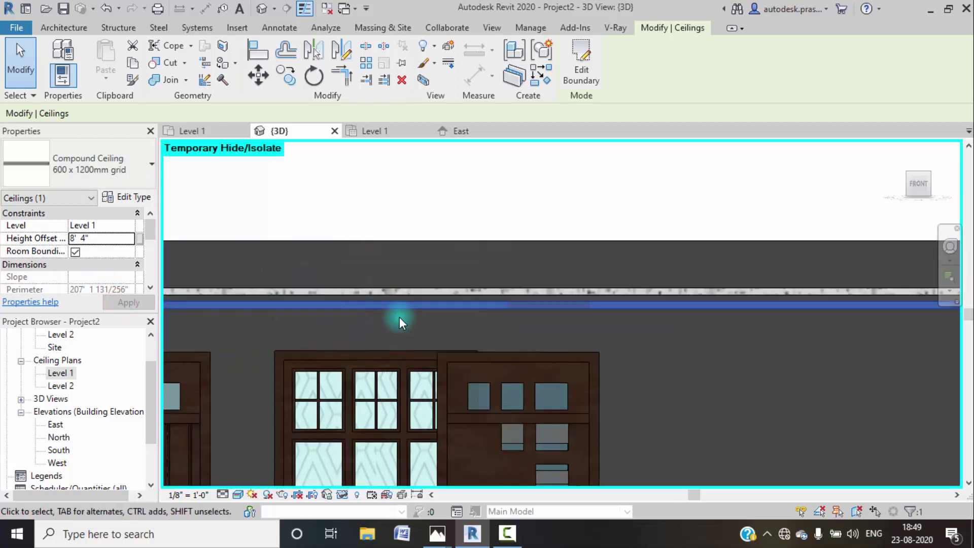
scroll(357, 234, down, 5)
click(763, 279)
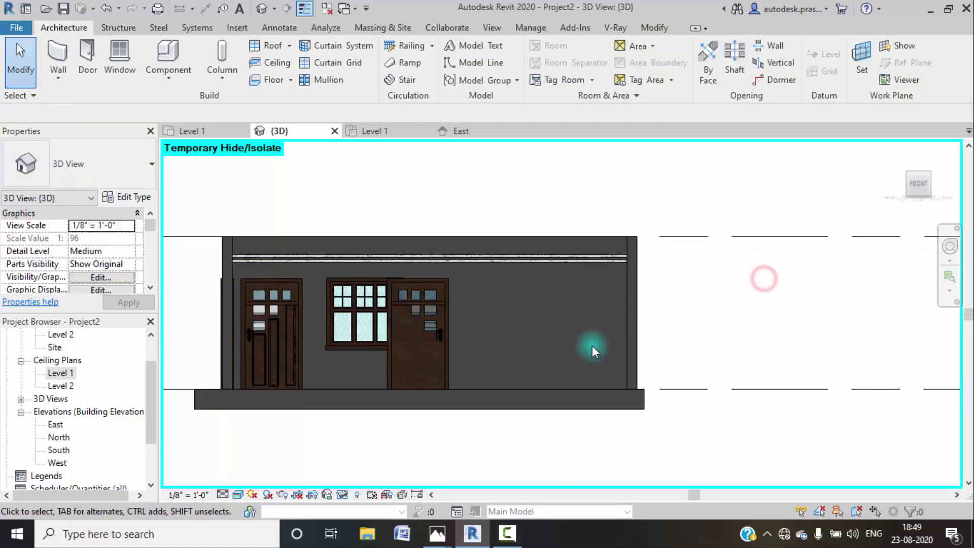
- Inspect the layered ceiling and its four openings from above and below in 3D, comparing them with the reference render
shift+middle_drag(561, 349, 545, 401)
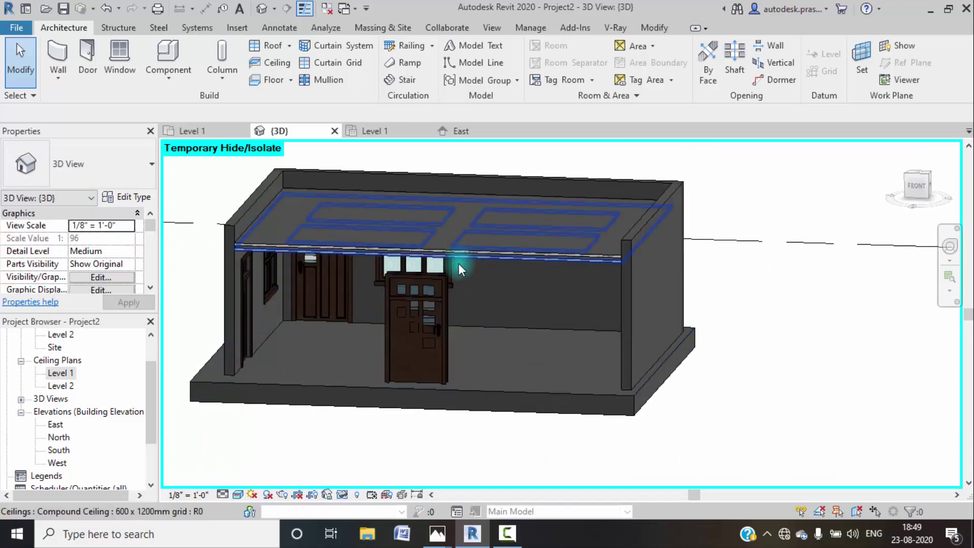
mouse_move(456, 333)
shift+middle_down()
mouse_move(544, 218)
mouse_move(577, 217)
mouse_move(408, 349)
mouse_move(356, 333)
mouse_move(442, 339)
mouse_move(615, 252)
mouse_move(568, 294)
mouse_move(500, 332)
mouse_move(457, 328)
shift+middle_up()
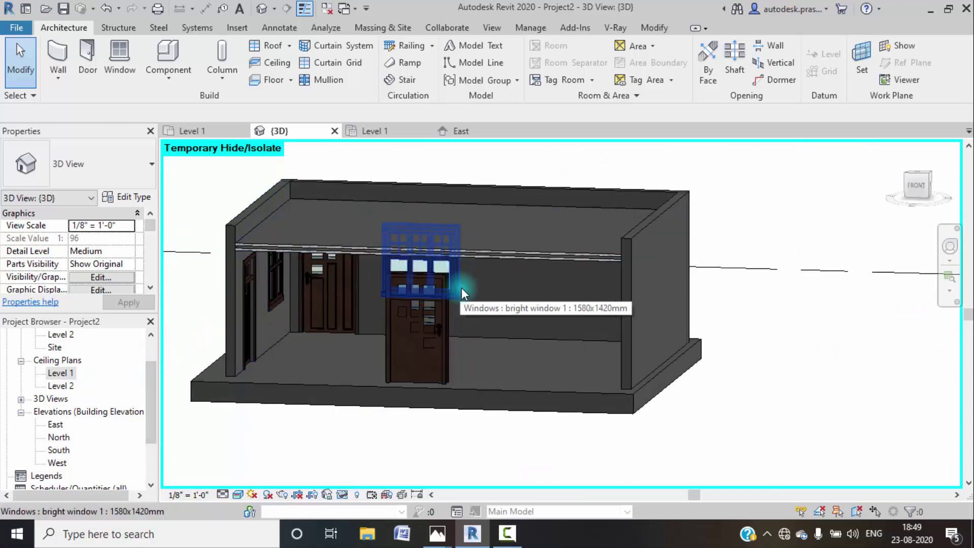
shift+middle_drag(473, 289, 474, 478)
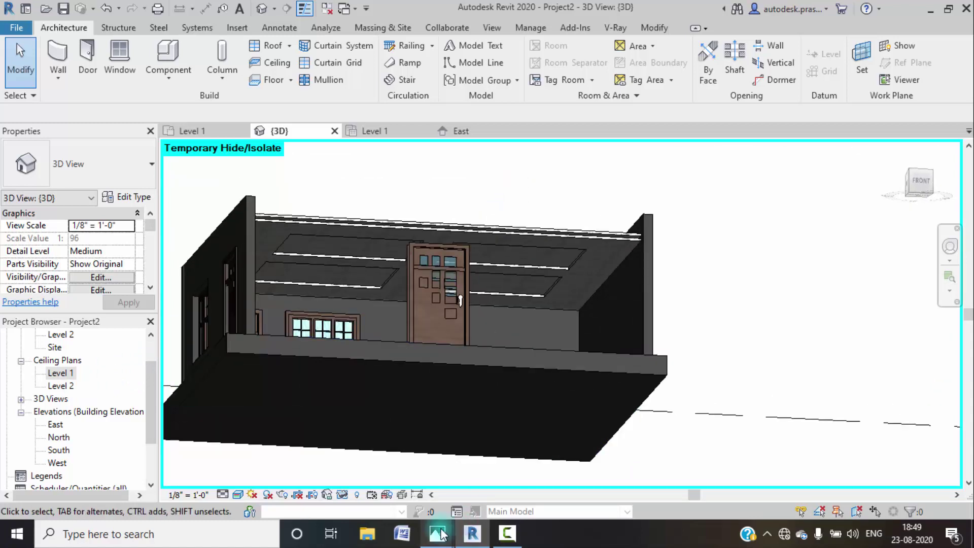
mouse_move(442, 524)
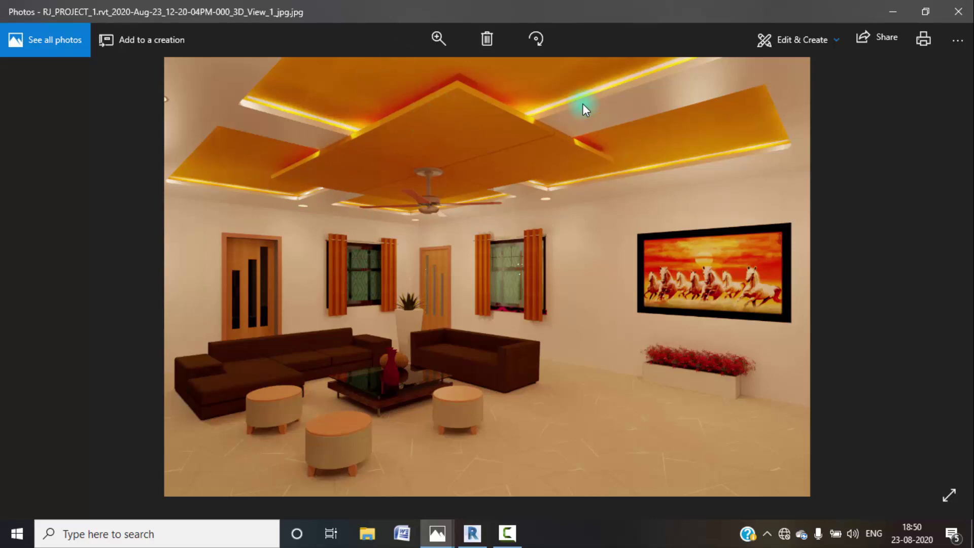
click(893, 11)
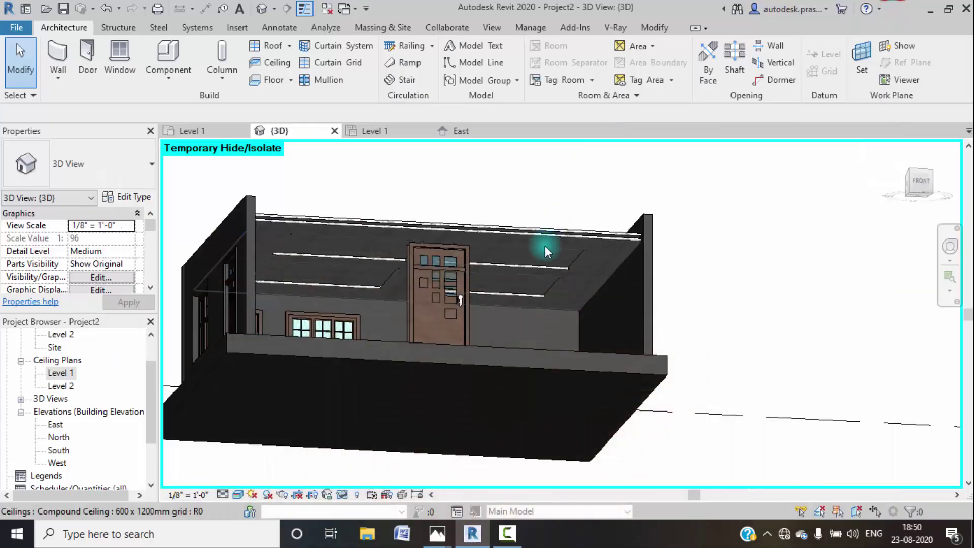
scroll(507, 233, down, 3)
- Open the Level 1 ceiling plan and start a new in-place model component over the ceiling with four openings
double_click(56, 376)
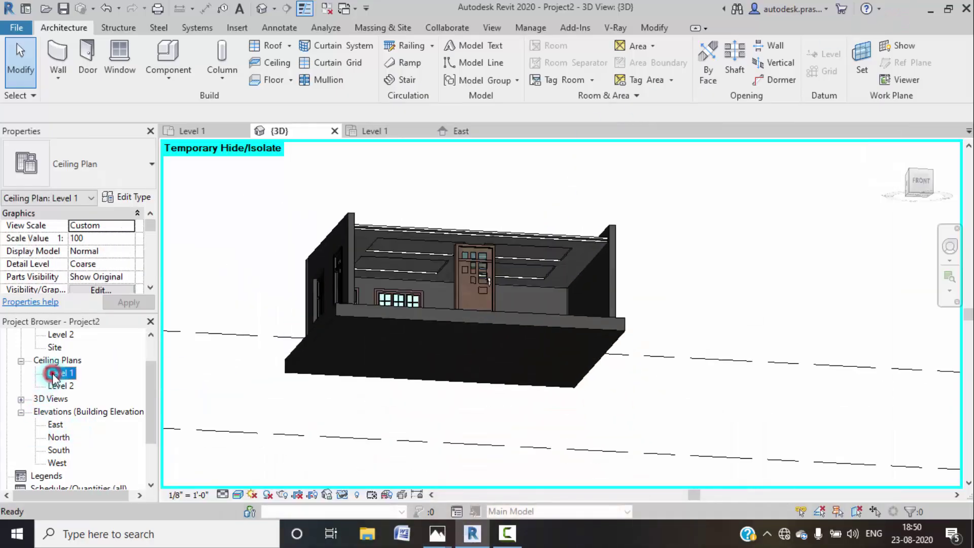
scroll(520, 280, up, 3)
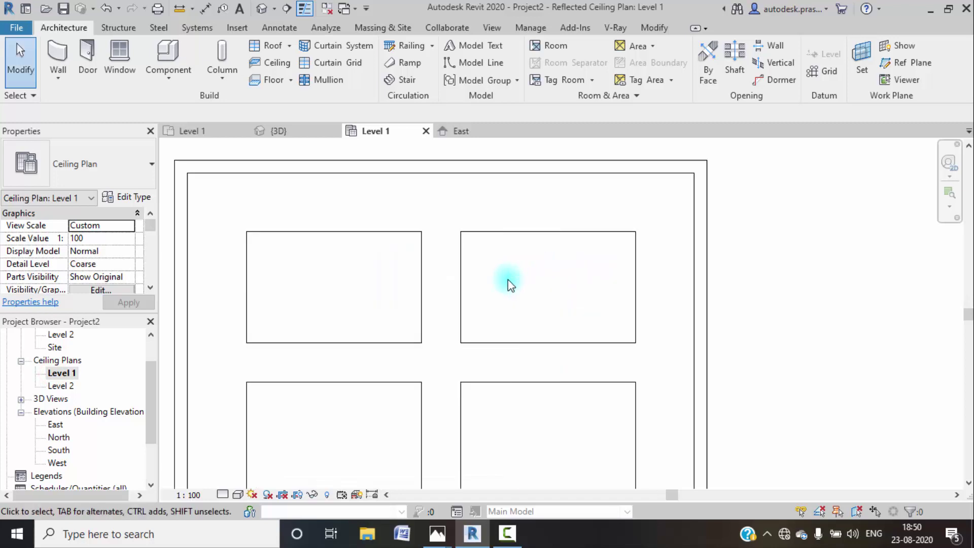
click(168, 83)
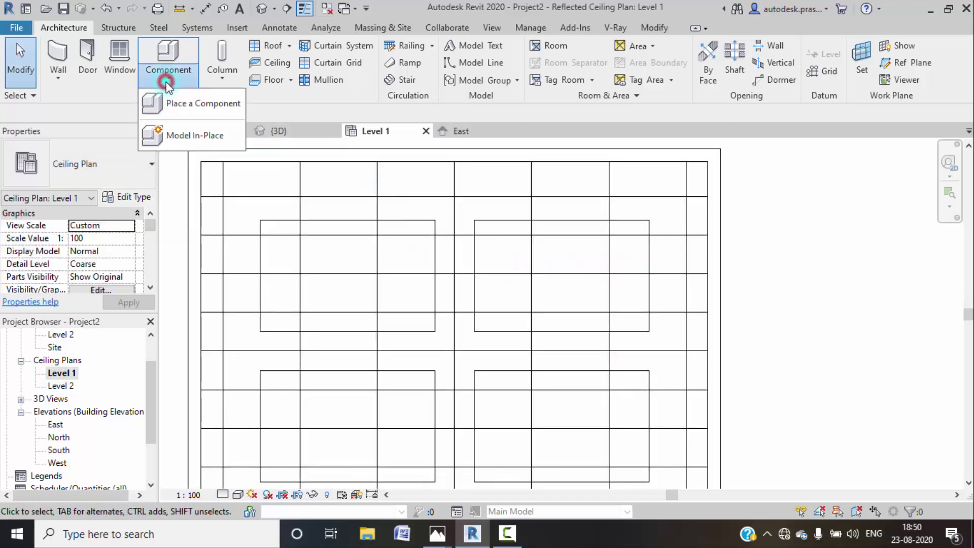
click(193, 135)
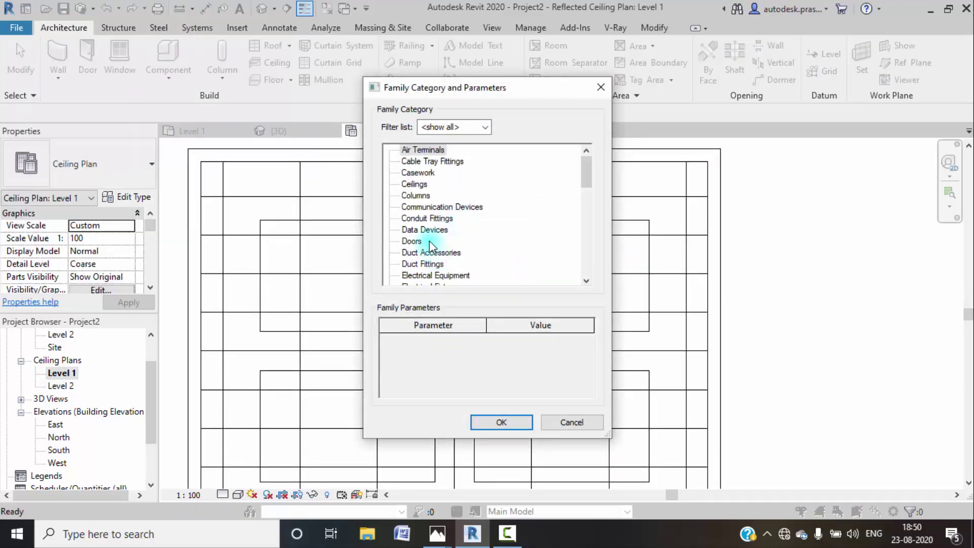
- Check the reference render, set the in-place family's category to Generic Models and accept the suggested name
scroll(429, 240, down, 2)
scroll(429, 240, down, 1)
click(438, 533)
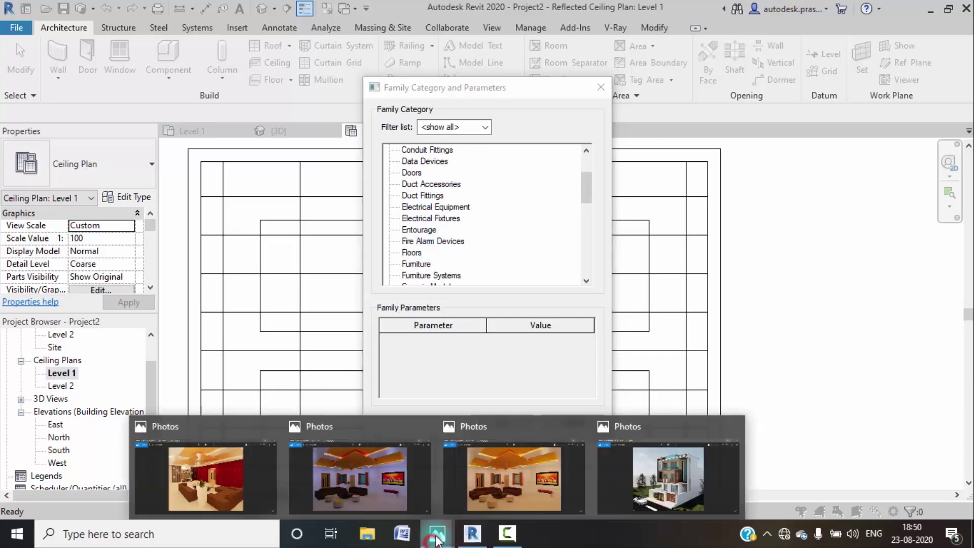
click(507, 489)
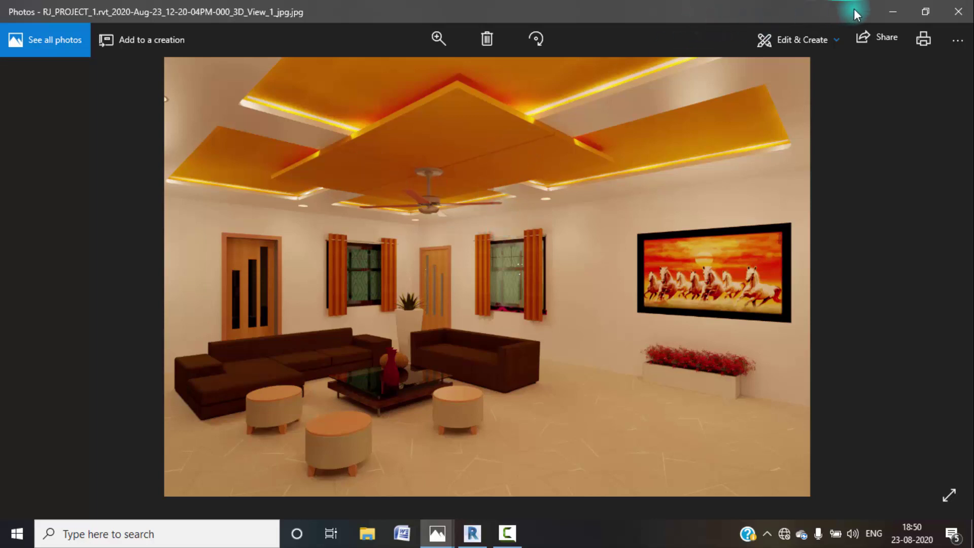
click(893, 11)
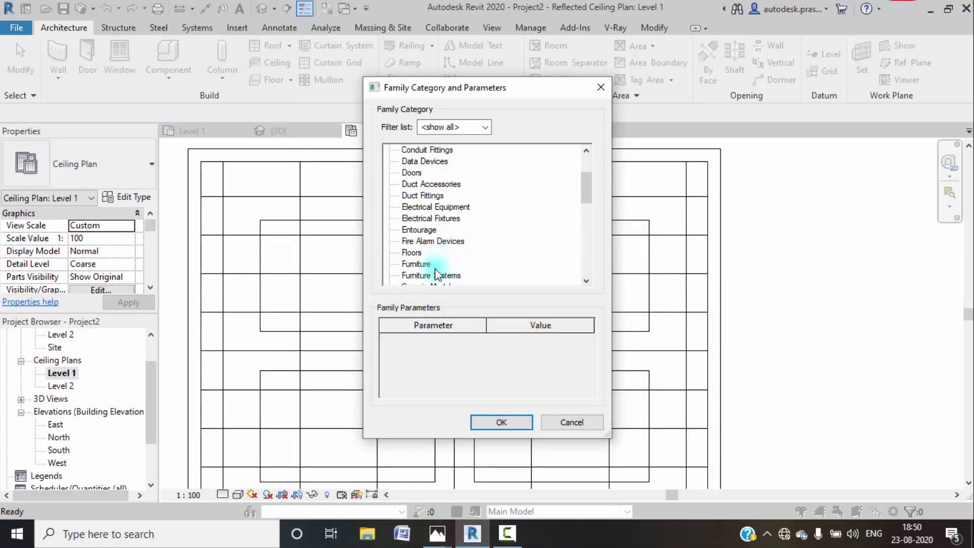
scroll(438, 274, down, 1)
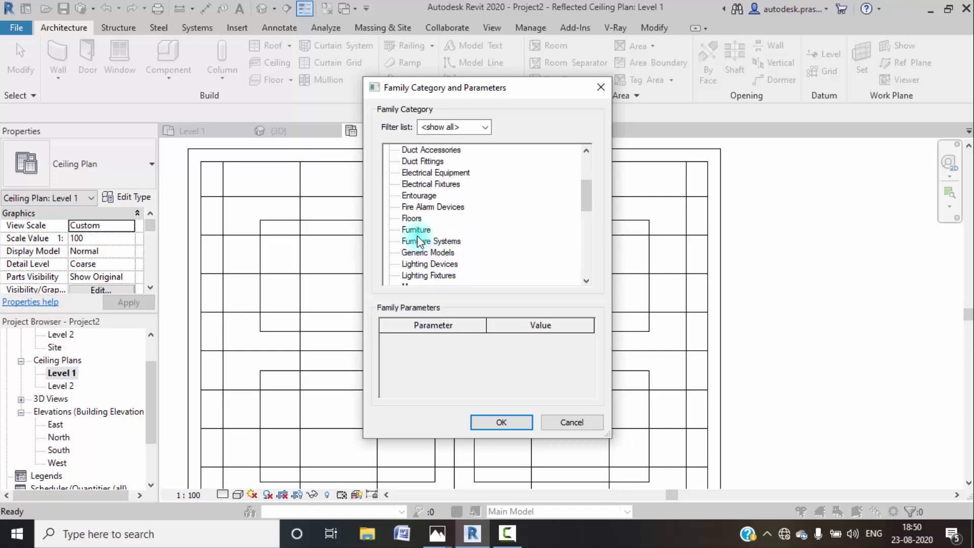
click(496, 423)
click(489, 285)
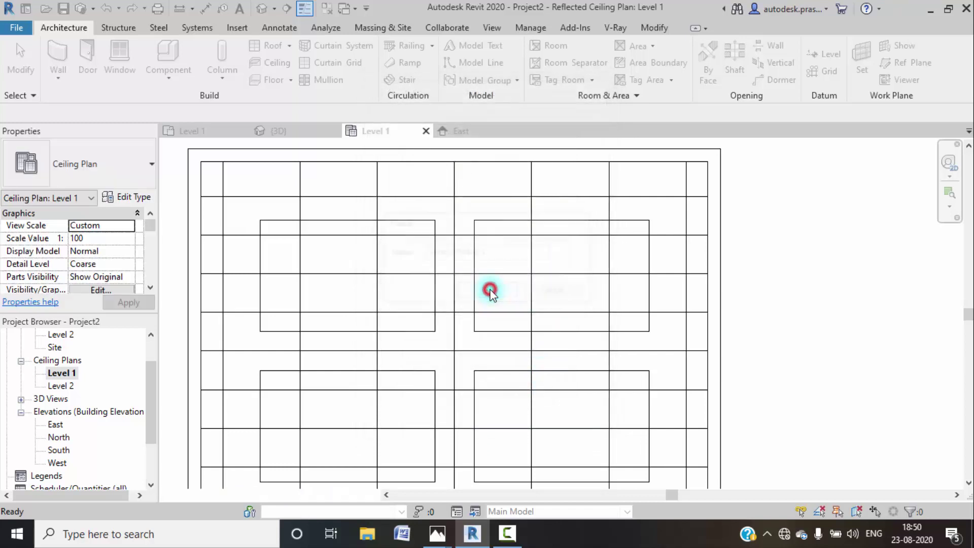
- Start an extrusion and sketch two crossing centre lines between the four openings, about 7' 10" vertically and 10' 6" horizontally
click(121, 57)
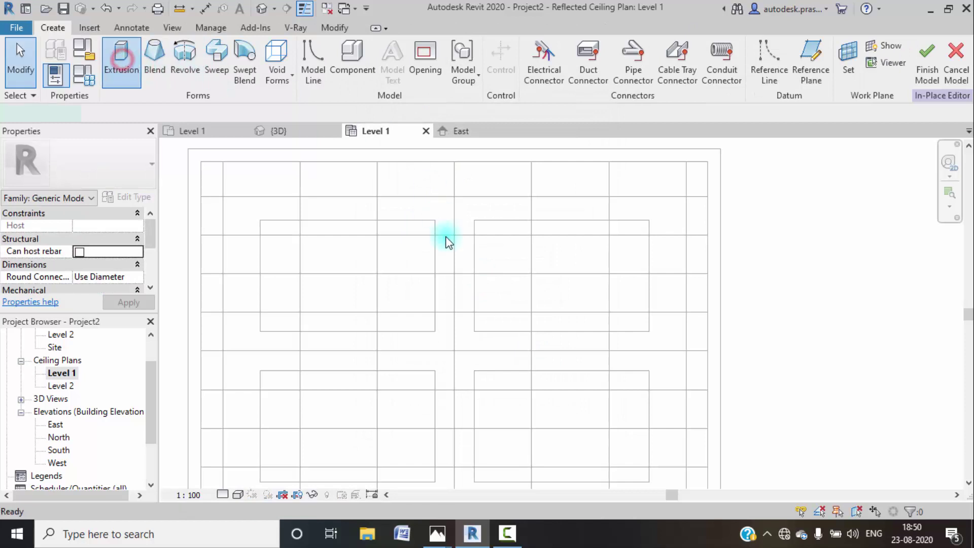
click(535, 49)
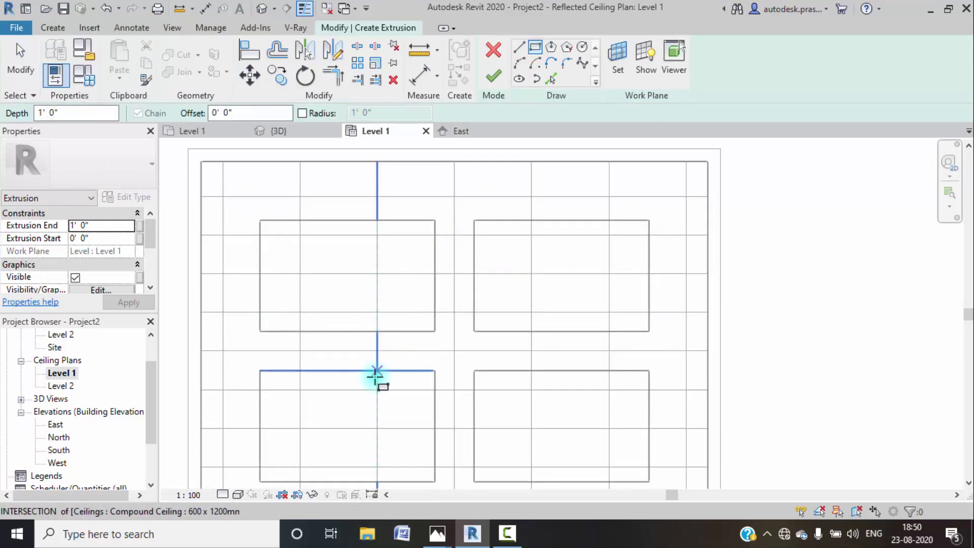
click(518, 48)
click(454, 275)
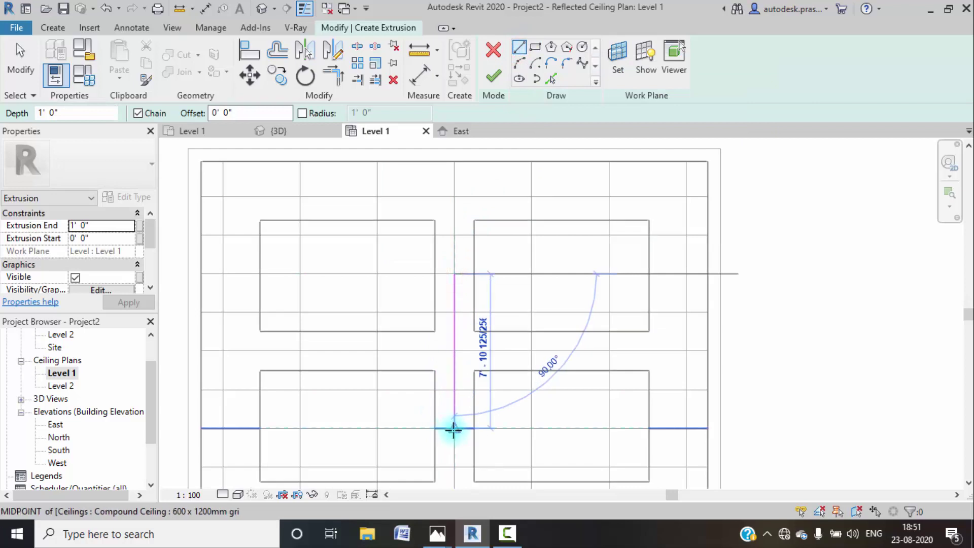
click(454, 427)
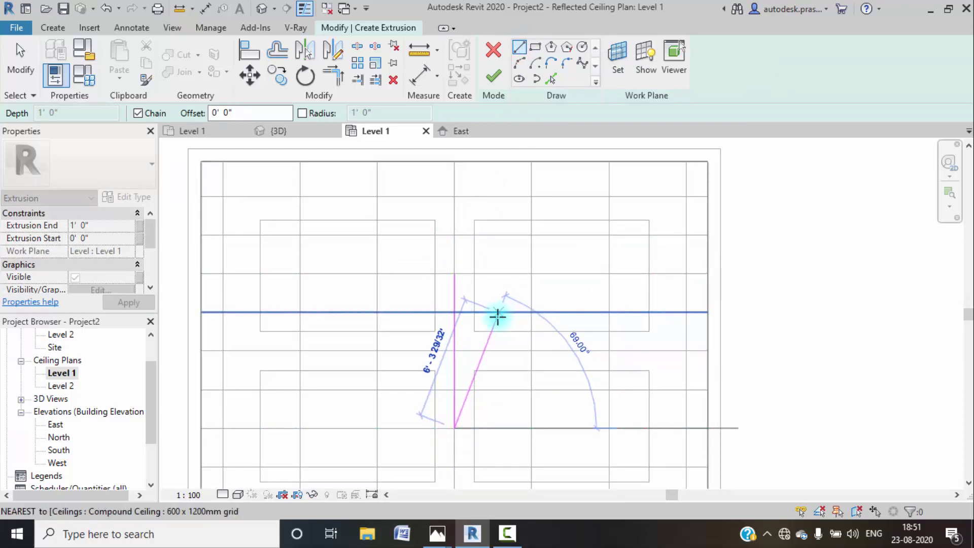
key(Escape)
click(350, 350)
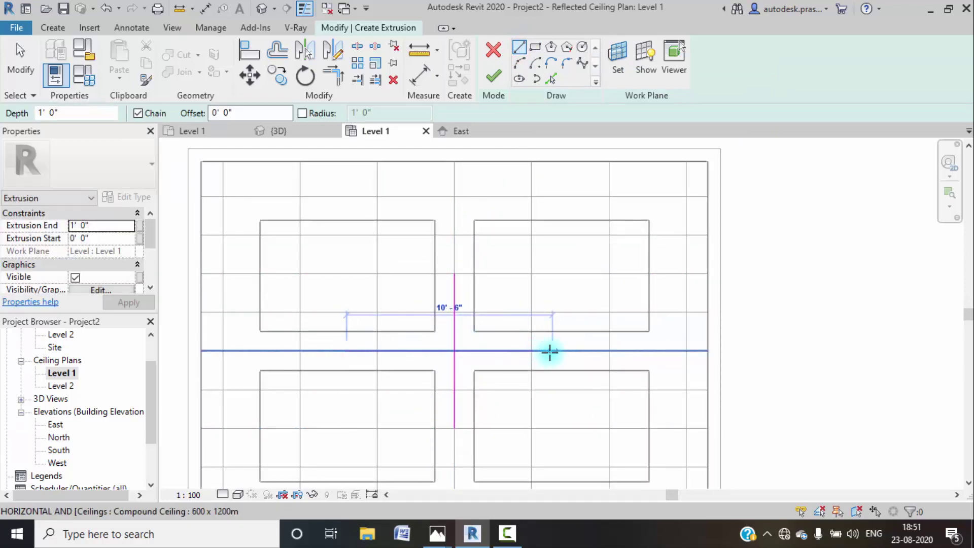
click(551, 351)
key(Escape)
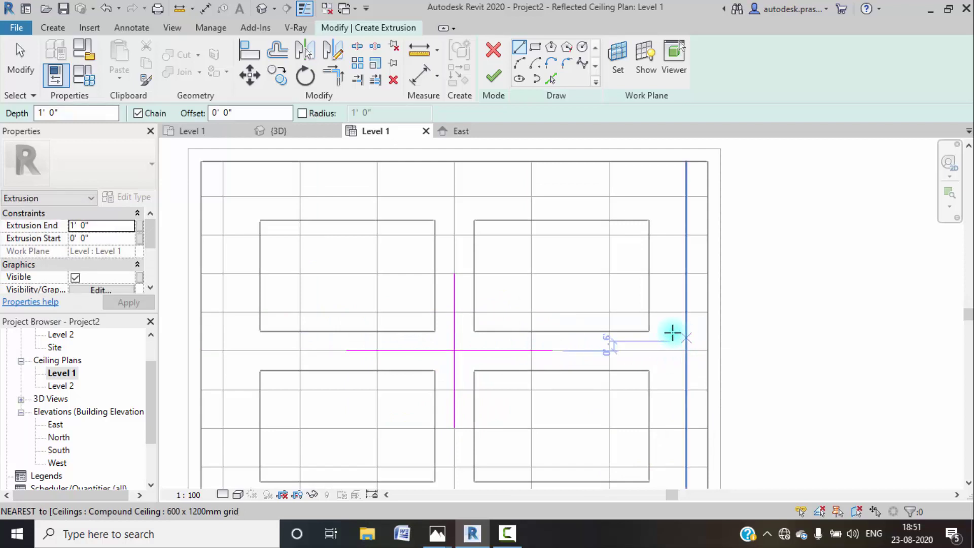
key(Escape)
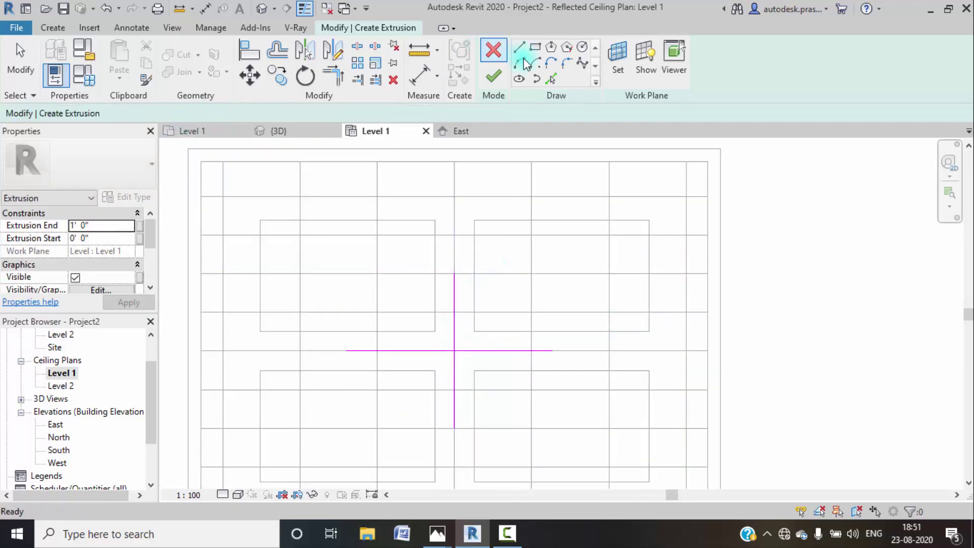
- Create copies of both crossing lines offset 4' 0" to each side and compare the layout with the reference render
click(551, 79)
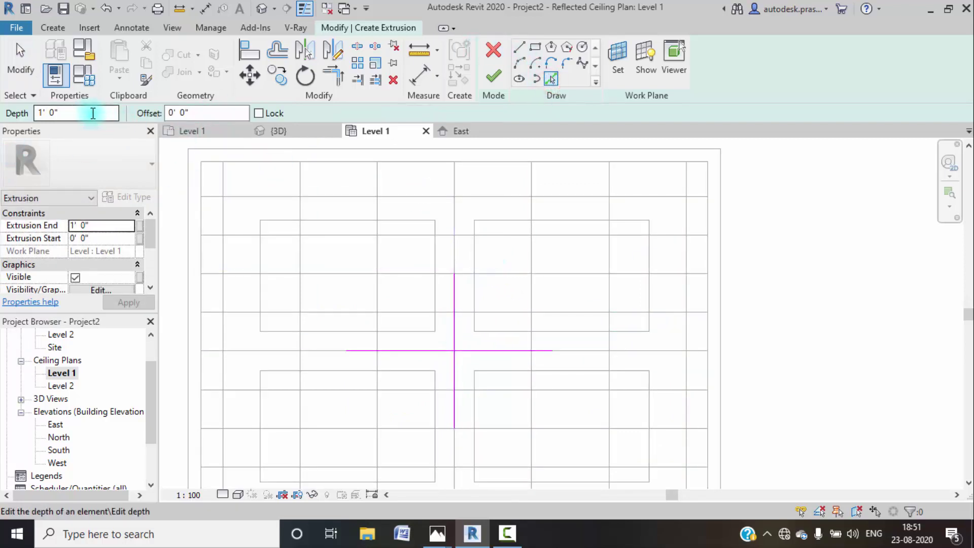
click(203, 113)
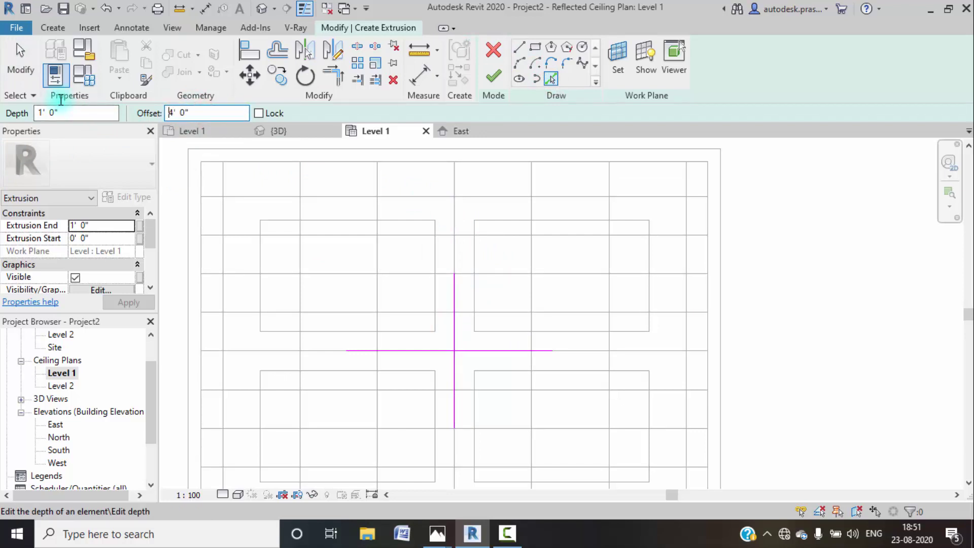
click(460, 337)
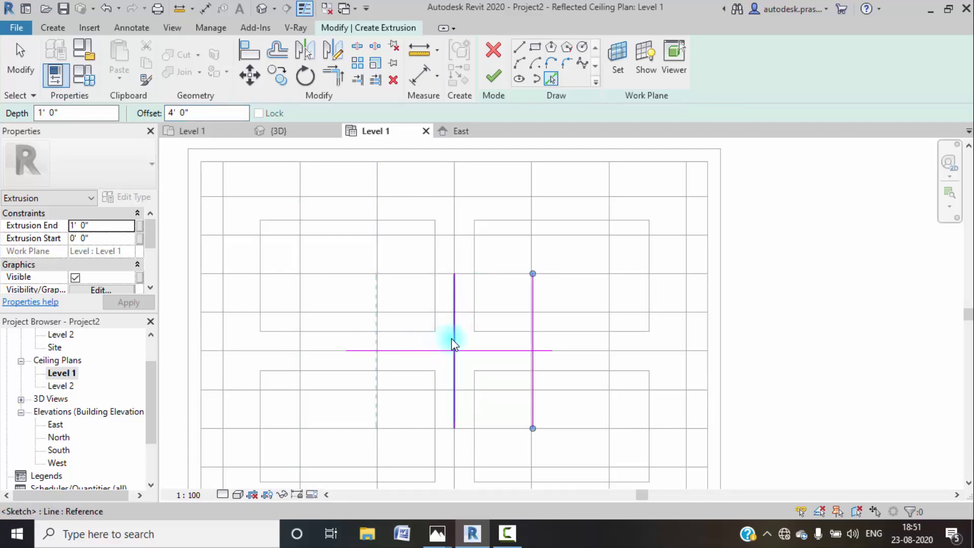
click(478, 355)
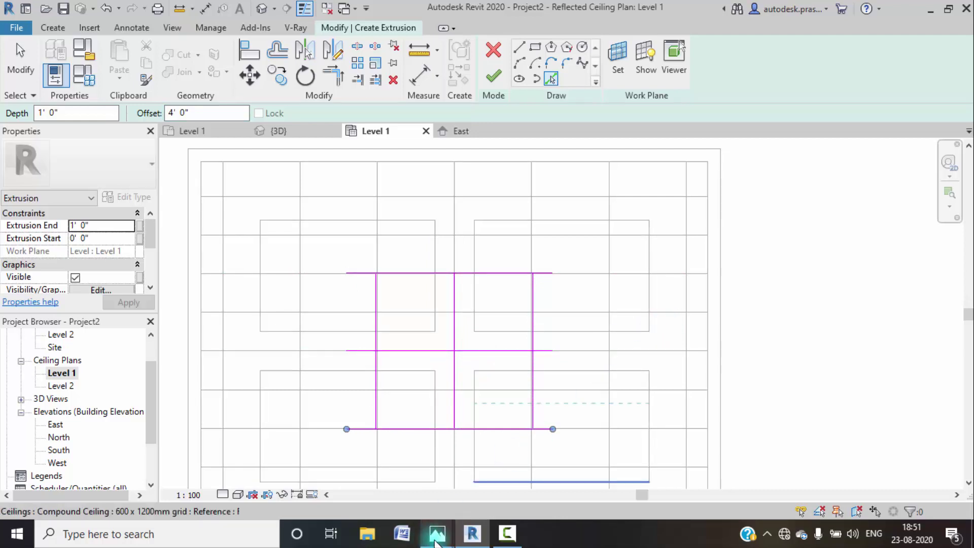
mouse_move(436, 539)
click(500, 488)
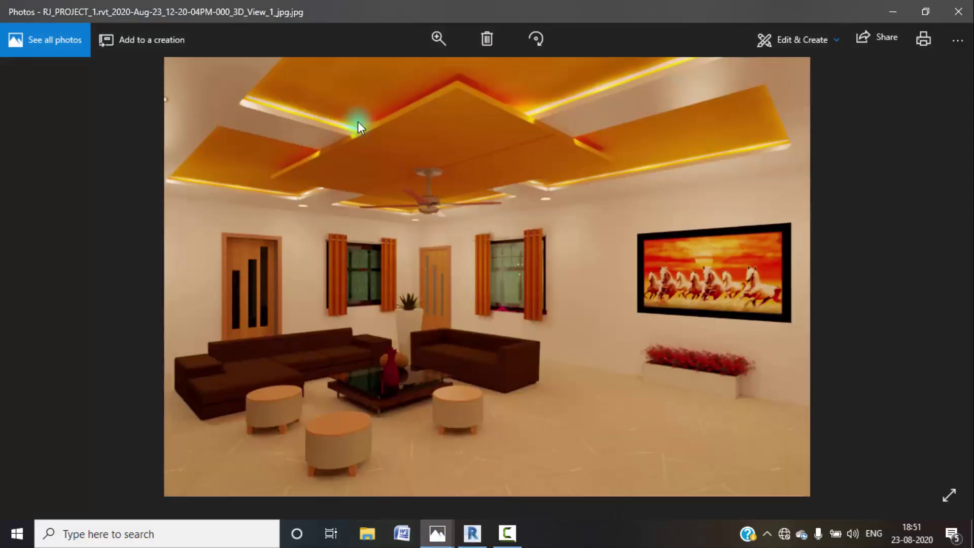
click(886, 13)
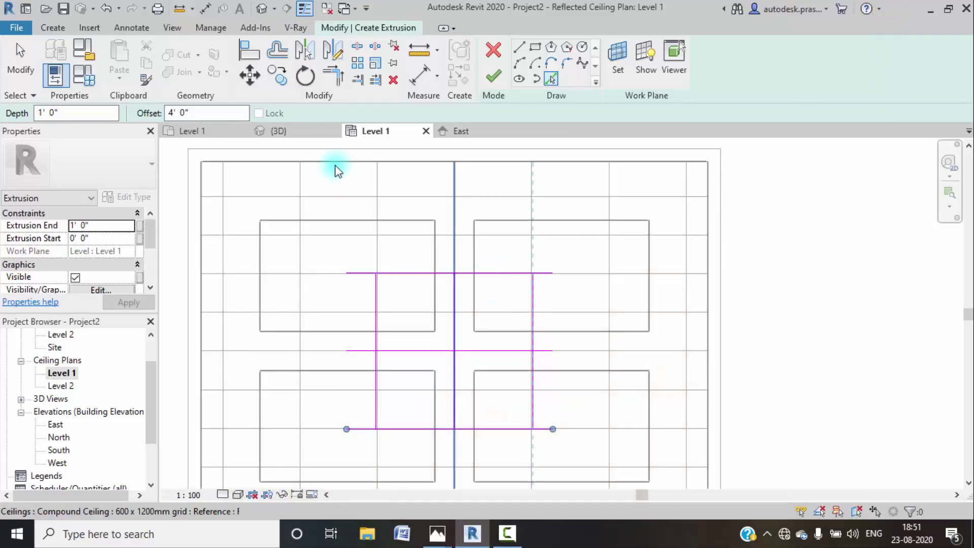
- Trim the four offset lines to each other so they form a closed square
click(337, 78)
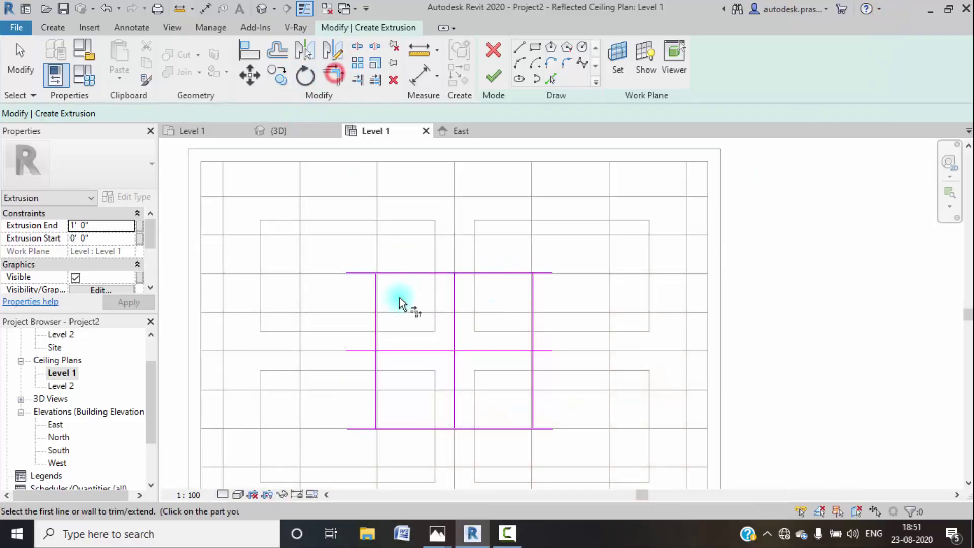
click(374, 283)
click(400, 270)
click(516, 275)
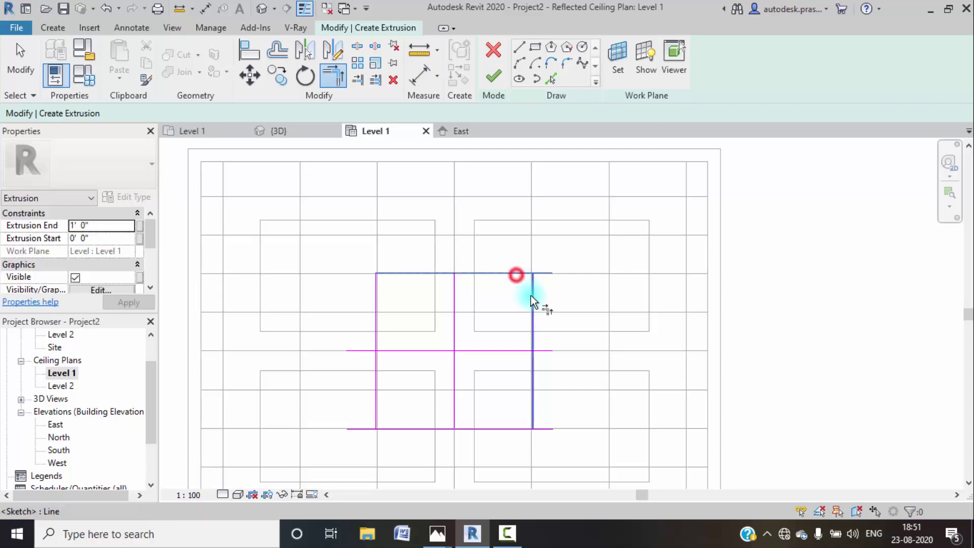
click(376, 410)
click(389, 428)
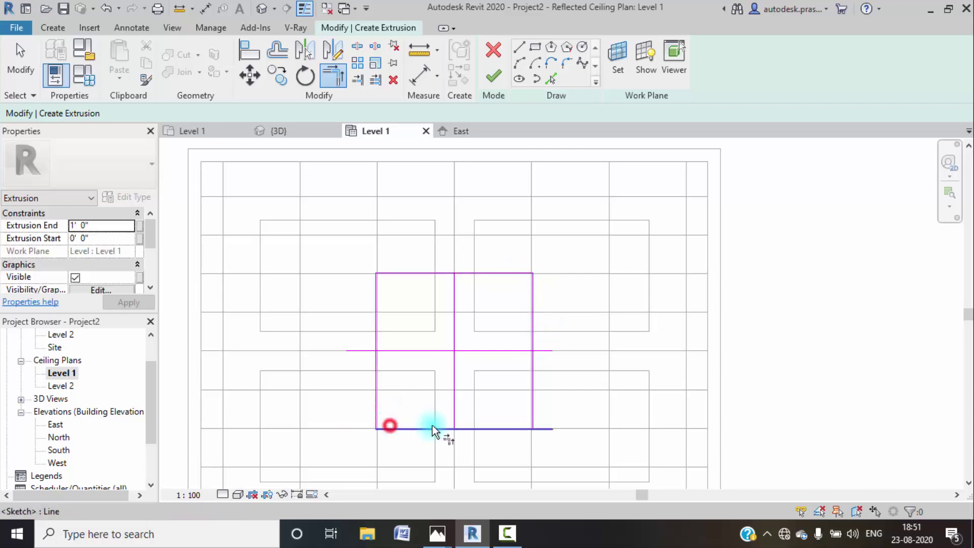
click(525, 428)
click(533, 409)
key(Escape)
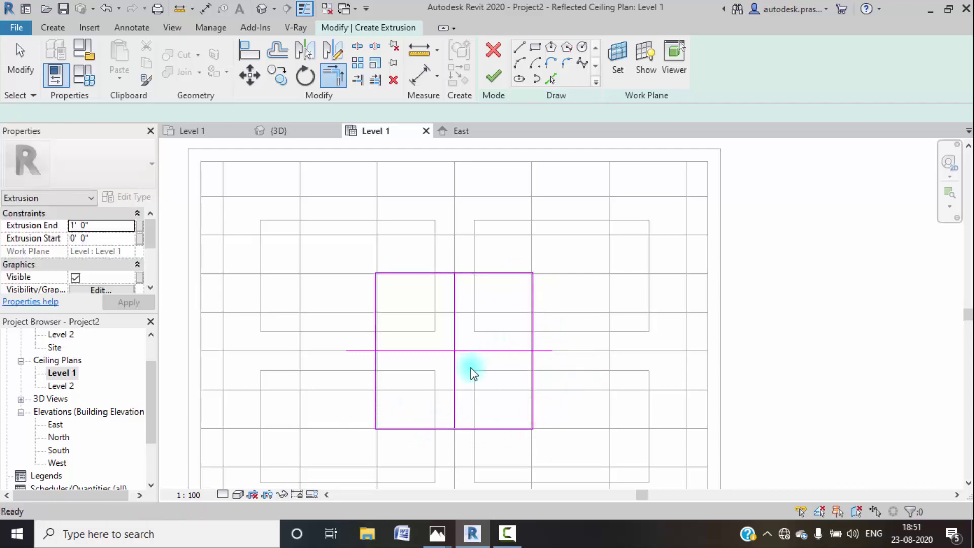
- Delete the two crossing centre lines inside the square, then complete the 1' 0" extrusion and finish the in-place model
drag(472, 365, 428, 337)
key(Delete)
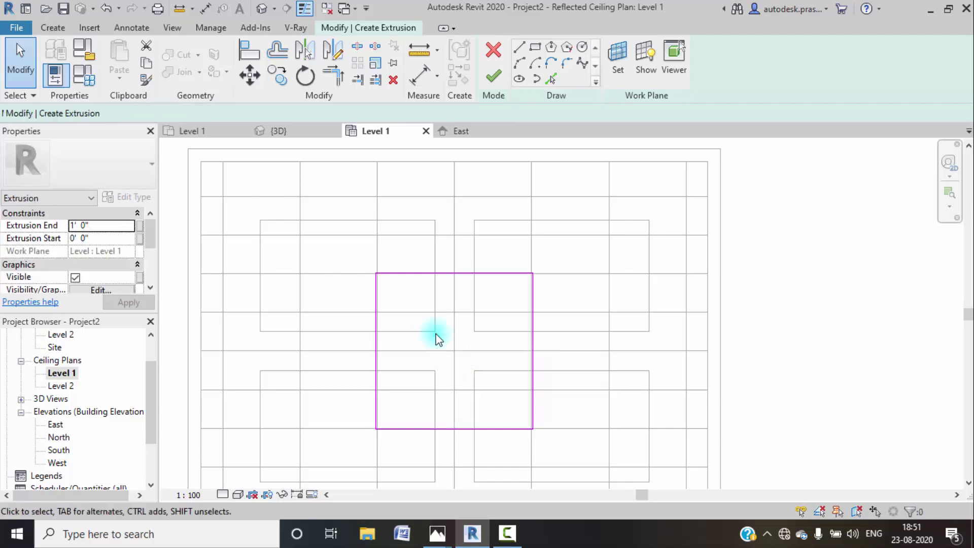
click(489, 82)
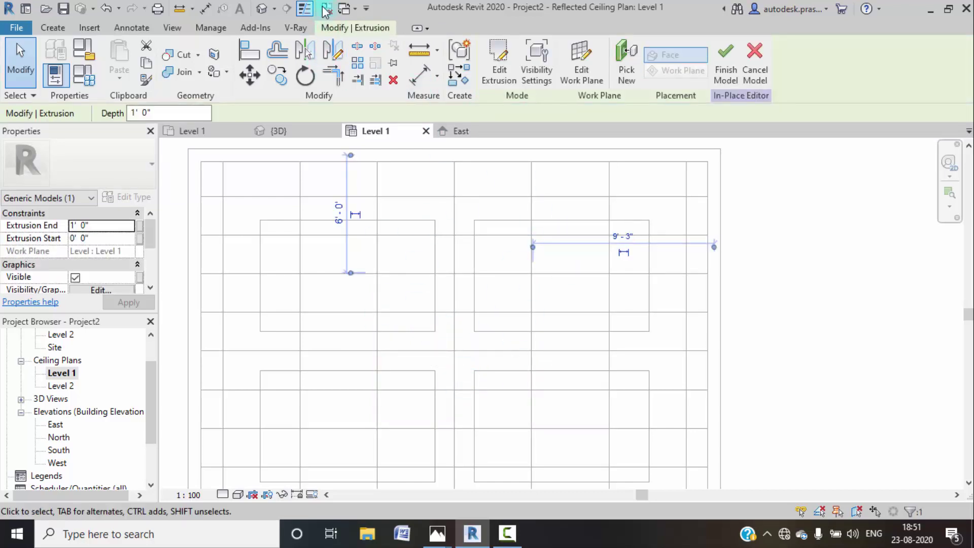
click(725, 66)
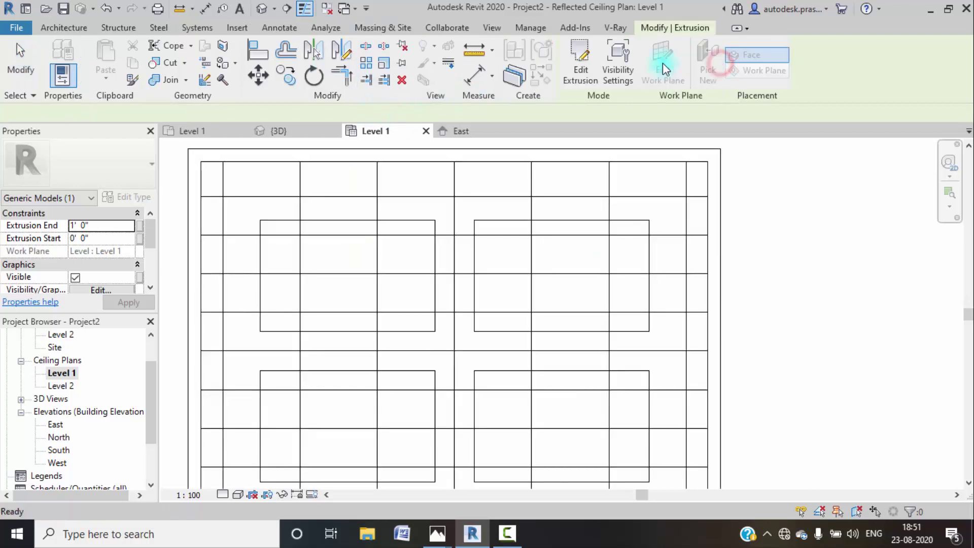
- Open the 3D view and remove the front door that blocks the view into the room
click(258, 8)
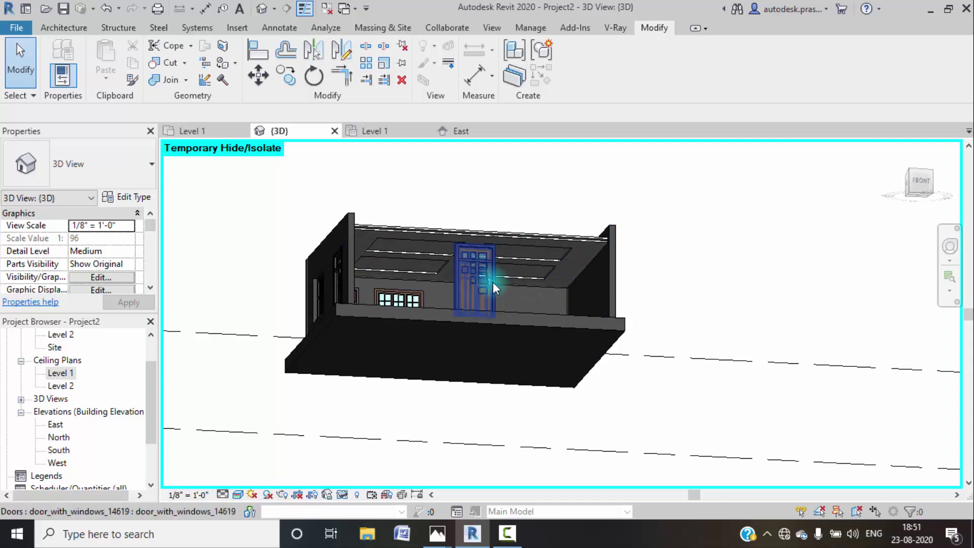
click(496, 278)
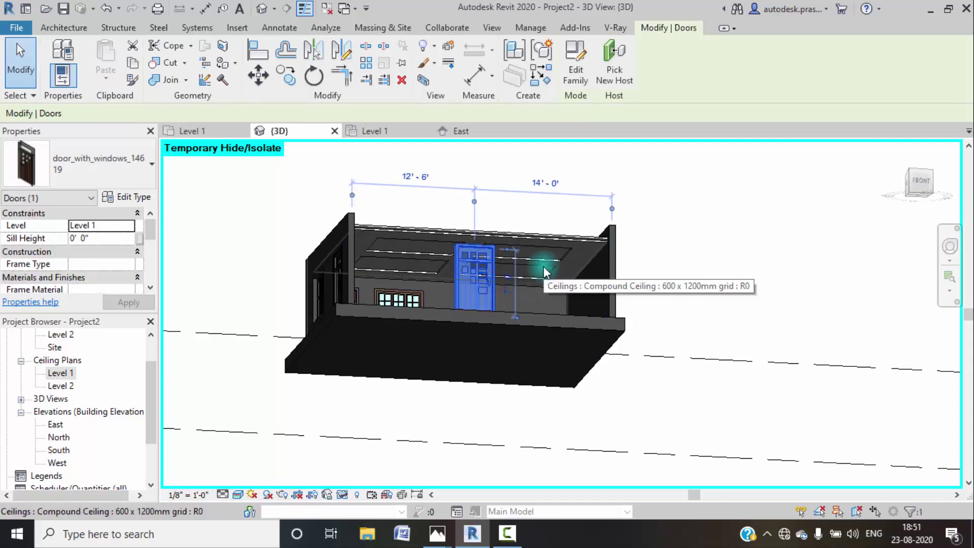
key(Delete)
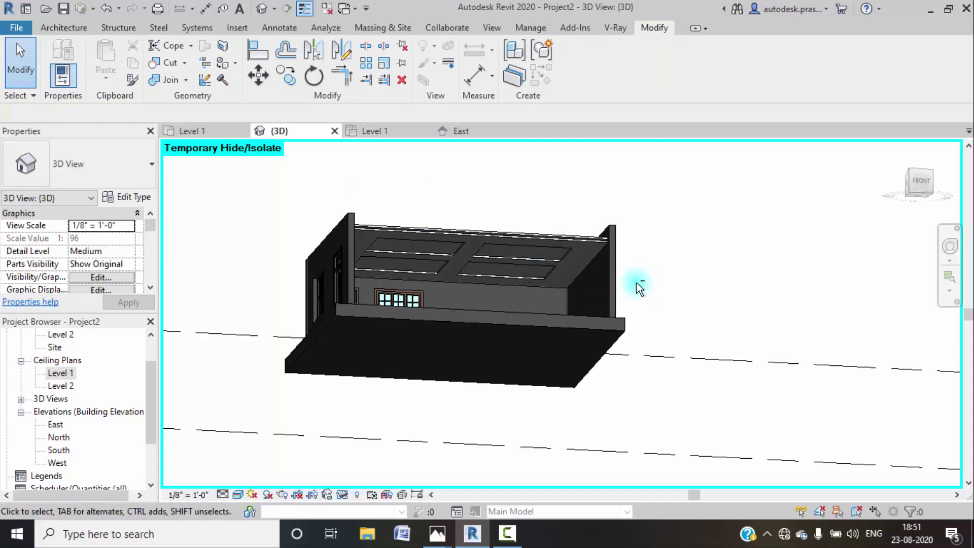
- Raise the square panel's top face to the underside of the false ceiling and its bottom face to just below, leaving a thin slab
shift+middle_drag(637, 282, 616, 397)
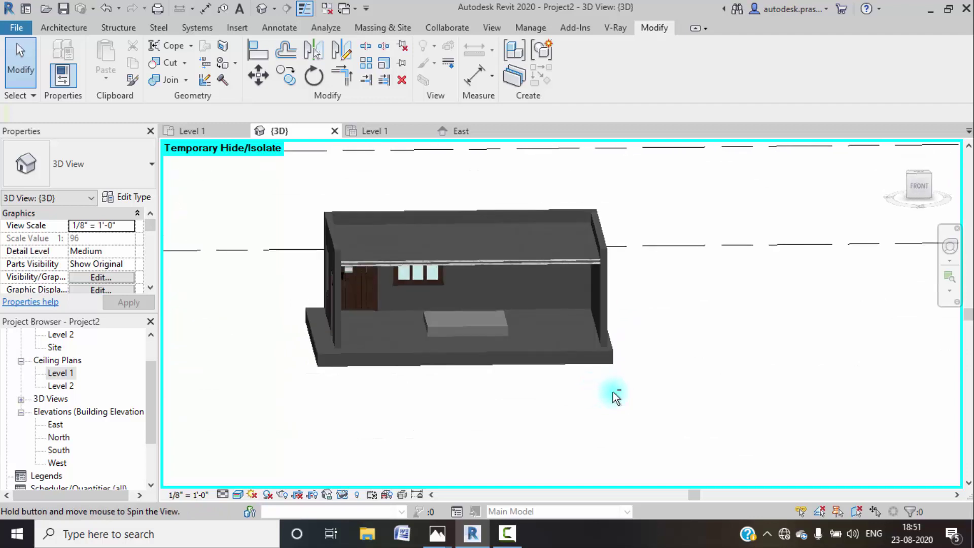
click(481, 328)
click(917, 187)
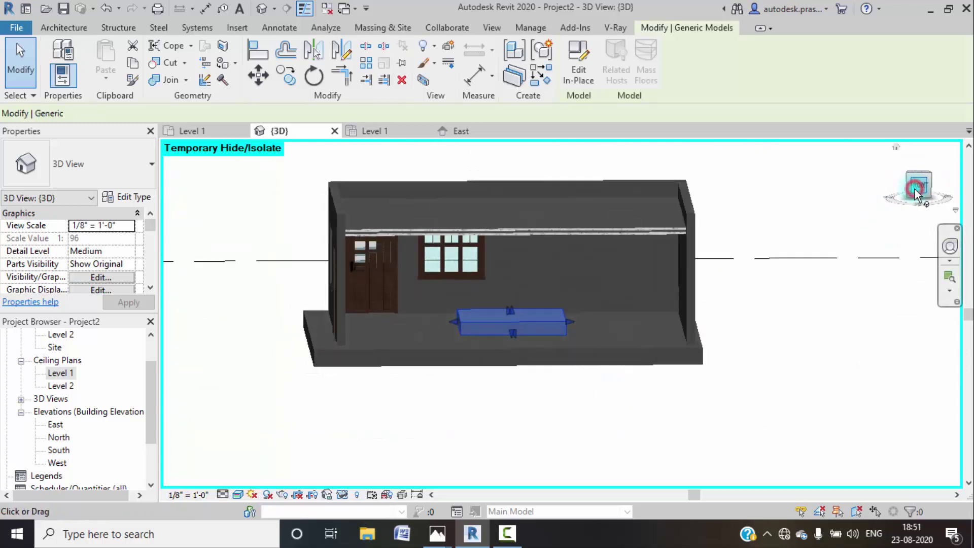
middle_drag(546, 232, 411, 361)
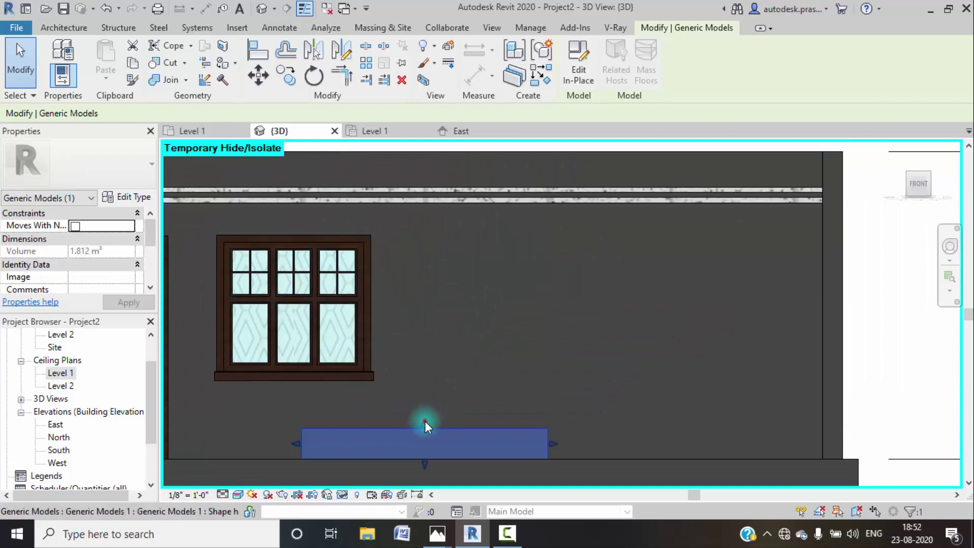
drag(425, 421, 445, 208)
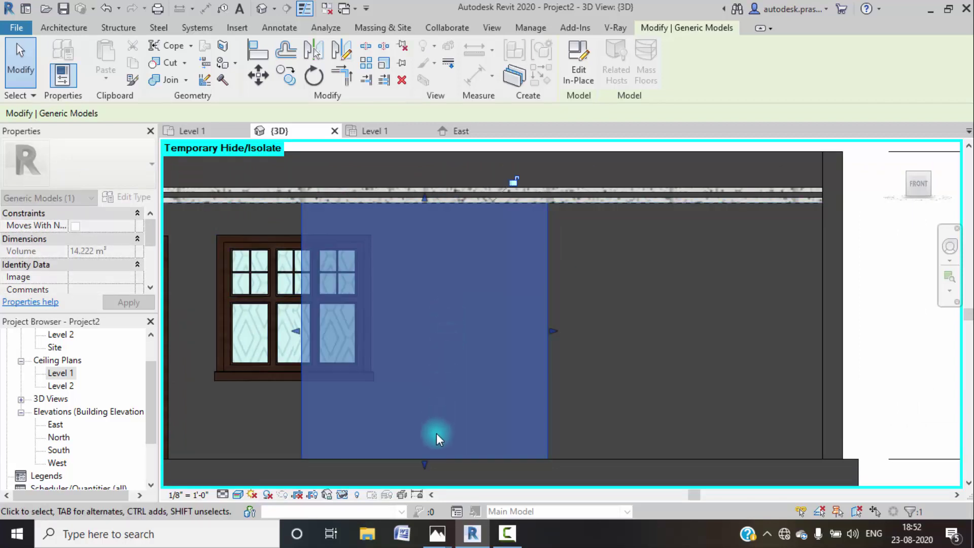
drag(426, 463, 429, 203)
scroll(425, 211, up, 4)
scroll(483, 260, down, 5)
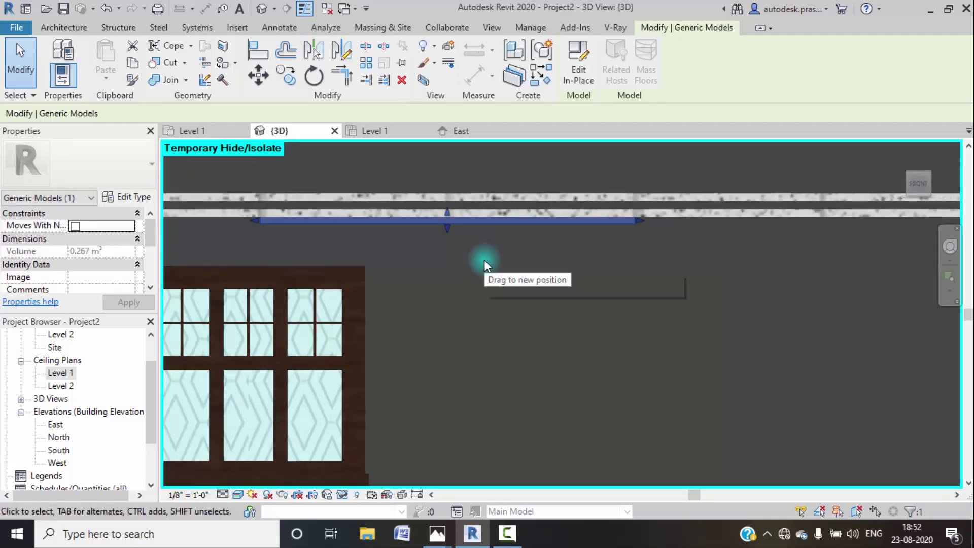
scroll(754, 306, down, 1)
click(754, 305)
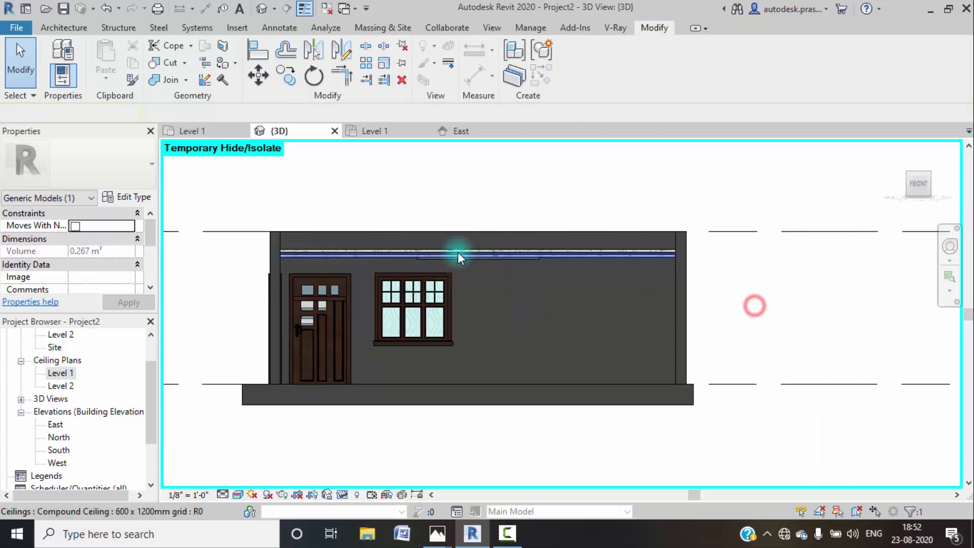
- Examine the thin panel beneath the false ceiling from the front and from slightly below
scroll(476, 267, up, 3)
middle_drag(503, 293, 526, 258)
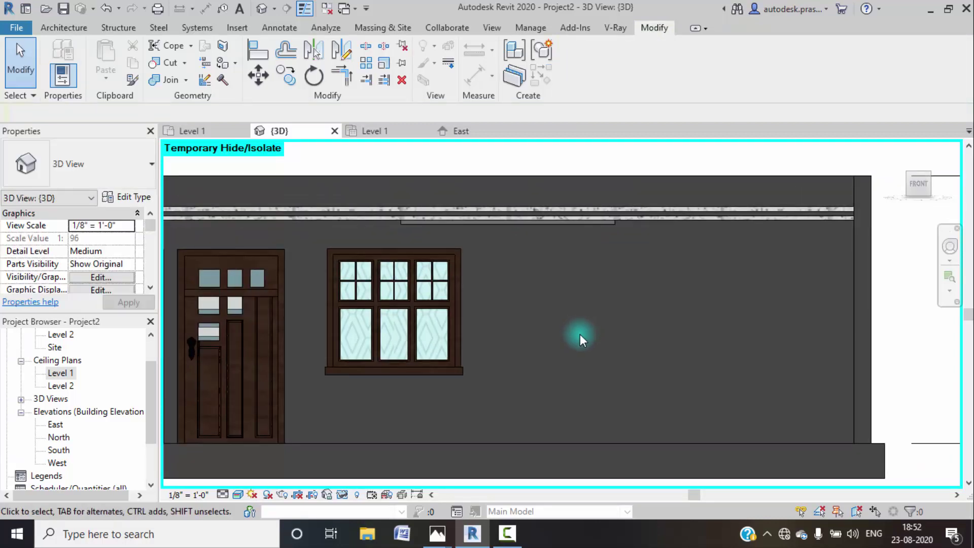
scroll(559, 309, down, 2)
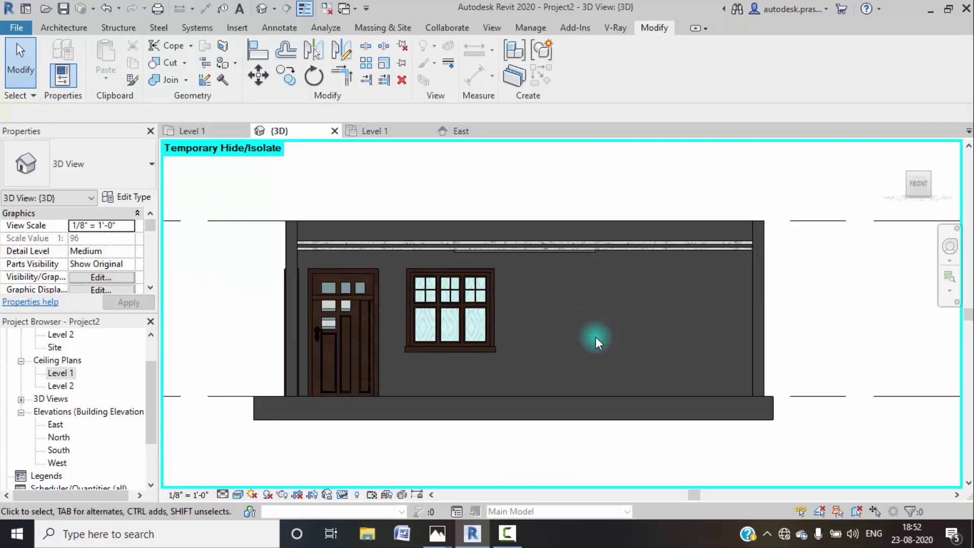
shift+middle_drag(582, 345, 561, 331)
scroll(535, 241, up, 4)
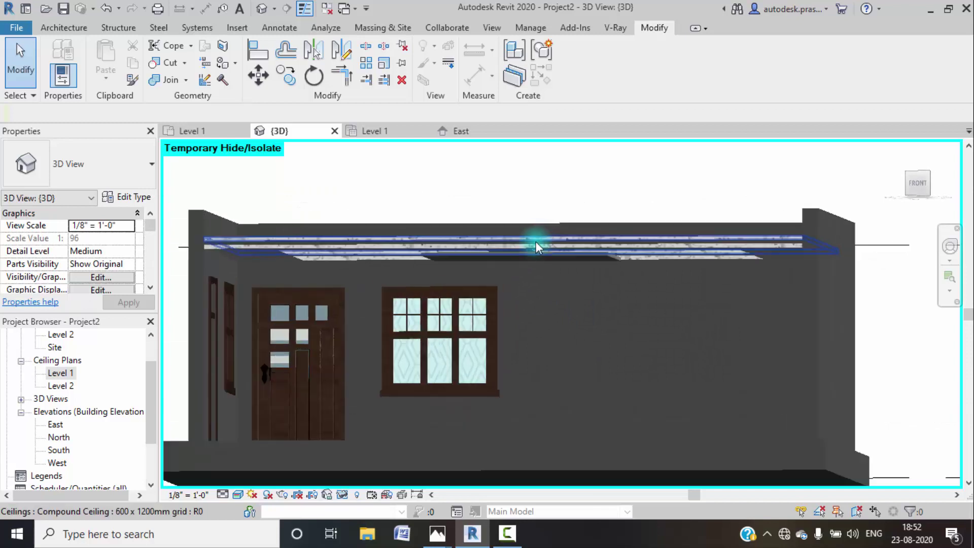
scroll(526, 269, up, 2)
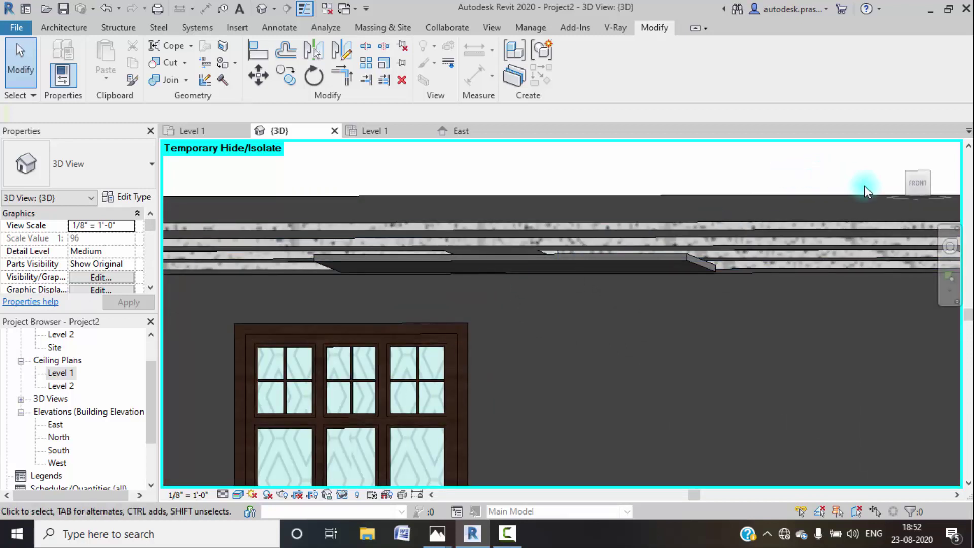
- Open the square ceiling panel for in-place editing from the front view and start a void extrusion
click(915, 188)
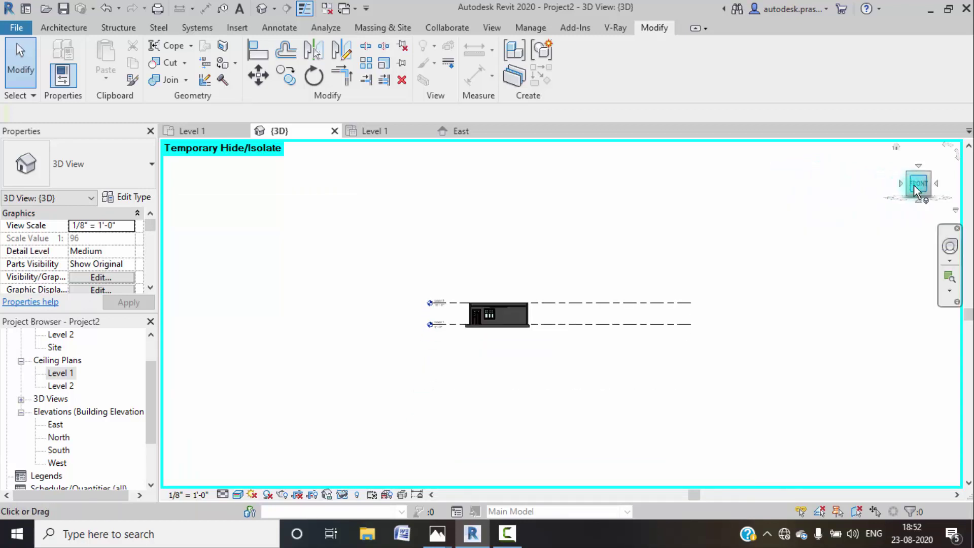
scroll(501, 312, up, 5)
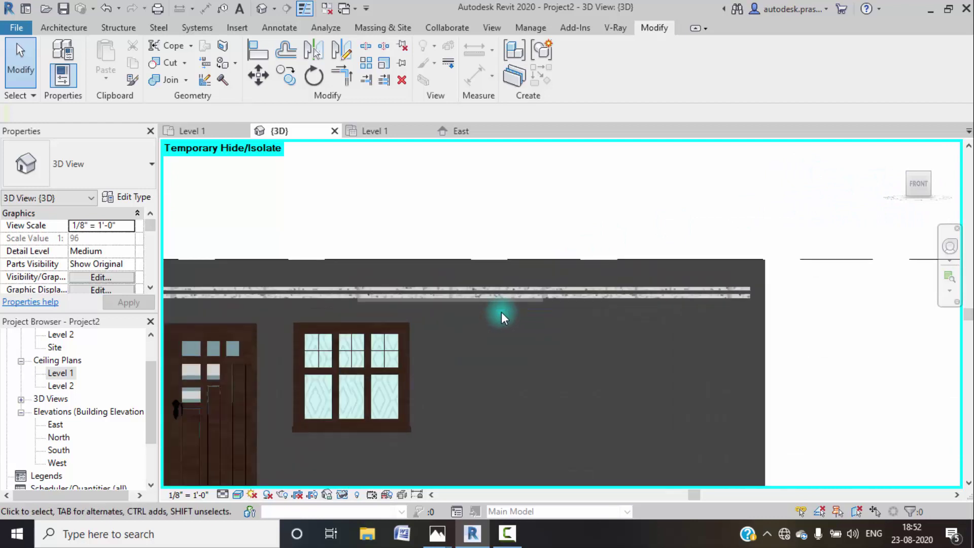
click(470, 300)
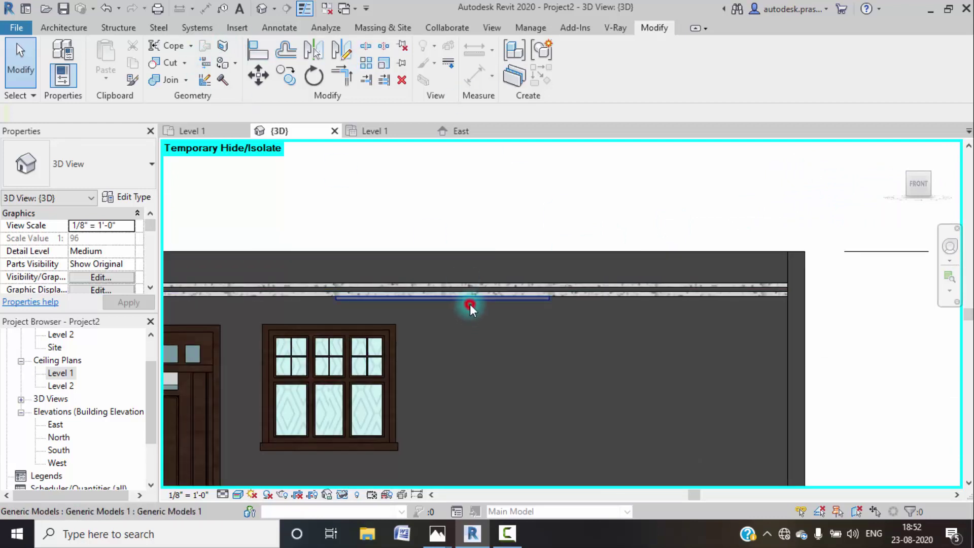
click(579, 71)
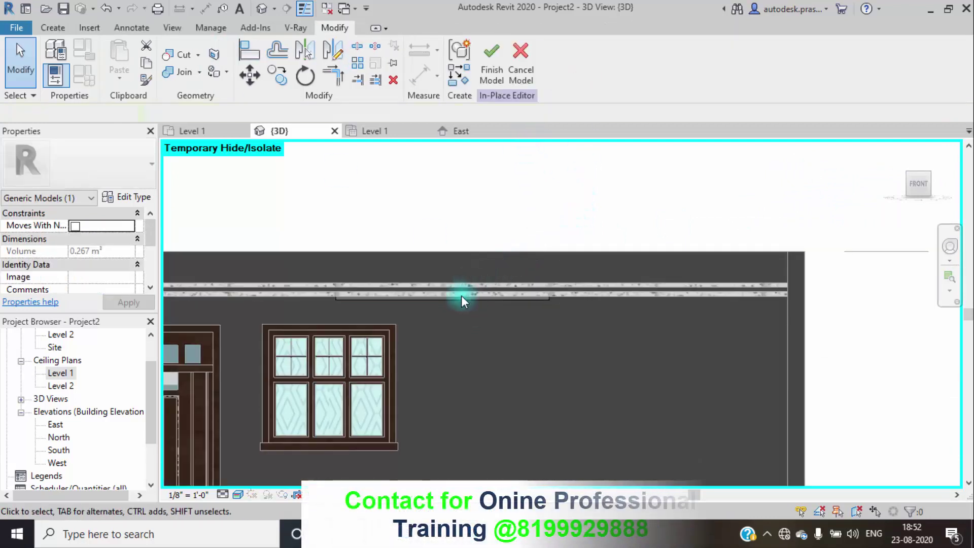
click(457, 302)
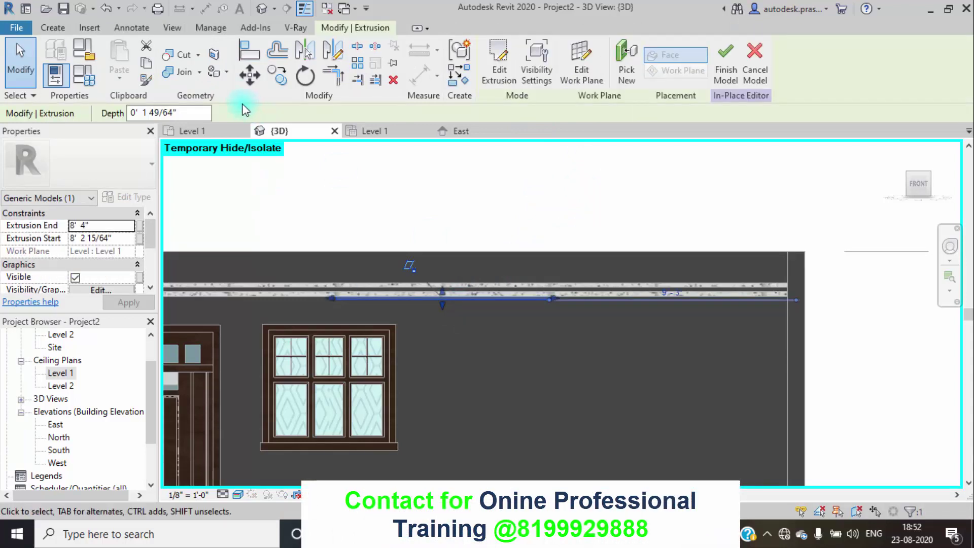
click(53, 27)
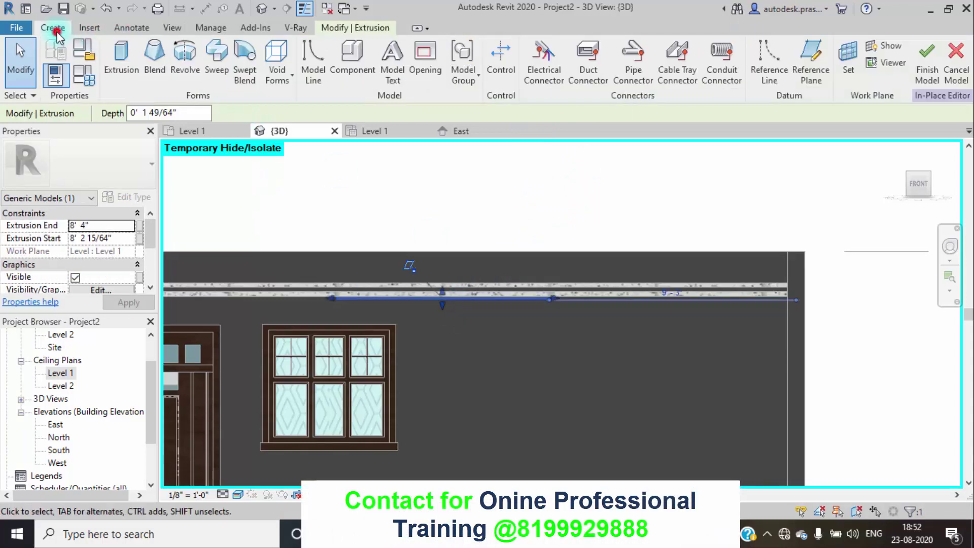
click(276, 76)
click(311, 103)
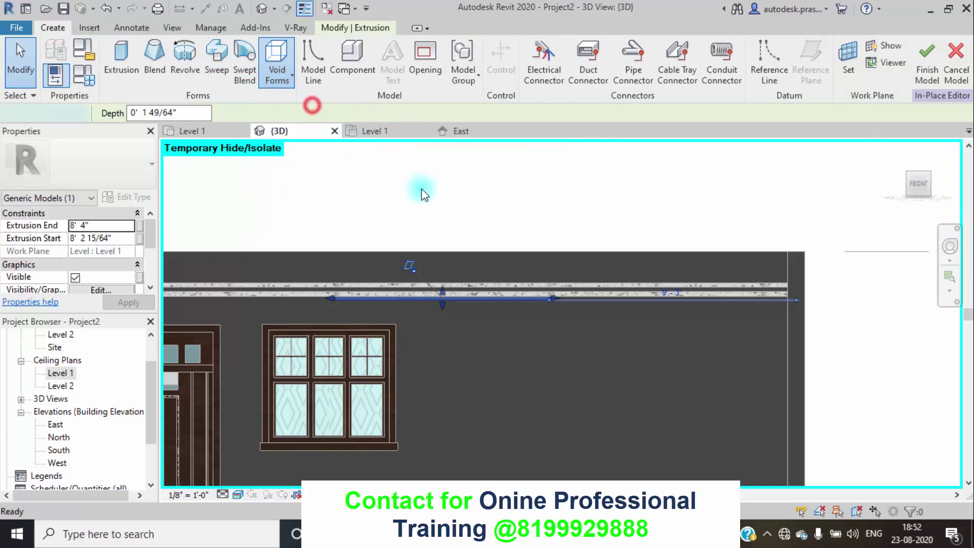
scroll(440, 300, up, 5)
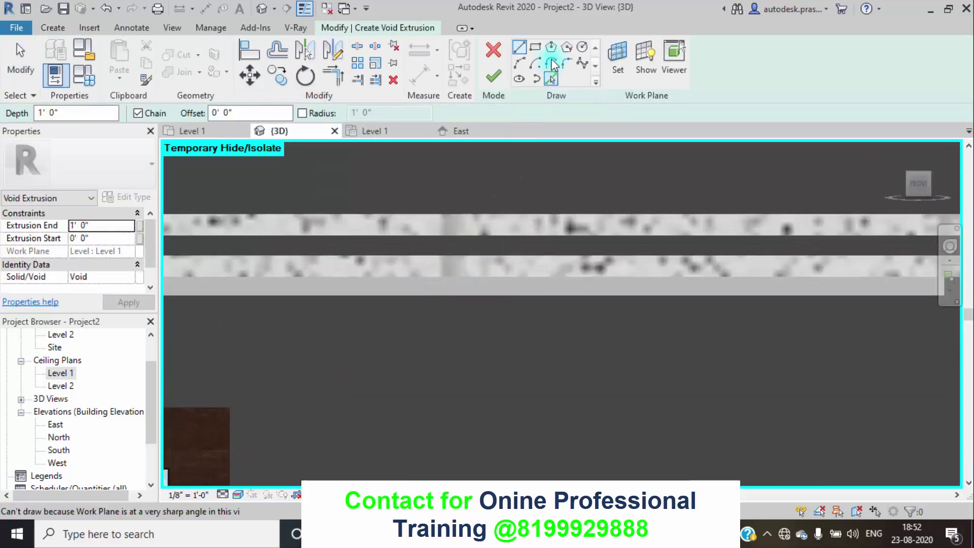
- Set the void's work plane by picking the panel's front face, and show the work plane
click(618, 62)
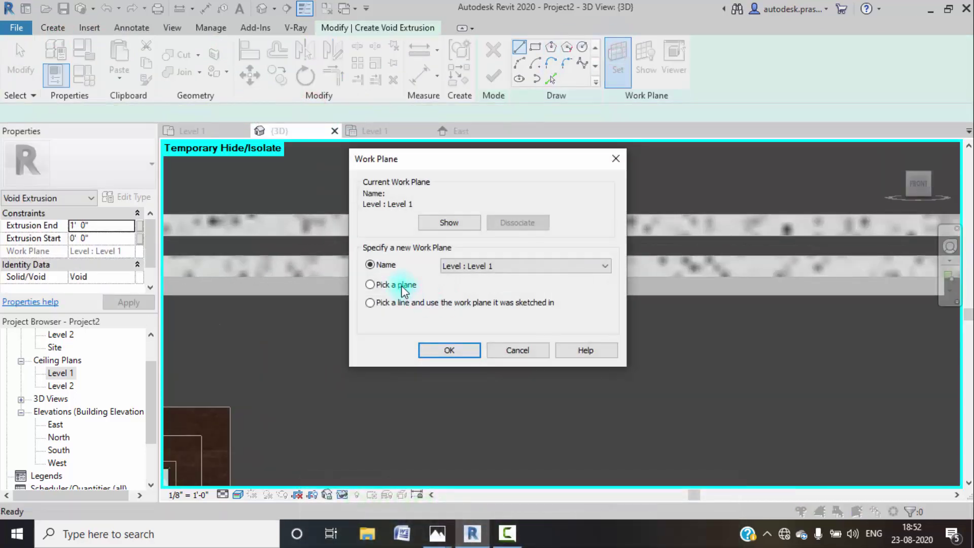
click(434, 346)
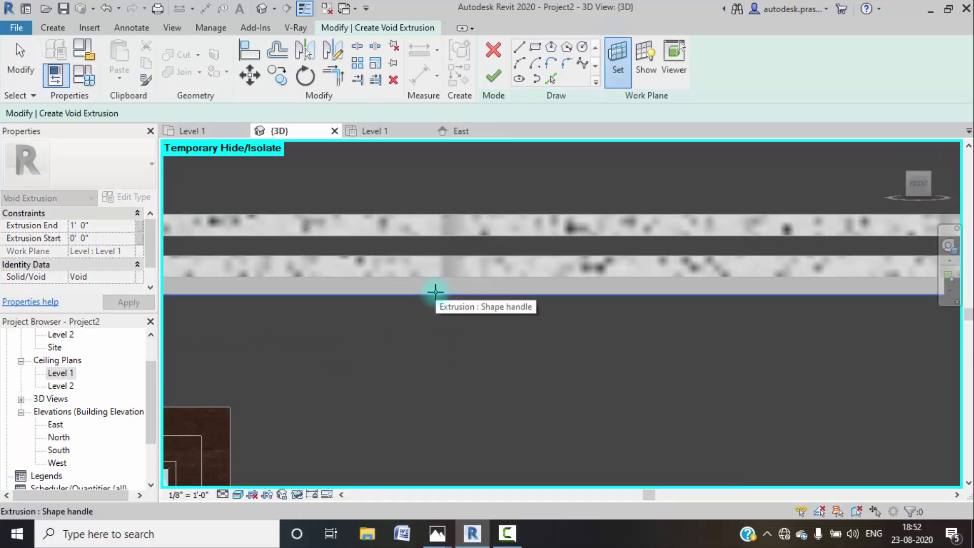
scroll(435, 291, down, 3)
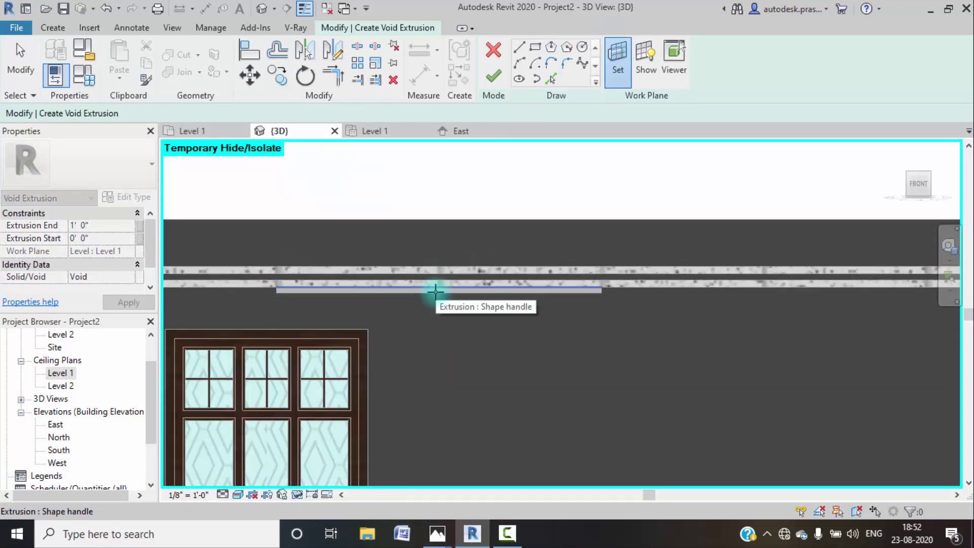
click(435, 292)
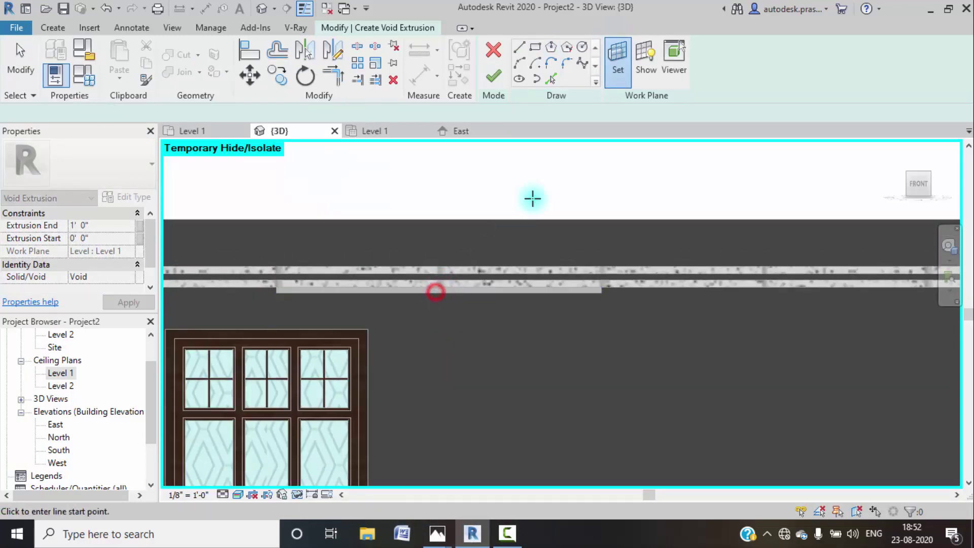
click(642, 76)
scroll(431, 325, up, 3)
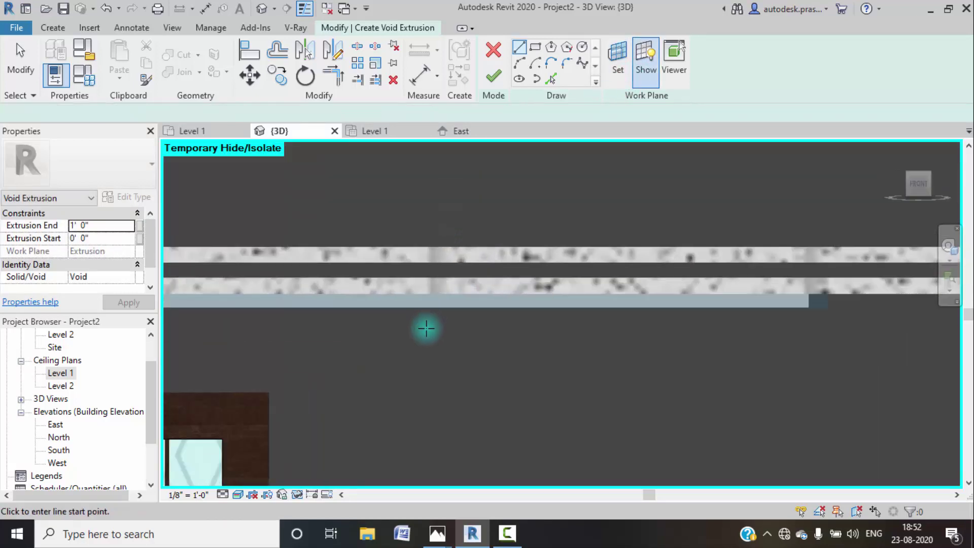
scroll(489, 298, down, 5)
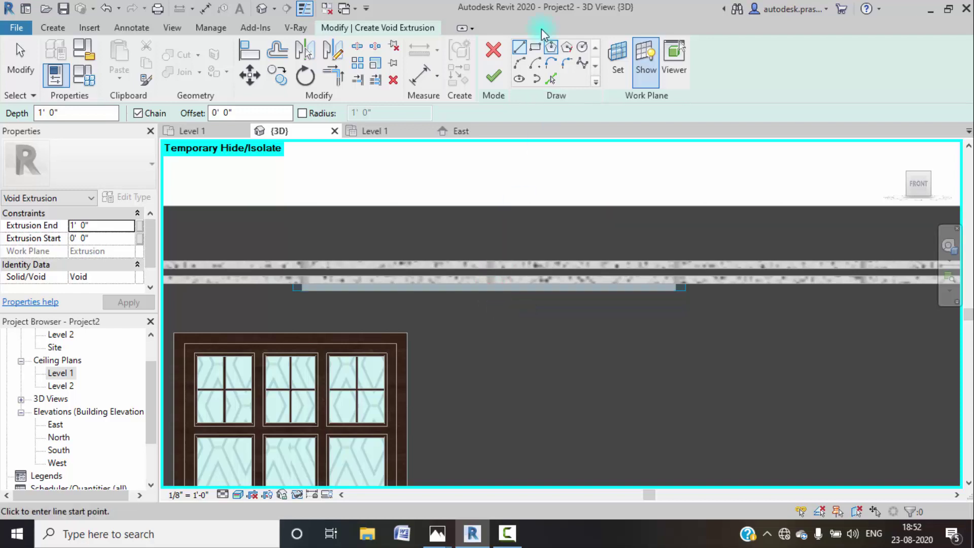
click(535, 49)
scroll(489, 293, up, 1)
scroll(489, 294, up, 2)
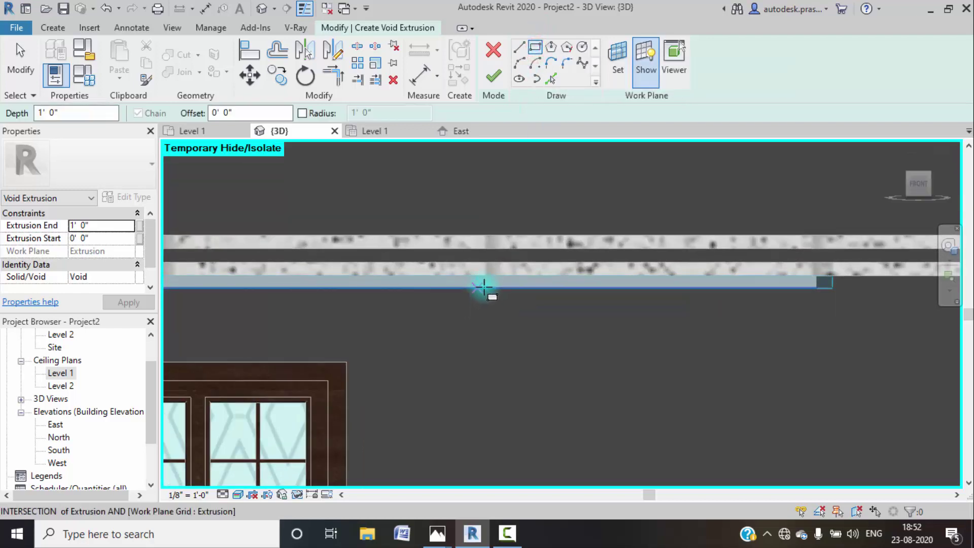
- Sketch three chained lines up, across and down from the midpoint of the panel's lower edge, forming a notch about 1/2" high and wide
click(518, 48)
click(490, 280)
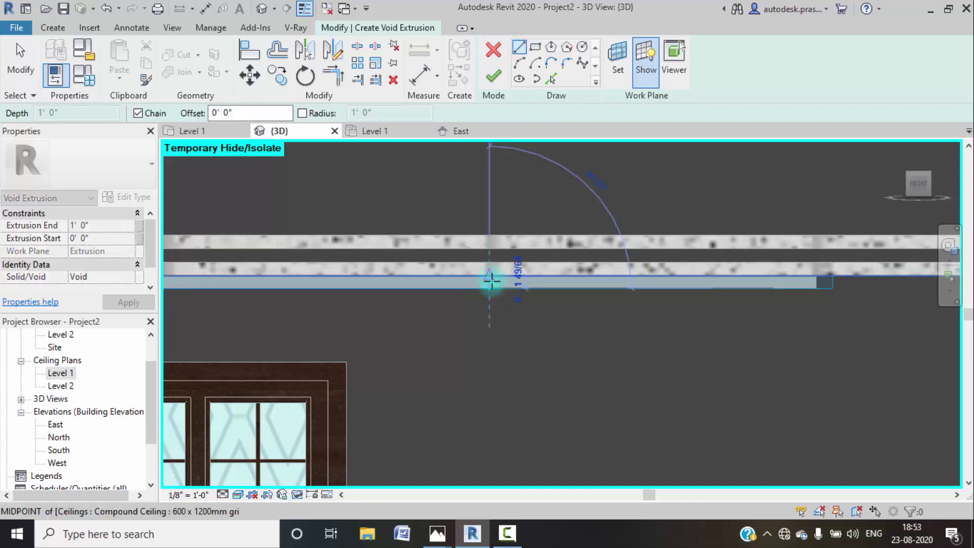
scroll(490, 279, up, 3)
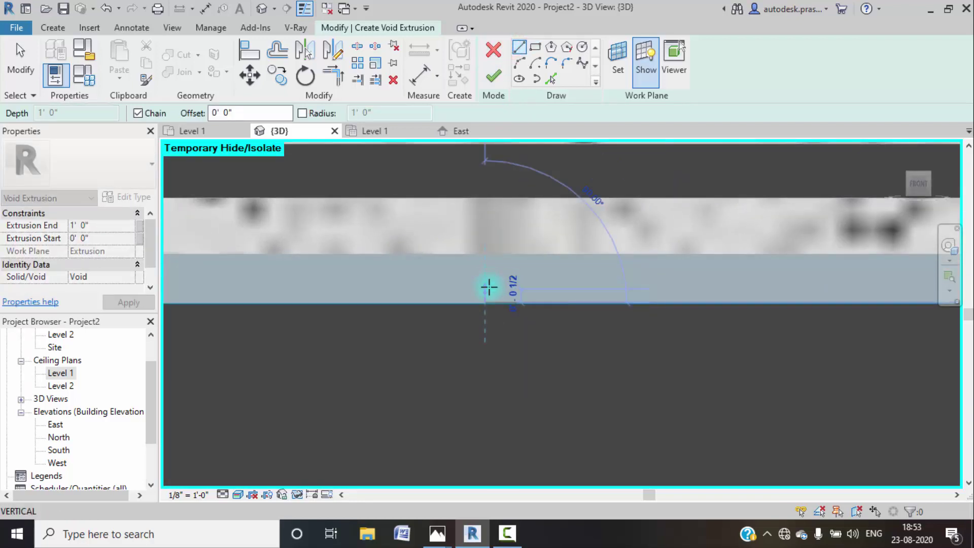
click(489, 286)
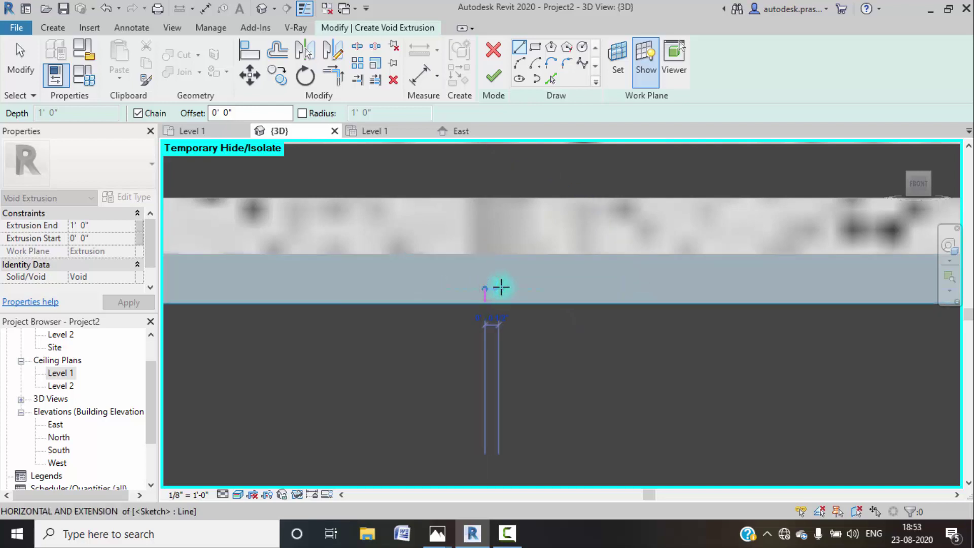
click(500, 287)
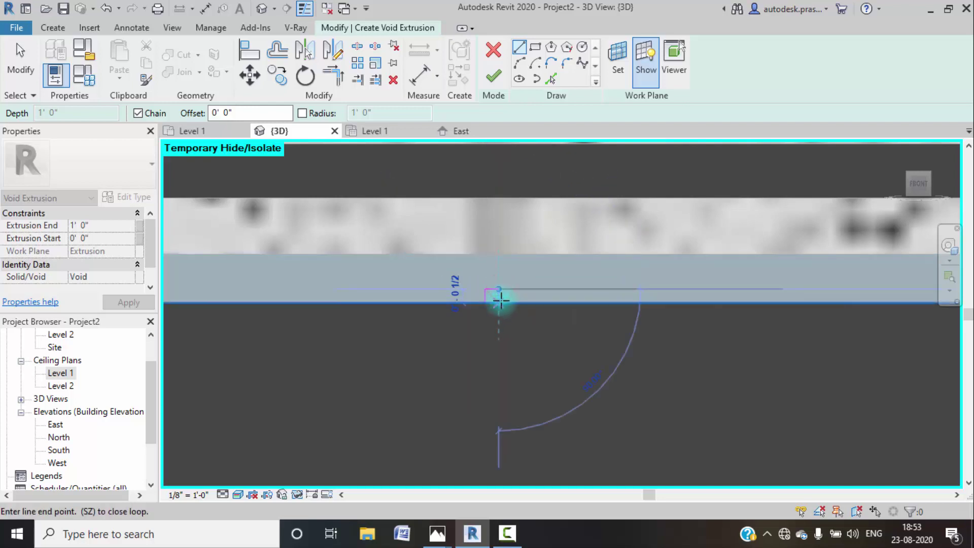
click(500, 303)
- Extend the notch sketch past the centre line on its other side with a short horizontal line and a vertical down to the panel's lower edge
click(486, 290)
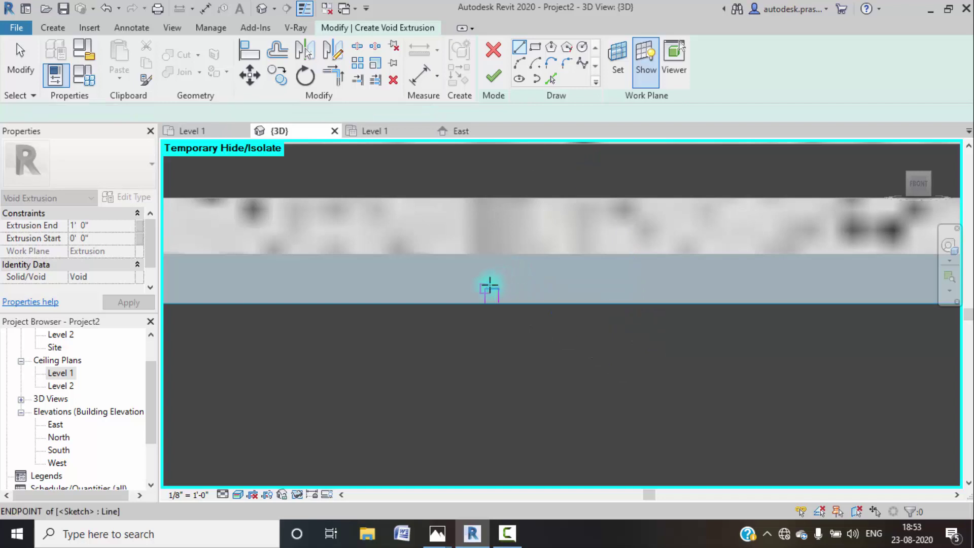
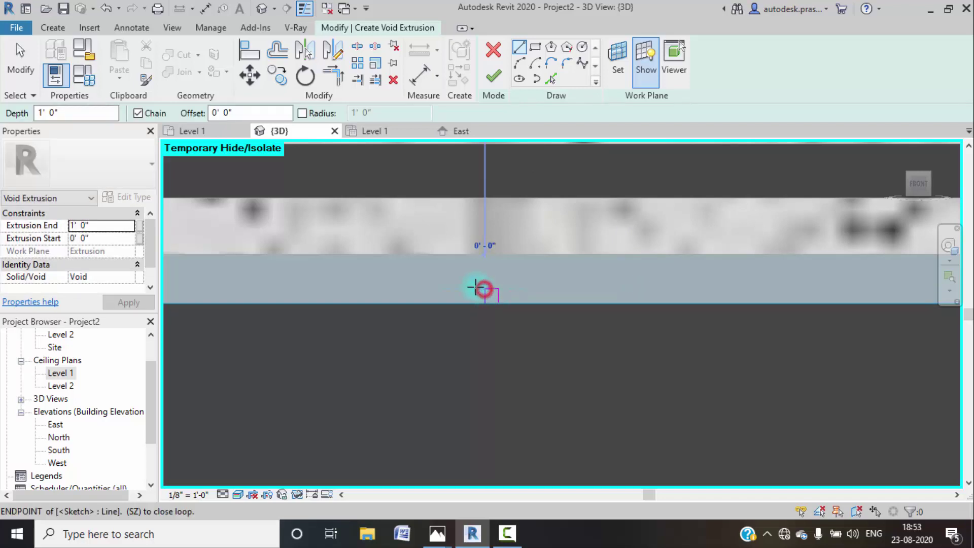
click(485, 288)
click(477, 292)
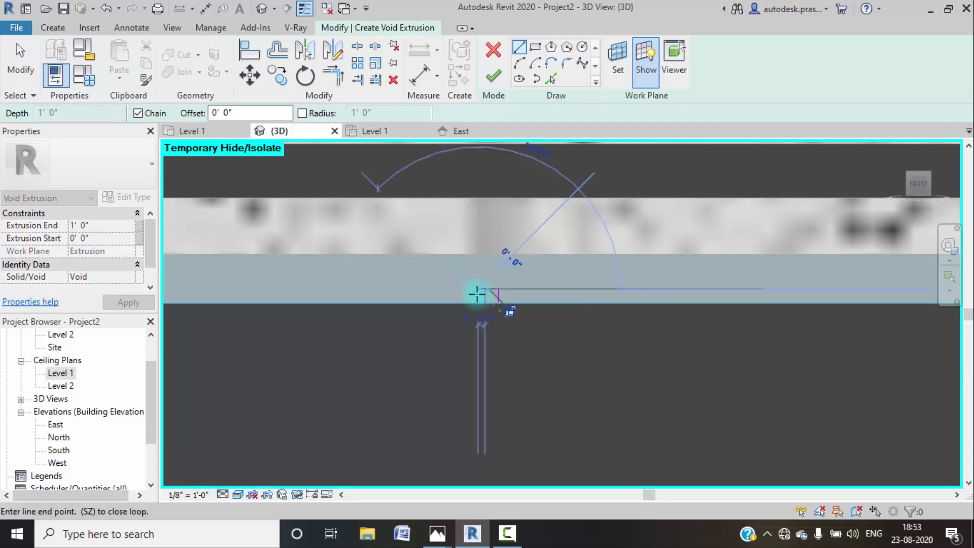
key(Escape)
key(Escape)
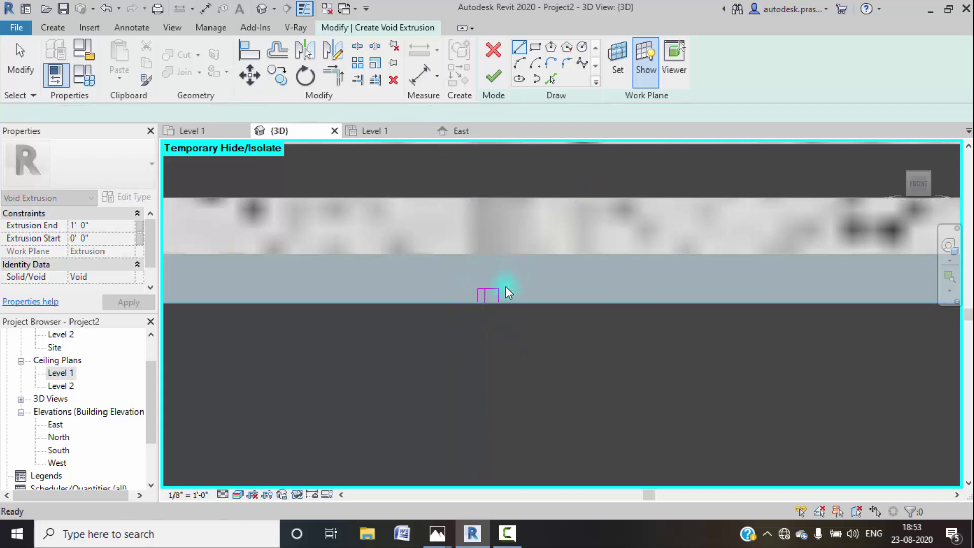
- Set the distance between the notch's first-drawn outer side and the centre line to 0' 0 1/4"
click(498, 296)
click(495, 254)
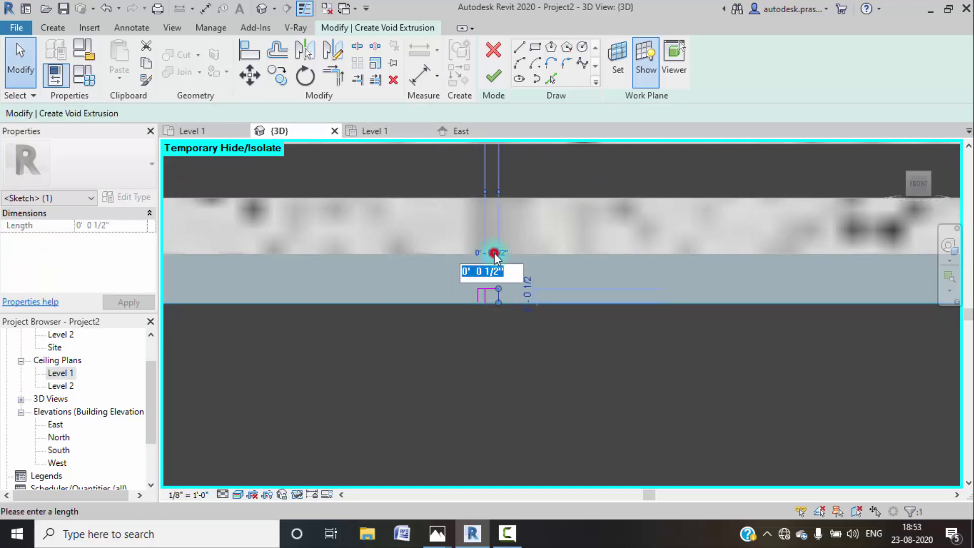
key(Return)
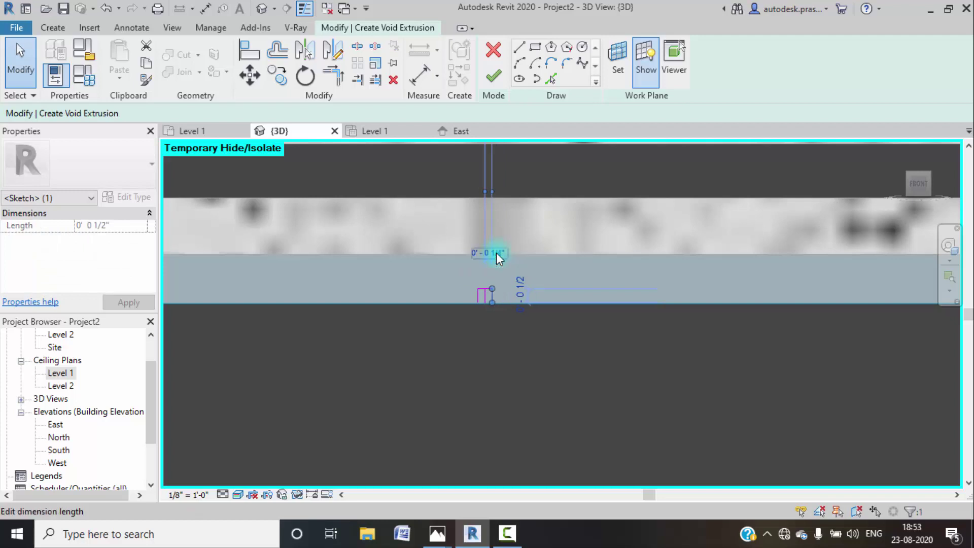
- Delete the notch sketch's centre line, close its open lower side with a horizontal line, and finish the void extrusion sketch
click(509, 345)
scroll(488, 303, up, 1)
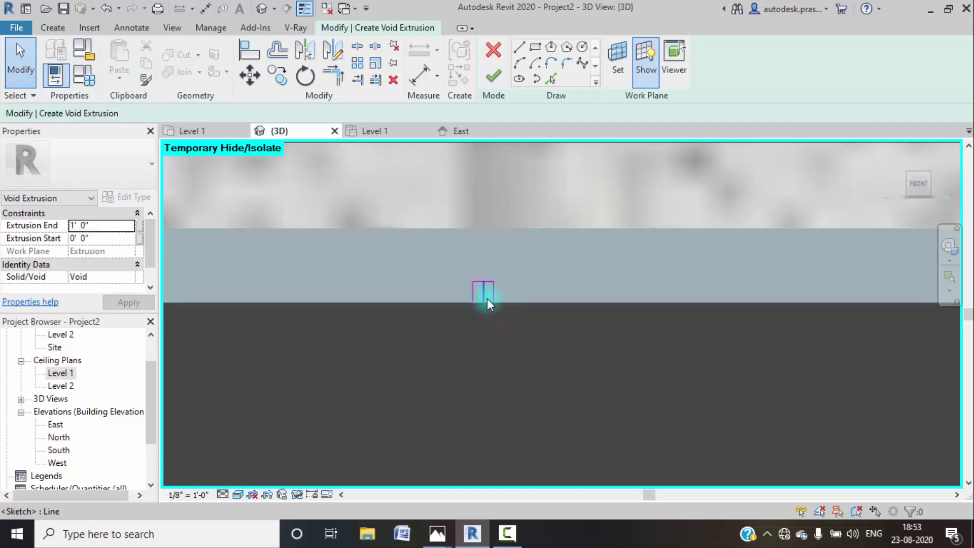
click(486, 298)
key(Delete)
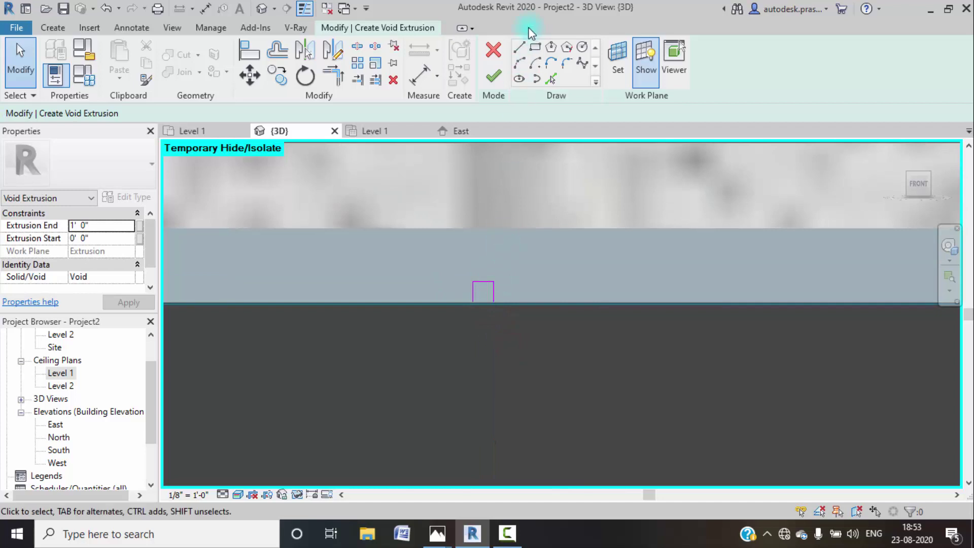
click(515, 45)
click(492, 302)
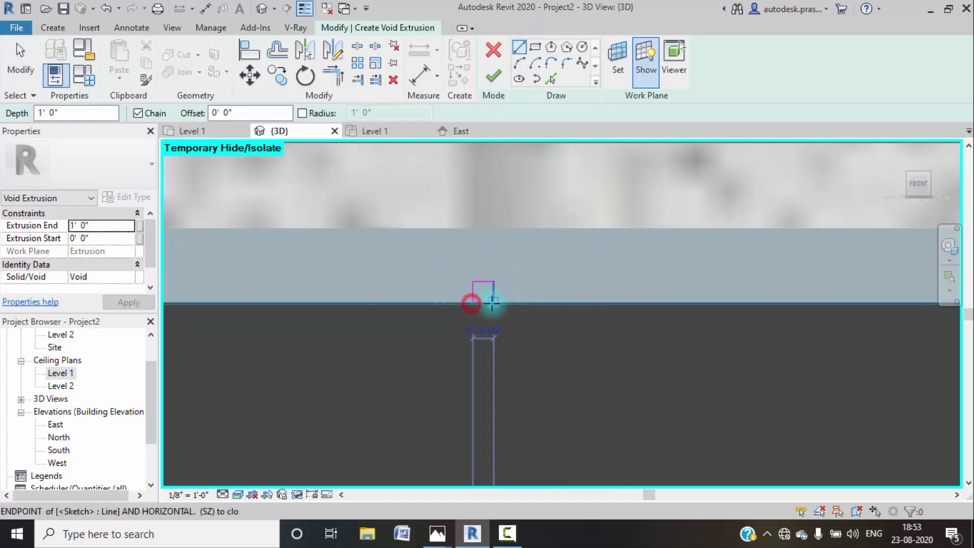
click(489, 84)
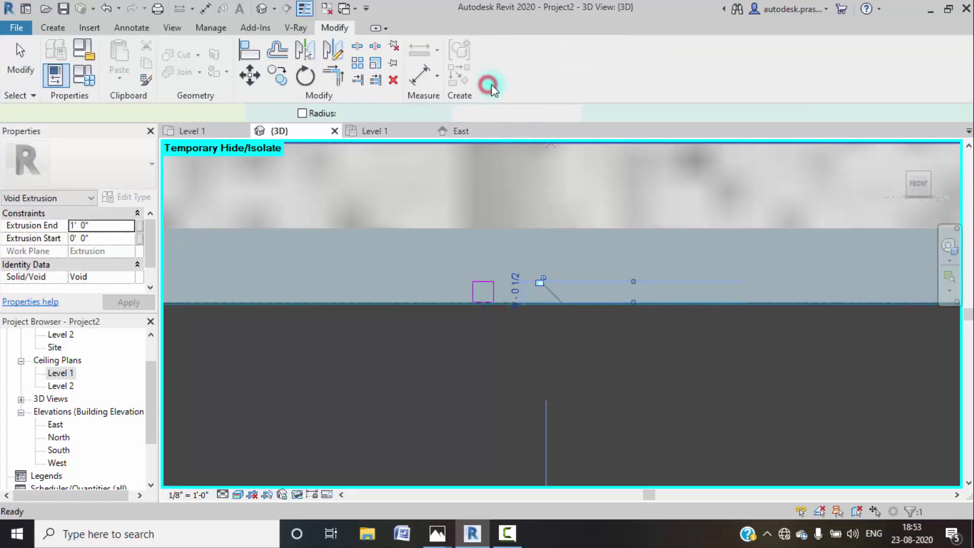
- Select the notch's void extrusion at the panel's front edge and dissociate it from its work plane
scroll(522, 350, down, 5)
scroll(567, 390, down, 6)
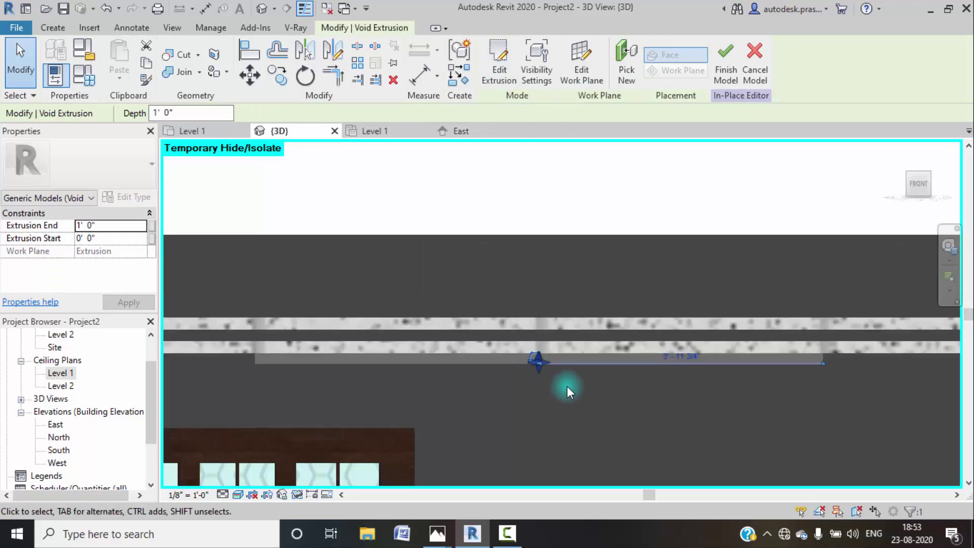
mouse_move(586, 421)
shift+middle_down()
mouse_move(571, 406)
mouse_move(637, 342)
mouse_move(589, 405)
shift+middle_up()
click(581, 403)
scroll(578, 401, up, 10)
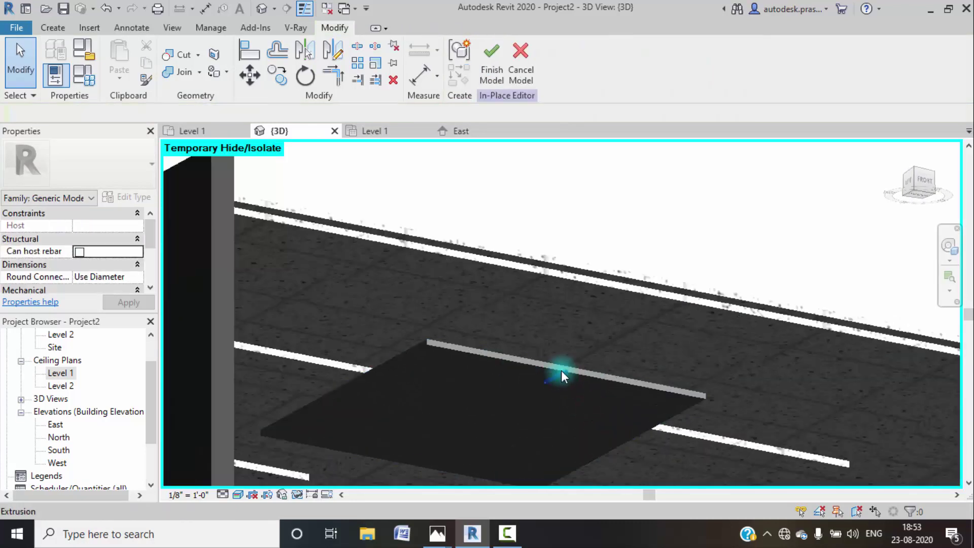
scroll(590, 380, up, 3)
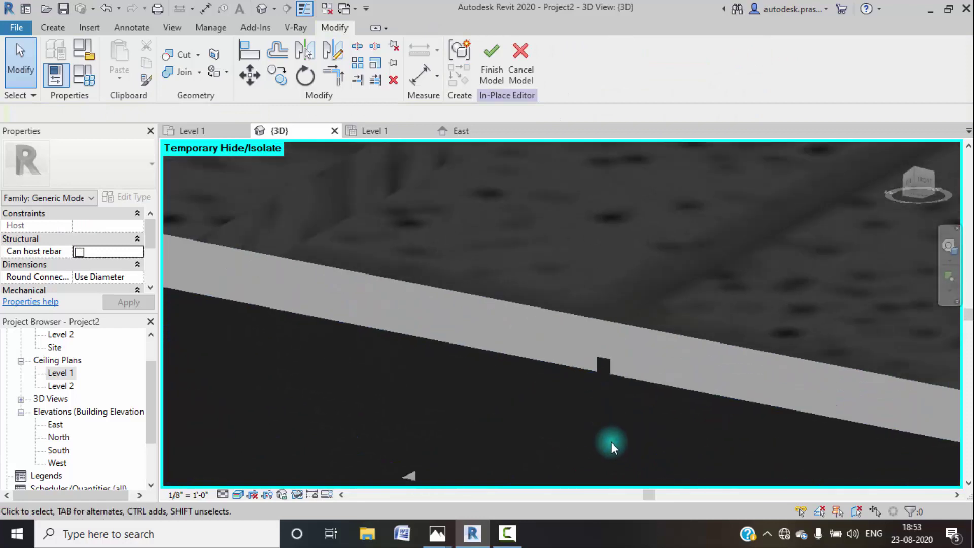
click(602, 374)
scroll(608, 373, down, 7)
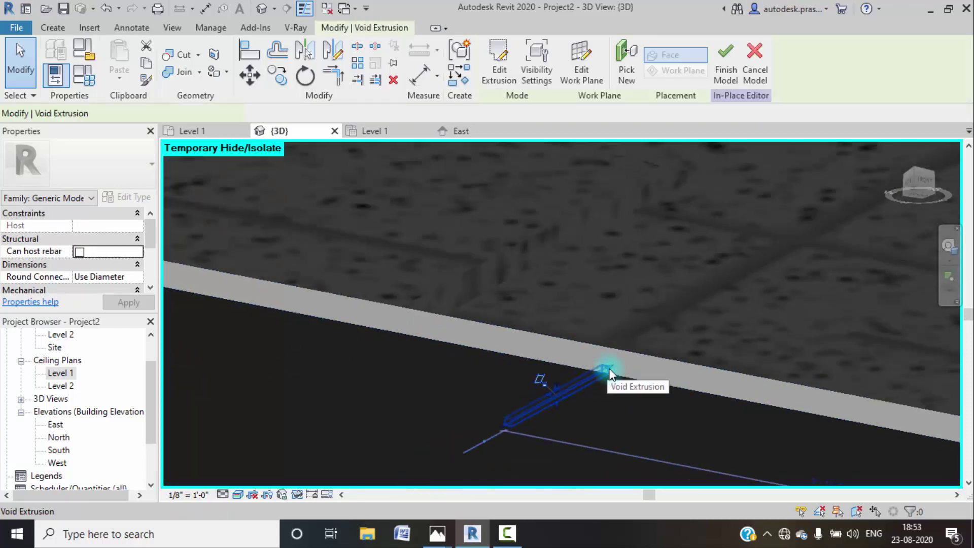
middle_drag(609, 373, 651, 260)
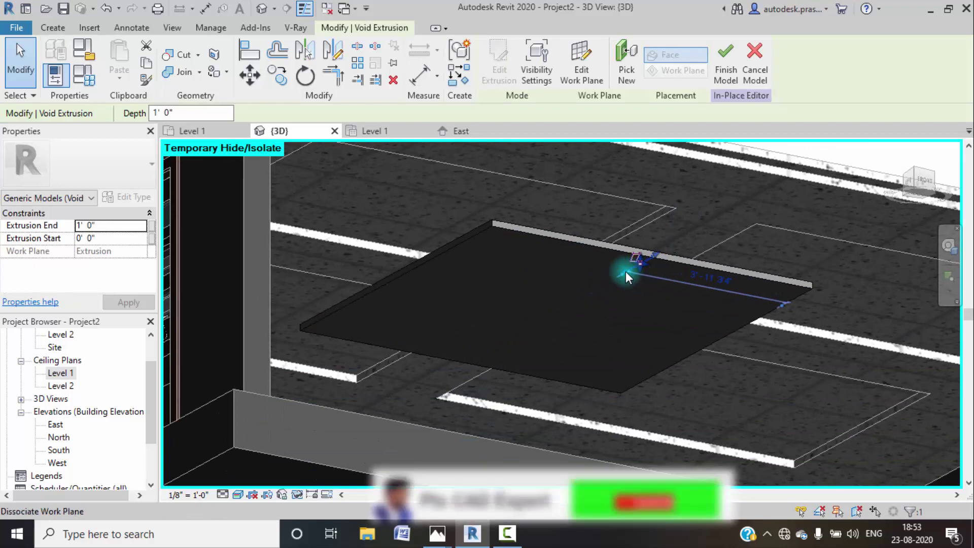
click(625, 270)
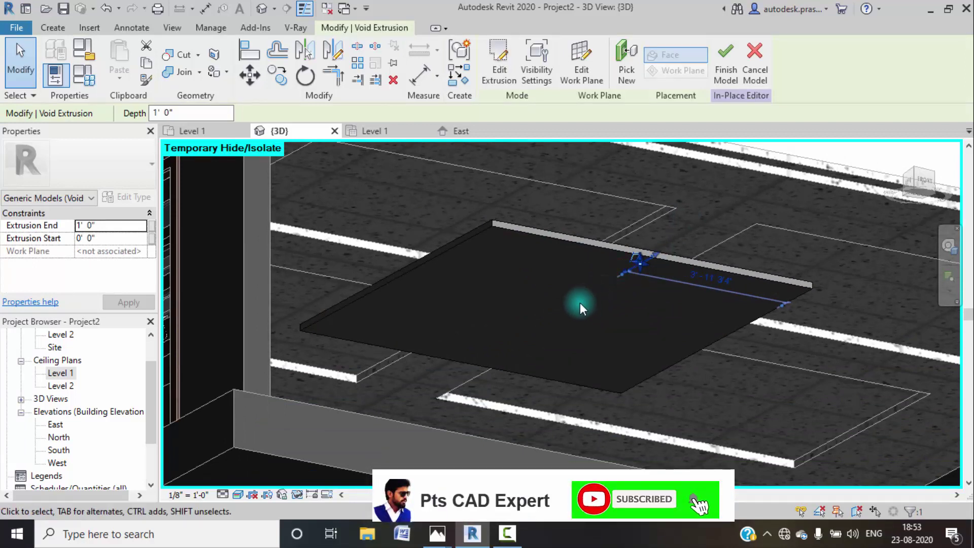
- Stretch the void extrusion's inner end across the panel's underside to the opposite edge, so the groove runs its full length
scroll(622, 272, up, 2)
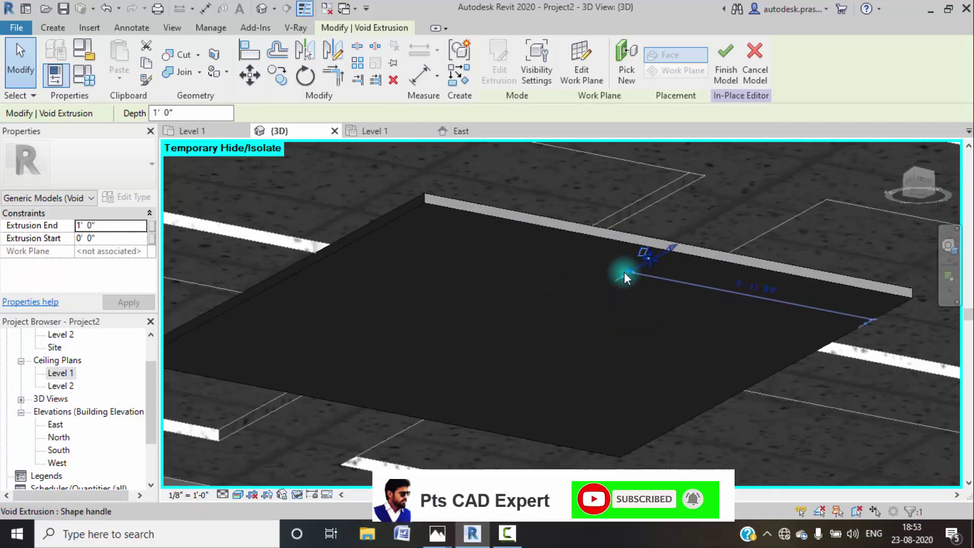
drag(624, 271, 385, 431)
click(385, 428)
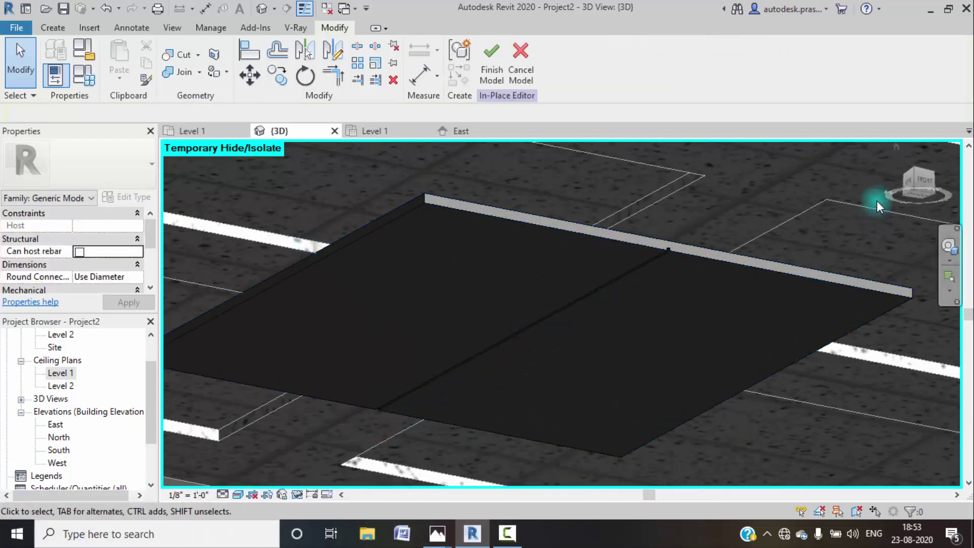
- View the model from its left side and finish the in-place panel model
click(908, 183)
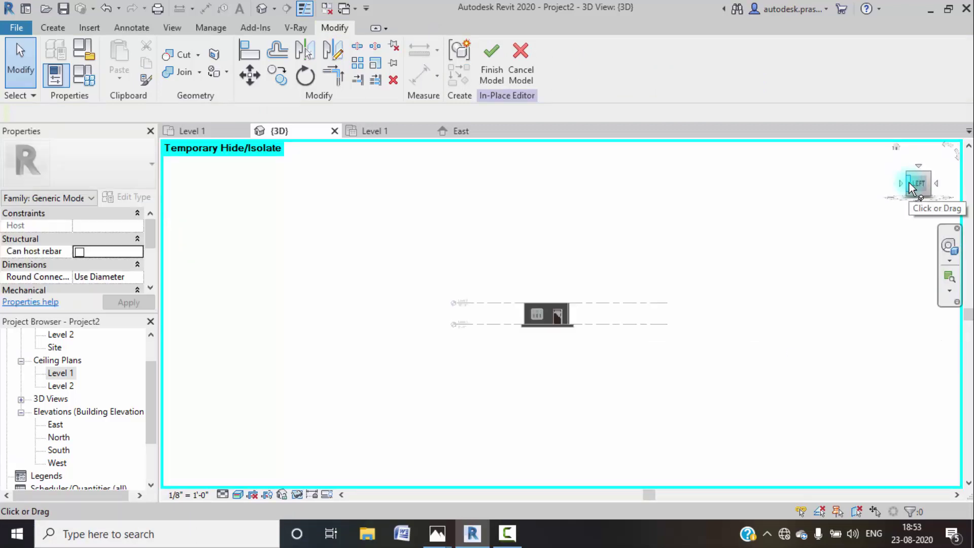
scroll(537, 317, up, 3)
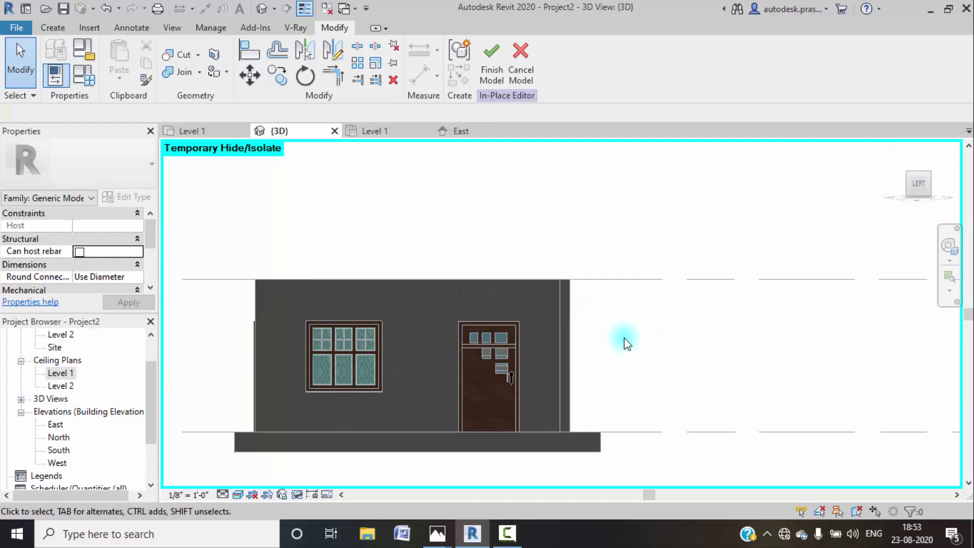
shift+middle_drag(630, 343, 370, 394)
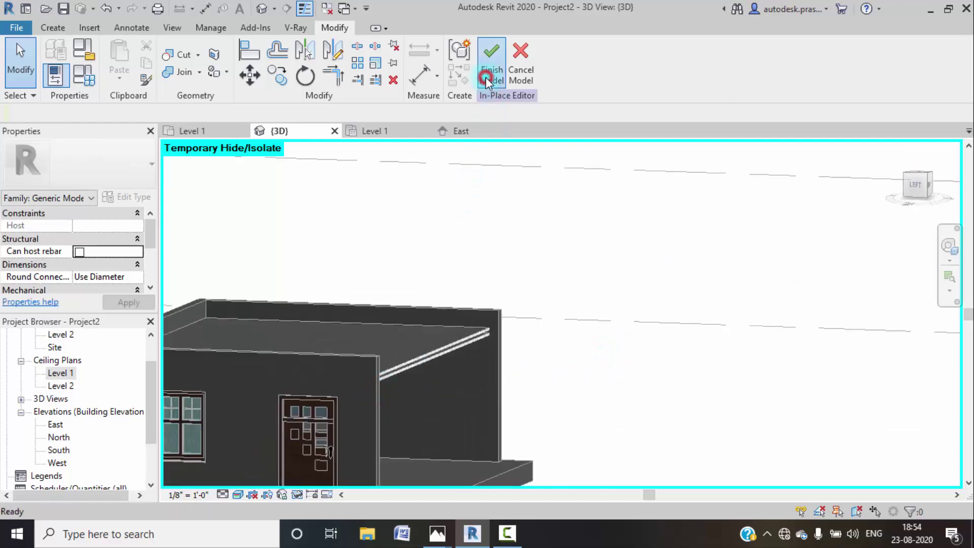
click(485, 77)
- Temporarily hide the left-side wall and its door to expose the ceiling
click(385, 397)
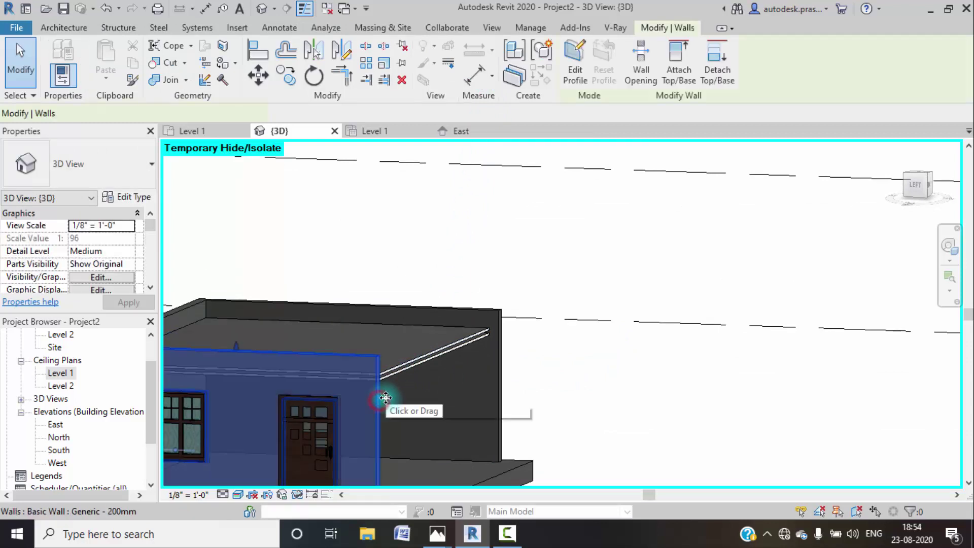
key(Escape)
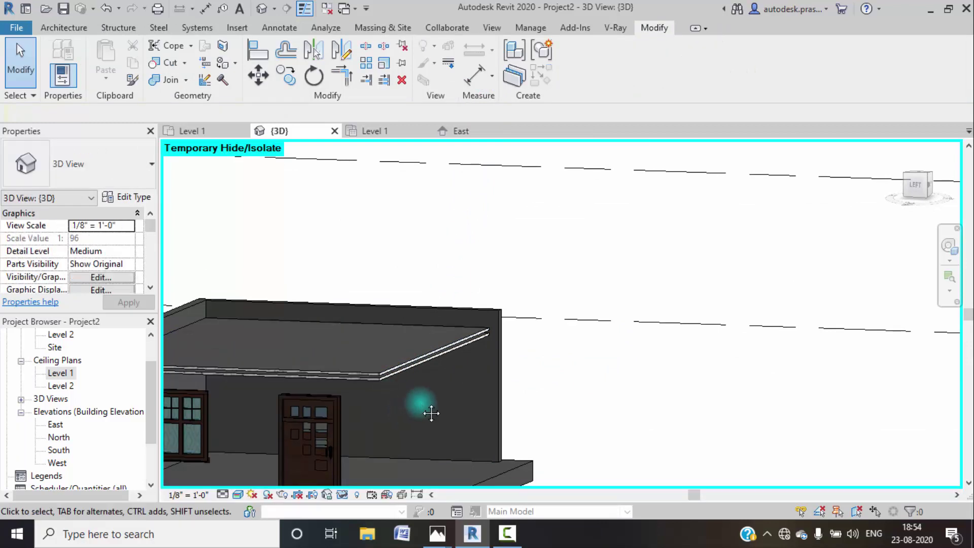
shift+middle_drag(420, 409, 477, 361)
click(459, 361)
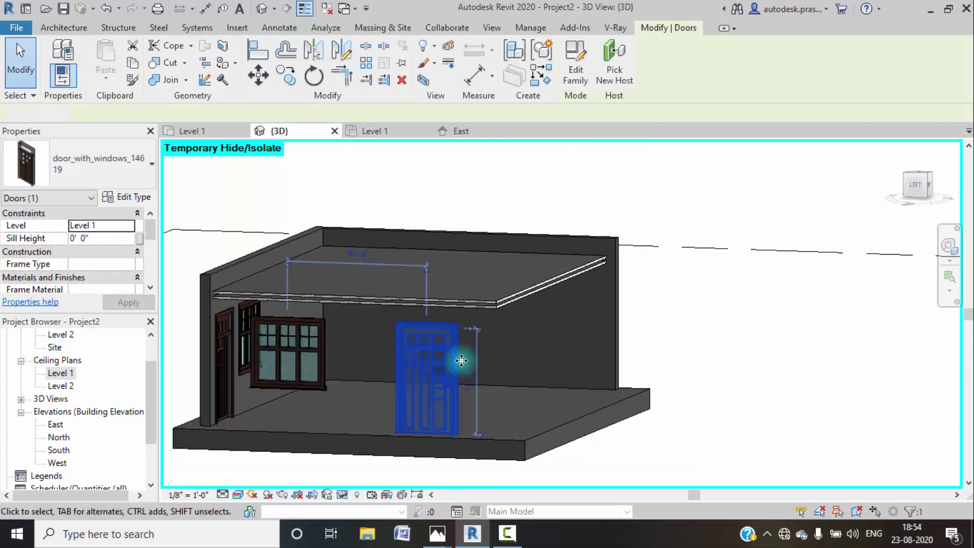
key(Delete)
- View the room squarely from the left and reopen the central ceiling panel for in-place editing
click(914, 190)
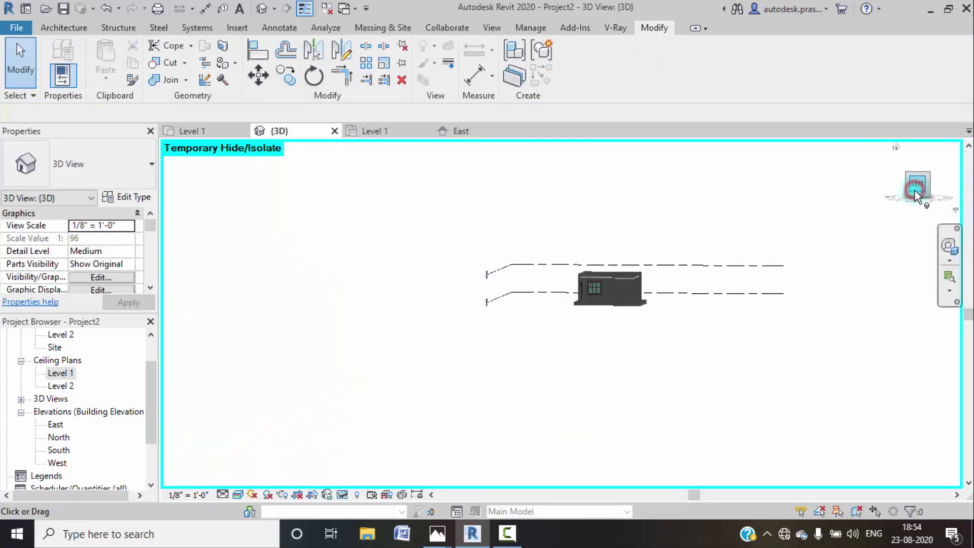
scroll(536, 296, up, 8)
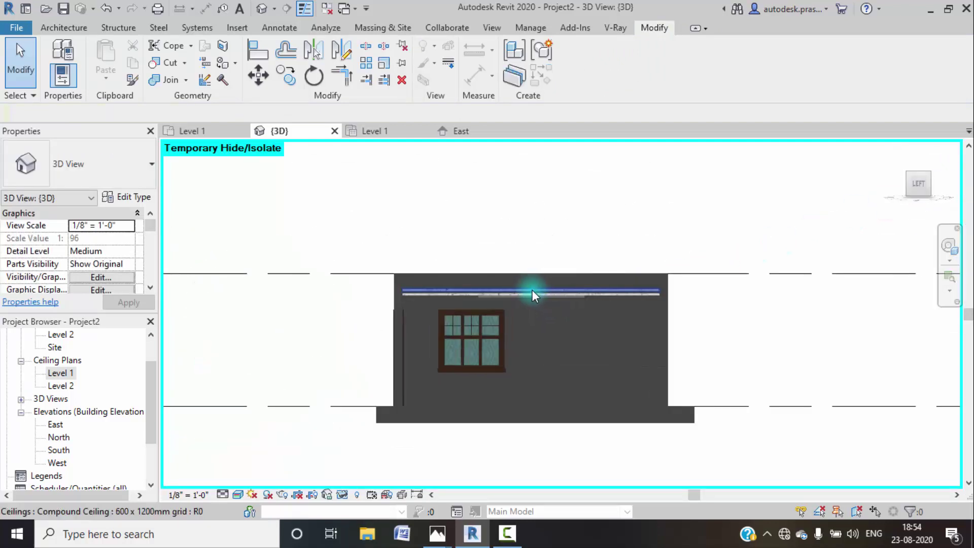
scroll(539, 306, up, 4)
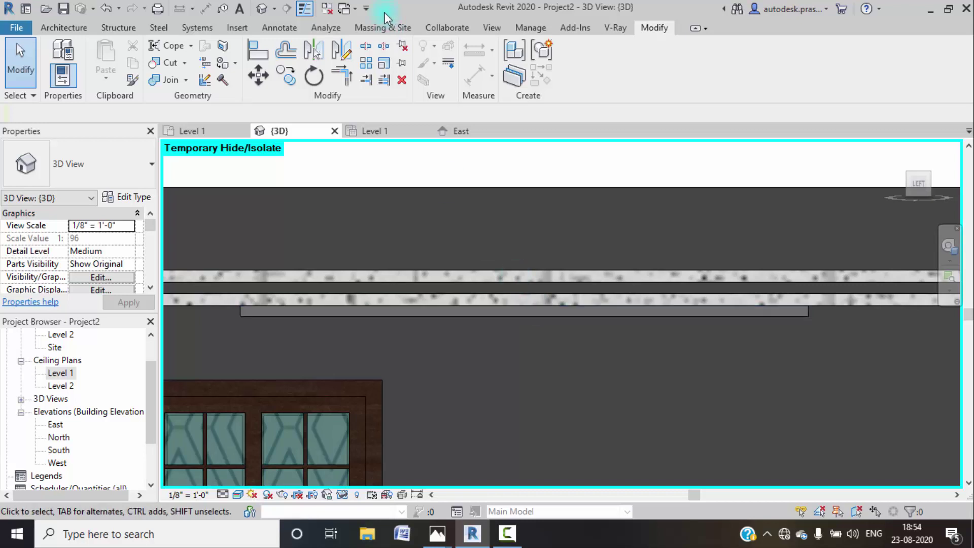
click(459, 311)
click(590, 73)
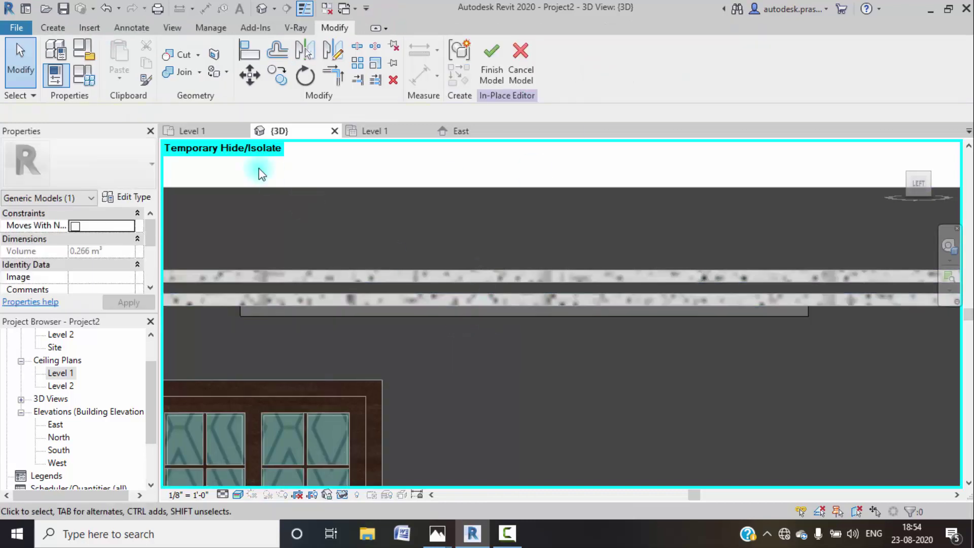
- Start a second void extrusion, set its work plane by picking the panel's left face, and show the work plane
click(52, 27)
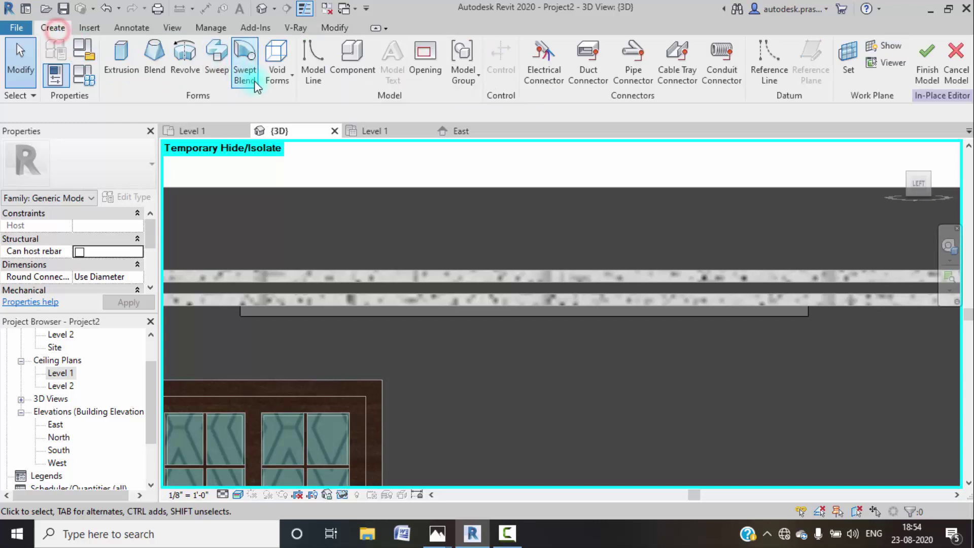
click(276, 76)
click(301, 105)
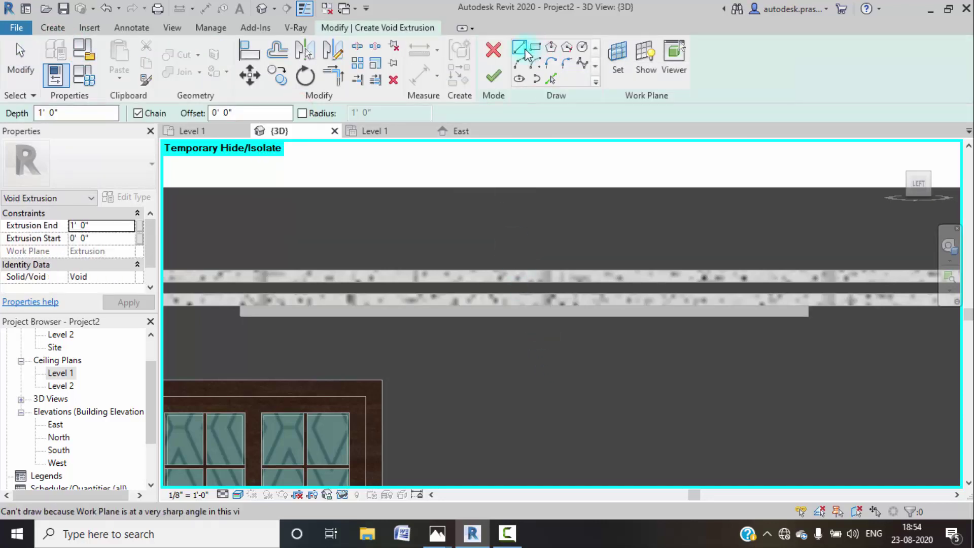
click(617, 55)
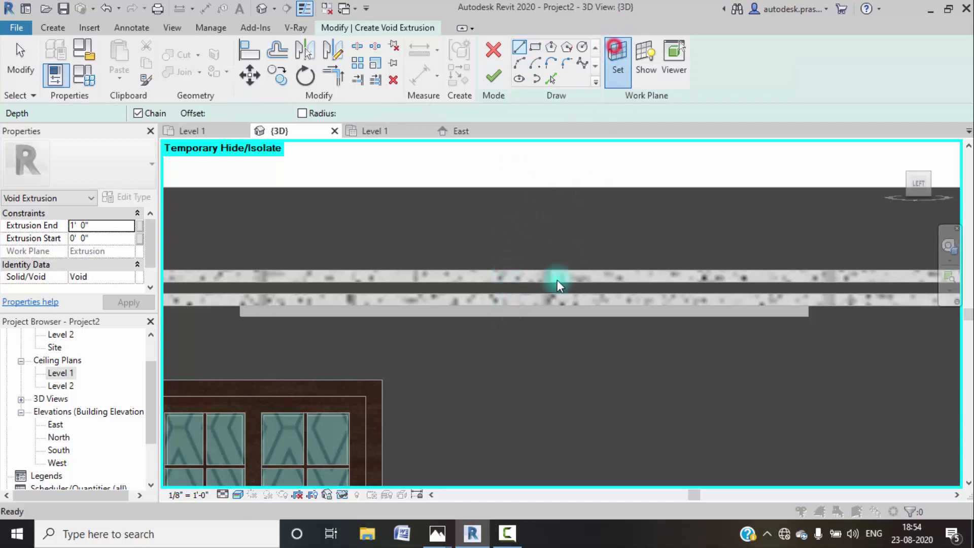
click(388, 285)
click(428, 349)
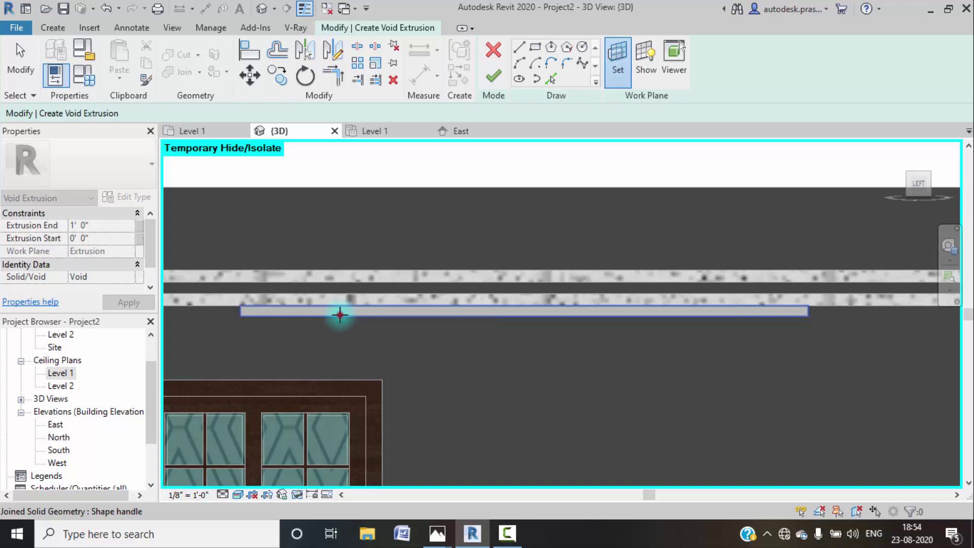
click(338, 316)
click(645, 68)
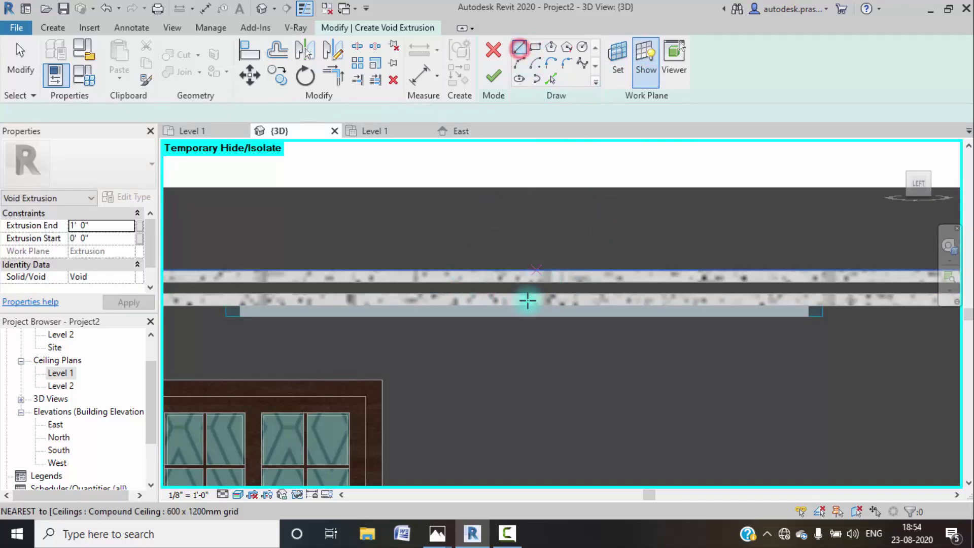
- Sketch three chained lines up about 1/2", across and down from the midpoint of the left face's lower edge
click(526, 315)
scroll(526, 313, up, 2)
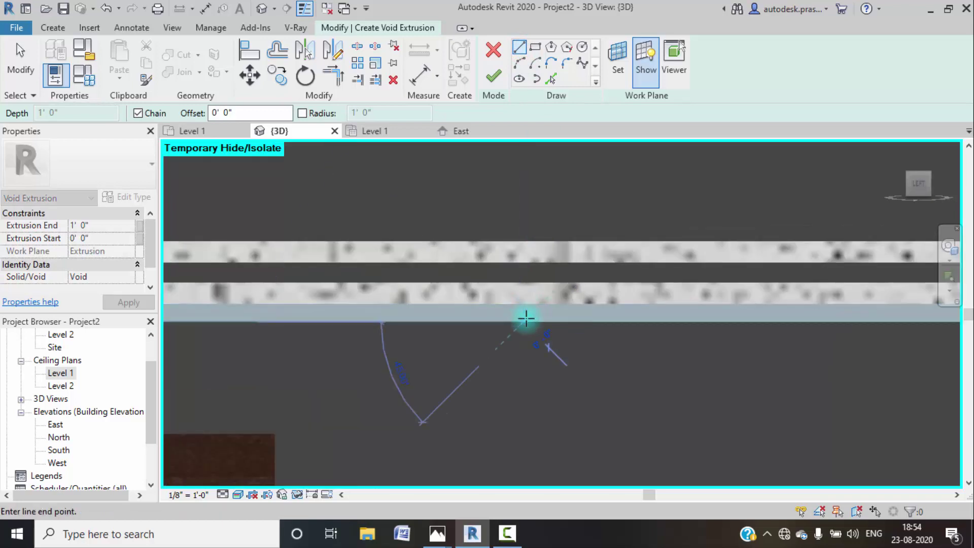
scroll(525, 312, up, 3)
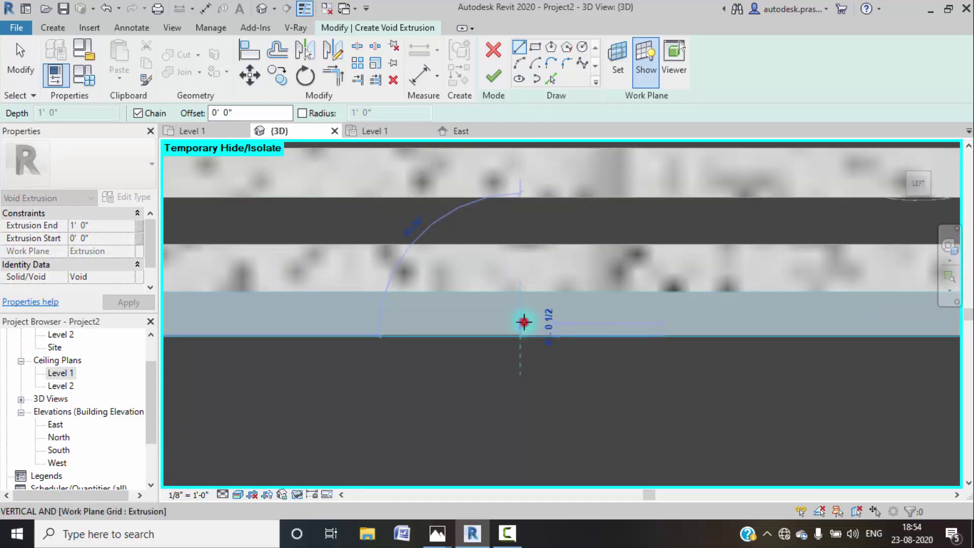
click(523, 321)
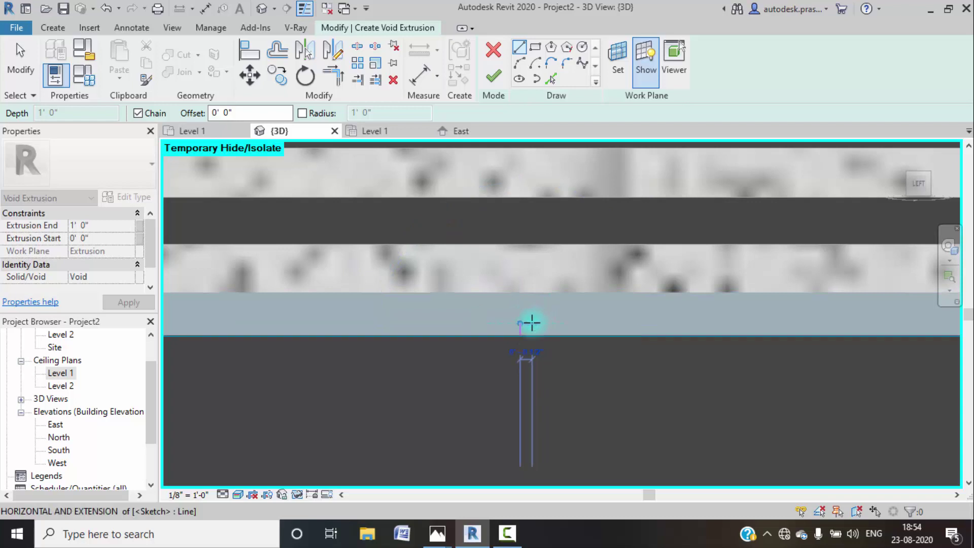
scroll(529, 323, up, 2)
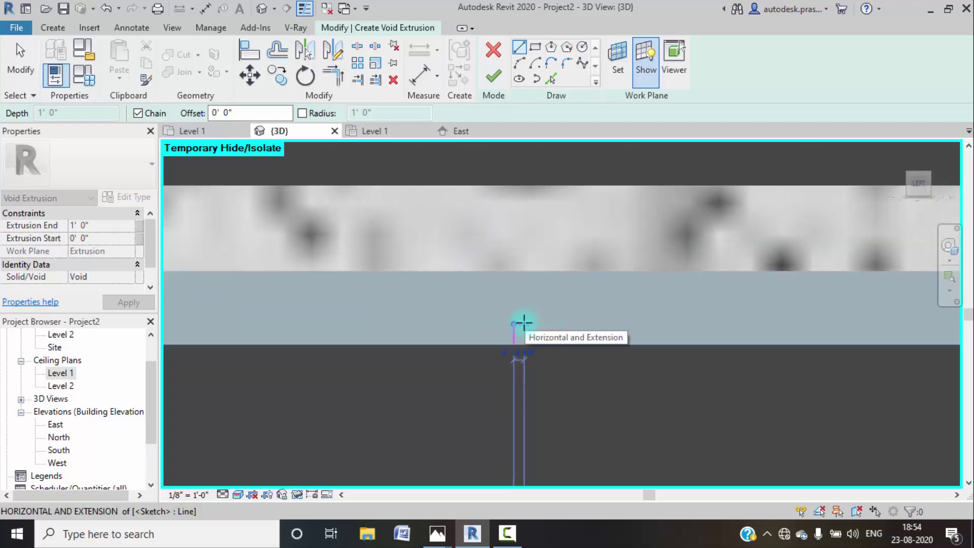
click(524, 323)
click(524, 345)
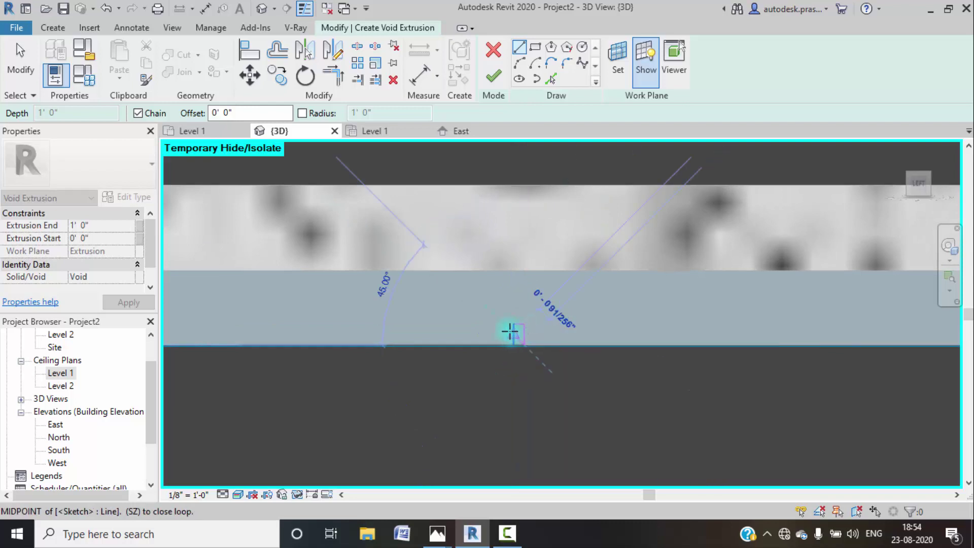
key(Escape)
key(Escape)
- Extend the left-face notch past its centre line with a short horizontal line and a vertical down to the panel's lower edge
click(514, 324)
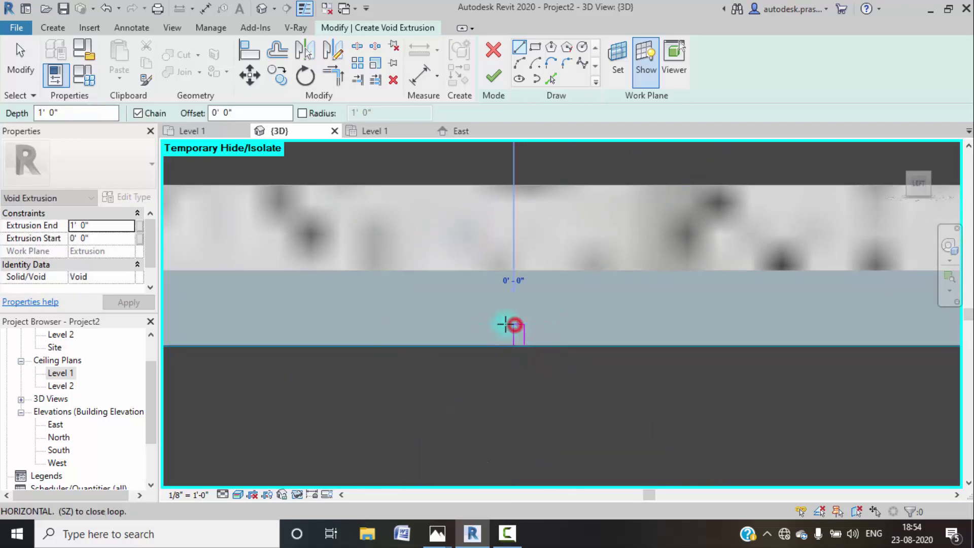
click(503, 324)
click(504, 344)
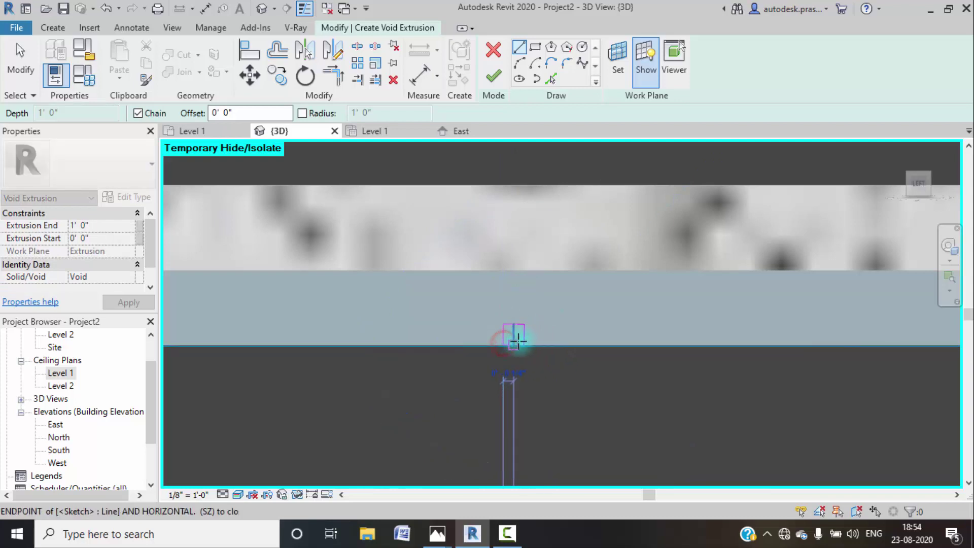
key(Escape)
key(Escape)
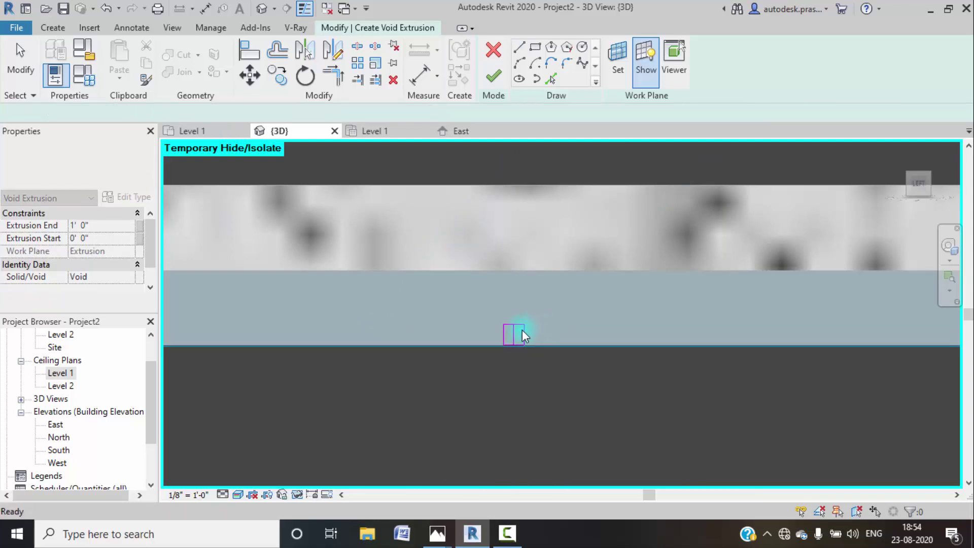
- Complete the notch as one closed rectangle without its centre line and finish the void extrusion sketch
click(522, 345)
key(Escape)
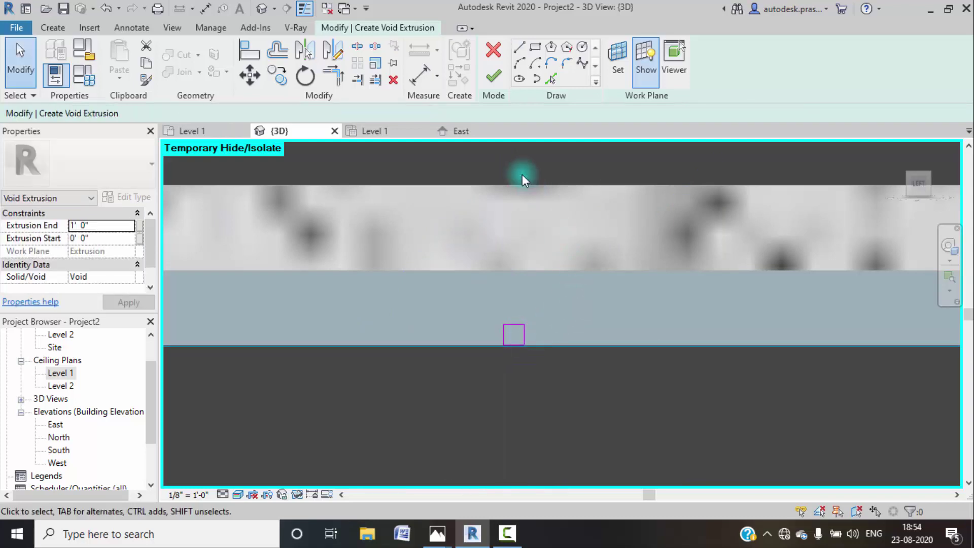
click(493, 78)
- Stretch the new void across the whole panel to an extrusion end of about 8' 4 27/32" and finish the in-place model
scroll(629, 382, down, 3)
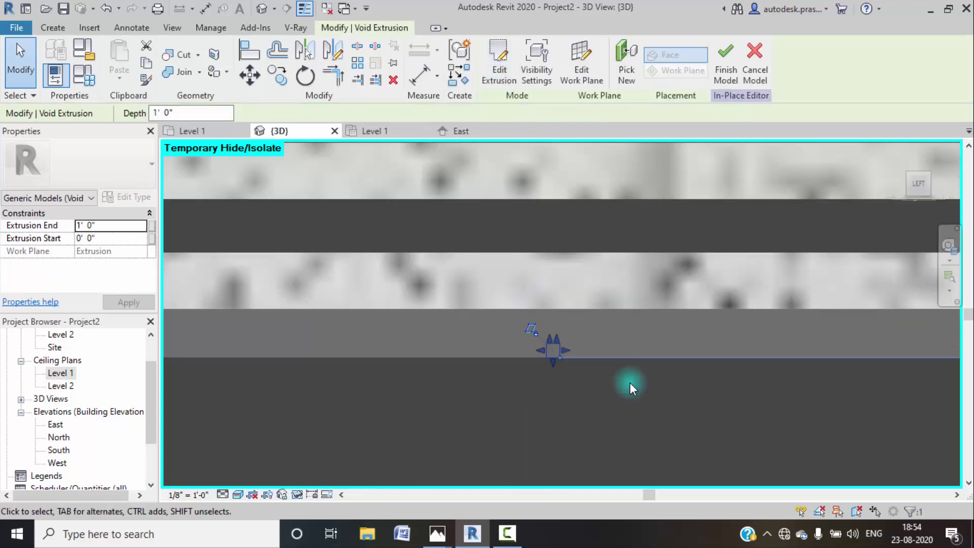
shift+middle_drag(680, 418, 532, 348)
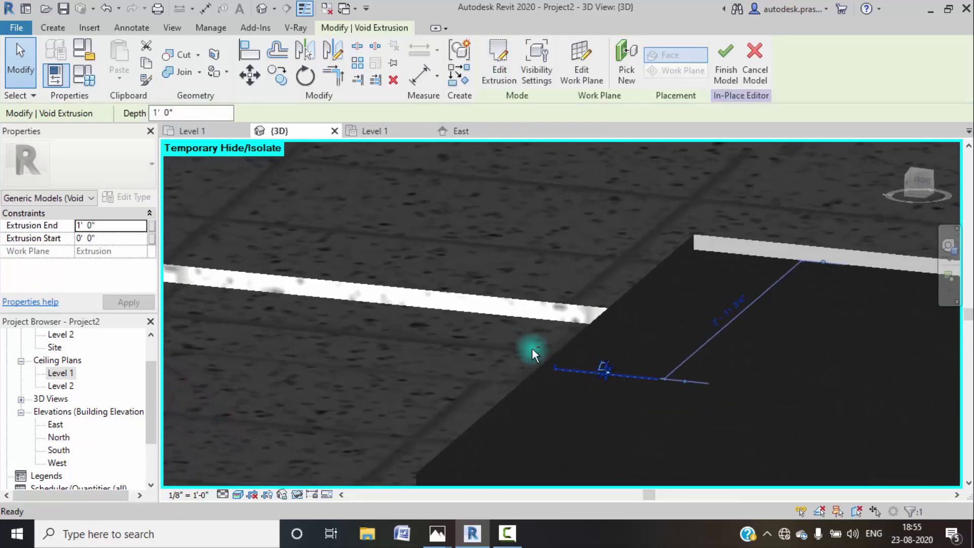
click(552, 401)
click(628, 381)
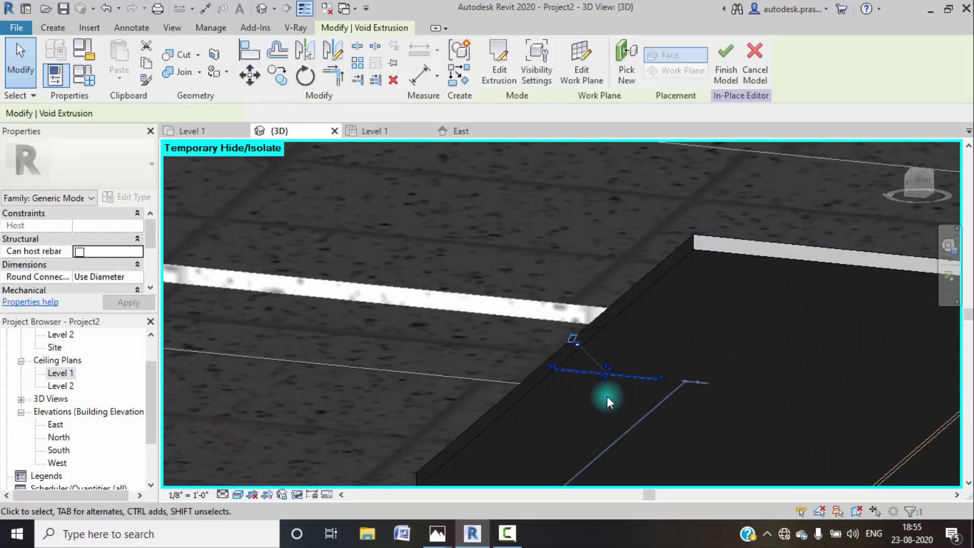
middle_drag(606, 395, 456, 374)
scroll(450, 364, down, 4)
middle_drag(566, 393, 547, 393)
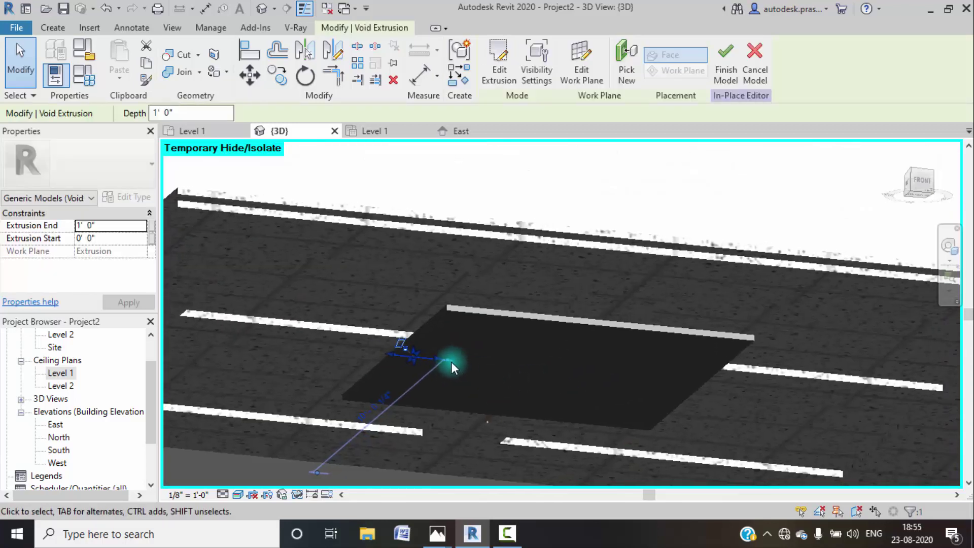
drag(438, 361, 764, 425)
click(761, 421)
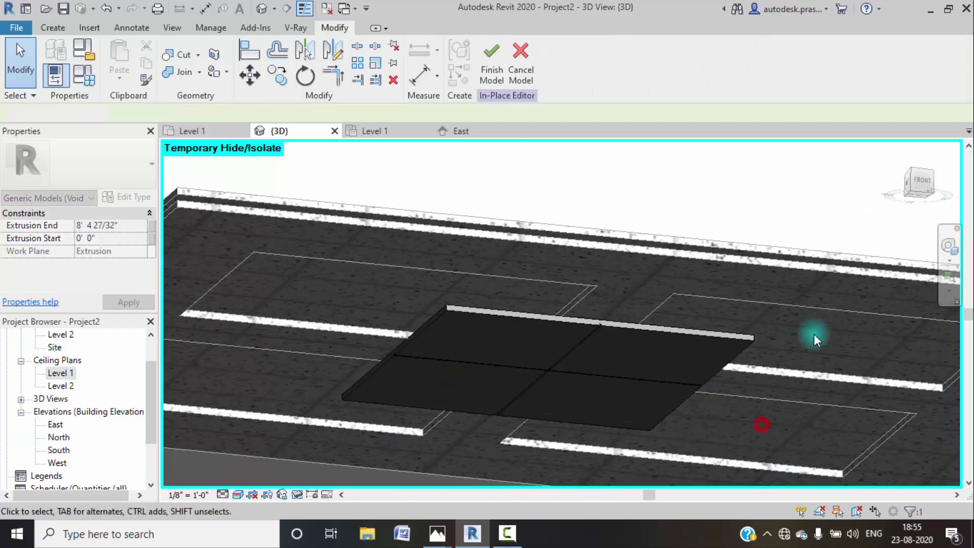
click(491, 60)
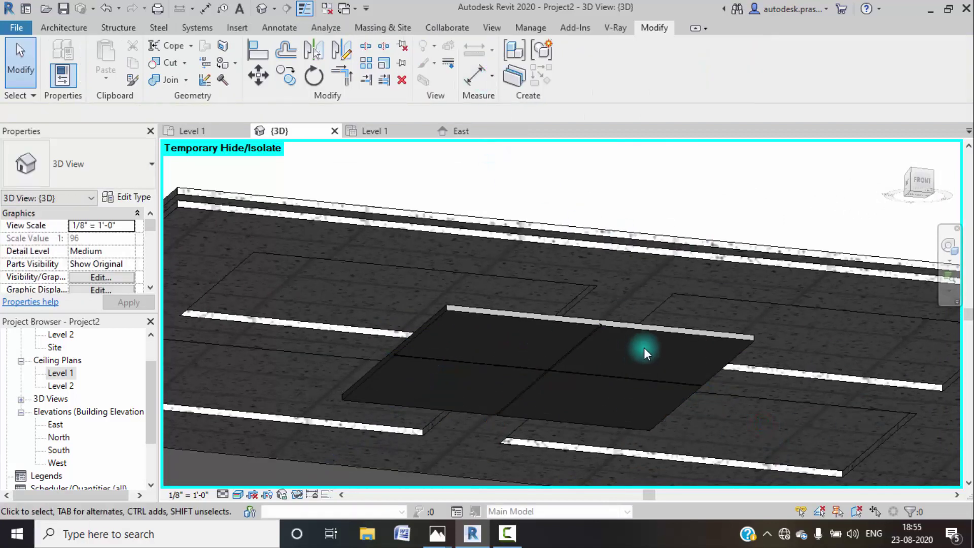
- Examine the panel's crossing grooves from below and compare the ceiling with the reference render in Photos, then return to Revit
shift+middle_drag(608, 350, 517, 359)
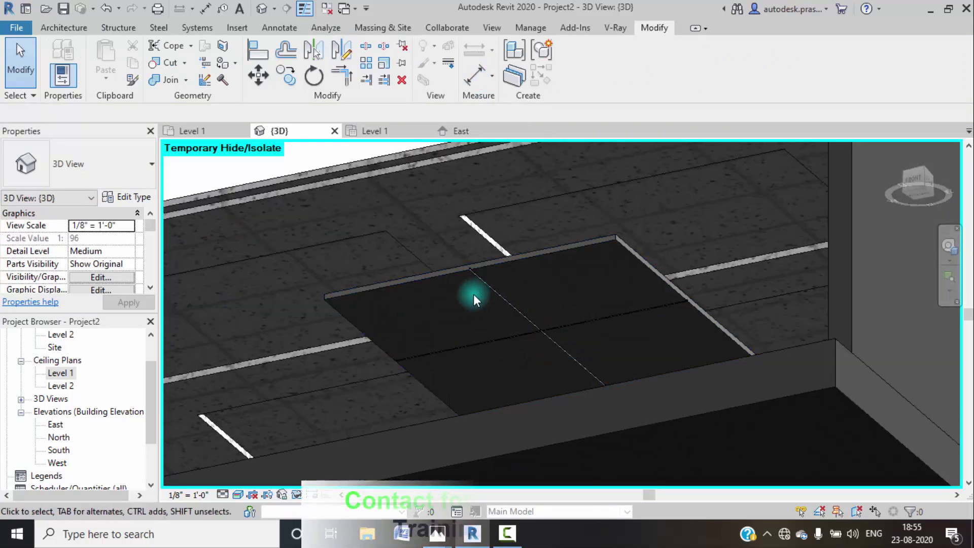
shift+middle_drag(473, 294, 563, 351)
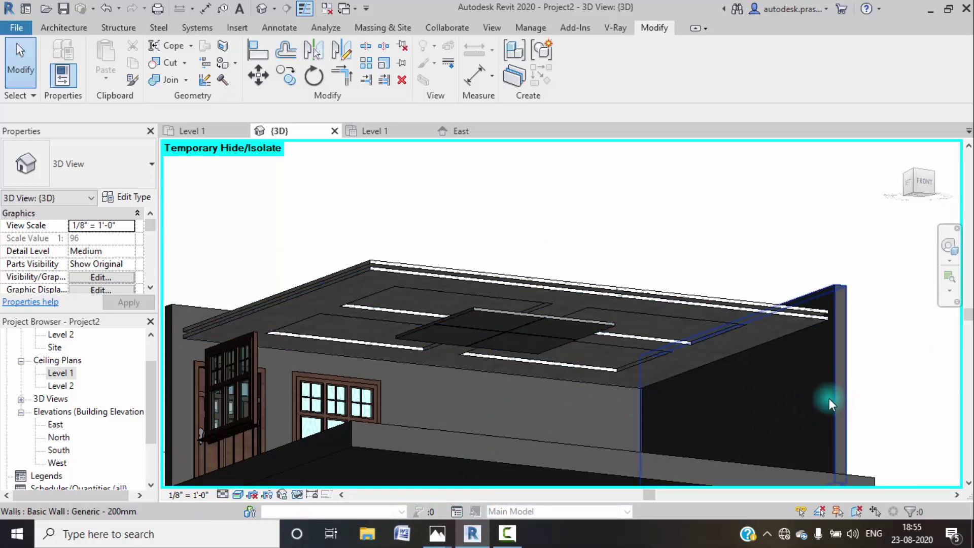
mouse_move(475, 540)
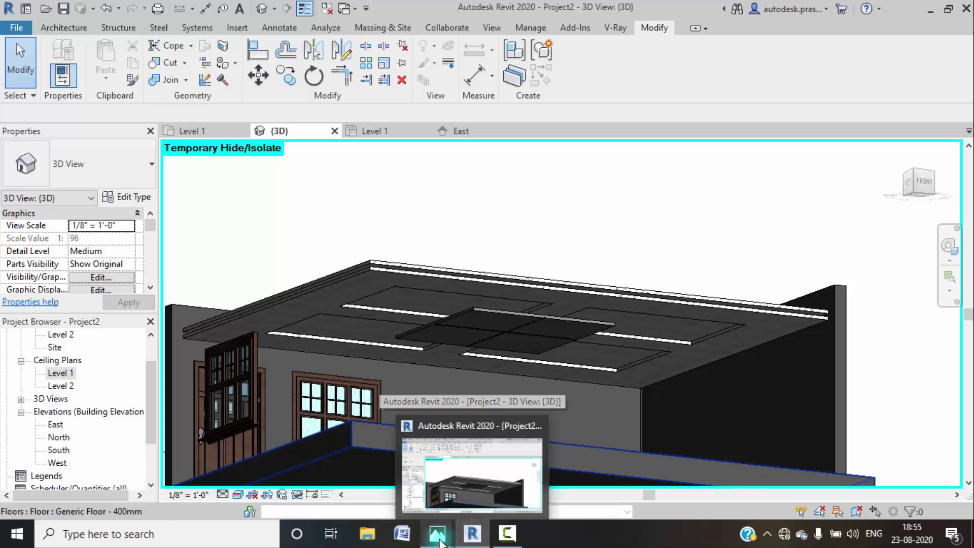
mouse_move(437, 533)
click(206, 474)
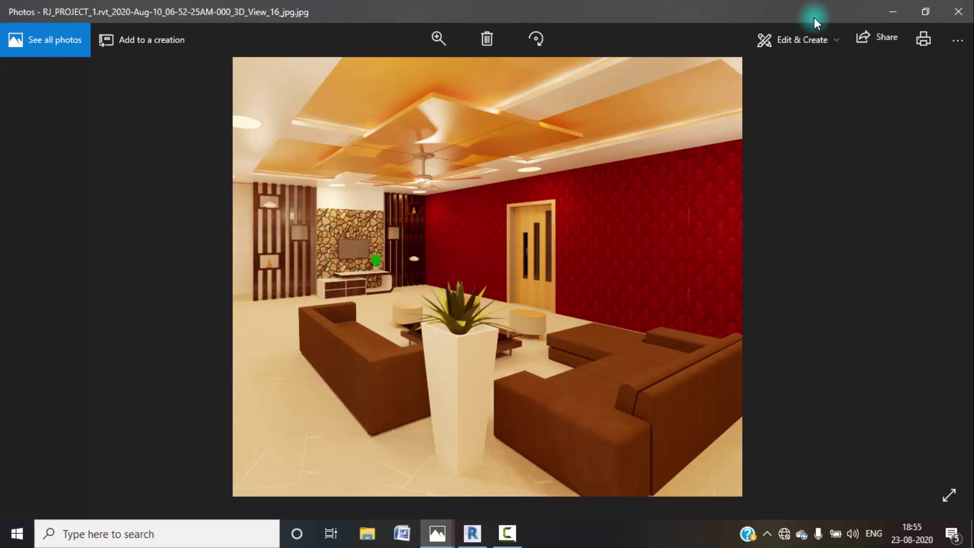
click(892, 12)
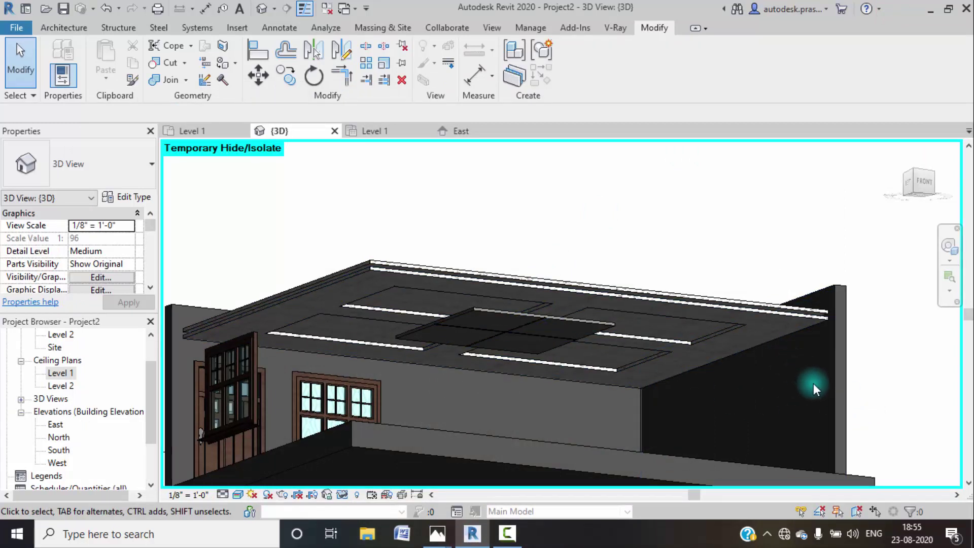
- View the room squarely from the left and delete the 1580x1420mm window in the wall facing the view
scroll(764, 397, down, 2)
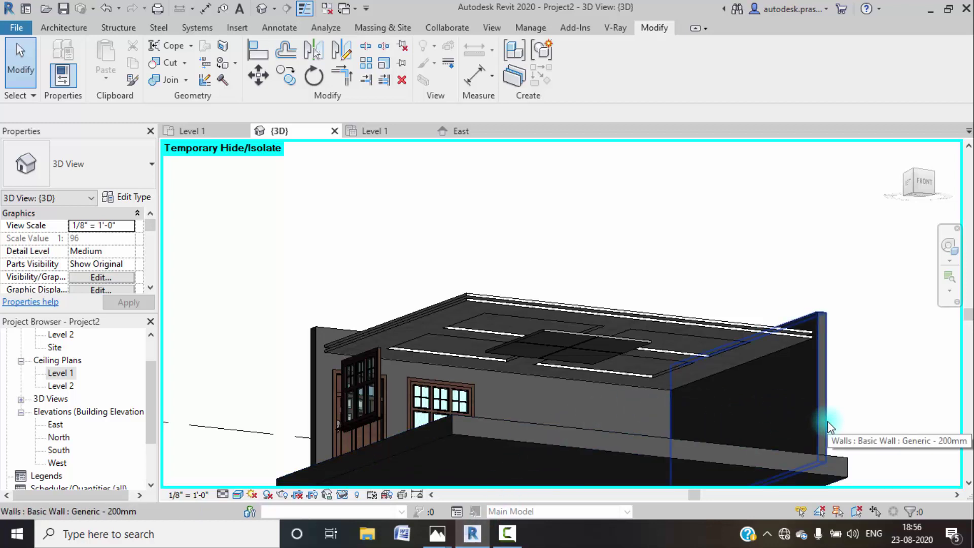
click(908, 183)
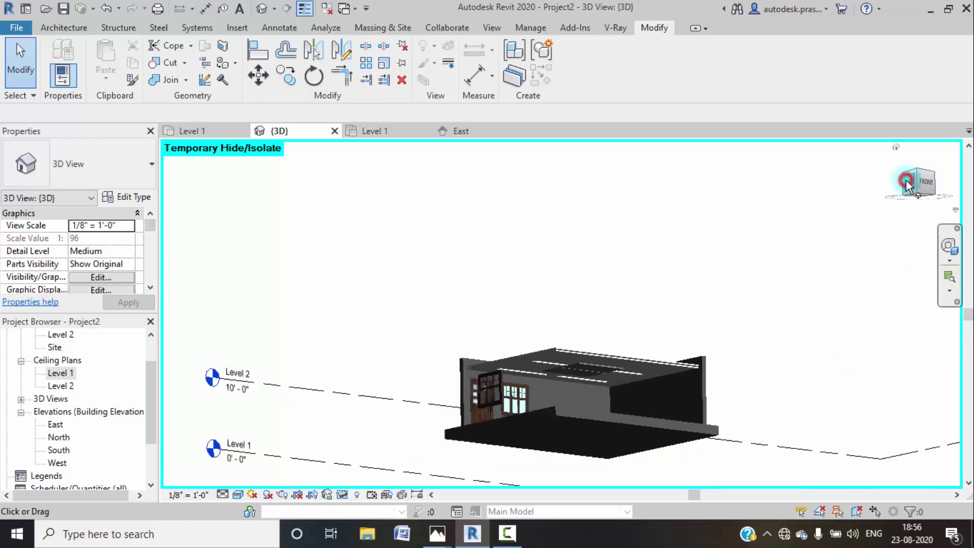
scroll(502, 306, up, 5)
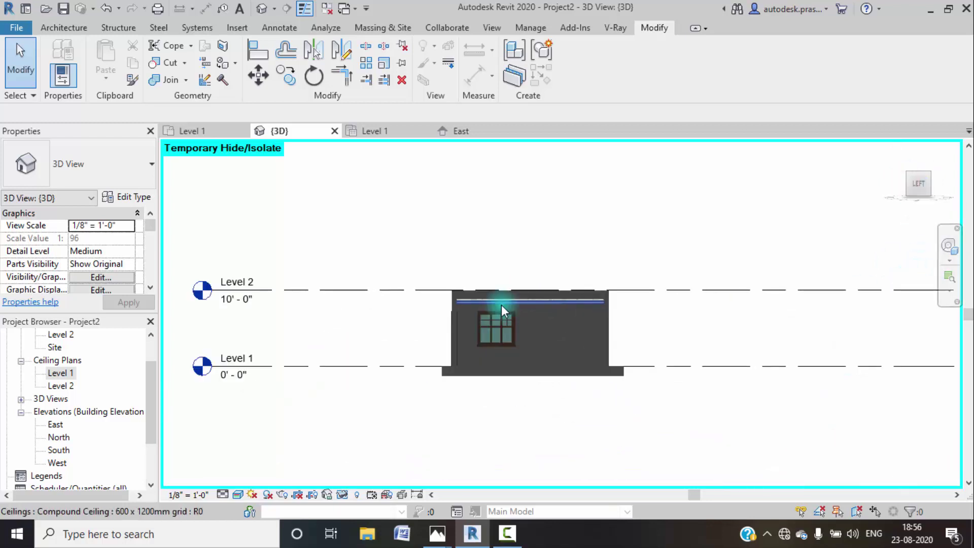
click(509, 328)
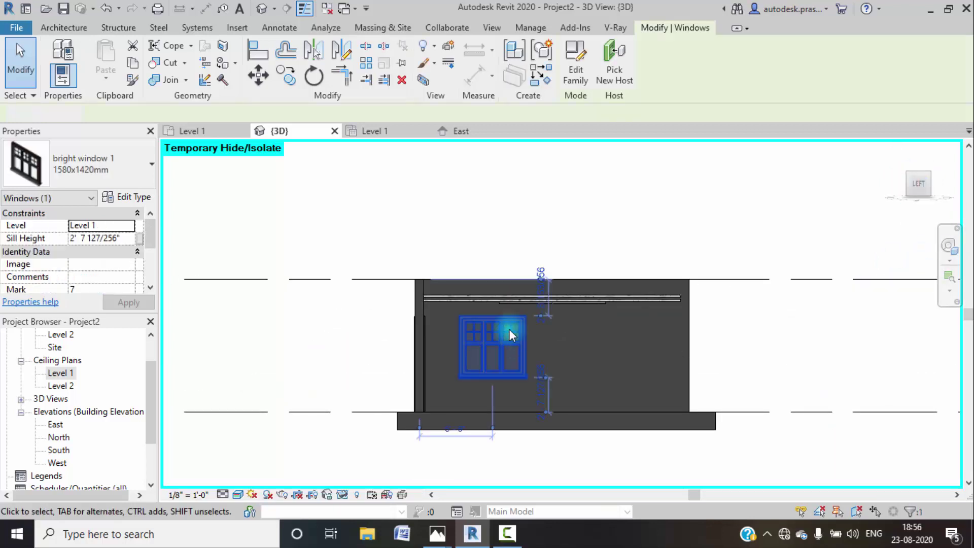
key(Delete)
- Change the 3D view's visual style to an unshaded display that shows only the model's lines
scroll(573, 332, up, 3)
middle_drag(609, 325, 518, 226)
scroll(495, 254, up, 3)
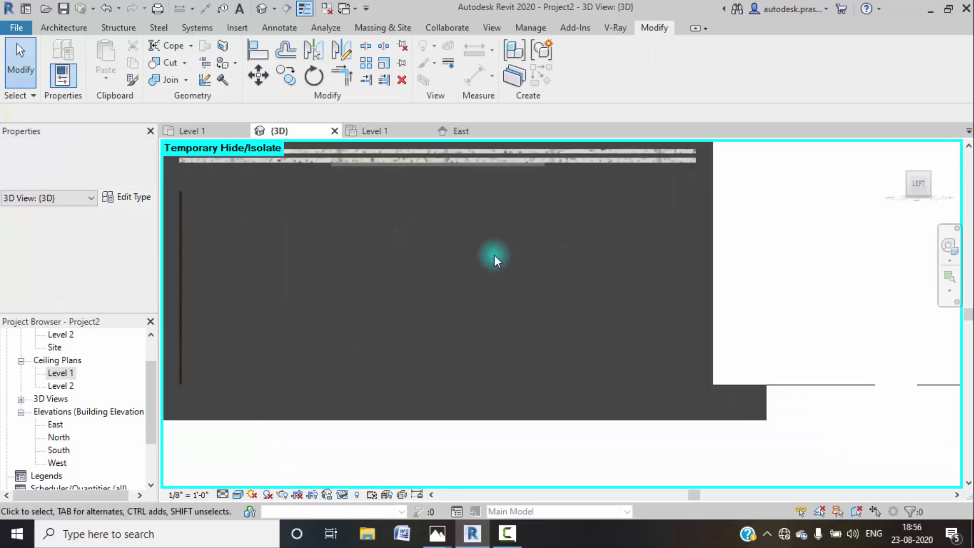
middle_drag(515, 266, 529, 305)
scroll(539, 316, down, 9)
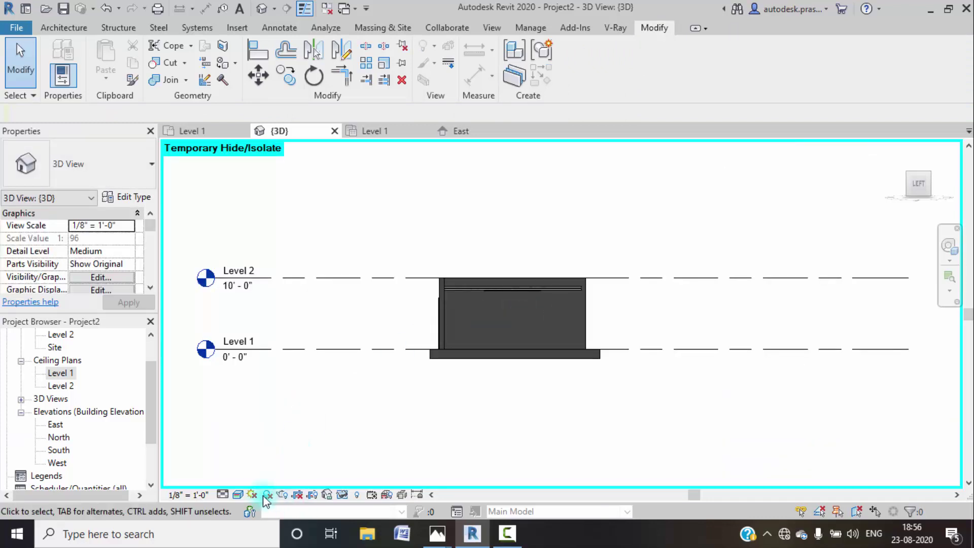
click(238, 494)
click(288, 418)
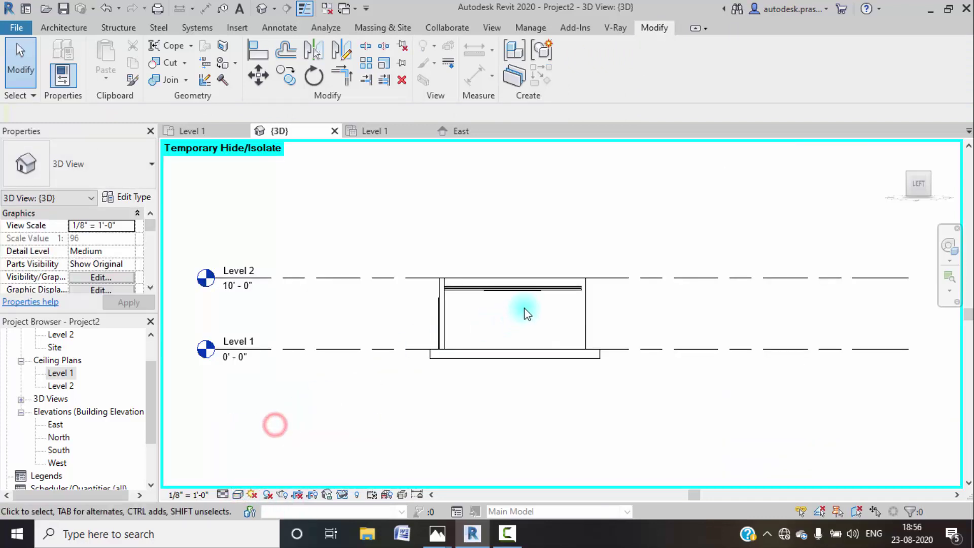
- Examine the slatted panels and stone TV wall in the living-room reference render in Photos, for comparison with the room's side view in Revit
scroll(527, 310, up, 3)
scroll(530, 342, up, 3)
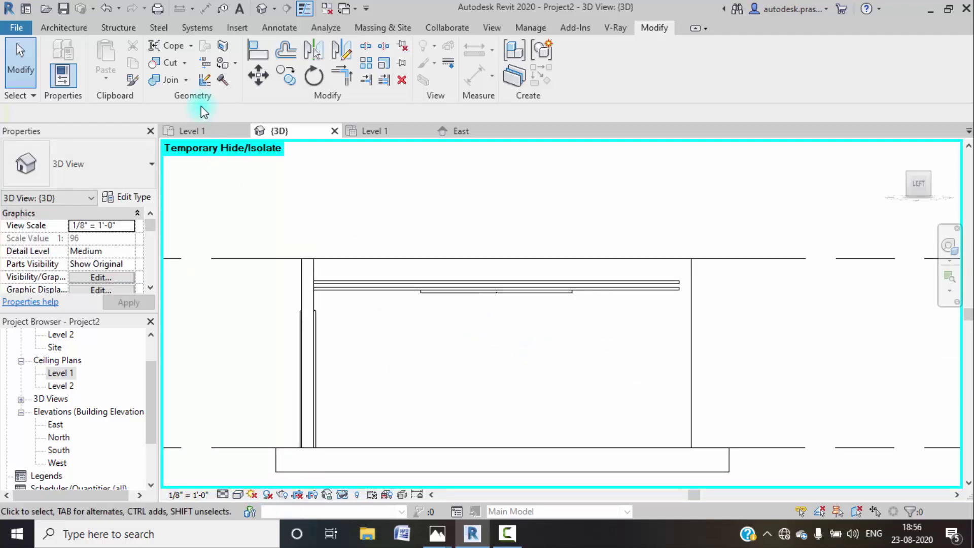
click(64, 28)
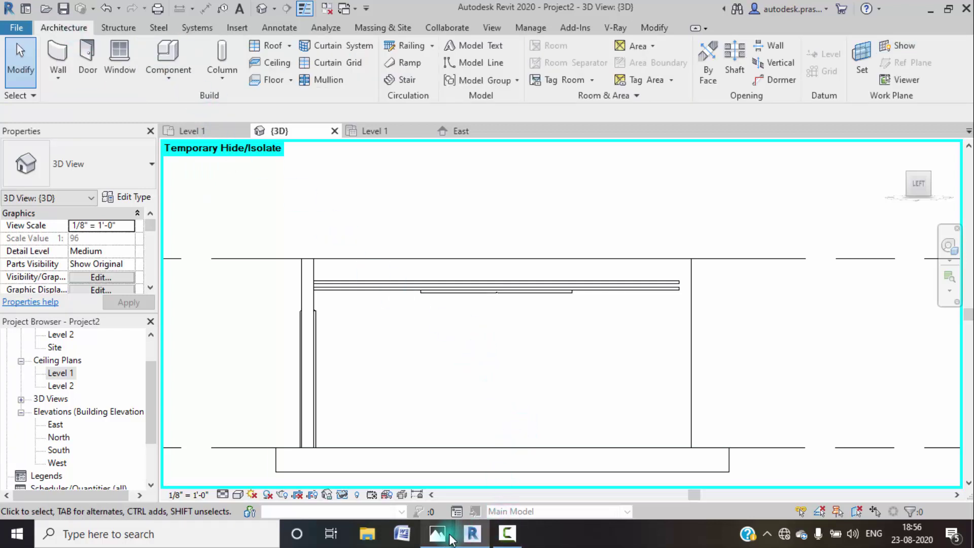
mouse_move(450, 538)
click(373, 472)
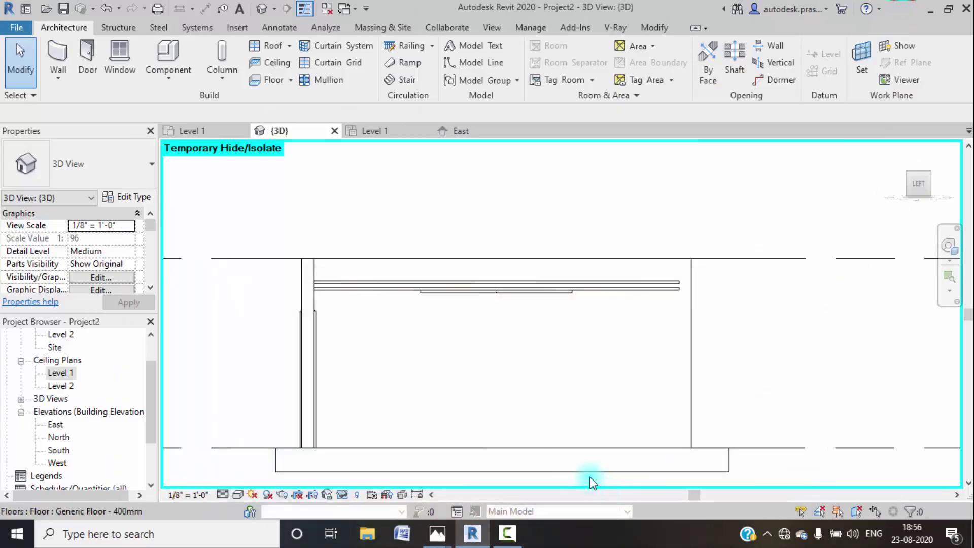
scroll(498, 278, up, 1)
middle_drag(497, 277, 491, 279)
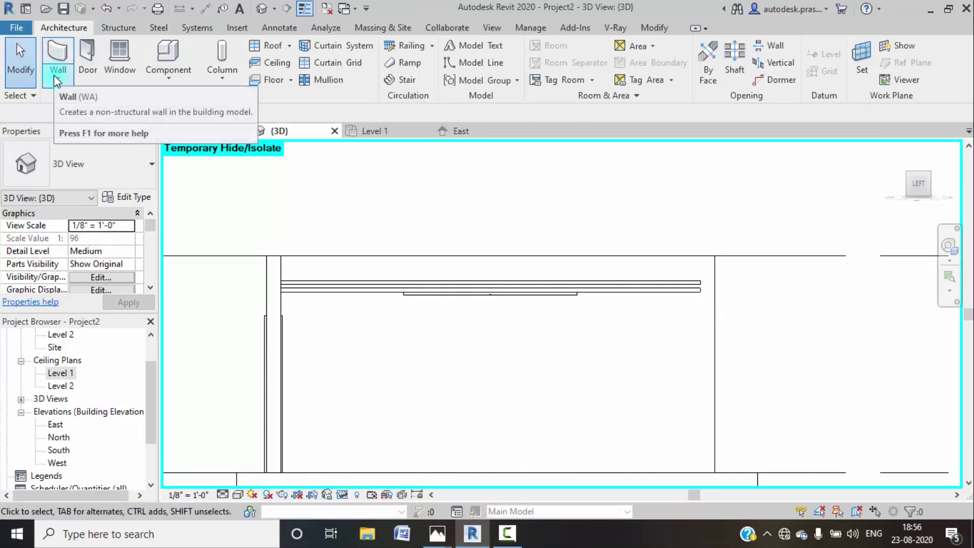
mouse_move(437, 533)
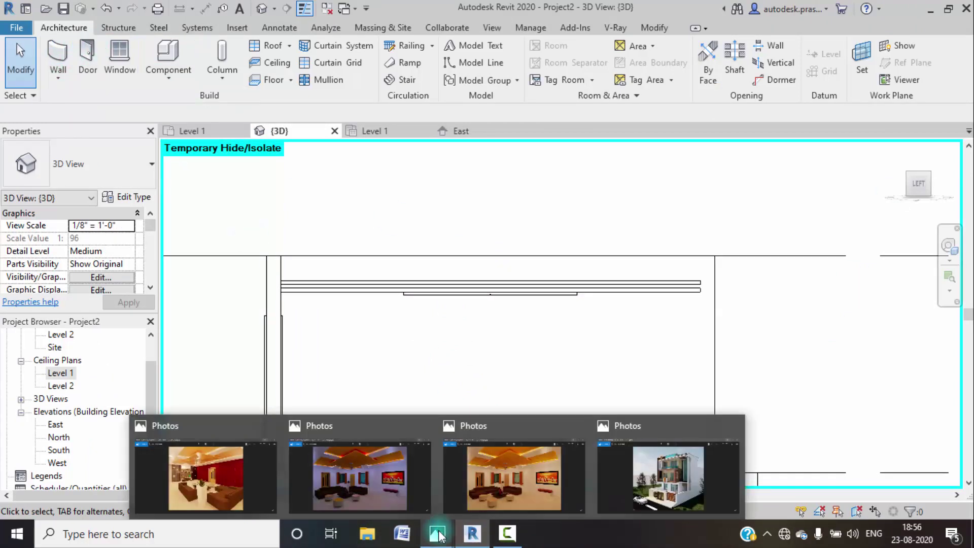
click(206, 476)
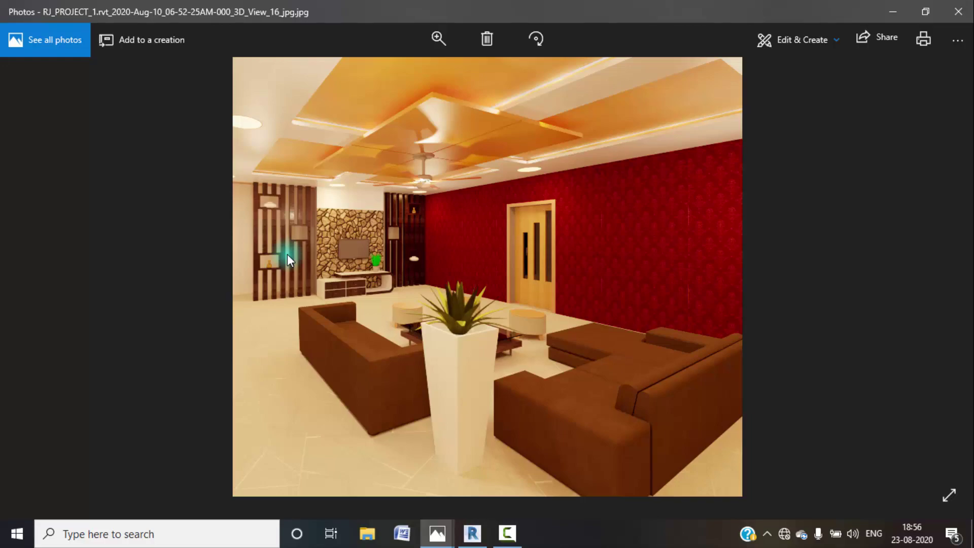
click(886, 10)
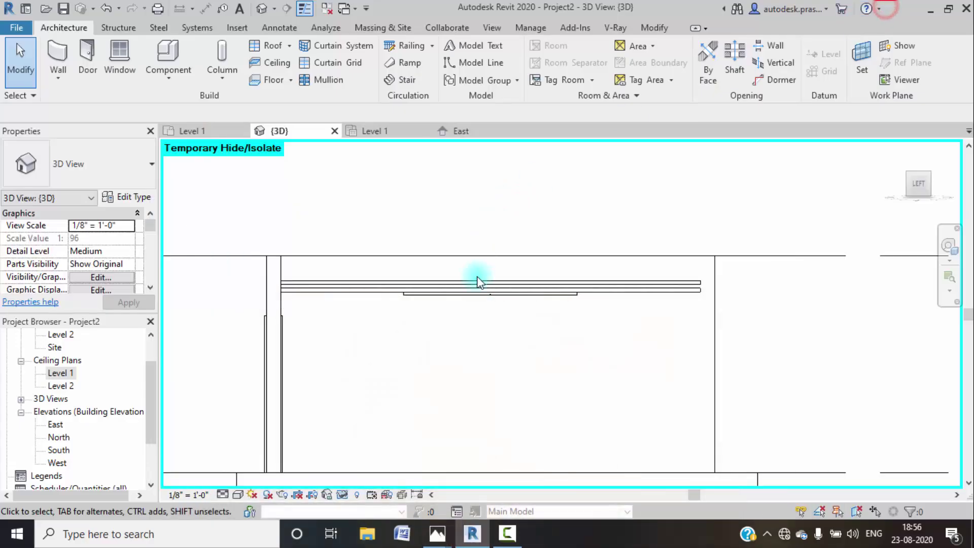
- Create an in-place model in the Generic Models category, accepting the default name
scroll(441, 290, up, 2)
middle_drag(502, 261, 466, 258)
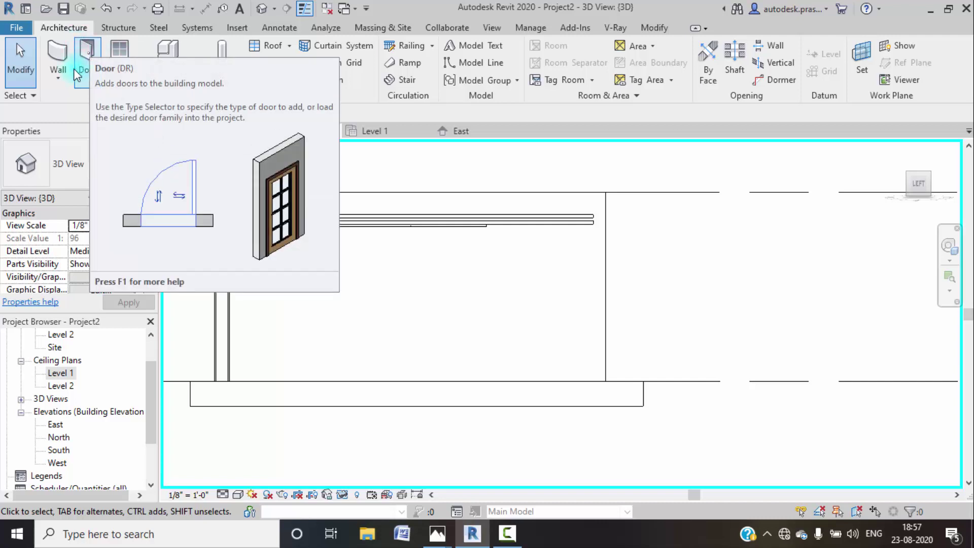
click(169, 63)
click(192, 133)
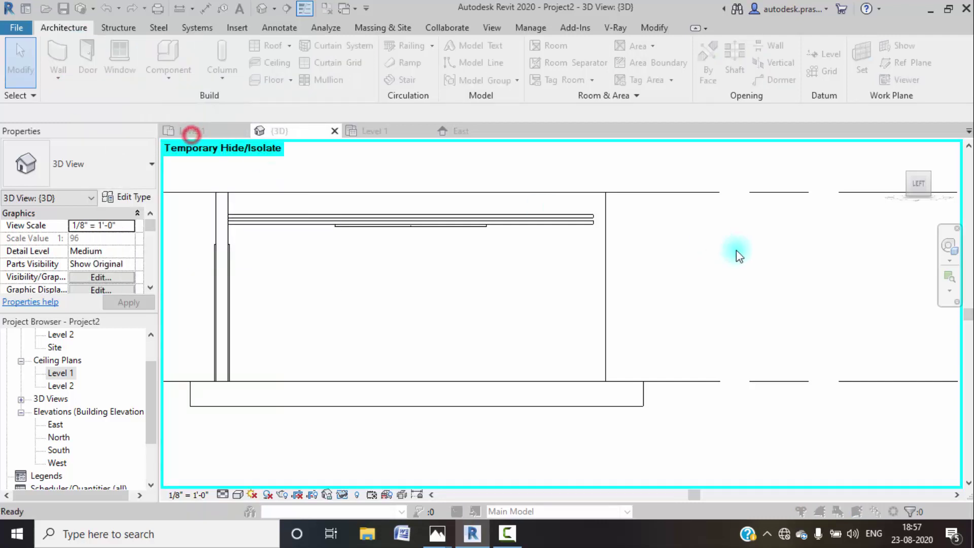
scroll(452, 255, down, 3)
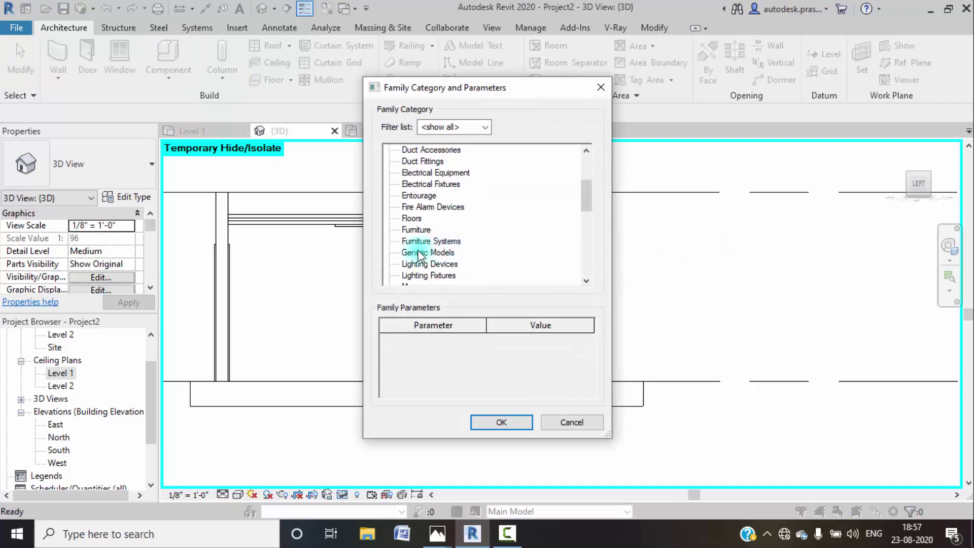
click(418, 253)
click(501, 422)
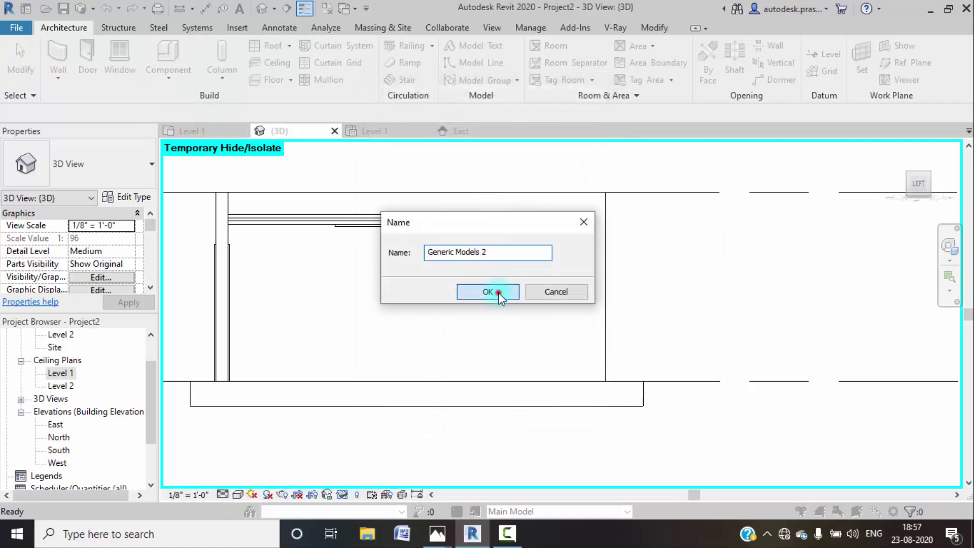
click(499, 293)
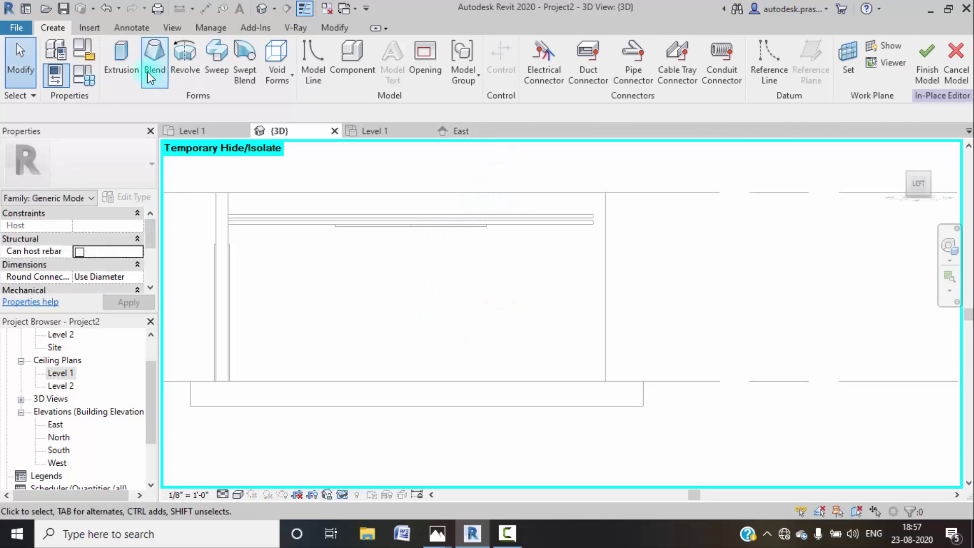
- Set the work plane by picking the Generic - 200mm wall's plane, and display it
click(848, 59)
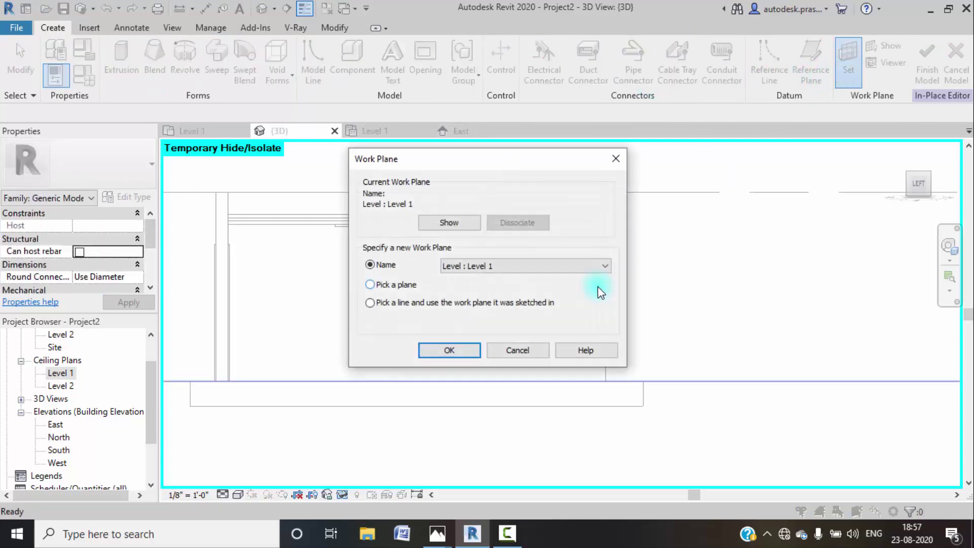
click(458, 350)
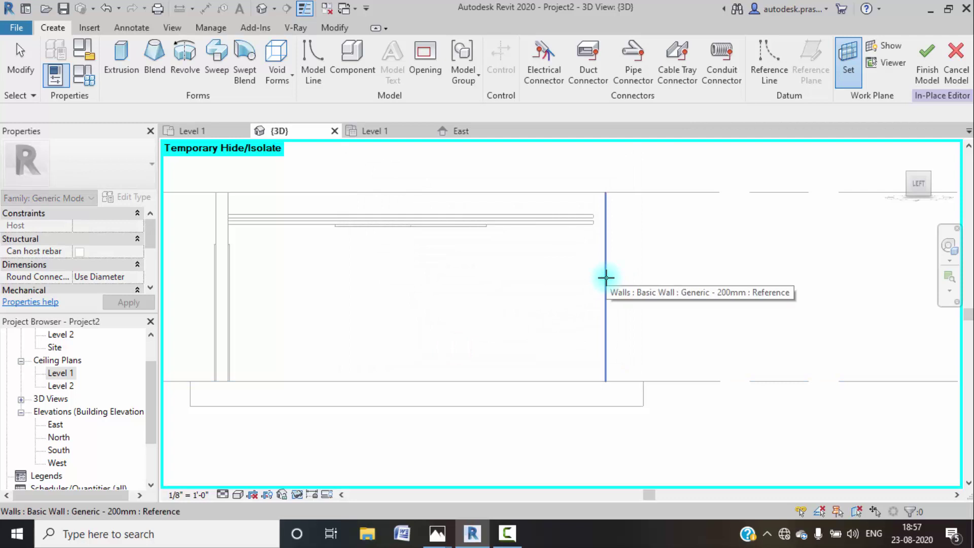
click(606, 276)
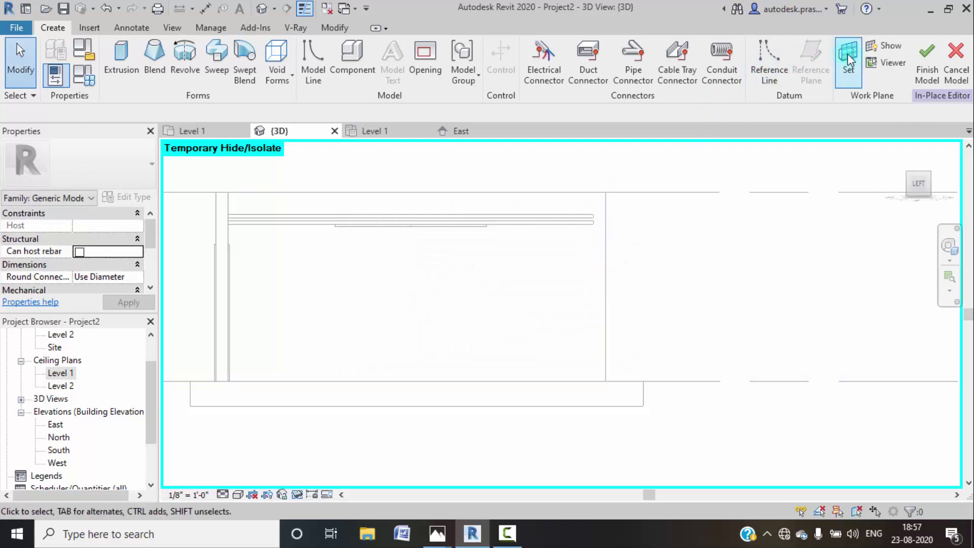
click(887, 46)
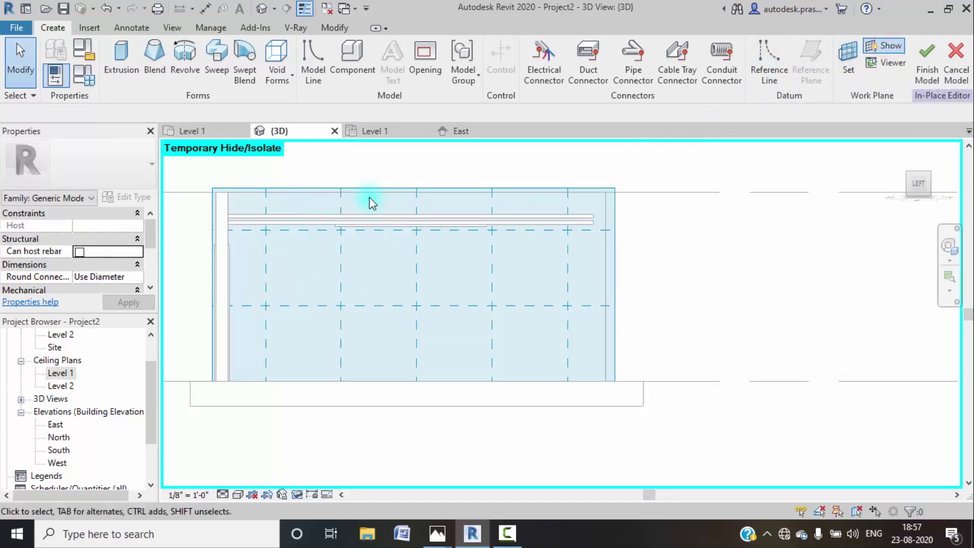
- Start an extrusion sketch with a 5'-0" line along Level 2 from the wall corner and a vertical line down to Level 1
scroll(371, 203, up, 2)
click(121, 64)
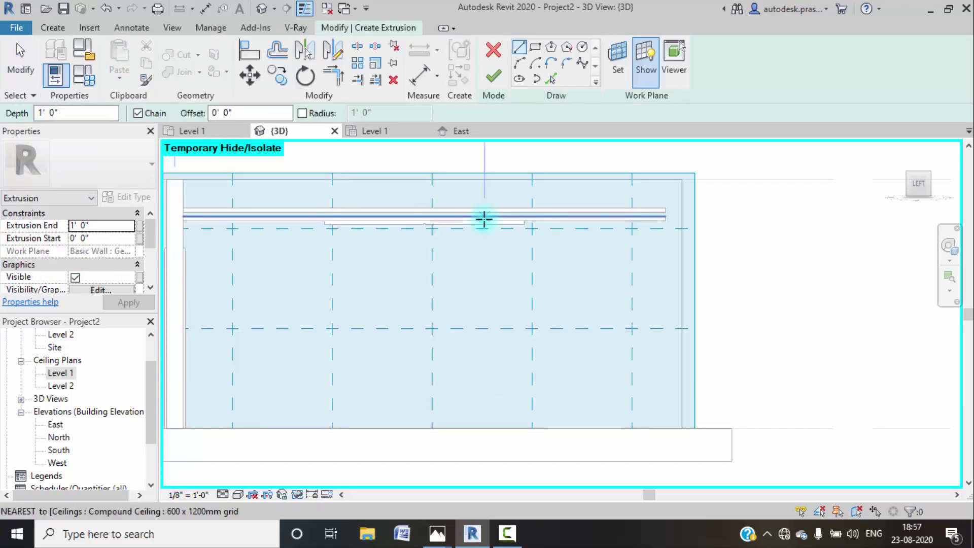
click(681, 179)
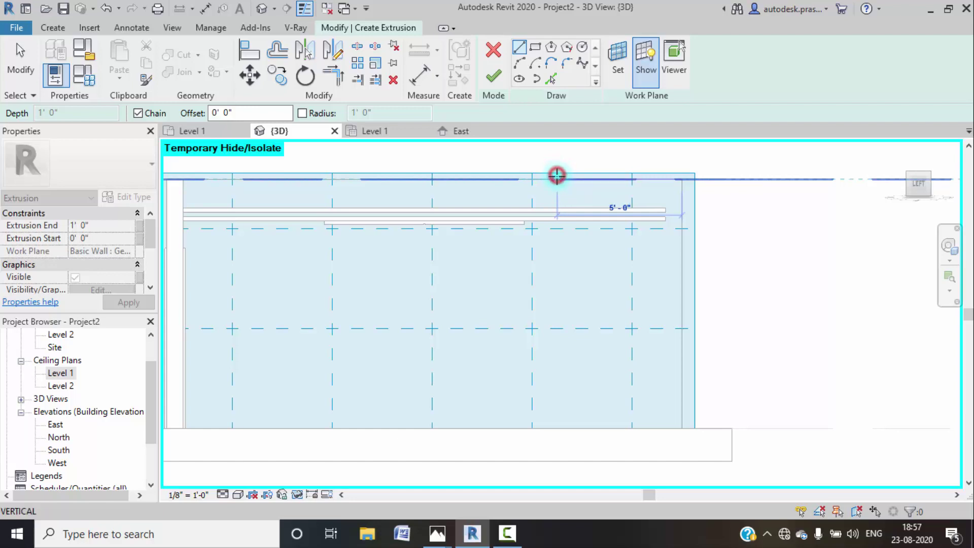
click(556, 177)
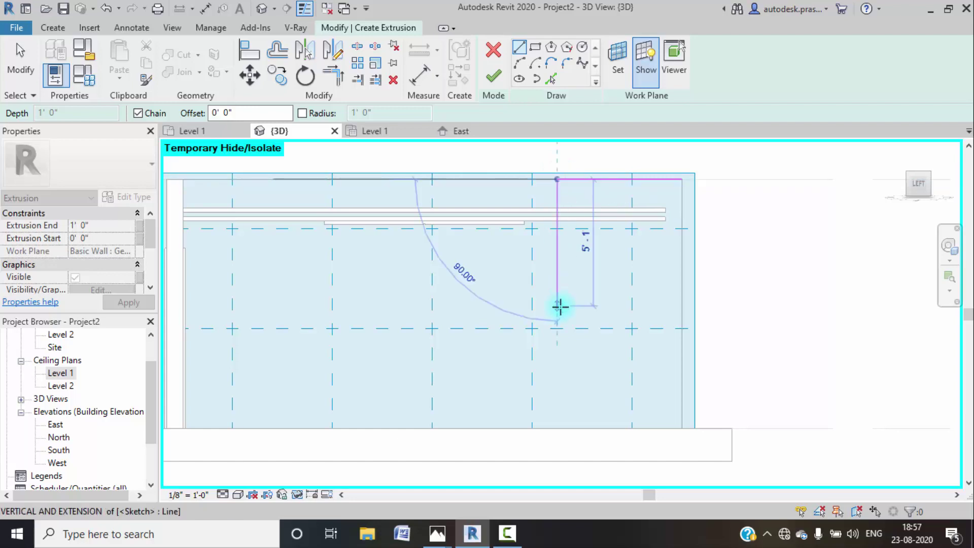
click(556, 426)
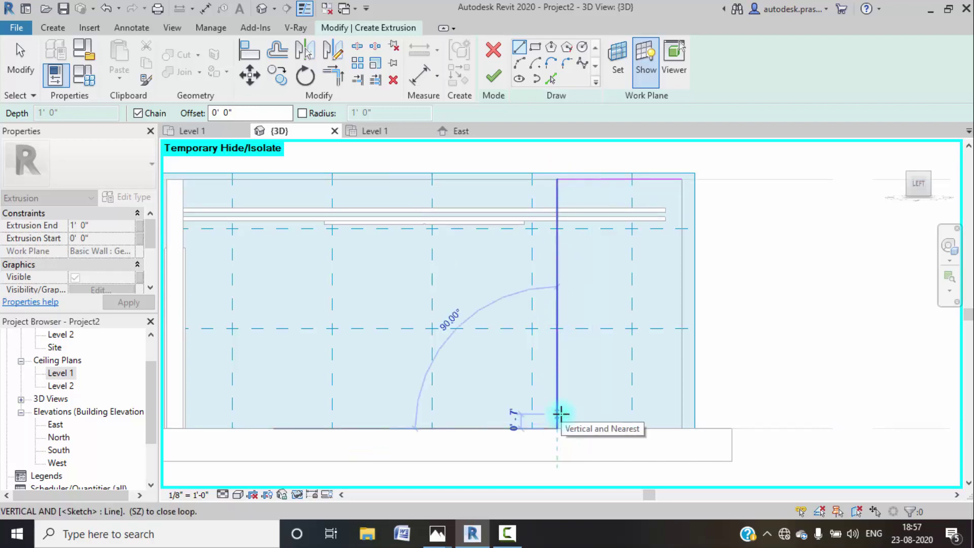
key(Escape)
- Continue the sketch with a 6'-0" line along Level 2 and a second vertical line down to Level 1
click(556, 179)
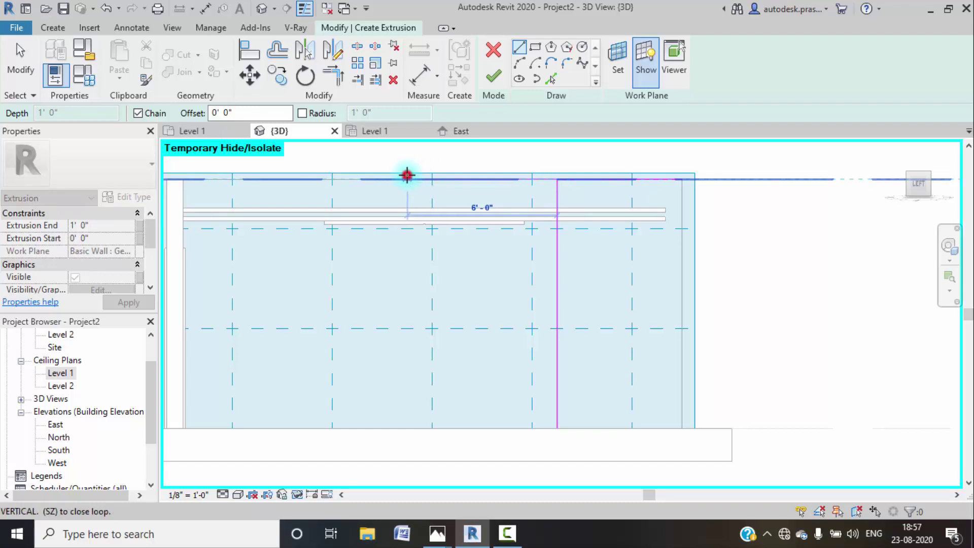
click(407, 176)
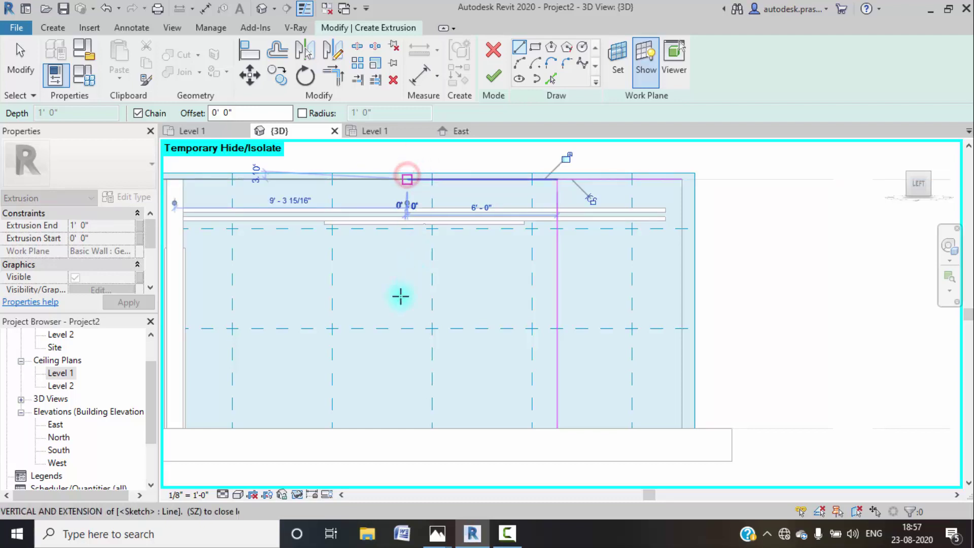
click(407, 428)
key(Escape)
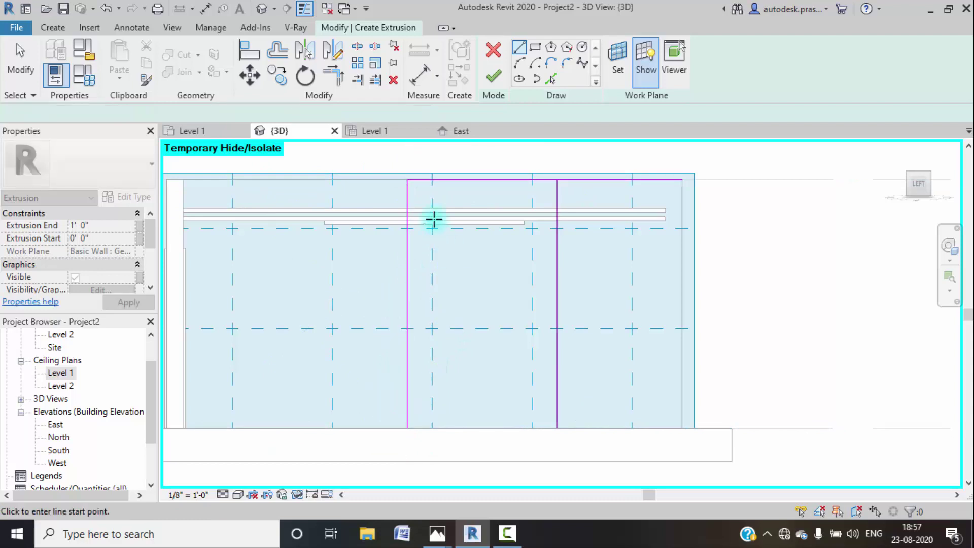
- Add a further 5'-0" line along Level 2 and a third vertical line down to Level 1, and finish line drawing
click(407, 179)
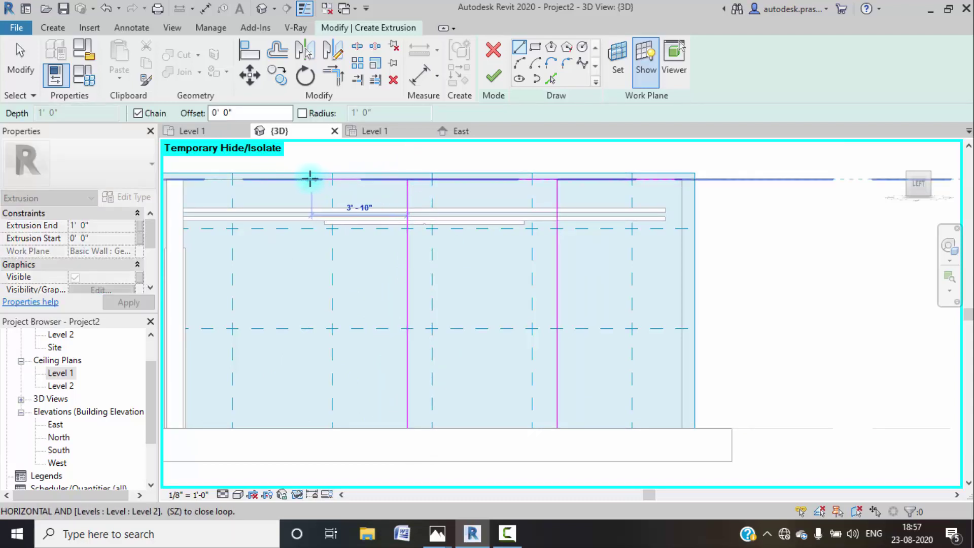
click(282, 178)
click(276, 428)
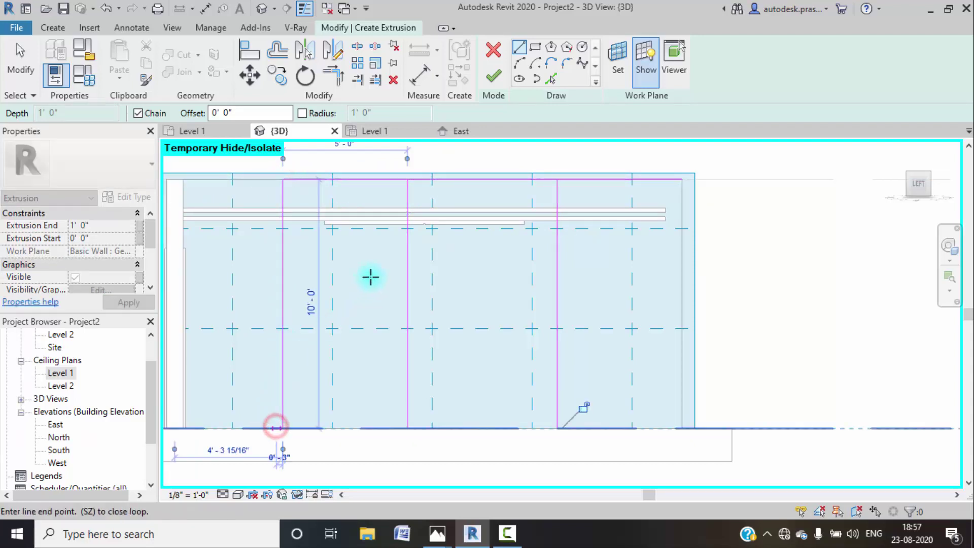
key(Escape)
key(Escape)
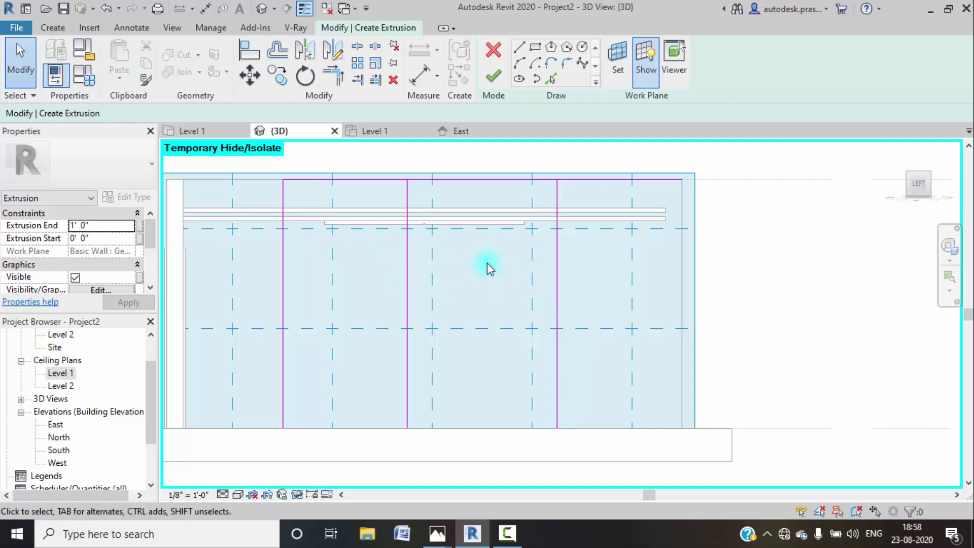
- After consulting the TV wall render in Photos, draw a horizontal line 2'-0" below Level 2 across the 6'-0" middle bay and another along Level 1
middle_drag(488, 266, 483, 271)
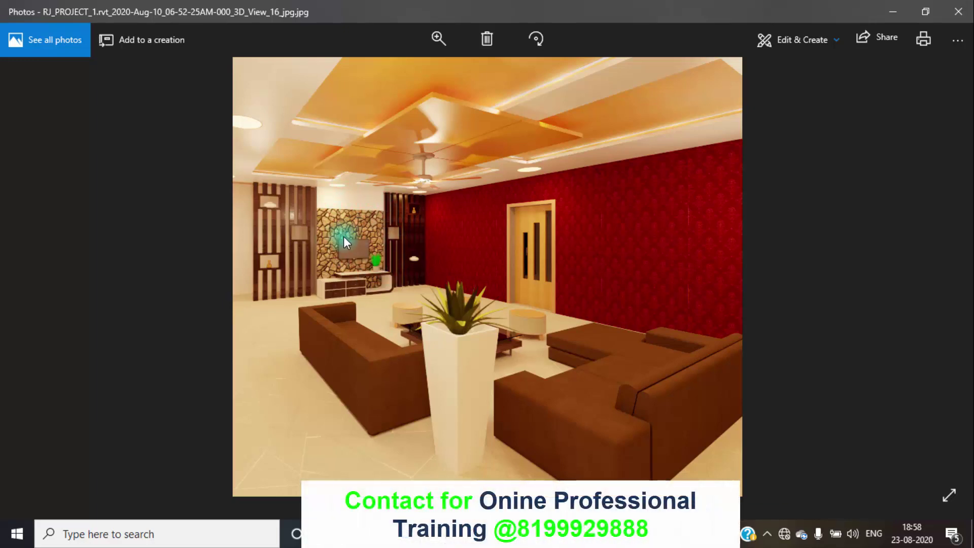
click(892, 9)
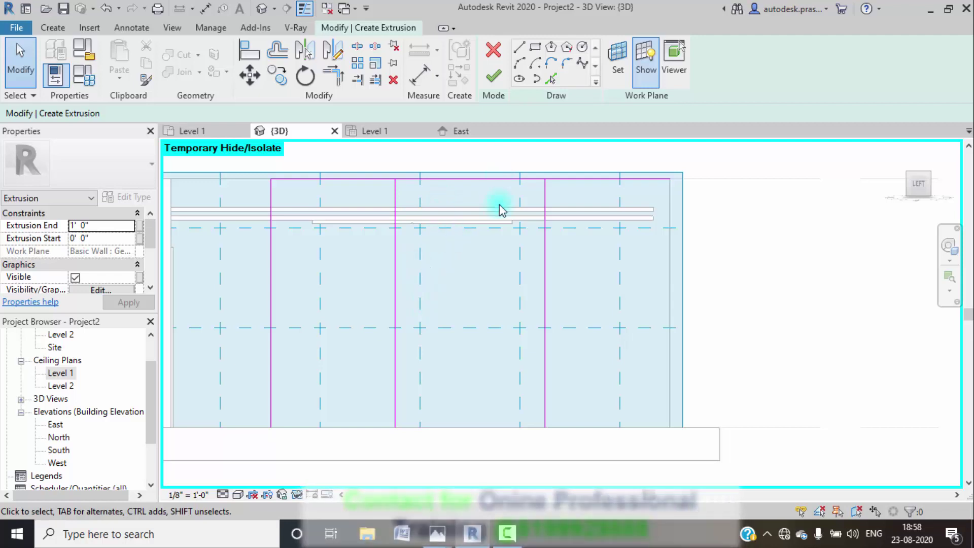
mouse_move(441, 539)
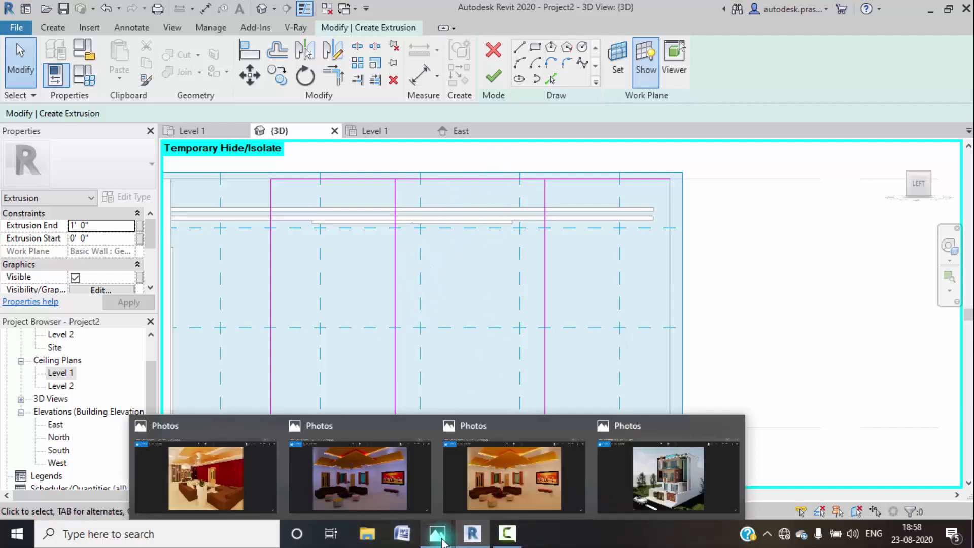
click(263, 498)
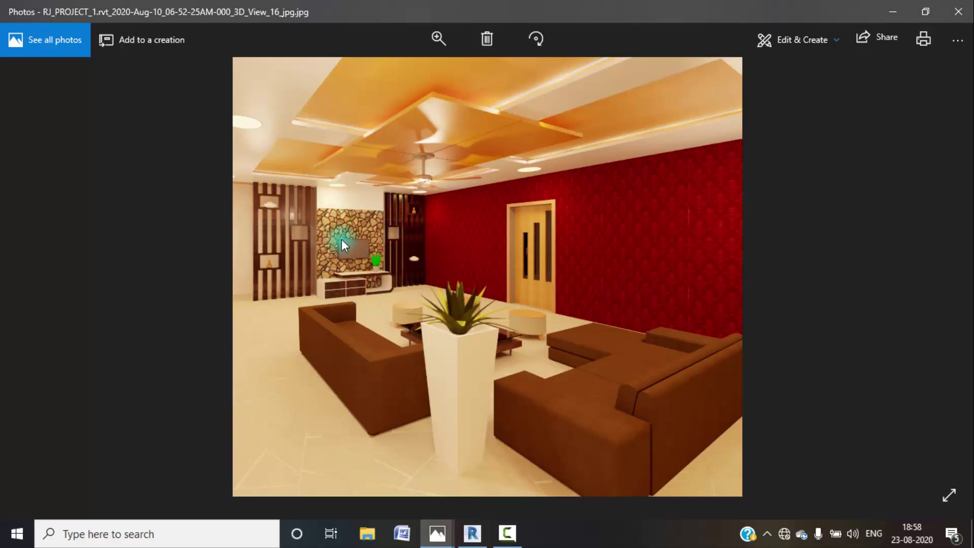
click(885, 11)
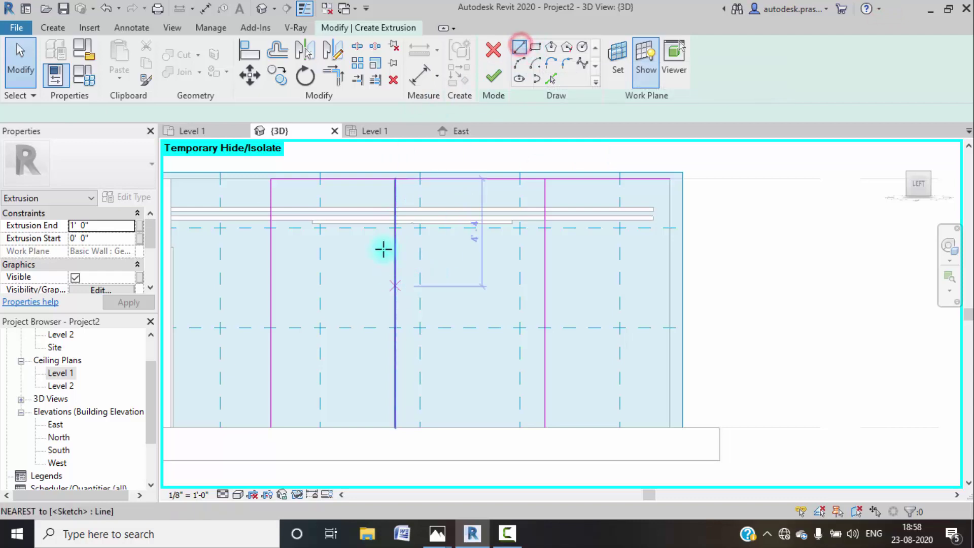
click(393, 228)
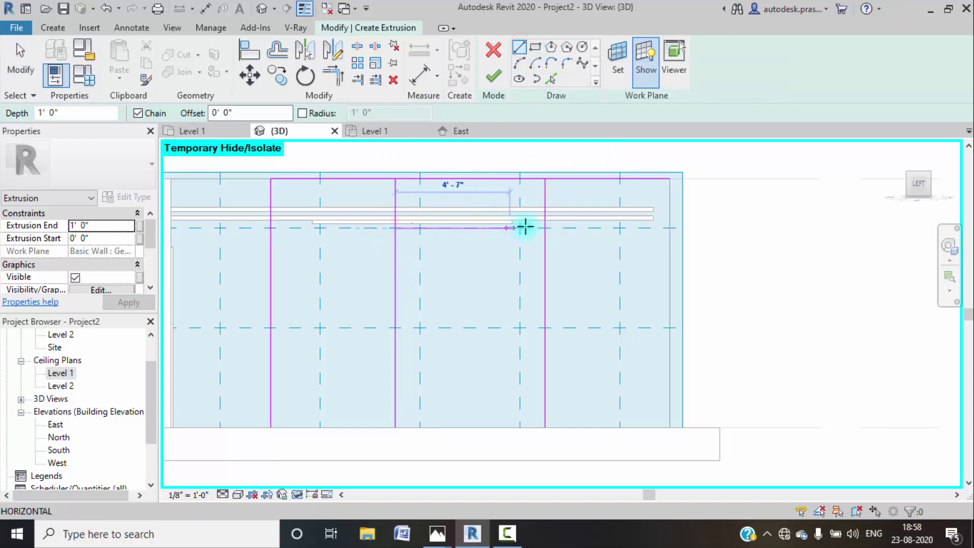
click(544, 227)
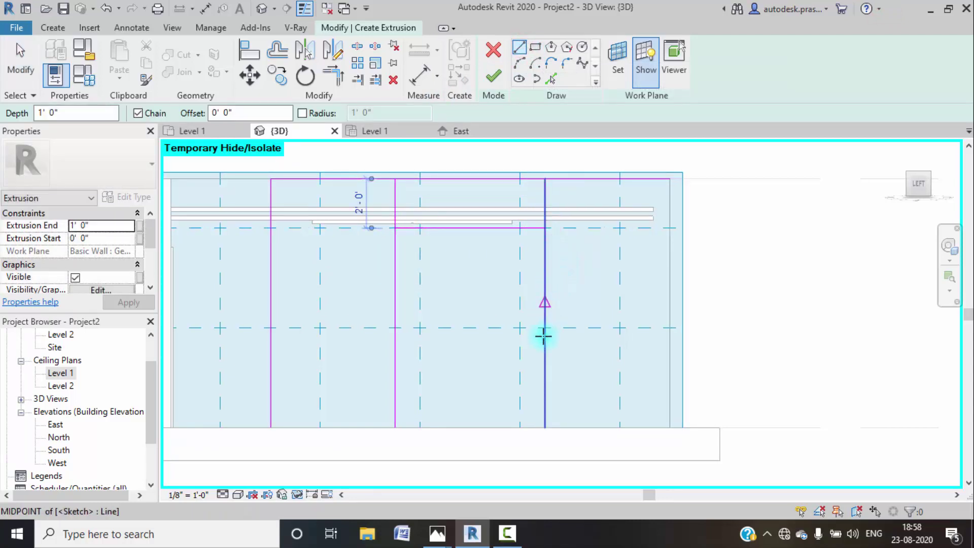
click(392, 428)
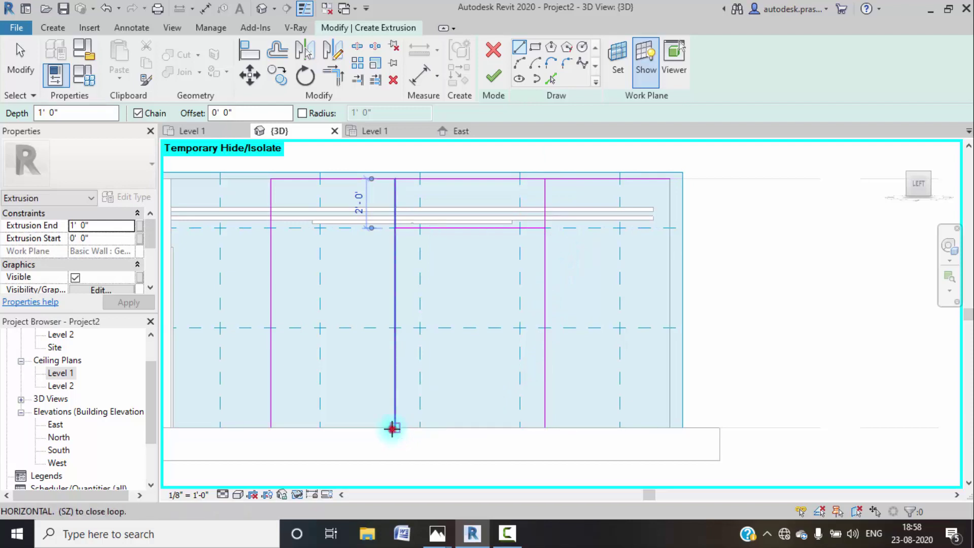
click(544, 425)
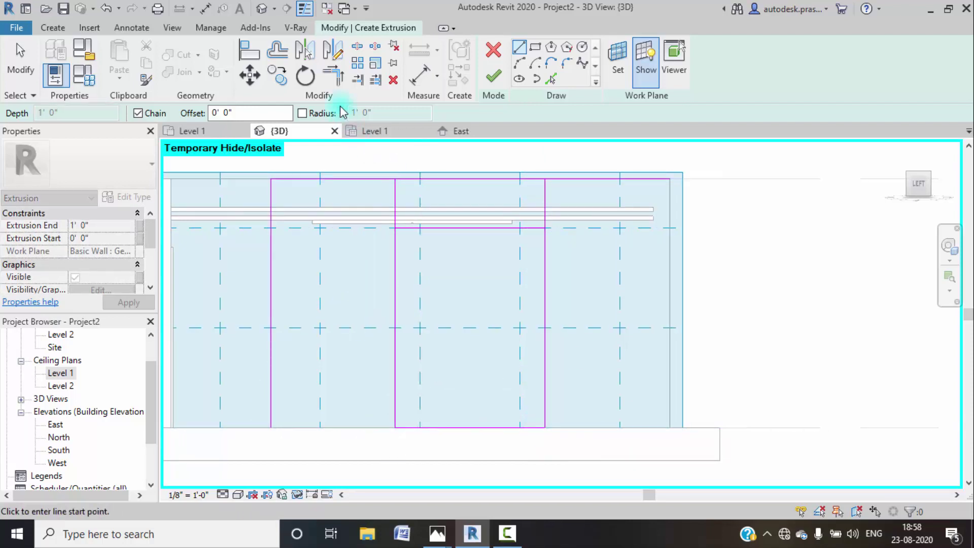
- Trim the line 2'-0" below Level 2 and the middle bay's two vertical sides into clean upper corners
click(333, 75)
click(393, 236)
click(413, 233)
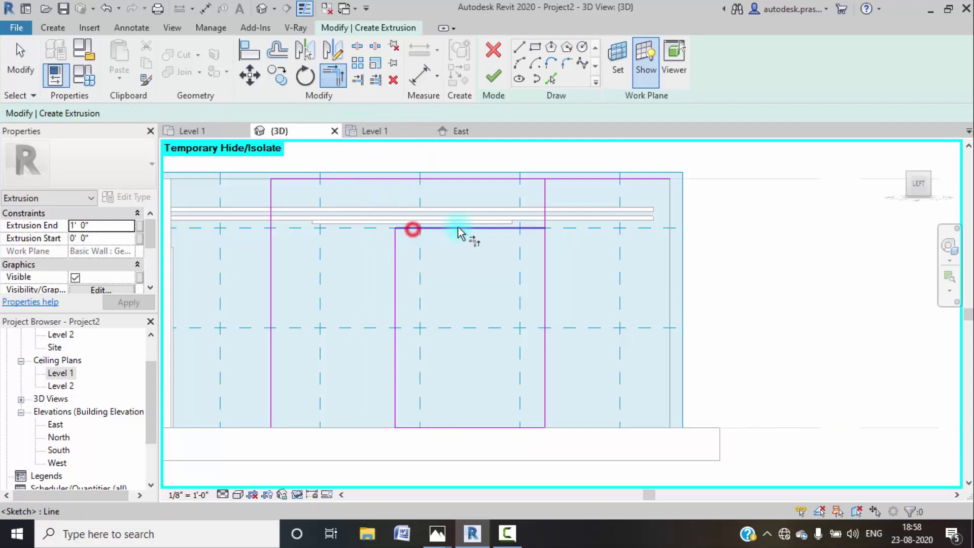
click(497, 227)
click(541, 258)
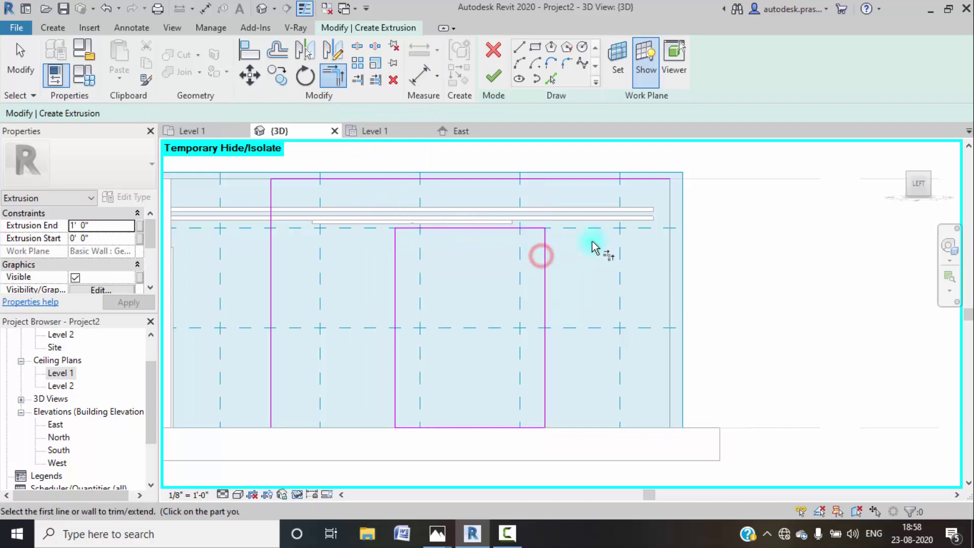
- Delete the leftover sketch lines along Level 2 and the left bay's outer vertical, keeping only the closed middle rectangle
middle_drag(558, 338, 520, 334)
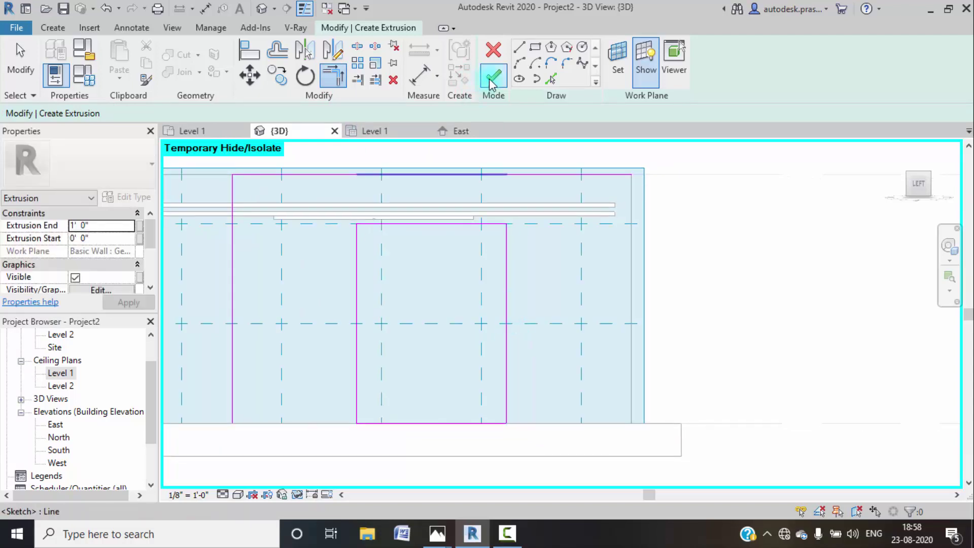
key(Escape)
click(465, 176)
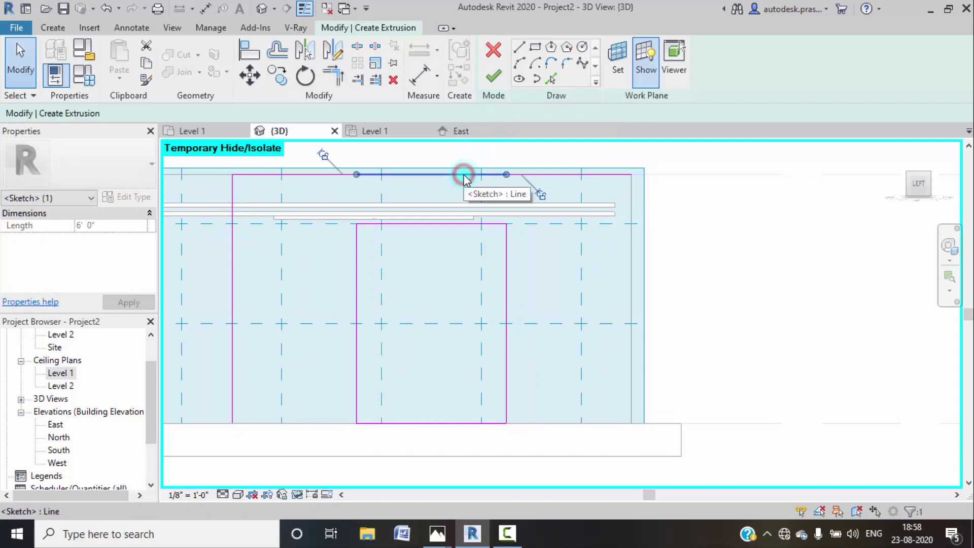
key(Delete)
click(535, 176)
key(Delete)
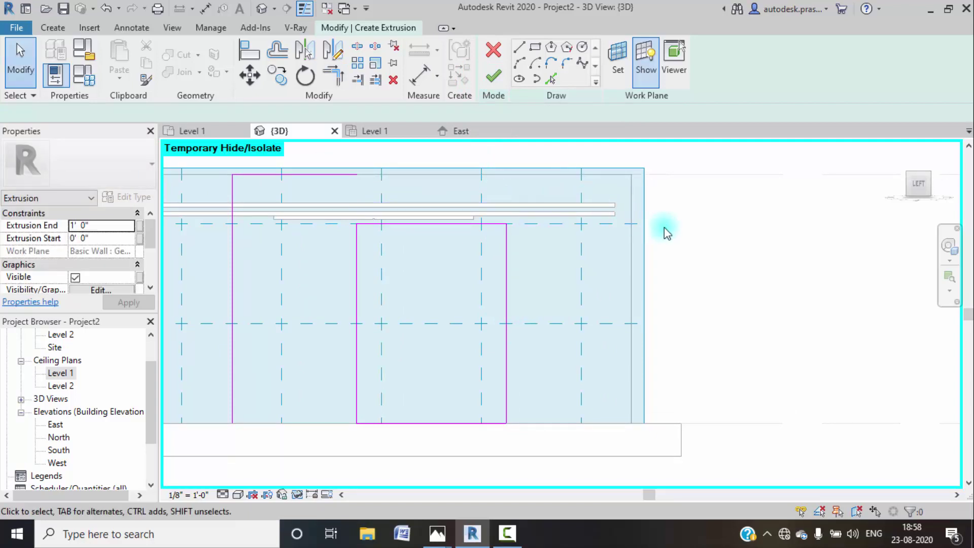
click(232, 273)
key(Delete)
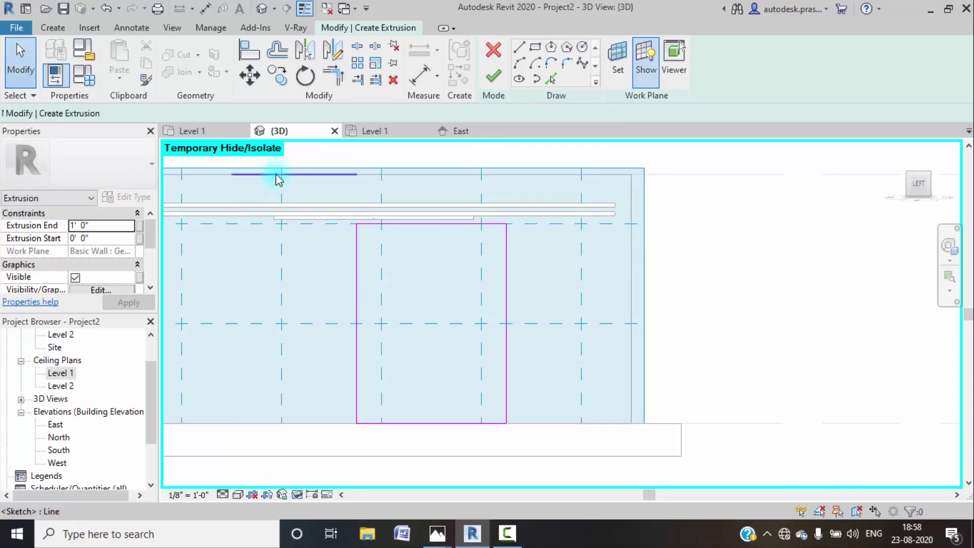
click(276, 174)
key(Delete)
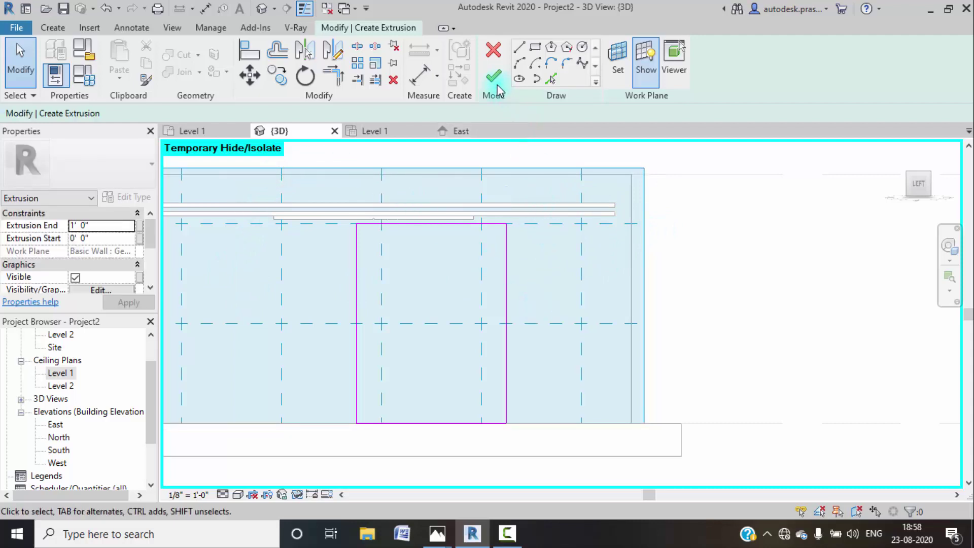
- Finish the middle panel extrusion and set its depth to 3"
click(493, 76)
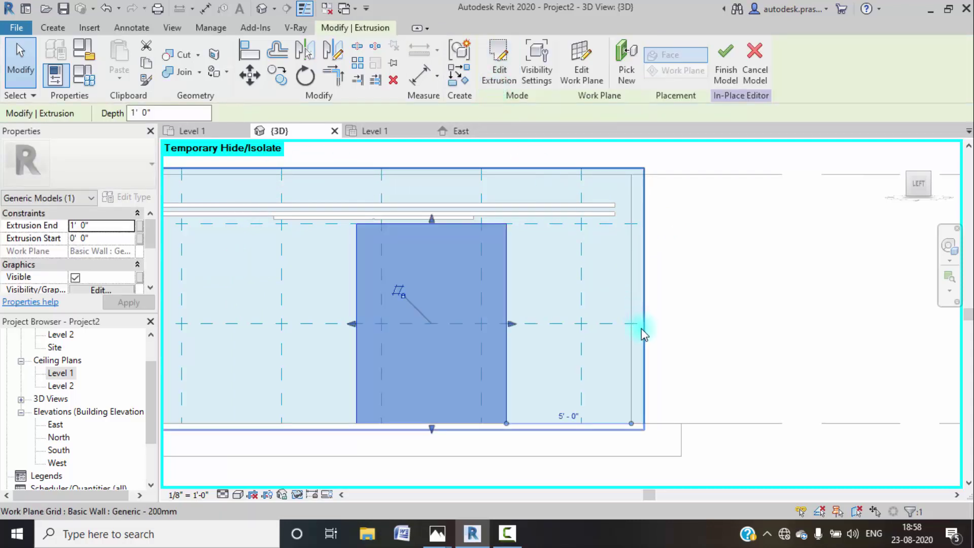
middle_drag(639, 330, 490, 370)
key(alt)
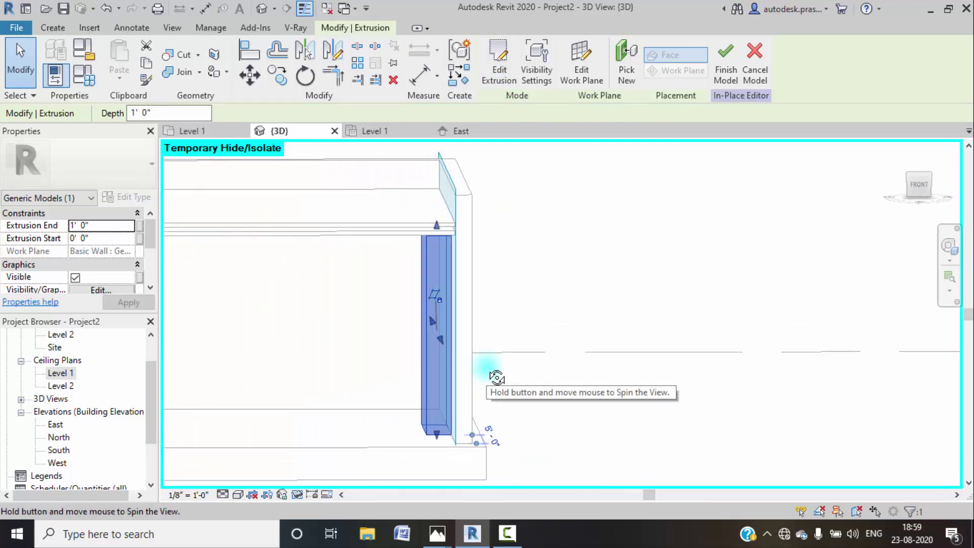
click(160, 109)
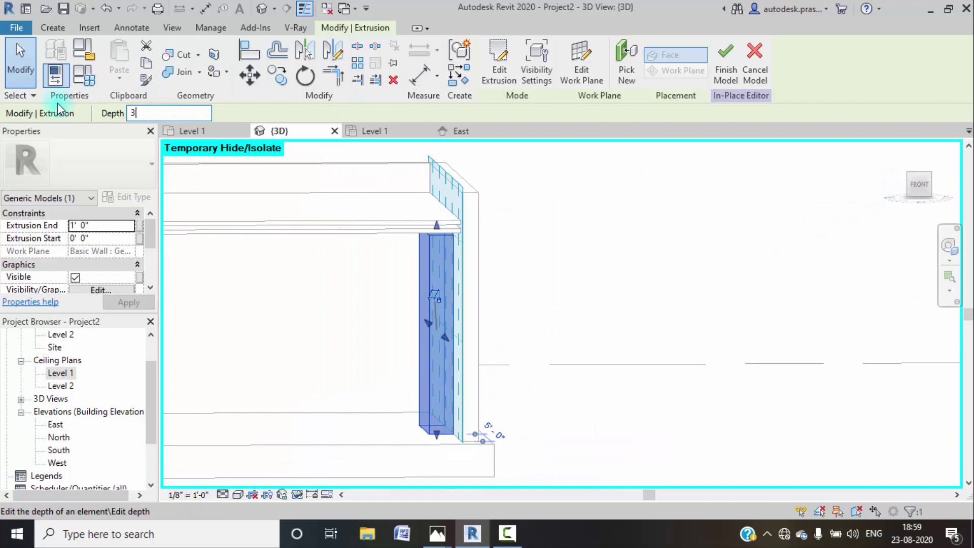
key(Return)
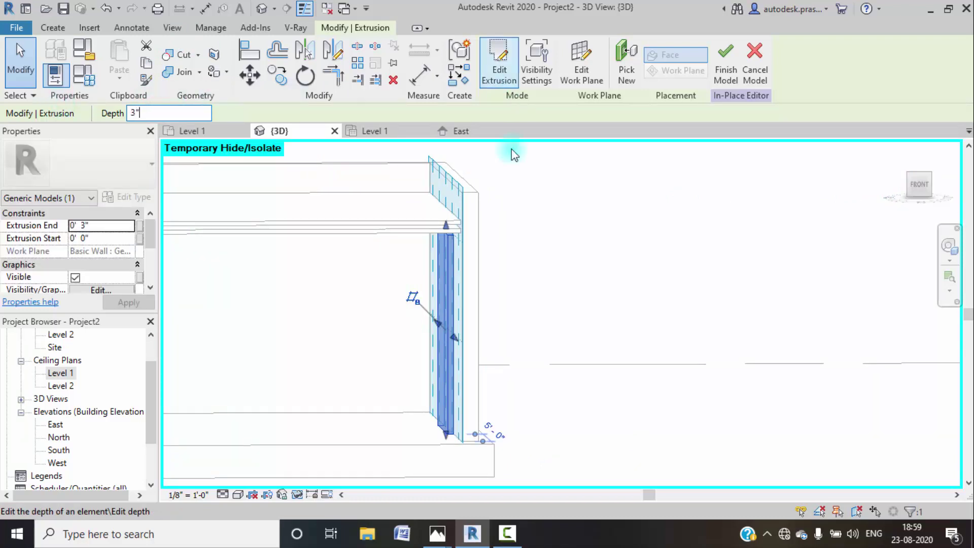
- After consulting the TV wall render in Photos, start a new extrusion with the middle panel's face as its displayed work plane
shift+middle_drag(579, 306, 726, 310)
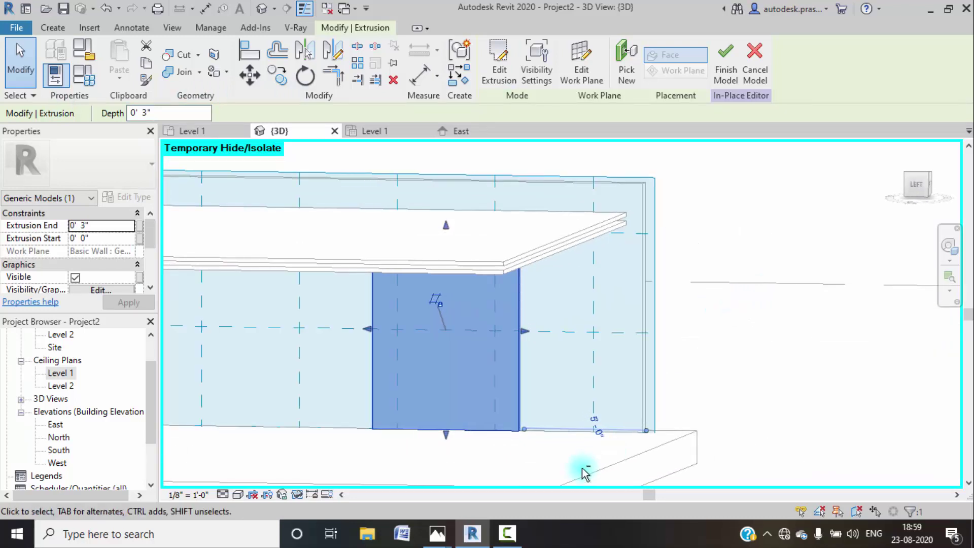
mouse_move(436, 539)
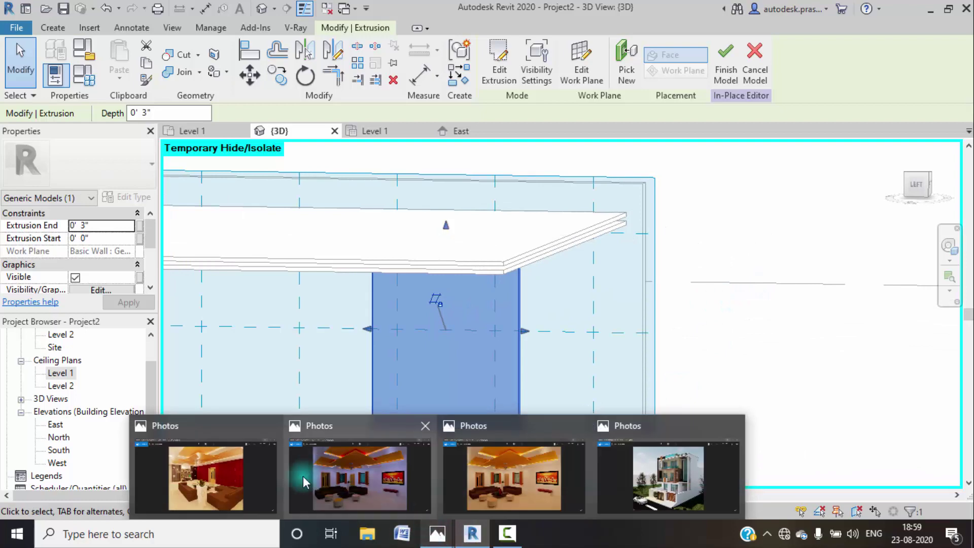
click(307, 456)
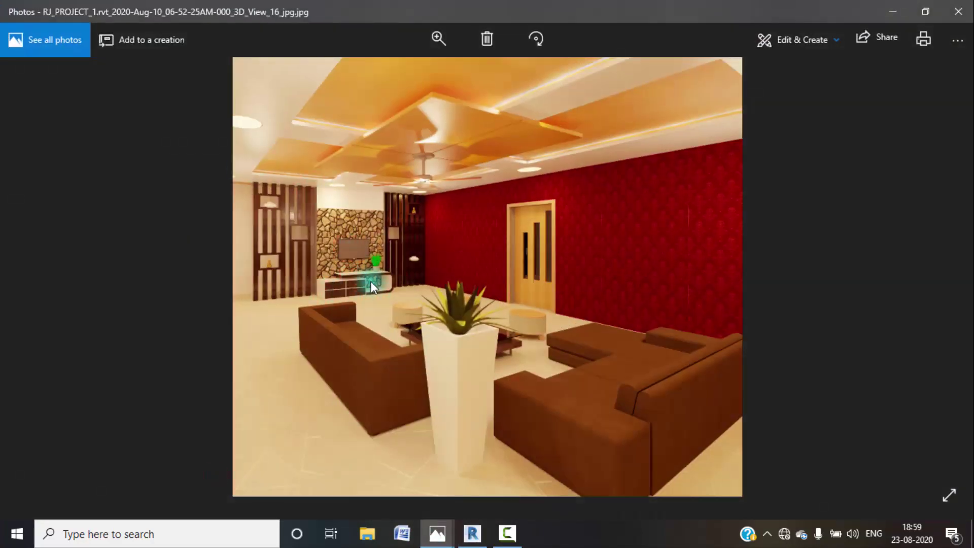
click(896, 11)
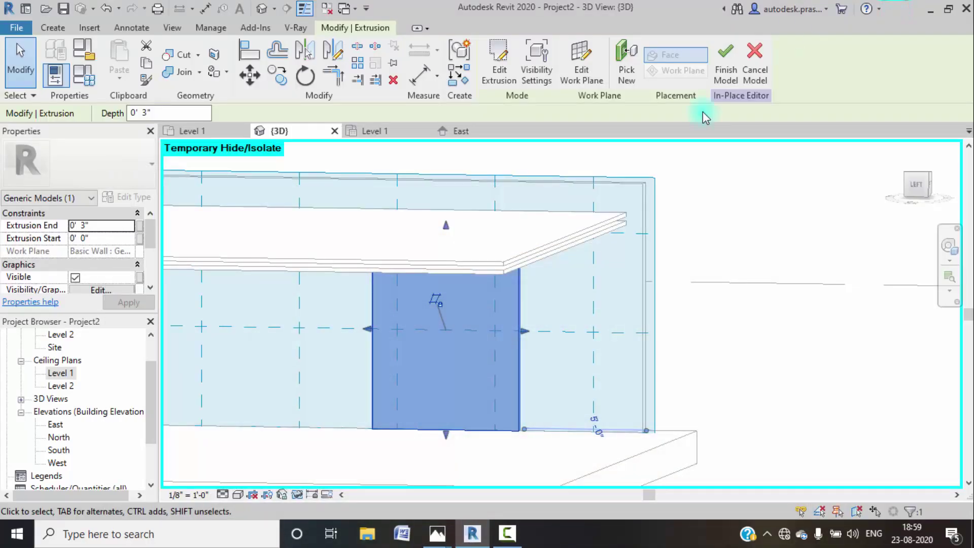
click(917, 185)
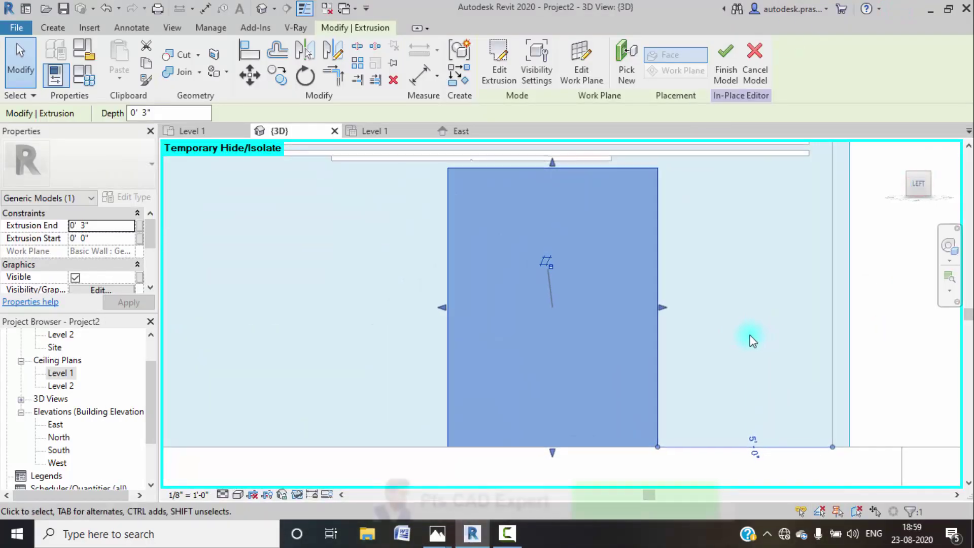
click(57, 28)
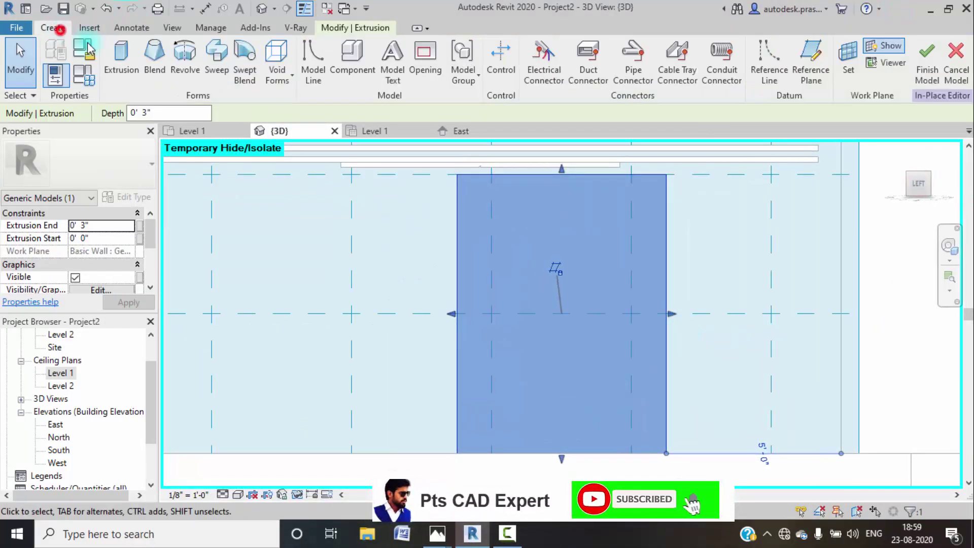
click(123, 71)
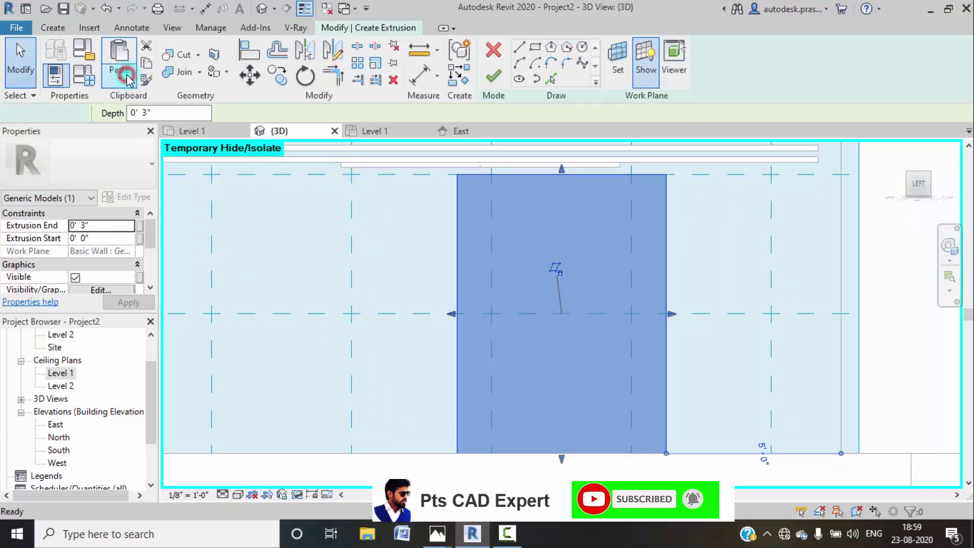
click(617, 66)
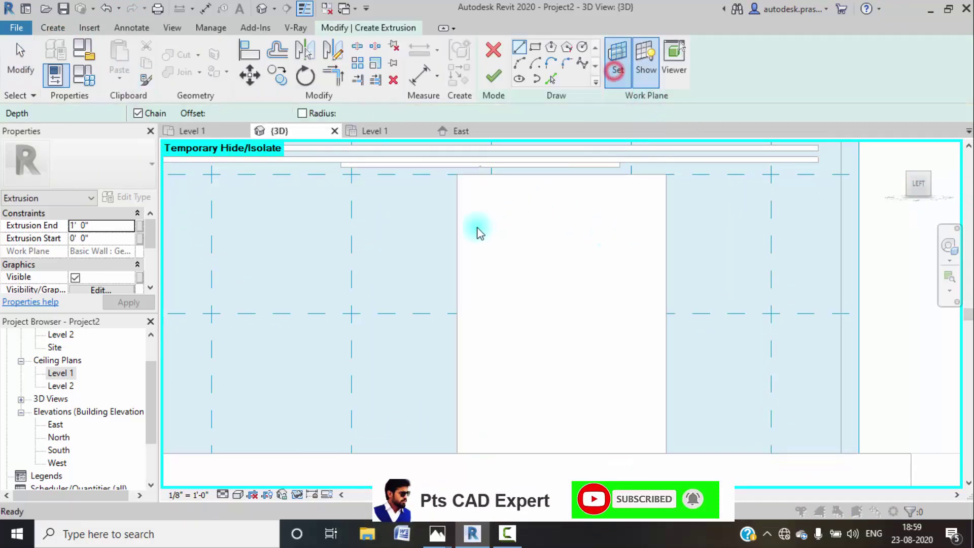
click(401, 283)
click(439, 349)
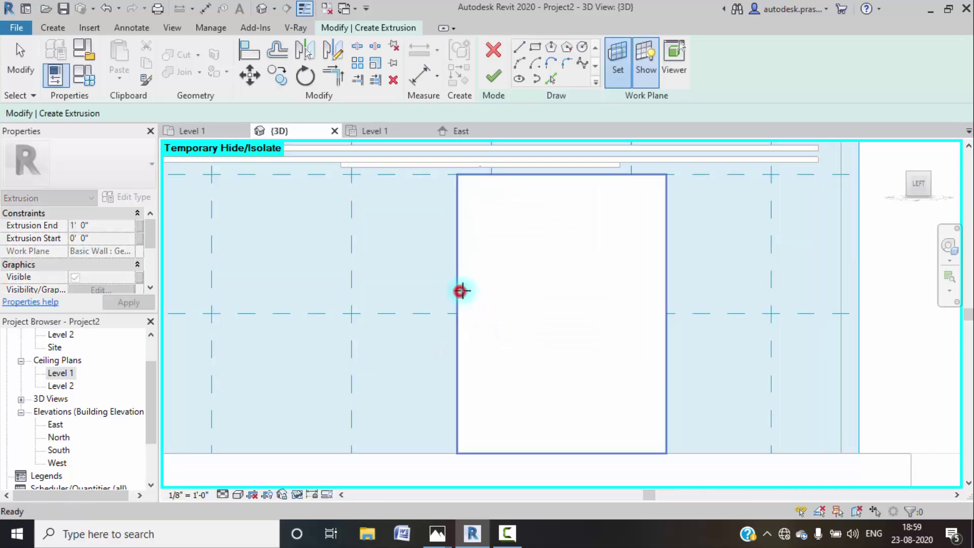
click(460, 291)
click(646, 59)
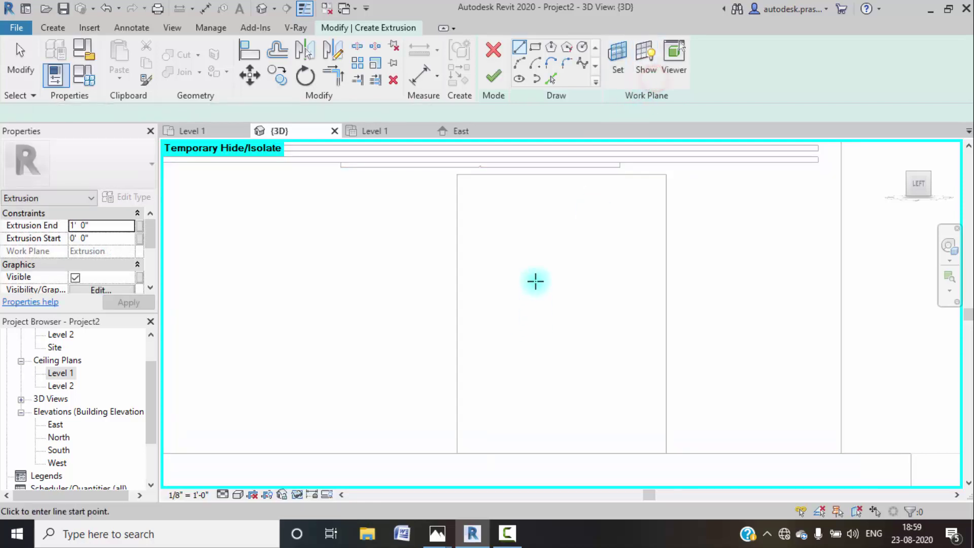
click(649, 81)
- Sketch a closed rectangle across the full width of the middle panel, about 1'-9" high from Level 1
scroll(546, 274, down, 5)
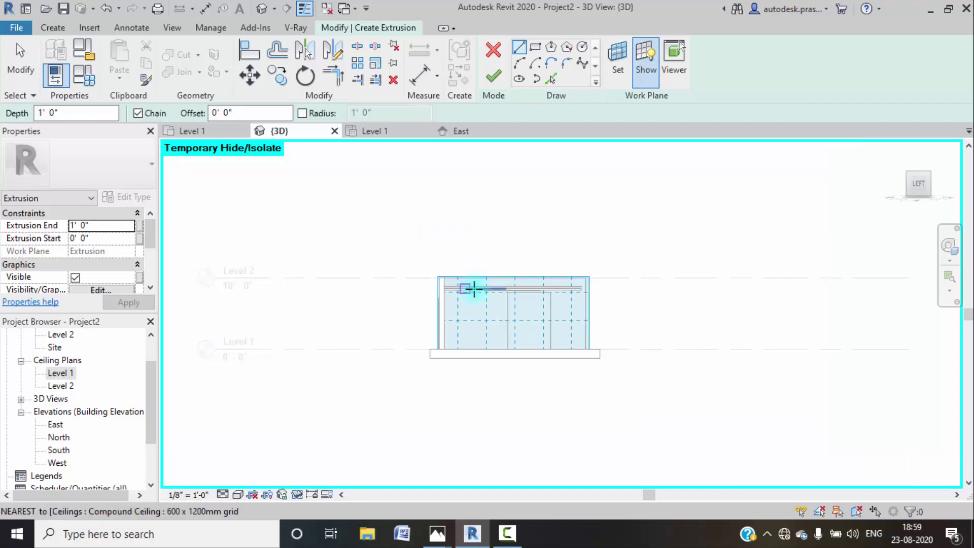
scroll(522, 310, up, 8)
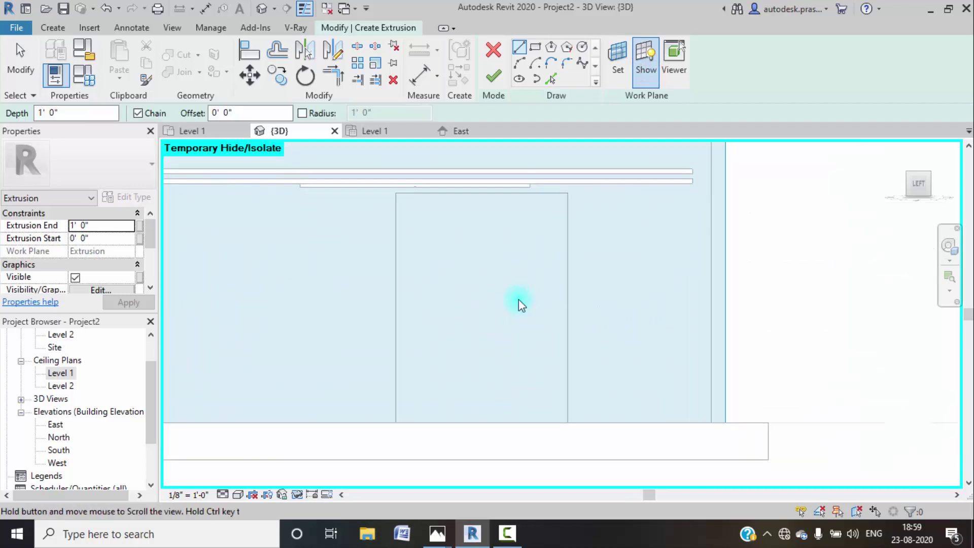
click(398, 372)
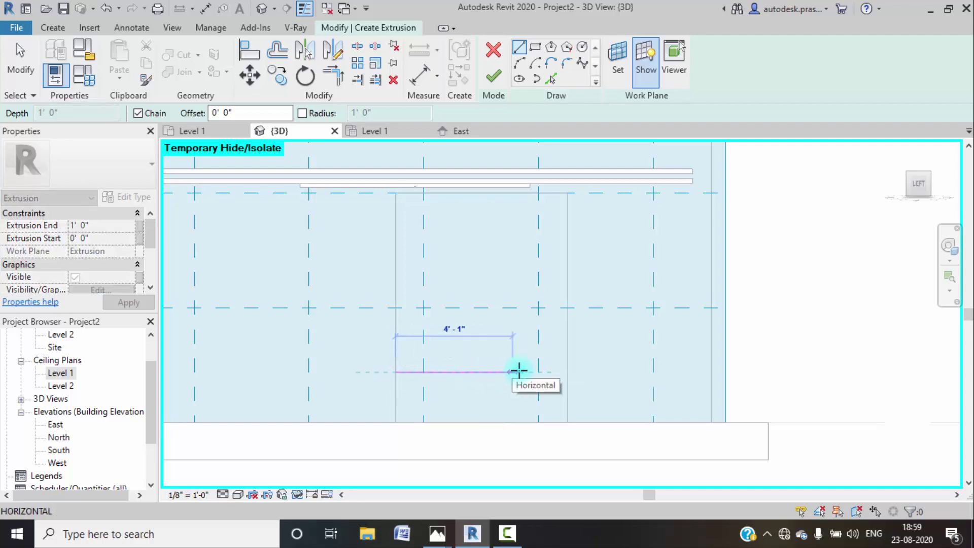
click(567, 371)
click(567, 422)
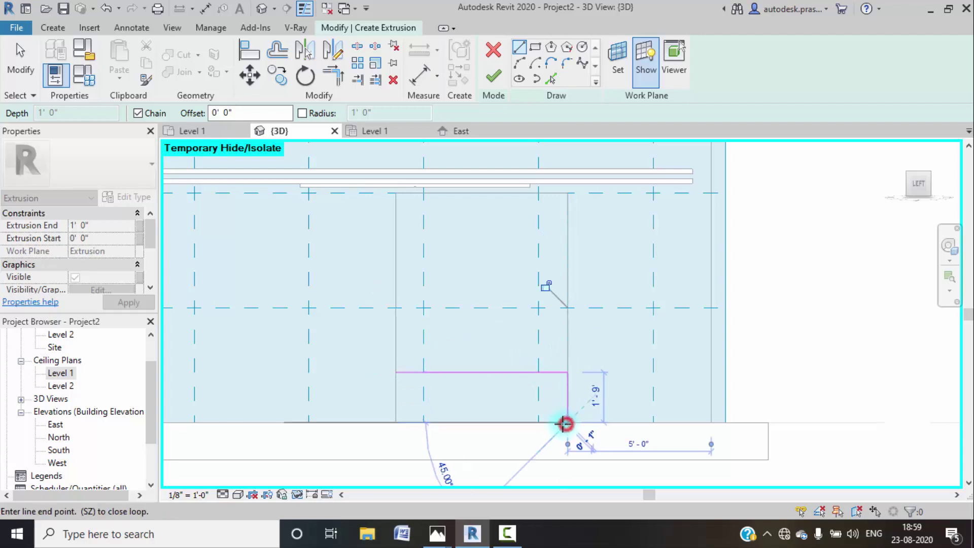
click(398, 422)
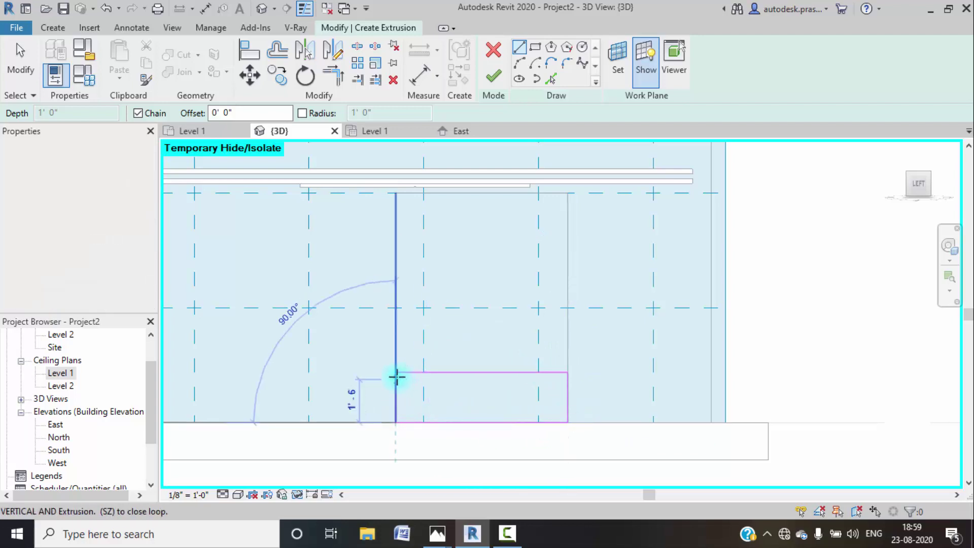
click(396, 372)
- After checking the TV unit in the render, draw a 1'-6" vertical line down from the rectangle's upper edge, about a quarter along from its left end
click(445, 539)
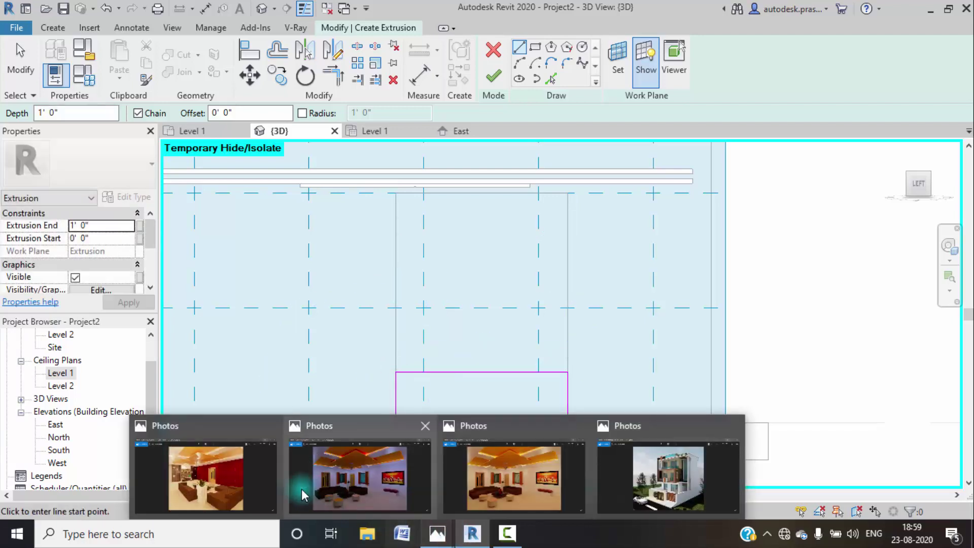
click(330, 467)
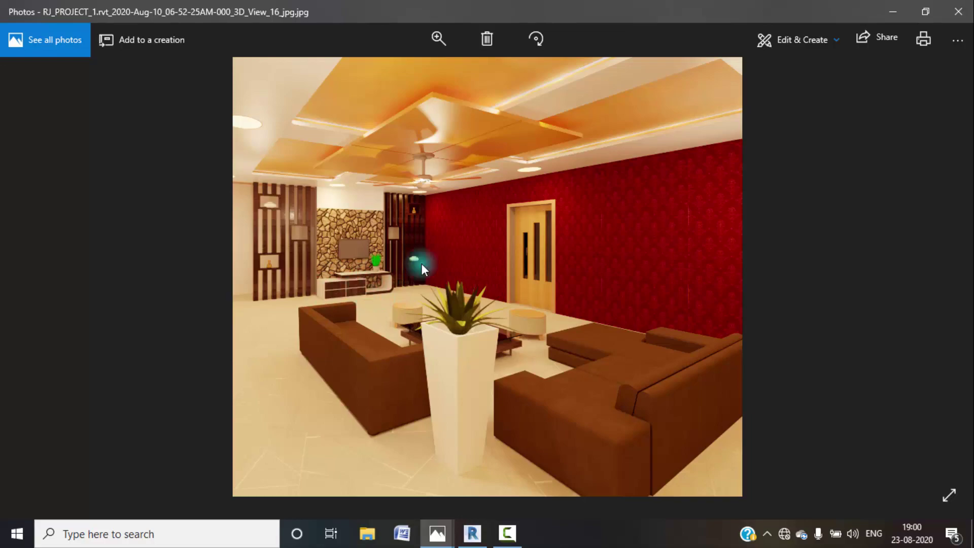
click(891, 12)
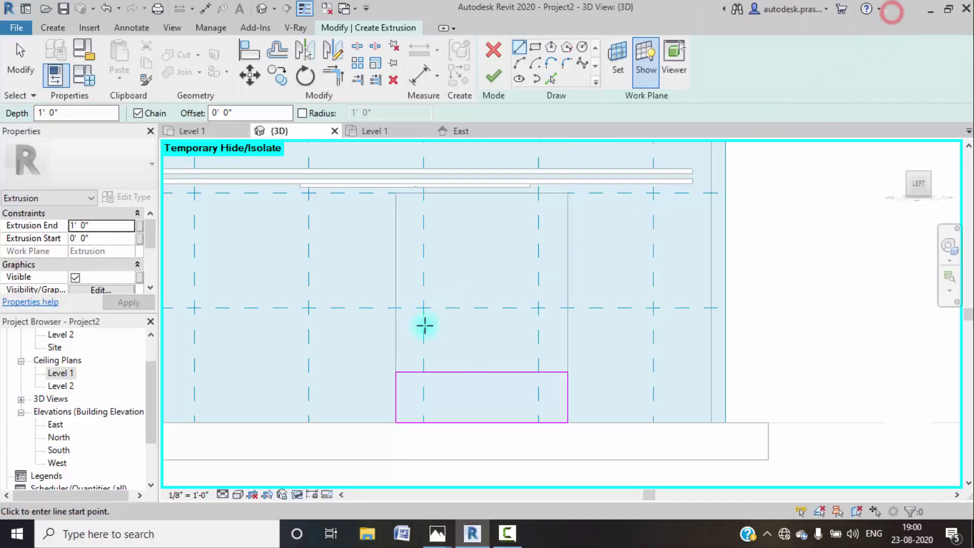
click(438, 372)
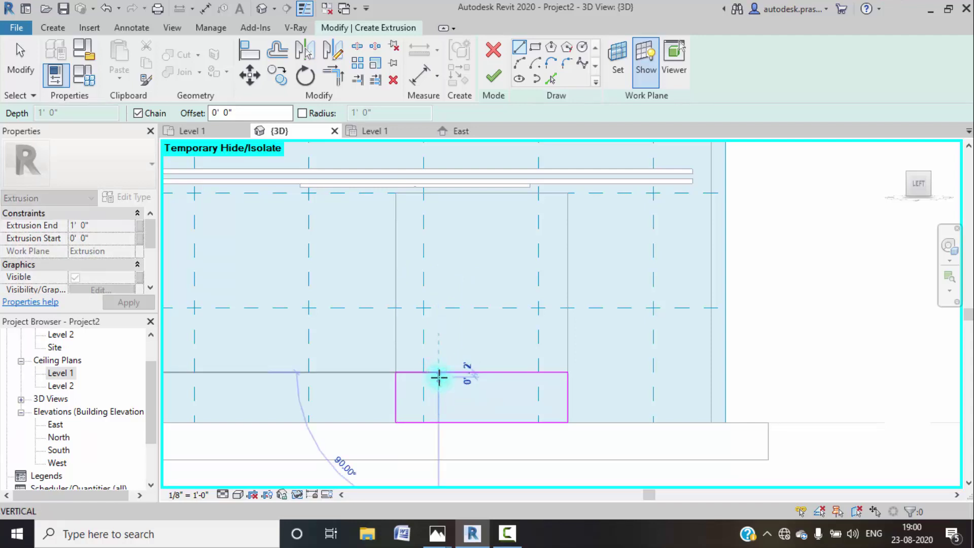
scroll(438, 376, up, 3)
scroll(439, 379, up, 3)
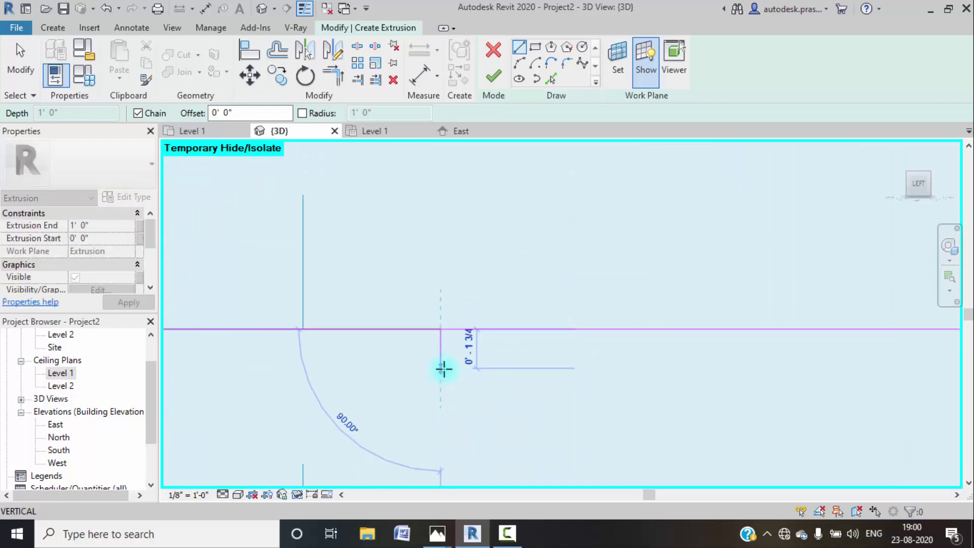
text(1)
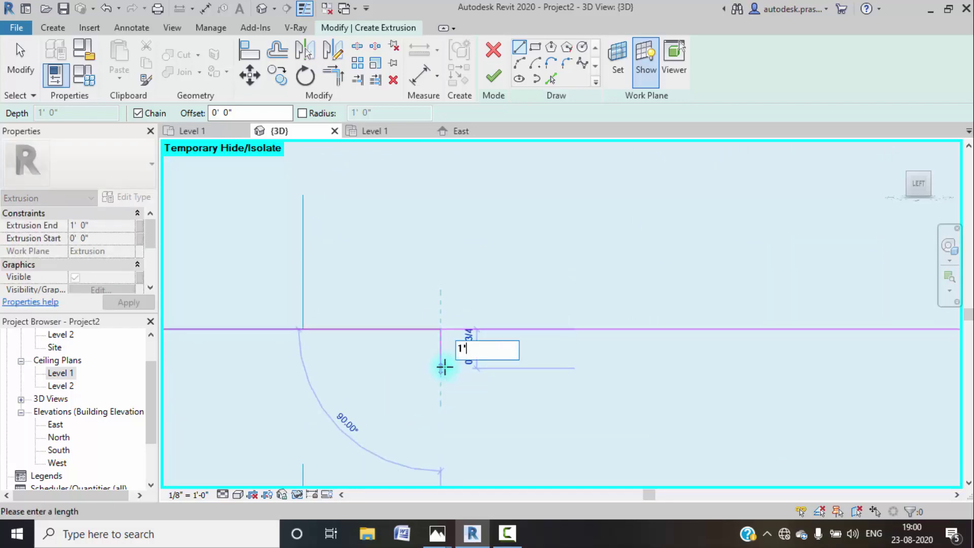
text('6")
key(Return)
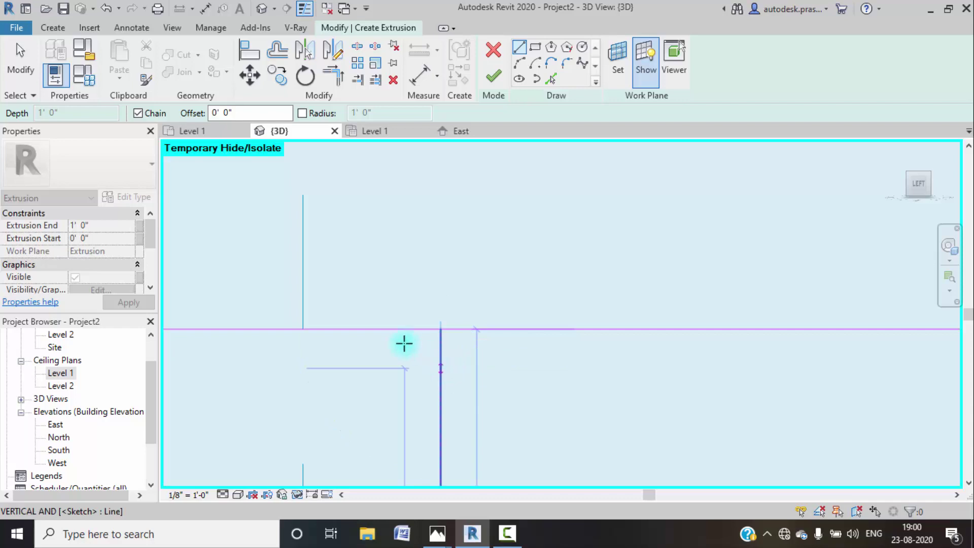
scroll(526, 354, down, 3)
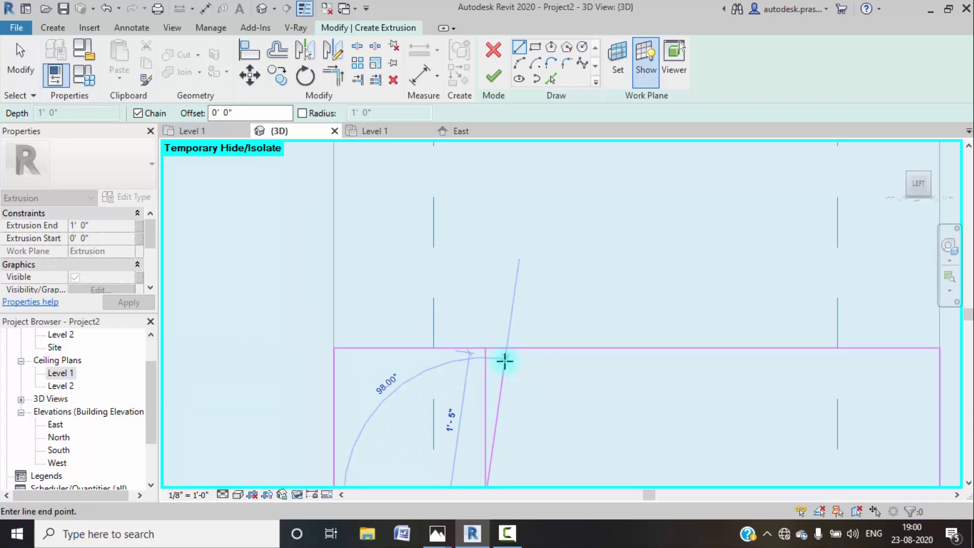
key(Escape)
key(Escape)
scroll(504, 361, down, 5)
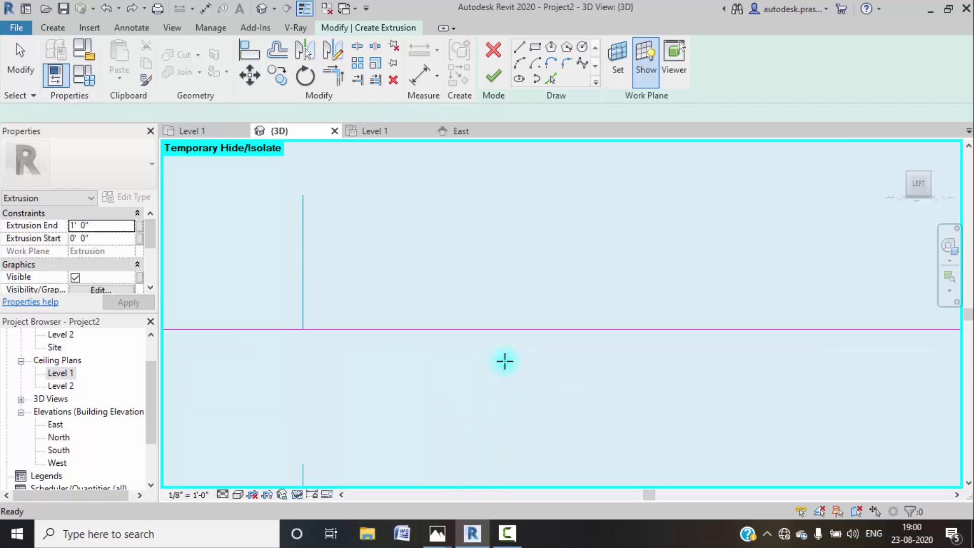
- Sketch a 1.5" vertical line down from the rectangle's upper edge, about 4'-6" from its right end, continuing horizontally toward the right edge
key(l)
key(i)
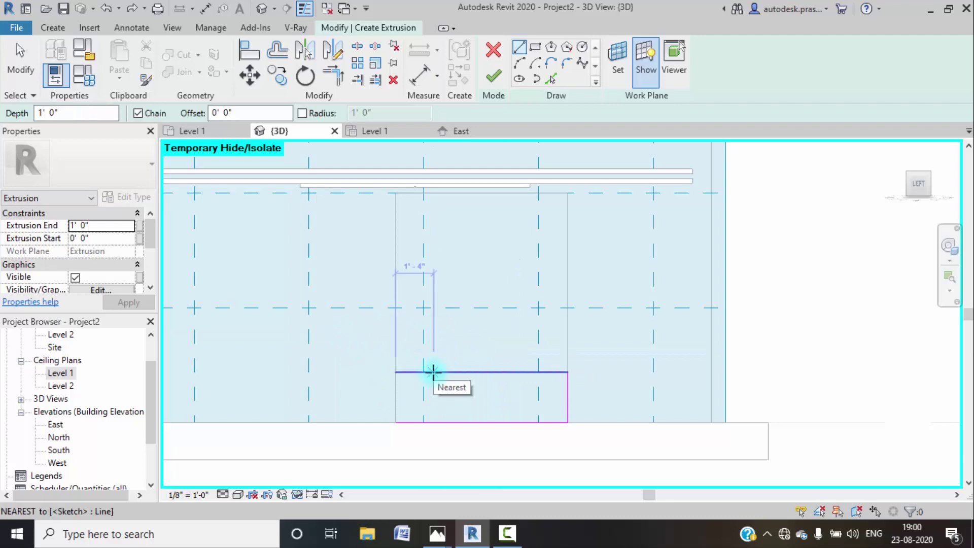
click(438, 372)
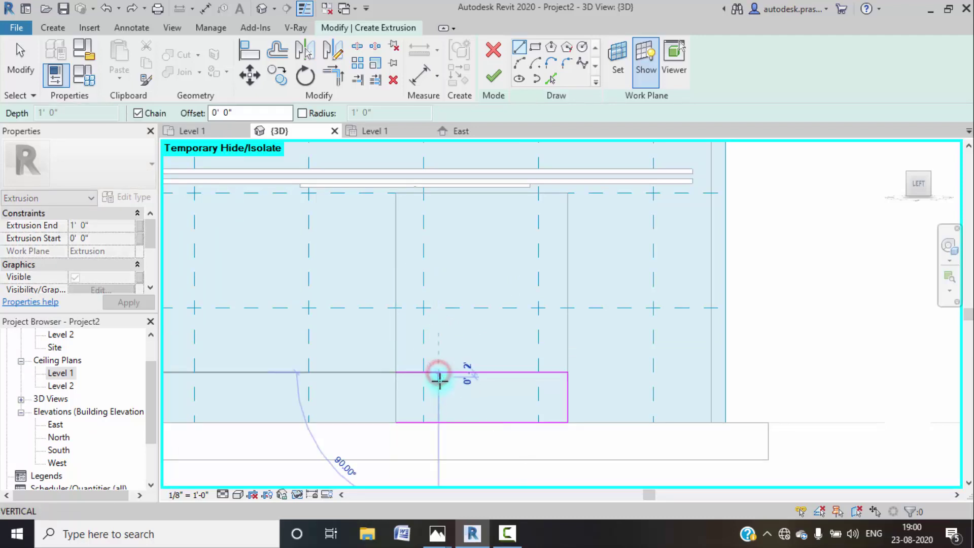
text(1.5")
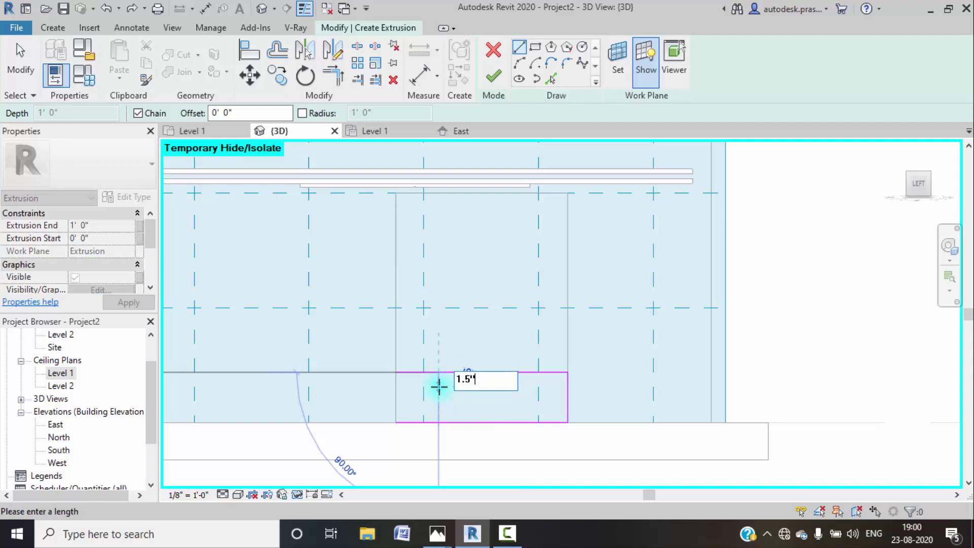
key(Return)
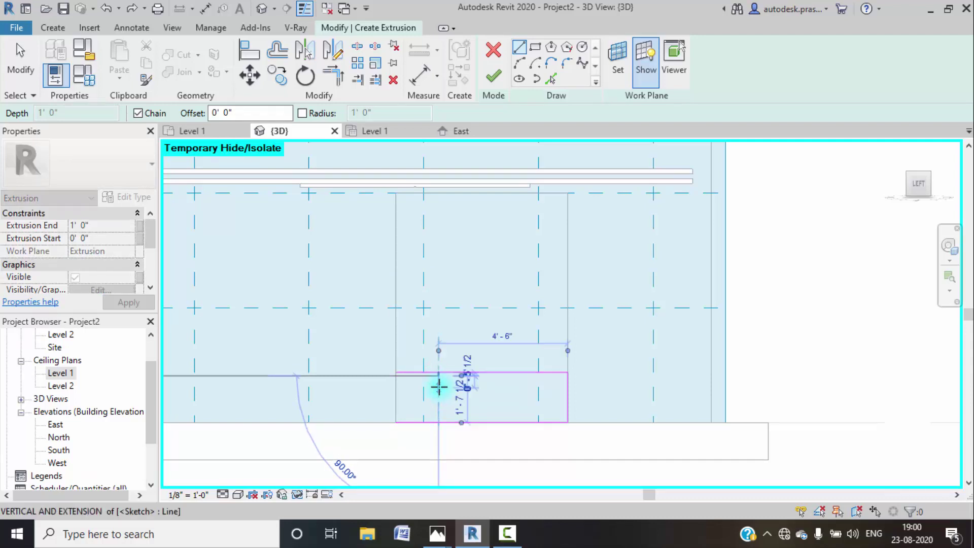
scroll(524, 381, up, 4)
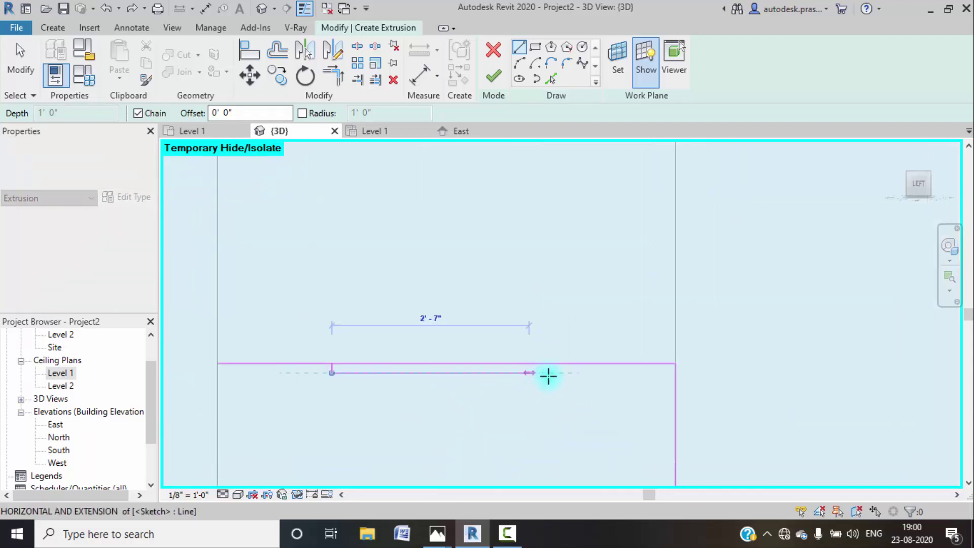
click(644, 370)
key(Escape)
key(Escape)
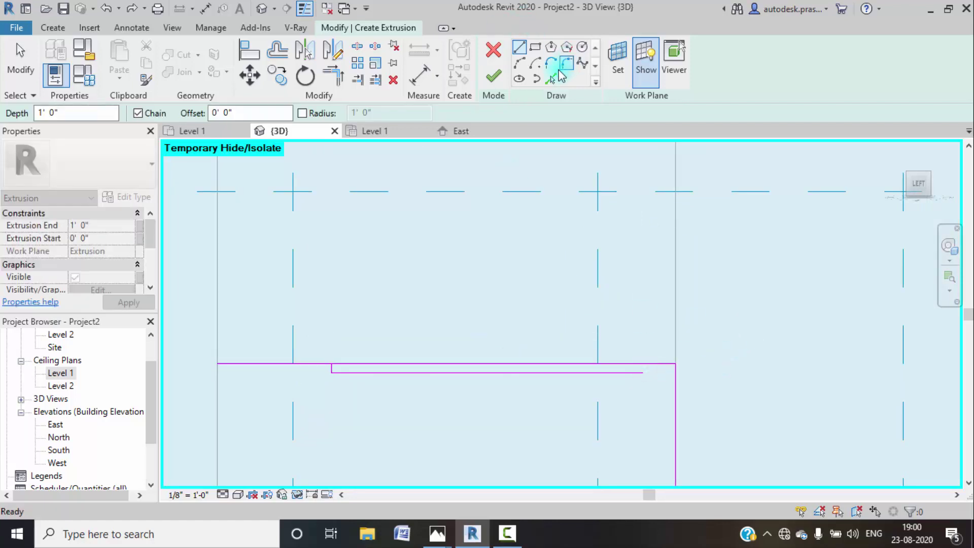
- Offset the rectangle's right and bottom edges inward by 1 1/2" using the Pick Lines tool
click(552, 79)
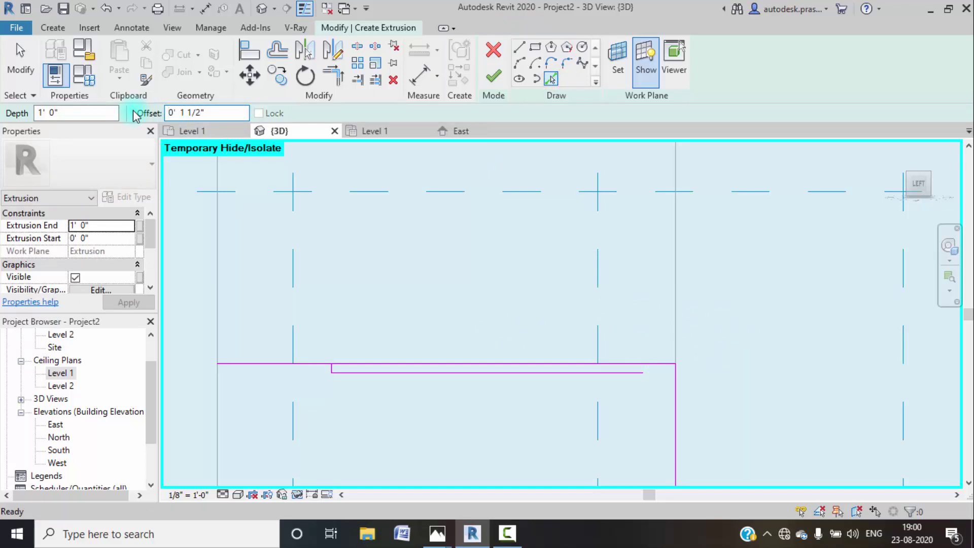
click(672, 420)
middle_drag(567, 405, 565, 243)
click(582, 334)
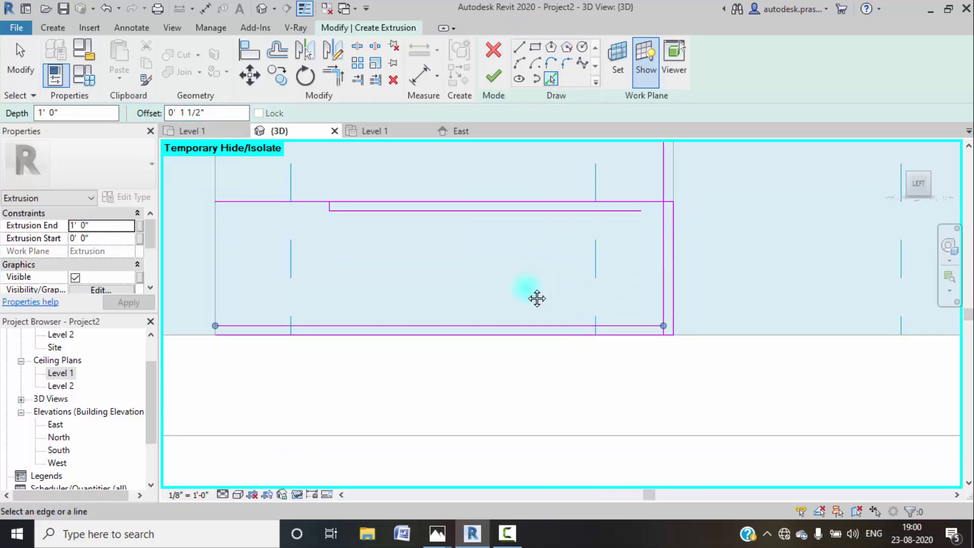
middle_drag(535, 296, 510, 345)
key(Escape)
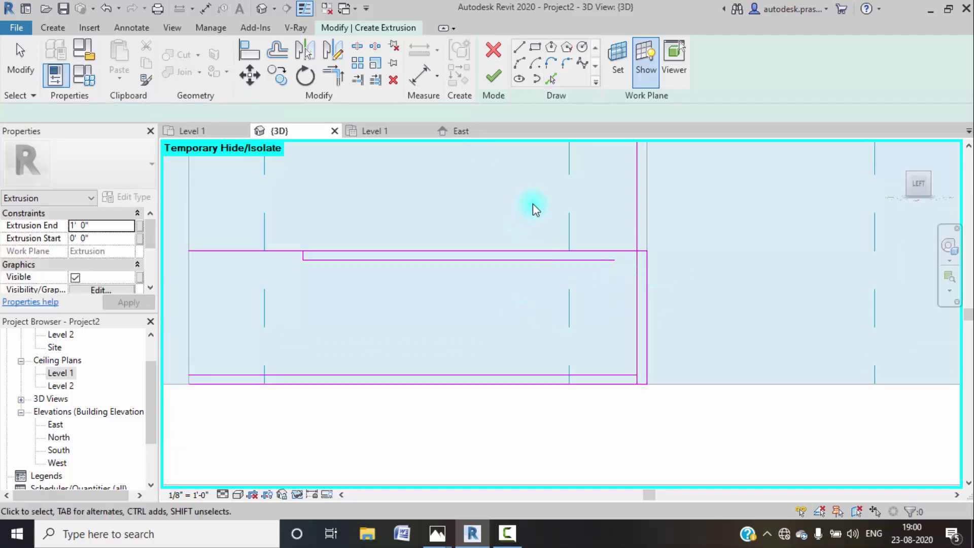
key(Escape)
click(333, 75)
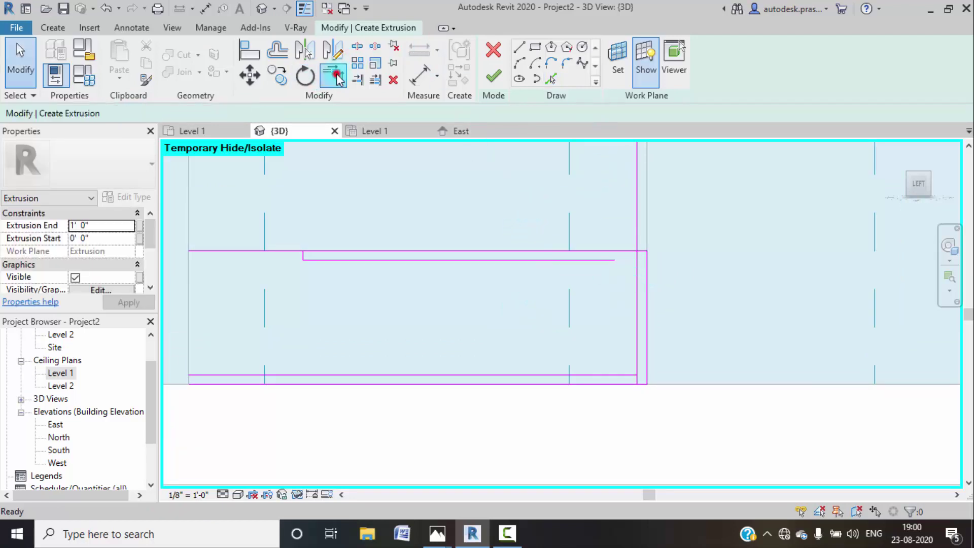
click(572, 251)
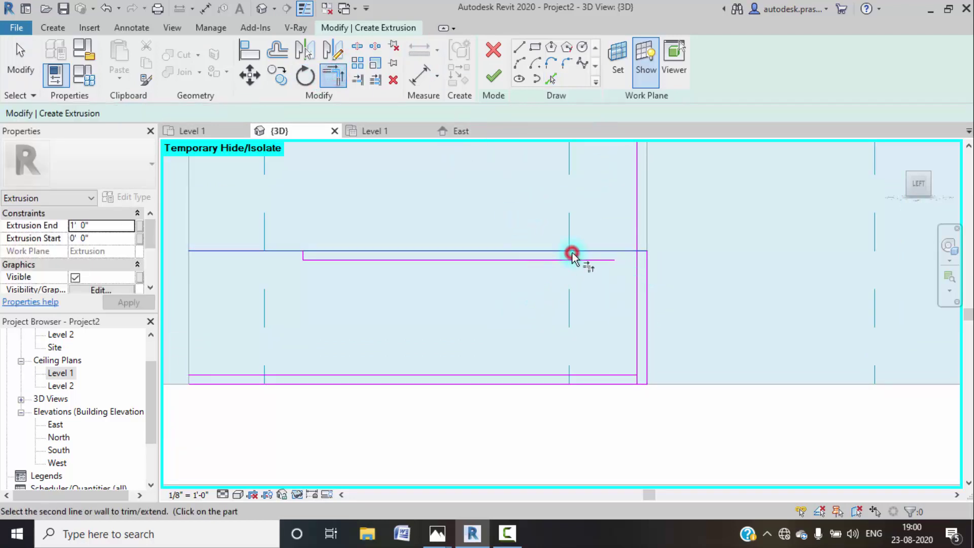
click(608, 264)
- Trim the inner horizontal lines and the inner right vertical line to each other so they meet in clean corners
click(337, 76)
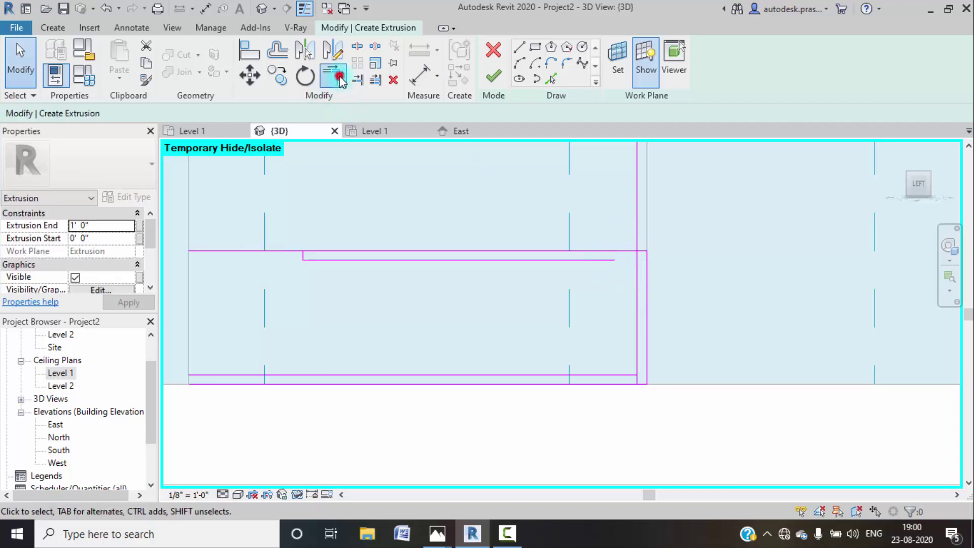
click(588, 260)
click(637, 284)
click(617, 374)
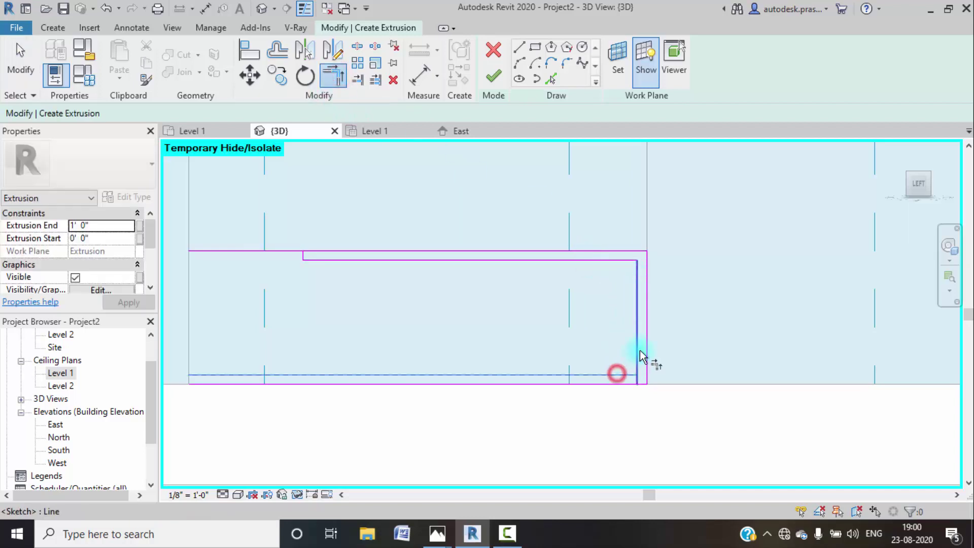
click(638, 352)
middle_drag(565, 303, 567, 296)
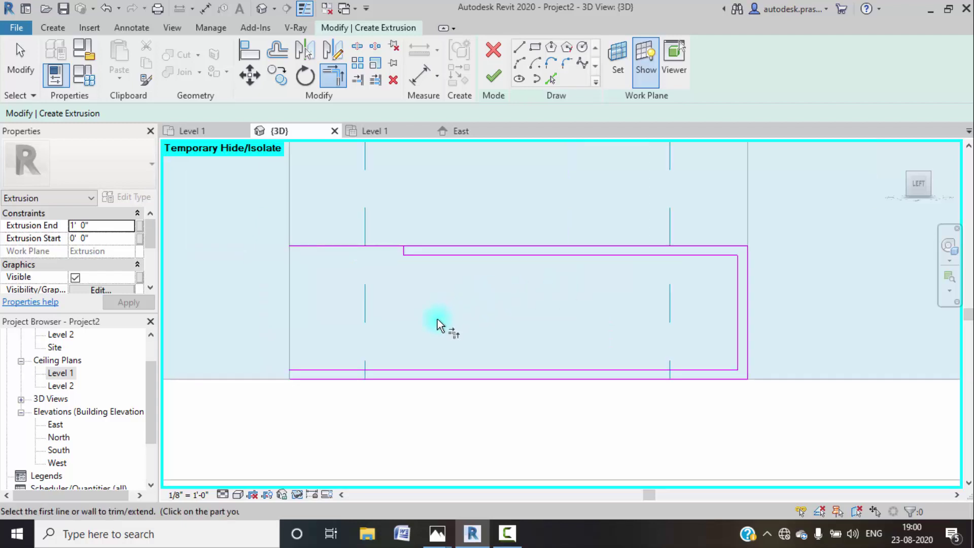
scroll(441, 324, down, 2)
middle_drag(452, 320, 426, 291)
middle_drag(403, 334, 410, 310)
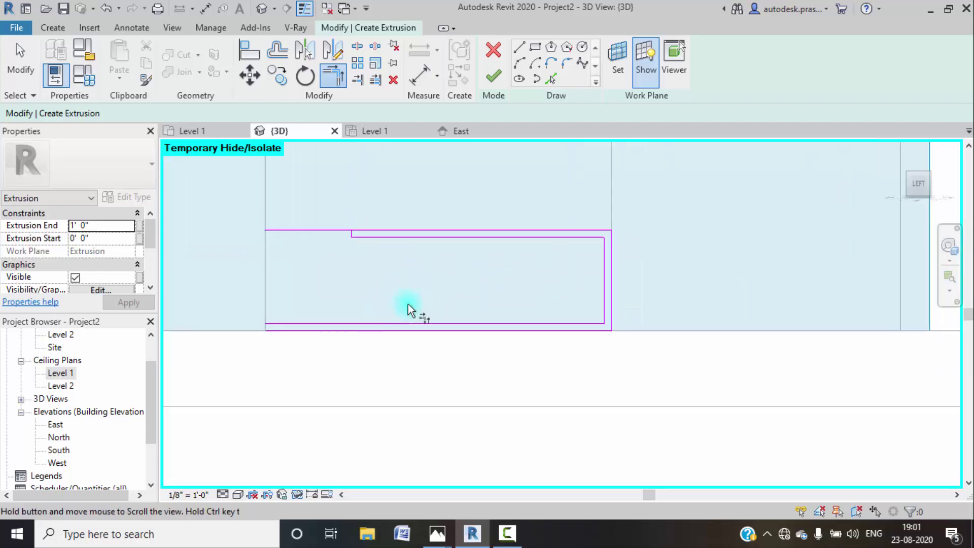
key(Escape)
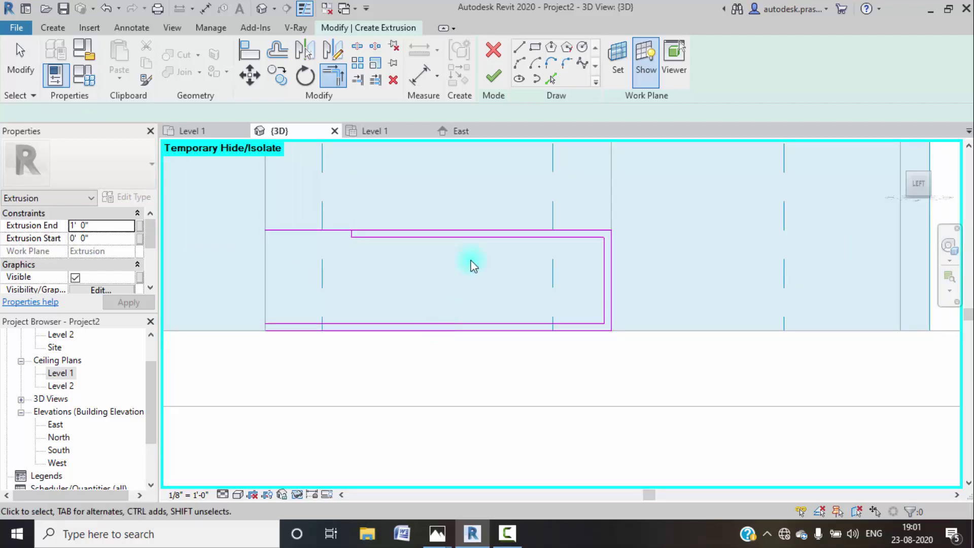
- Draw a short vertical line joining the two bottom lines, about 2'-10 1/2" from the inner right vertical line
click(518, 47)
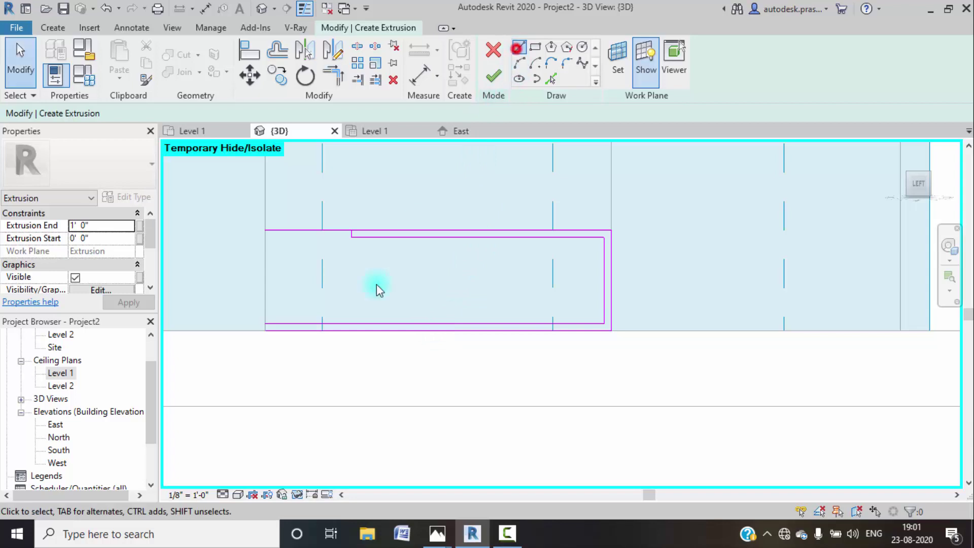
click(439, 331)
key(Escape)
key(Escape)
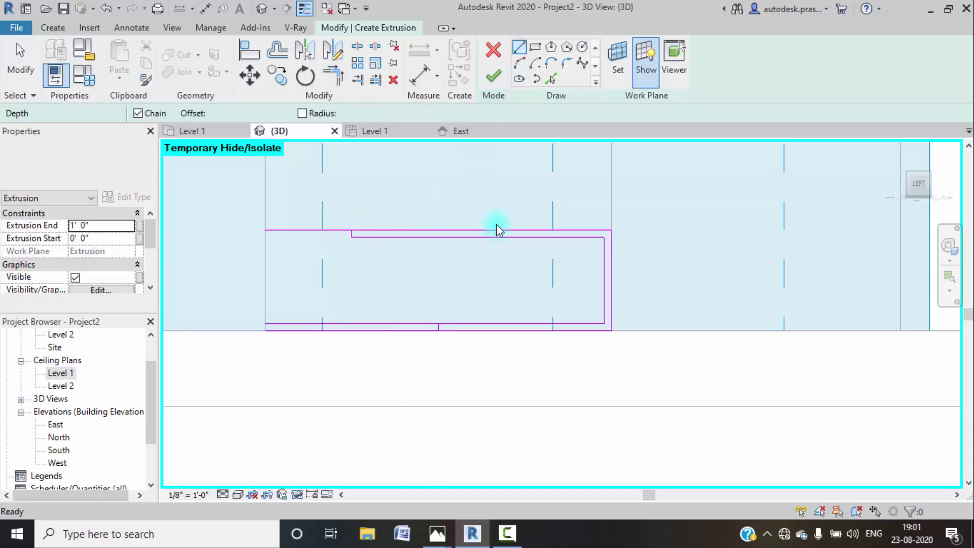
- Trim the outer bottom line back to the short vertical line, keeping its right portion
click(358, 81)
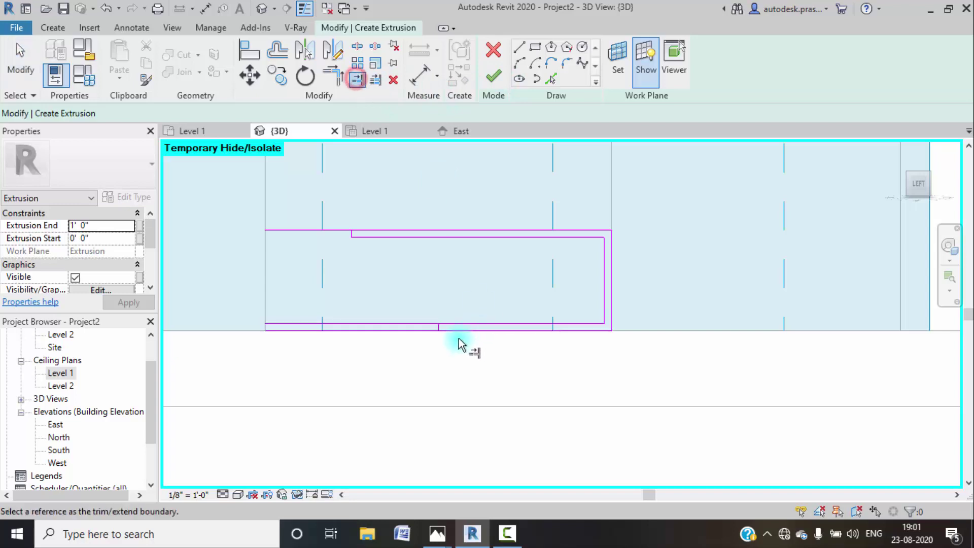
scroll(431, 321, up, 3)
click(425, 317)
click(439, 325)
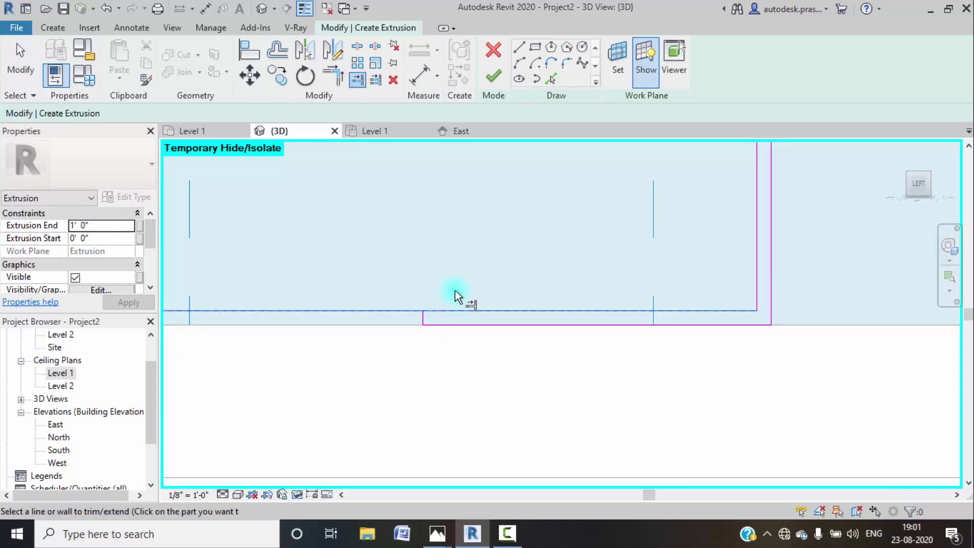
key(Escape)
- Trim the inner bottom line to a corner with the short vertical line, closing the end of the lower leg
click(424, 318)
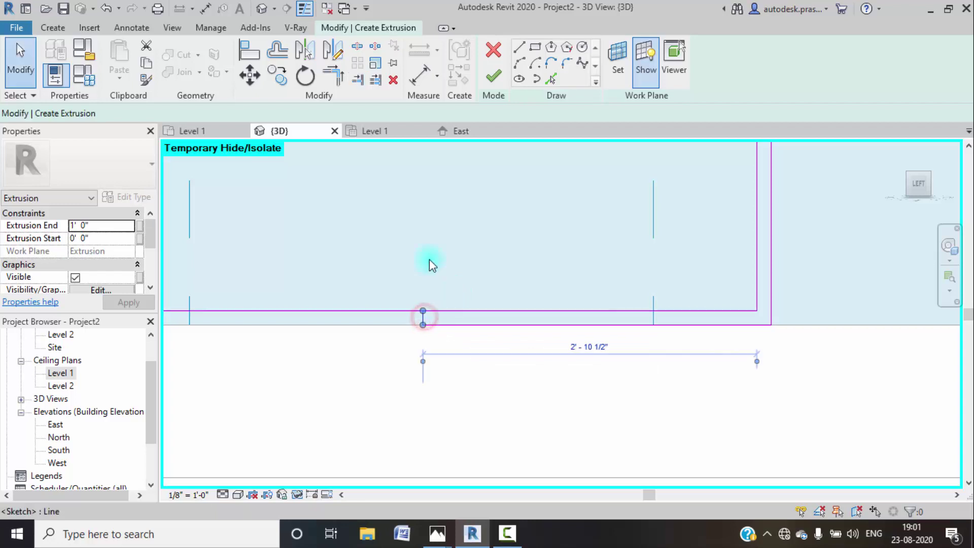
click(333, 76)
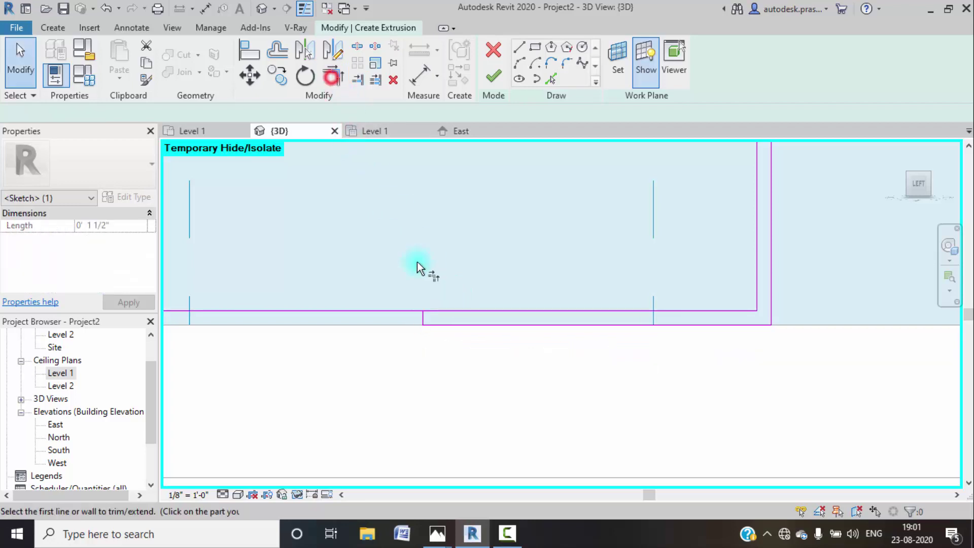
click(443, 312)
click(425, 317)
scroll(431, 287, down, 3)
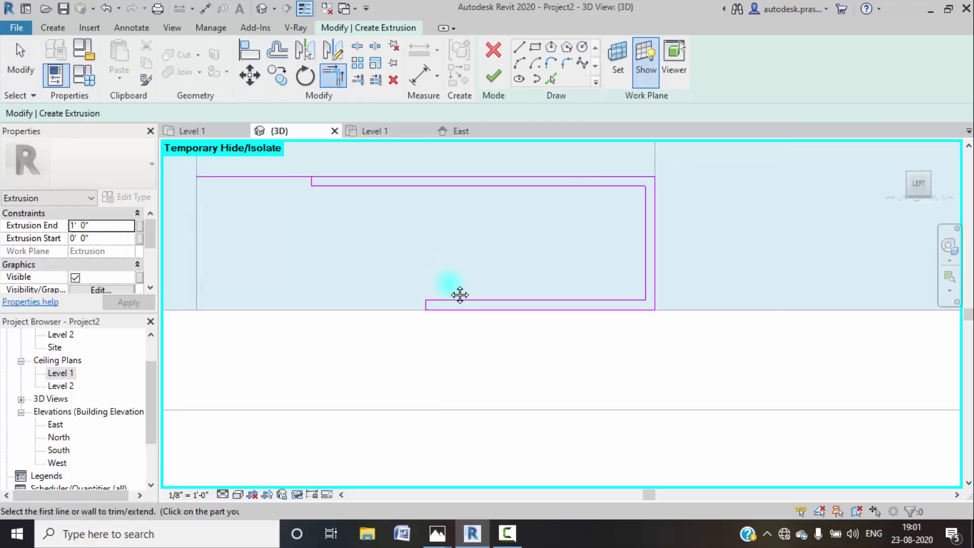
scroll(637, 233, up, 1)
key(Escape)
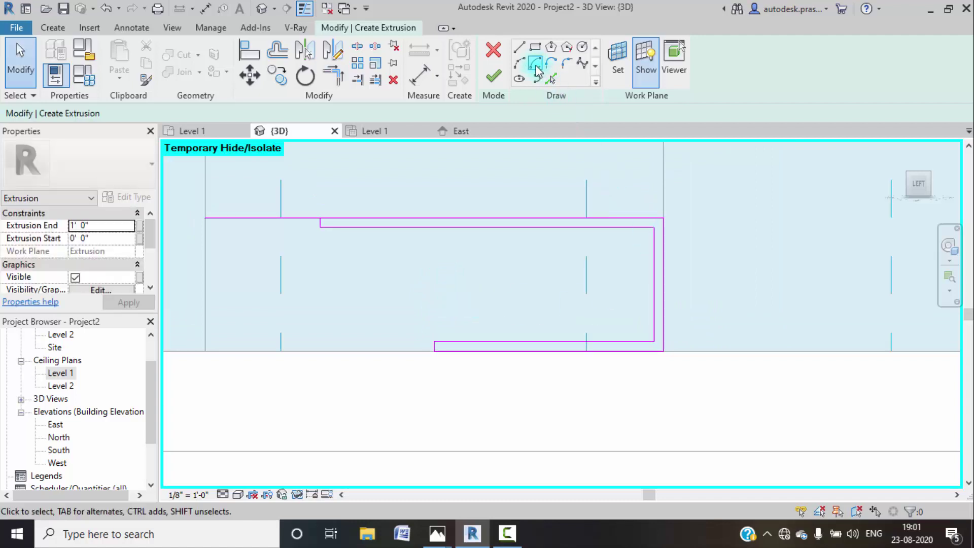
- Fillet the inner upper-right corner of the profile with an arc and reduce the arc's radius
click(566, 64)
click(634, 228)
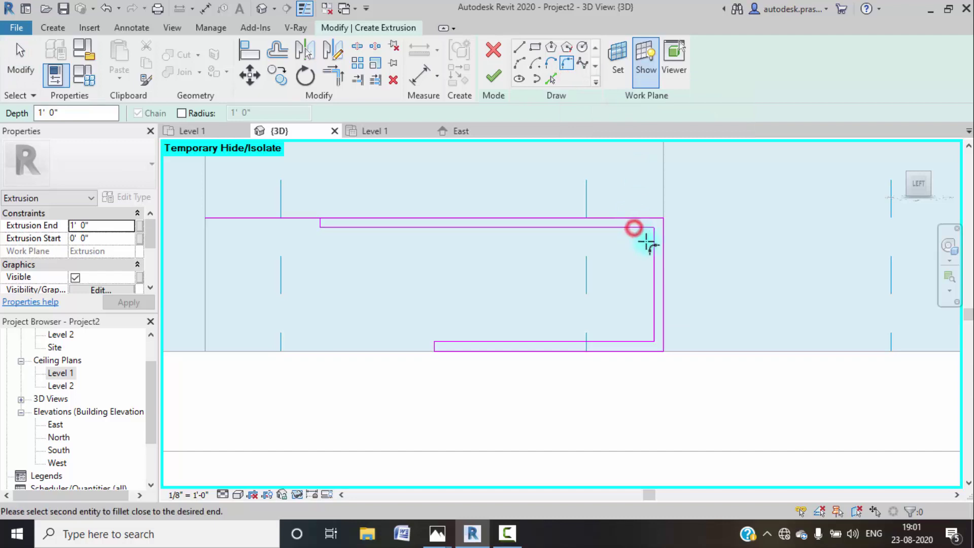
click(654, 249)
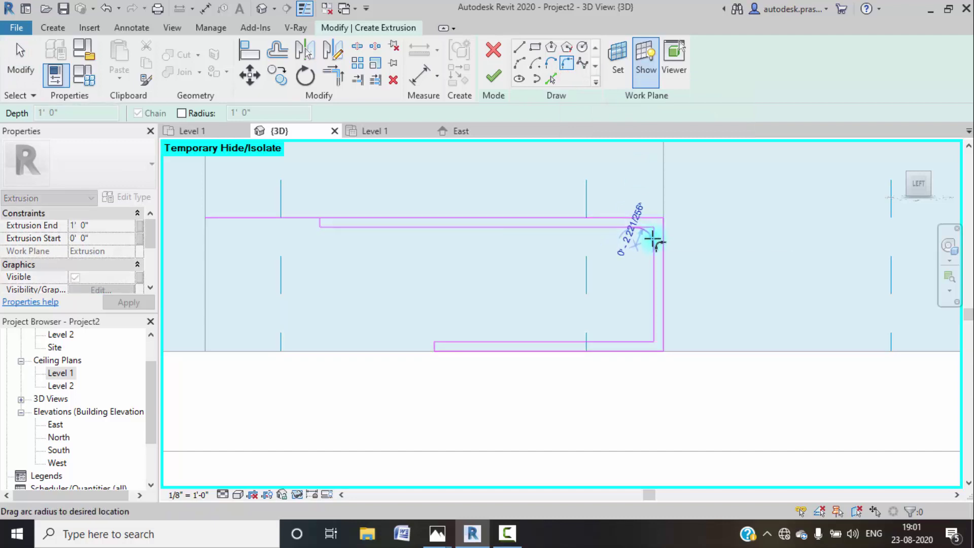
scroll(653, 240, up, 4)
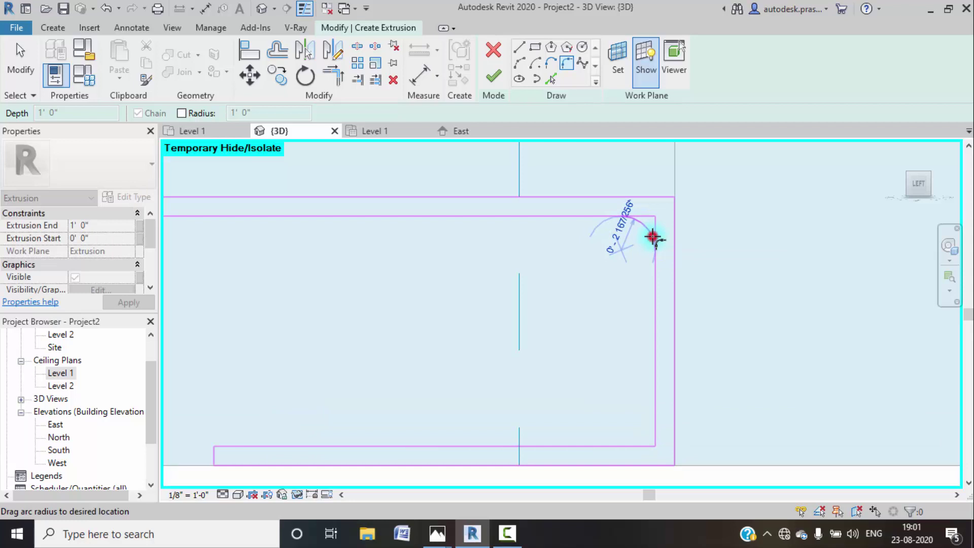
click(652, 237)
click(624, 225)
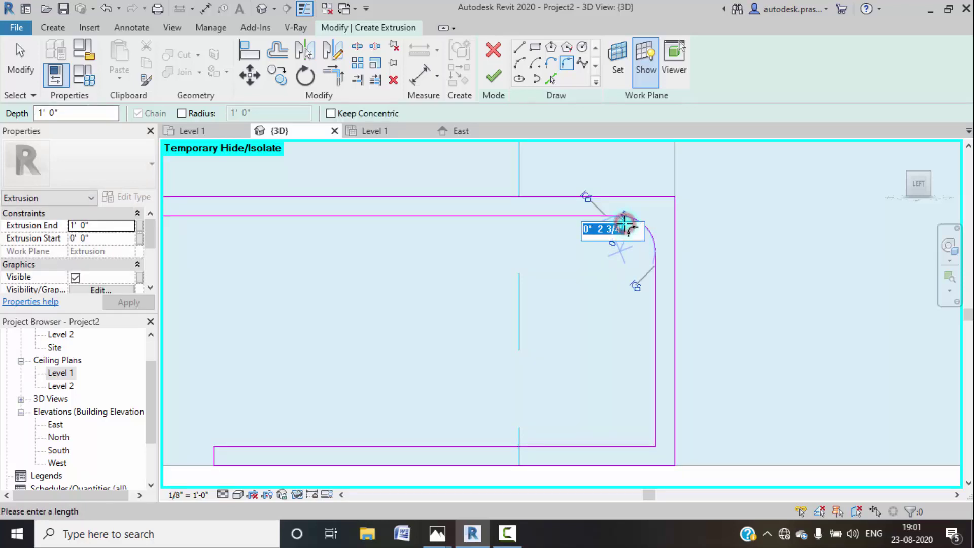
key(Return)
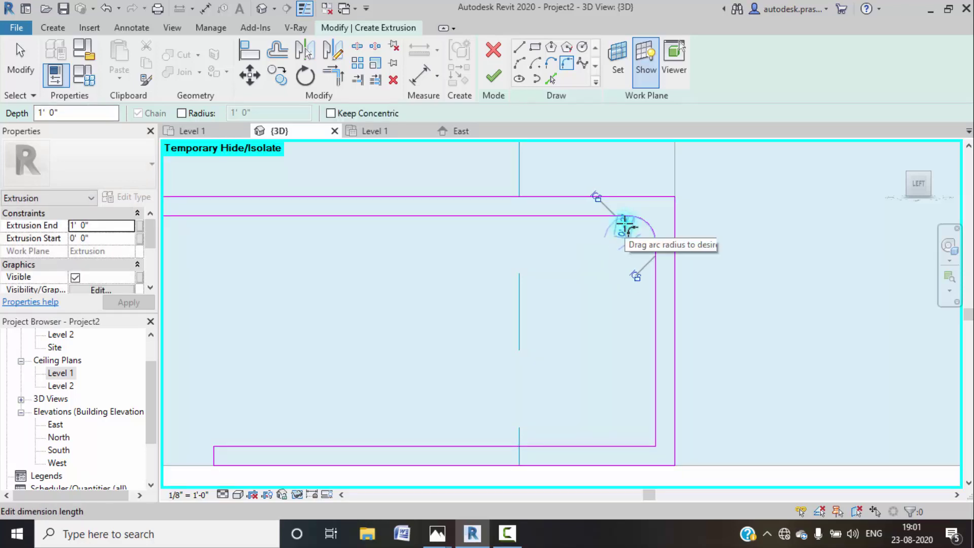
click(684, 222)
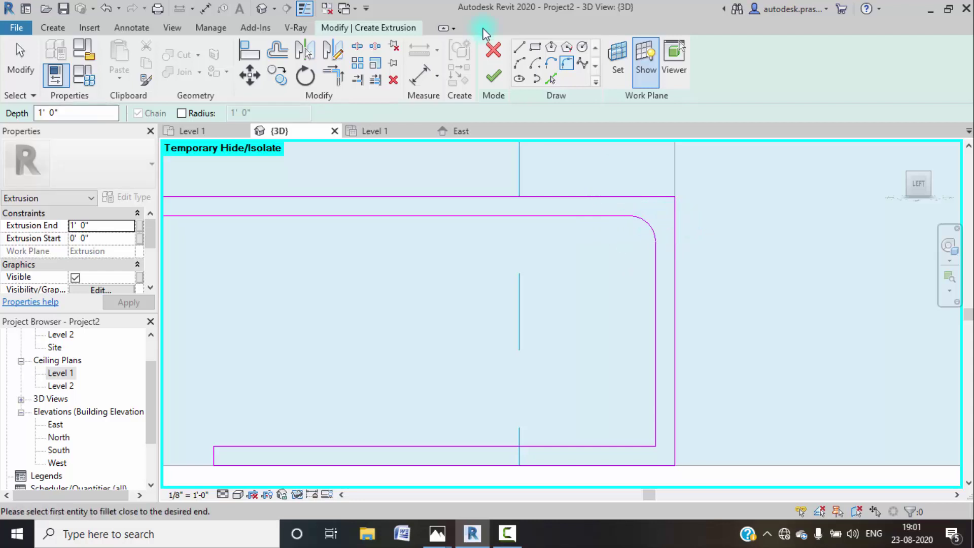
- Offset the inner corner arc outward by 1 1/2" to create the matching outer arc
click(551, 79)
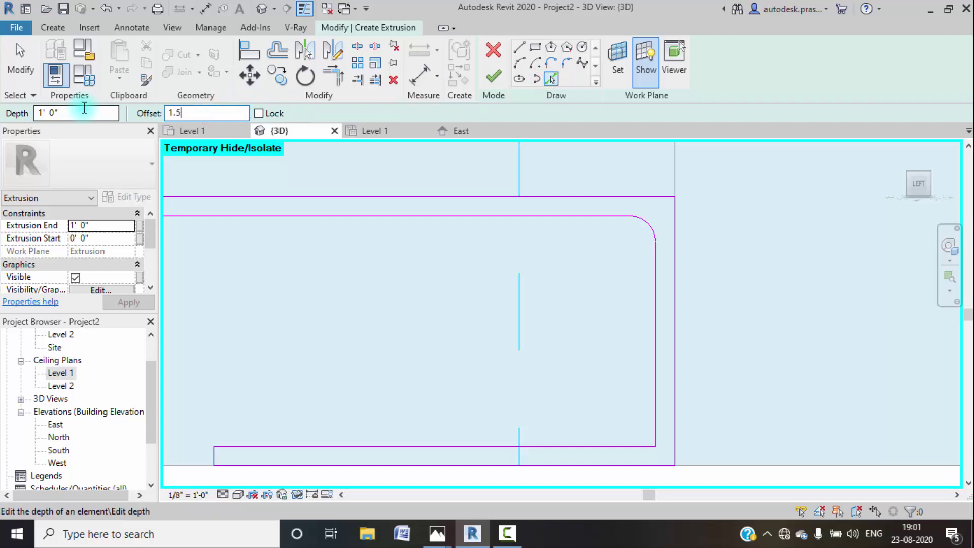
key(Return)
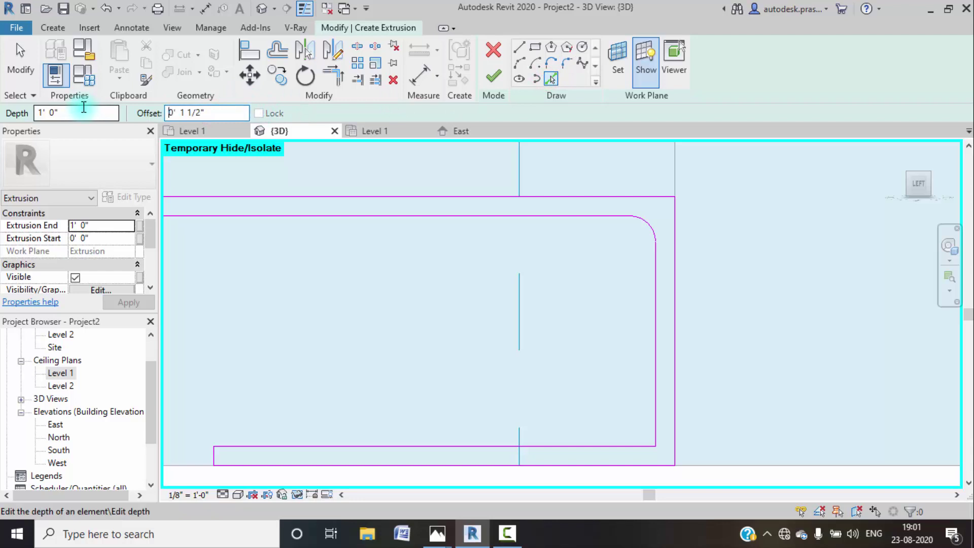
click(649, 223)
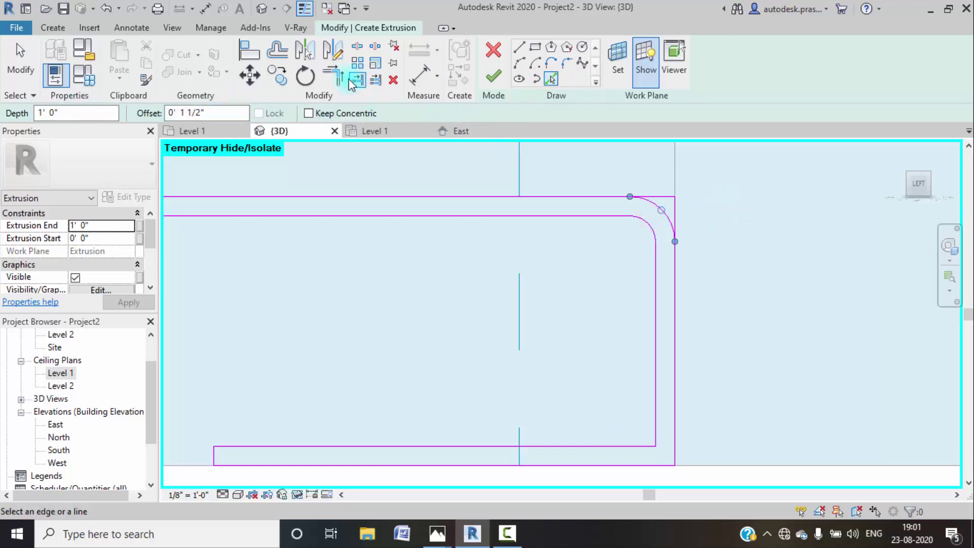
- Trim the outer top and right edges to the outer arc, rounding the profile's outer upper-right corner
click(336, 77)
click(610, 195)
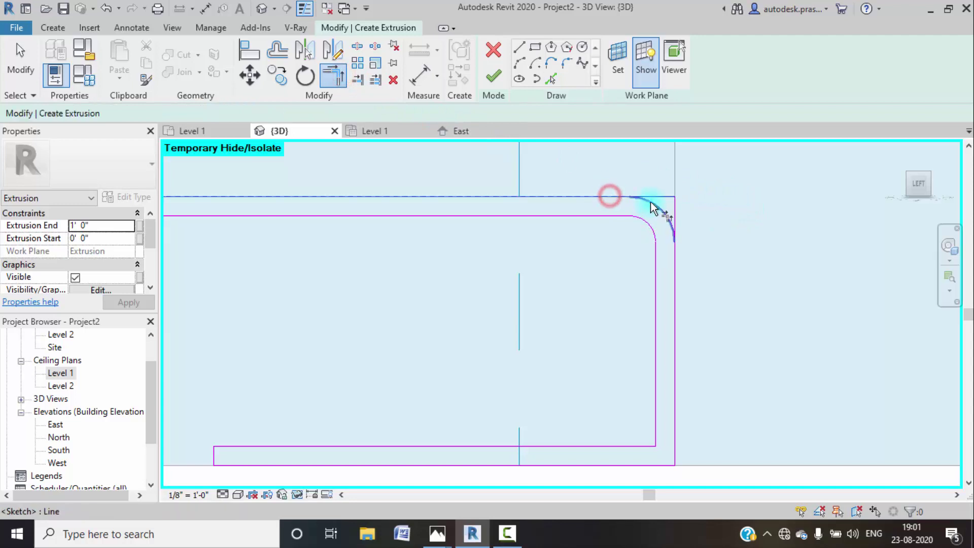
click(667, 220)
click(675, 250)
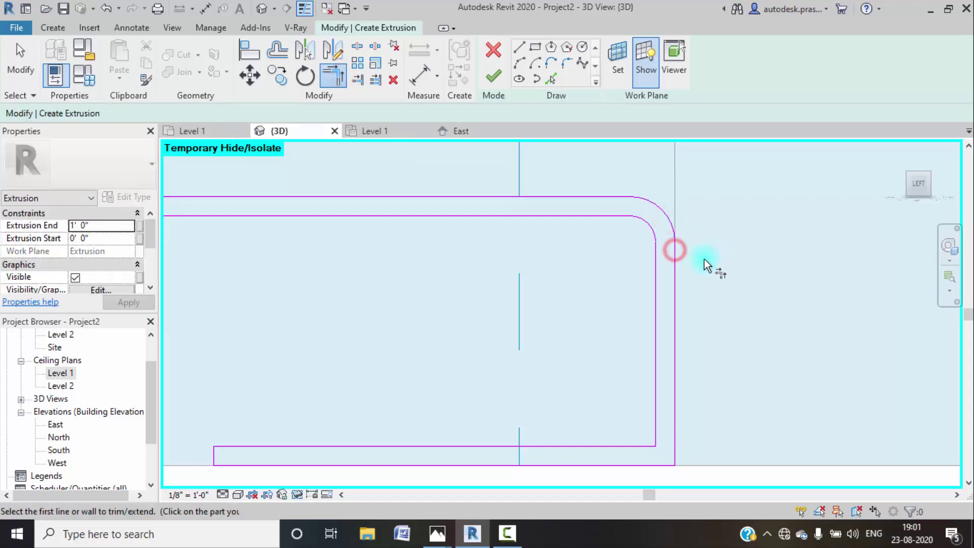
- Fillet the inner lower-right corner of the C-shaped profile with an arc of 2" radius
scroll(713, 260, down, 6)
middle_drag(758, 289, 650, 235)
scroll(572, 287, up, 3)
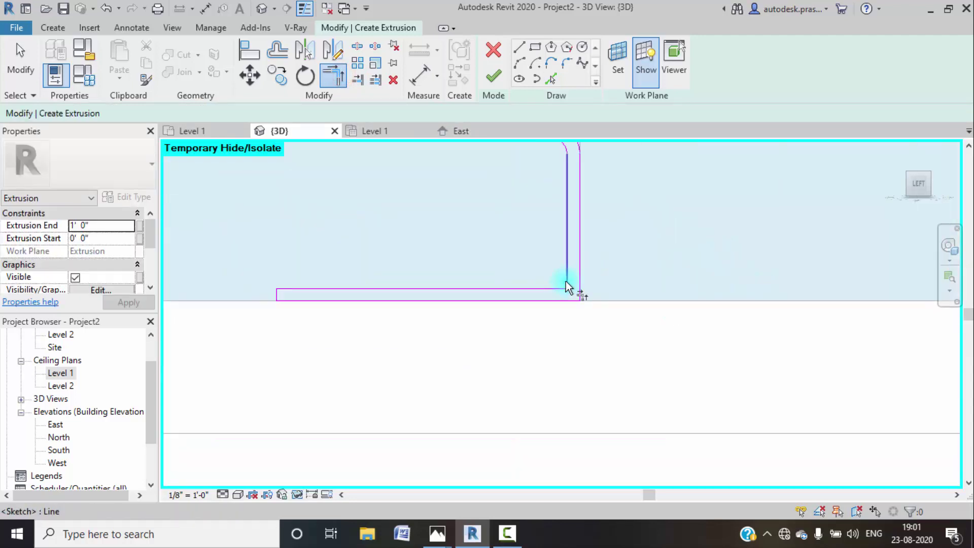
click(567, 64)
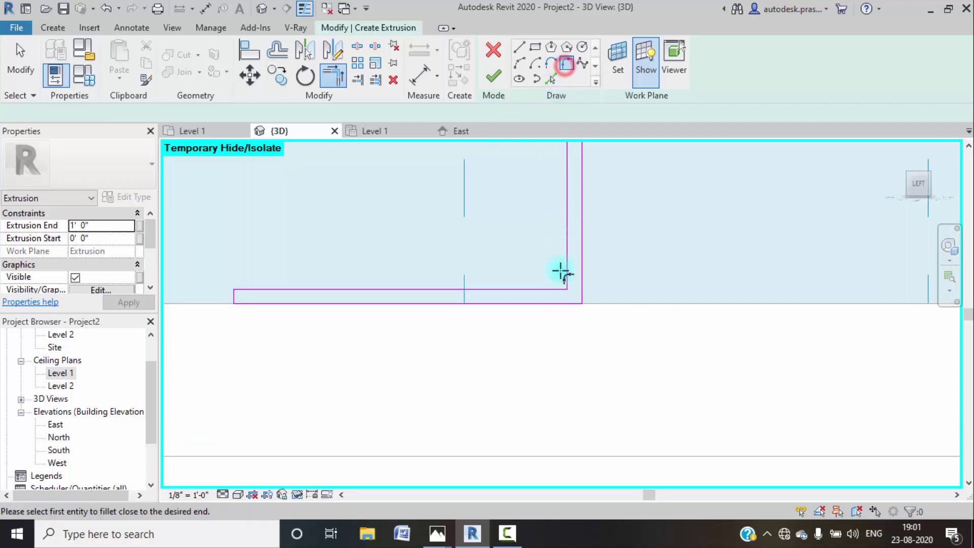
click(567, 273)
click(549, 289)
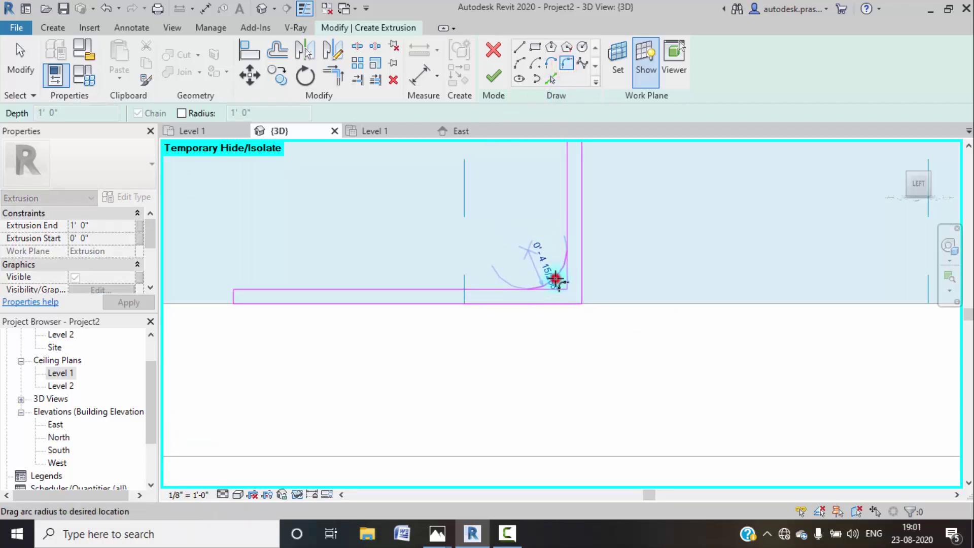
click(552, 274)
click(552, 248)
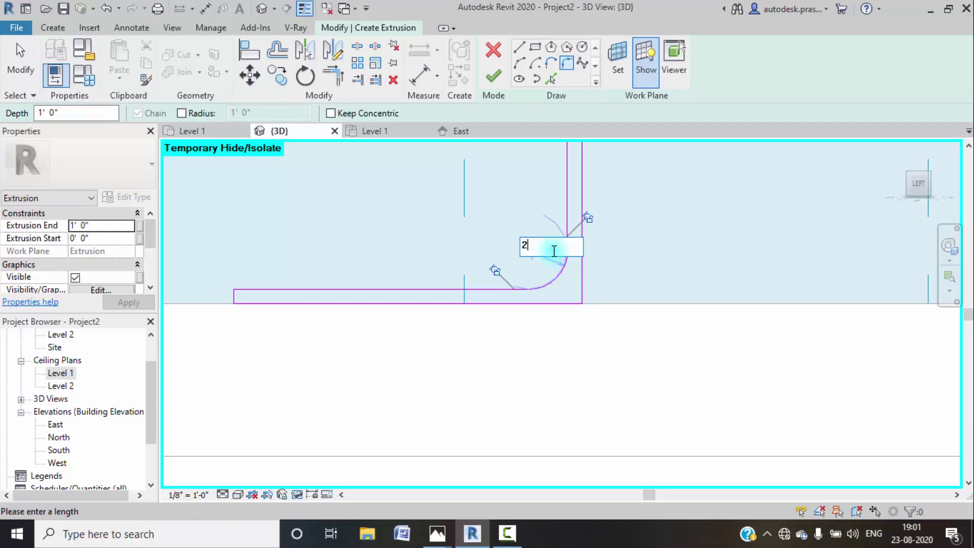
text(2)
key(Return)
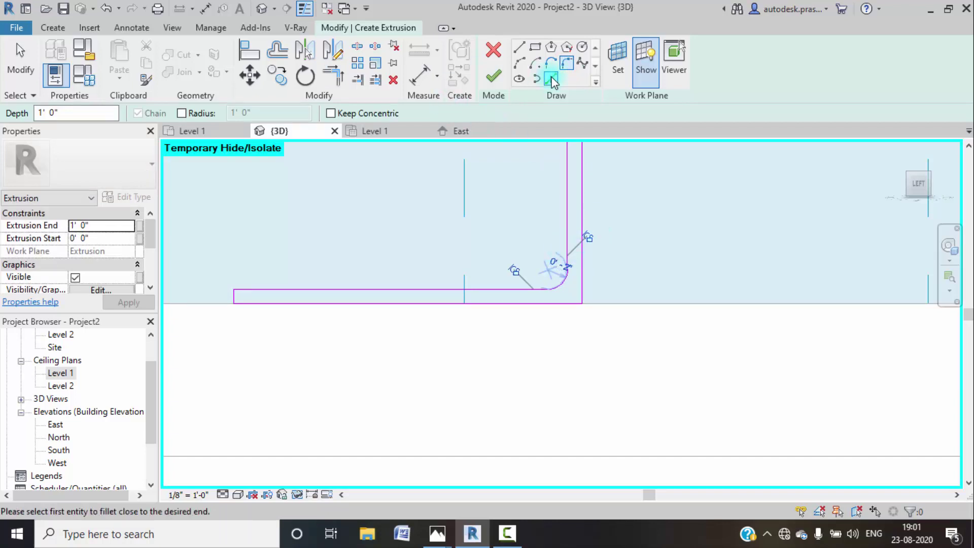
- Offset the inner lower-right arc outward by 1 1/2" to create the matching outer arc
click(551, 79)
double_click(213, 113)
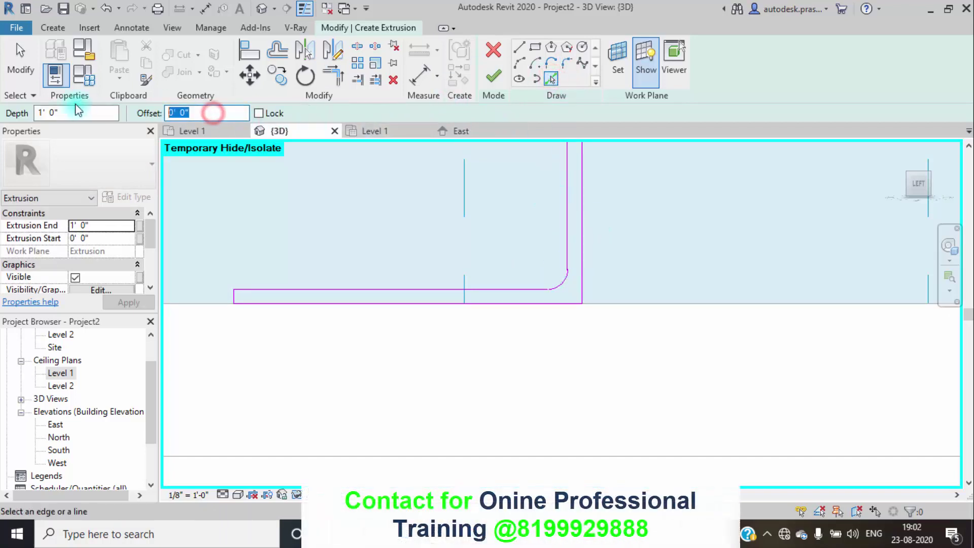
text(1.5)
key(Return)
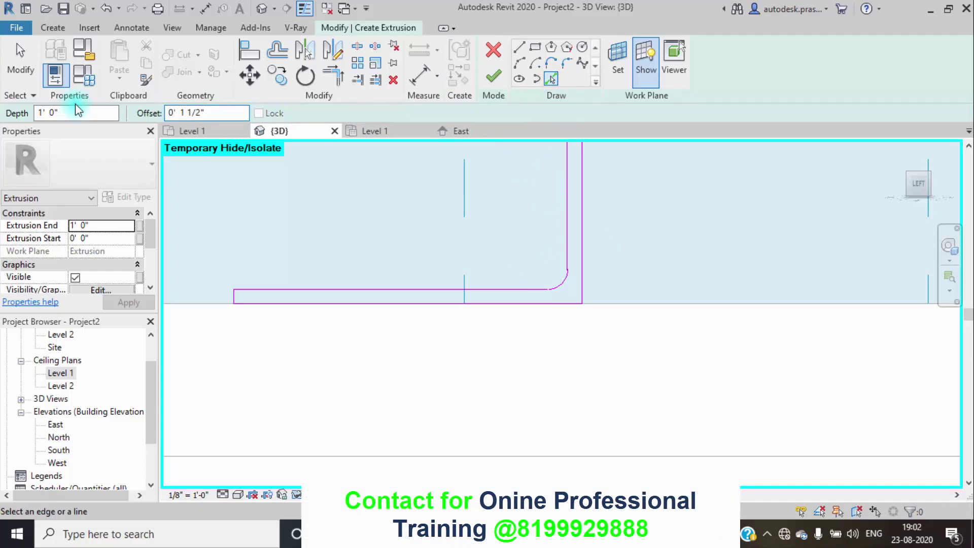
click(567, 291)
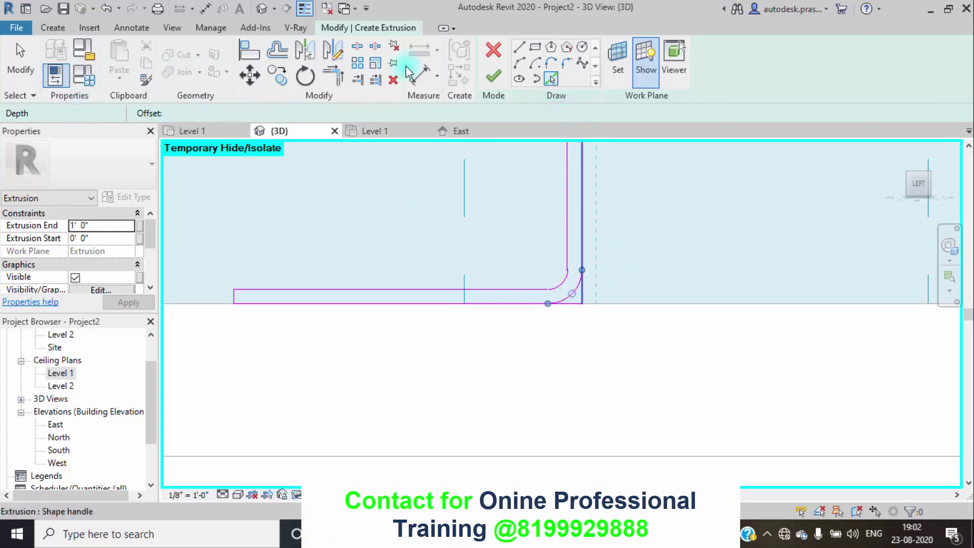
- Trim the profile's outer right and bottom edges to the outer arc, rounding the outer lower-right corner
click(332, 76)
click(576, 283)
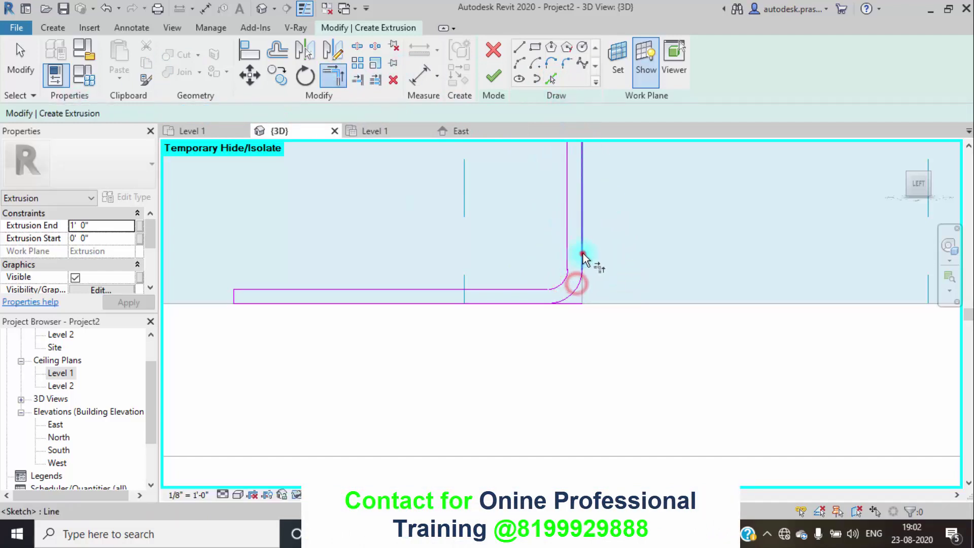
click(582, 254)
click(562, 298)
click(547, 302)
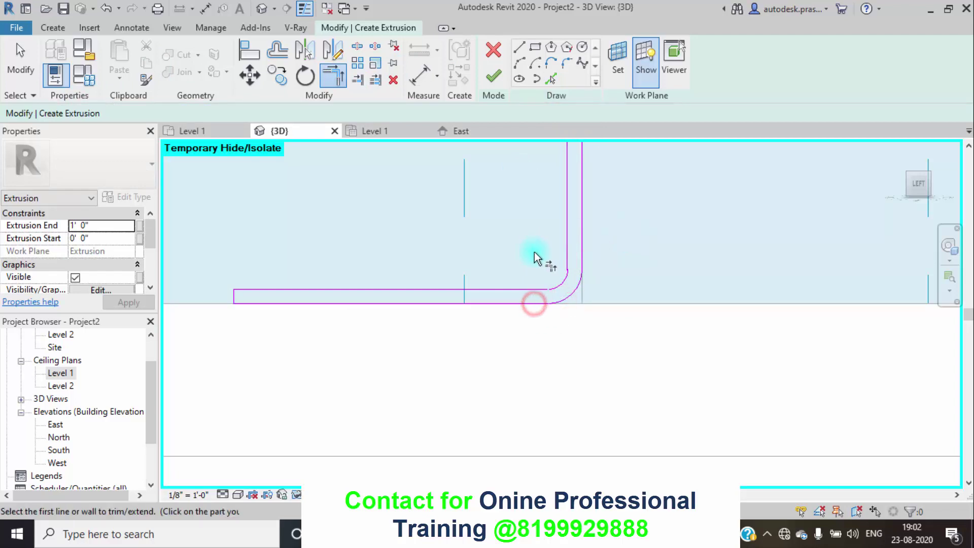
- Trim the overhanging top line to the short vertical end line of the upper leg and finish the extrusion sketch
scroll(526, 243, down, 4)
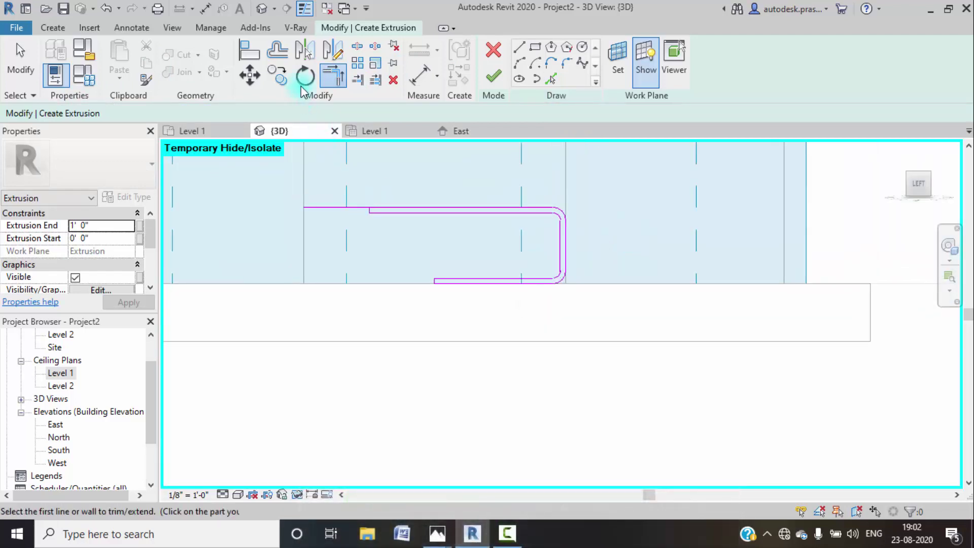
scroll(381, 215, up, 4)
click(376, 212)
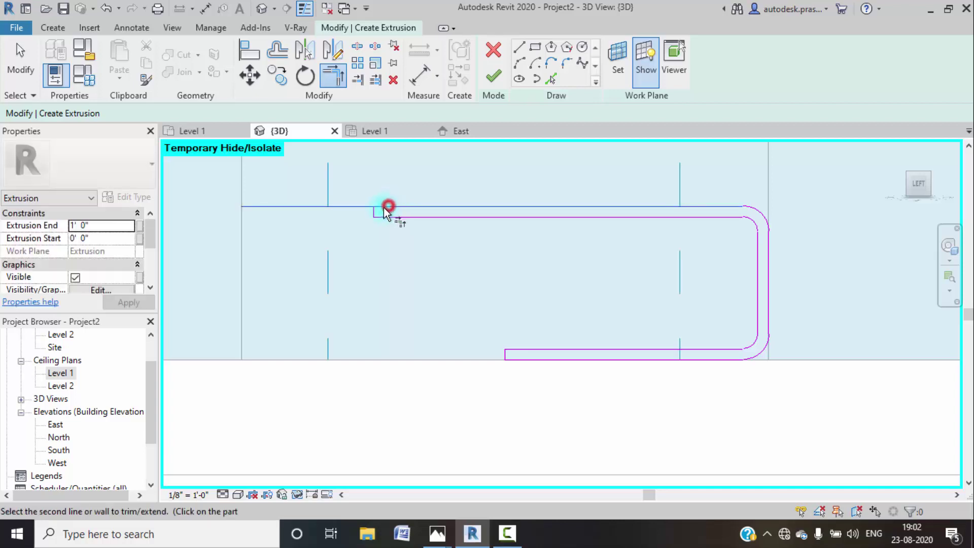
click(386, 207)
click(493, 79)
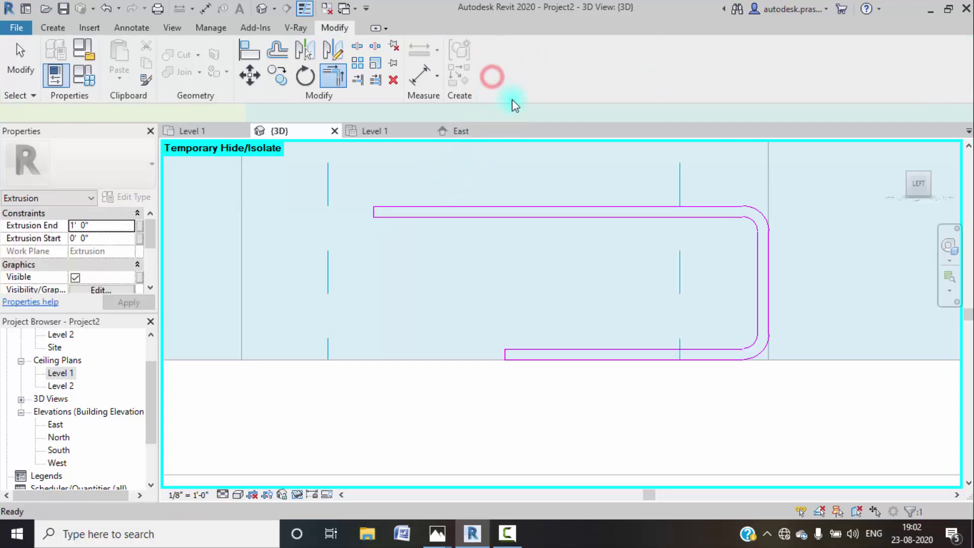
- Set the depth of the C-shaped extrusion to 1'6"
scroll(456, 269, down, 3)
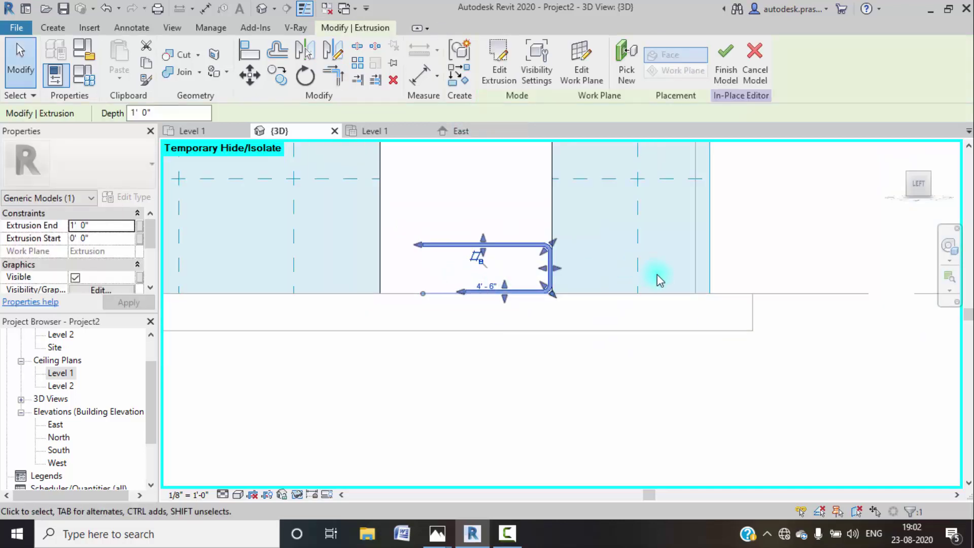
shift+middle_drag(672, 269, 491, 293)
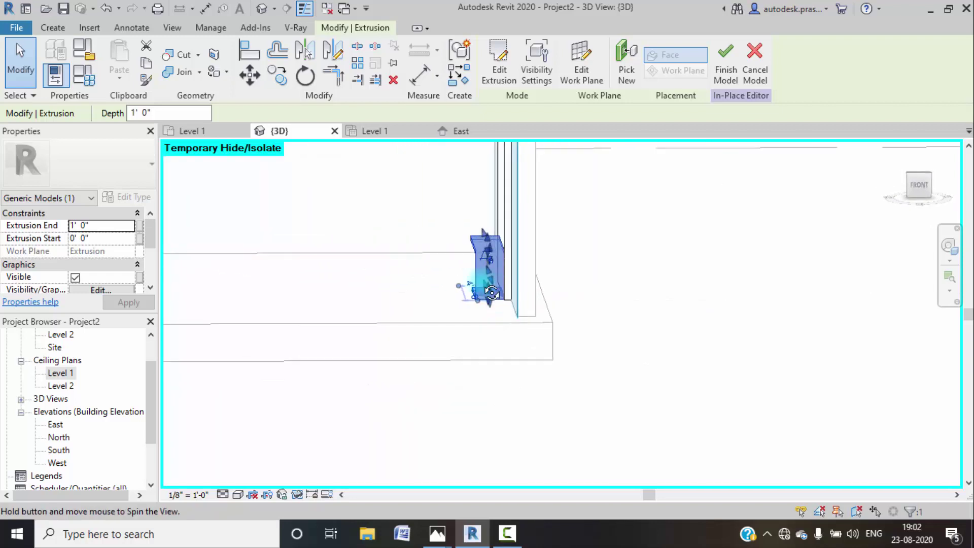
click(166, 110)
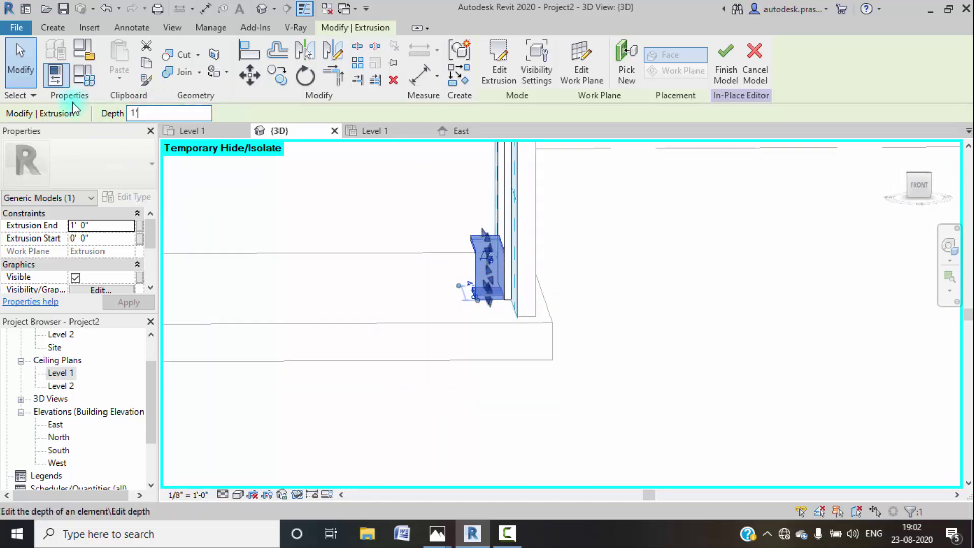
text(1'6")
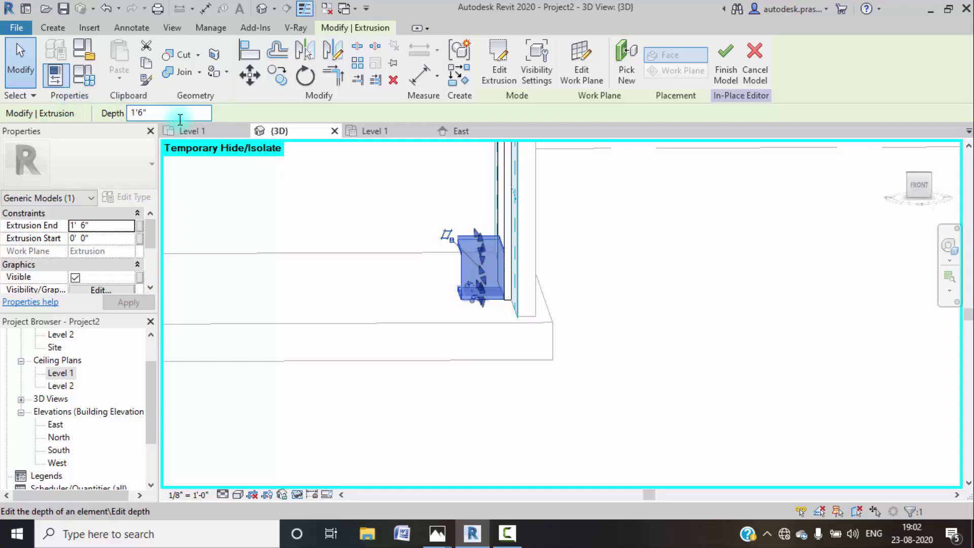
click(610, 269)
- Return to the left view, check the TV unit in the reference render in Photos, and go back to Revit
shift+middle_drag(387, 330, 447, 272)
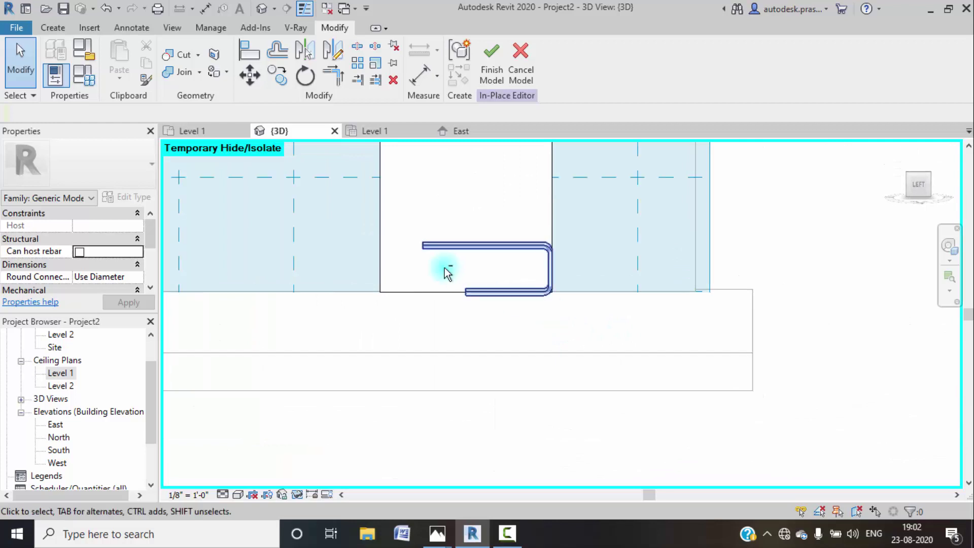
click(916, 185)
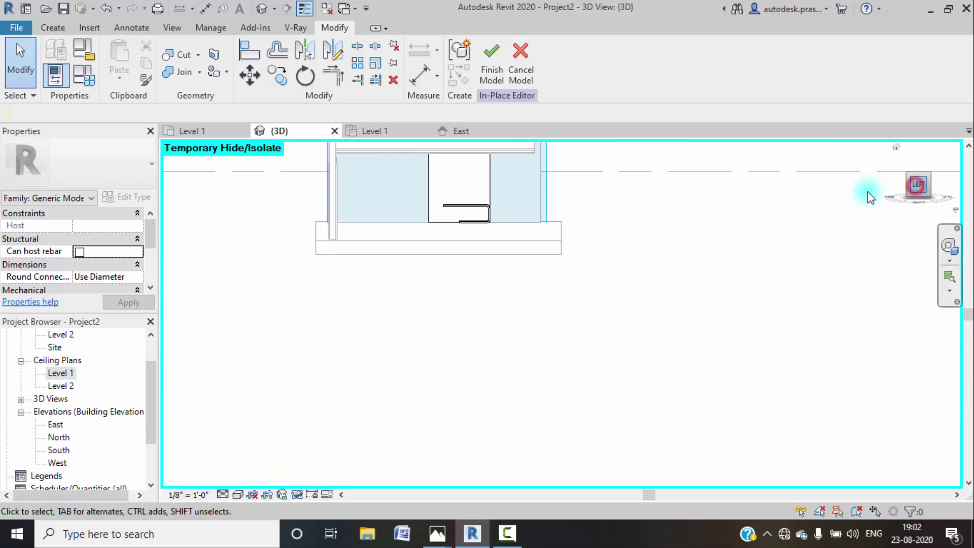
scroll(563, 327, up, 10)
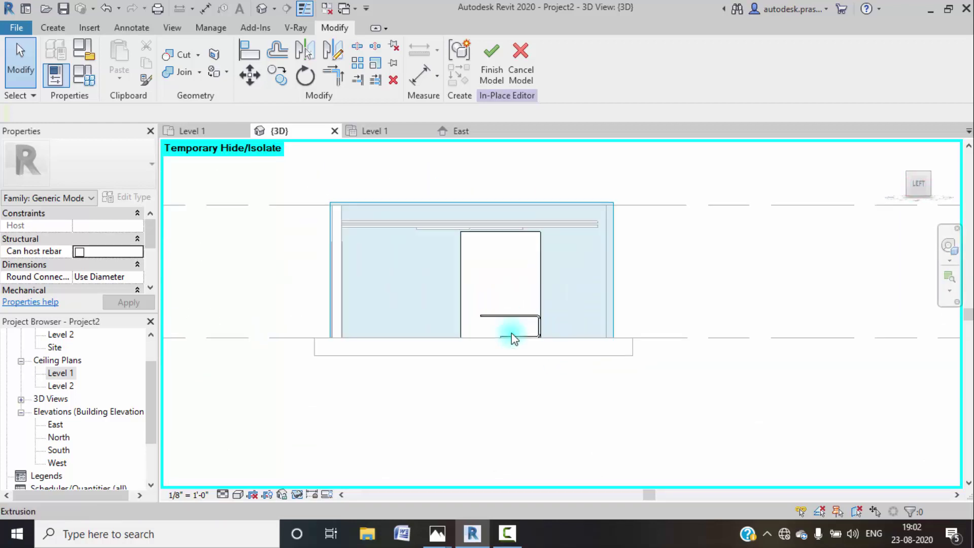
click(437, 536)
click(227, 481)
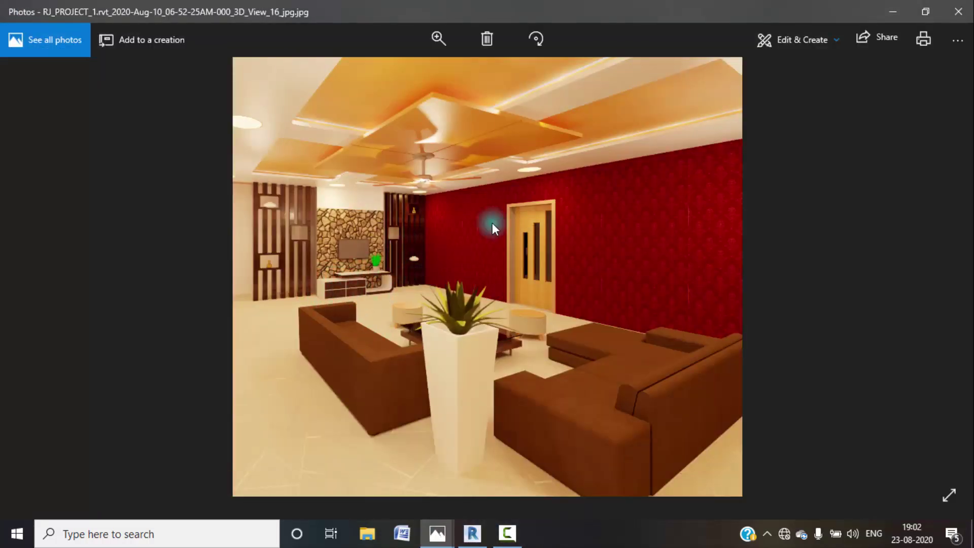
click(895, 11)
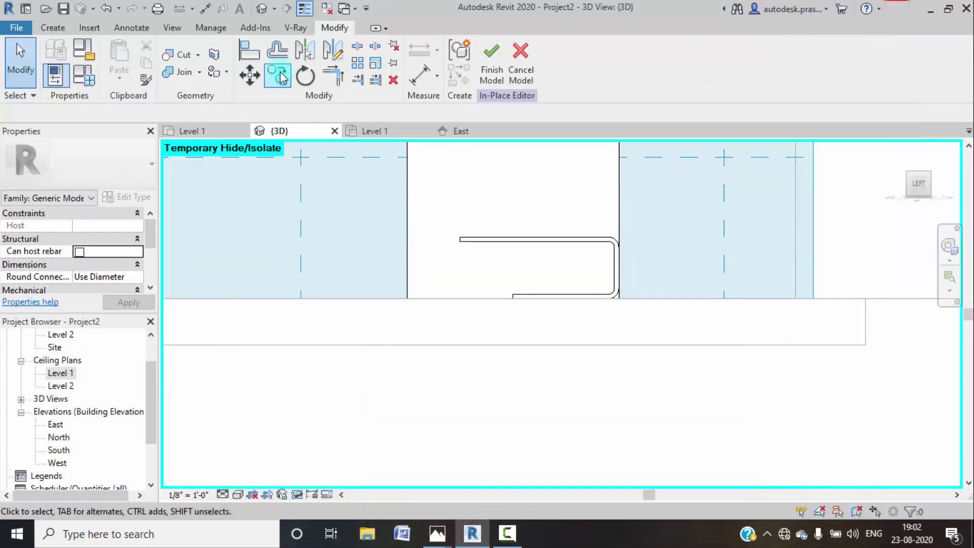
- Start another extrusion and sketch a 3'-0" by 1'-6" rectangle from the middle panel's lower-left corner to the end of the C-shape's lower leg
click(55, 28)
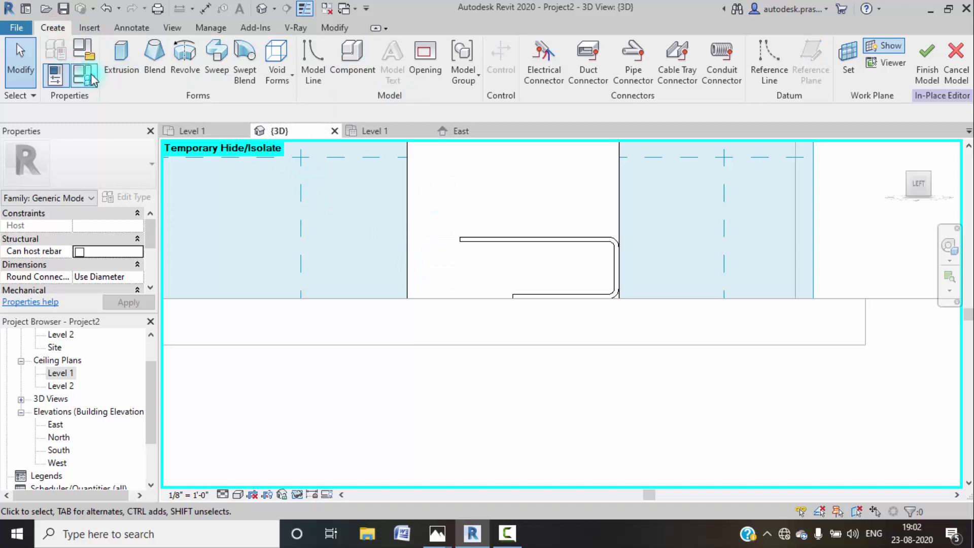
click(121, 57)
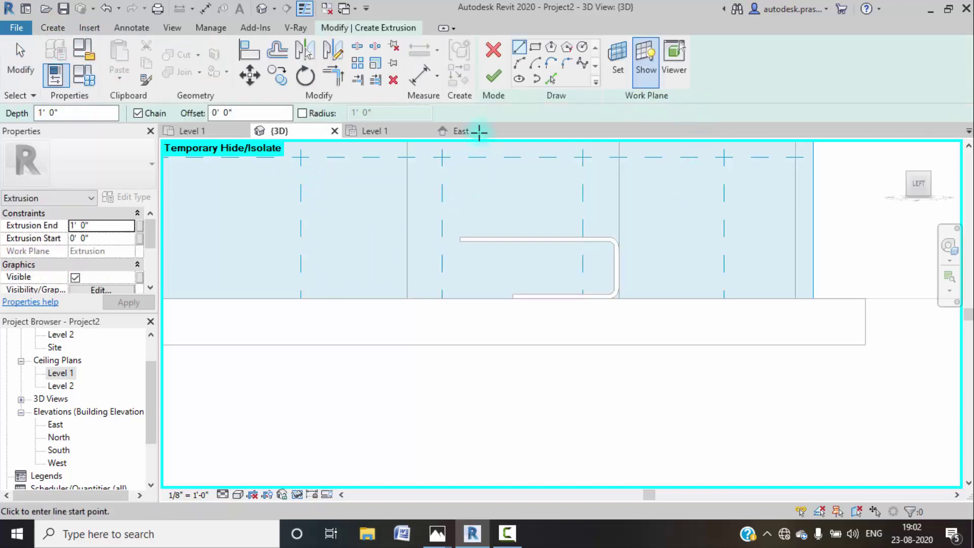
click(535, 49)
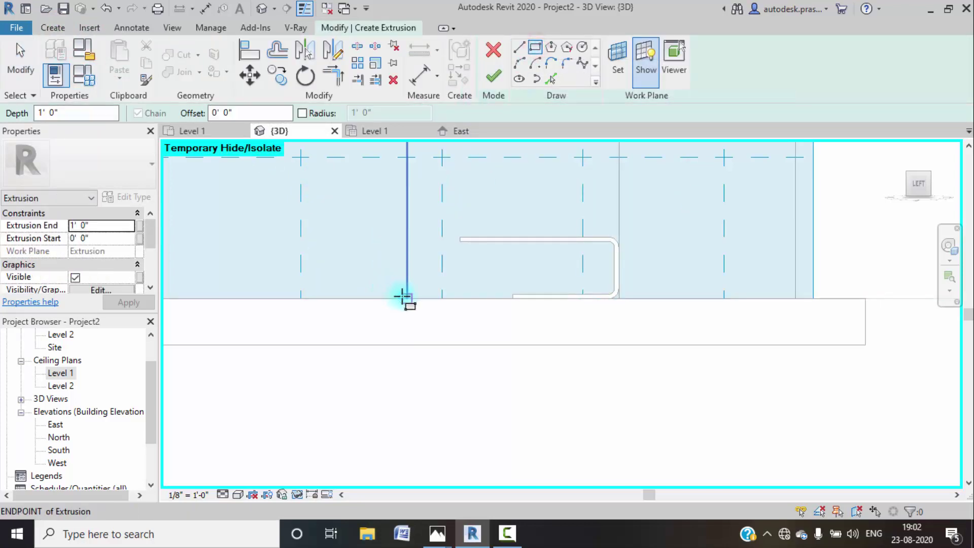
click(402, 296)
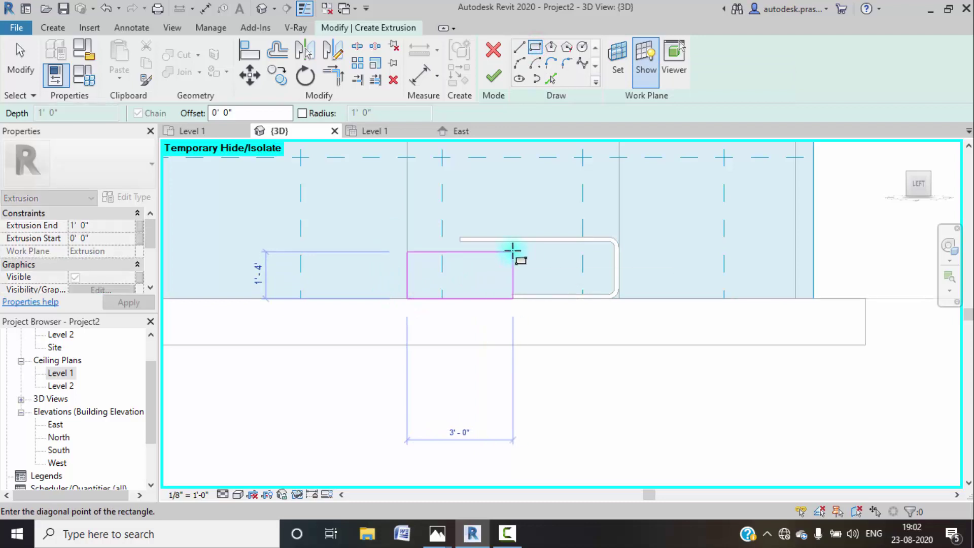
scroll(513, 251, up, 2)
scroll(512, 249, up, 1)
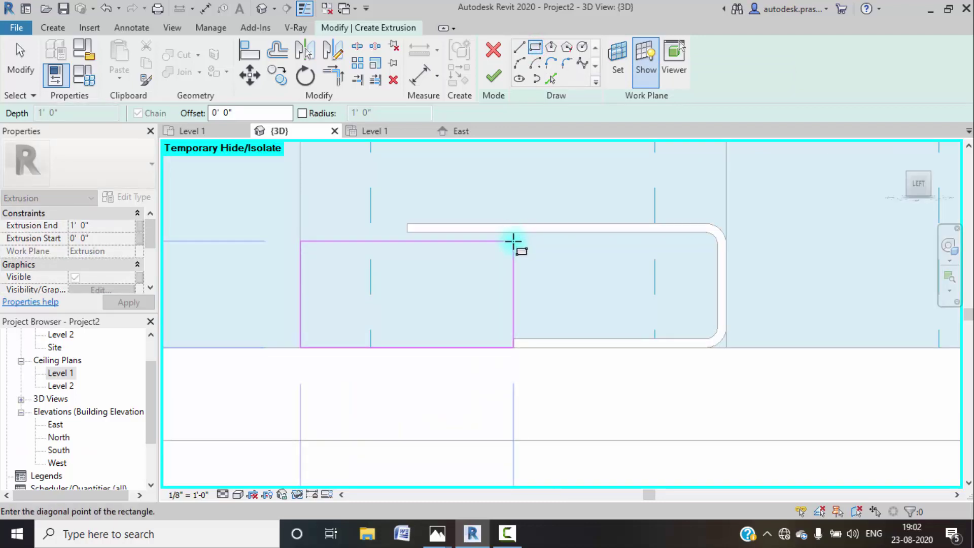
scroll(513, 243, up, 1)
scroll(513, 242, up, 1)
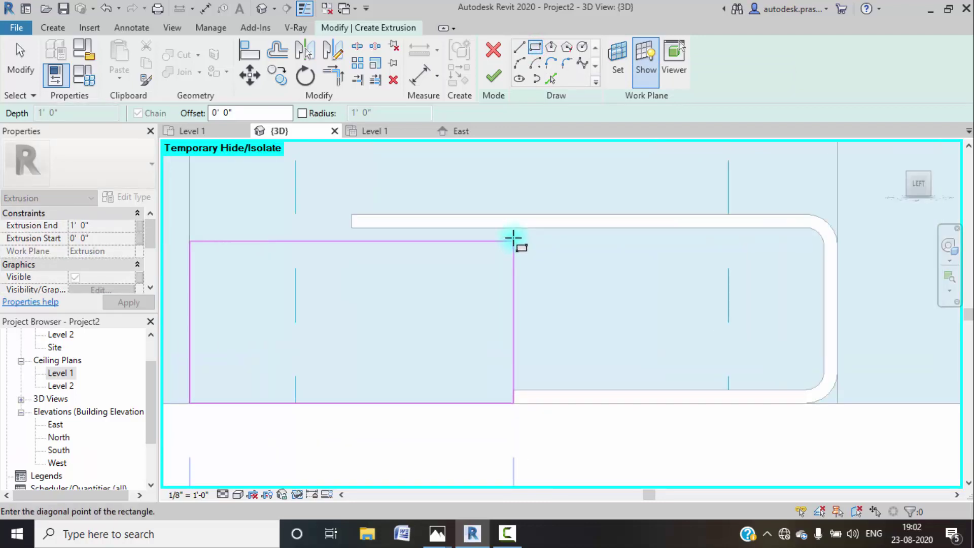
click(513, 237)
scroll(513, 287, down, 3)
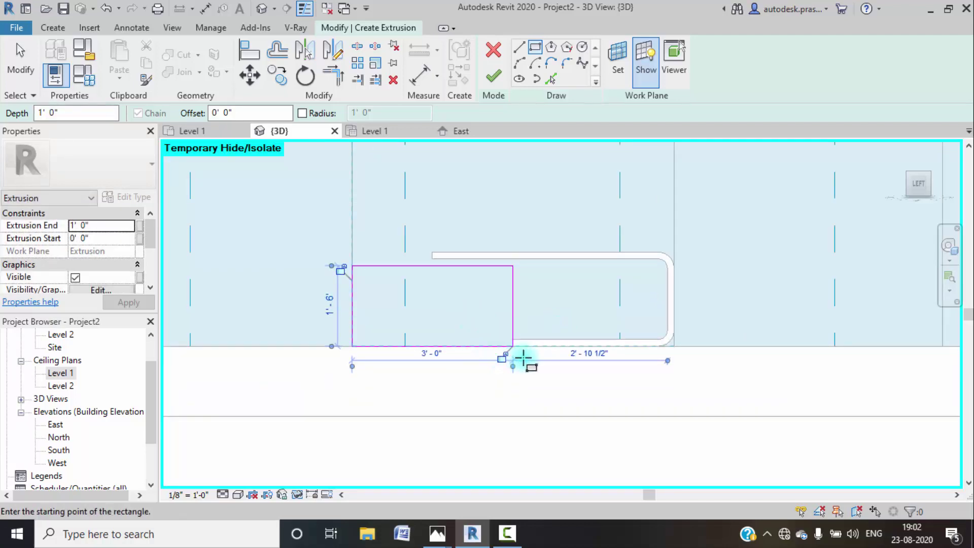
scroll(520, 355, up, 2)
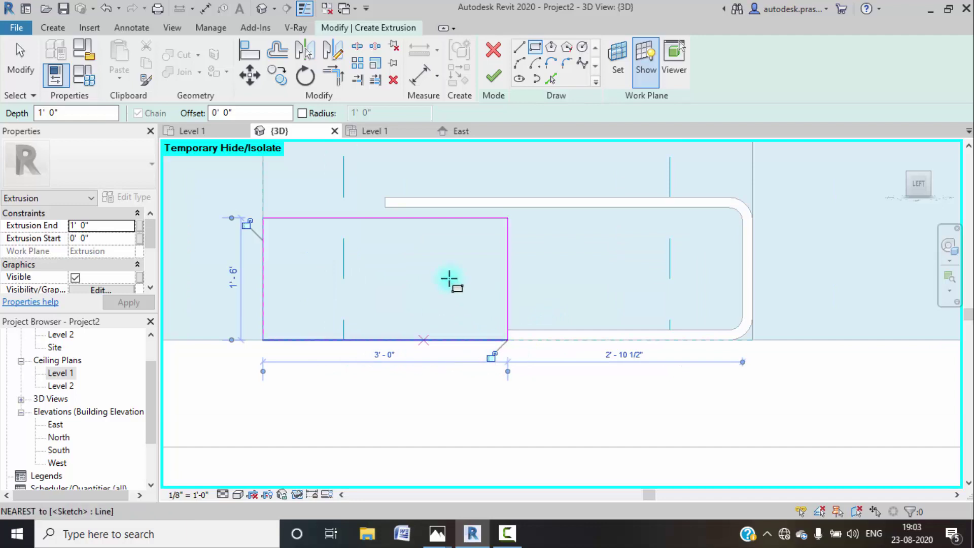
click(381, 219)
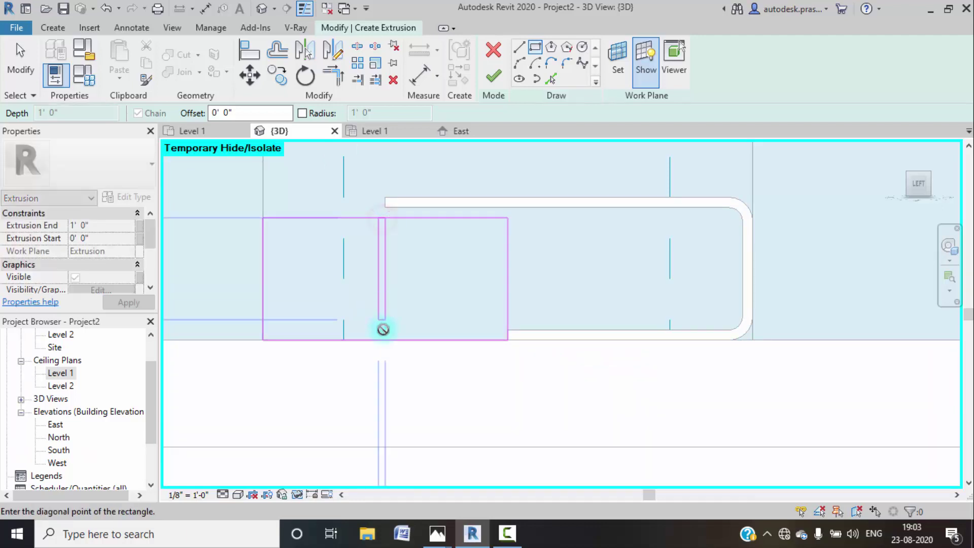
key(Escape)
key(Escape)
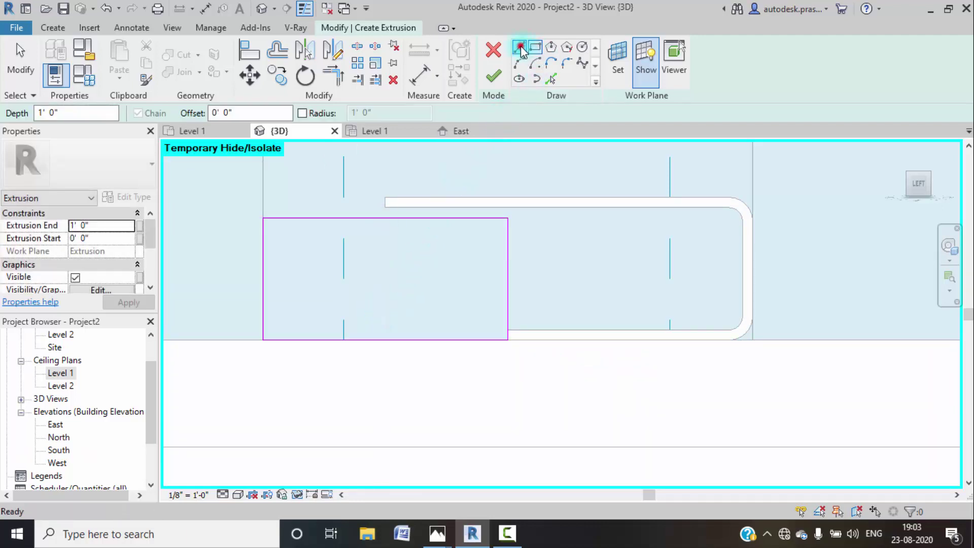
- Draw a 1'-6" vertical line between the midpoints of the rectangle's top and bottom edges, dividing it in half
click(520, 46)
click(384, 216)
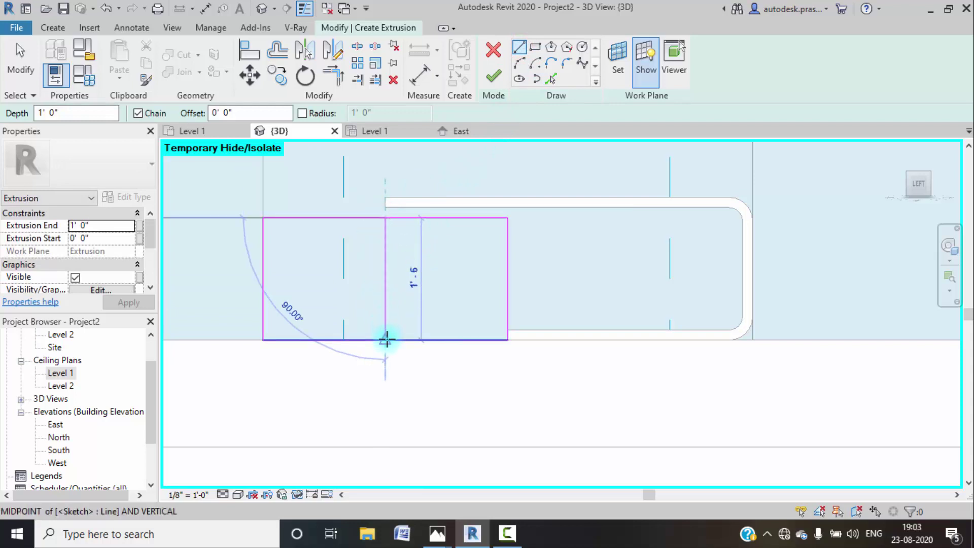
click(385, 339)
click(261, 278)
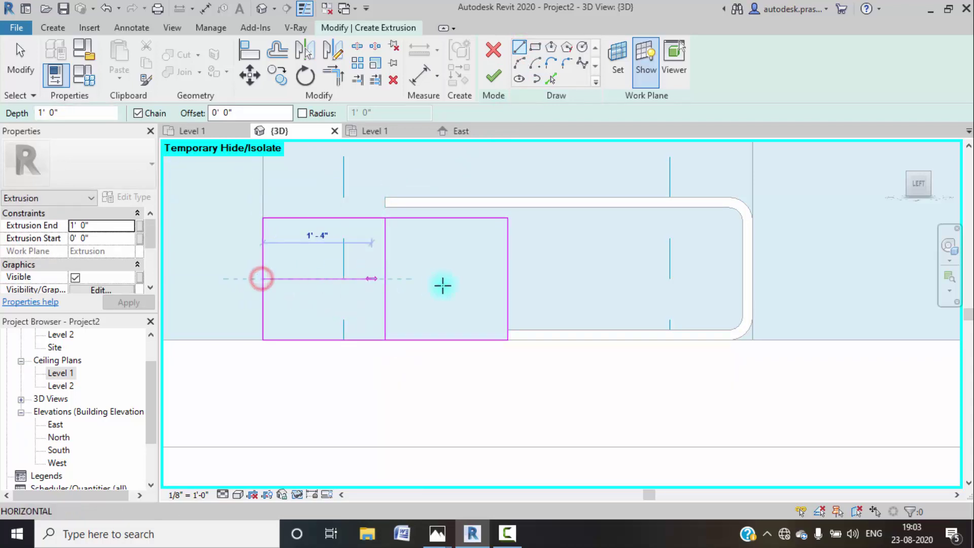
key(Escape)
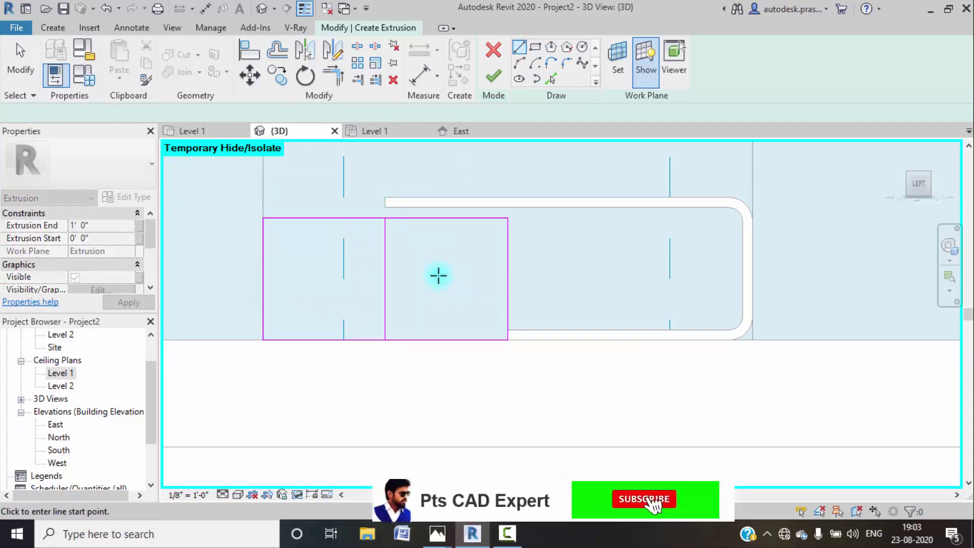
- Delete the vertical dividing line from the rectangle sketch and extrude the cabinet to a depth of 1'6"
key(Escape)
click(385, 272)
key(Delete)
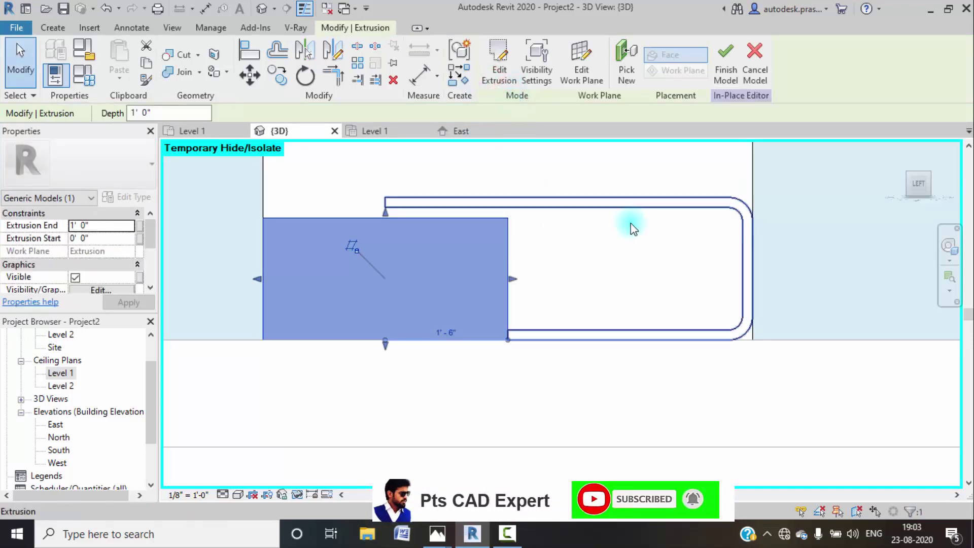
click(158, 108)
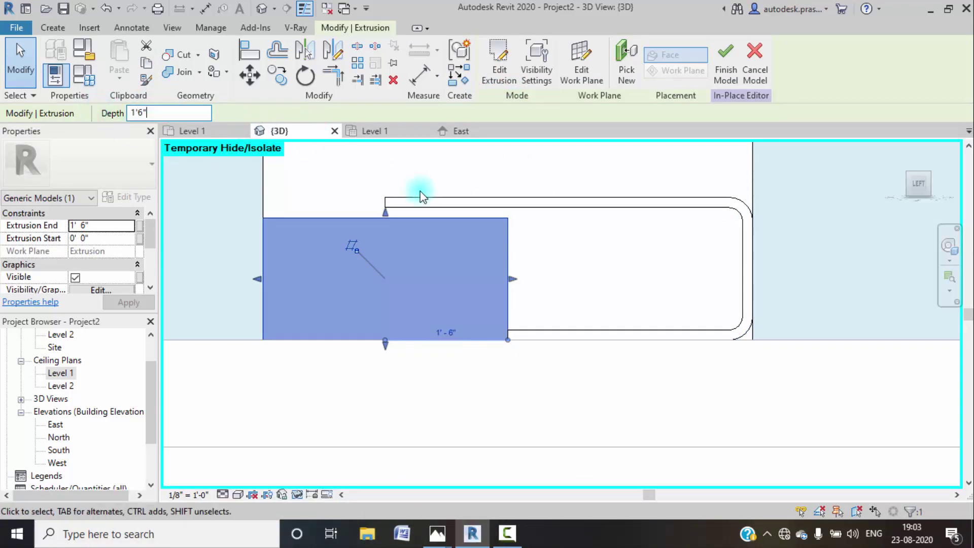
click(345, 175)
- Start a new extrusion and set its work plane by picking the front face of the cabinet
click(64, 28)
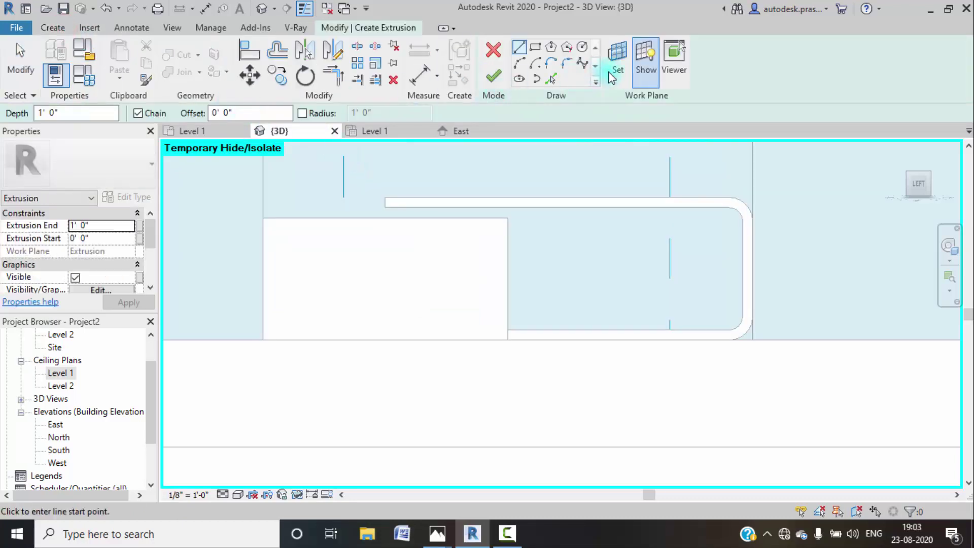
click(618, 63)
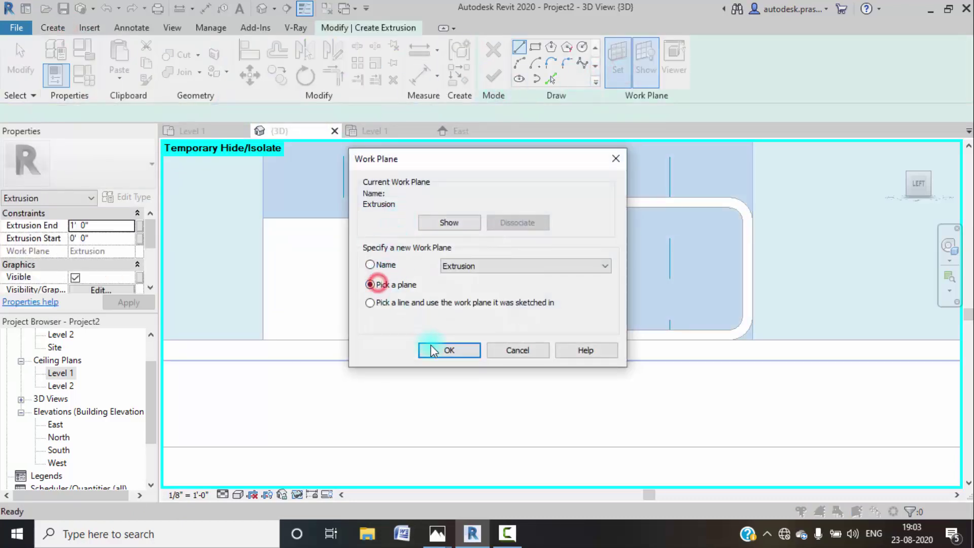
click(434, 350)
click(387, 222)
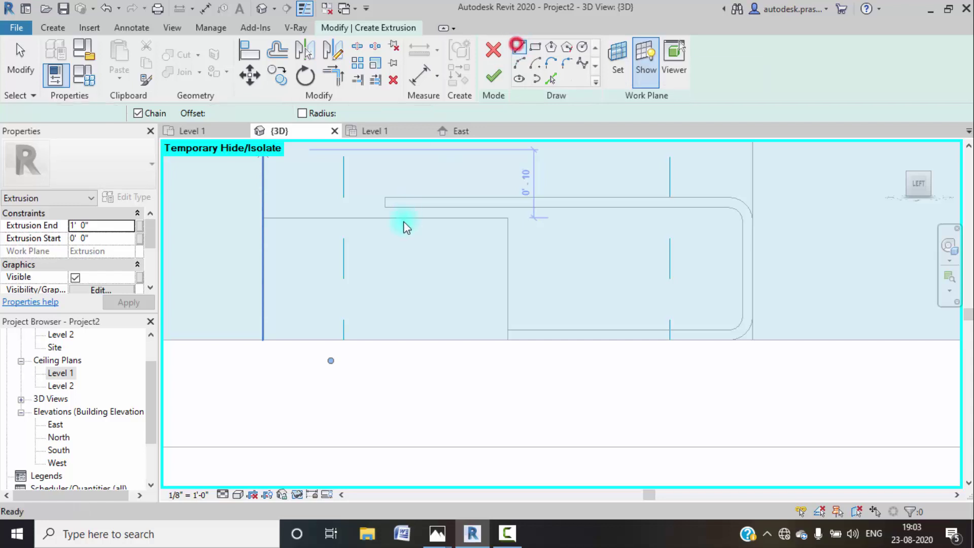
- Draw a 1'-6" vertical and a 3'-0" horizontal centre line between the midpoints of the cabinet face's edges
click(386, 217)
click(386, 339)
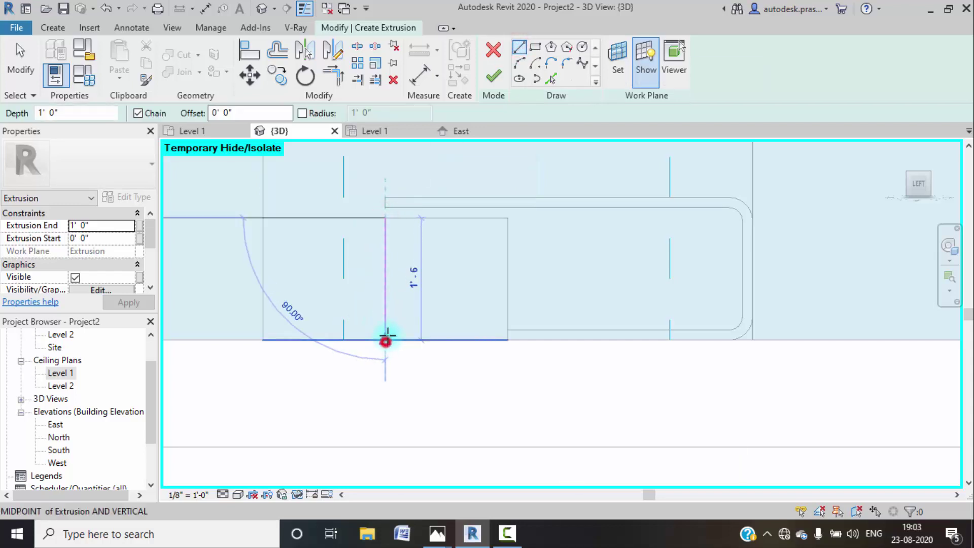
key(Escape)
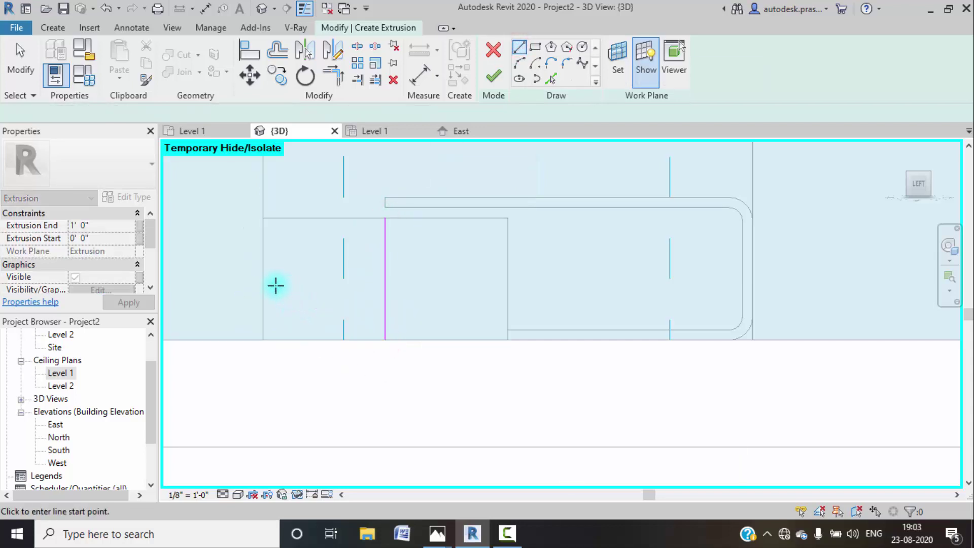
click(265, 278)
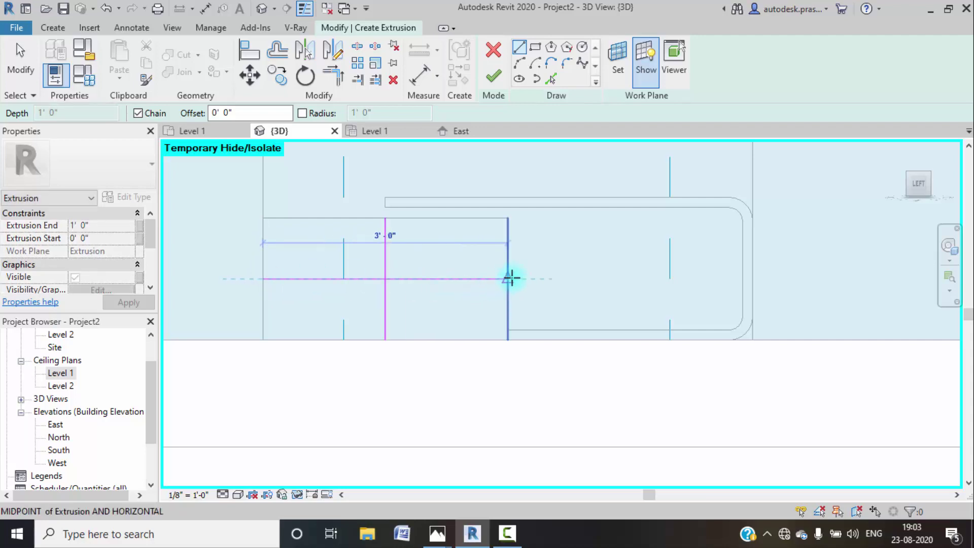
click(525, 245)
key(Escape)
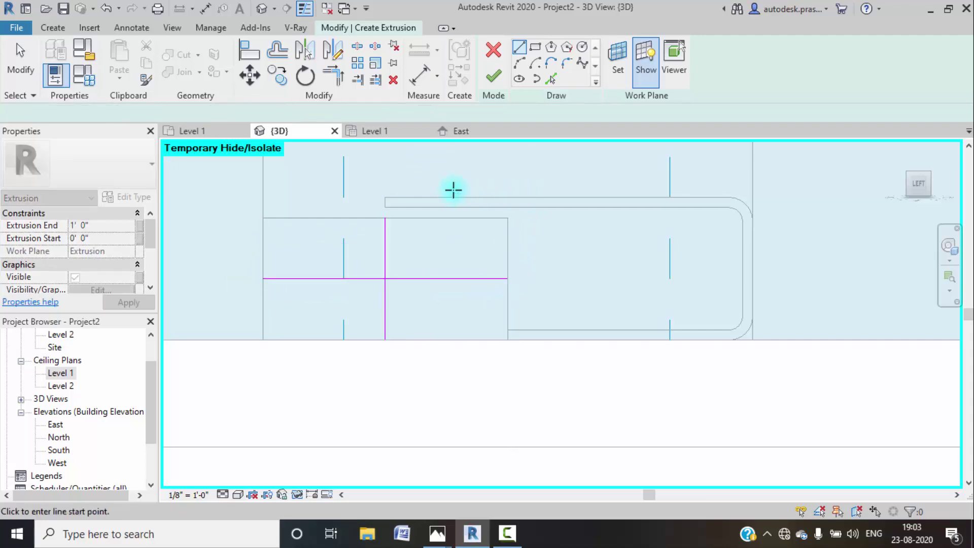
- Create sketch lines offset 1" inward from all four edges of the cabinet face
click(549, 79)
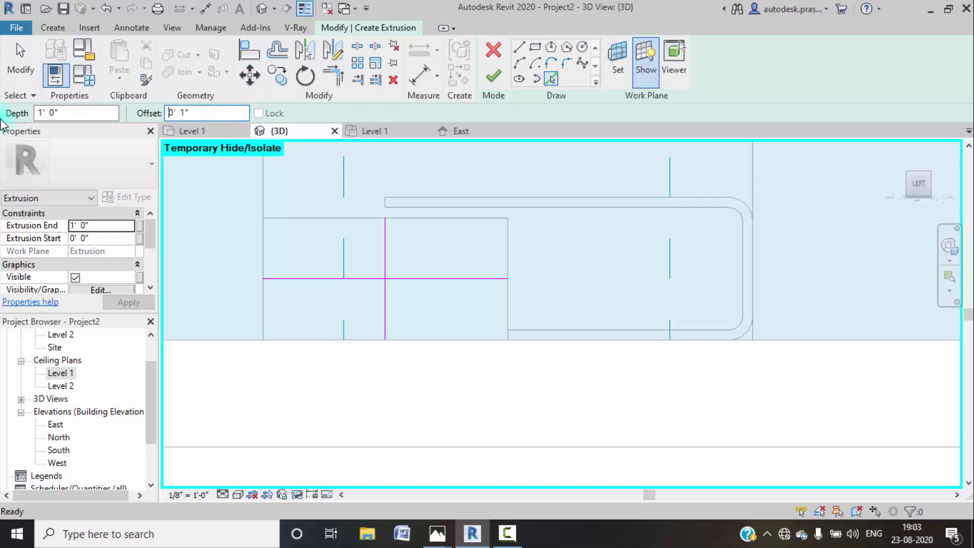
click(326, 219)
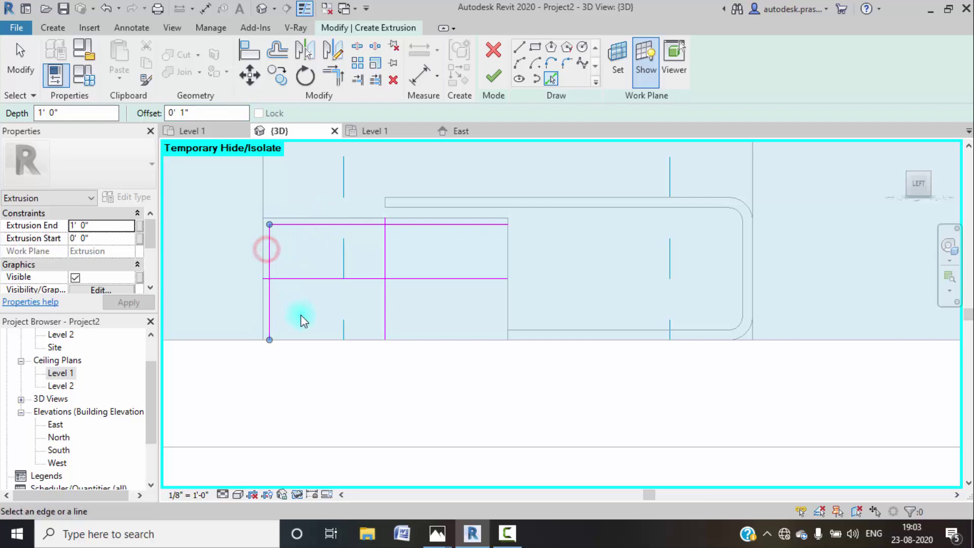
click(307, 338)
click(506, 312)
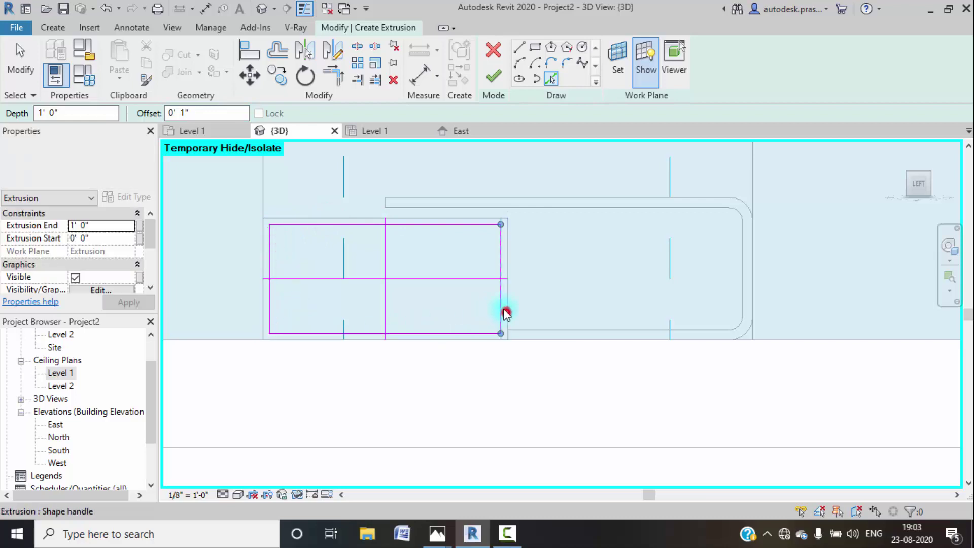
- Offset the horizontal and vertical centre lines 1" to both sides
click(454, 280)
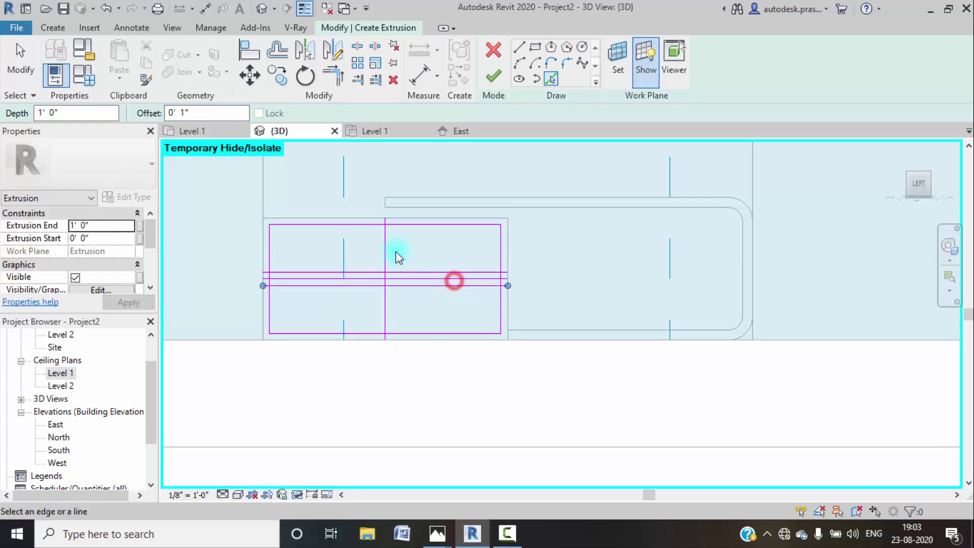
click(387, 259)
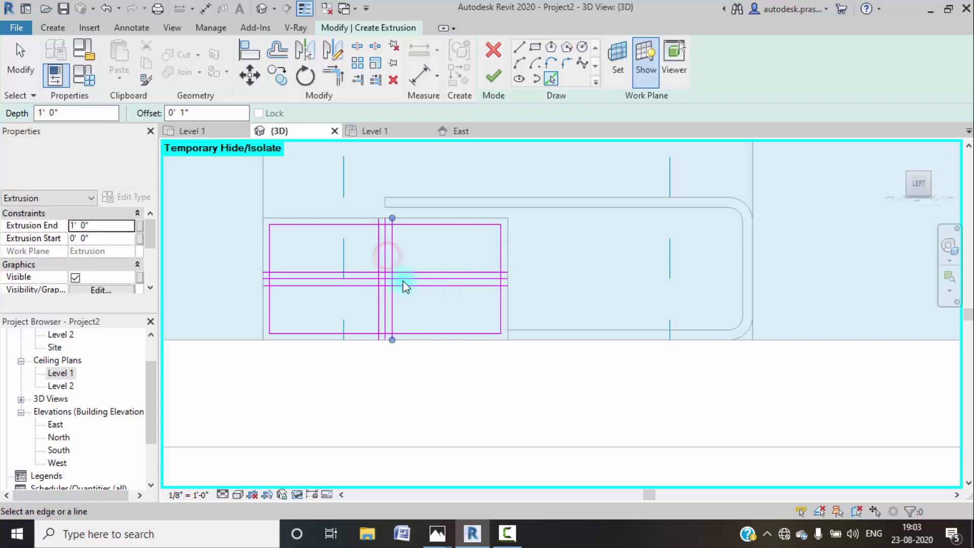
mouse_move(354, 294)
middle_down()
mouse_move(337, 280)
mouse_move(363, 285)
middle_up()
click(363, 285)
key(Escape)
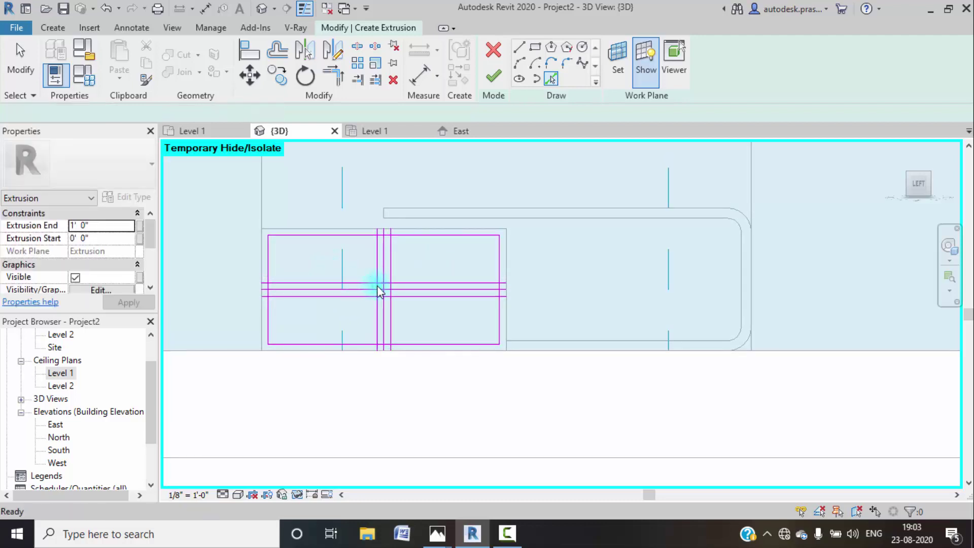
- Delete the original horizontal and vertical centre lines, keeping only their offset copies
scroll(380, 287, up, 5)
click(389, 294)
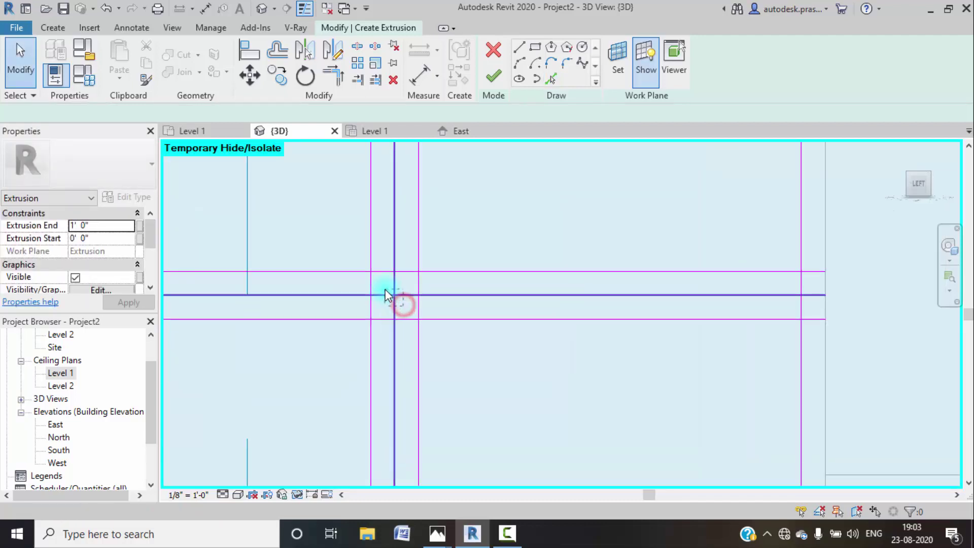
key(Escape)
scroll(399, 300, down, 3)
scroll(400, 300, down, 2)
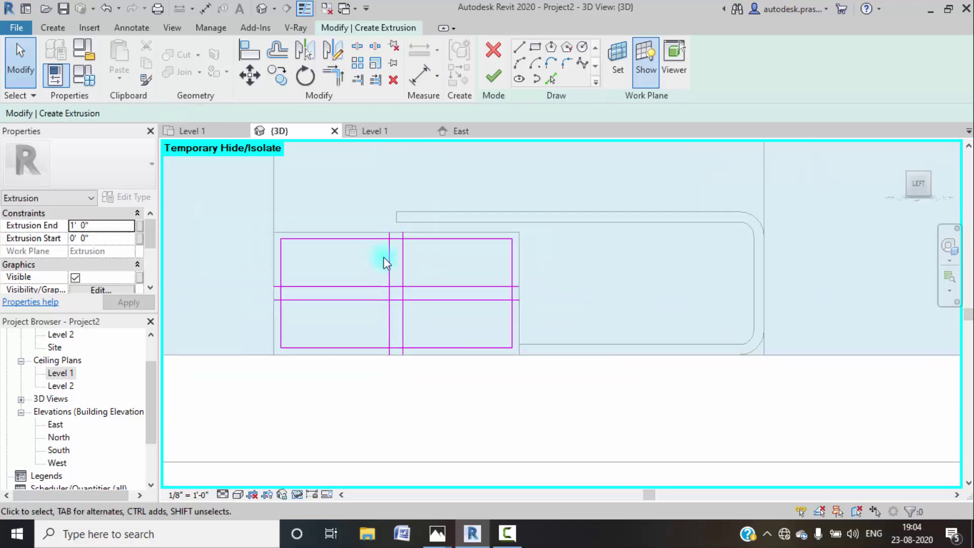
- Split the inner rectangle's four sides and the offset centre lines between the parallel pairs, without deleting inner segments
click(357, 45)
scroll(395, 229, up, 3)
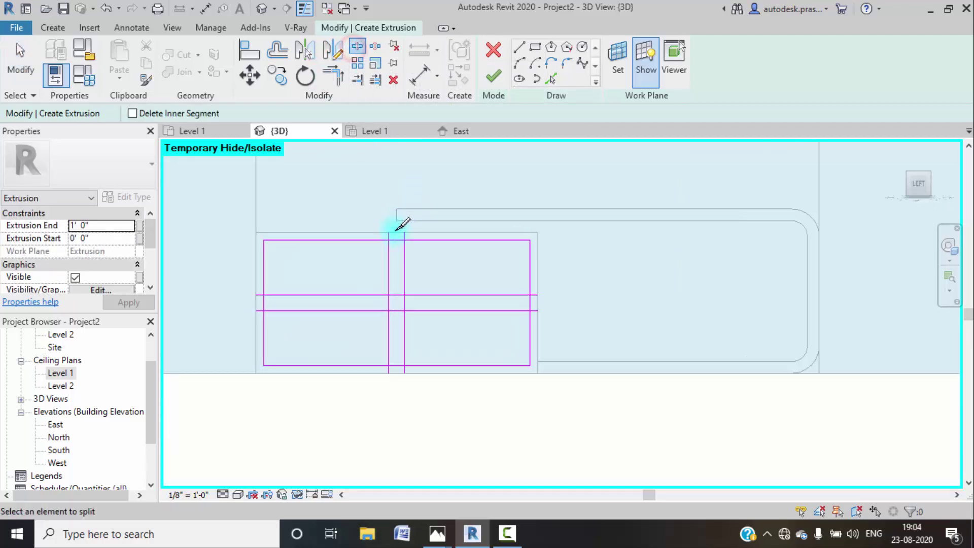
click(395, 244)
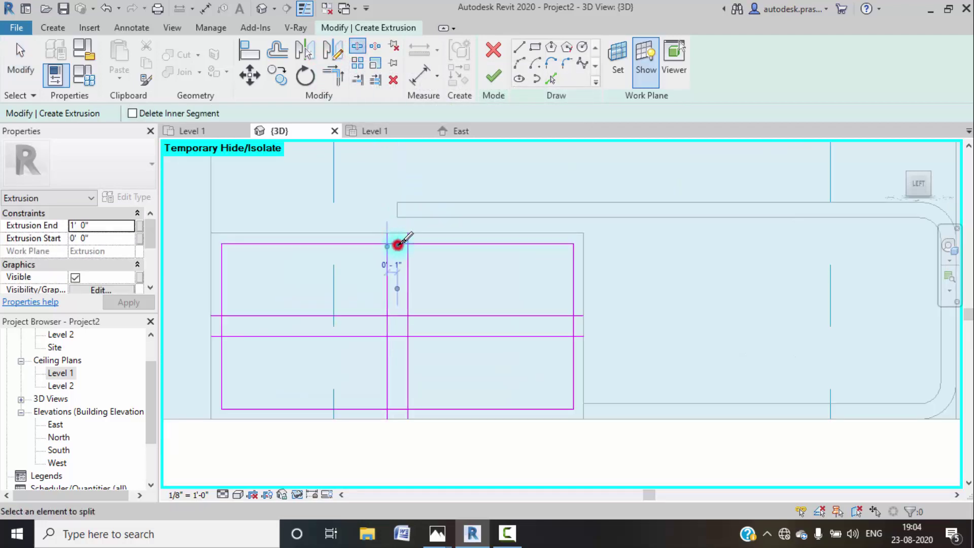
click(573, 326)
click(399, 408)
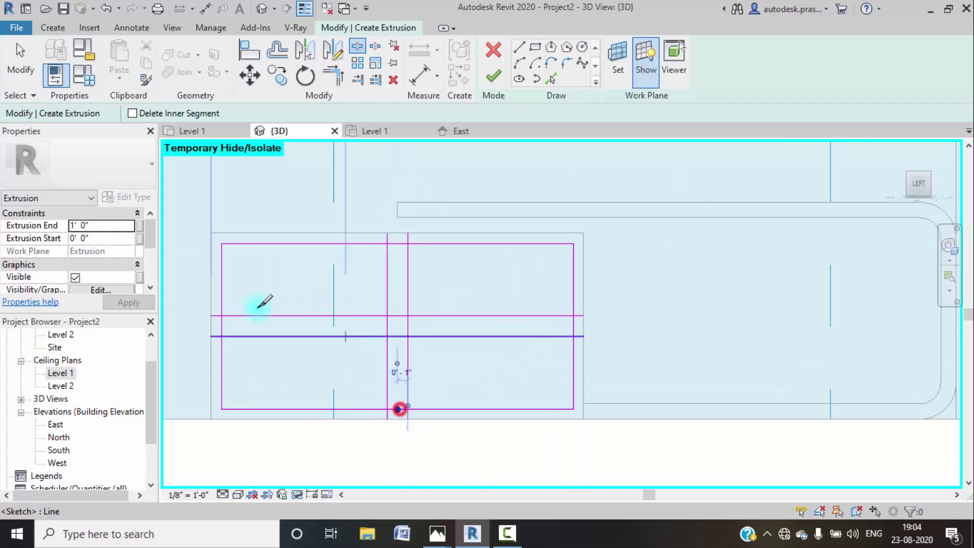
click(222, 326)
click(386, 329)
click(398, 315)
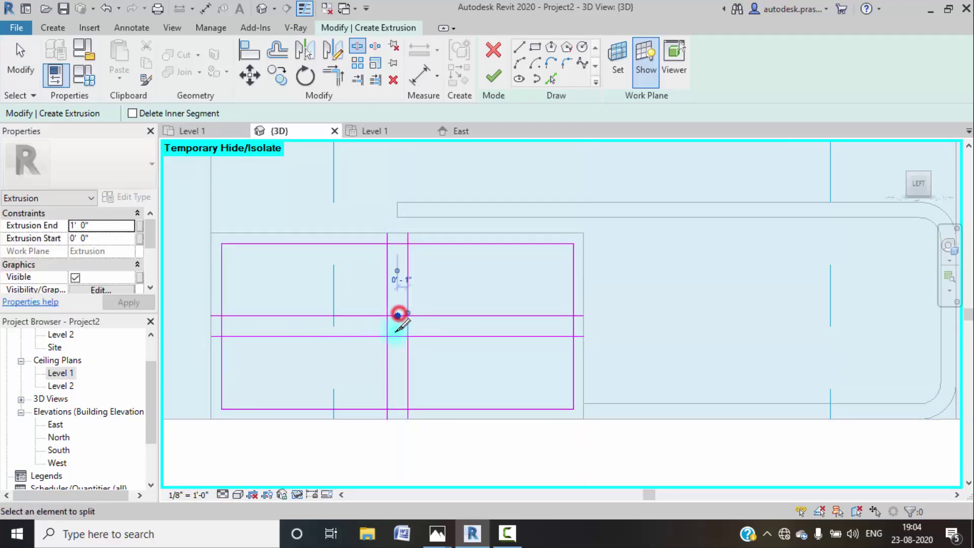
click(395, 335)
- Trim the split lines to corners along the left and bottom sides of the cabinet's drawer outlines
click(333, 76)
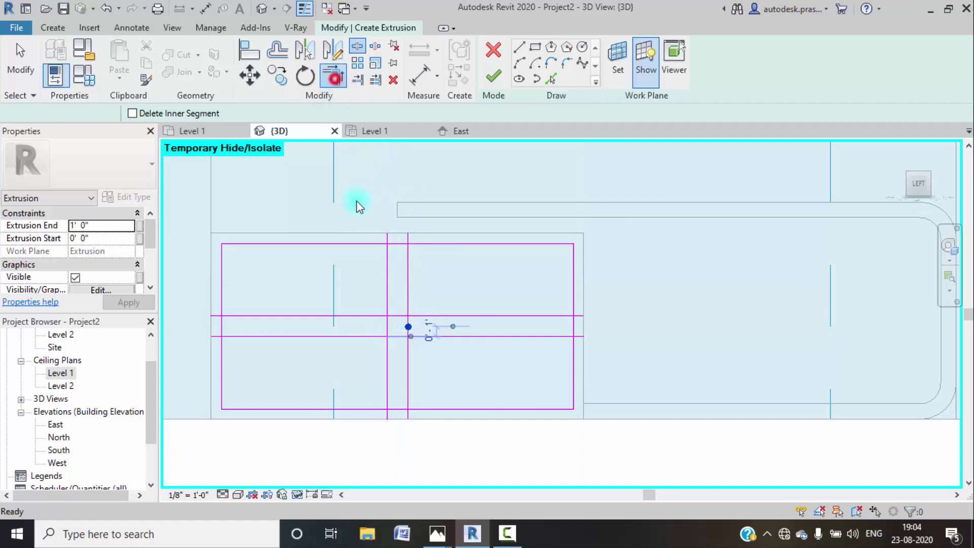
click(234, 315)
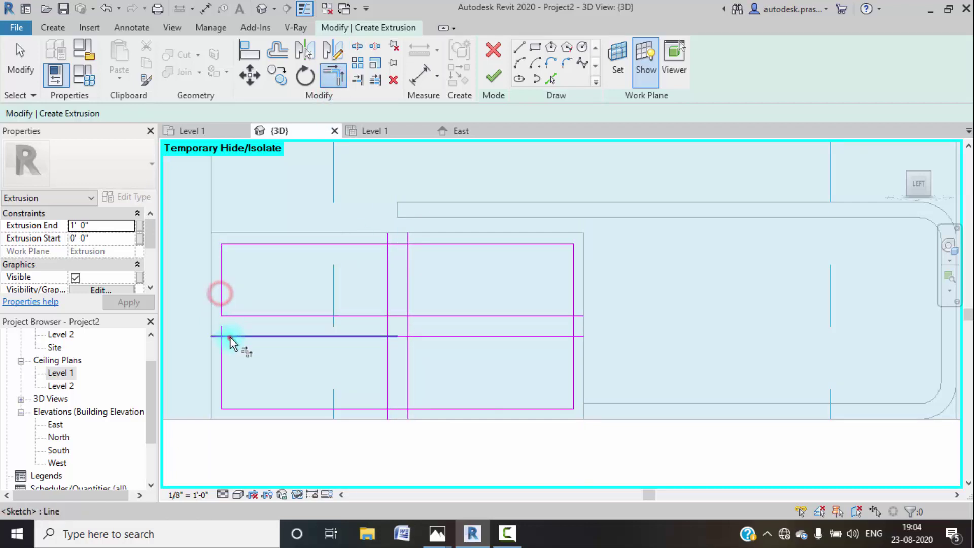
click(229, 336)
click(220, 350)
click(386, 396)
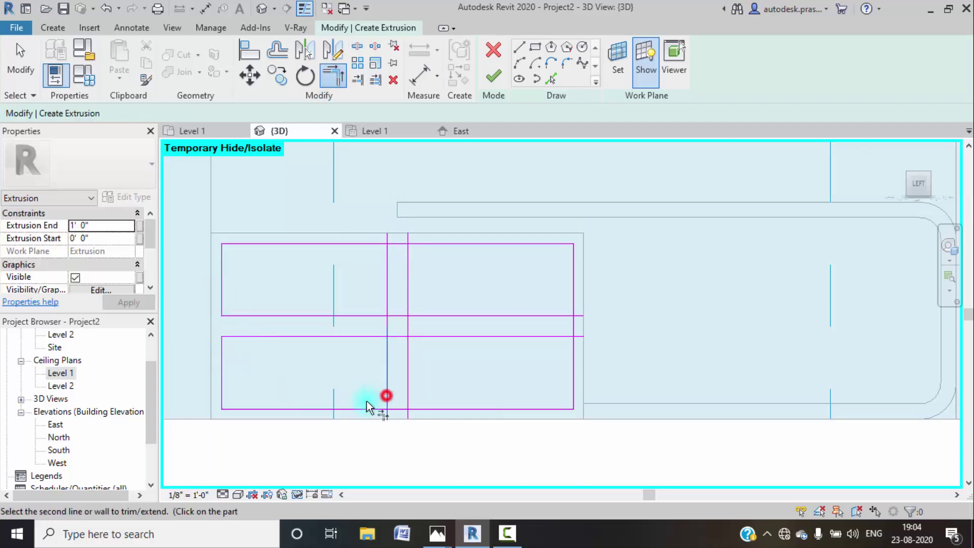
click(365, 406)
click(419, 407)
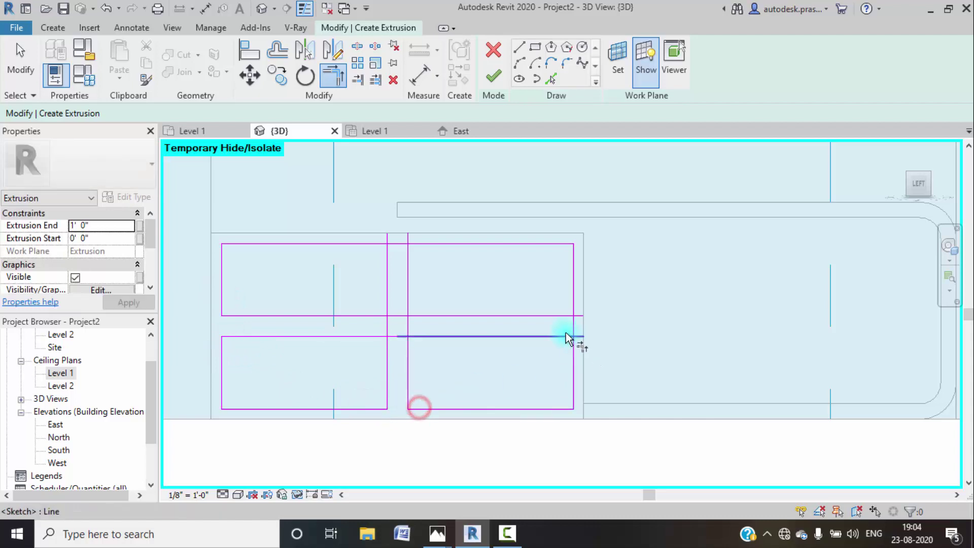
- Trim the split lines to corners along the right and top sides of the drawer outlines
click(559, 335)
click(573, 359)
click(561, 315)
click(571, 303)
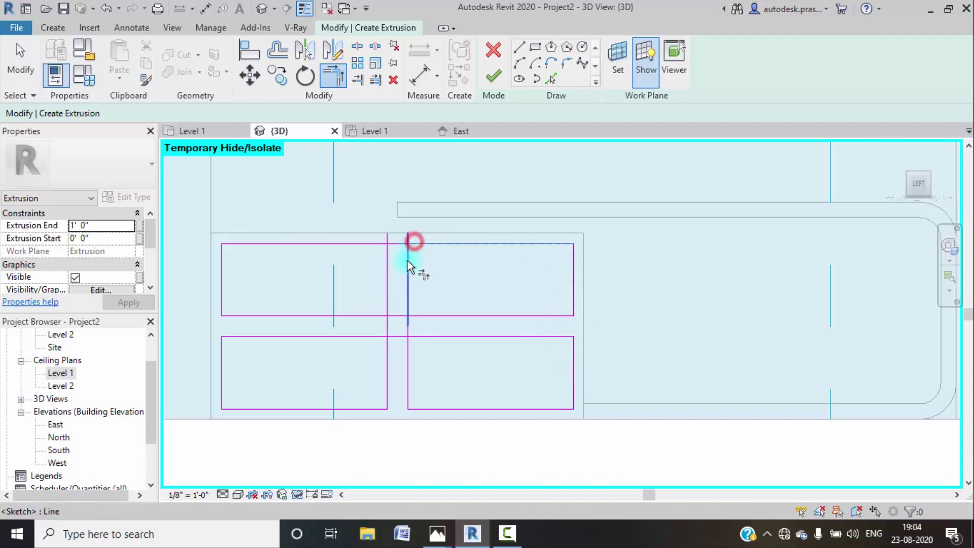
click(373, 244)
click(387, 261)
- Trim the four inner corners around the central crossing to close four separate drawer rectangles
click(386, 307)
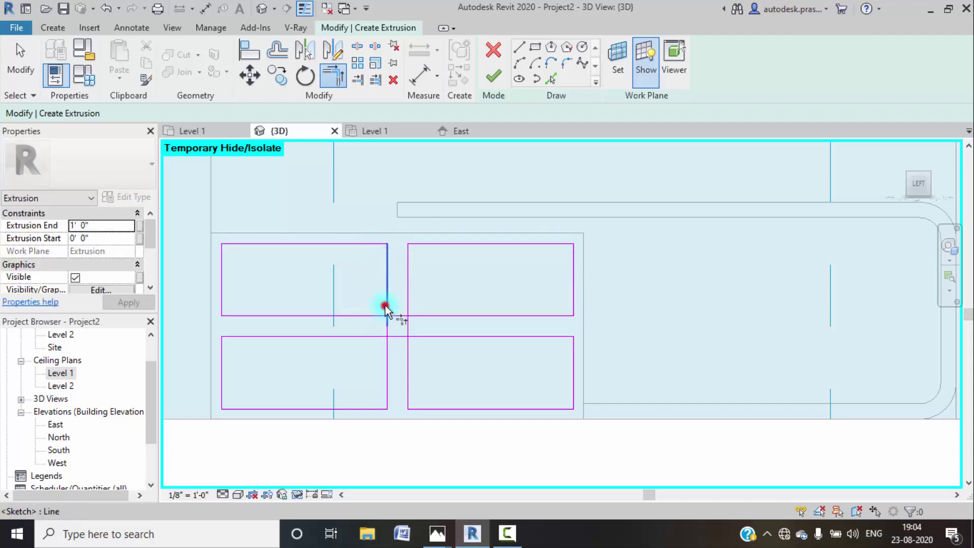
click(374, 315)
click(405, 303)
click(419, 313)
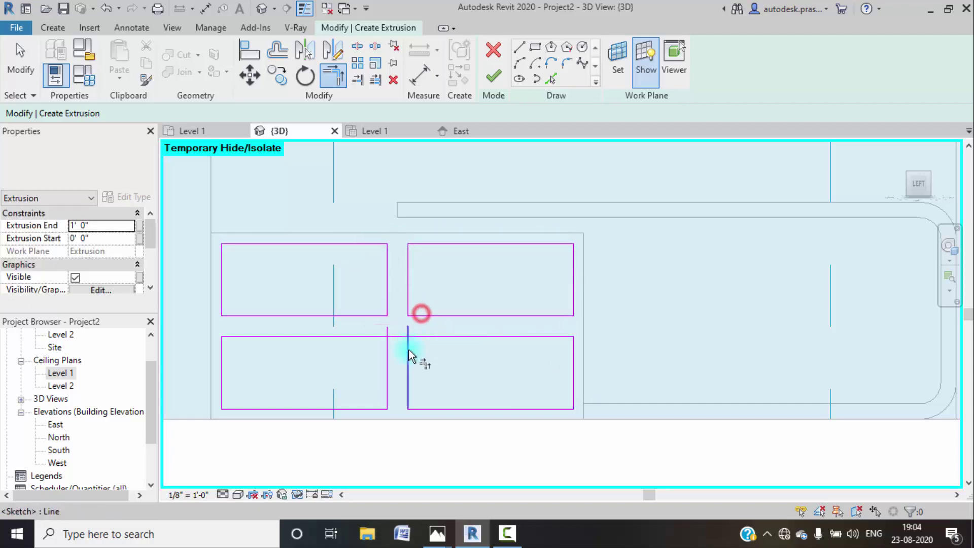
click(408, 349)
click(420, 337)
click(370, 334)
click(387, 352)
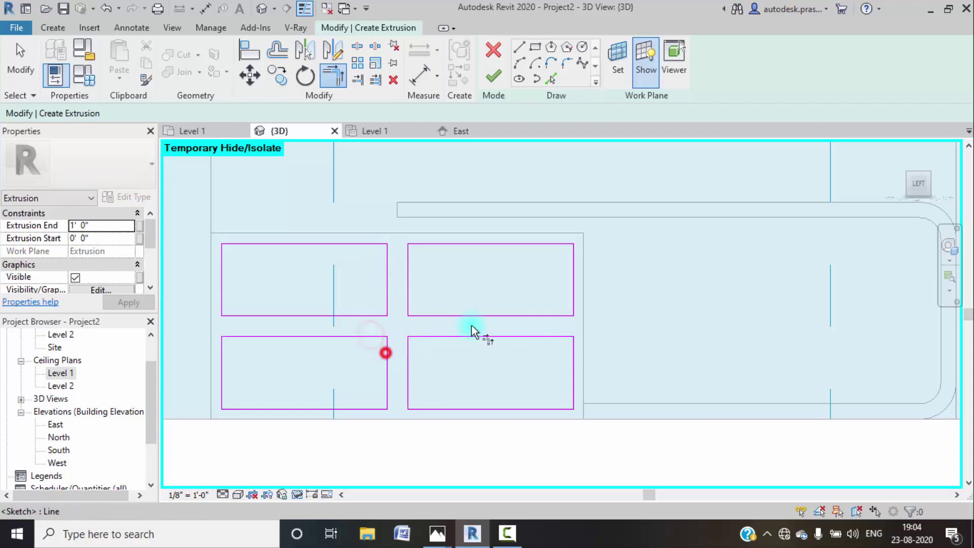
- Finish the sketch of the four drawer fronts and set the extrusion depth to 2"
scroll(425, 351, down, 2)
scroll(425, 351, down, 3)
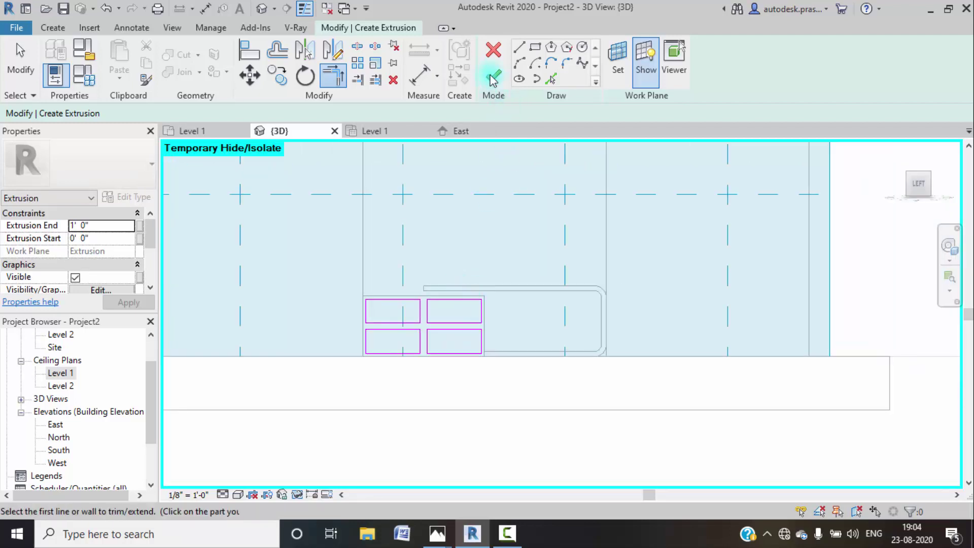
click(491, 75)
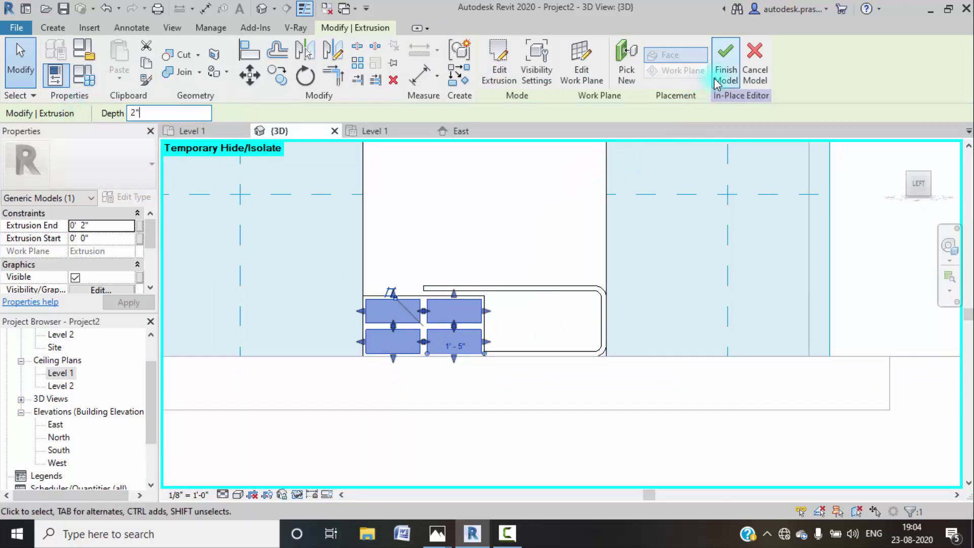
click(878, 263)
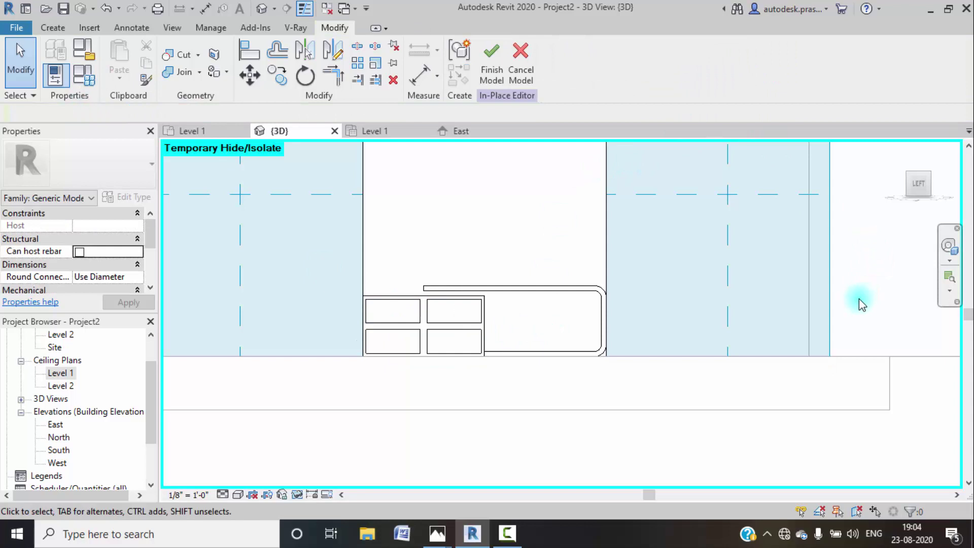
- Set the extrusion depth of the four drawer fronts to 0.5"
shift+middle_drag(855, 271, 957, 176)
click(934, 186)
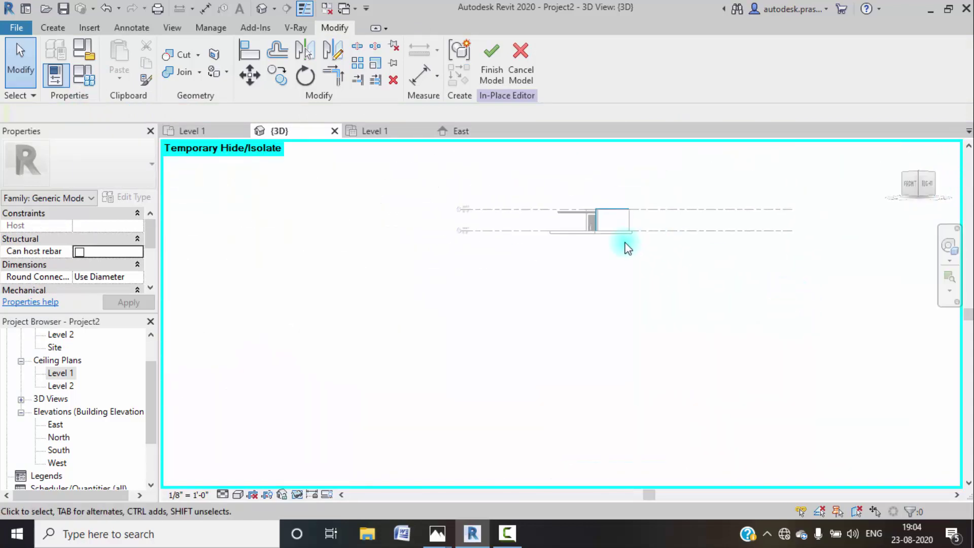
scroll(513, 317, up, 4)
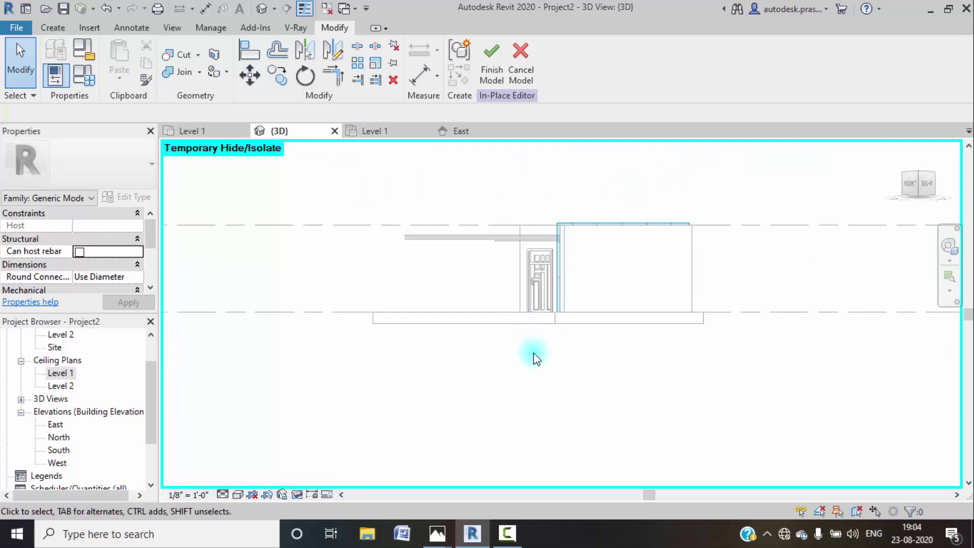
shift+middle_drag(528, 351, 539, 322)
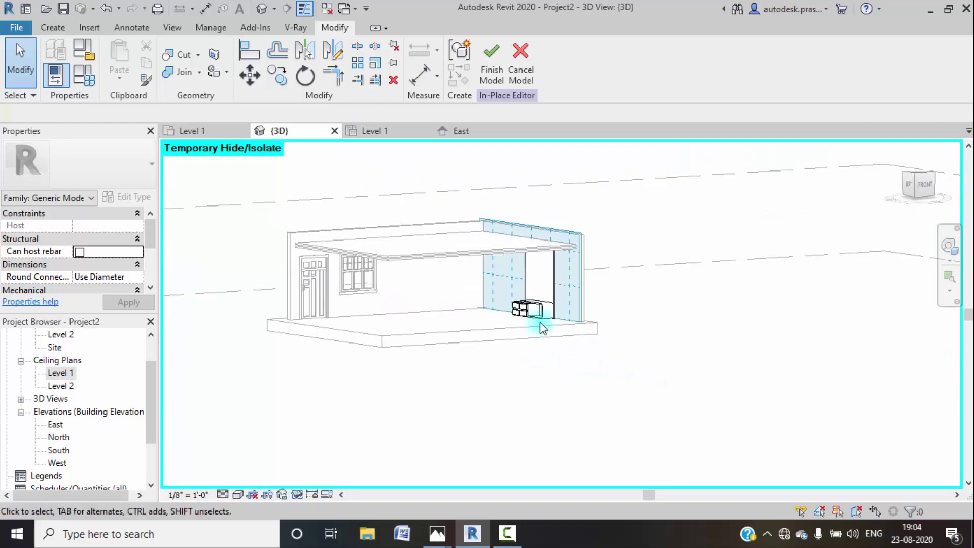
scroll(529, 315, up, 5)
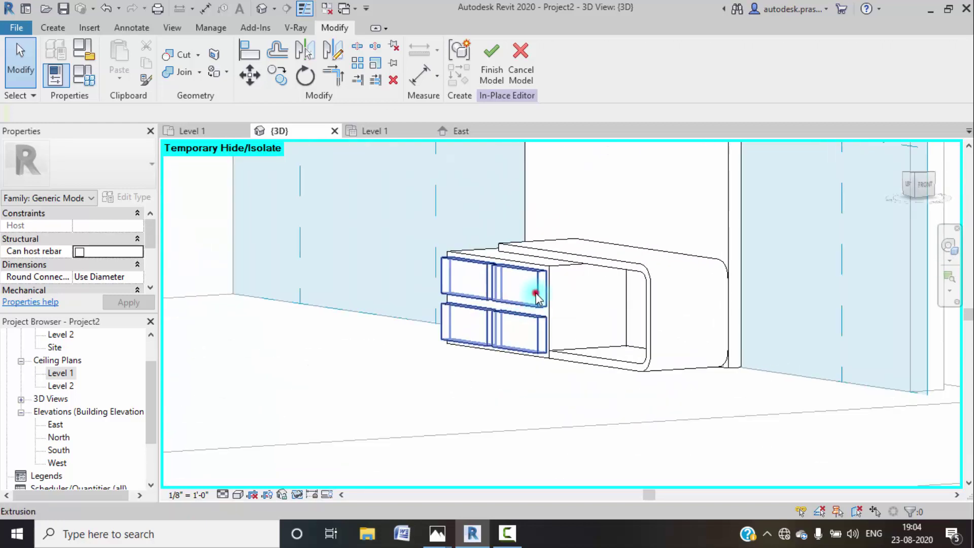
click(535, 292)
click(177, 108)
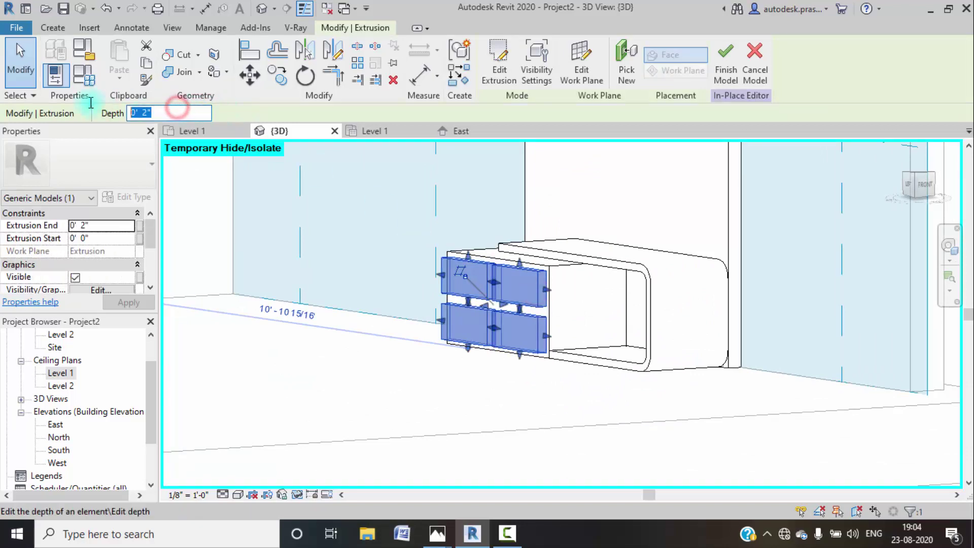
text(0.5")
key(Return)
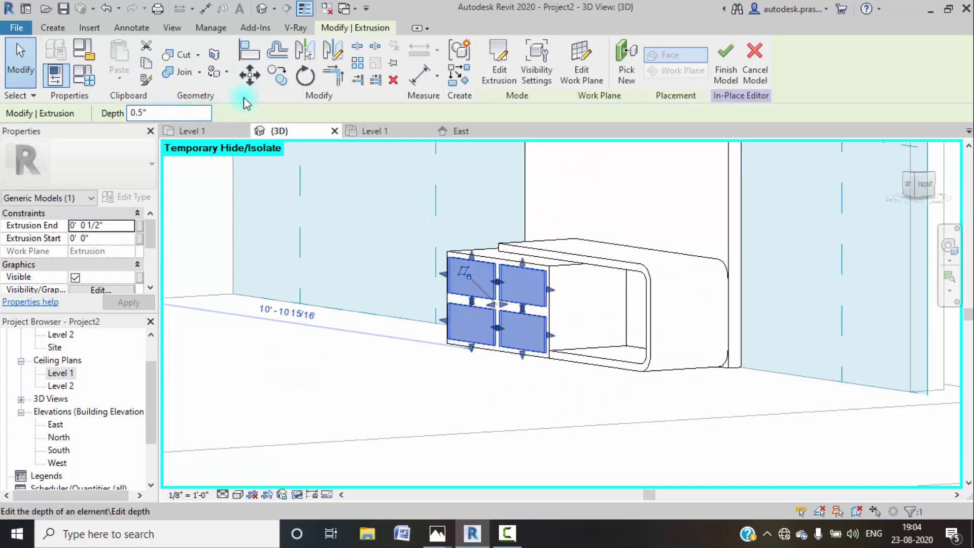
click(558, 465)
- Compare the cabinet's drawer fronts with the TV unit in the living room reference render
scroll(555, 337, down, 5)
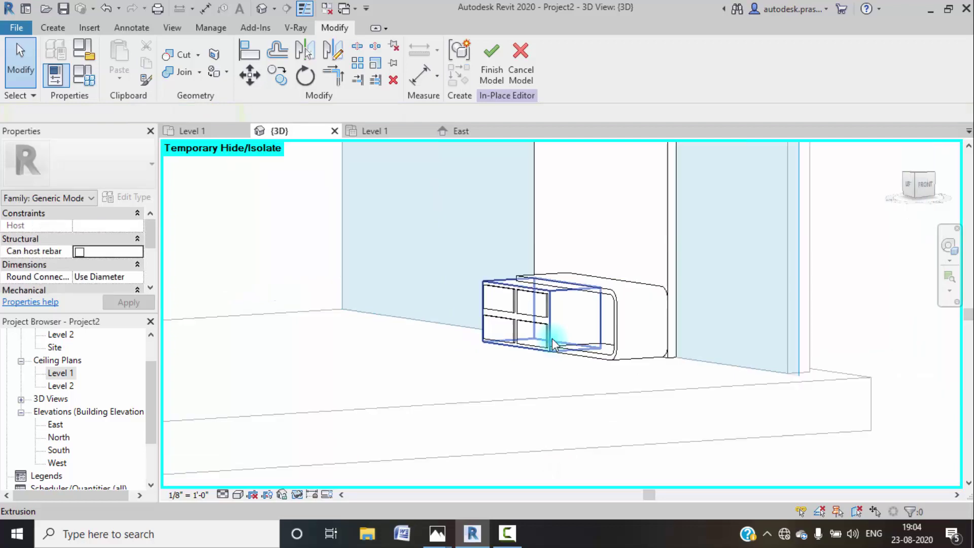
scroll(547, 315, up, 5)
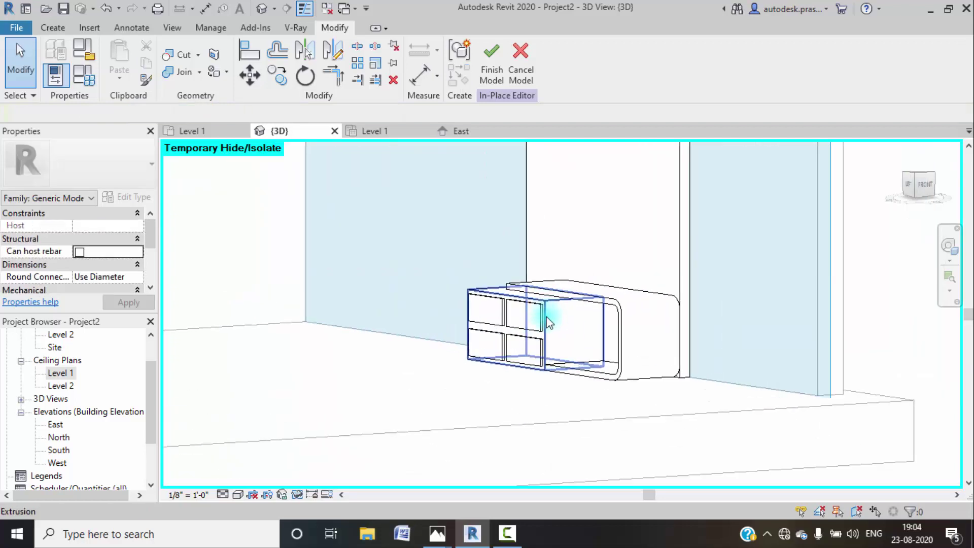
mouse_move(446, 532)
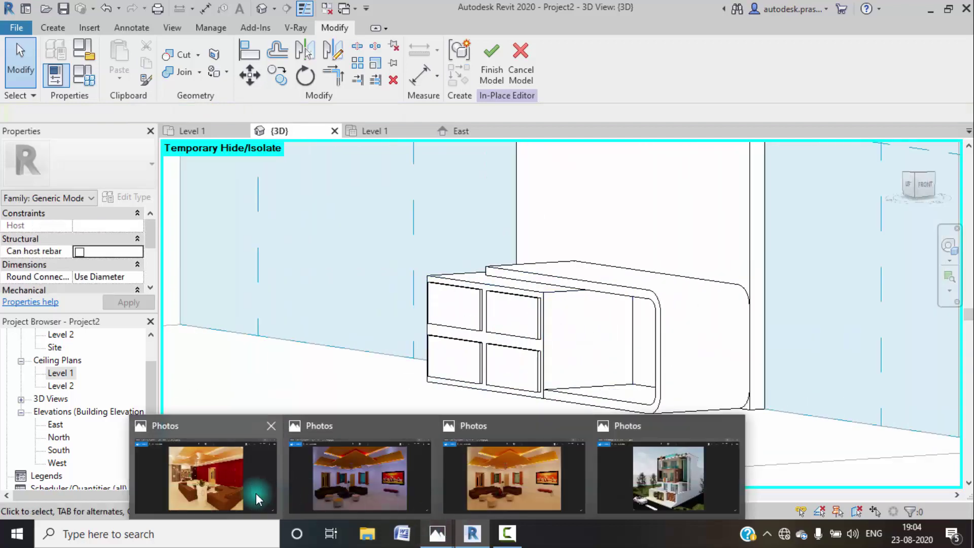
click(253, 492)
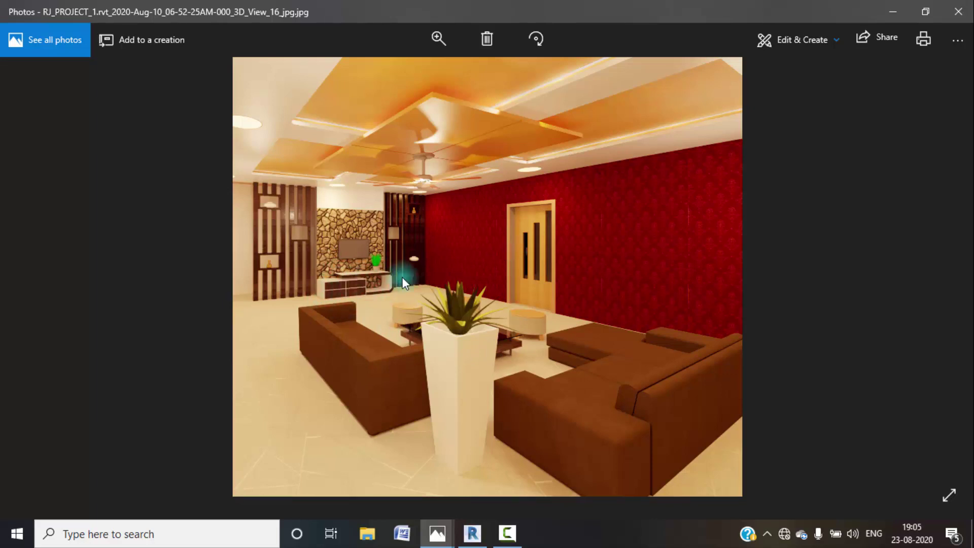
click(893, 11)
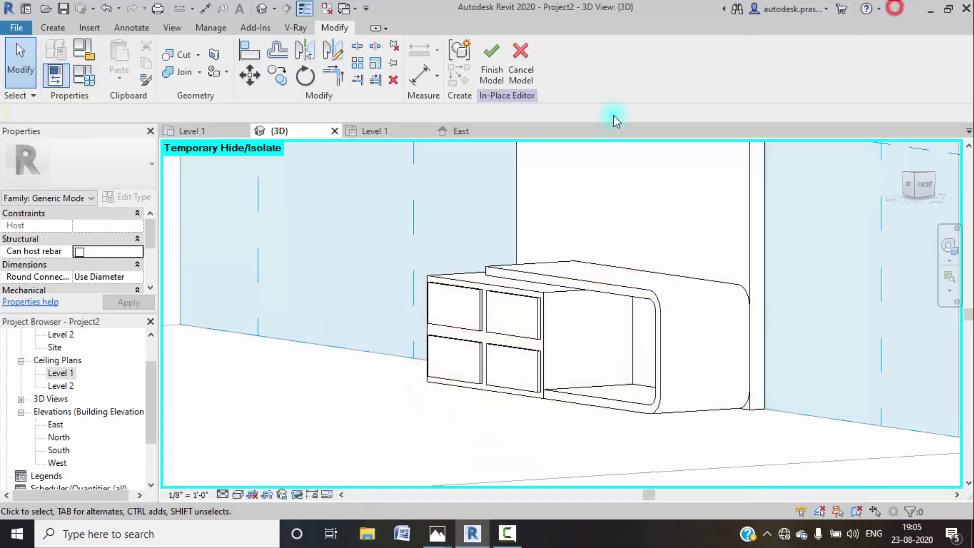
- Assign the "1 wood" material to the four drawer fronts and set the 3D view's visual style to Realistic
click(499, 297)
scroll(109, 274, down, 3)
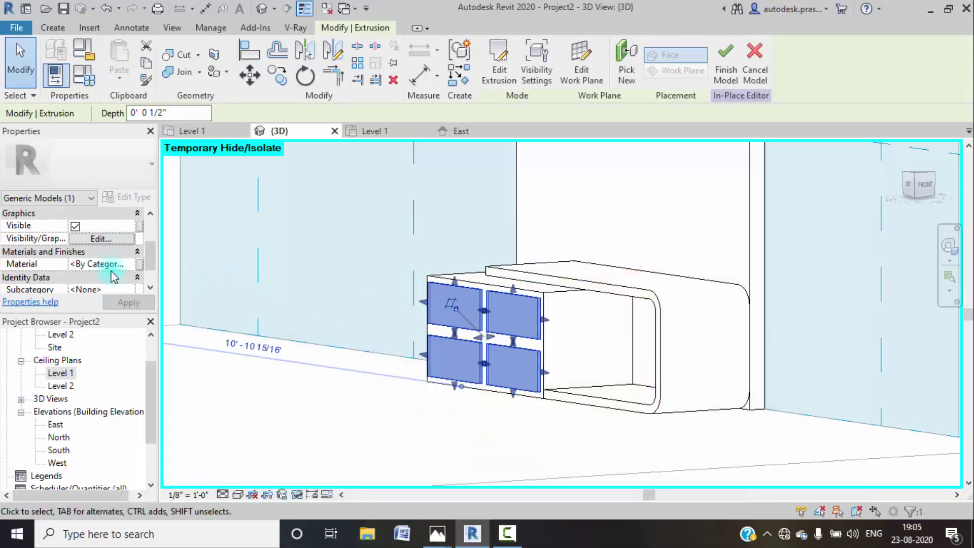
scroll(113, 277, down, 2)
click(129, 225)
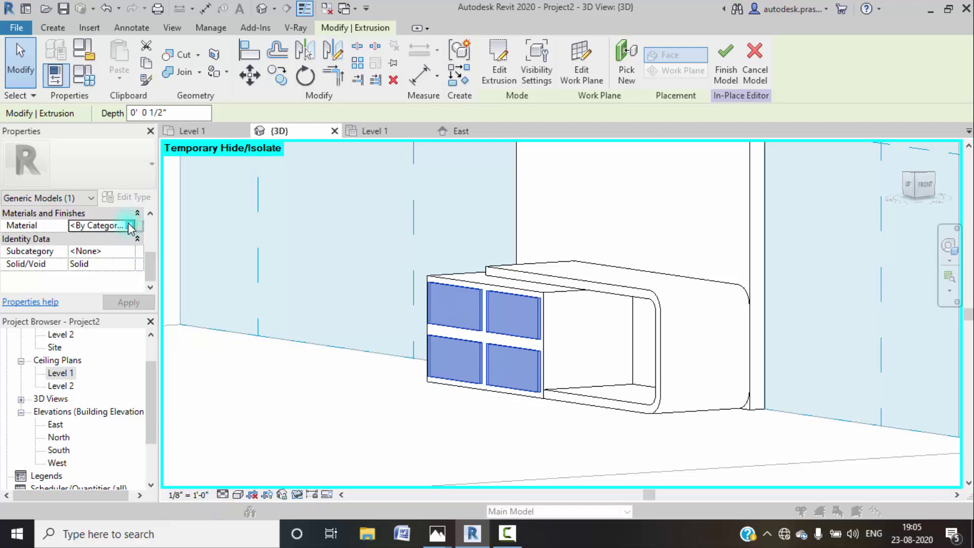
click(130, 225)
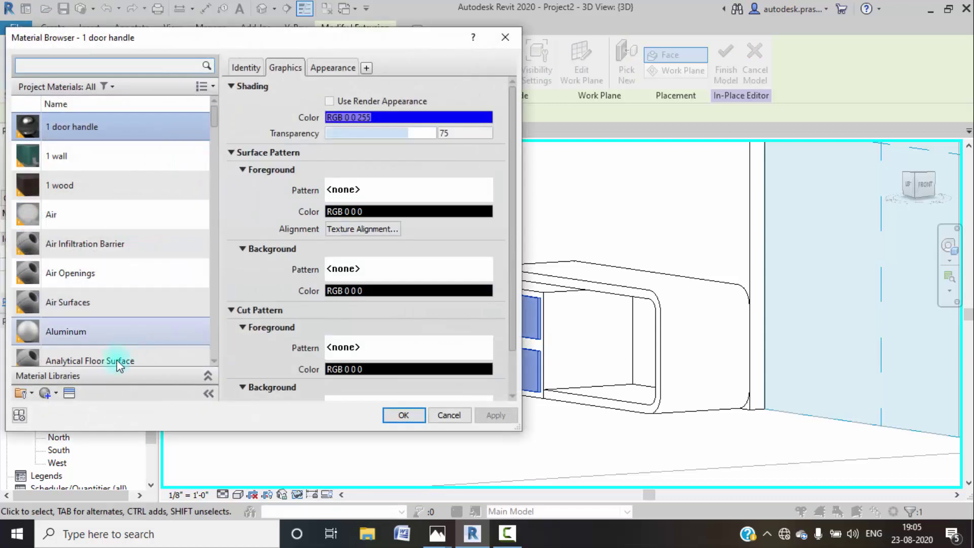
click(67, 176)
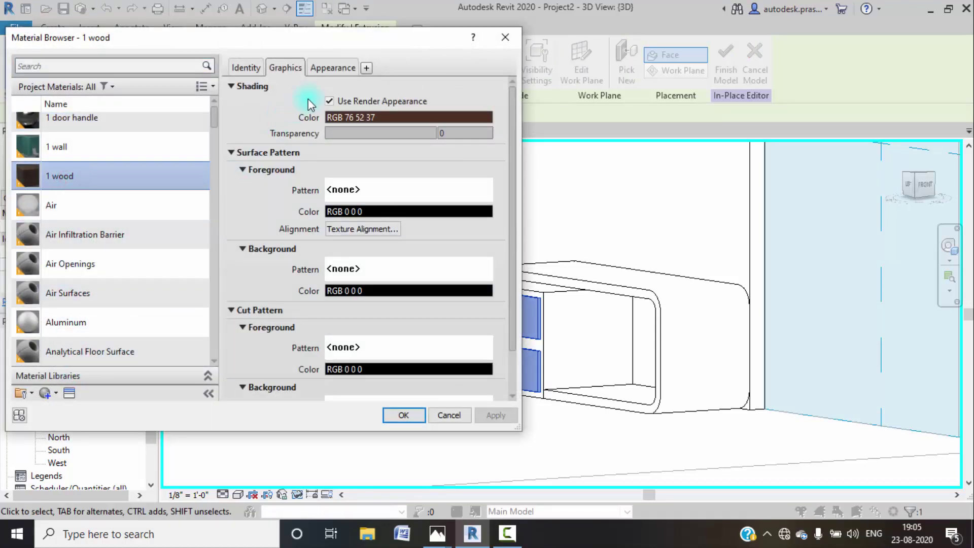
click(311, 69)
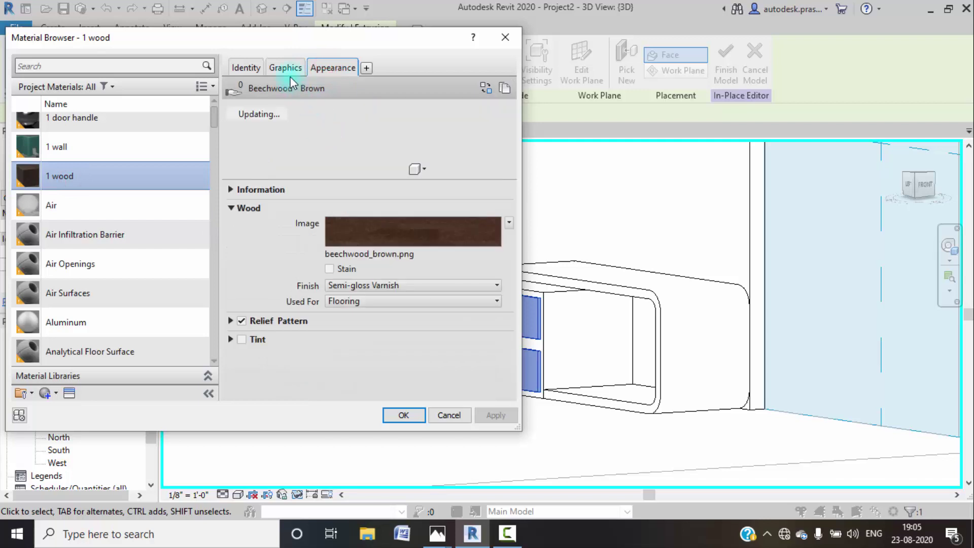
click(287, 70)
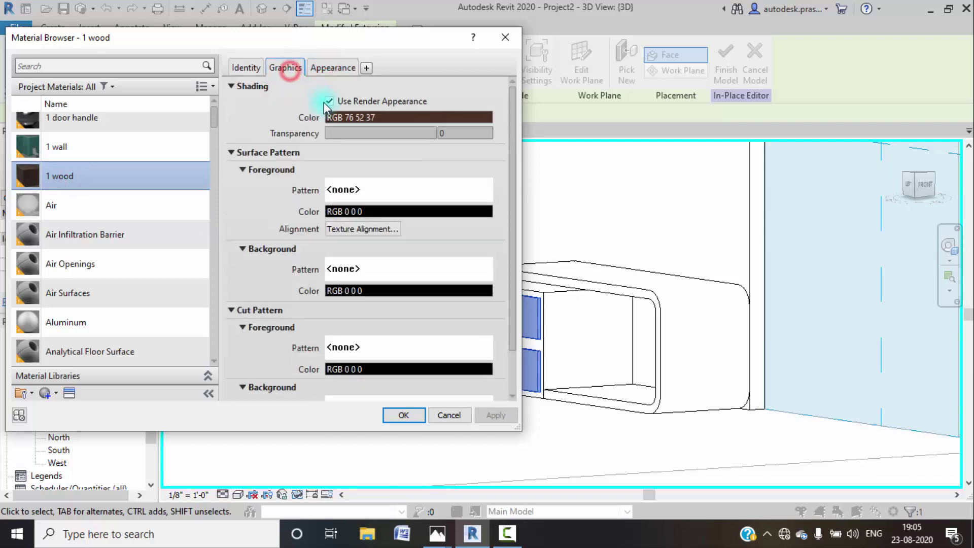
click(405, 415)
click(423, 415)
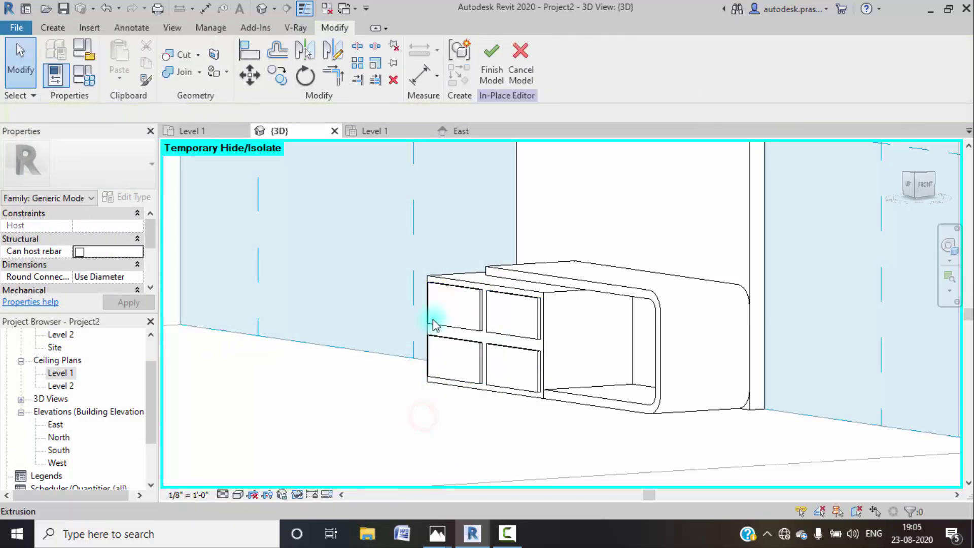
click(237, 494)
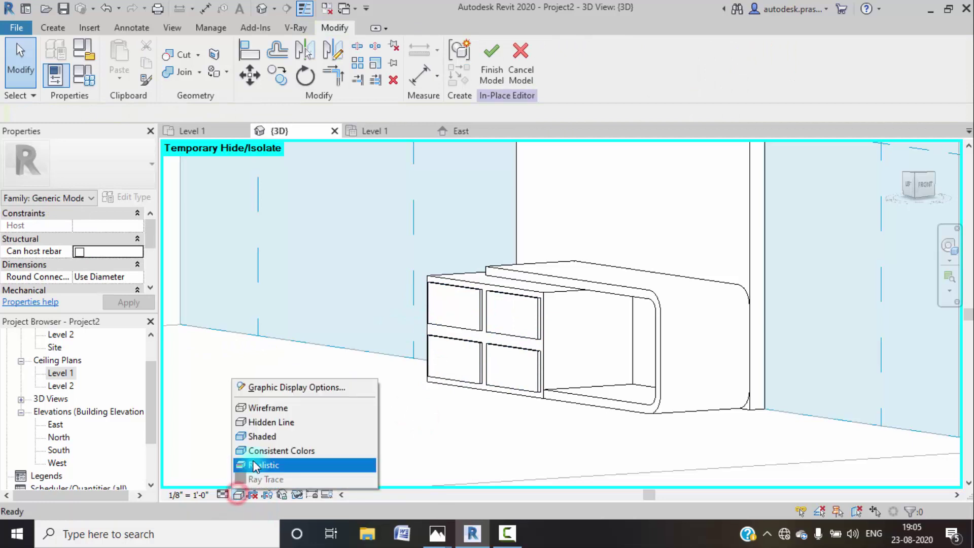
click(267, 462)
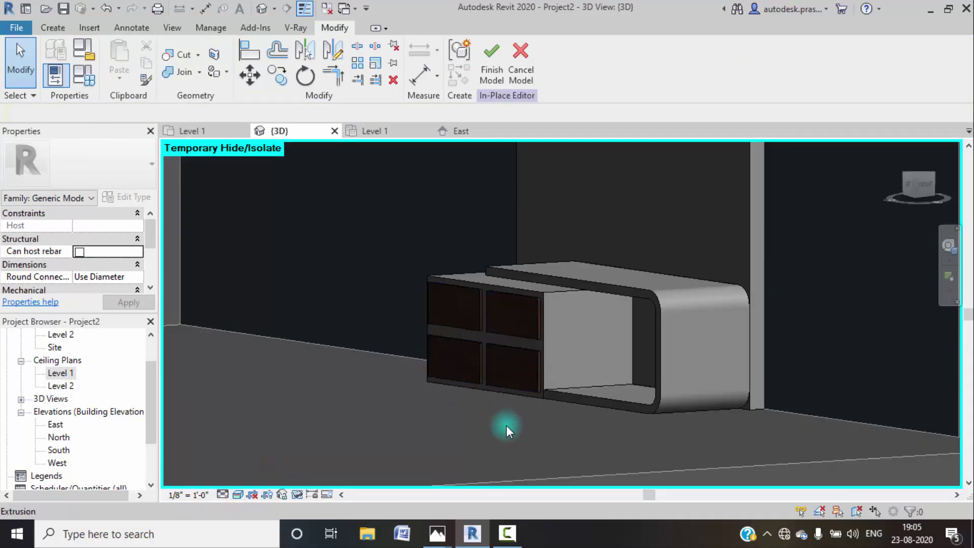
- Assign the "Plastic - White" material to the cabinet body behind the drawer fronts
click(559, 295)
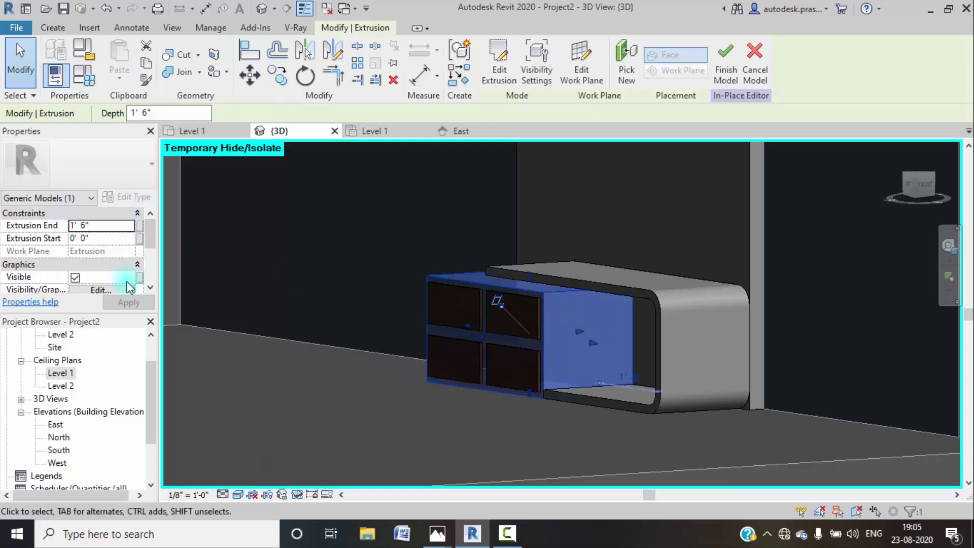
scroll(127, 281, down, 5)
click(130, 226)
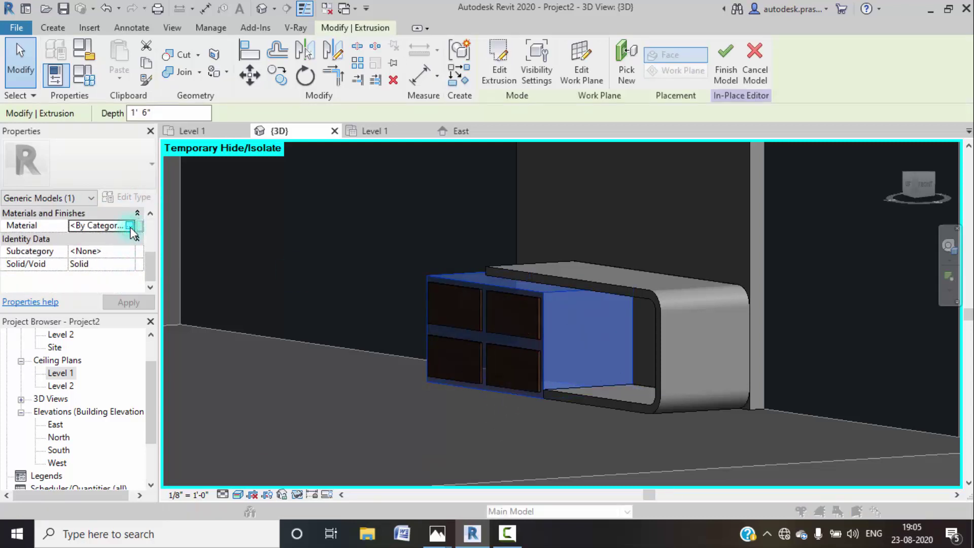
click(131, 226)
scroll(137, 249, down, 3)
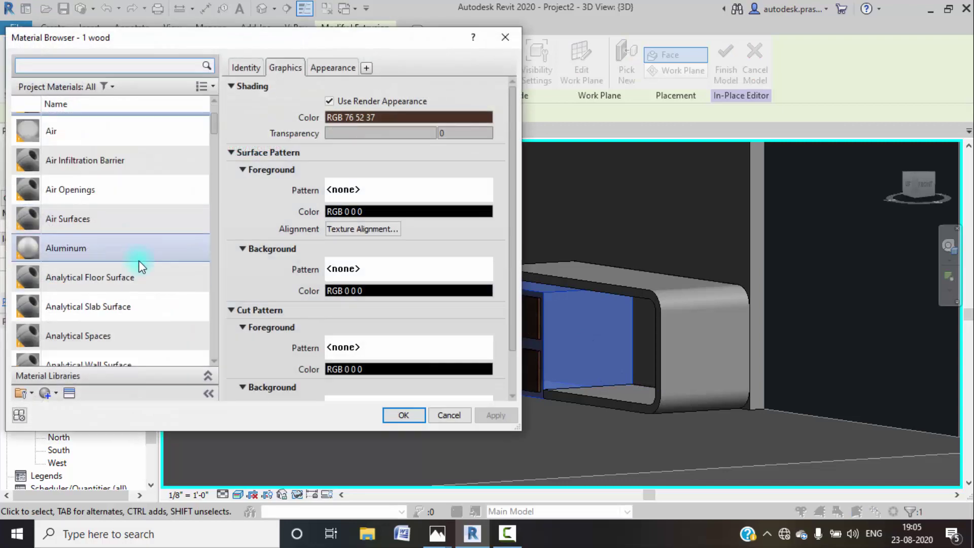
scroll(139, 262, down, 3)
scroll(139, 262, down, 5)
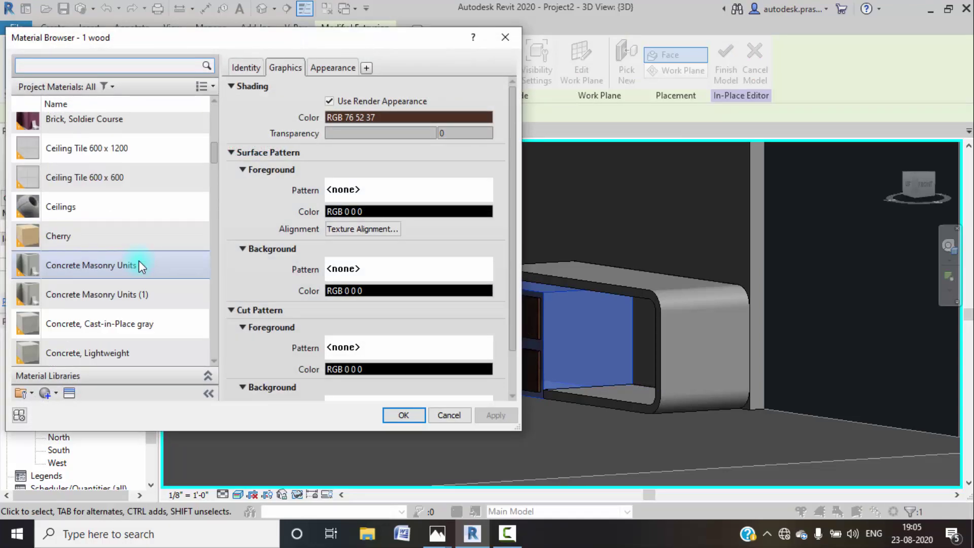
scroll(138, 260, down, 8)
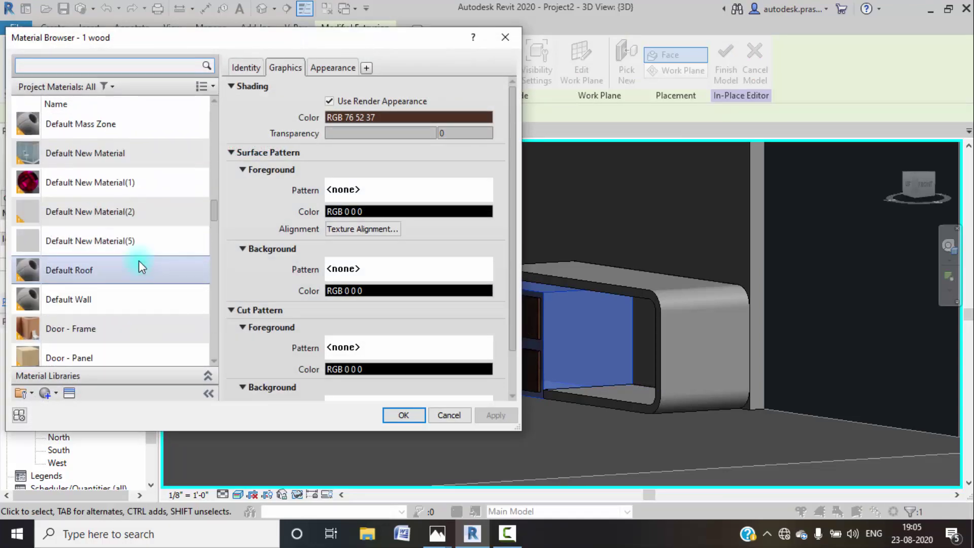
scroll(139, 260, down, 5)
scroll(129, 252, down, 4)
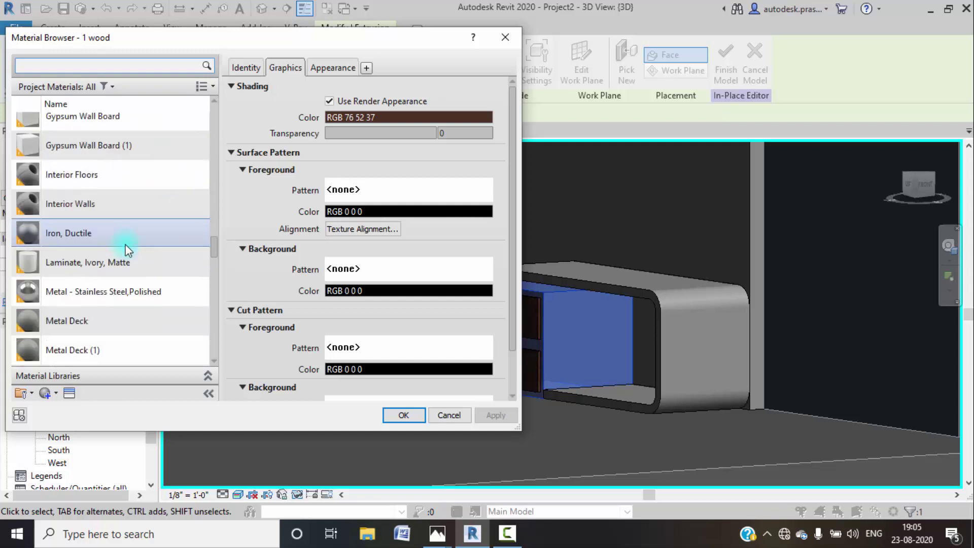
scroll(129, 250, down, 5)
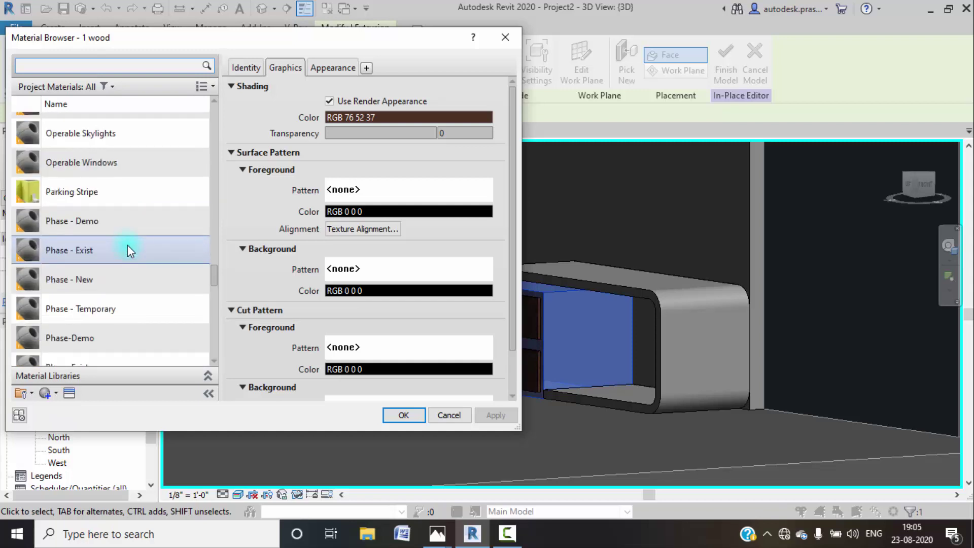
click(109, 312)
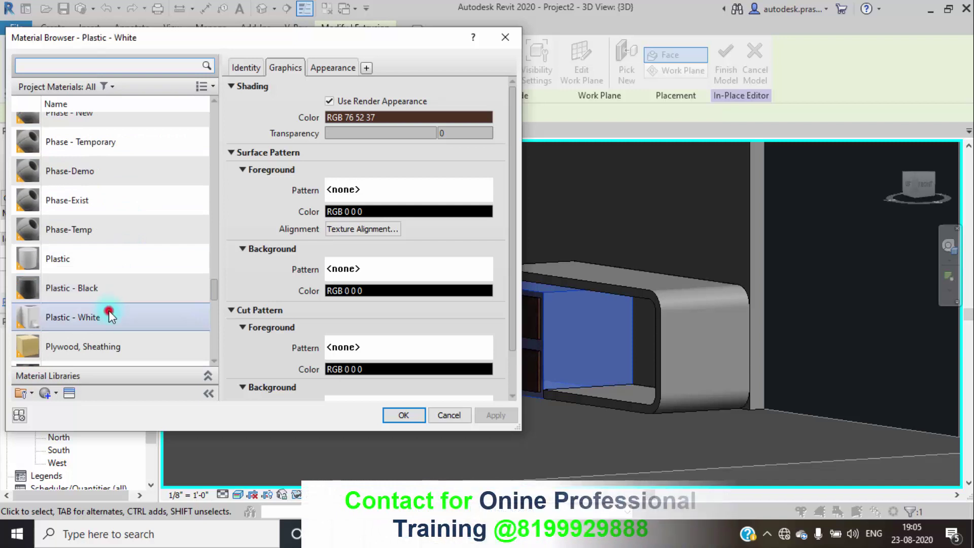
click(401, 415)
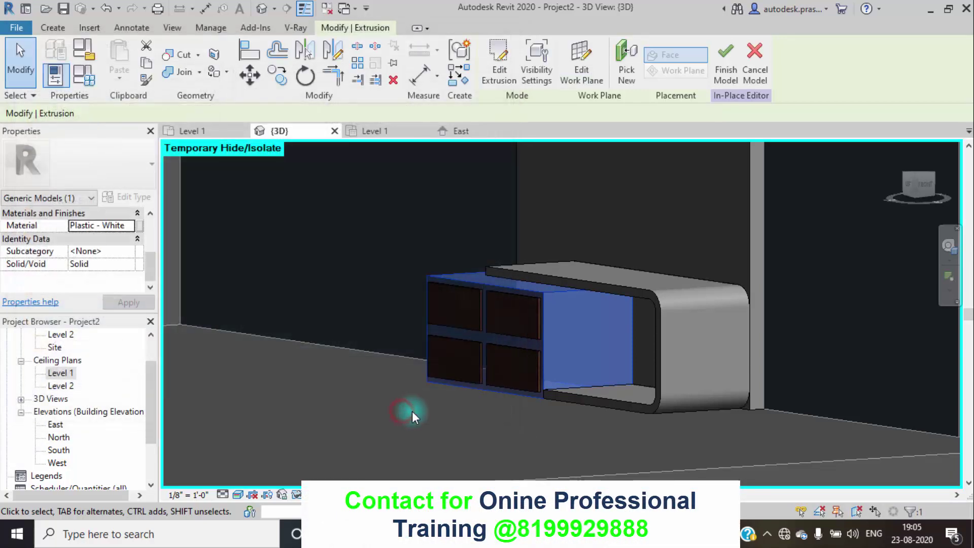
click(440, 416)
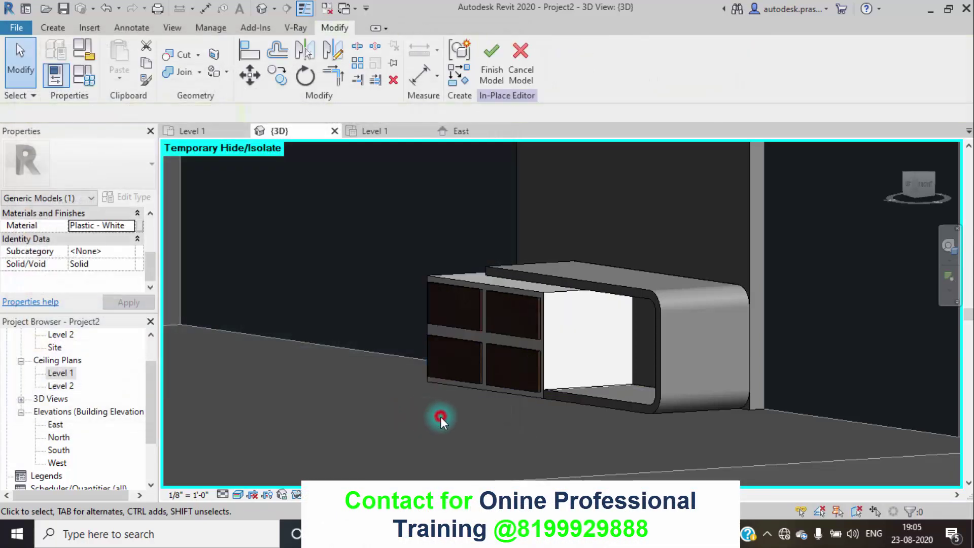
- Assign the "Plastic - White" material to the rounded C-shaped TV unit
click(644, 303)
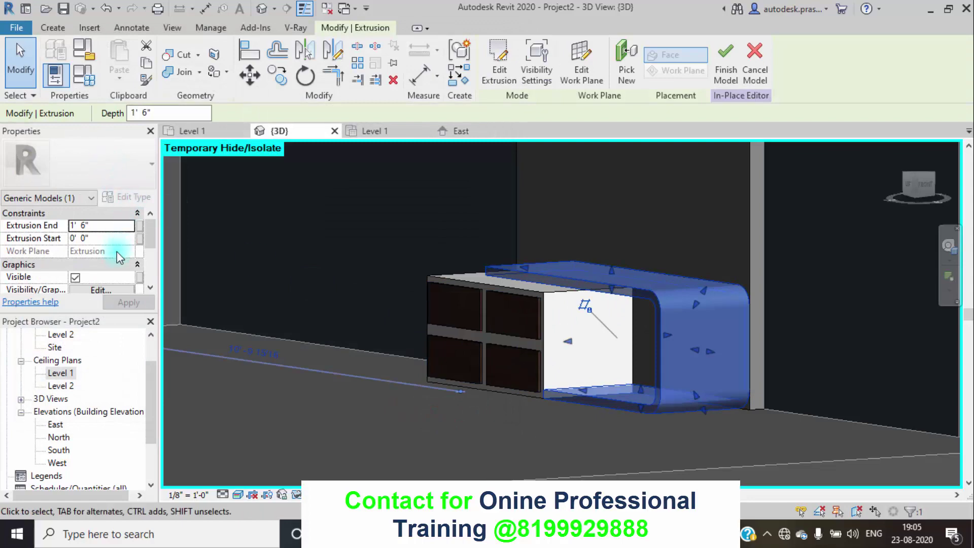
scroll(116, 256, down, 3)
click(130, 226)
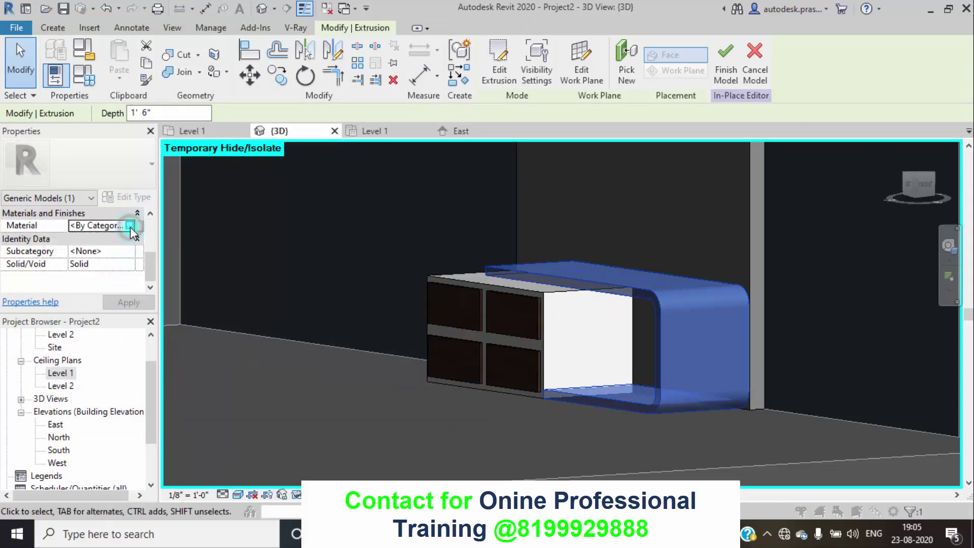
click(130, 226)
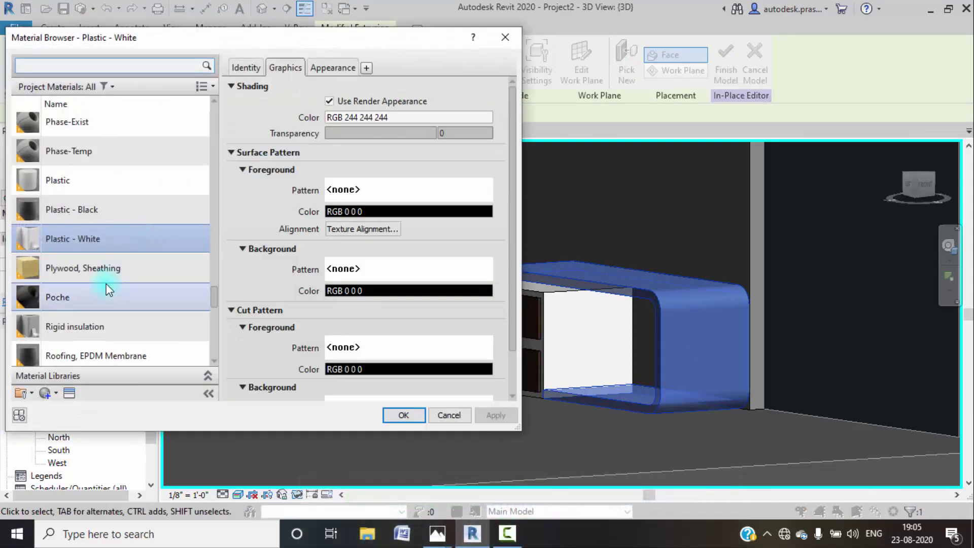
click(391, 416)
click(419, 413)
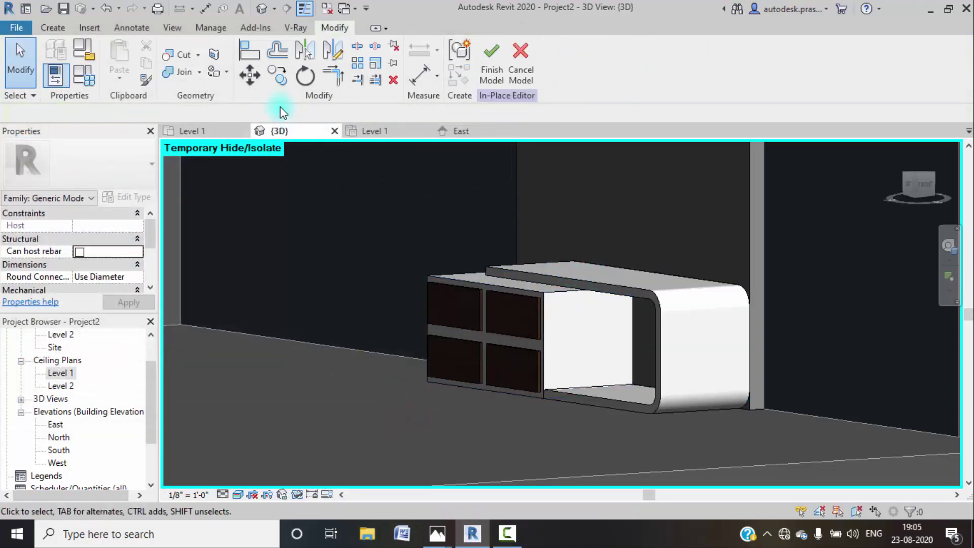
- Paint the front edge face of the C-shaped TV unit with the "1 wood" material
click(230, 72)
click(229, 92)
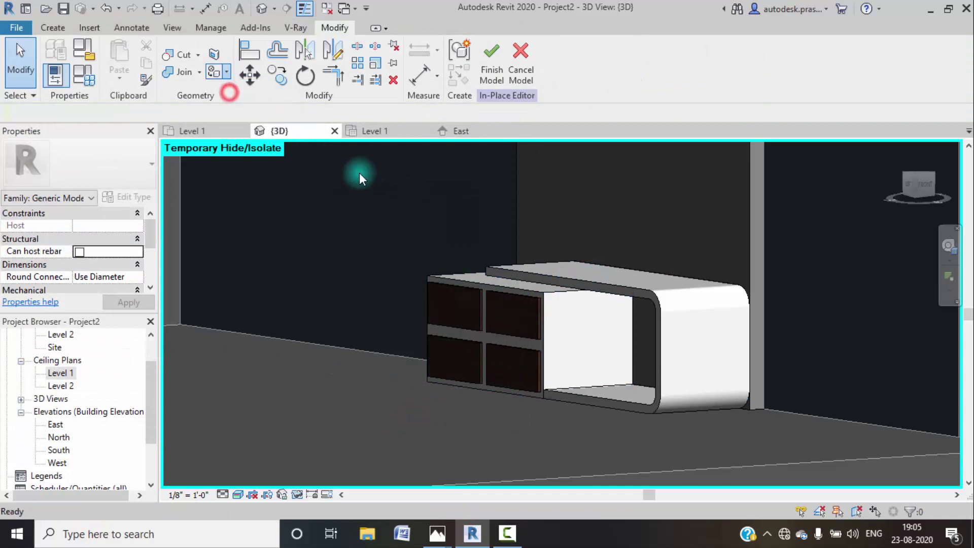
scroll(97, 272, down, 3)
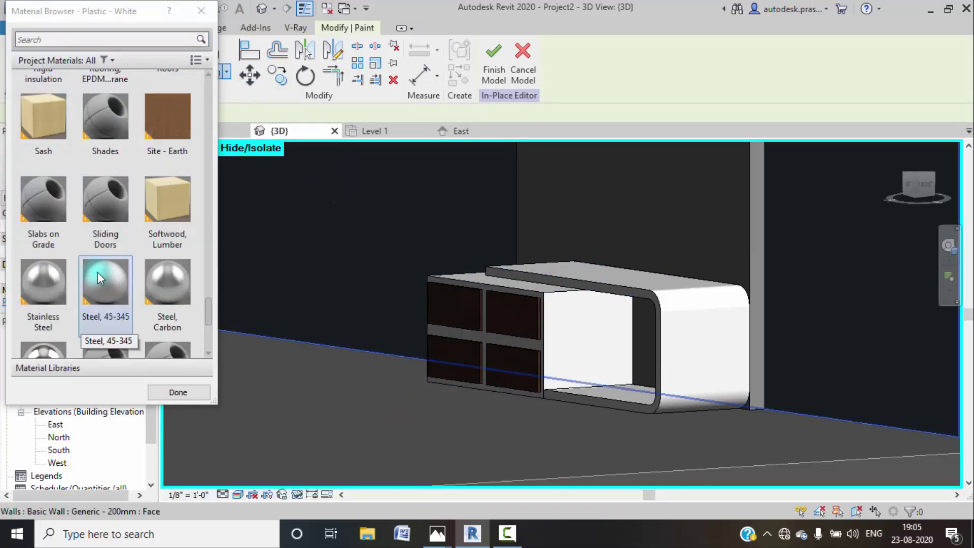
scroll(97, 271, down, 3)
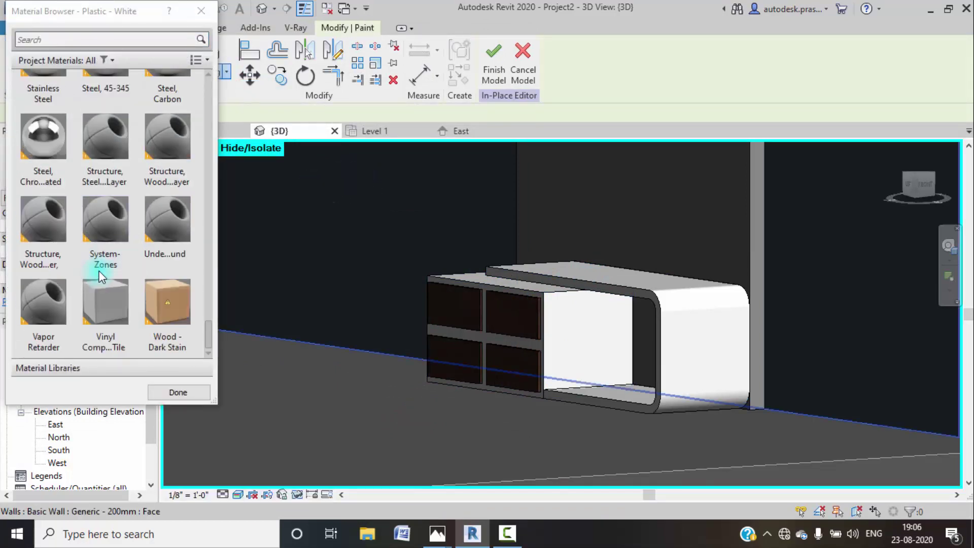
scroll(99, 275, up, 10)
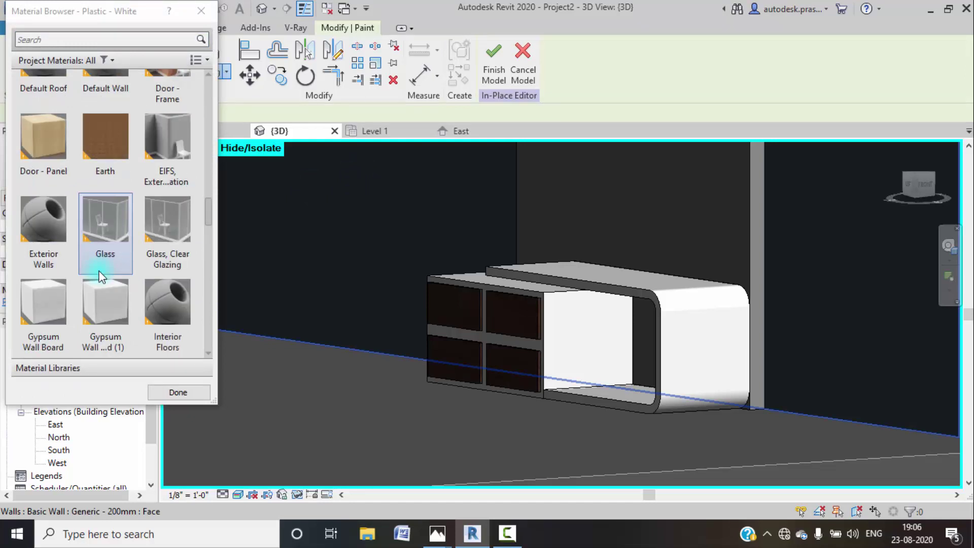
scroll(100, 276, up, 3)
scroll(100, 276, up, 3)
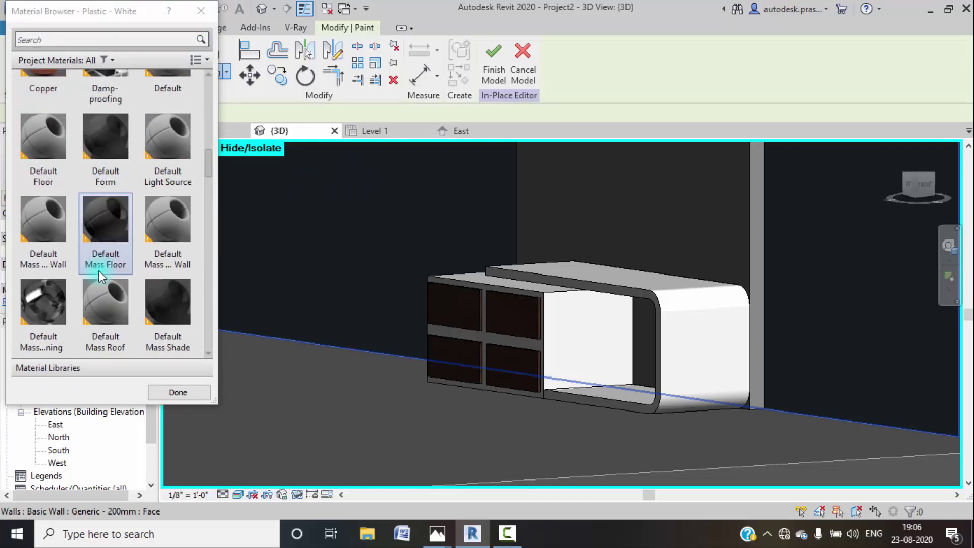
scroll(100, 276, up, 10)
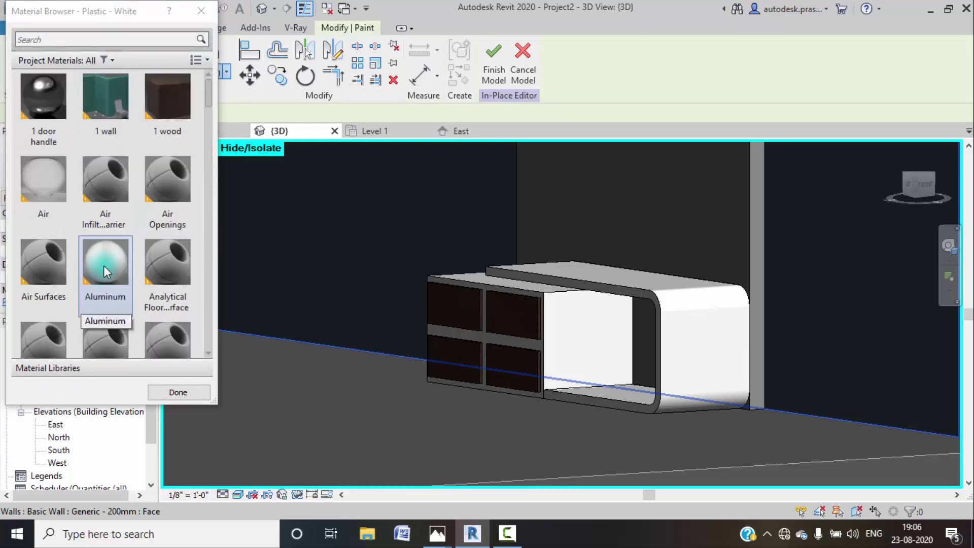
click(182, 100)
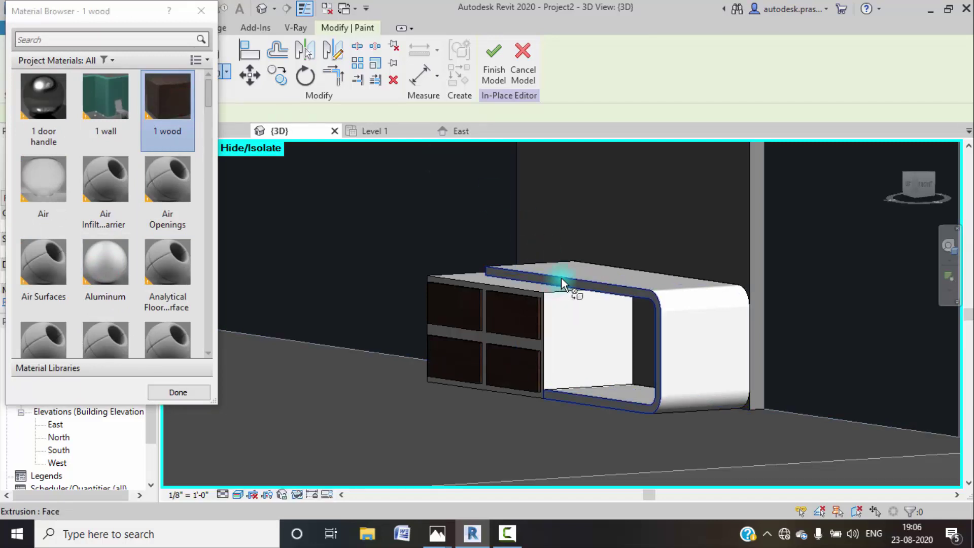
click(561, 277)
scroll(634, 395, down, 2)
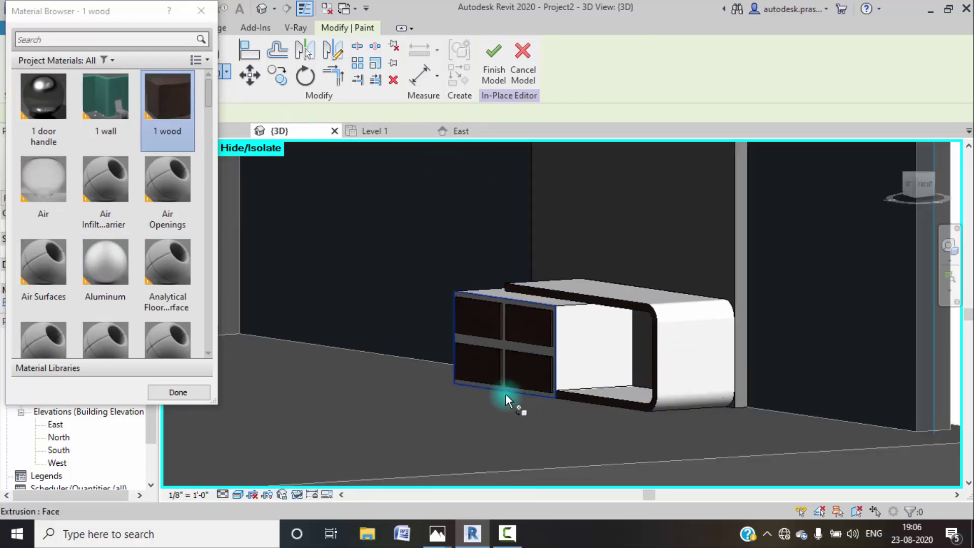
- Paint the narrow end face of the TV unit's top shelf, above the drawer cabinet, with "1 wood"
middle_drag(500, 393, 123, 282)
scroll(641, 308, down, 2)
middle_drag(720, 335, 405, 265)
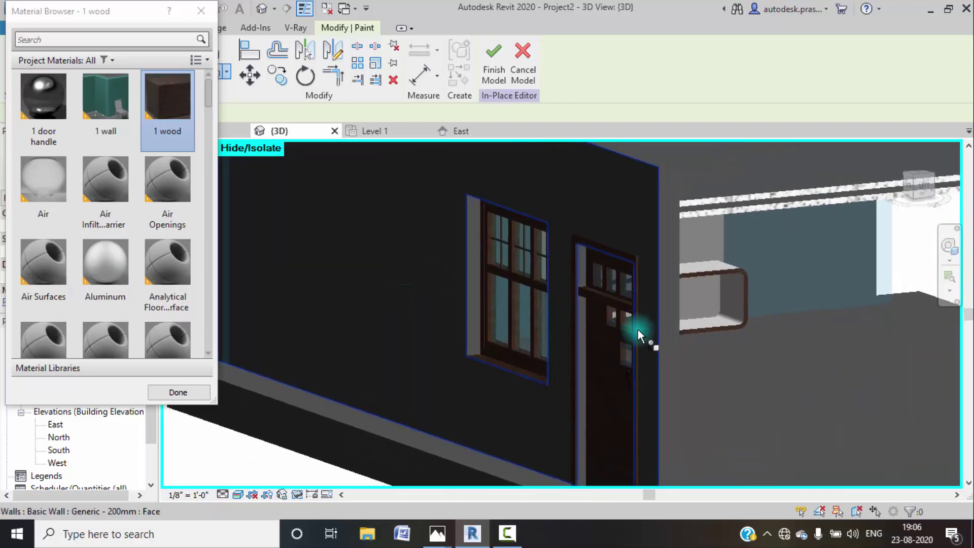
middle_drag(638, 330, 552, 321)
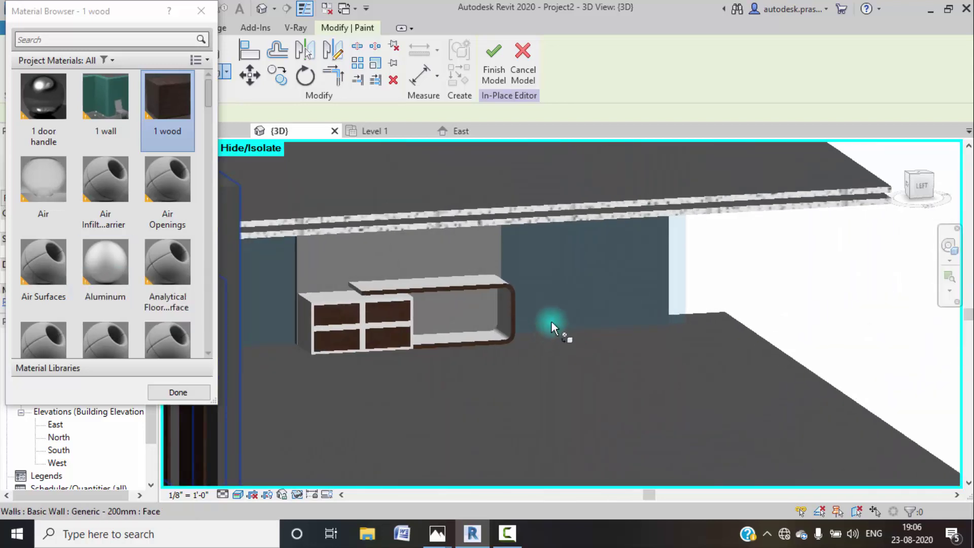
scroll(358, 288, up, 5)
click(370, 298)
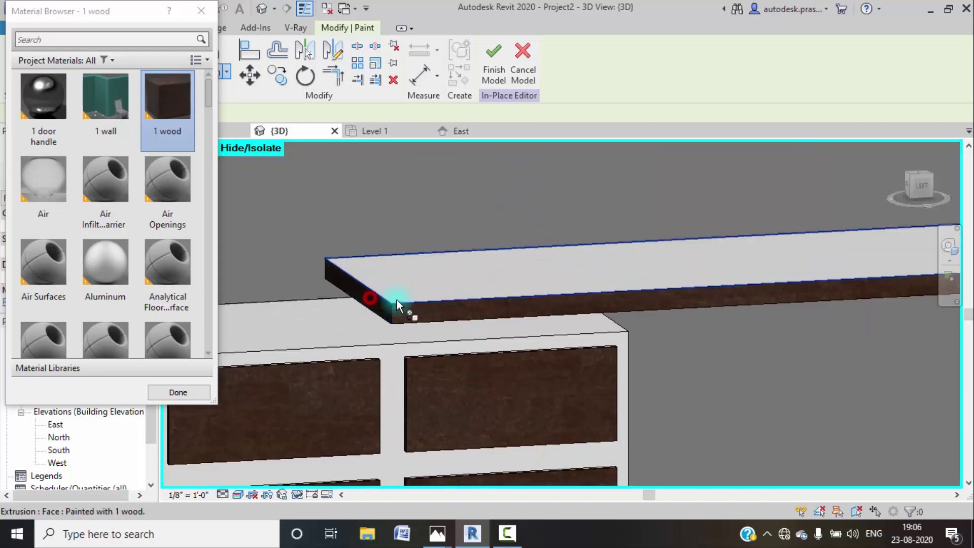
- End the painting and finish the in-place model of the TV unit and cabinet
scroll(439, 314, down, 4)
scroll(546, 426, down, 2)
middle_drag(547, 425, 512, 395)
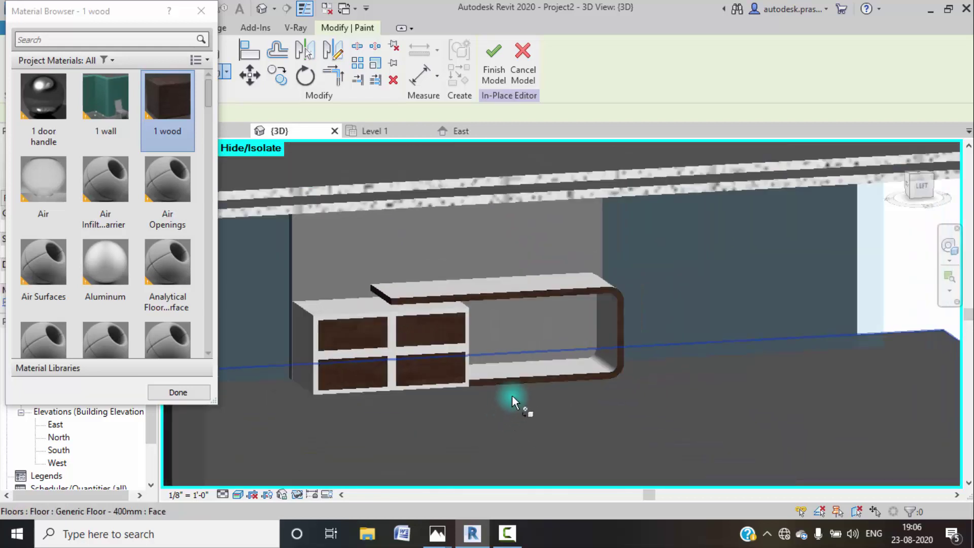
scroll(512, 395, down, 1)
shift+middle_drag(608, 389, 556, 393)
middle_drag(533, 339, 720, 269)
middle_click(683, 256)
middle_click(683, 256)
scroll(153, 304, down, 1)
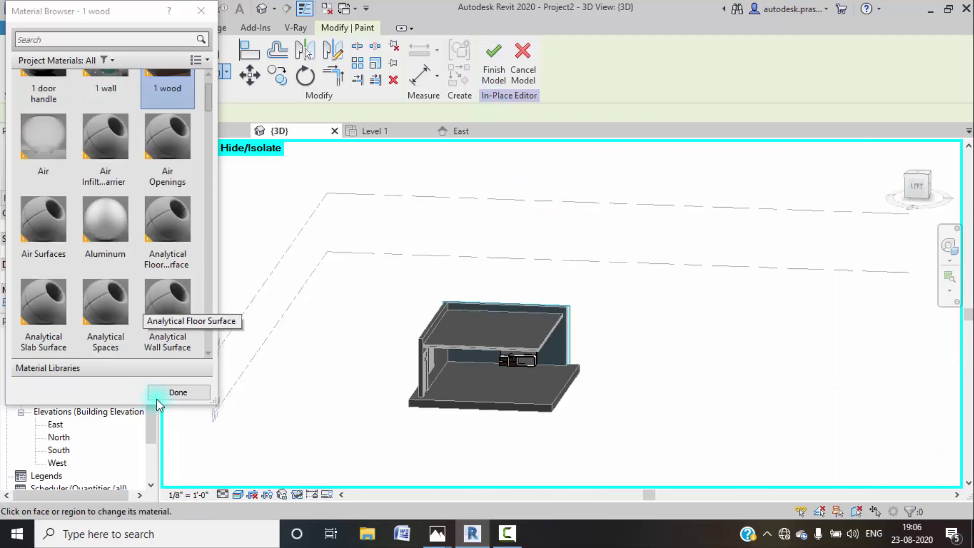
click(175, 392)
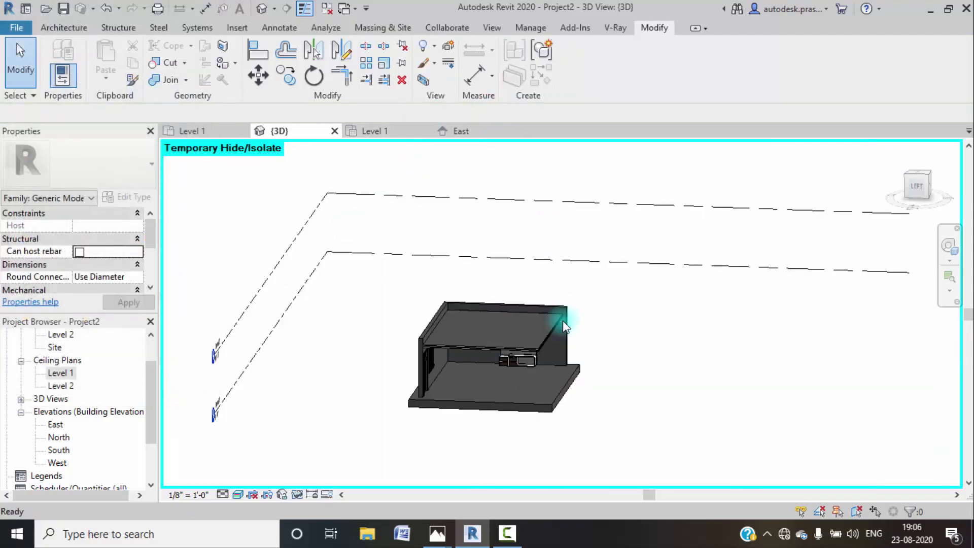
click(635, 388)
- Inspect the finished TV unit within the room and orient the 3D view straight on to the TV wall from the Left
scroll(526, 354, up, 2)
scroll(547, 361, up, 3)
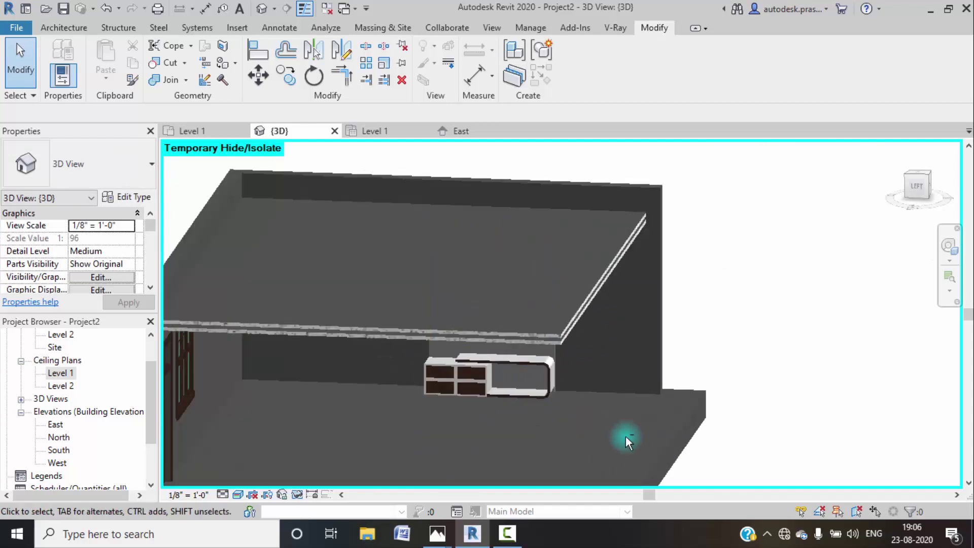
shift+middle_drag(625, 436, 601, 401)
scroll(398, 305, up, 2)
scroll(398, 306, down, 5)
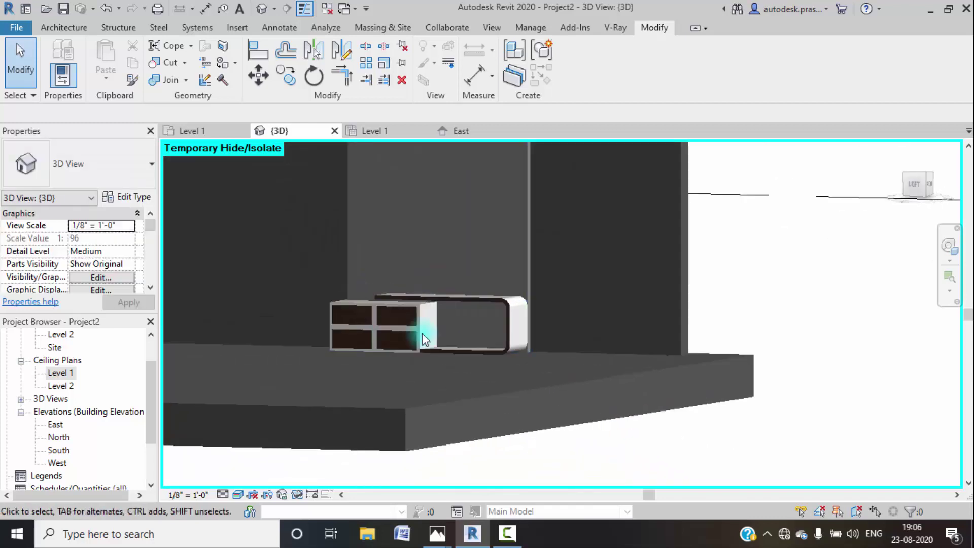
shift+middle_drag(464, 346, 526, 304)
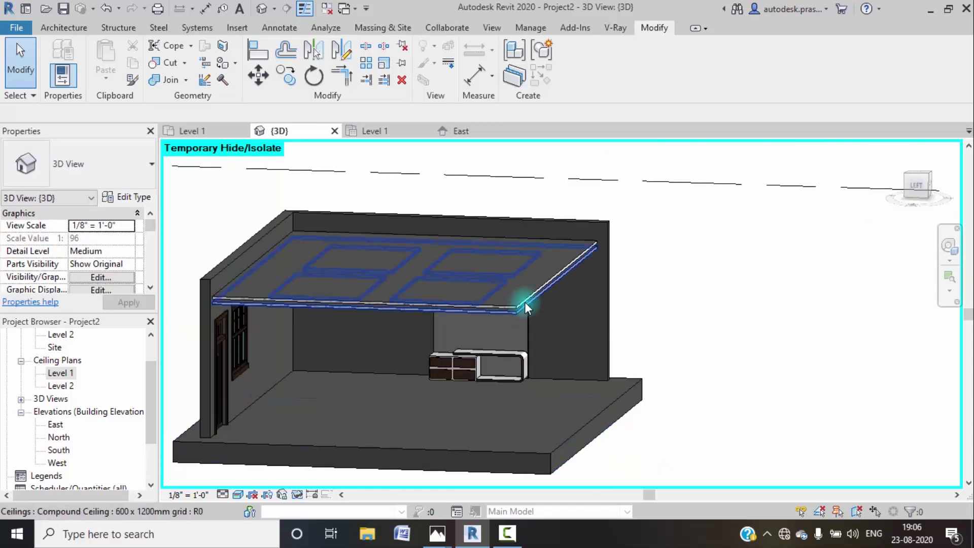
click(915, 187)
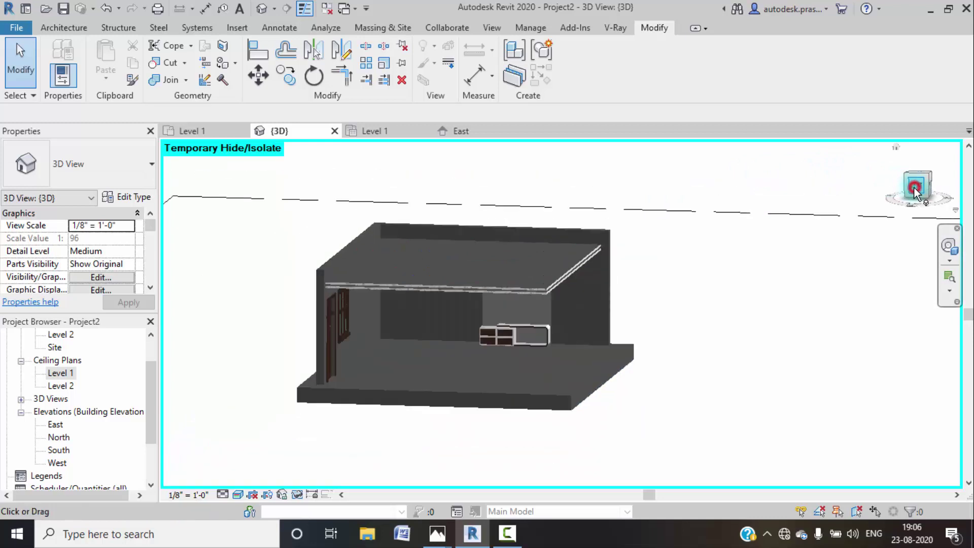
scroll(572, 328, up, 10)
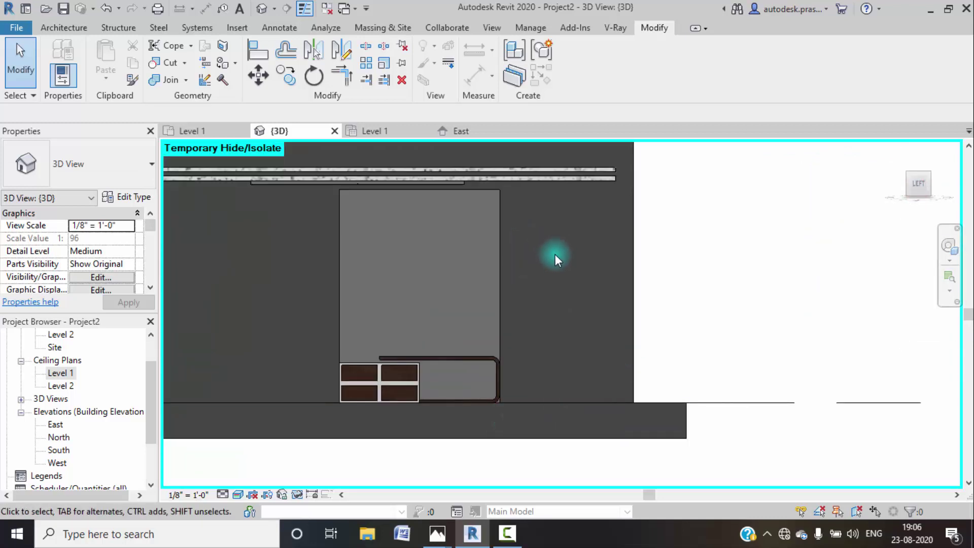
middle_drag(537, 230, 540, 257)
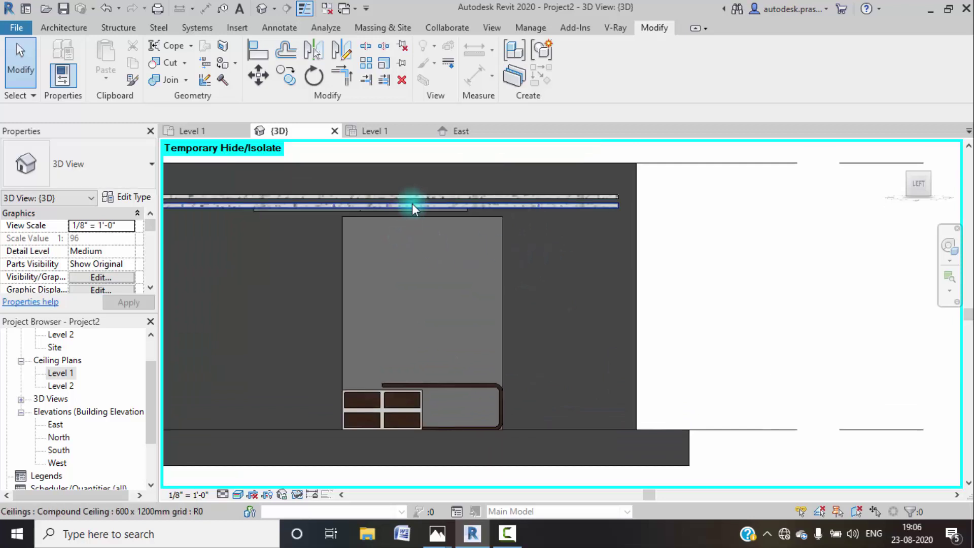
- Start a new in-place model in the Generic Models category, accepting the default name
click(54, 30)
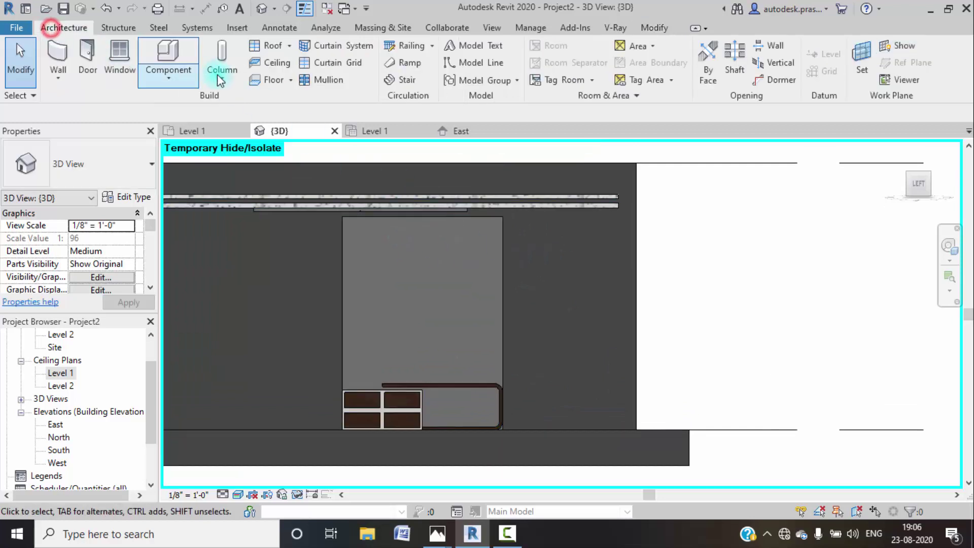
click(179, 78)
click(214, 135)
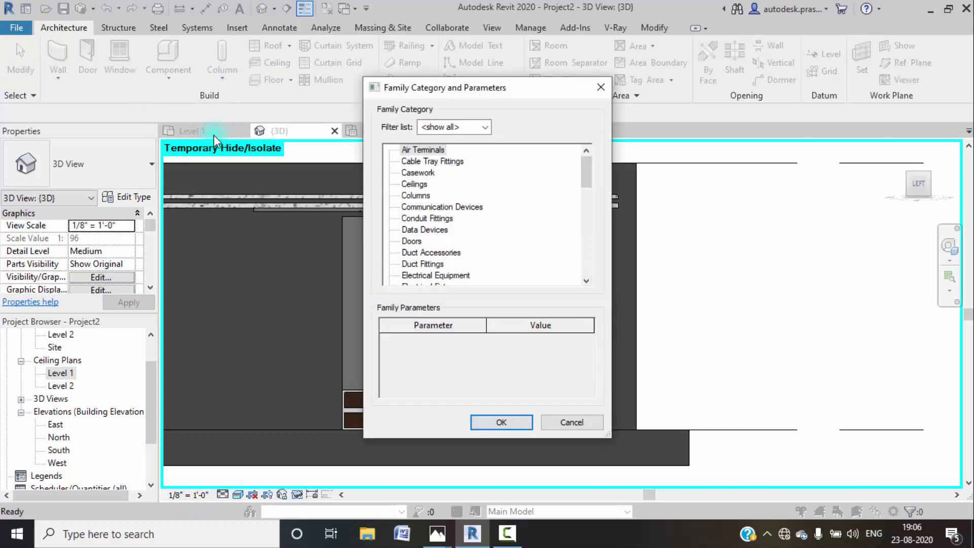
scroll(510, 232, down, 3)
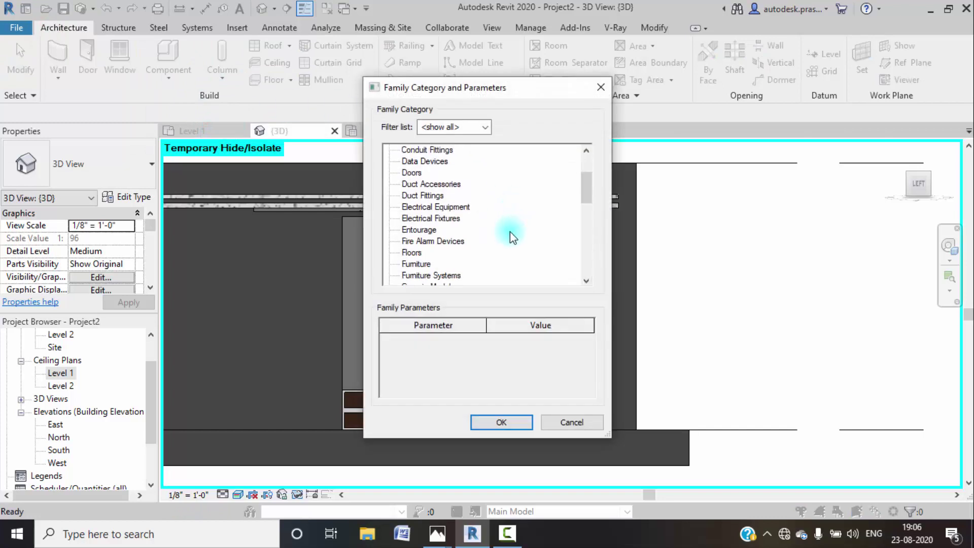
click(439, 277)
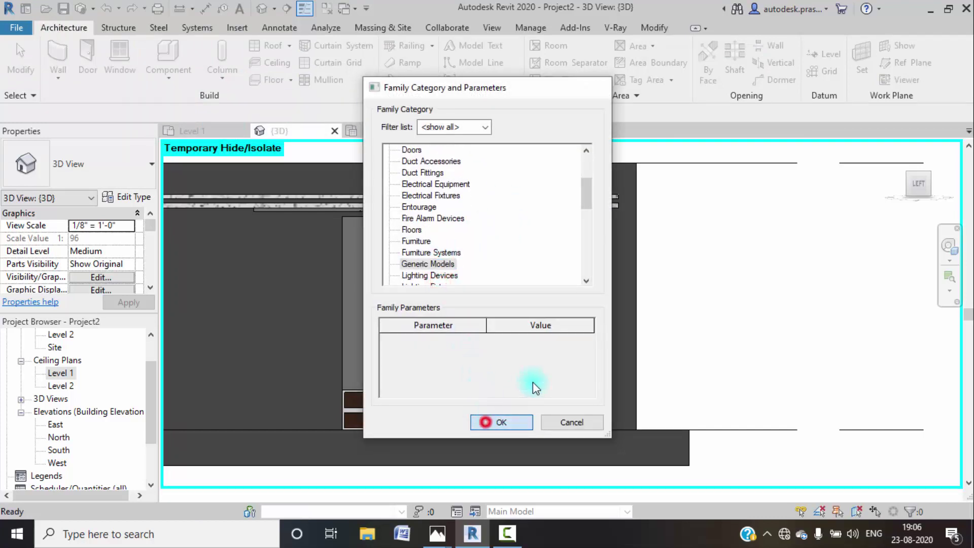
click(501, 422)
click(492, 291)
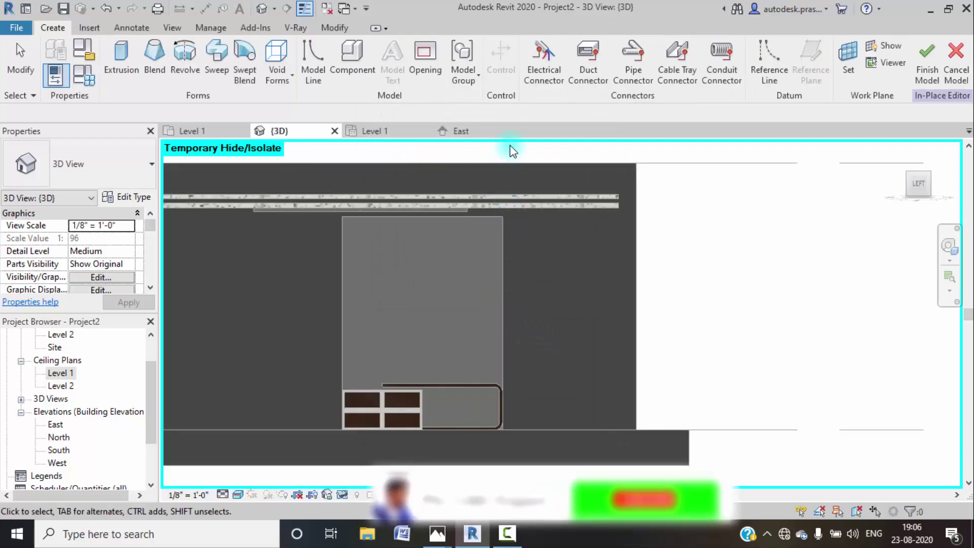
- Examine the slatted wood panels on both sides of the TV wall in the living room reference render
mouse_move(424, 539)
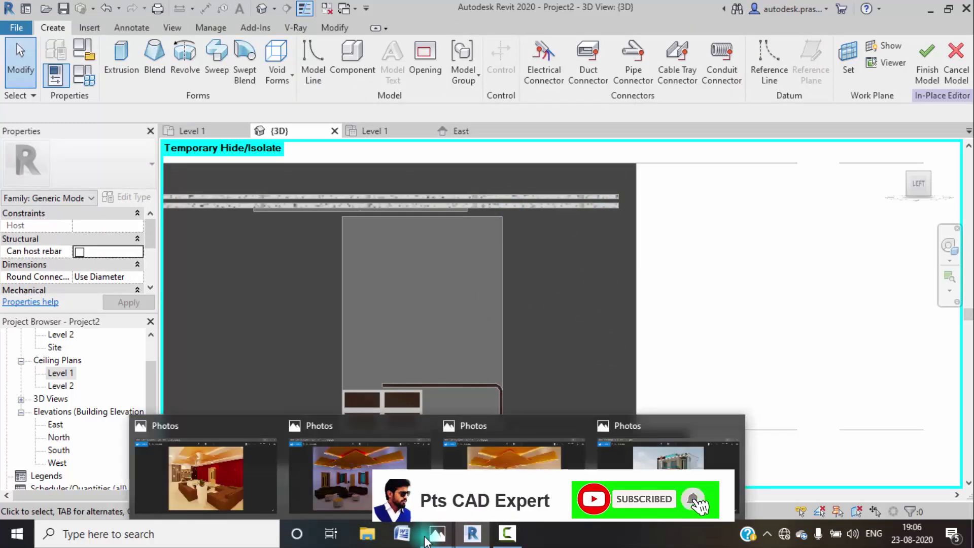
click(237, 489)
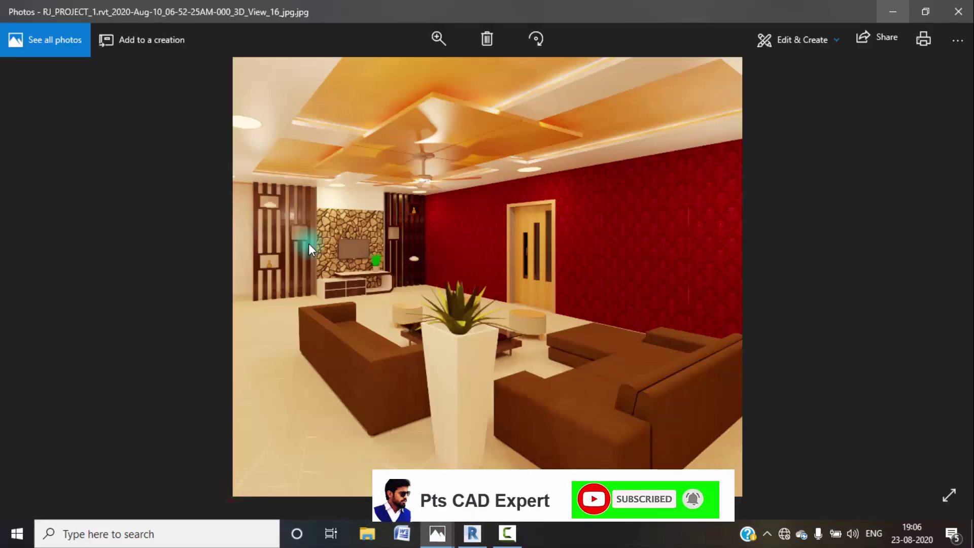
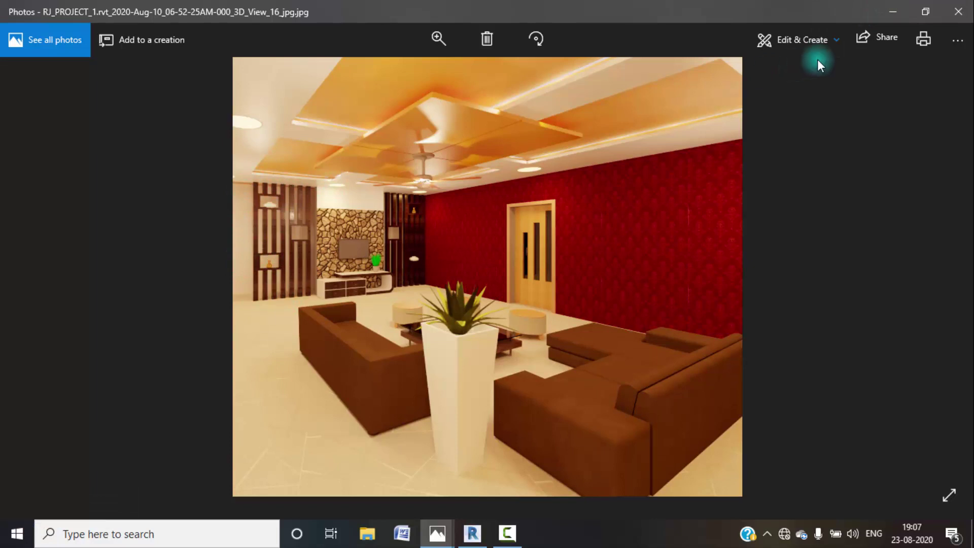
click(885, 9)
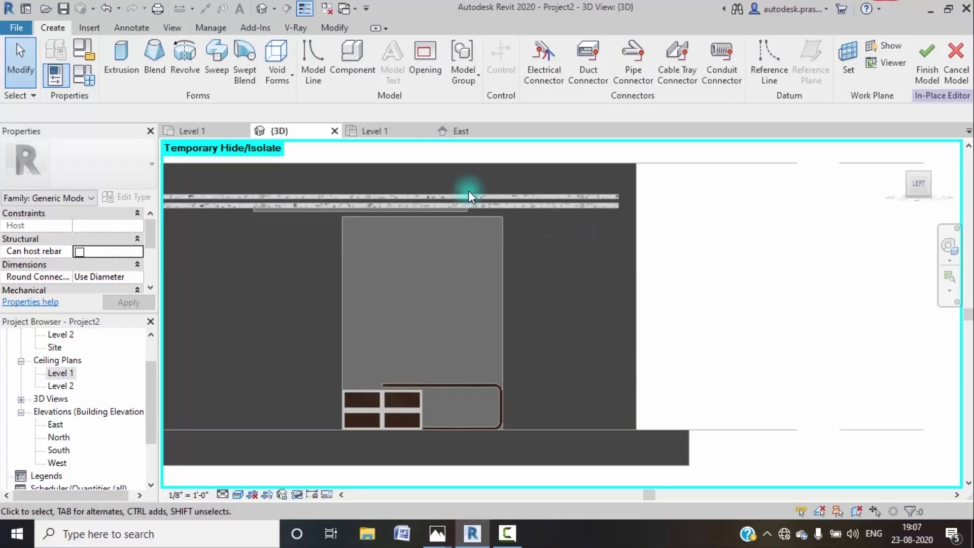
- Start an extrusion with the wall face behind the TV unit as its work plane, and show that plane
click(121, 58)
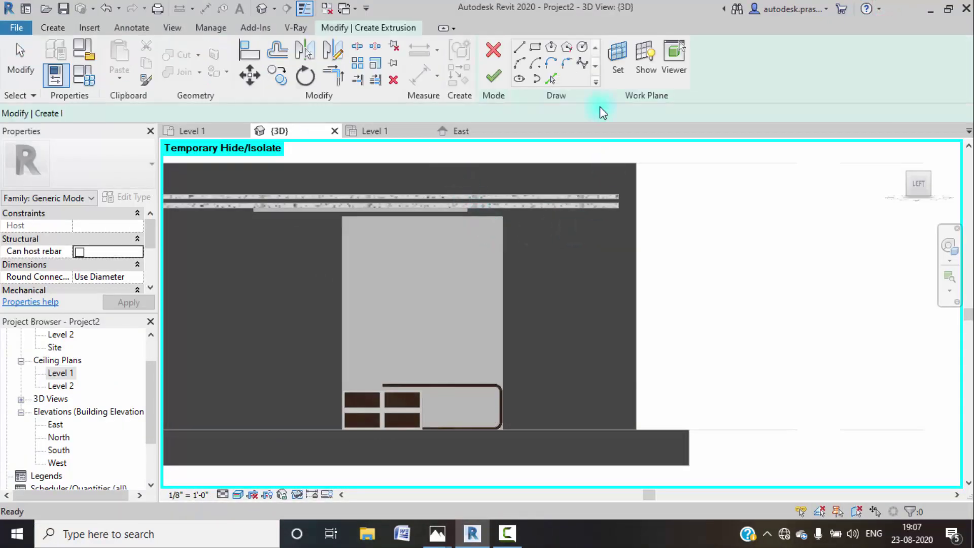
click(617, 56)
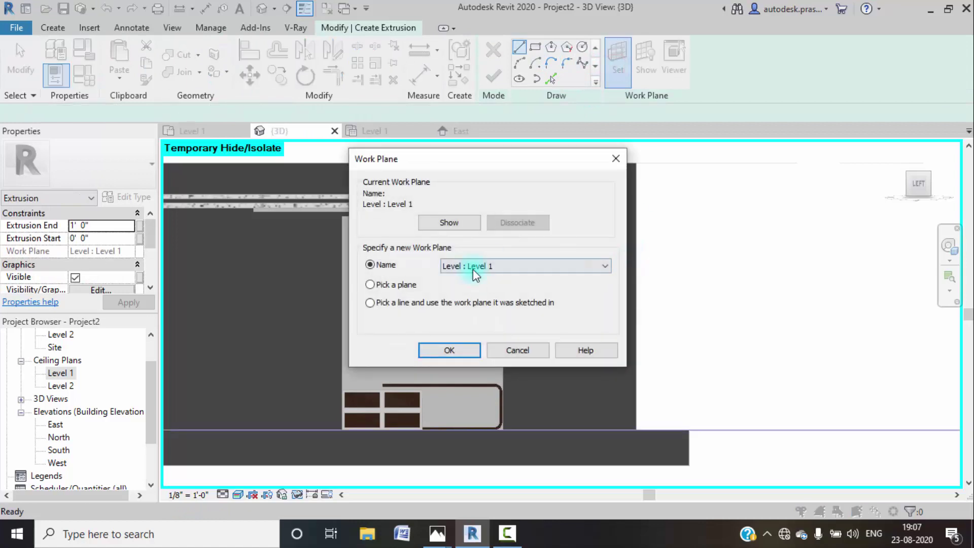
click(453, 348)
click(629, 304)
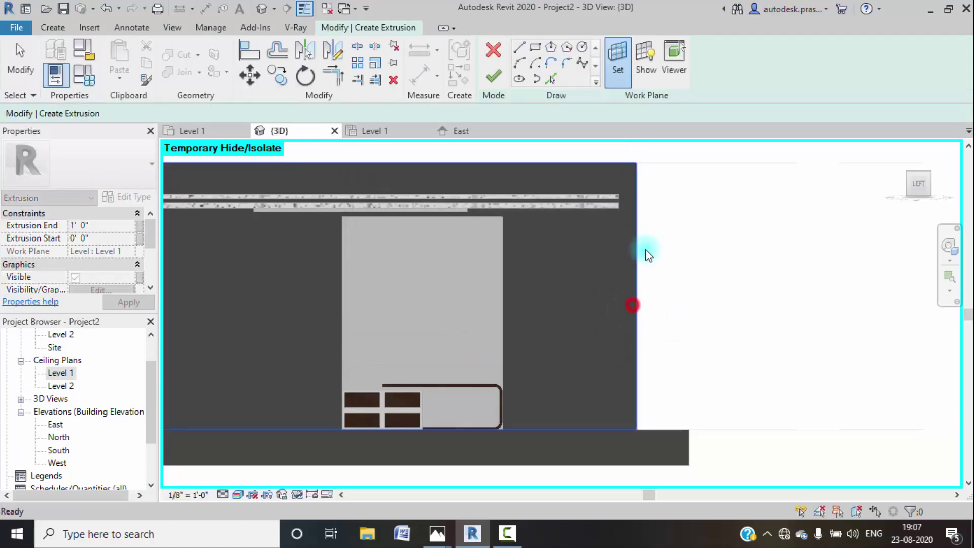
click(652, 68)
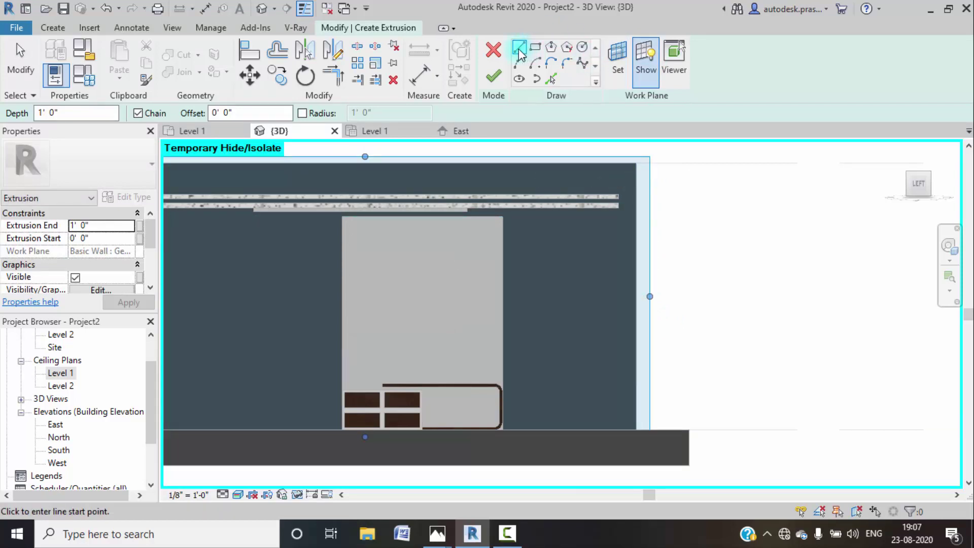
- Sketch a closed 10' high rectangle covering the wall from the raised panel's edge to the wall's end
click(502, 430)
click(634, 430)
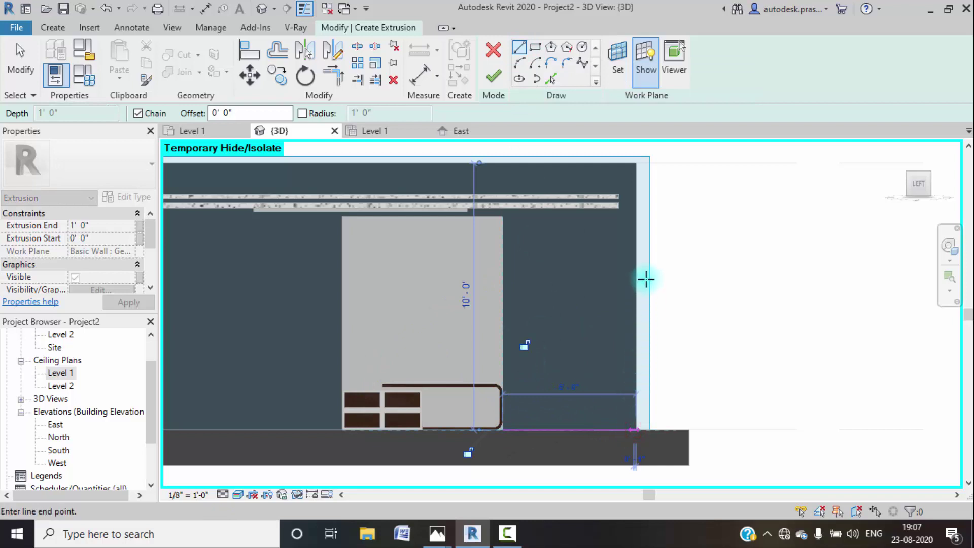
click(634, 164)
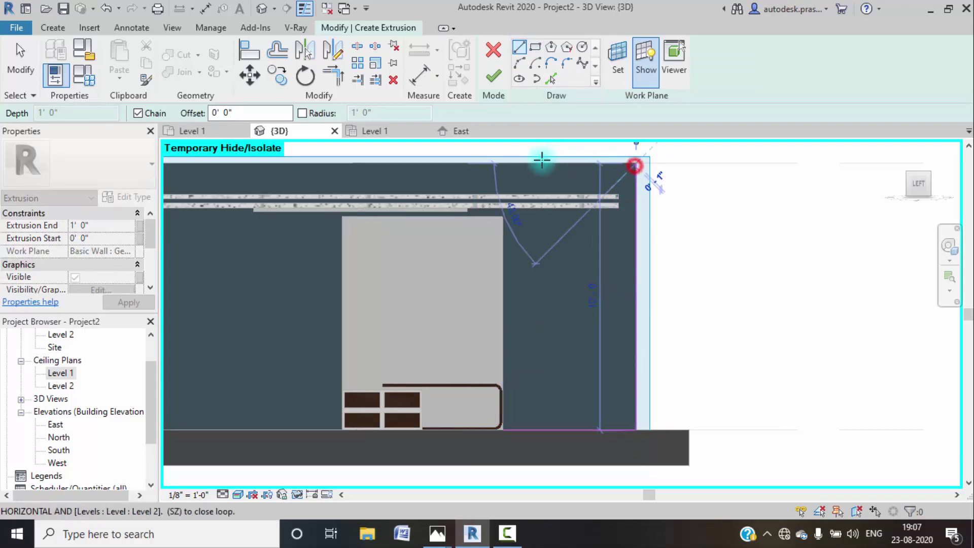
click(502, 162)
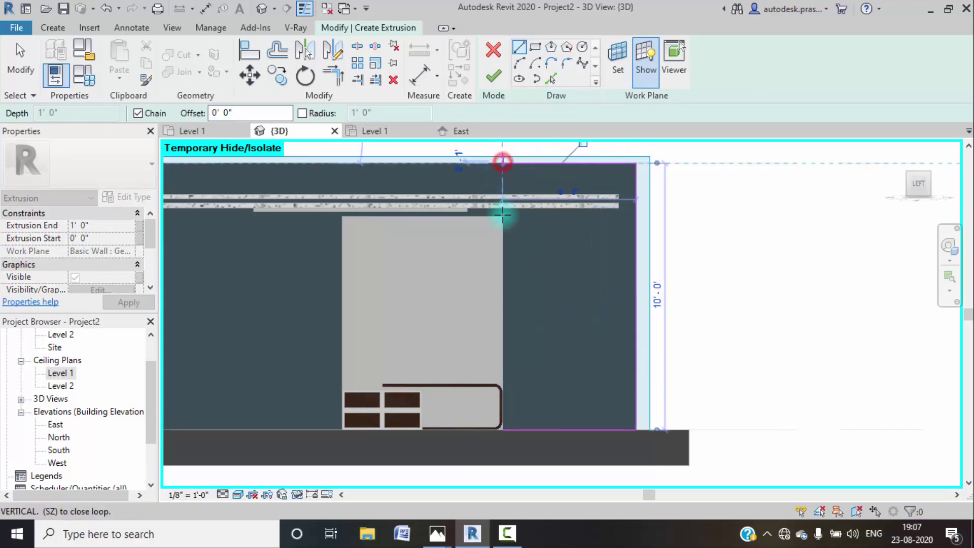
click(507, 426)
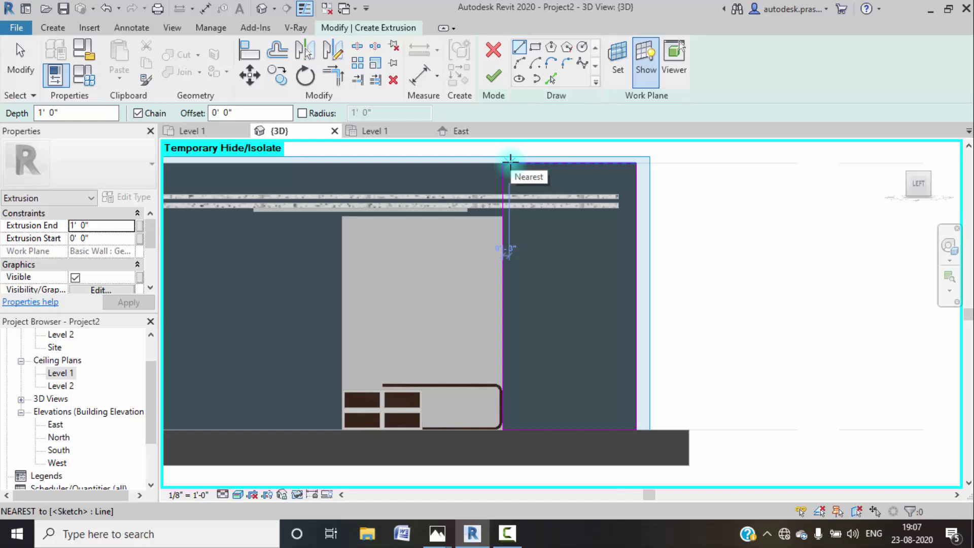
- Draw a full-height vertical line inside the rectangle, about 4" from its edge beside the raised panel
scroll(509, 162, up, 2)
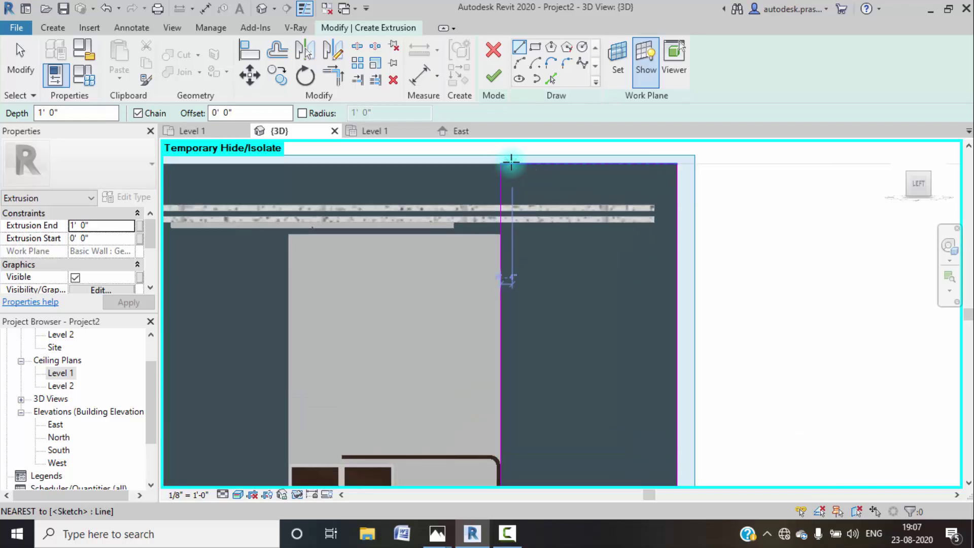
click(512, 162)
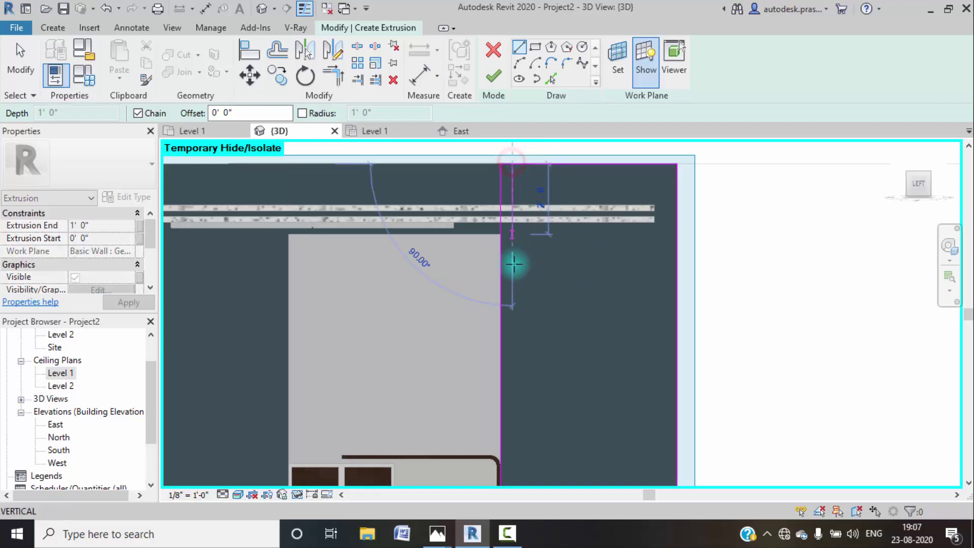
scroll(514, 304, down, 1)
middle_drag(514, 306, 517, 174)
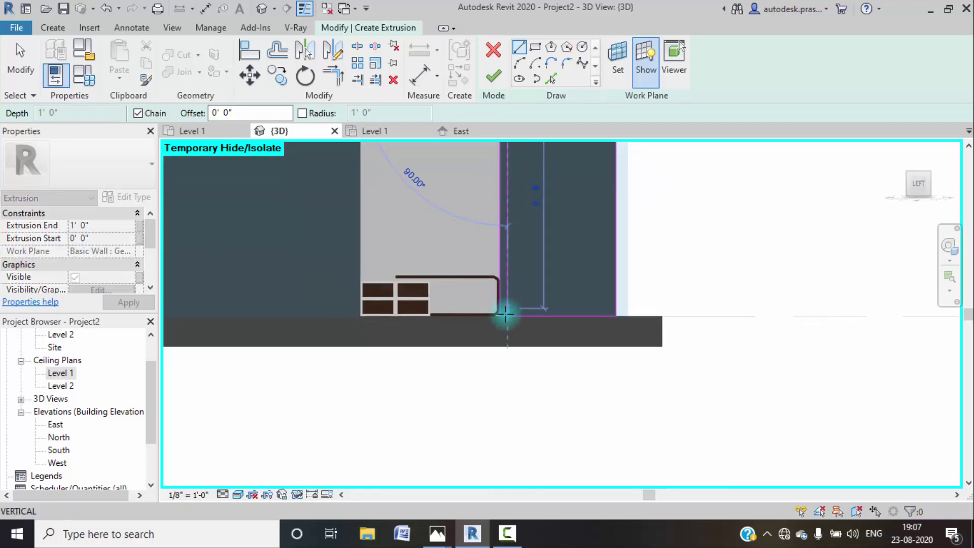
click(508, 315)
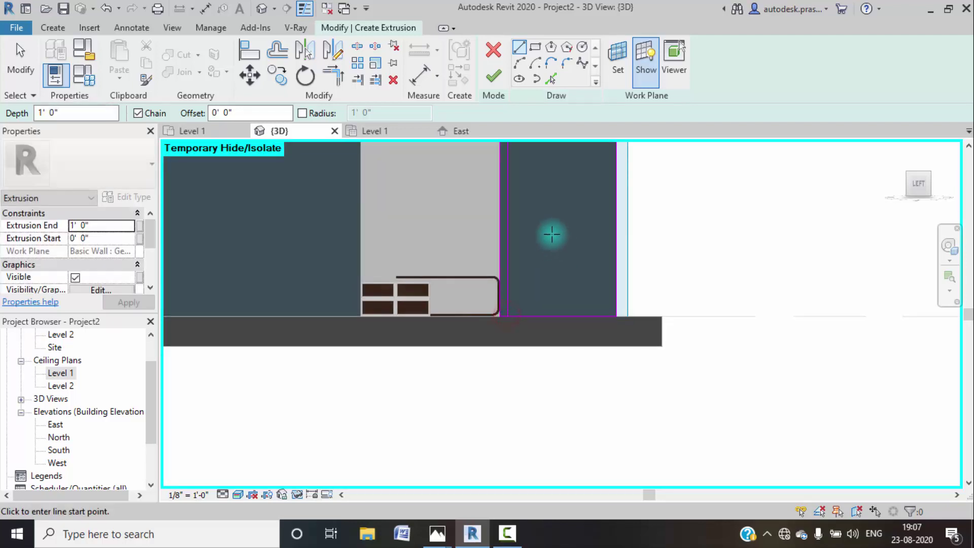
middle_drag(516, 170, 497, 283)
scroll(480, 189, up, 1)
scroll(479, 191, up, 1)
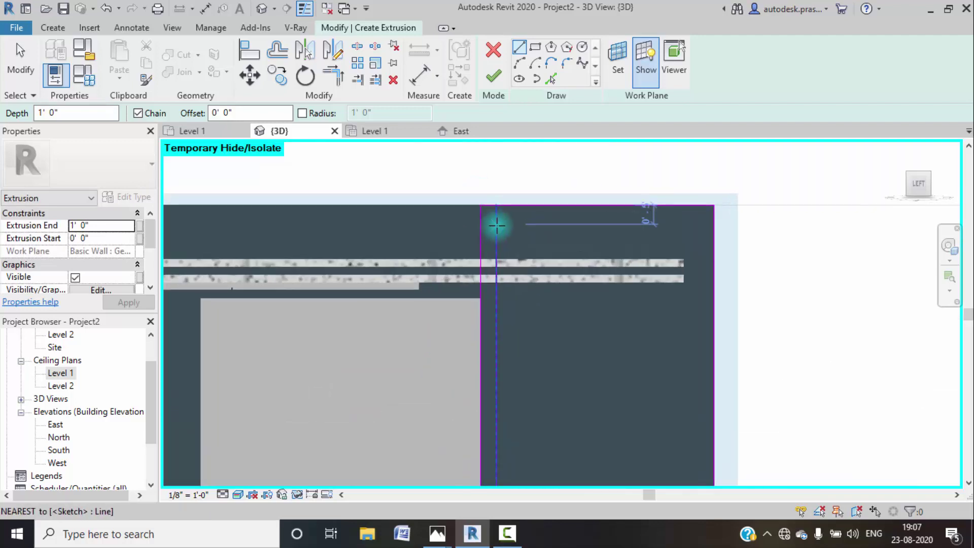
middle_drag(496, 224, 500, 195)
key(Escape)
key(Escape)
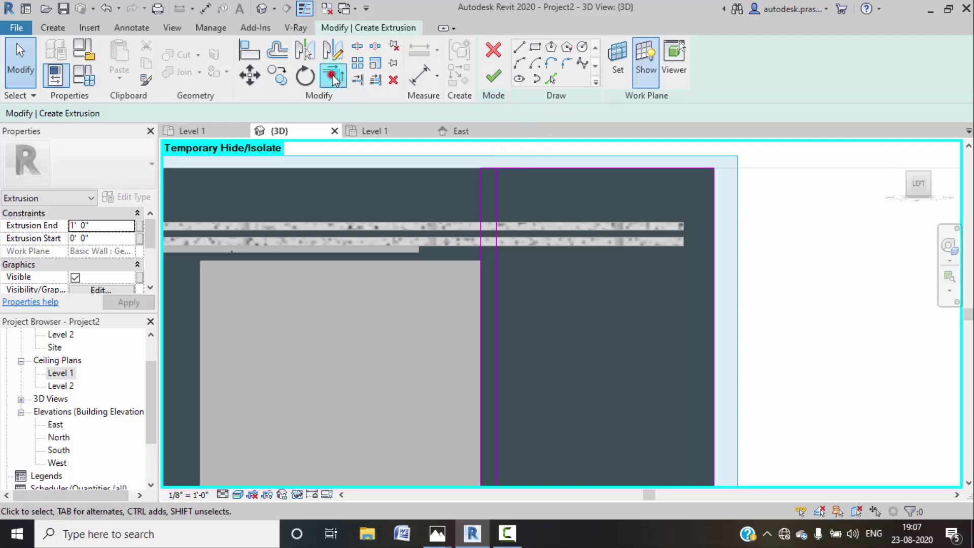
- Trim the upper and lower sketch lines to the narrow strip beside the raised panel and delete the leftover vertical line at the wall's end
click(334, 76)
click(492, 171)
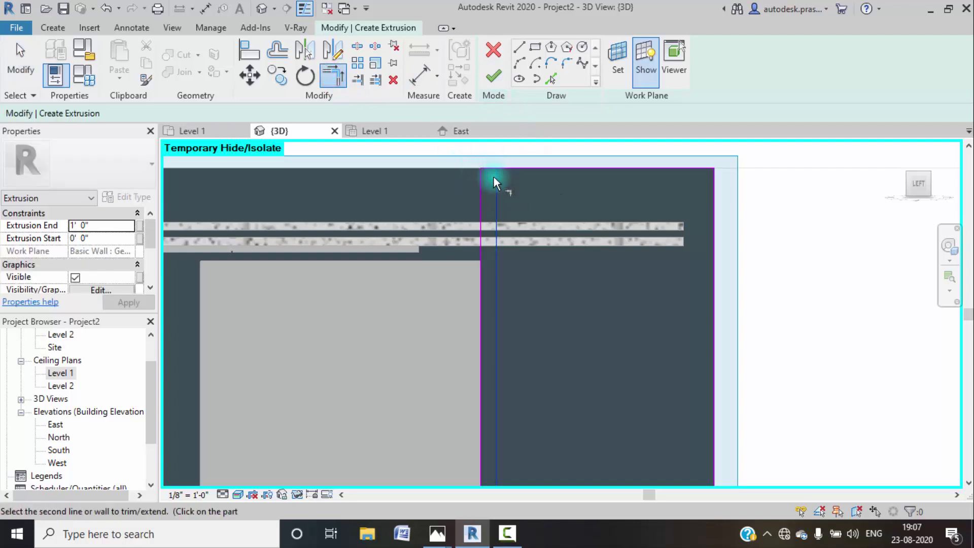
click(489, 167)
scroll(506, 211, down, 2)
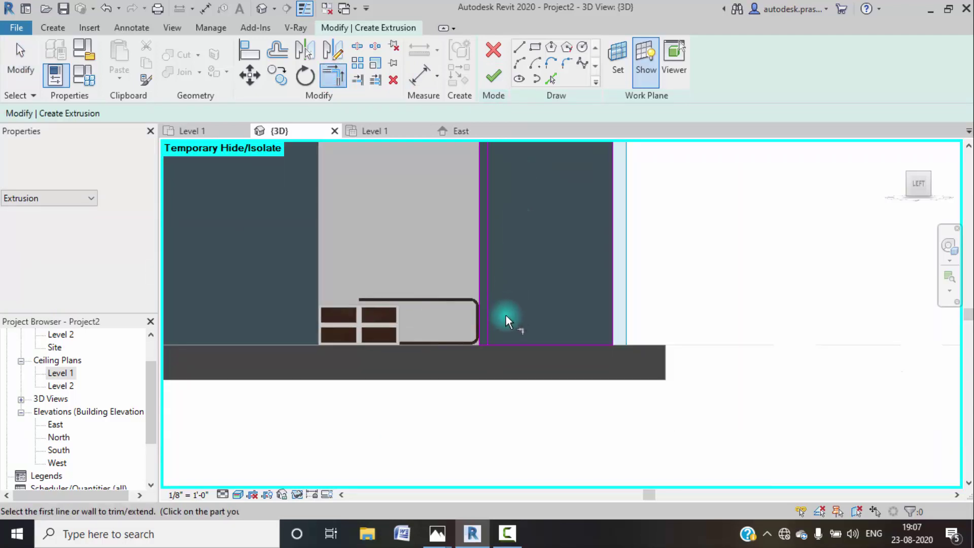
scroll(505, 315, up, 2)
click(476, 351)
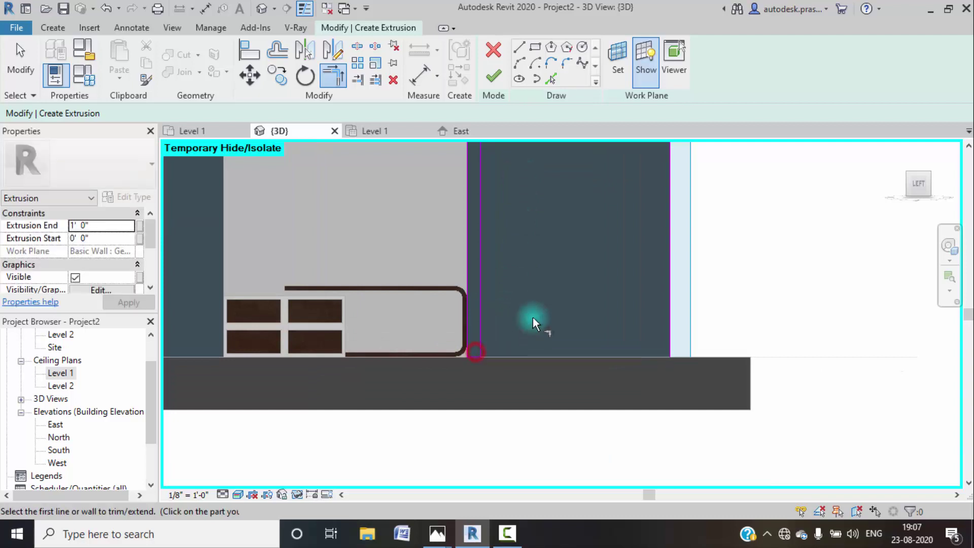
scroll(533, 319, down, 1)
key(Escape)
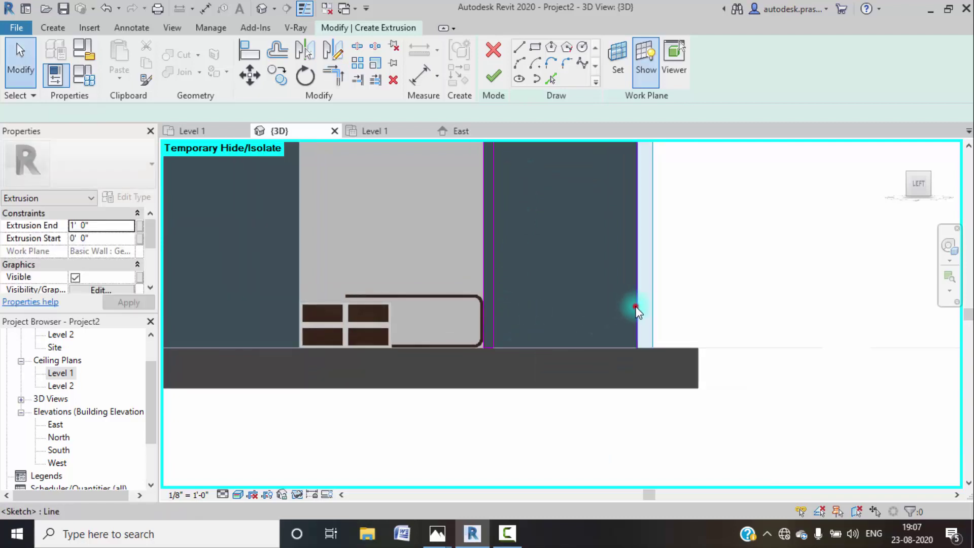
click(635, 307)
key(Escape)
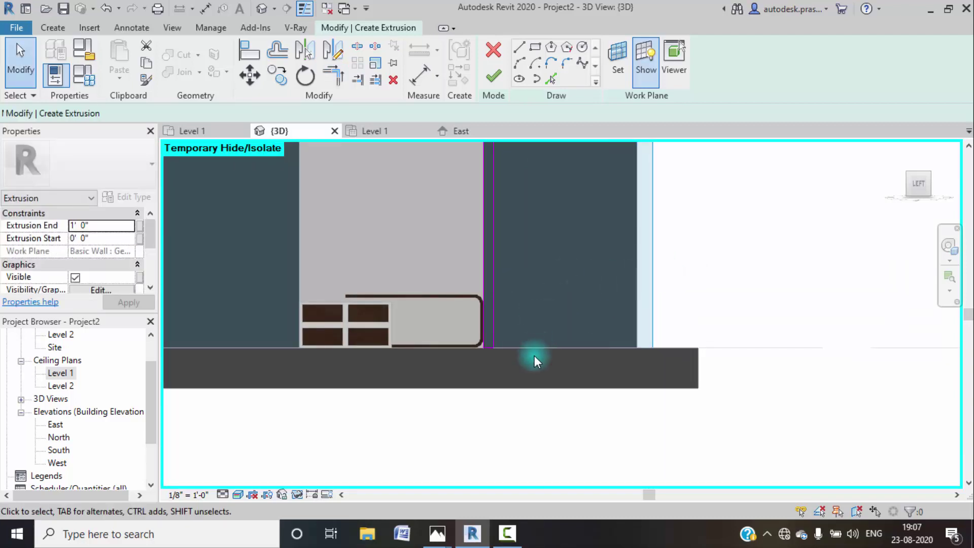
- Copy the four lines of the narrow slat outline 0' 8" horizontally toward the wall's end
scroll(514, 309, up, 2)
scroll(515, 308, down, 1)
key(l)
key(i)
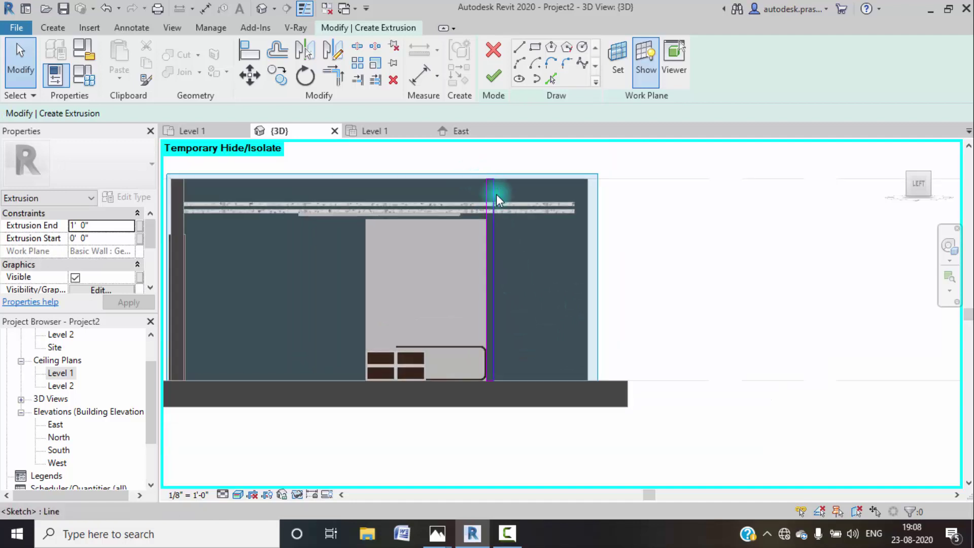
click(495, 195)
scroll(489, 195, up, 3)
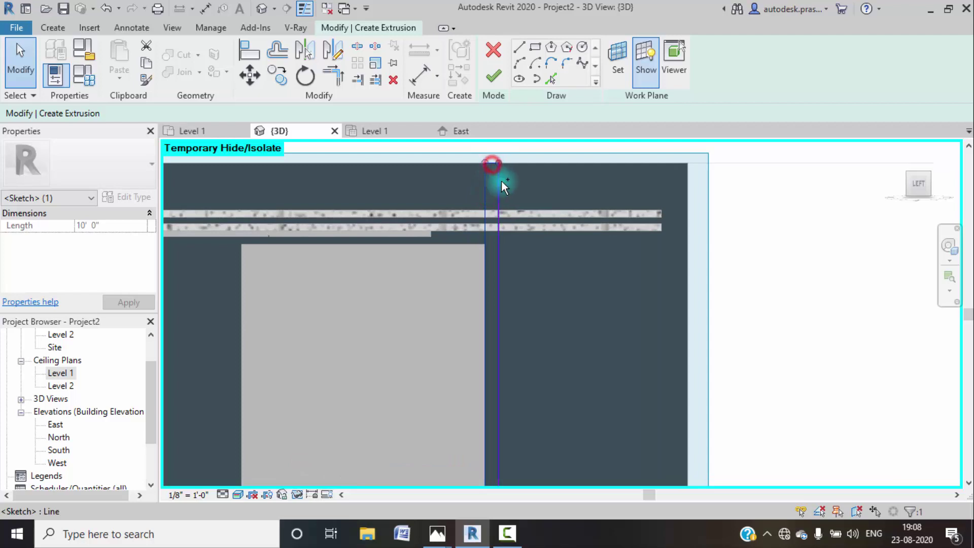
ctrl+click(500, 183)
scroll(505, 266, down, 3)
middle_drag(525, 307, 495, 145)
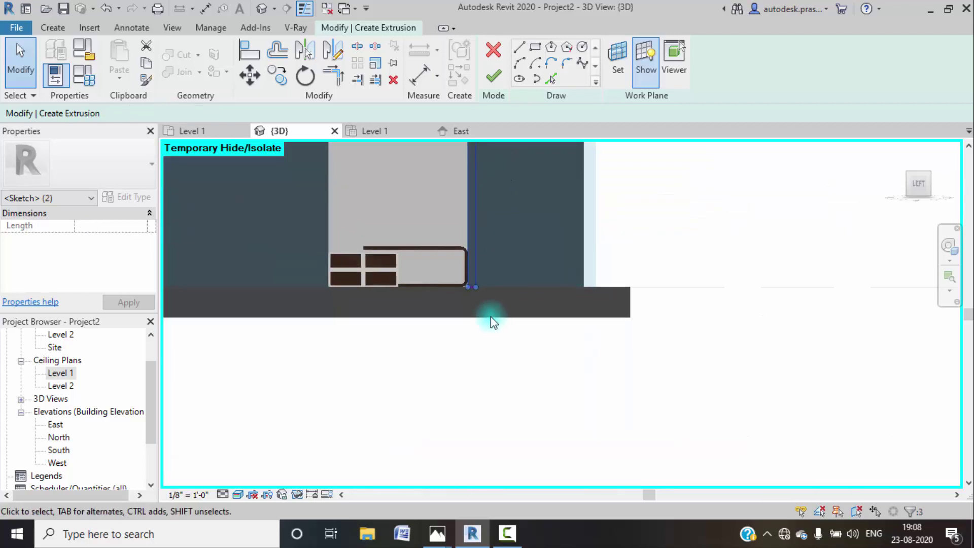
scroll(473, 291, up, 2)
ctrl+click(472, 286)
scroll(472, 285, up, 4)
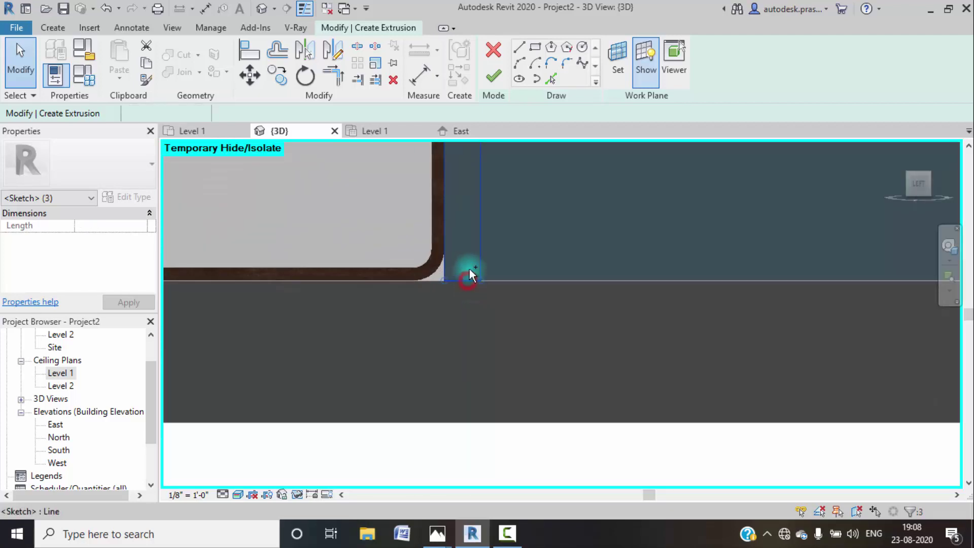
click(278, 75)
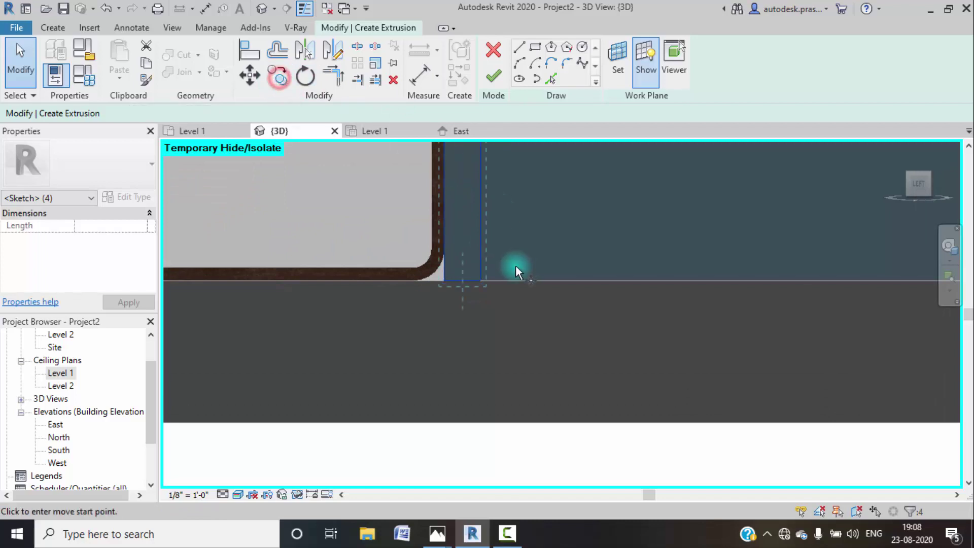
scroll(503, 247, down, 2)
scroll(510, 229, down, 2)
mouse_move(518, 207)
middle_down()
mouse_move(496, 413)
mouse_move(467, 406)
middle_up()
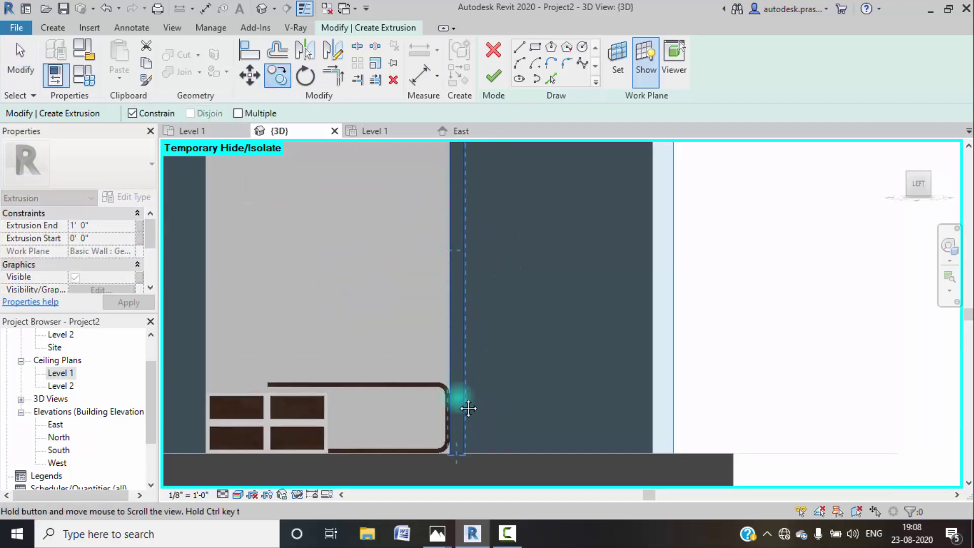
scroll(418, 332, up, 5)
scroll(395, 269, up, 4)
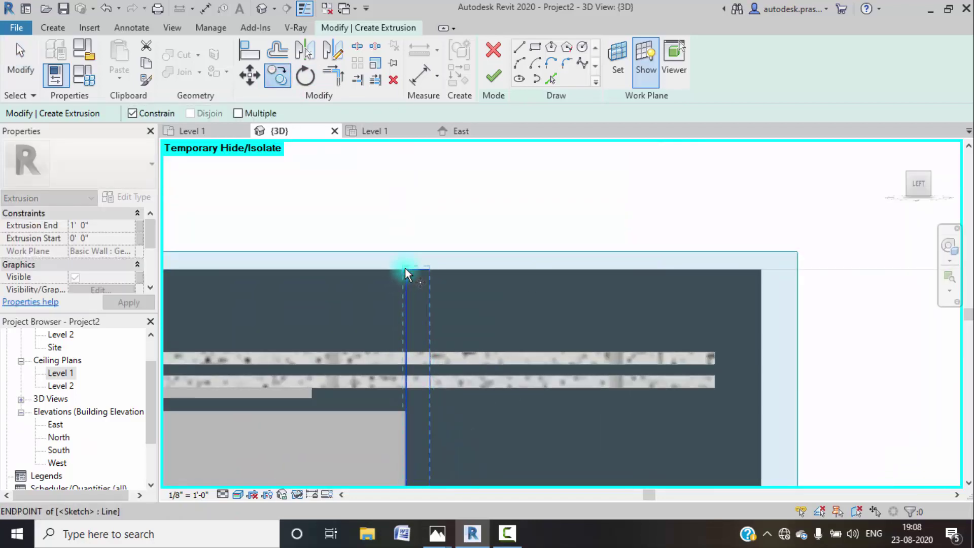
scroll(405, 267, down, 3)
click(405, 267)
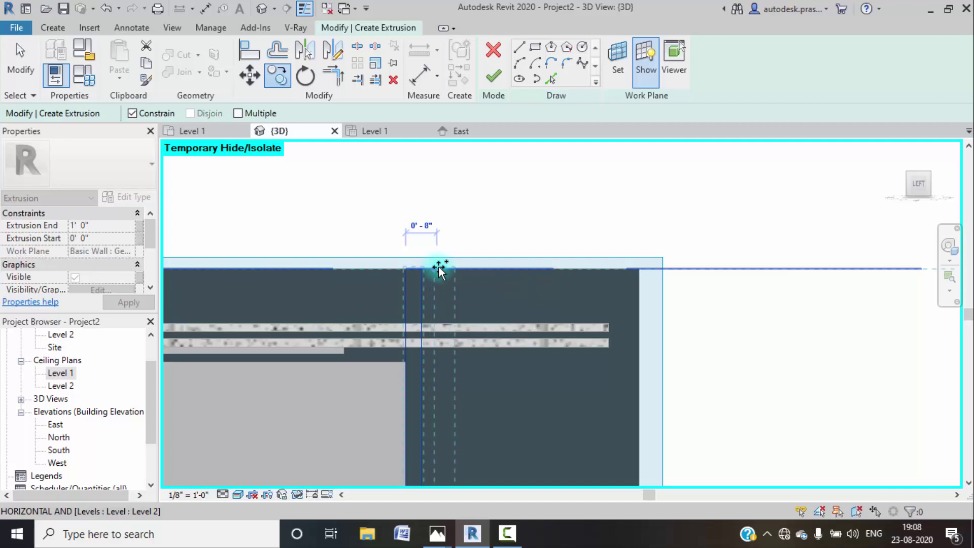
click(454, 265)
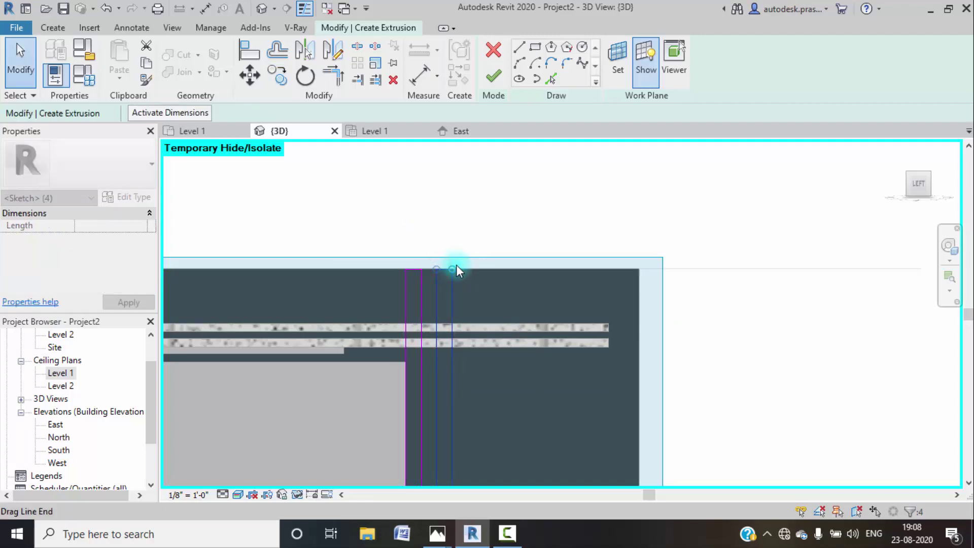
- Make six more copies of the slat outline with multiple copying, spaced 8" apart, with the last one 7" on at the wall's end
click(277, 75)
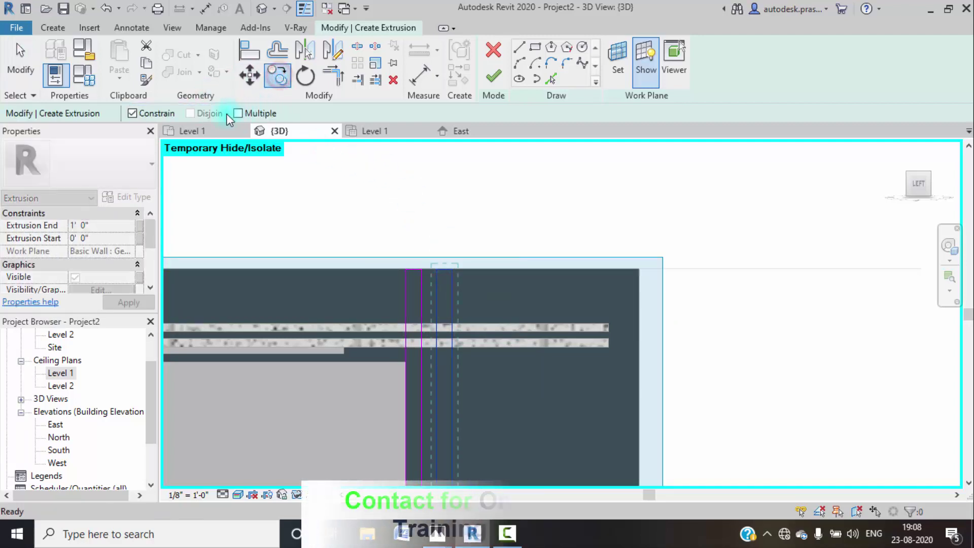
click(266, 114)
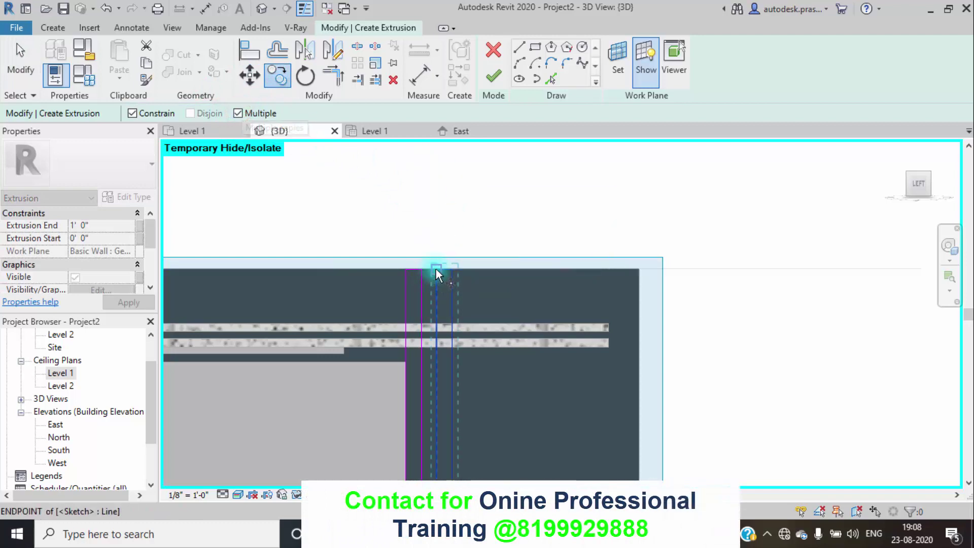
click(436, 268)
click(469, 263)
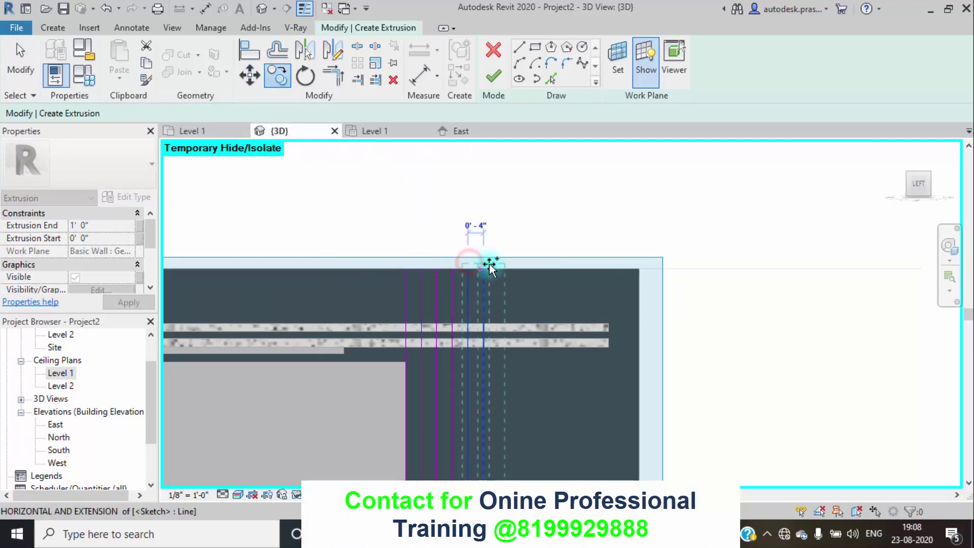
click(500, 266)
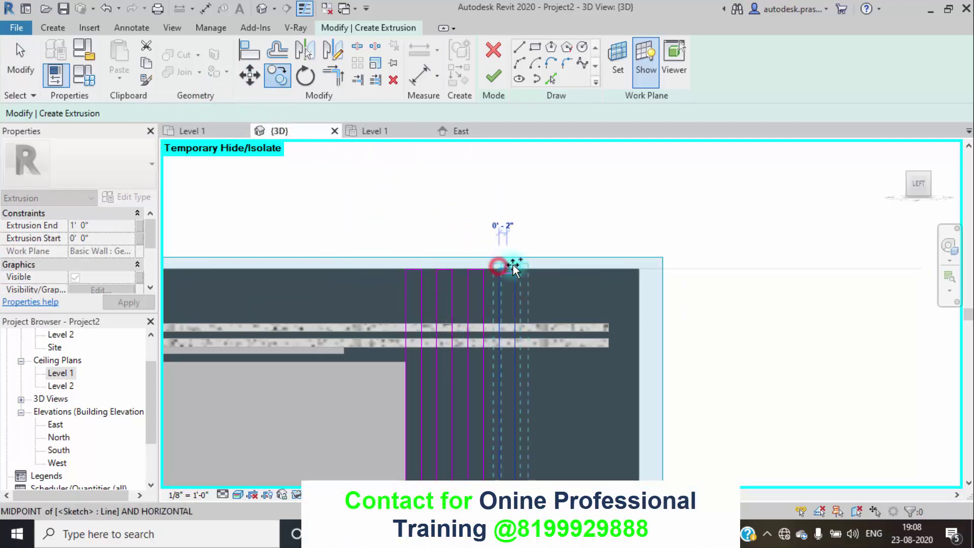
click(531, 266)
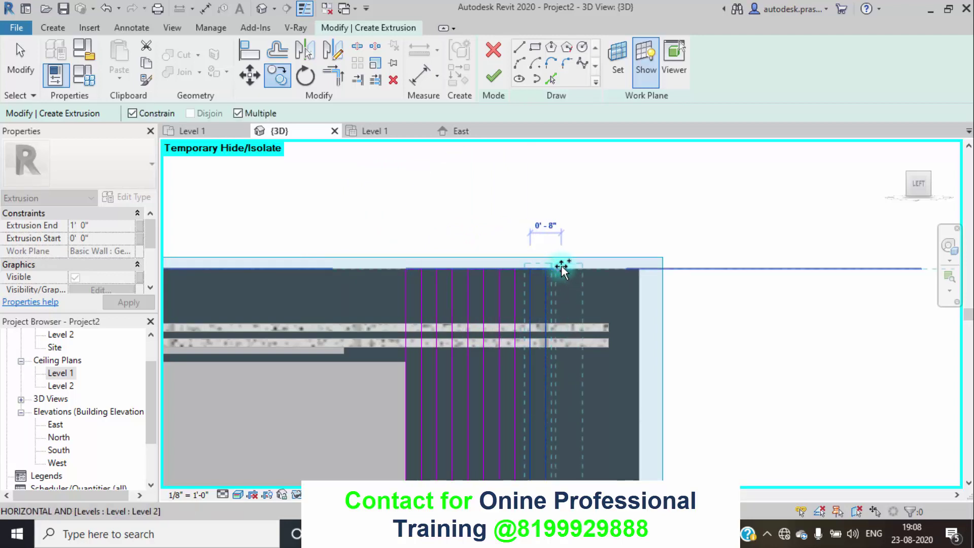
click(561, 266)
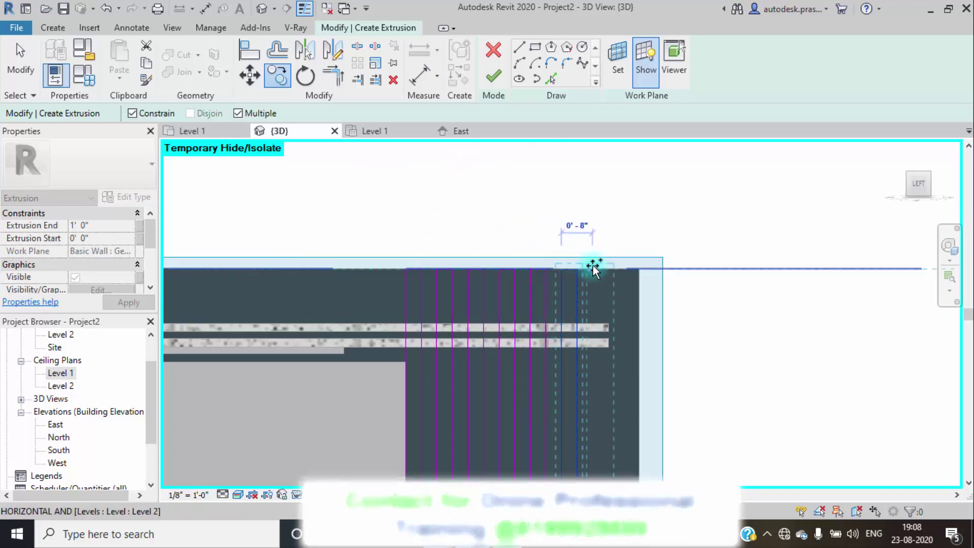
click(593, 264)
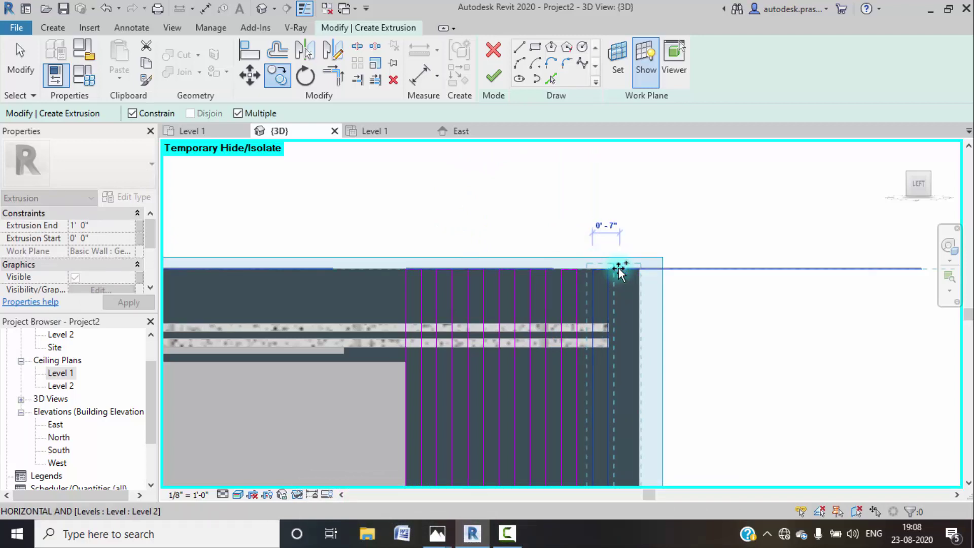
scroll(620, 272, up, 3)
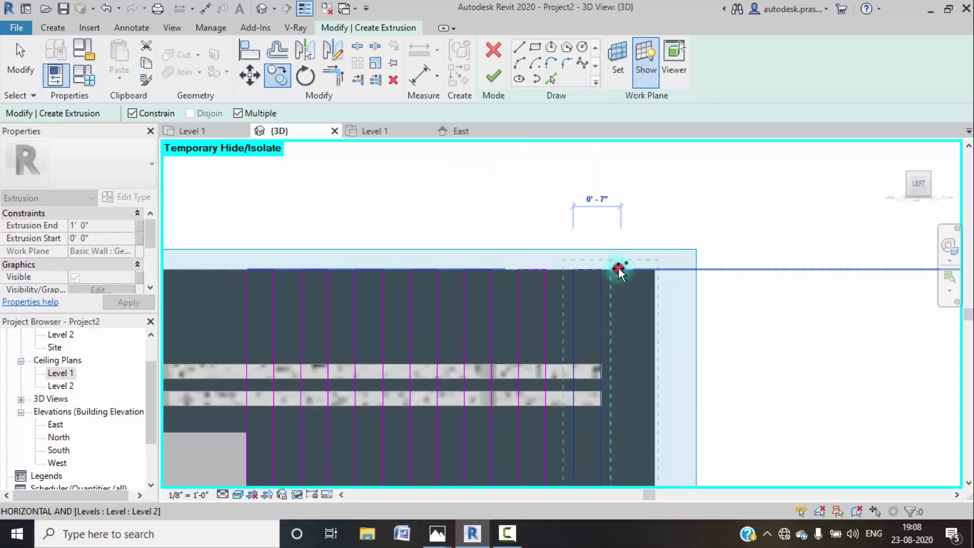
click(619, 269)
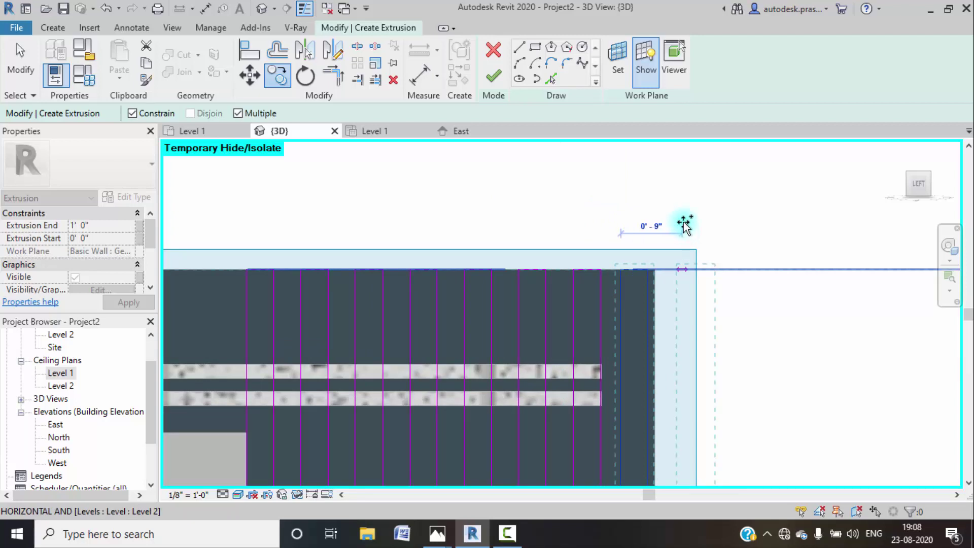
key(Escape)
scroll(684, 228, down, 3)
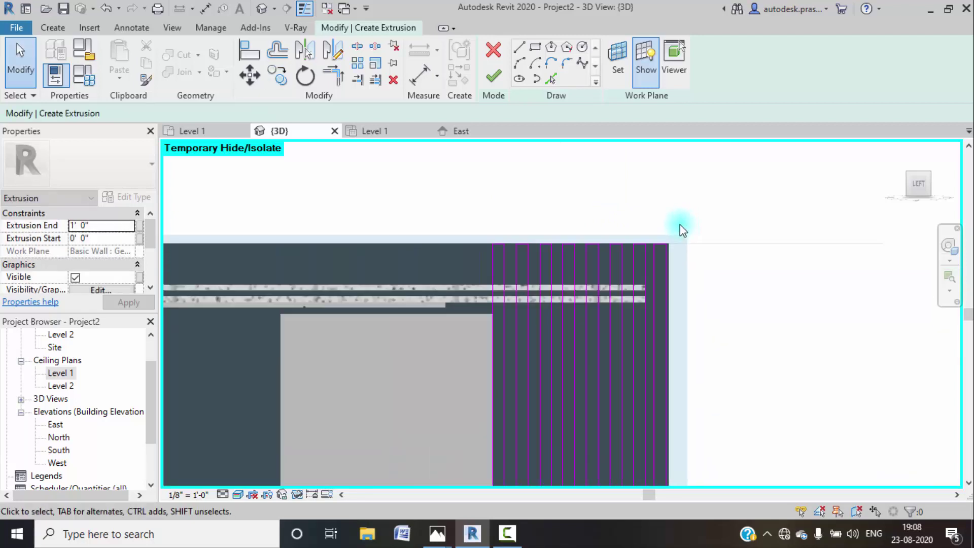
scroll(684, 228, down, 4)
middle_drag(687, 260, 456, 218)
scroll(398, 233, up, 2)
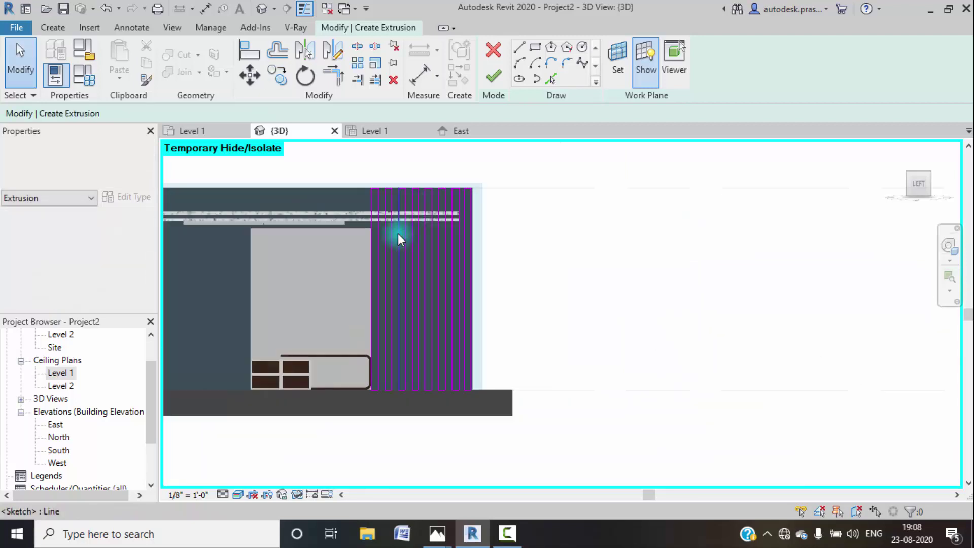
- Check the slatted side panels and their box shelves beside the TV wall in the reference render
scroll(456, 304, down, 5)
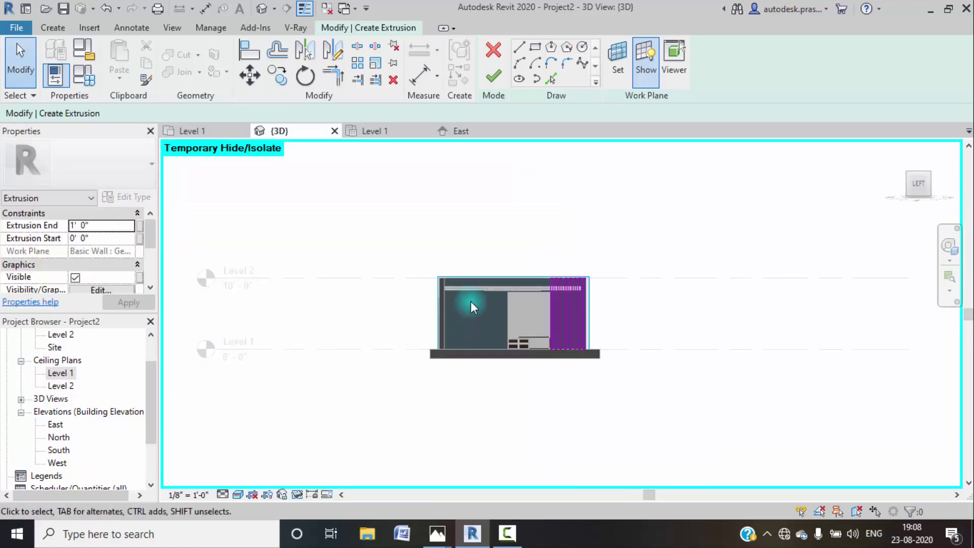
scroll(558, 287, up, 8)
middle_drag(561, 336, 481, 221)
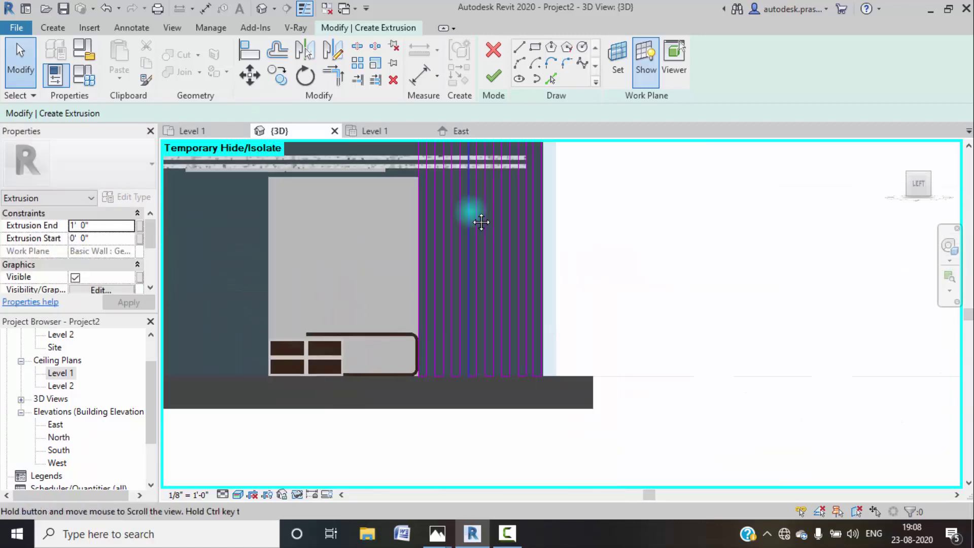
mouse_move(435, 538)
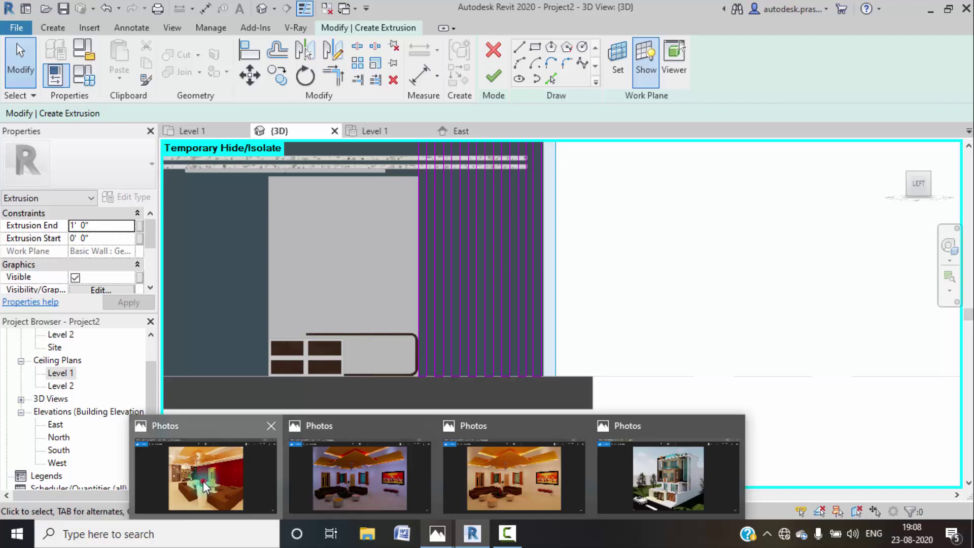
click(206, 477)
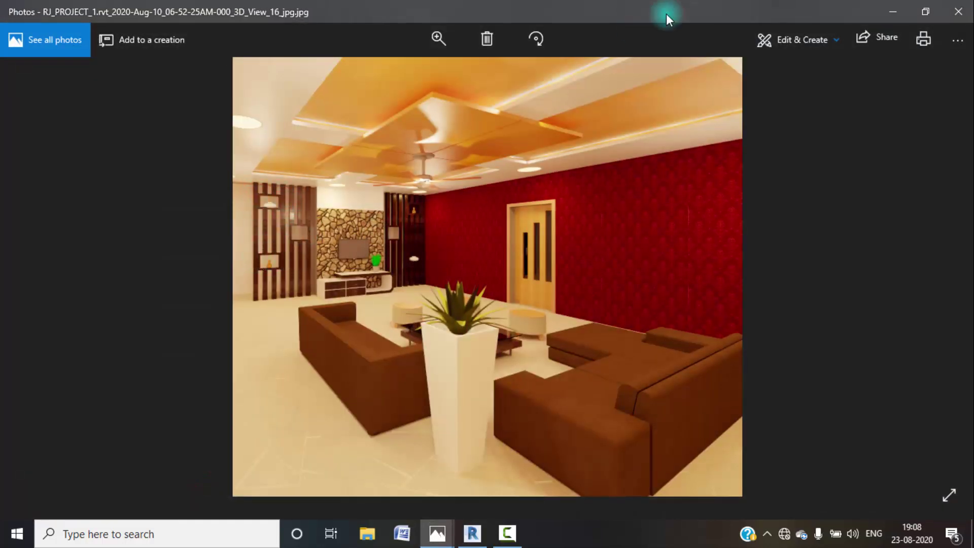
click(893, 11)
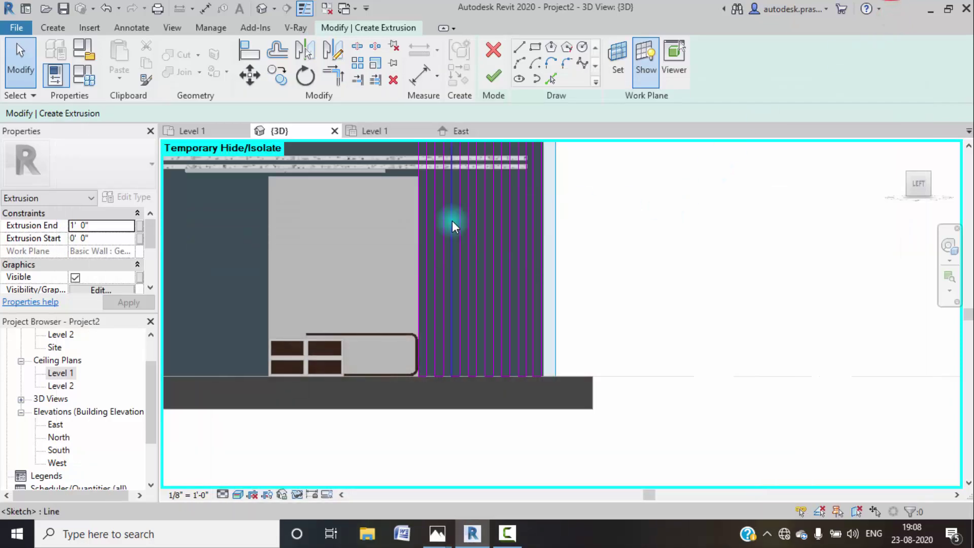
- Draw two horizontal lines 1' 0" apart across the first three slats beside the raised panel, the upper one level with the panel's top edge
middle_drag(437, 191, 431, 257)
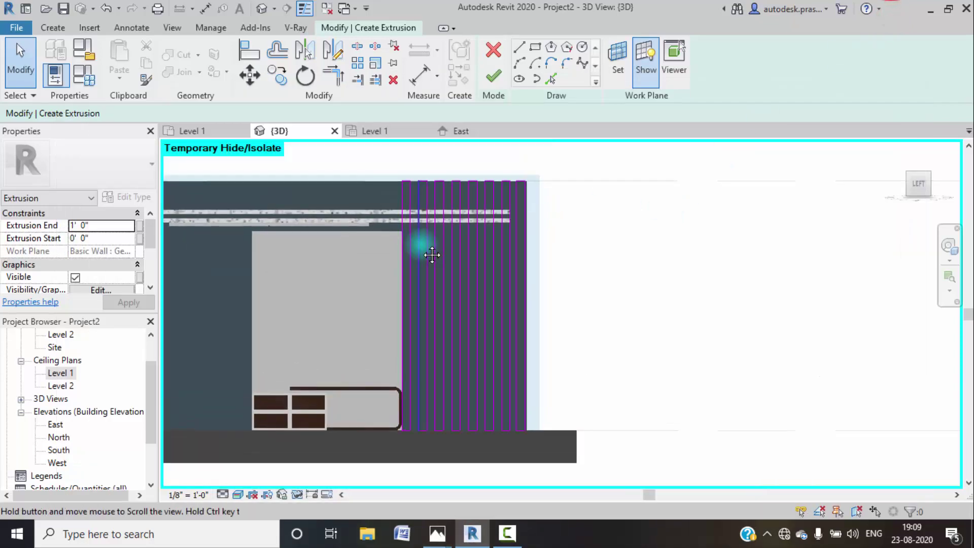
click(519, 48)
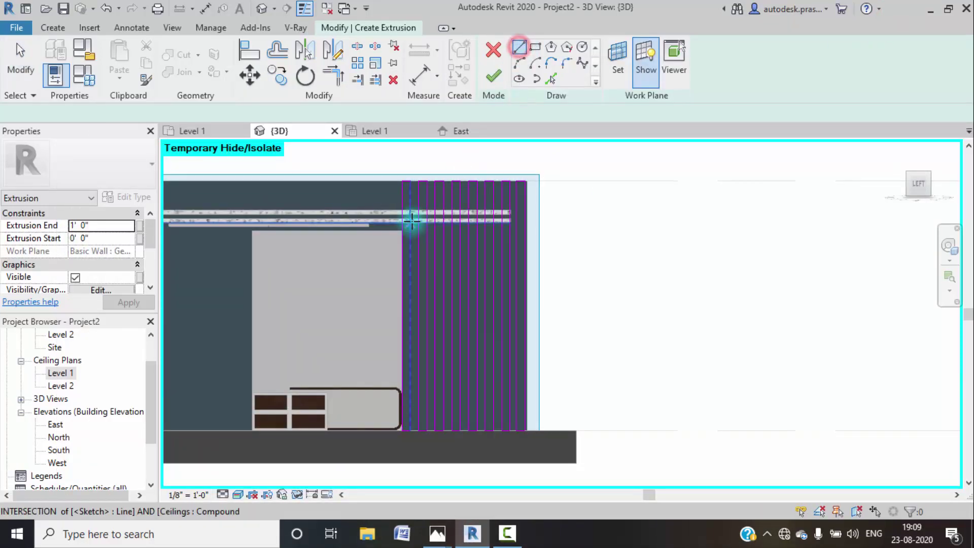
scroll(411, 230, up, 1)
scroll(412, 229, up, 1)
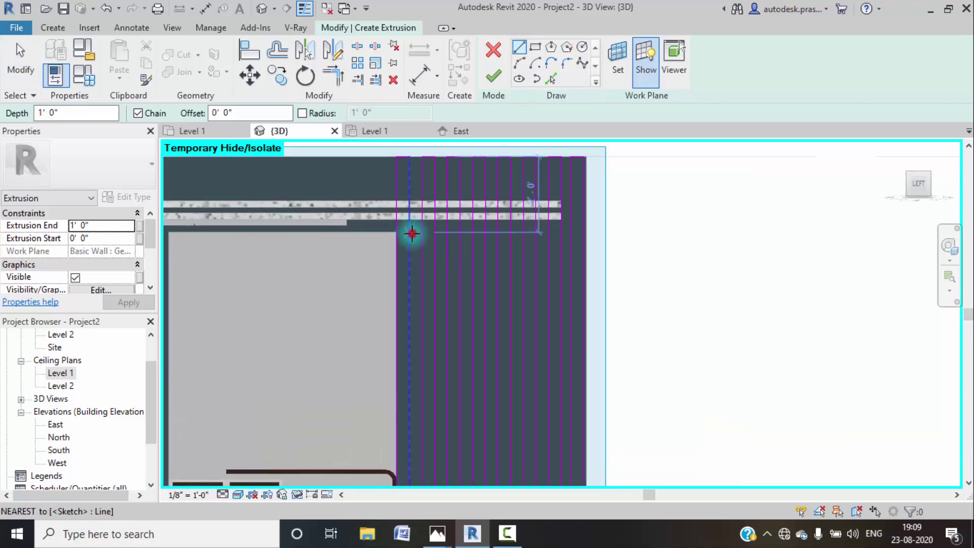
click(411, 233)
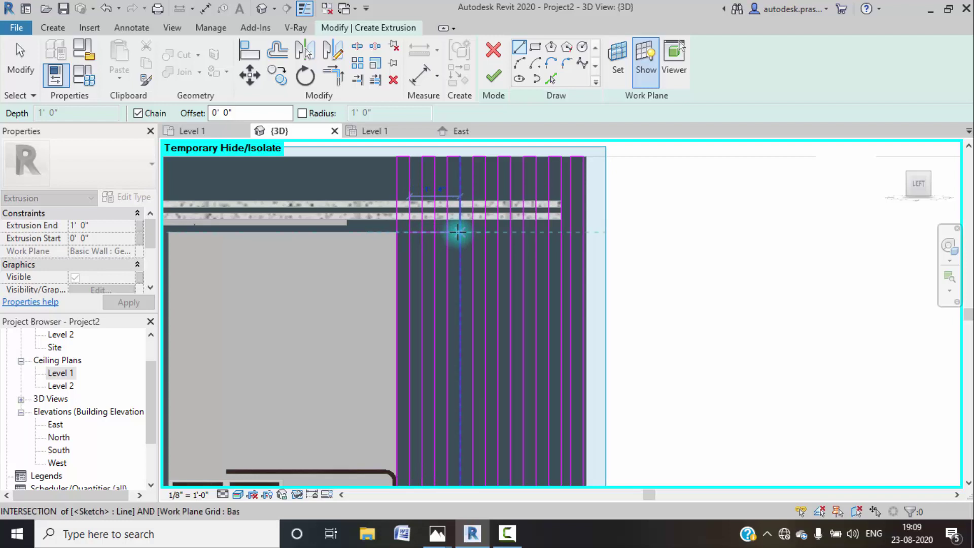
click(457, 232)
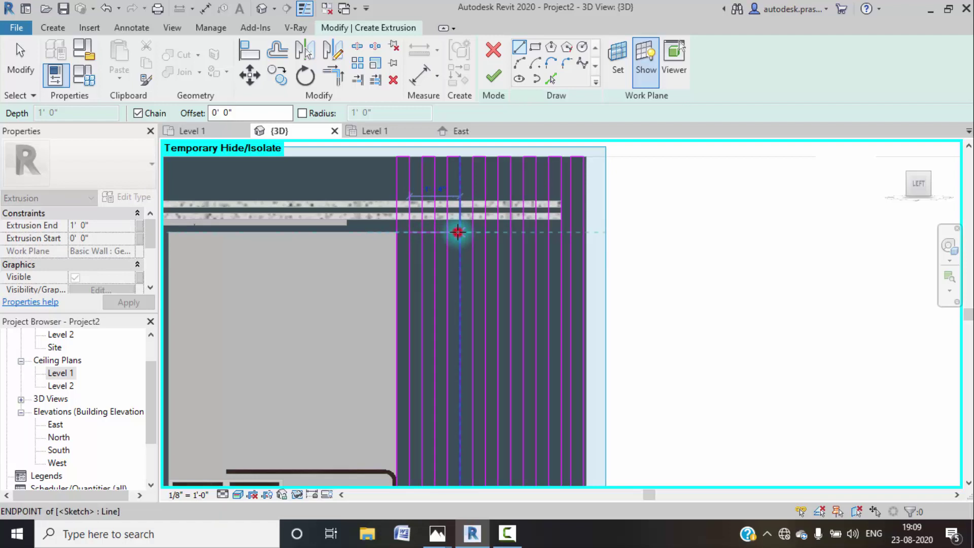
key(Escape)
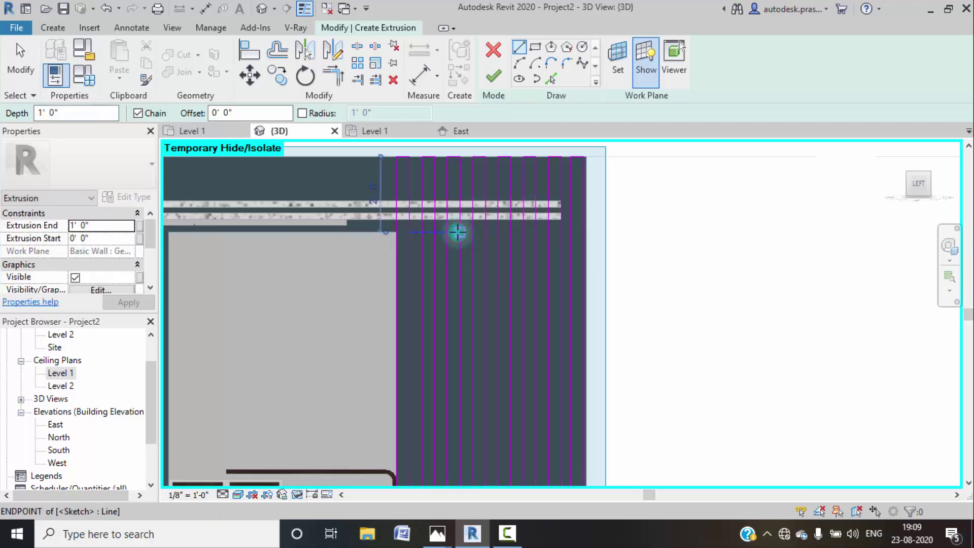
click(413, 270)
click(459, 270)
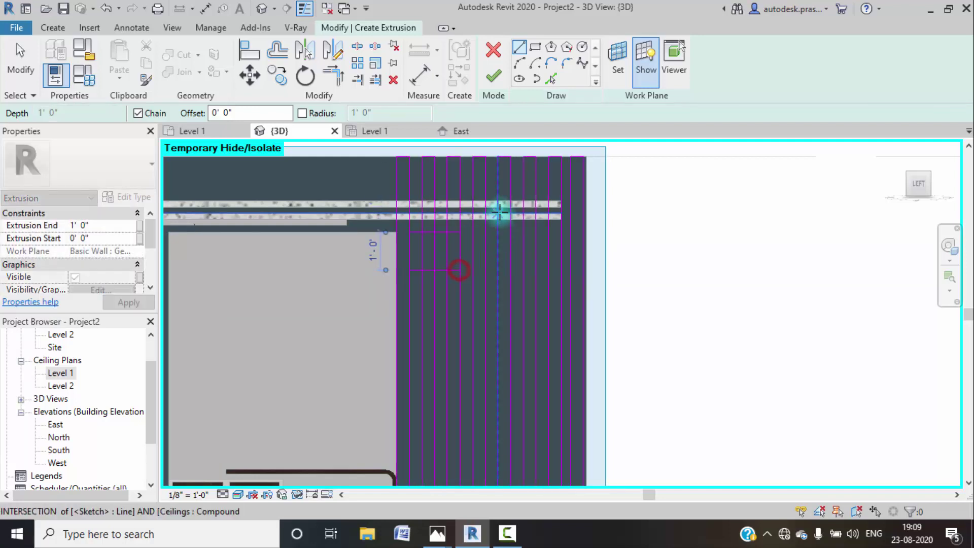
key(Escape)
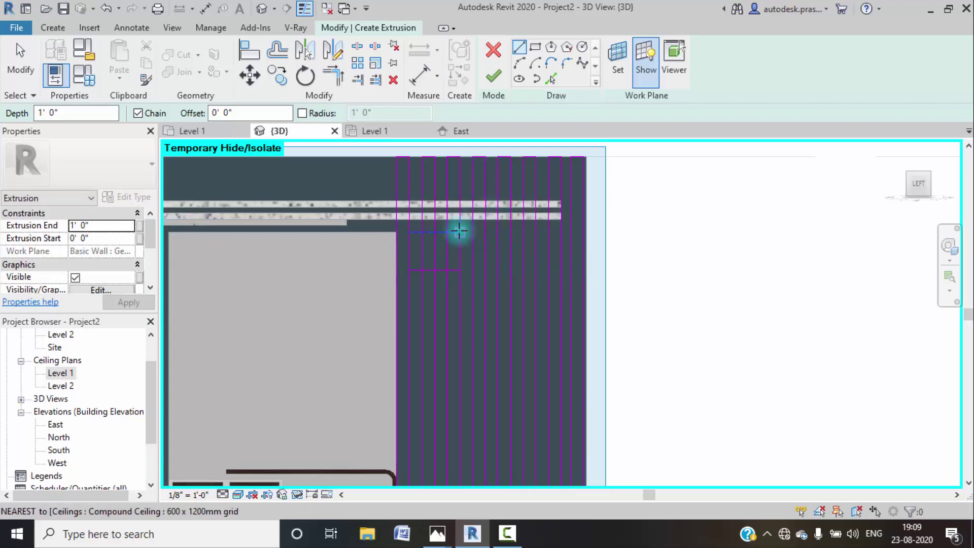
key(Escape)
- Offset the upper horizontal line 2" upward and the lower one 2" downward using Pick Lines
middle_drag(424, 239, 413, 254)
scroll(409, 252, up, 3)
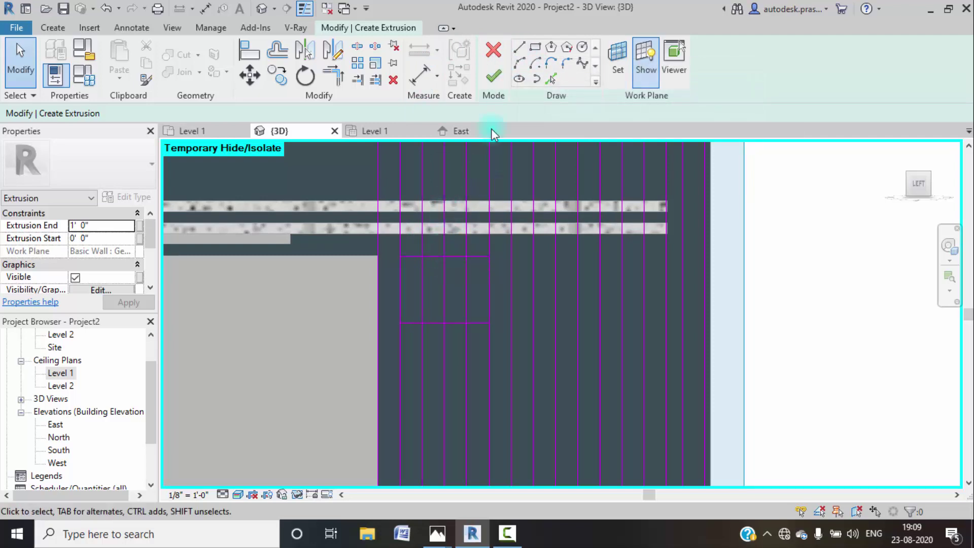
click(552, 80)
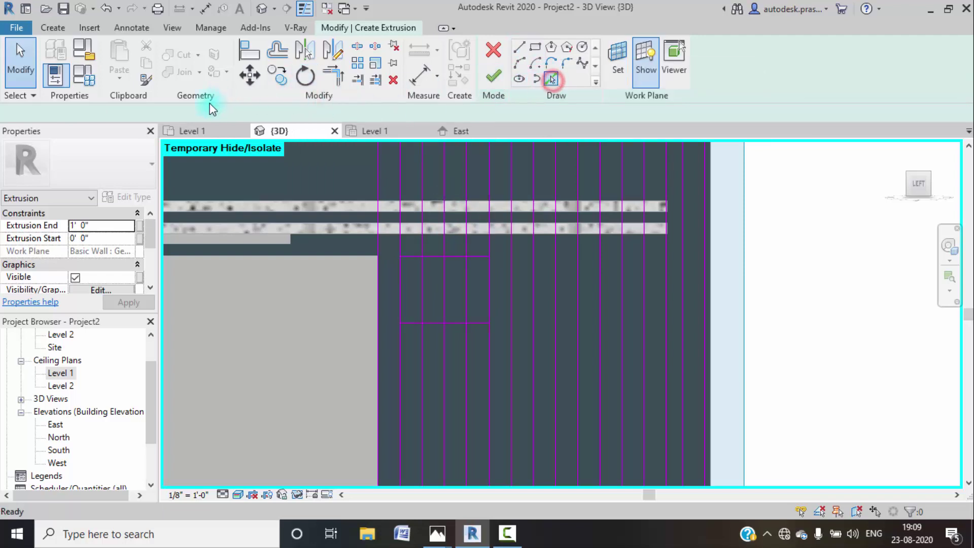
click(216, 108)
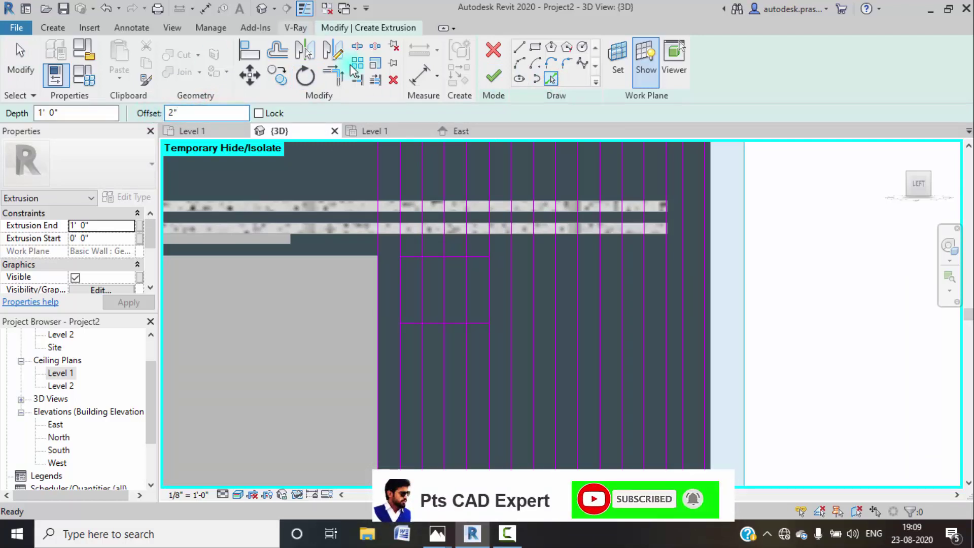
click(437, 252)
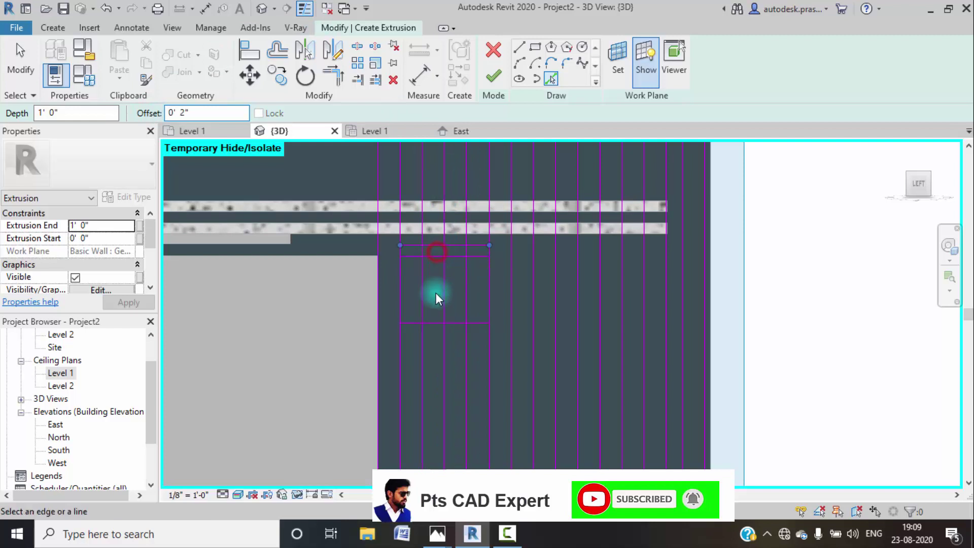
click(431, 327)
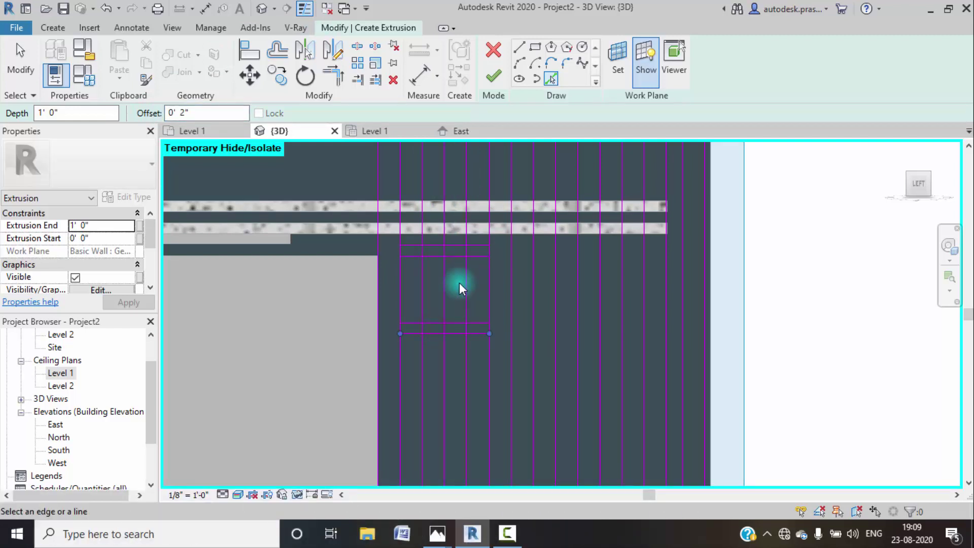
key(Escape)
key(Escape)
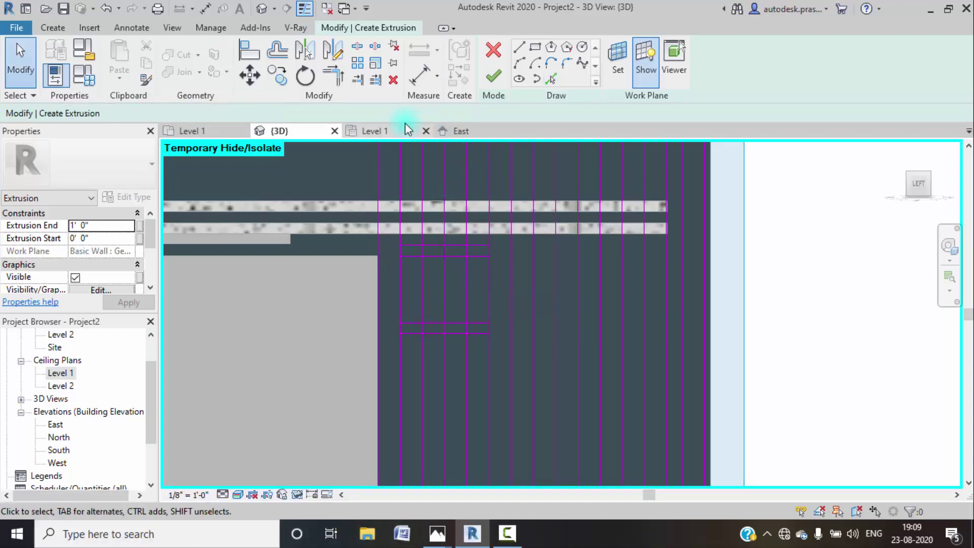
- Split the vertical slat lines that cross the box outline between its upper and lower horizontal lines
click(357, 51)
scroll(435, 244, up, 3)
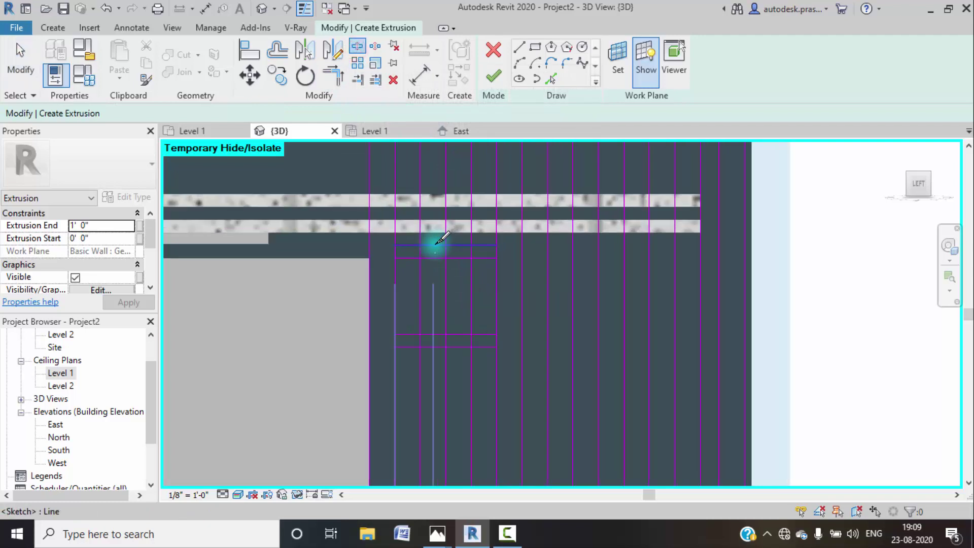
click(405, 289)
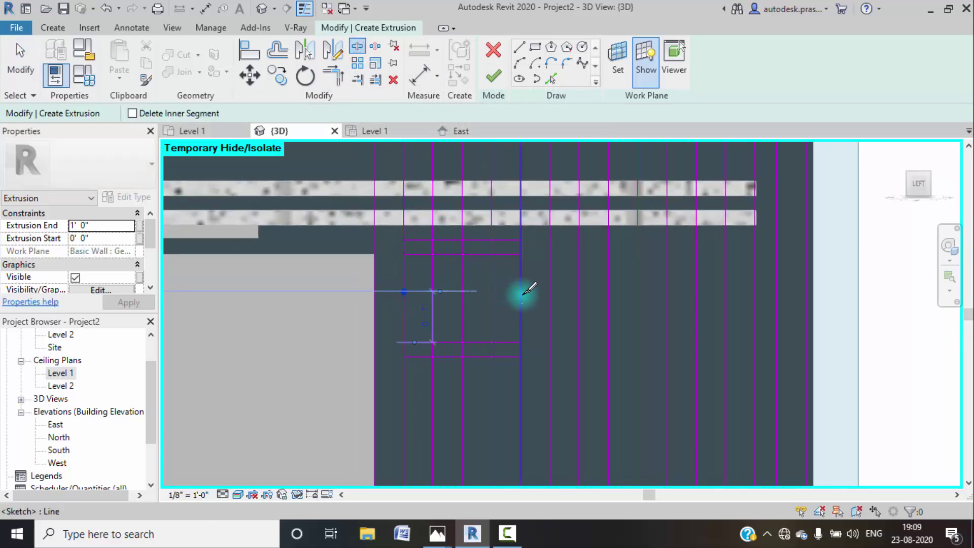
click(522, 292)
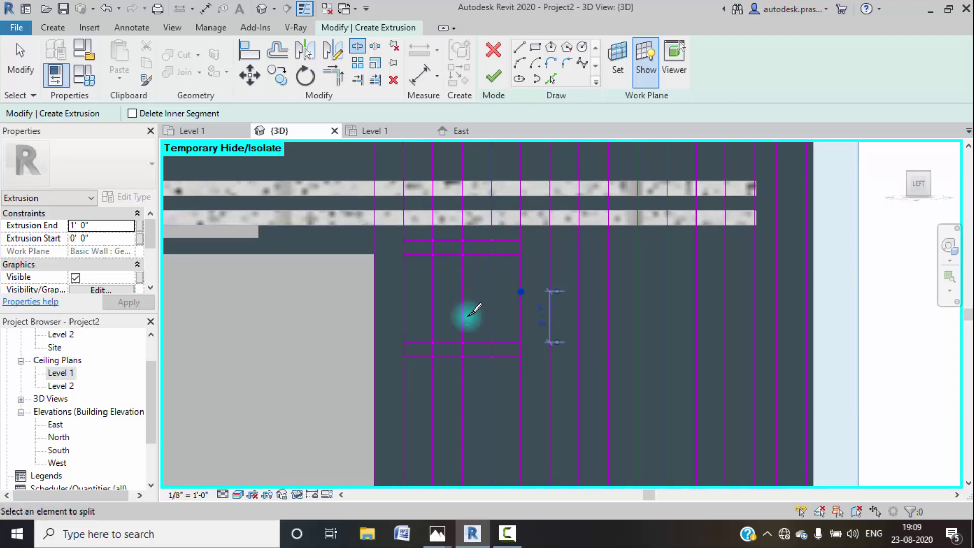
click(490, 292)
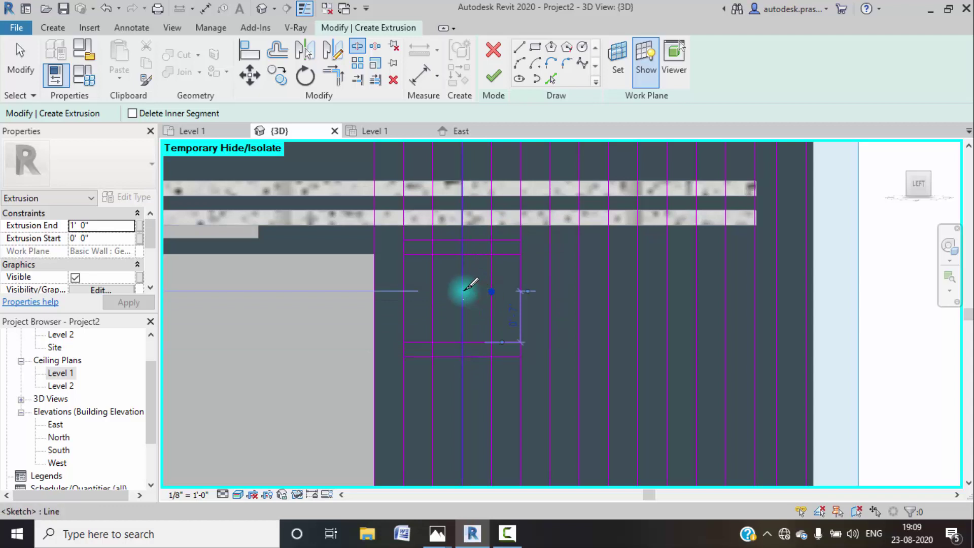
click(433, 289)
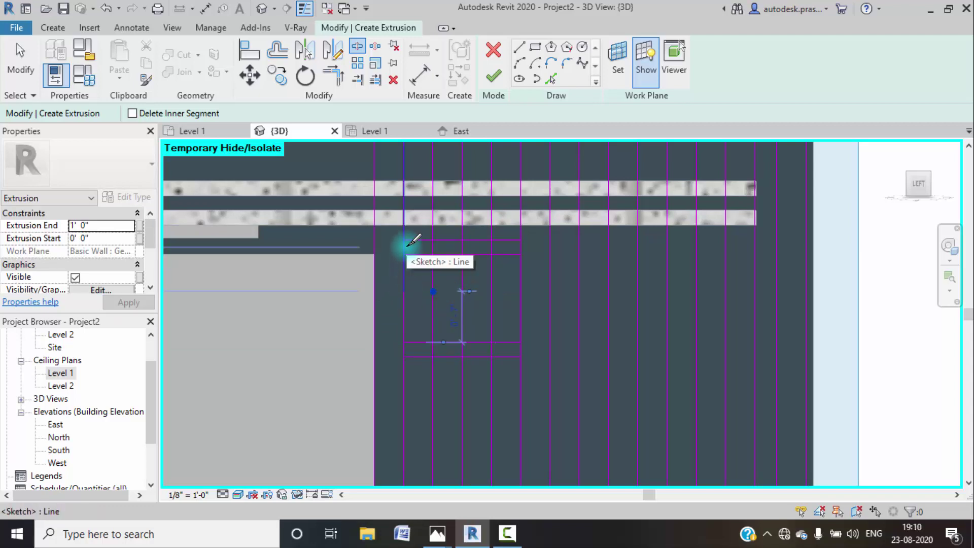
- Trim the split slat lines to the horizontal lines of the box outline, clearing the area between them
click(337, 86)
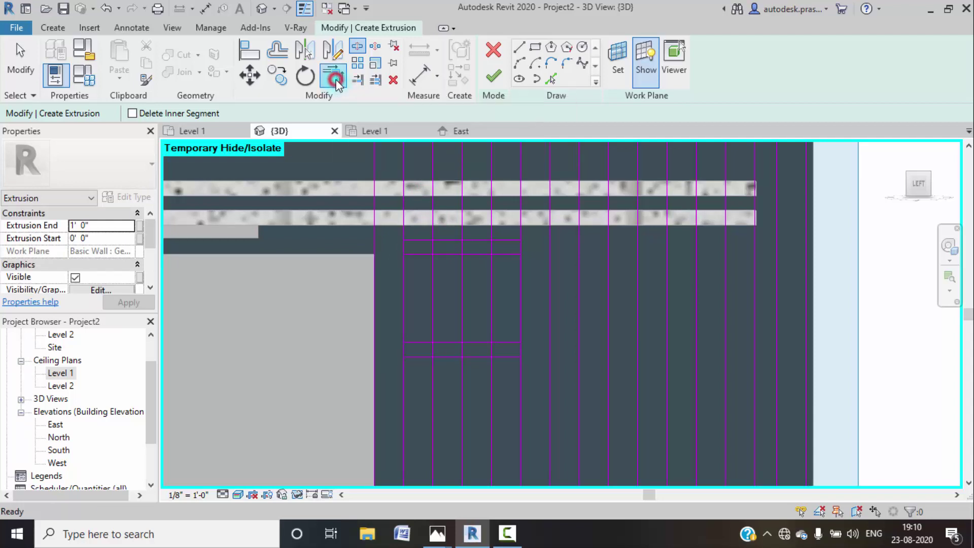
click(403, 220)
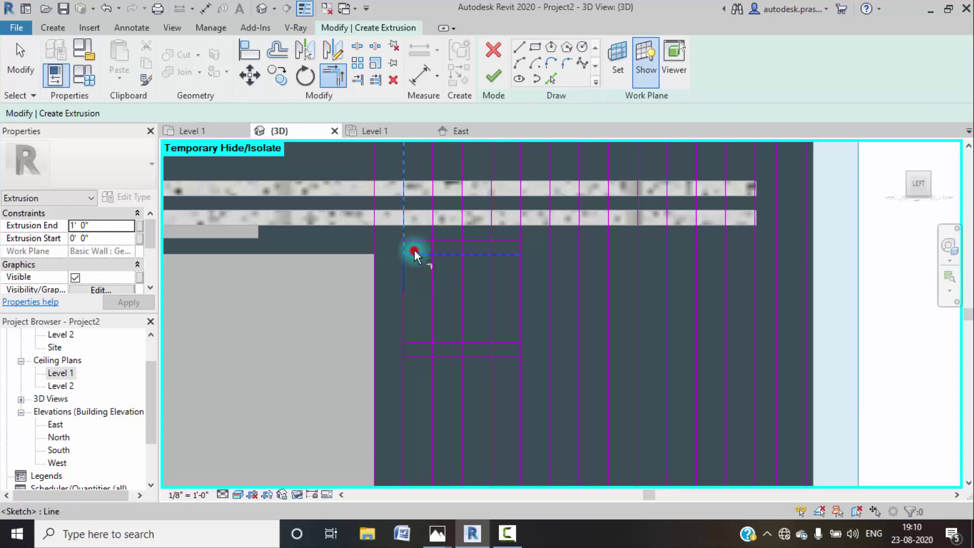
click(475, 255)
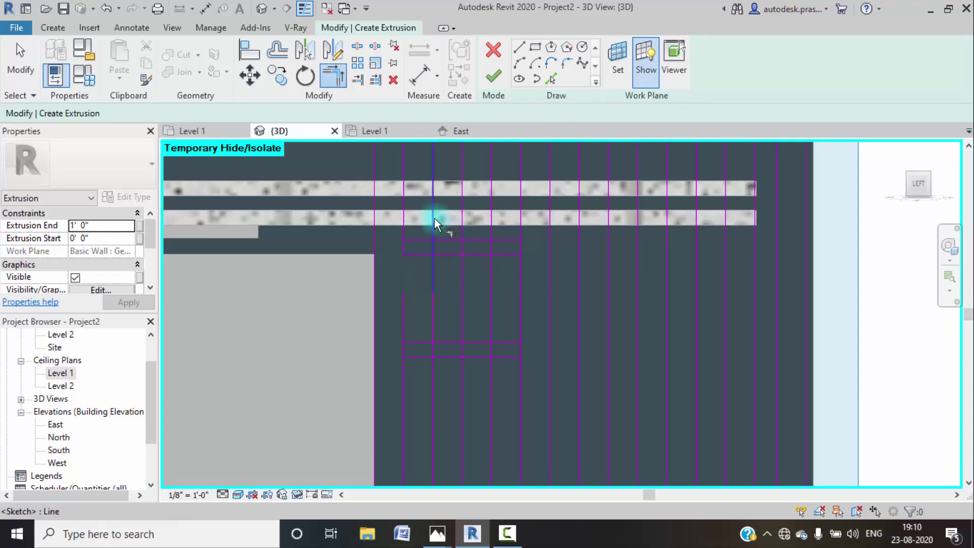
click(357, 80)
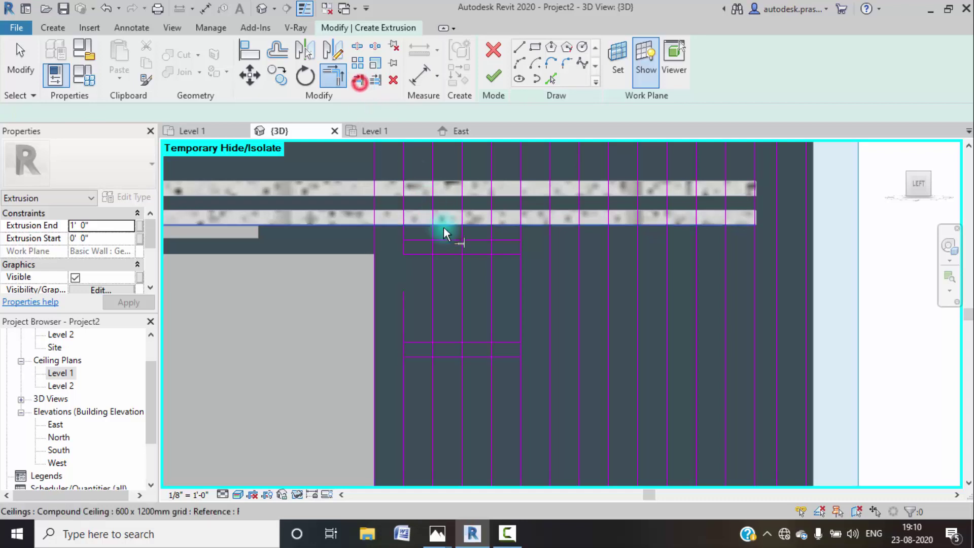
click(492, 223)
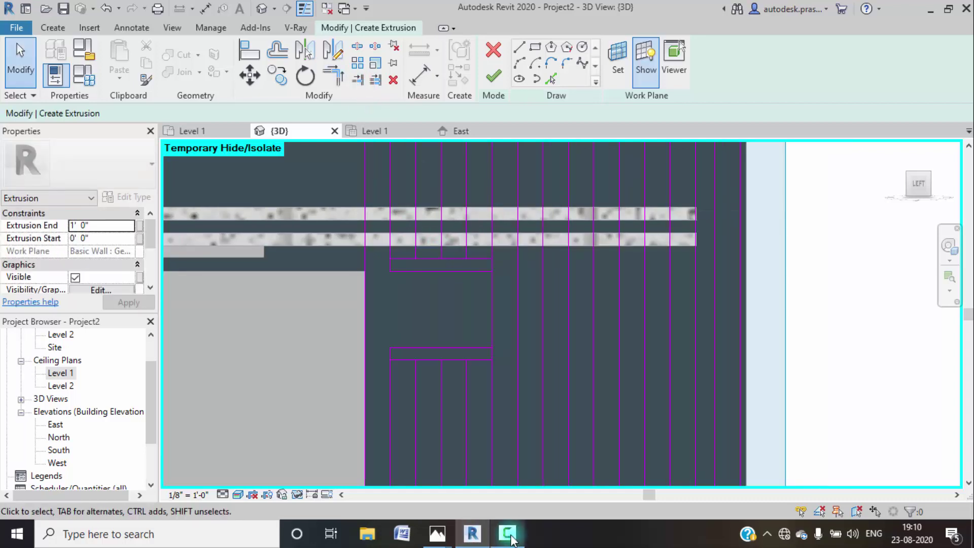
click(510, 535)
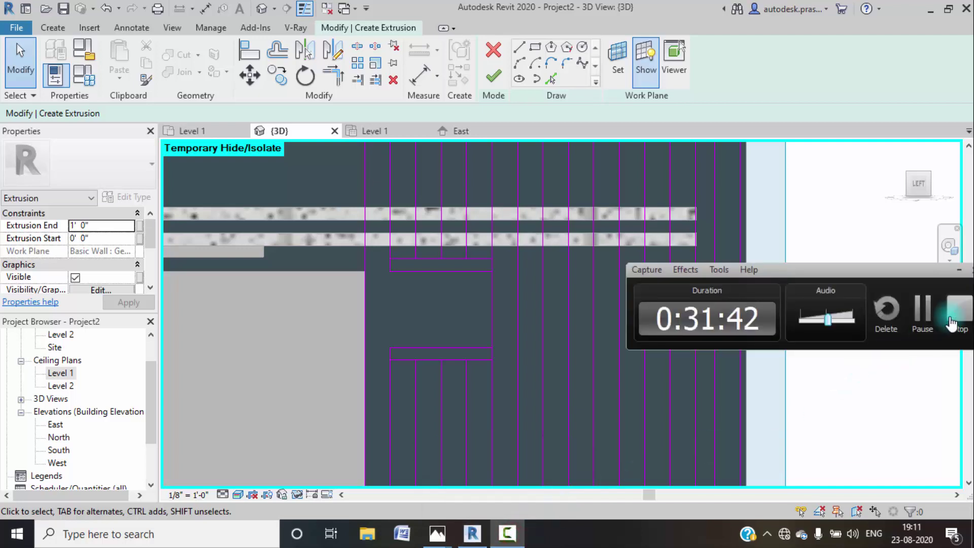
click(931, 323)
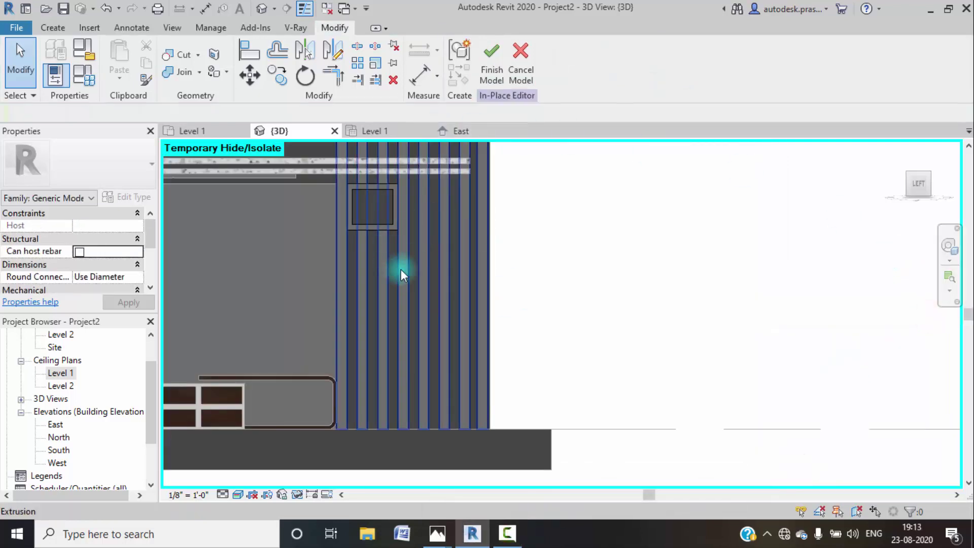
- Create a void extrusion from a rectangle about 1' 7" wide and 1' 4" high across the last three slats at the wall's end
click(55, 28)
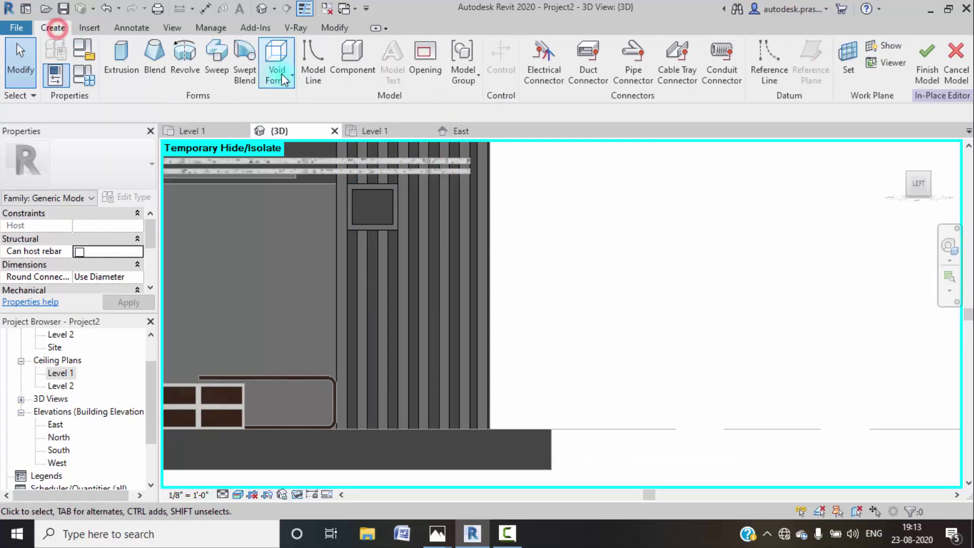
click(287, 79)
click(307, 104)
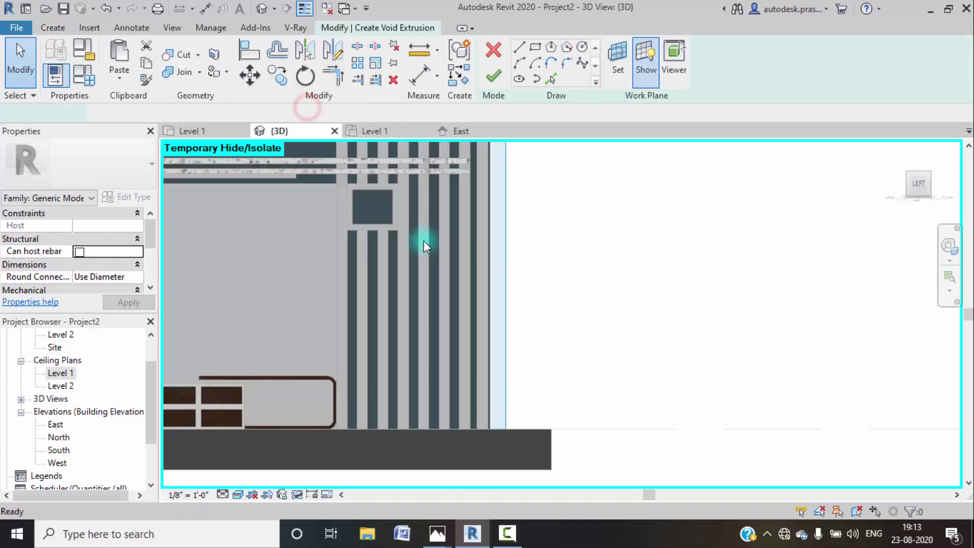
click(537, 48)
scroll(439, 262, up, 1)
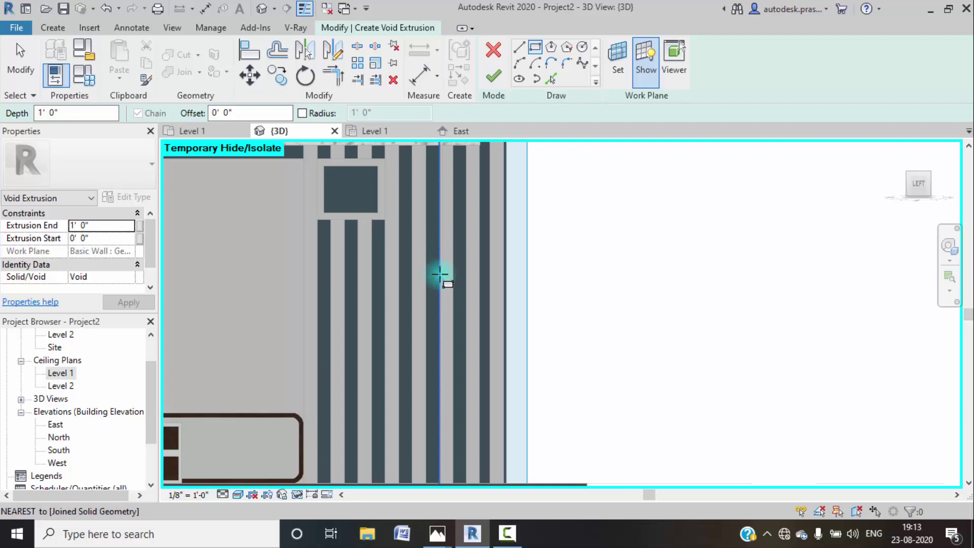
click(439, 279)
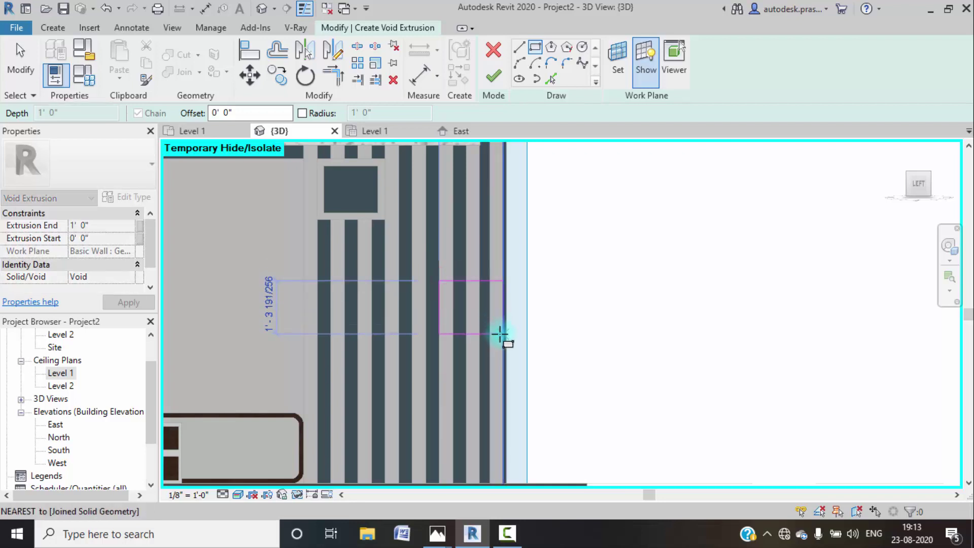
click(500, 334)
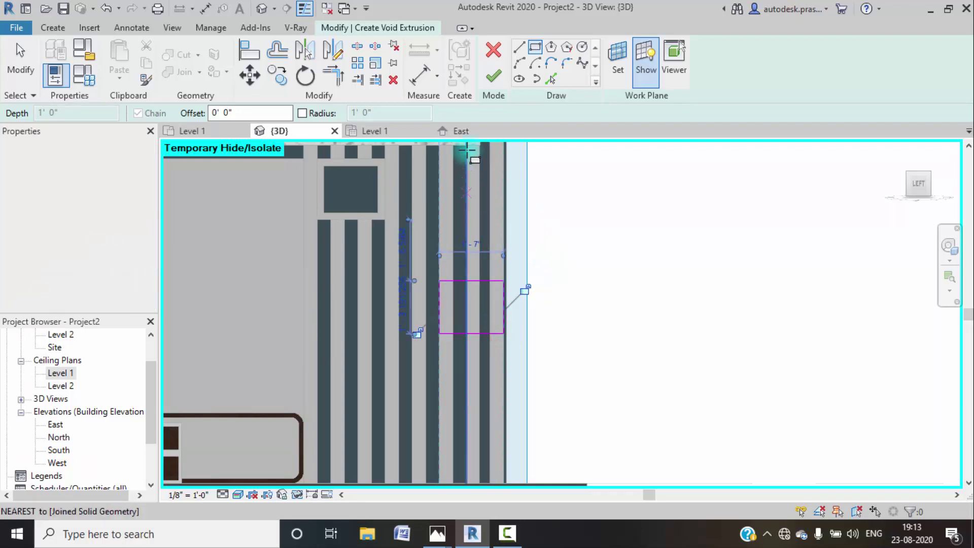
click(491, 79)
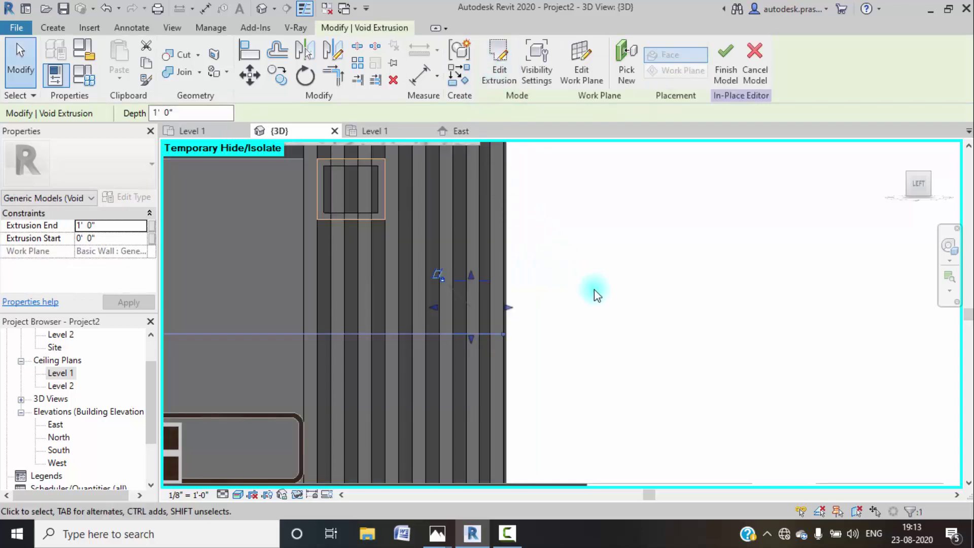
- Extend the selected void extrusion through the vertical slats so it cuts an opening beside the panel's outer edge
shift+middle_drag(598, 284, 588, 317)
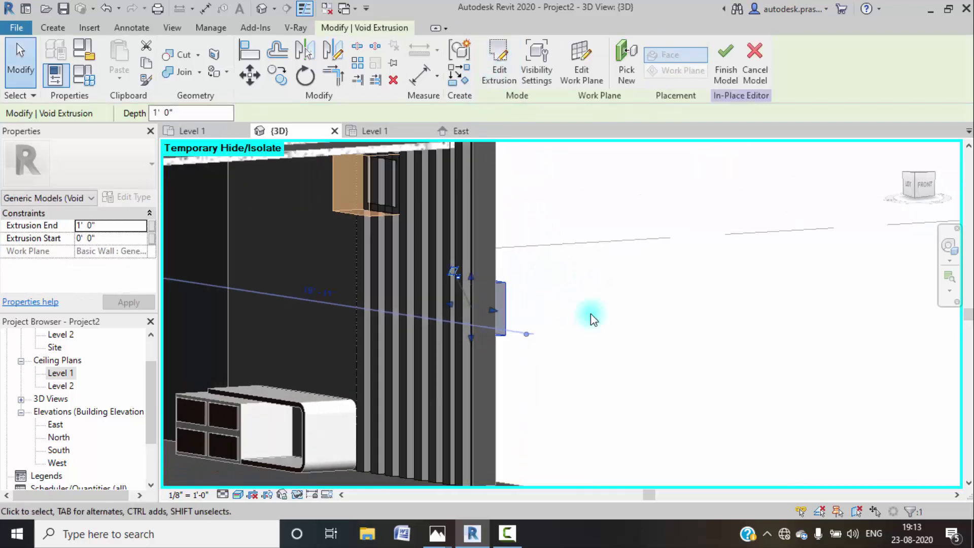
click(604, 316)
click(506, 297)
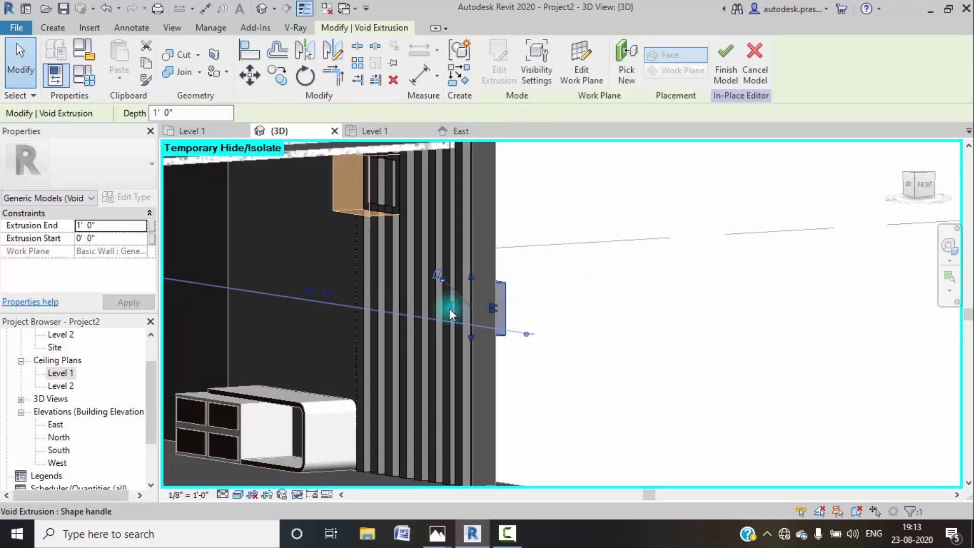
click(587, 313)
shift+middle_drag(526, 313, 610, 297)
- Start a solid extrusion in the left view and sketch a rectangle about 2' wide tracing the new opening's outline
click(911, 187)
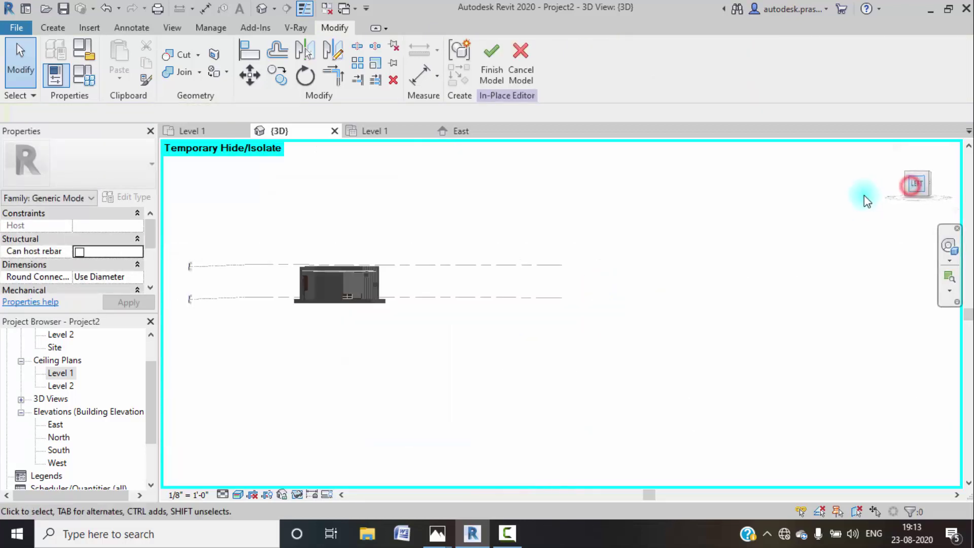
scroll(560, 306, up, 10)
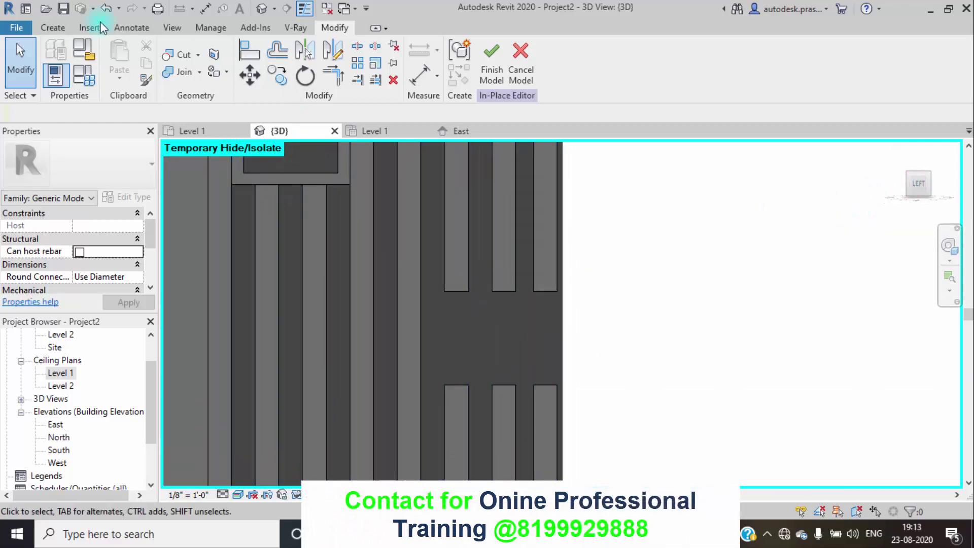
click(59, 30)
click(125, 74)
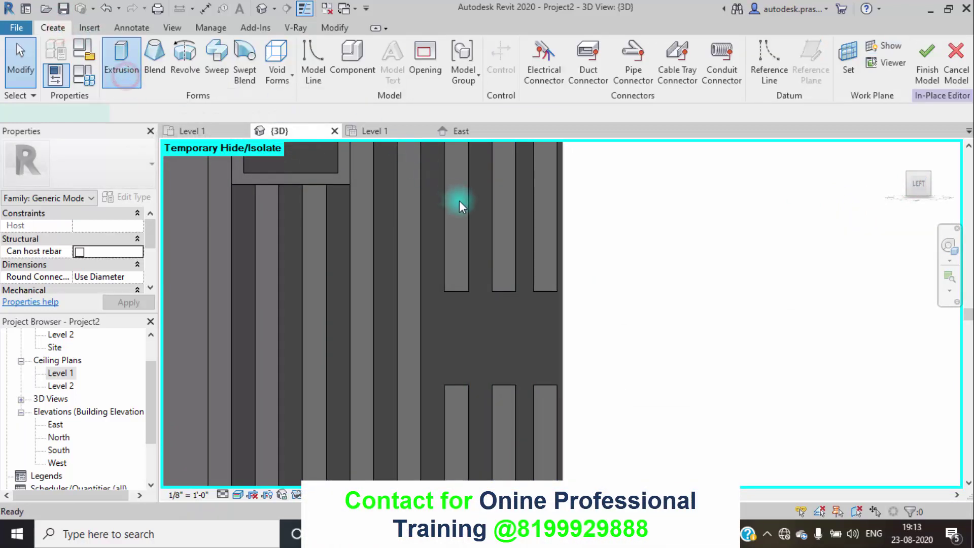
click(535, 47)
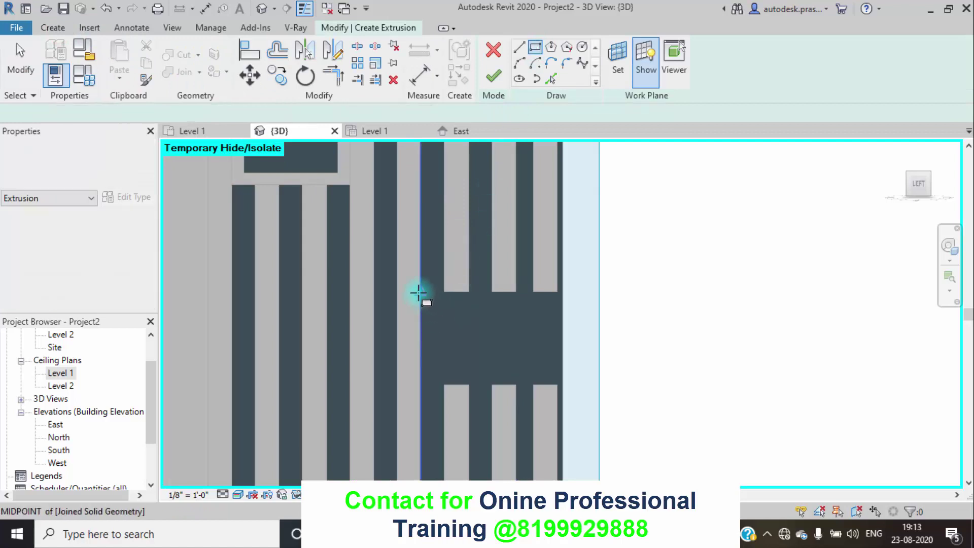
click(418, 293)
click(562, 384)
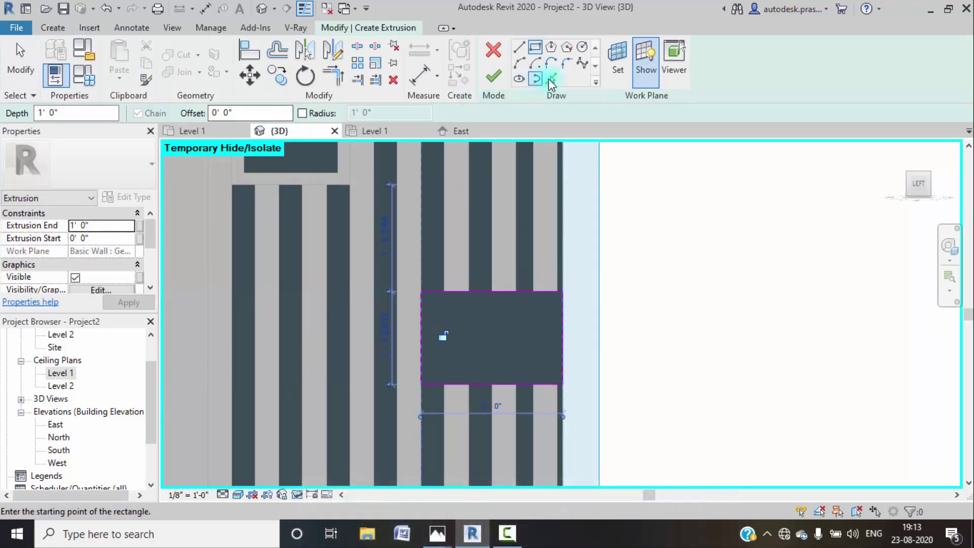
- Sketch an inner rectangle with a -0' 2" offset from the opening's outline and finish the frame extrusion
click(550, 79)
click(535, 47)
click(251, 109)
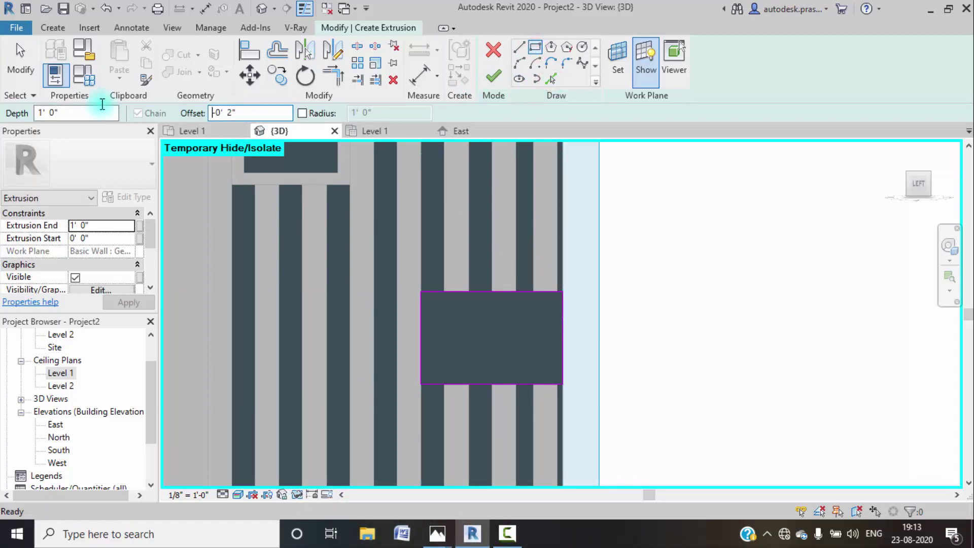
click(421, 290)
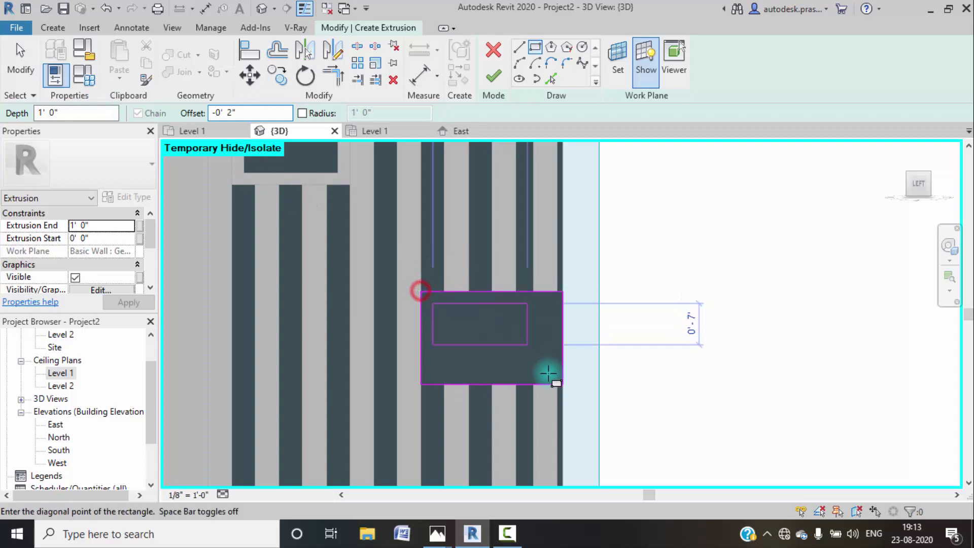
click(563, 384)
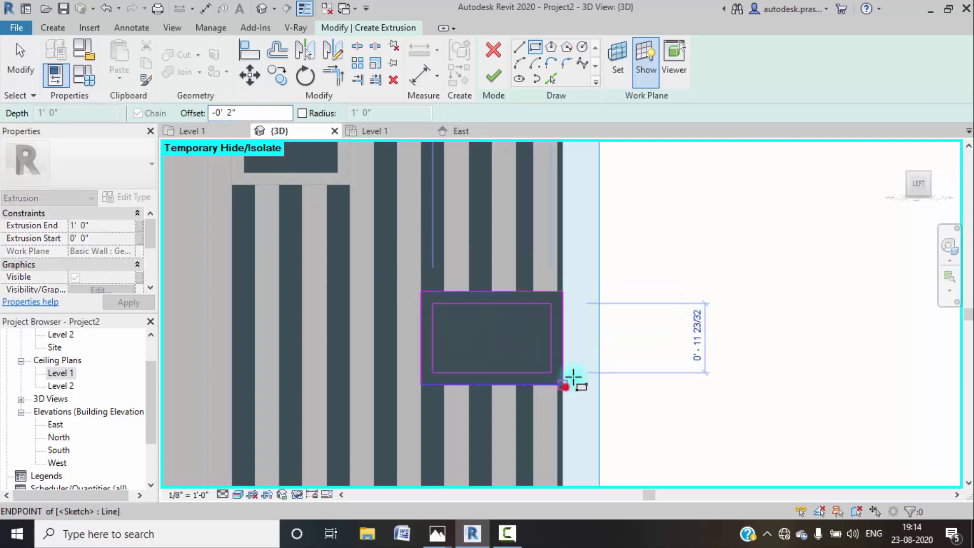
click(497, 77)
- Create a rectangular void extrusion about 1' 2" high across the lower slats, beside the rounded cabinet
scroll(669, 294, down, 4)
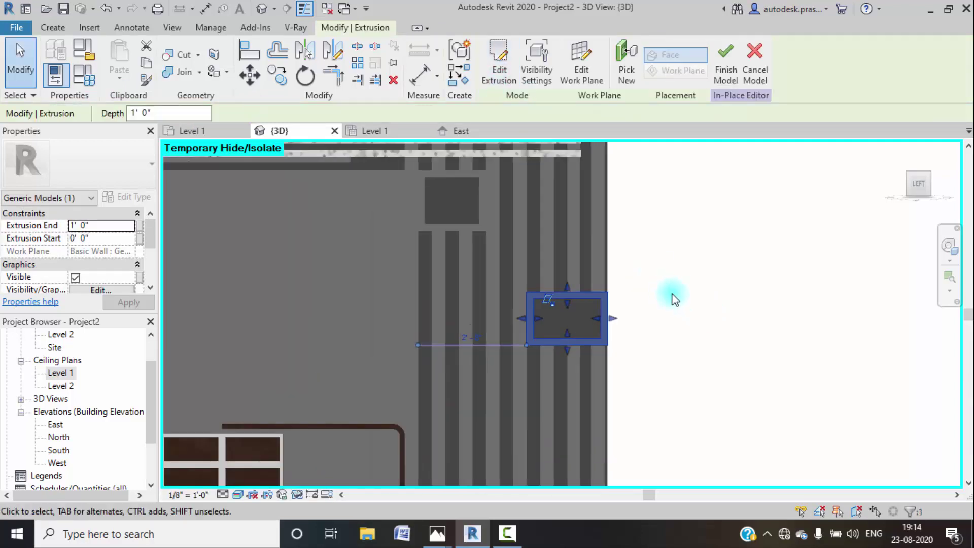
middle_drag(672, 296, 552, 190)
scroll(406, 282, up, 2)
middle_drag(406, 284, 418, 286)
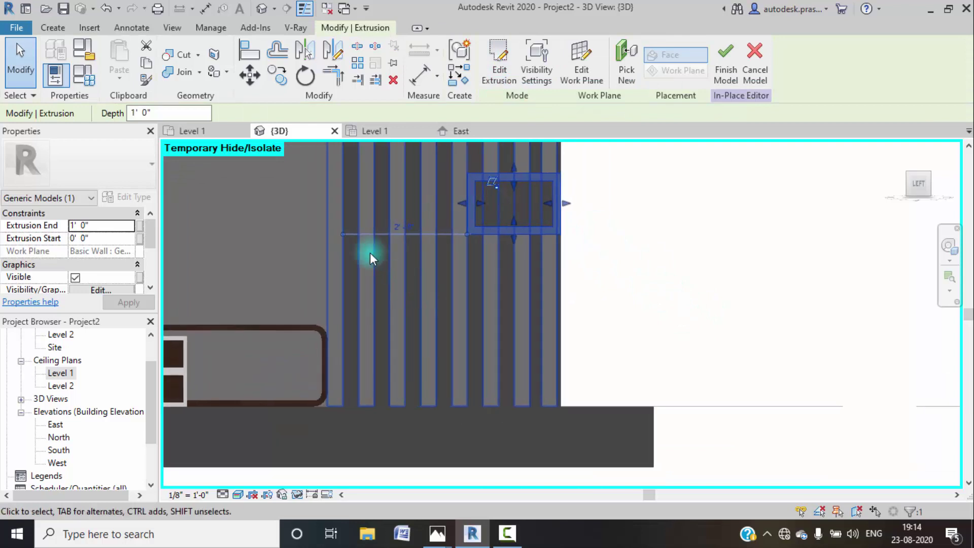
click(55, 29)
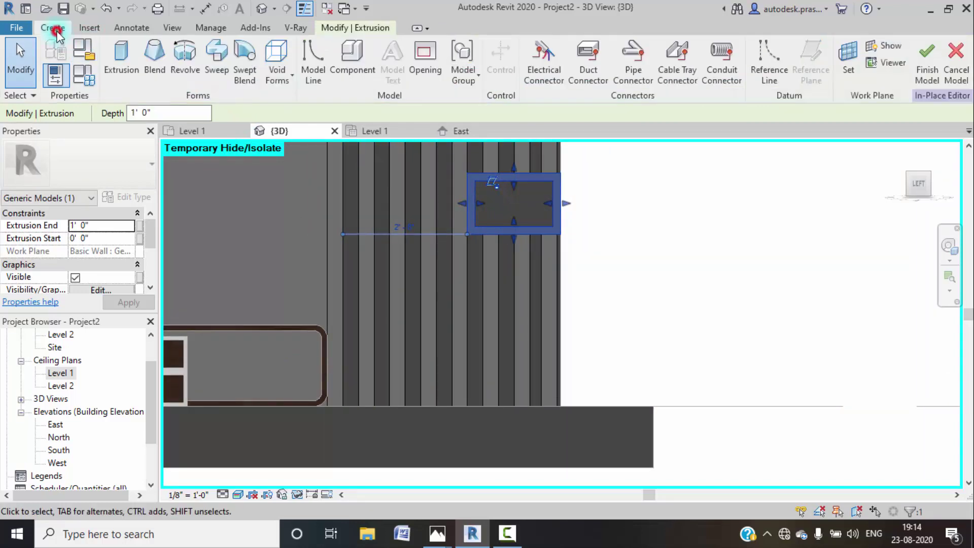
click(277, 71)
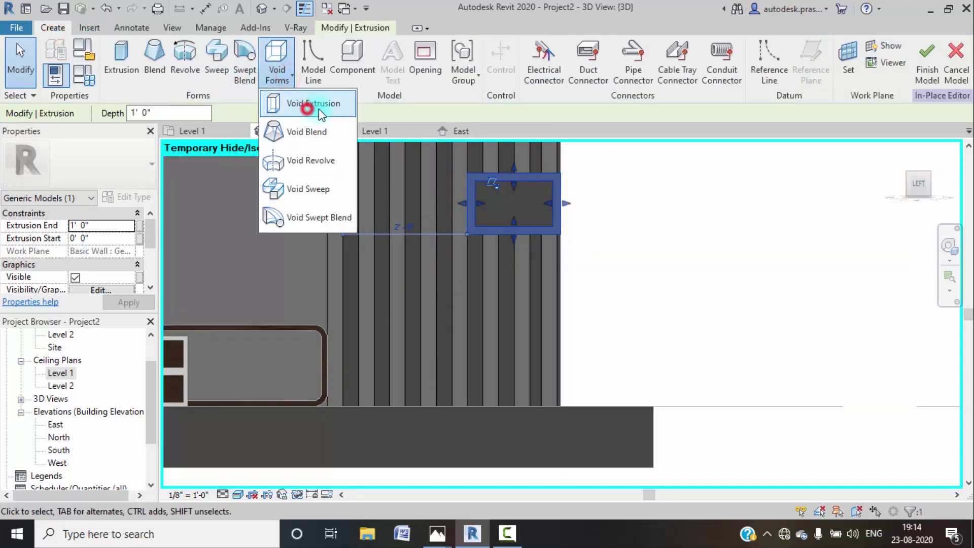
click(306, 103)
click(535, 46)
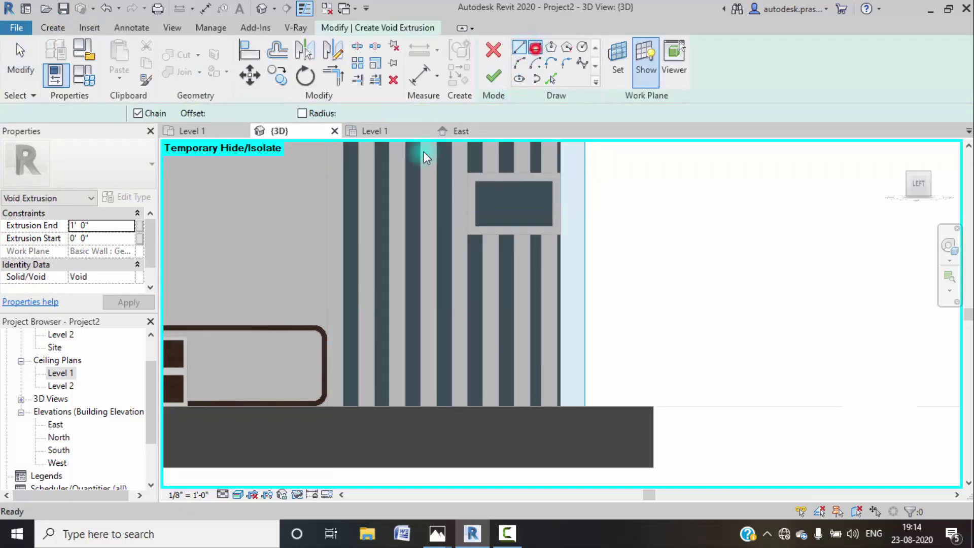
click(342, 312)
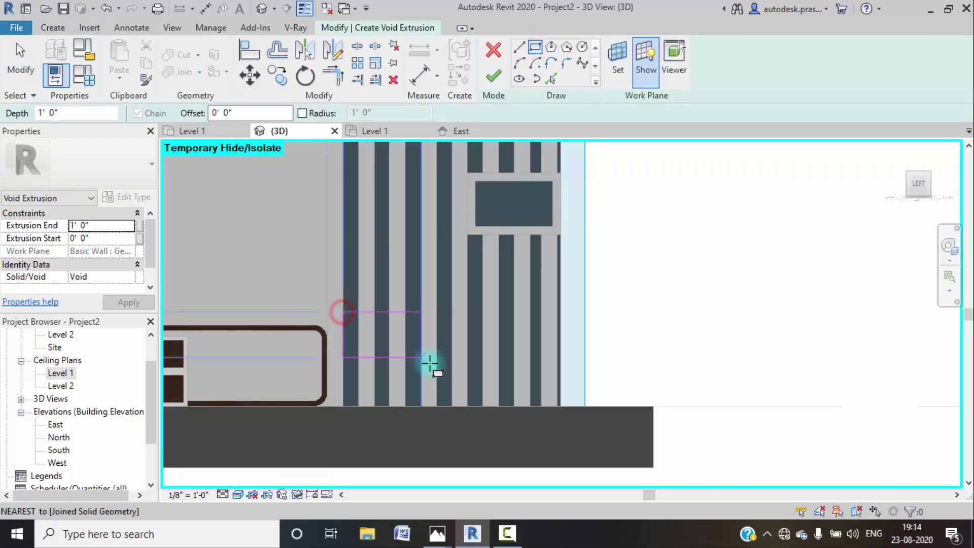
scroll(426, 369, down, 2)
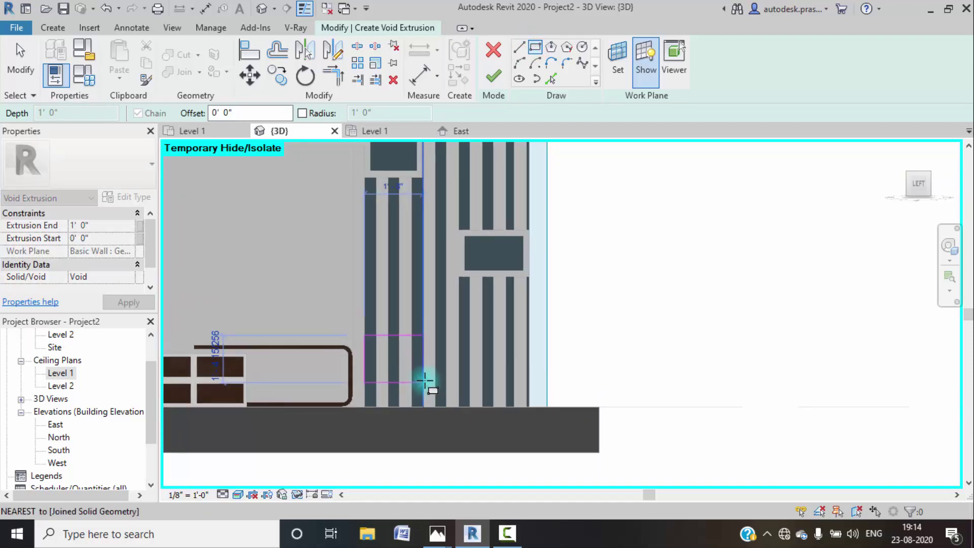
click(424, 378)
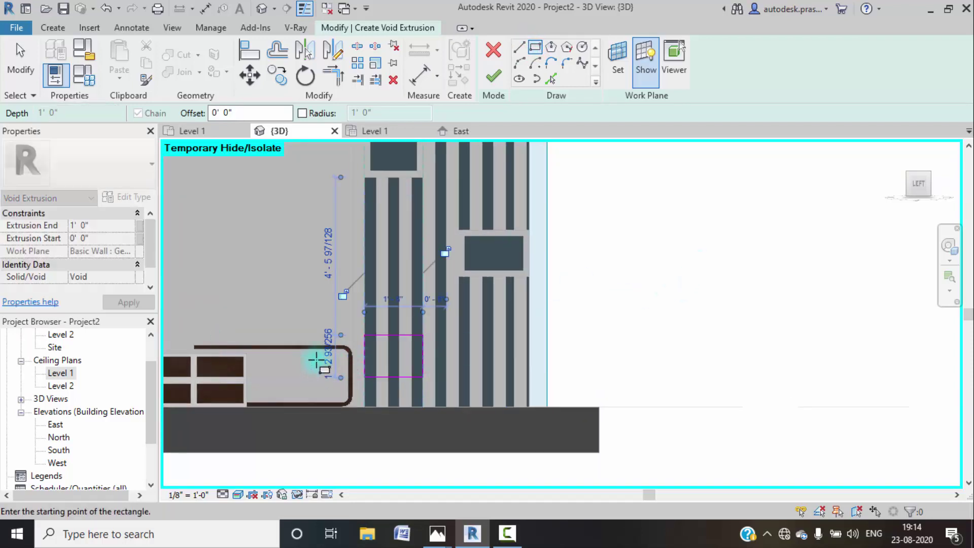
click(326, 360)
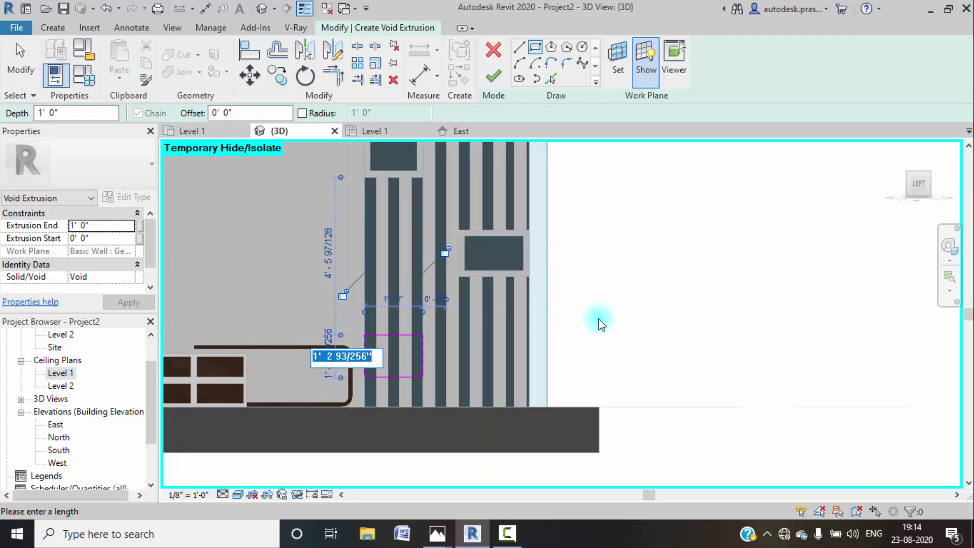
click(493, 78)
- Extend the lower void extrusion out of the wall so it cuts through the slats beside the cabinet
shift+middle_drag(637, 294, 538, 339)
click(537, 339)
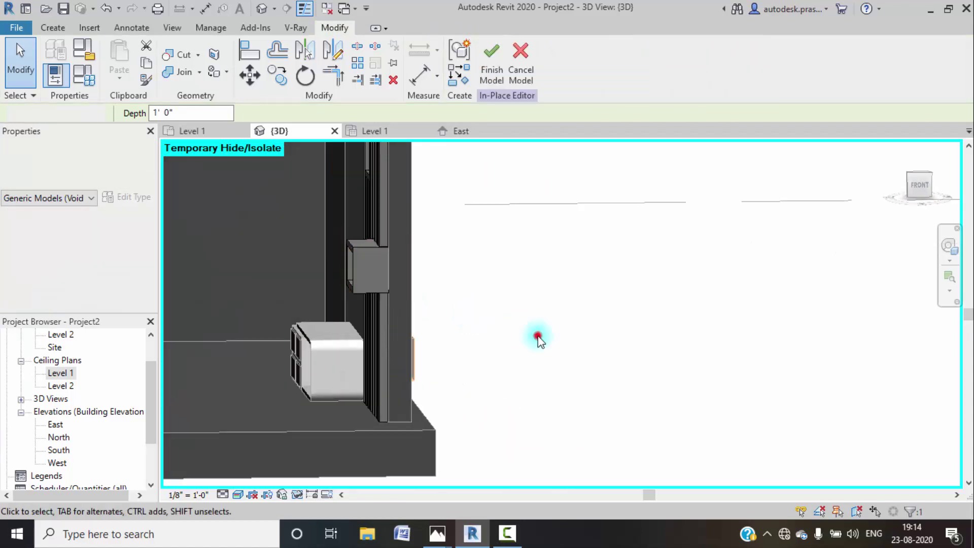
click(419, 349)
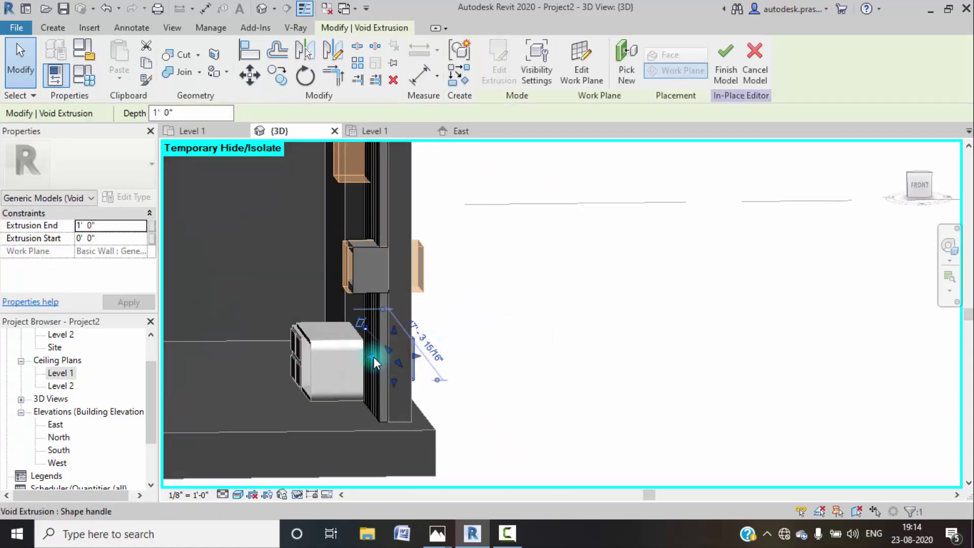
click(512, 360)
- Set the depth of the frame extrusion at the panel's outer edge to 3"
shift+middle_drag(474, 366, 397, 265)
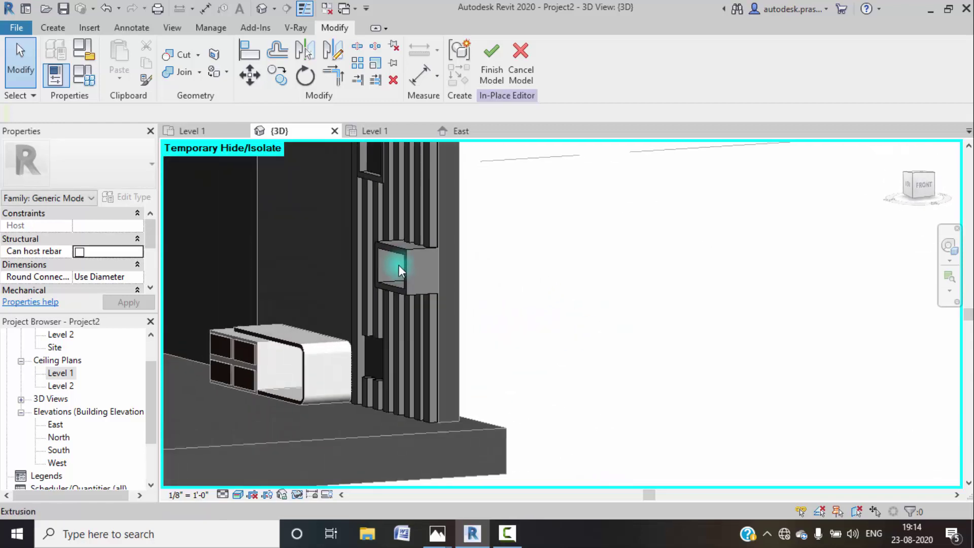
click(407, 258)
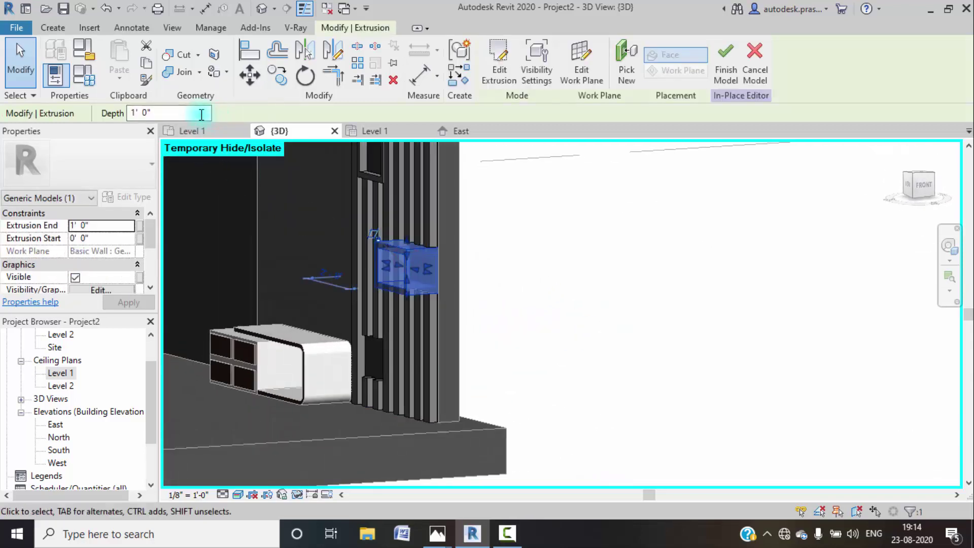
drag(188, 113, 62, 113)
text(3")
key(Return)
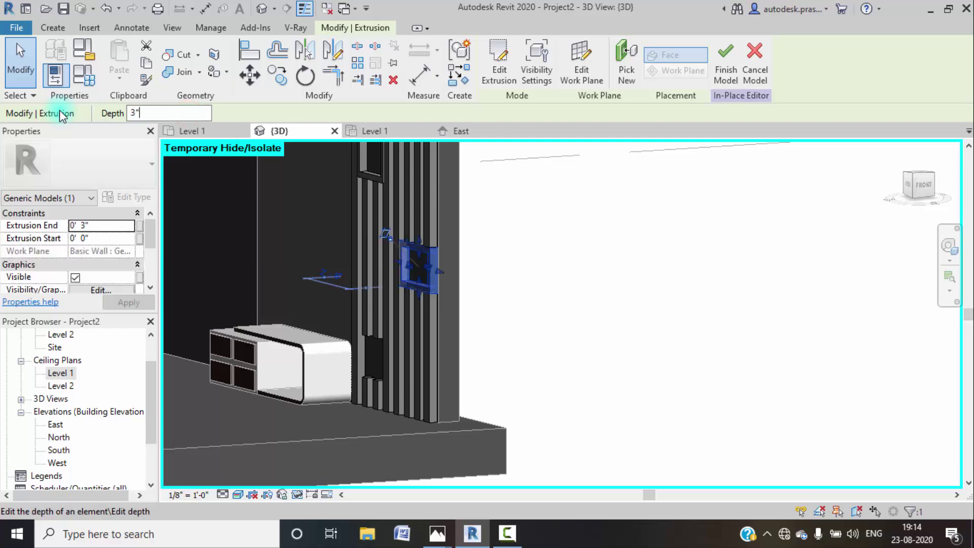
click(539, 232)
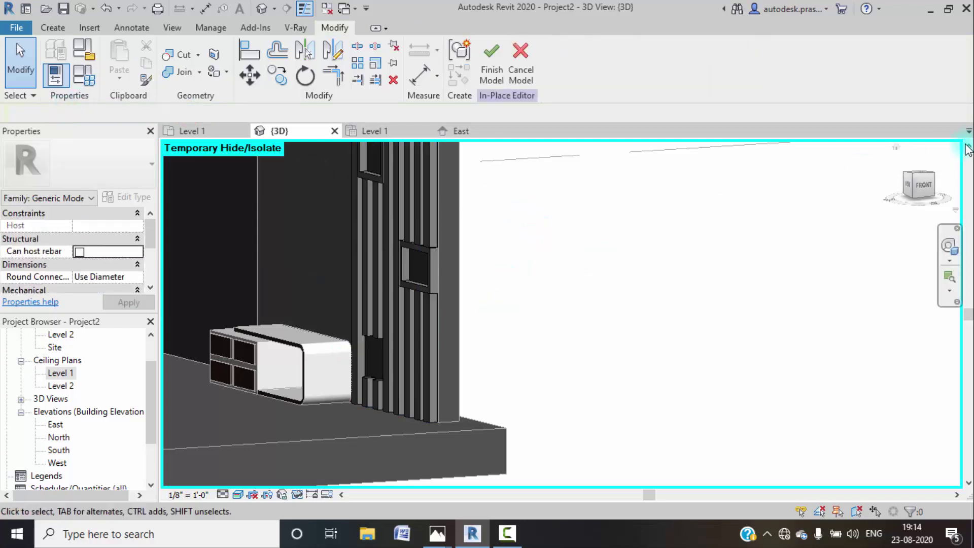
- Start a solid extrusion in the left view and sketch a rectangle tracing the lower opening beside the cabinet
click(909, 189)
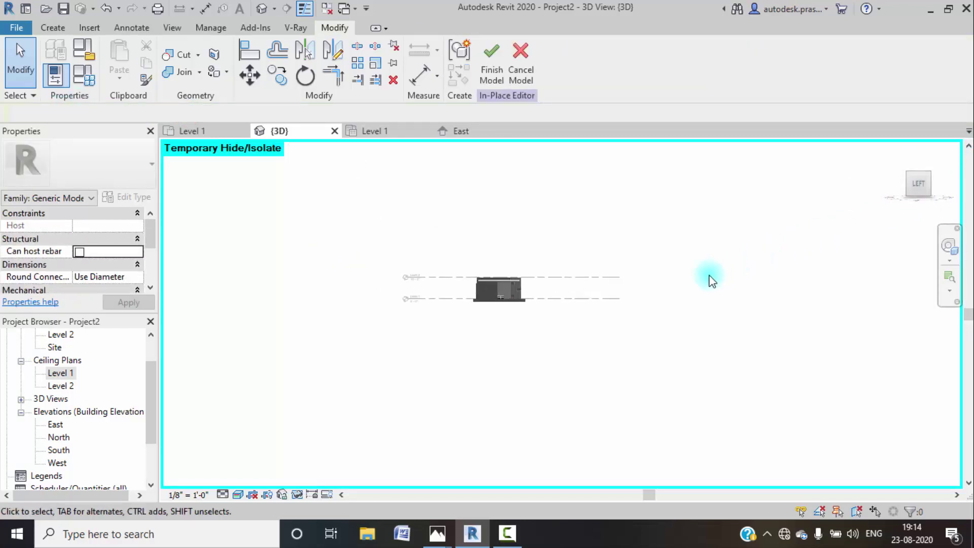
scroll(564, 316, up, 8)
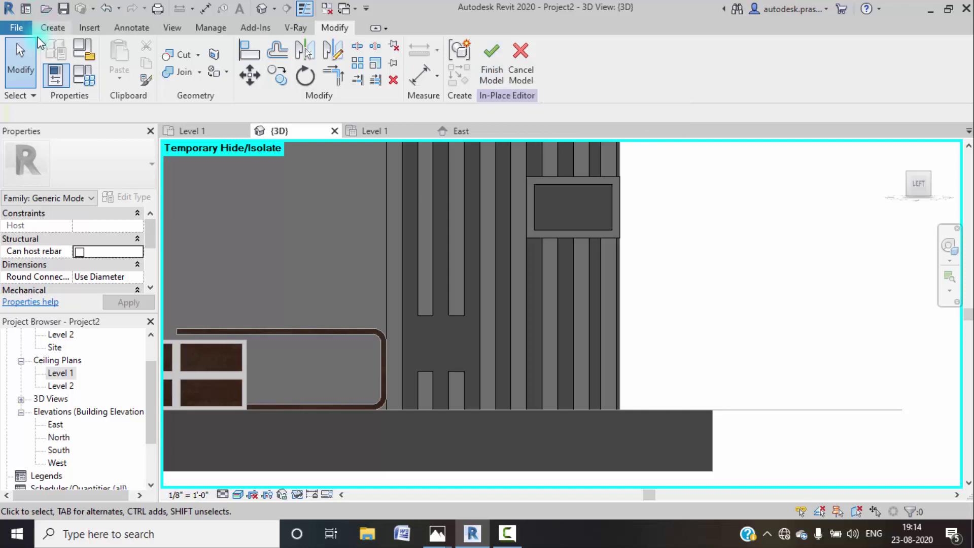
click(53, 27)
click(121, 61)
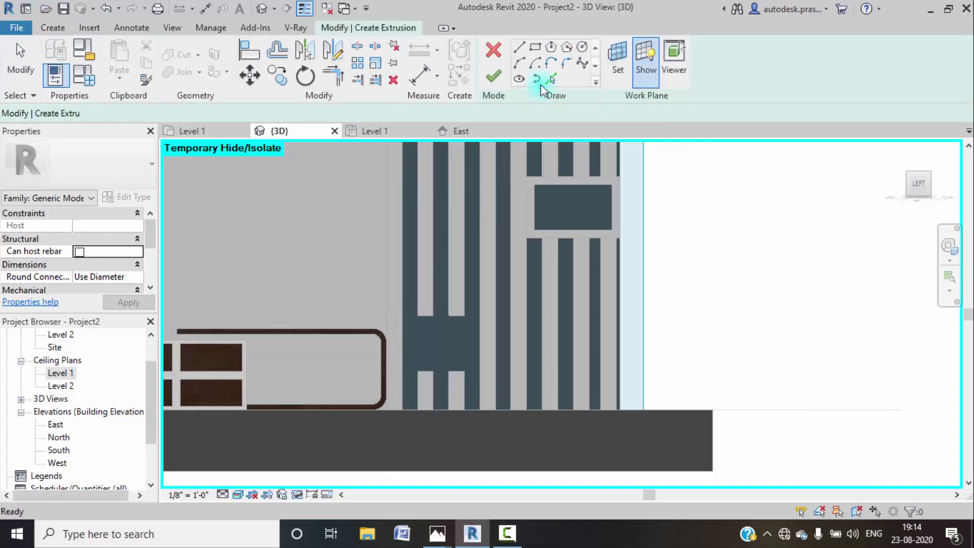
click(535, 48)
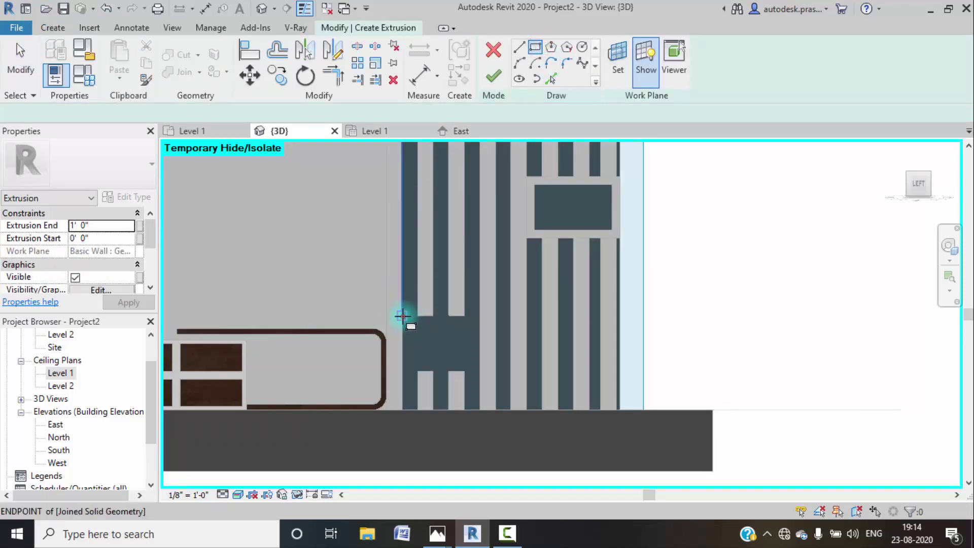
click(480, 371)
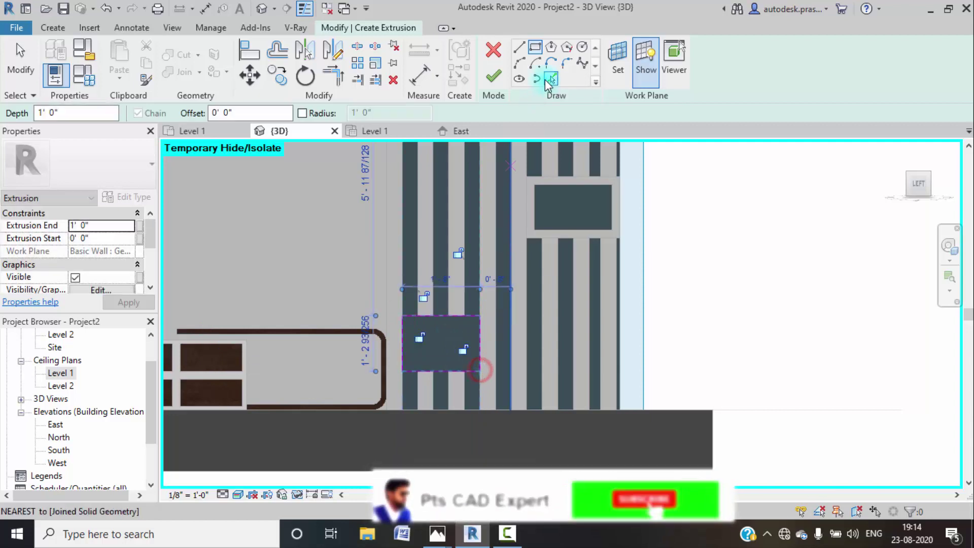
- Add an inner rectangle with a -0' 2" offset from the lower opening's outline and finish the frame extrusion
click(221, 113)
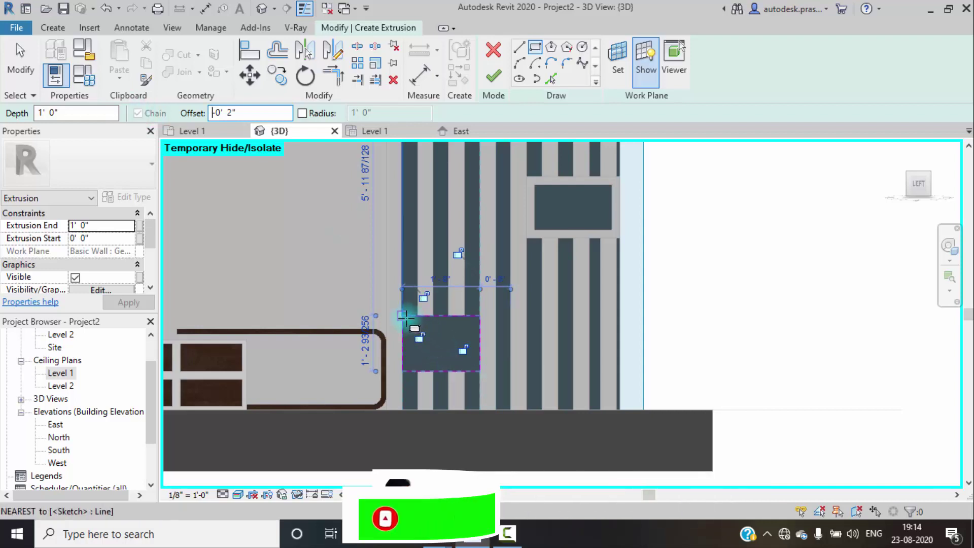
click(403, 317)
click(480, 371)
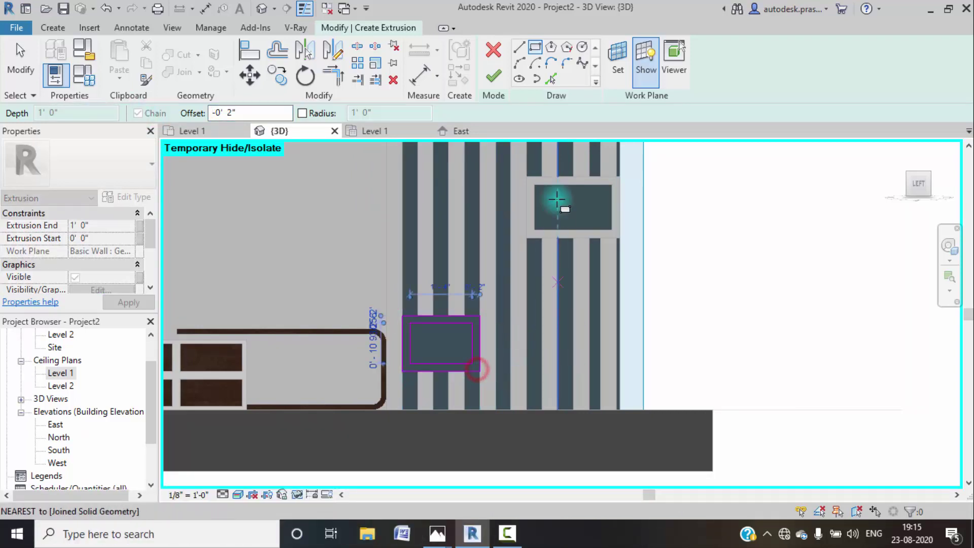
click(482, 82)
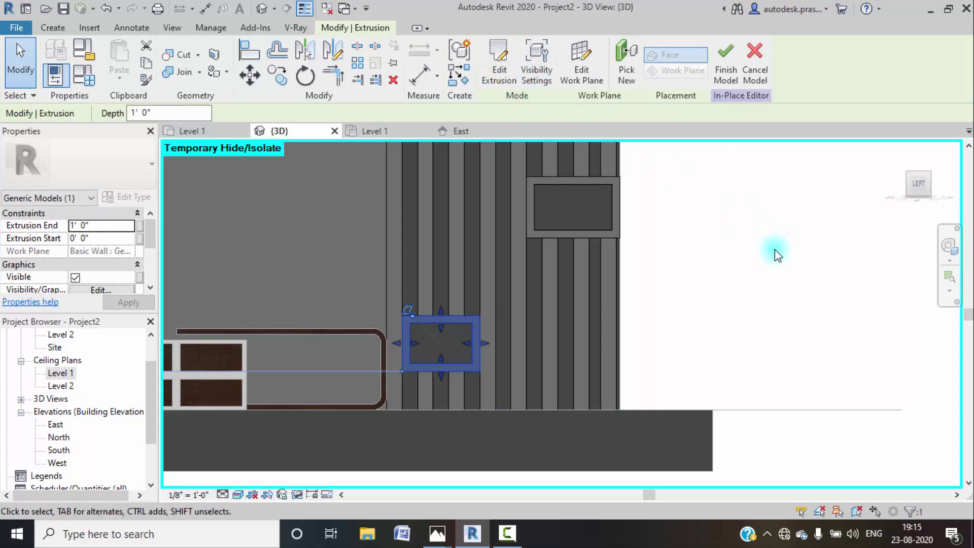
click(762, 257)
- Set the depth of the frame extrusion at the lower opening beside the cabinet to 3"
shift+middle_drag(762, 257, 706, 297)
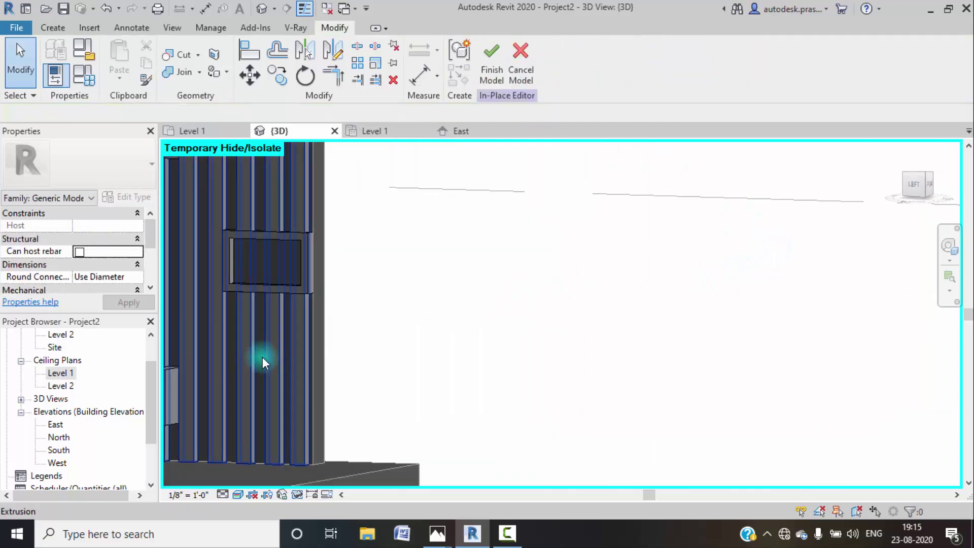
middle_drag(263, 357, 416, 311)
scroll(417, 311, down, 1)
click(305, 324)
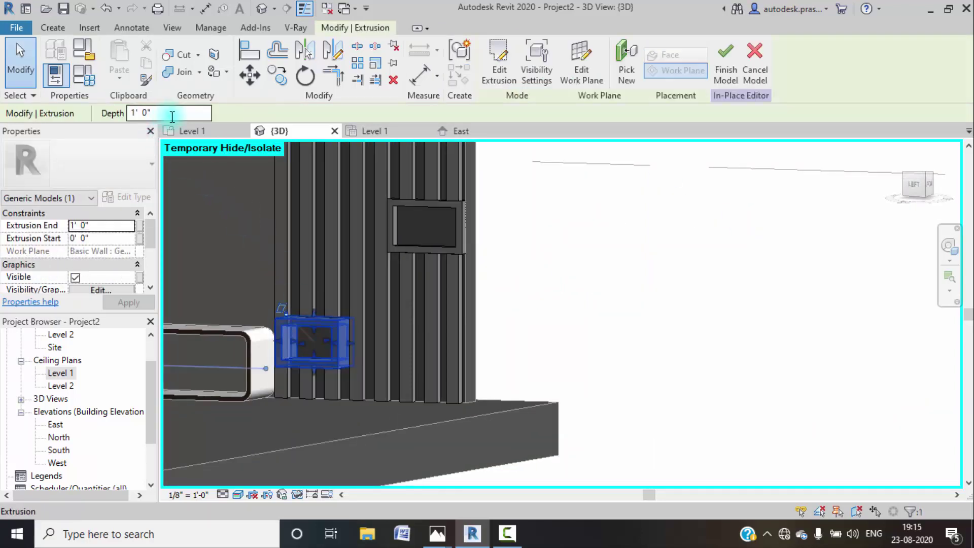
drag(169, 113, 49, 106)
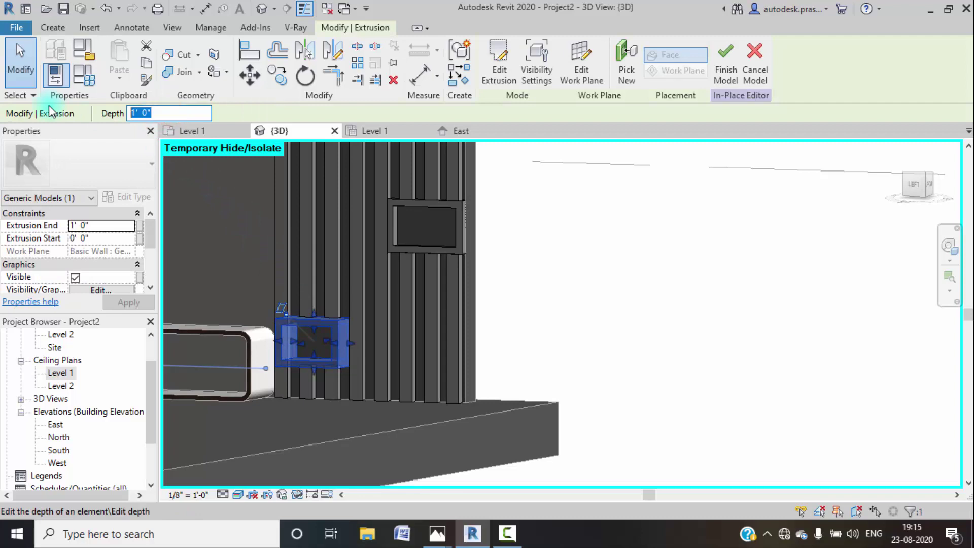
text(3")
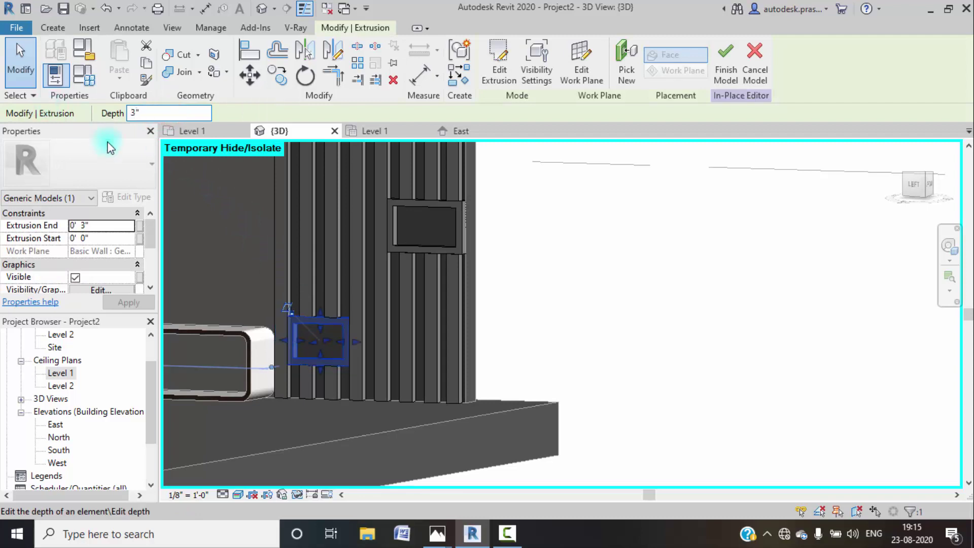
click(656, 336)
- Mirror a copy of the slat extrusion to the other side of the TV back panel, about the panel's vertical centre line
shift+middle_drag(656, 335, 691, 293)
click(922, 181)
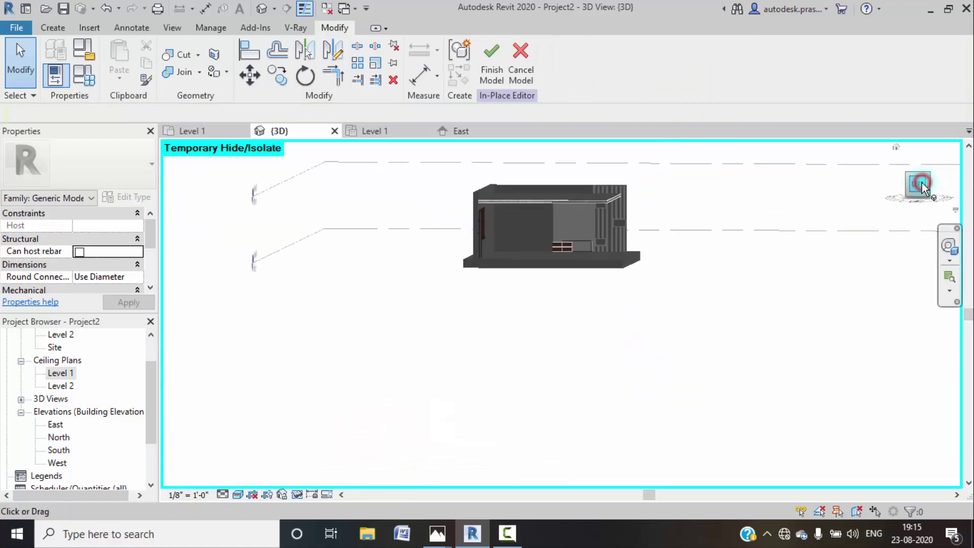
scroll(555, 319, up, 8)
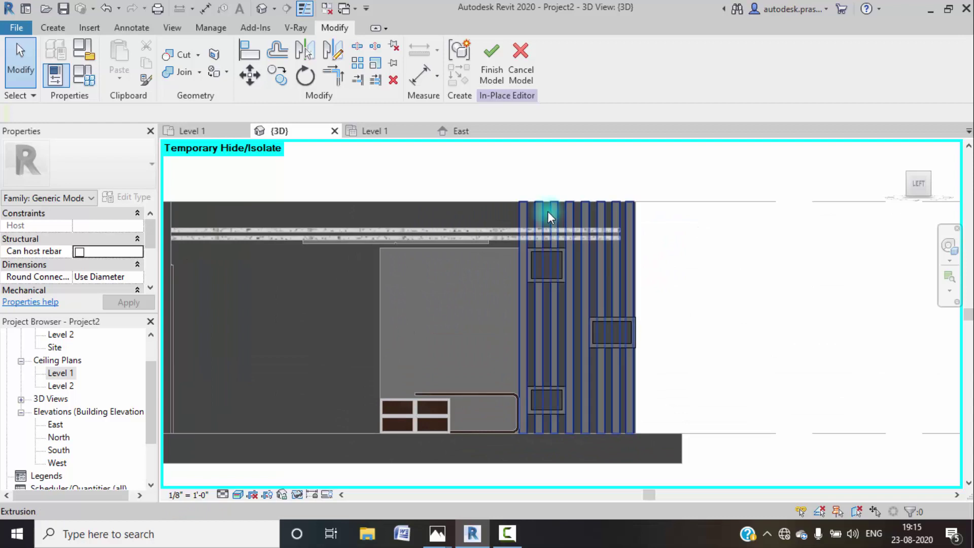
click(547, 211)
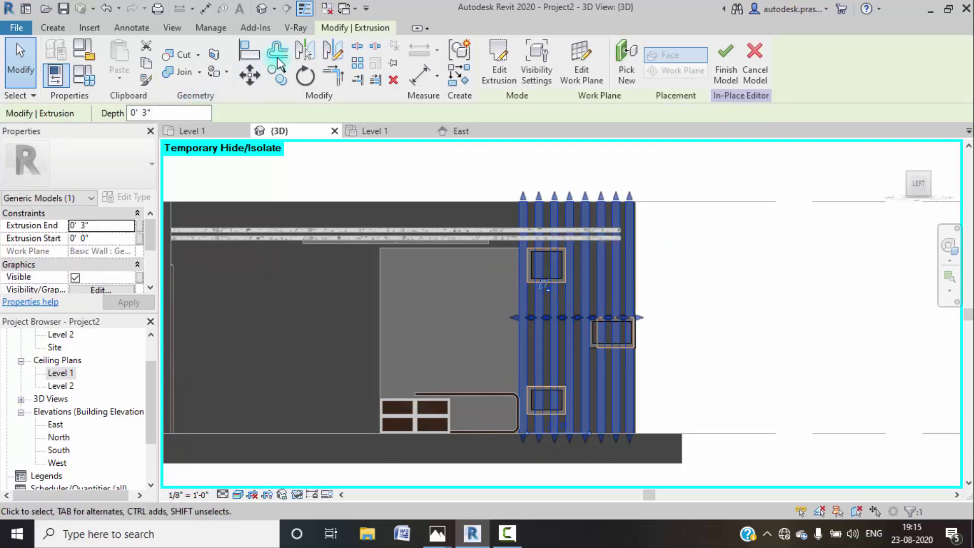
click(332, 50)
click(449, 248)
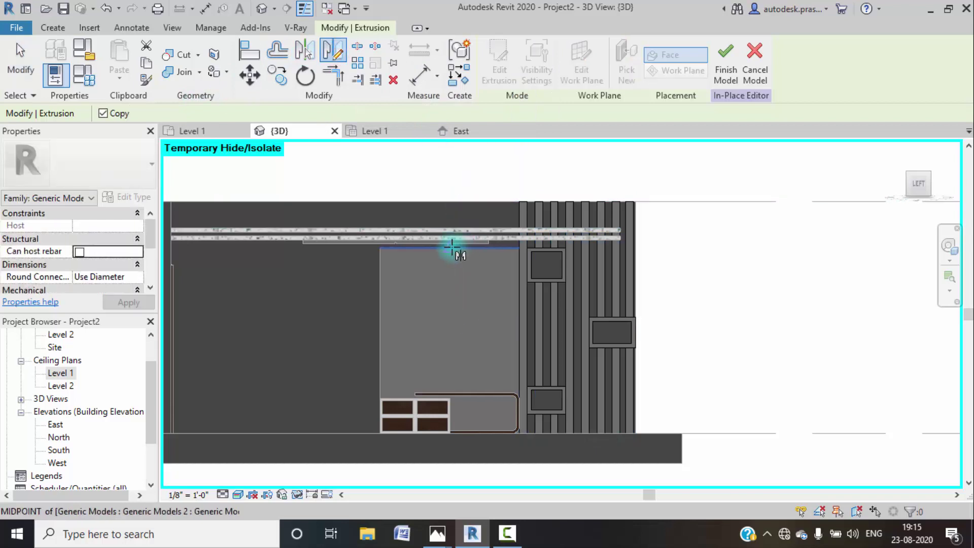
click(449, 432)
click(759, 311)
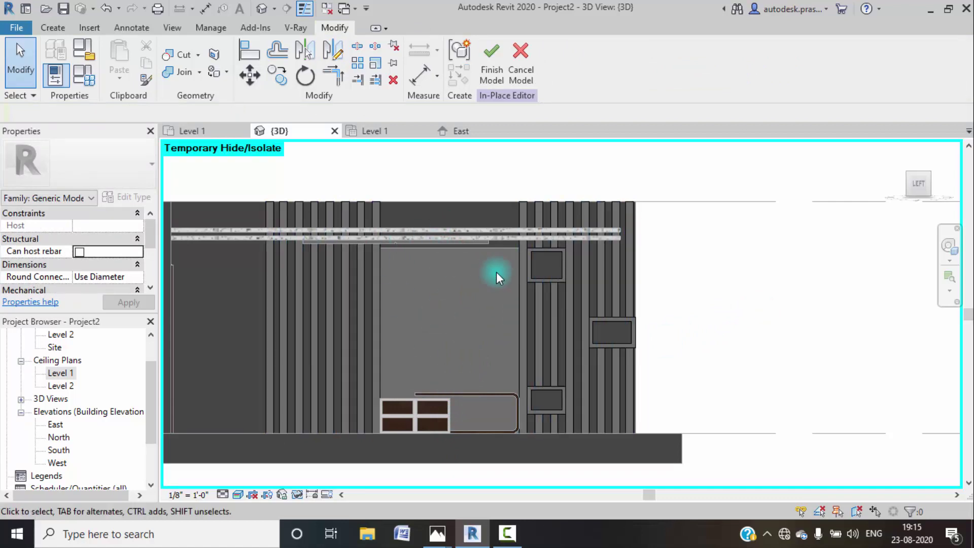
- Mirror copies of the three niche frames onto the opposite slats, about the TV back panel's vertical centre line
click(544, 250)
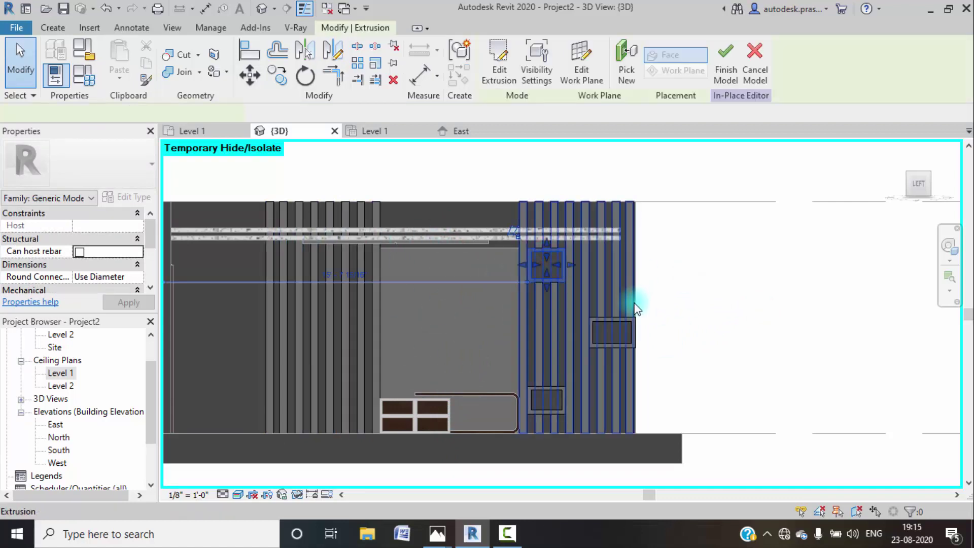
ctrl+click(613, 324)
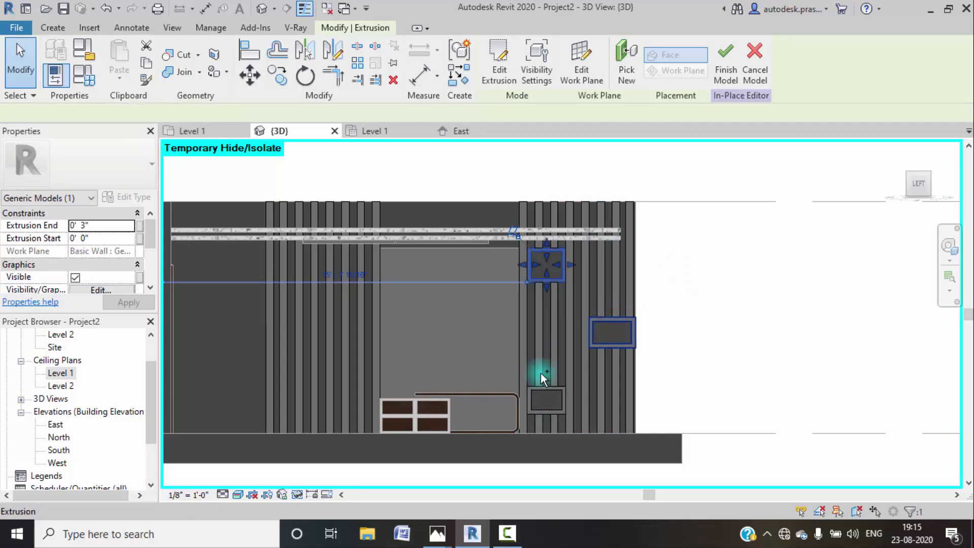
ctrl+click(545, 398)
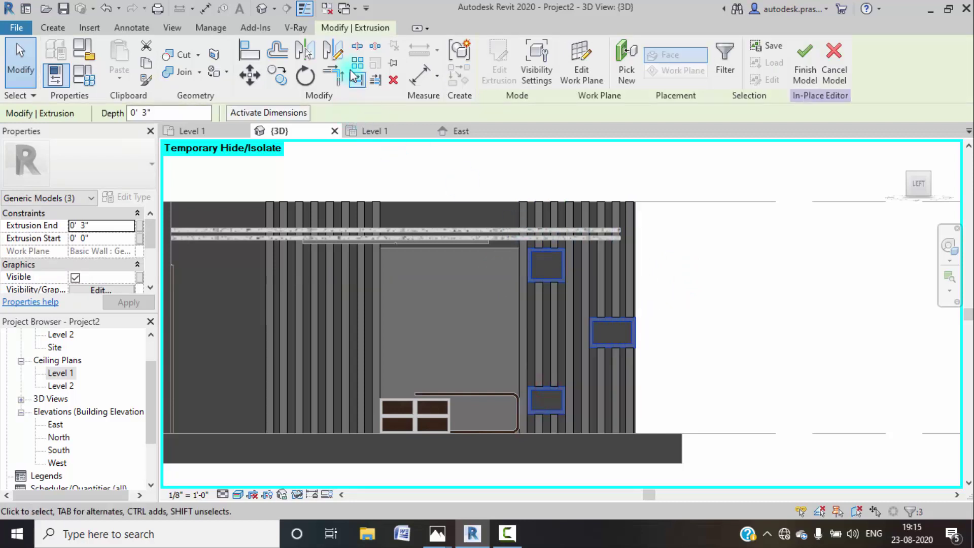
click(332, 53)
click(446, 250)
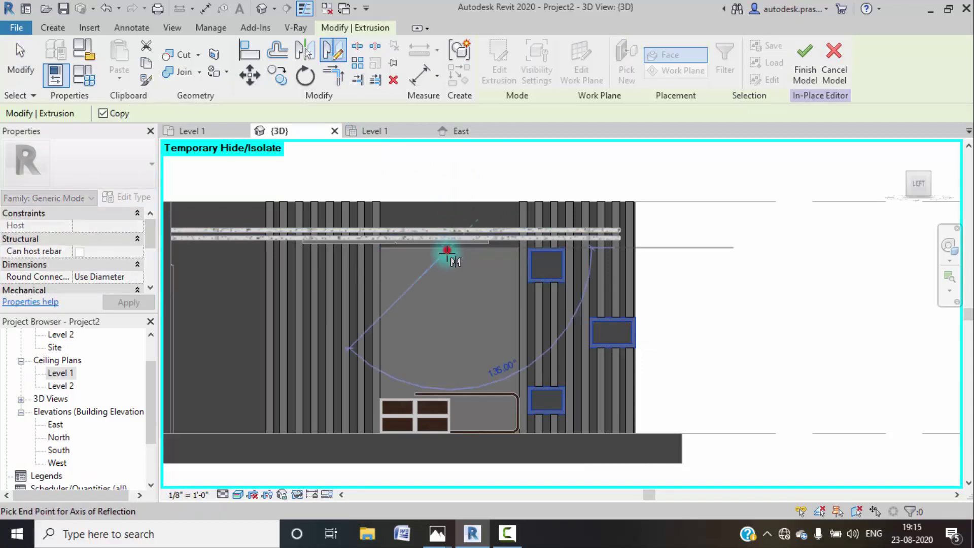
click(449, 431)
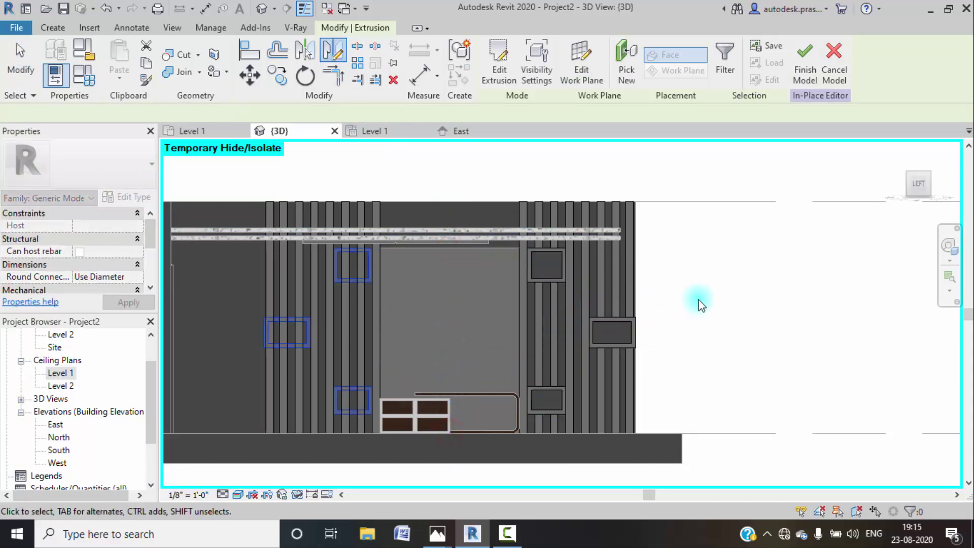
click(711, 296)
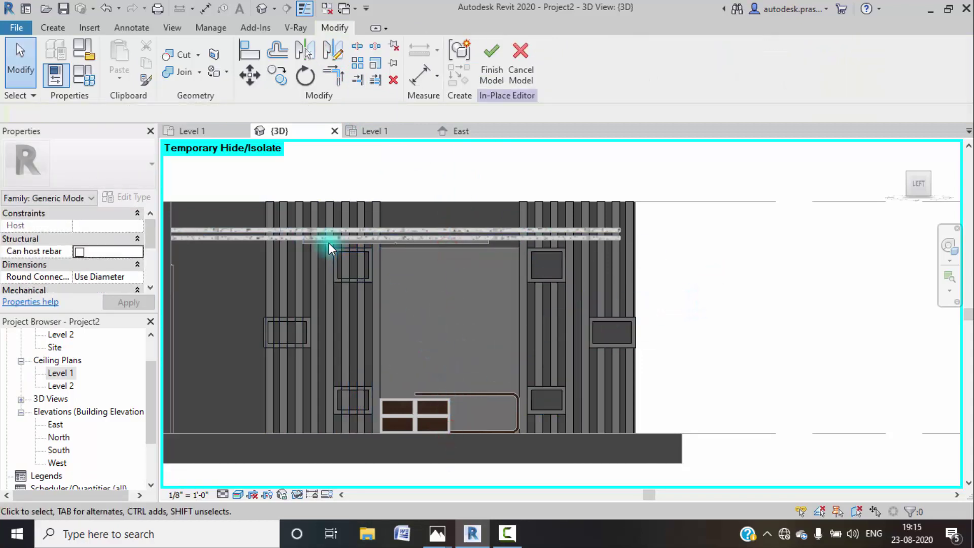
- Examine the mirrored slats and frames against the original niches in 3D, and return to the left view
scroll(329, 243, up, 1)
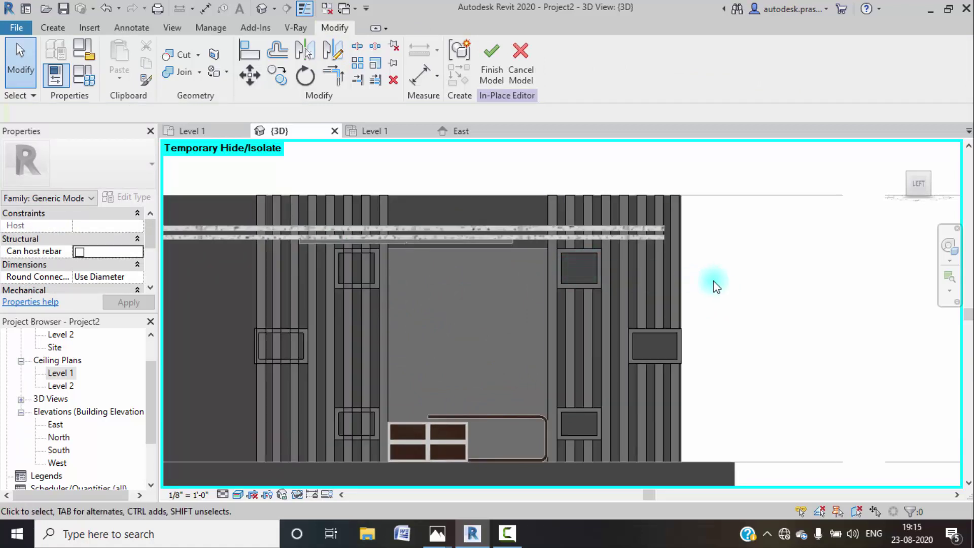
shift+middle_drag(713, 283, 354, 288)
click(366, 283)
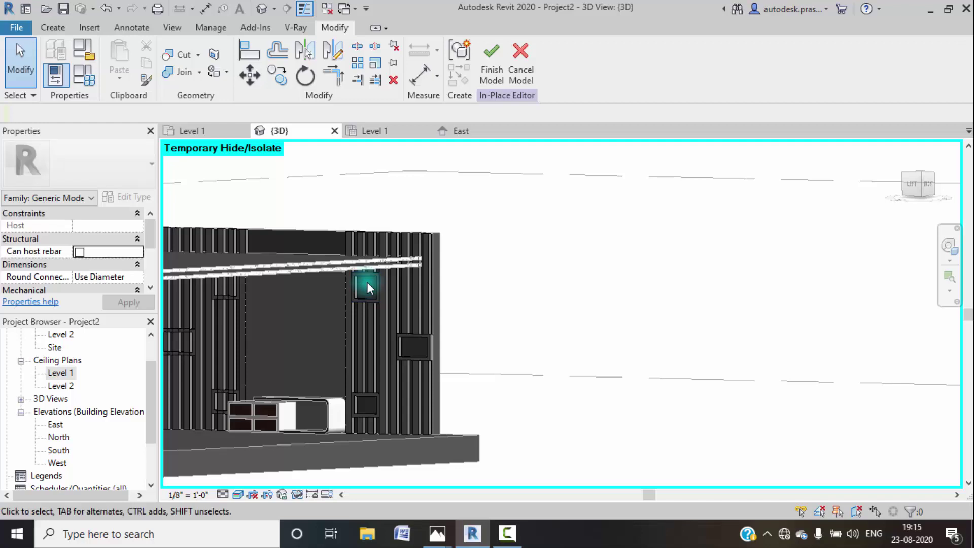
click(368, 279)
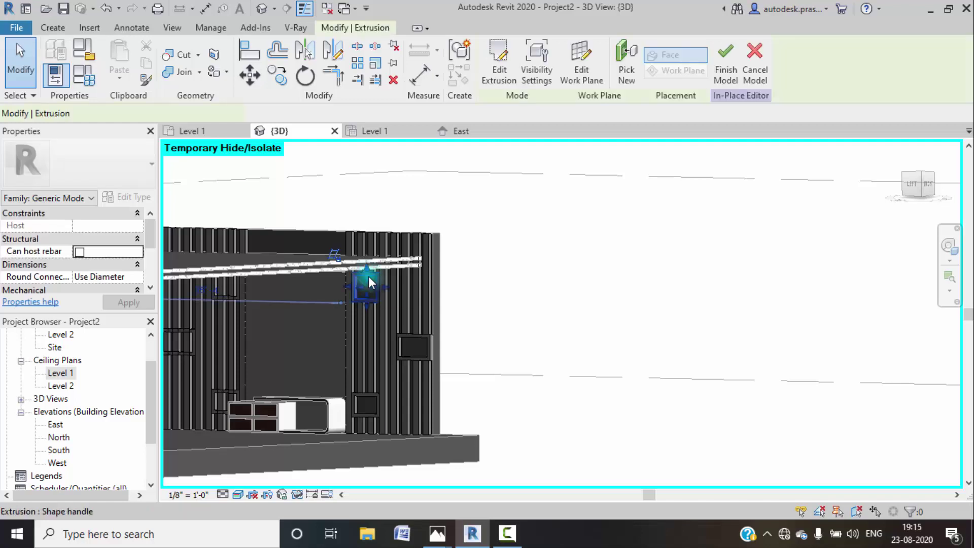
click(497, 278)
shift+middle_drag(388, 292, 451, 285)
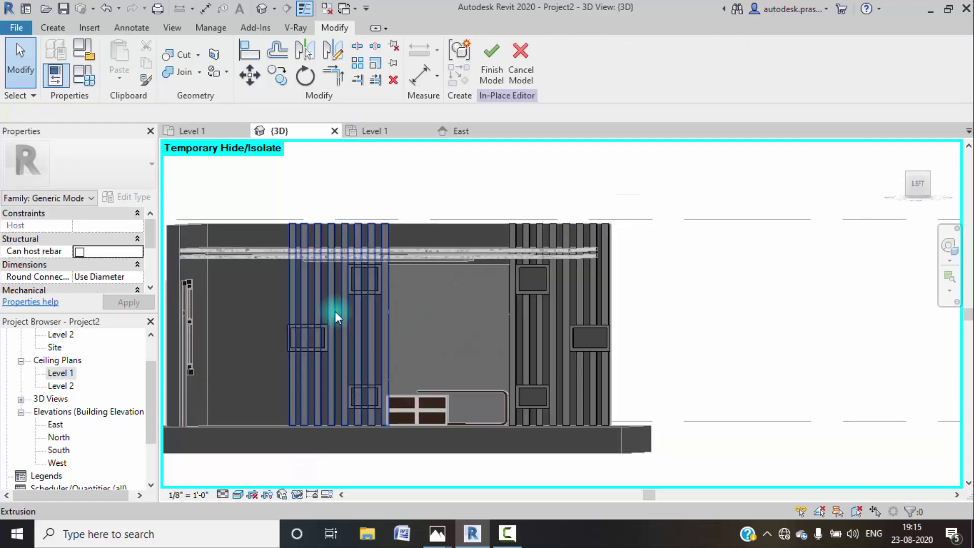
scroll(381, 284, up, 1)
click(916, 184)
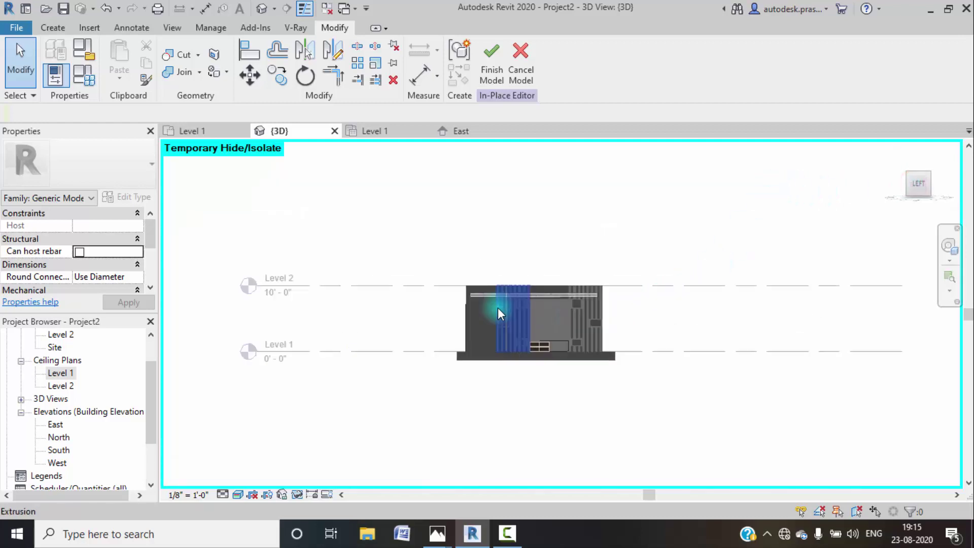
- Edit the outer mirrored frame's sketch, moving its outer and inner left edges inward to the first slat's inner edge, and finish the edit
scroll(498, 307, up, 6)
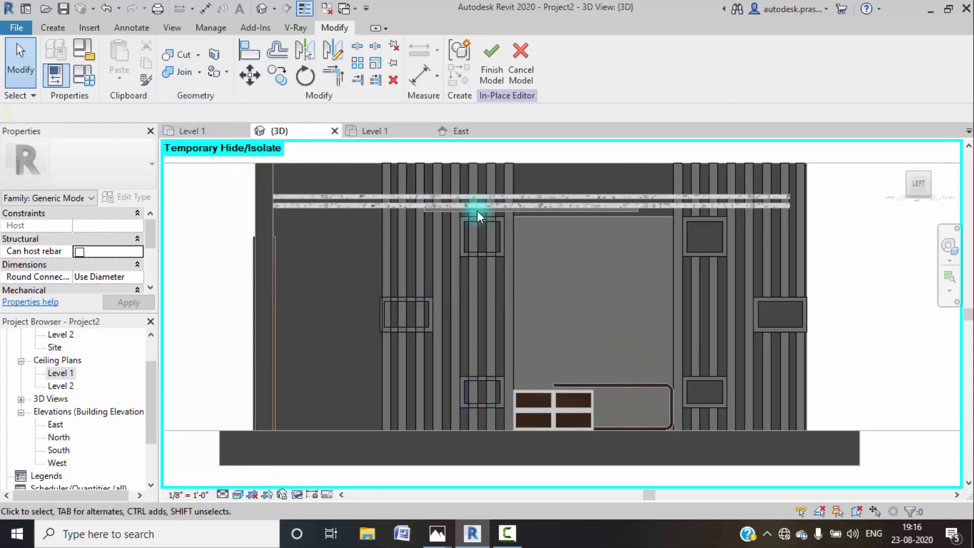
scroll(398, 322, up, 3)
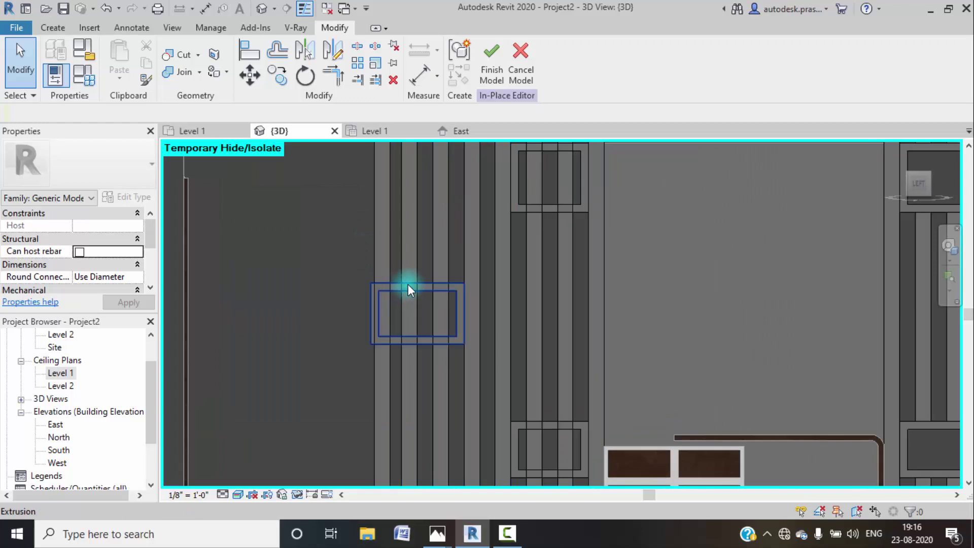
click(421, 283)
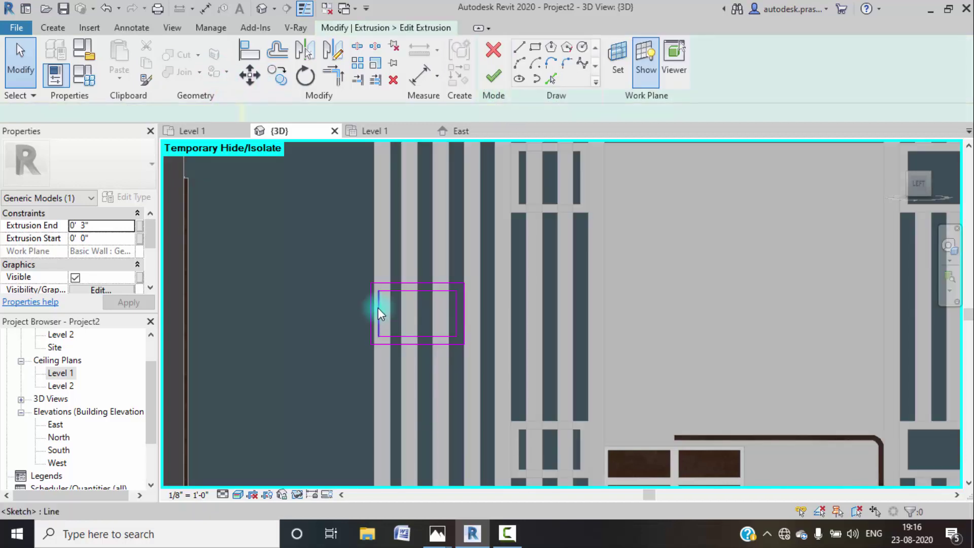
click(379, 317)
click(365, 322)
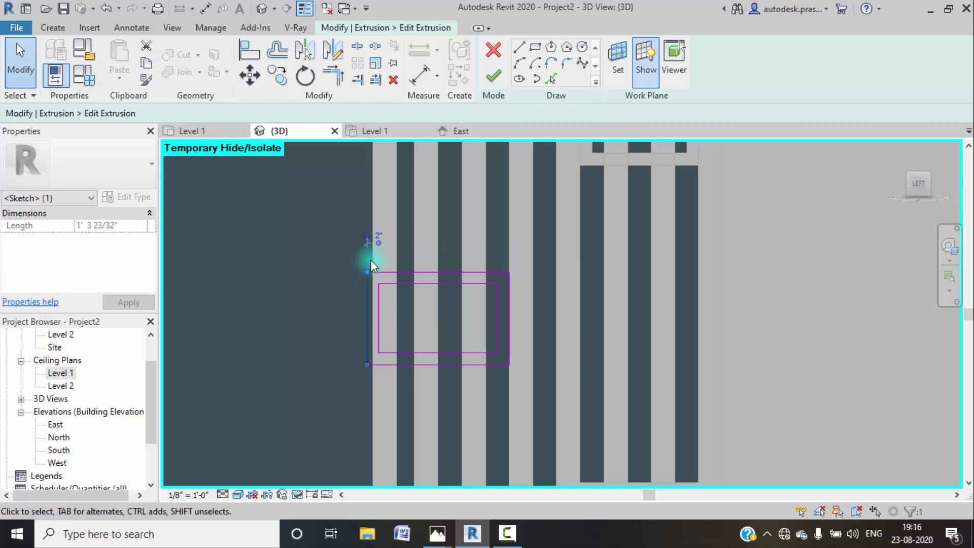
ctrl+click(381, 311)
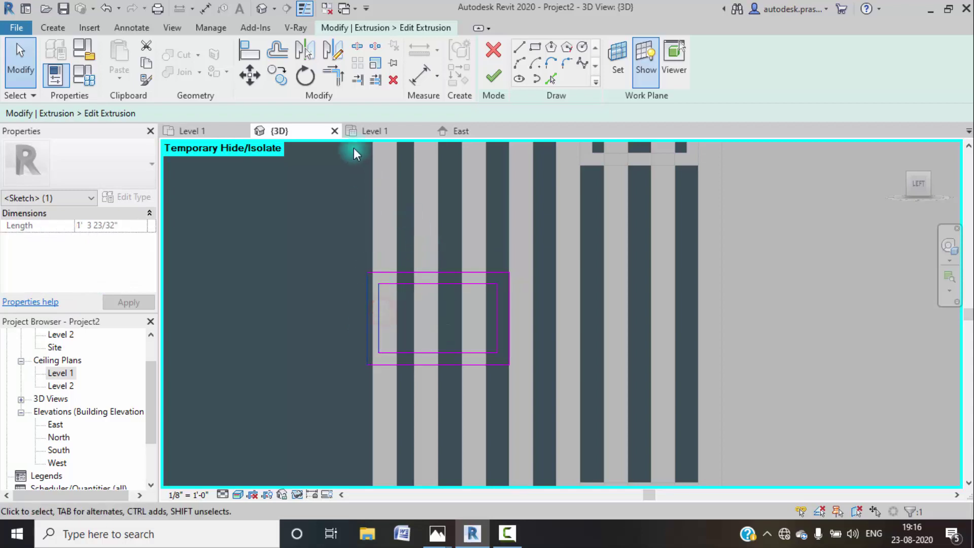
click(249, 75)
click(369, 272)
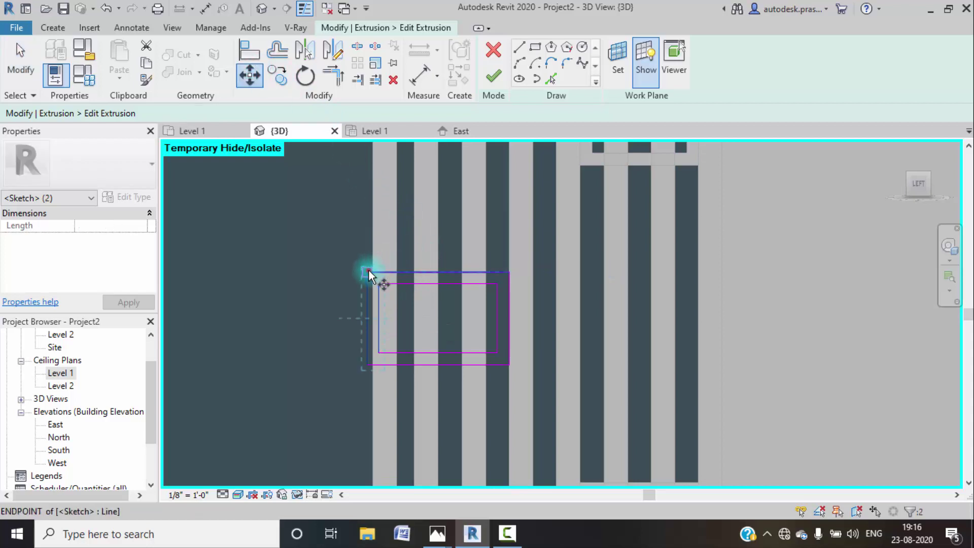
click(396, 272)
click(331, 274)
scroll(330, 274, down, 2)
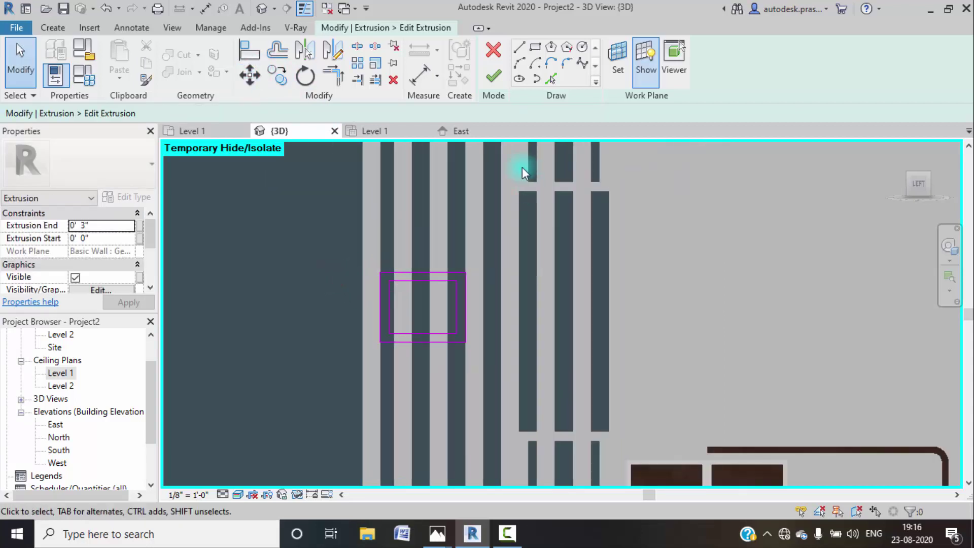
click(490, 76)
scroll(475, 261, down, 5)
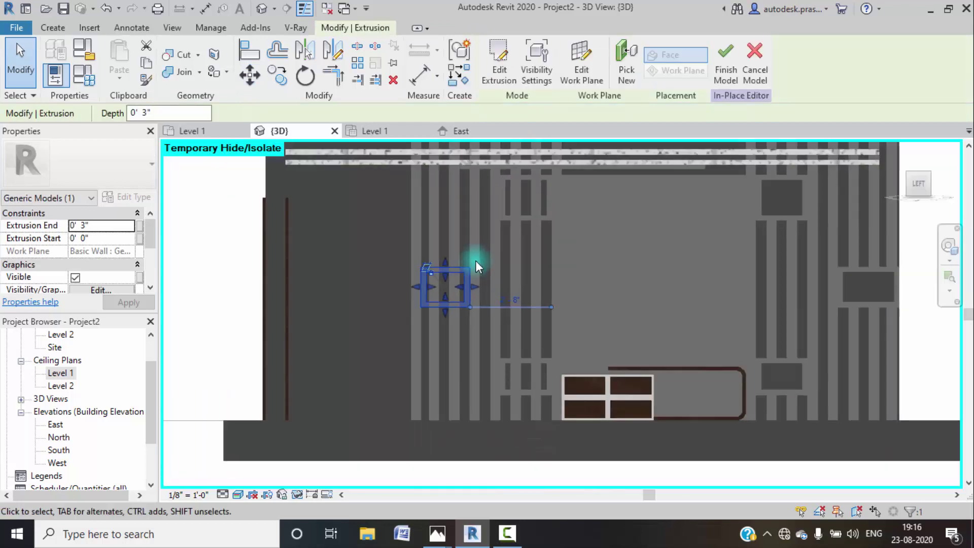
click(768, 244)
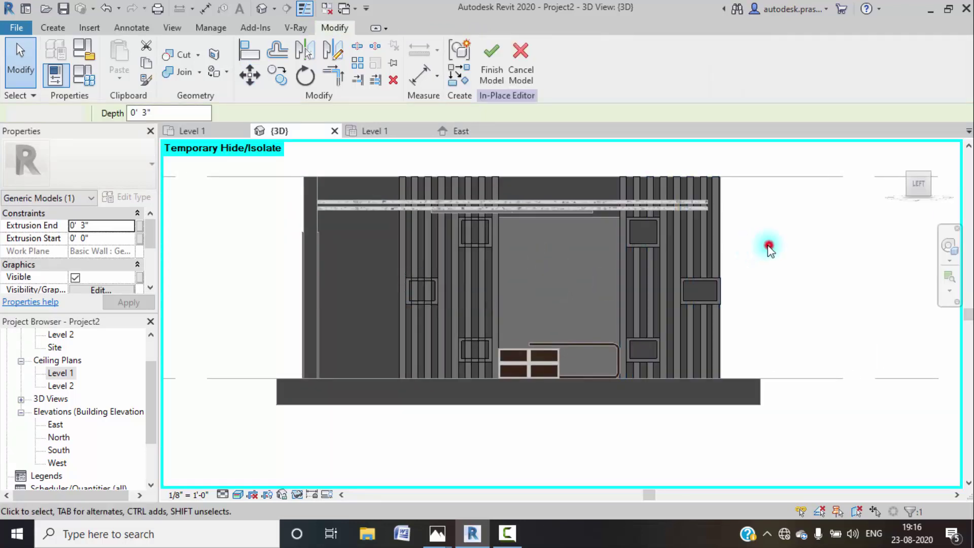
- Start a void extrusion in the left view with the Rectangle tool for cutting the mirrored slats
scroll(445, 240, up, 1)
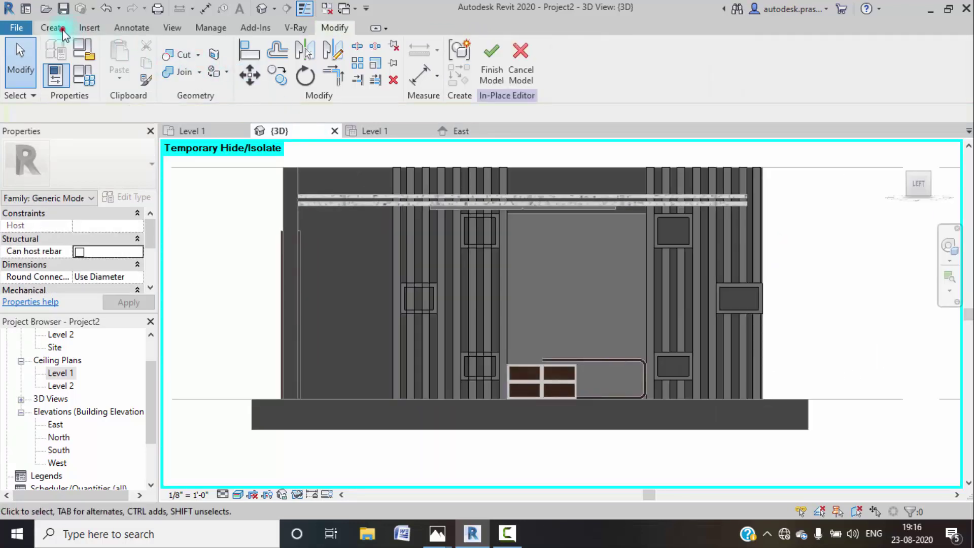
click(61, 31)
click(282, 80)
click(277, 102)
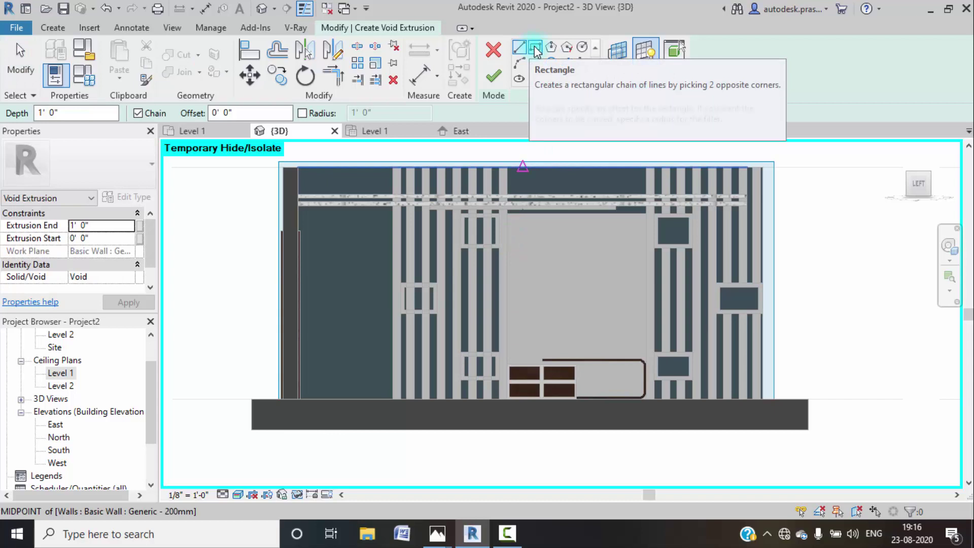
click(537, 50)
scroll(463, 239, up, 5)
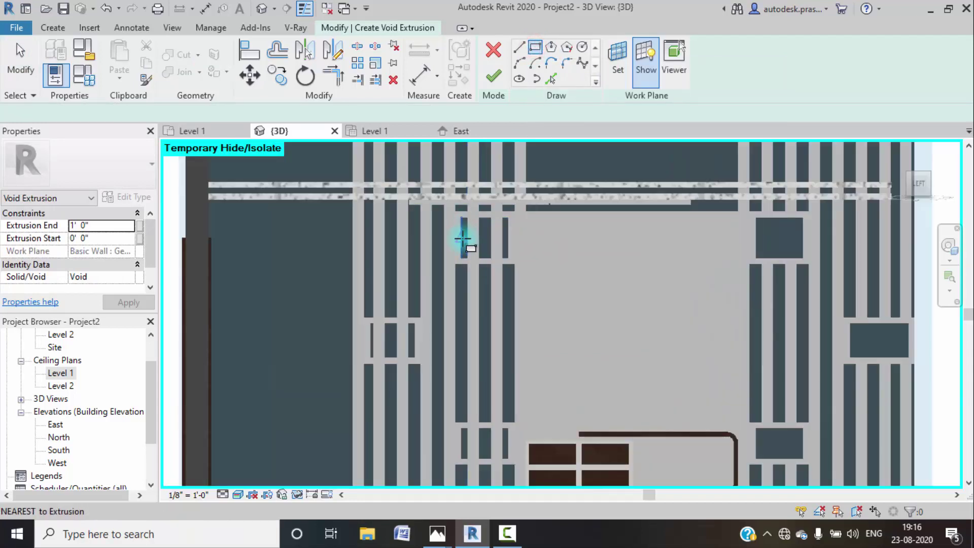
click(453, 210)
click(513, 264)
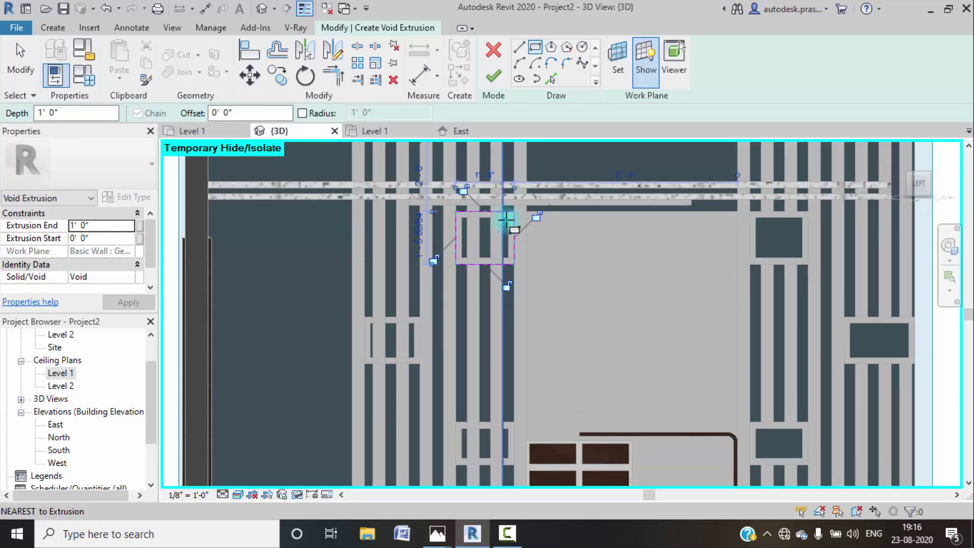
key(ctrl+z)
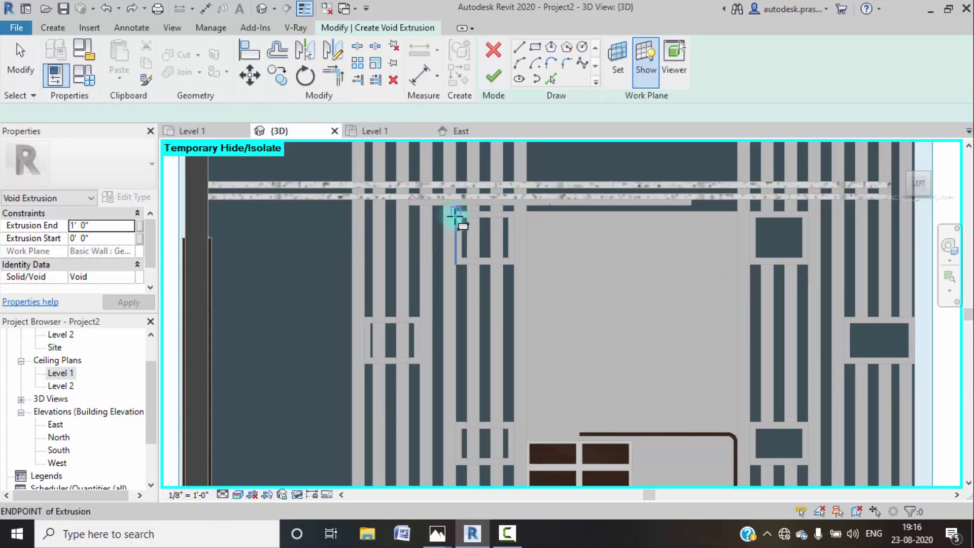
- Sketch void rectangles along the inner edges of the three mirrored niche frames and finish the void extrusion
click(461, 219)
click(508, 257)
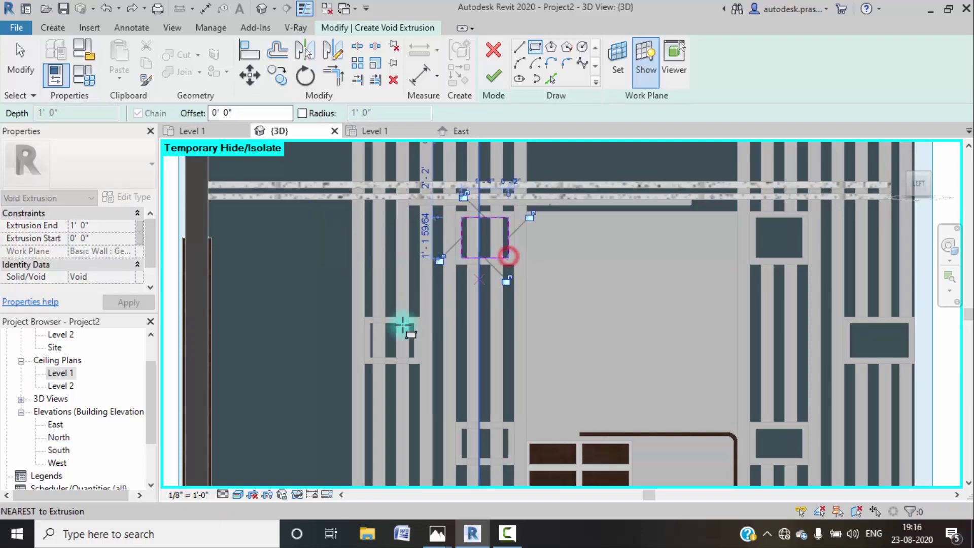
click(370, 324)
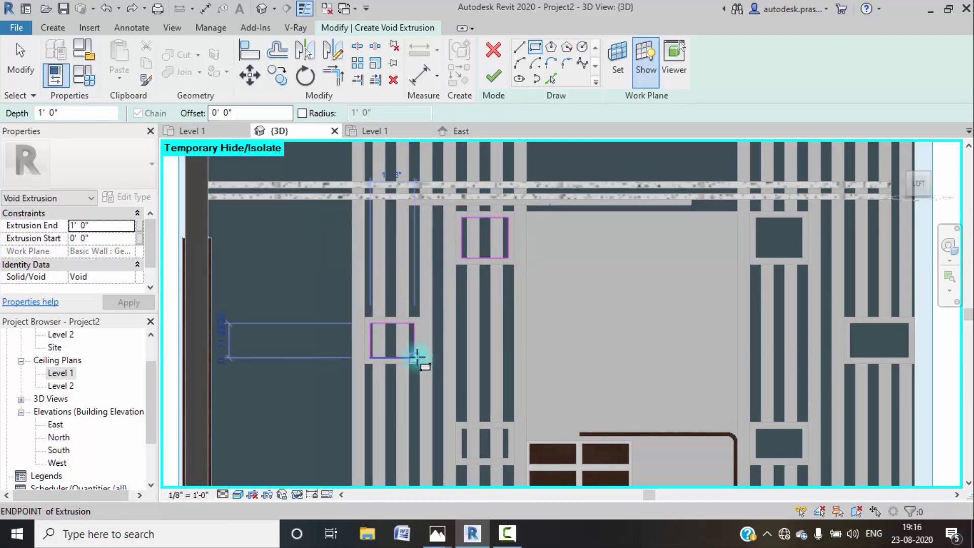
click(416, 357)
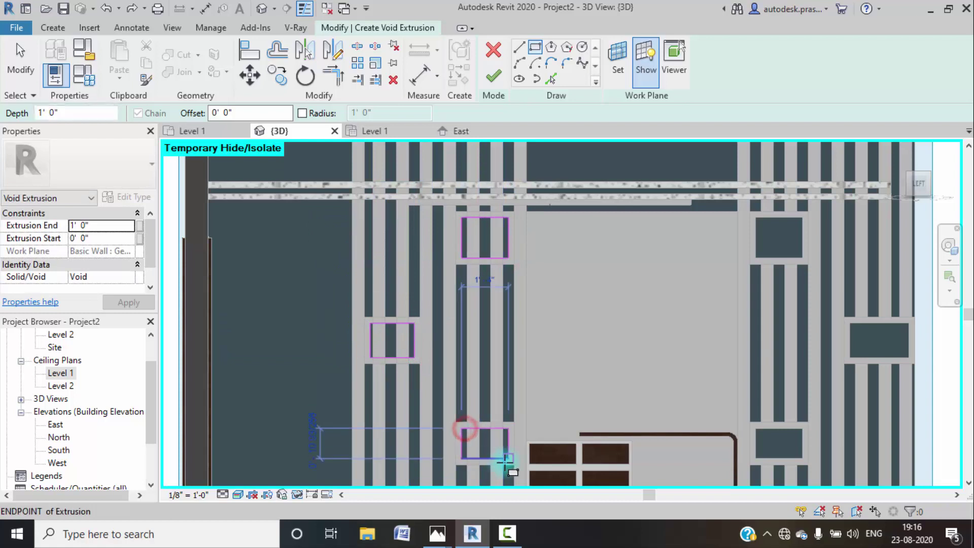
click(508, 459)
click(493, 79)
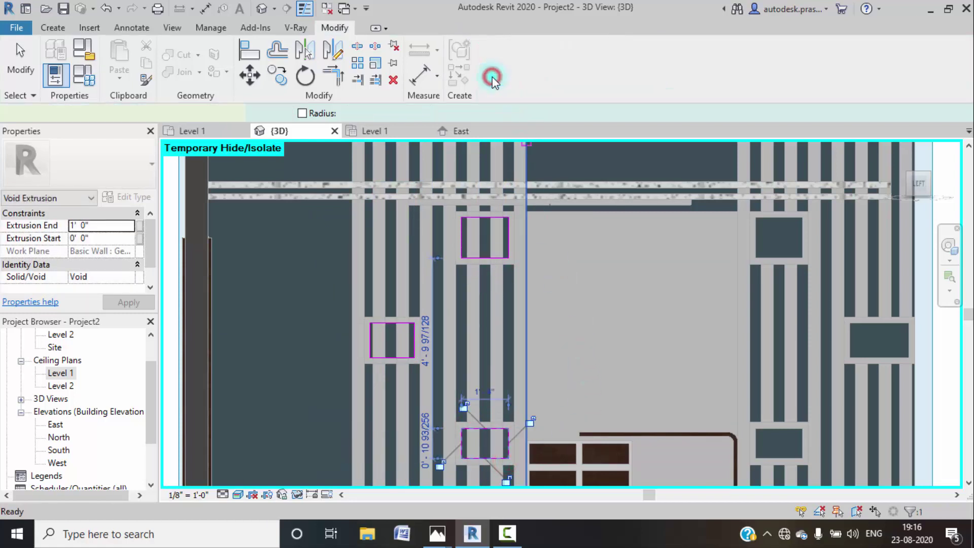
- Examine the new void extrusion and mirrored slats from several 3D angles, checking whether the slats inside the frames are cut
scroll(431, 277, down, 5)
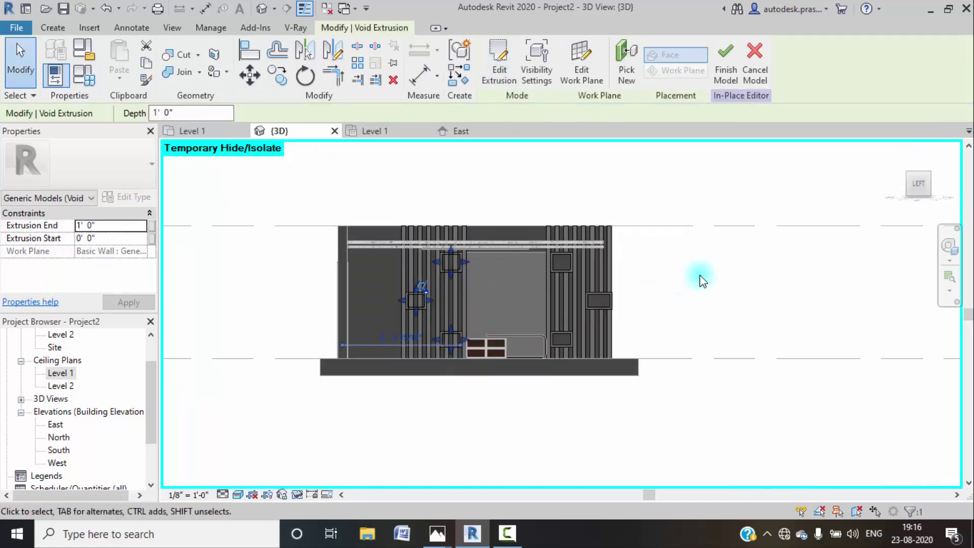
shift+middle_drag(700, 278, 669, 298)
click(604, 323)
click(442, 300)
scroll(505, 307, up, 8)
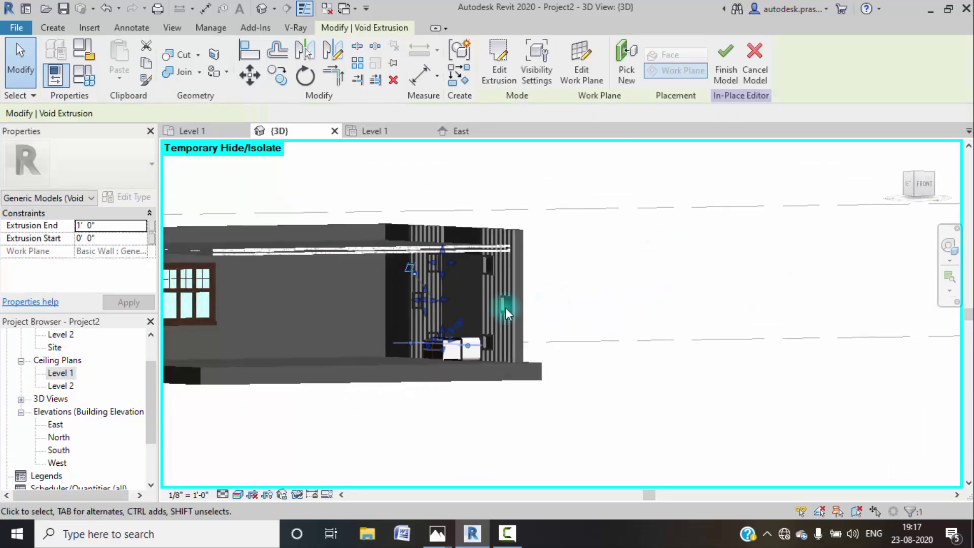
drag(415, 306, 405, 296)
click(762, 273)
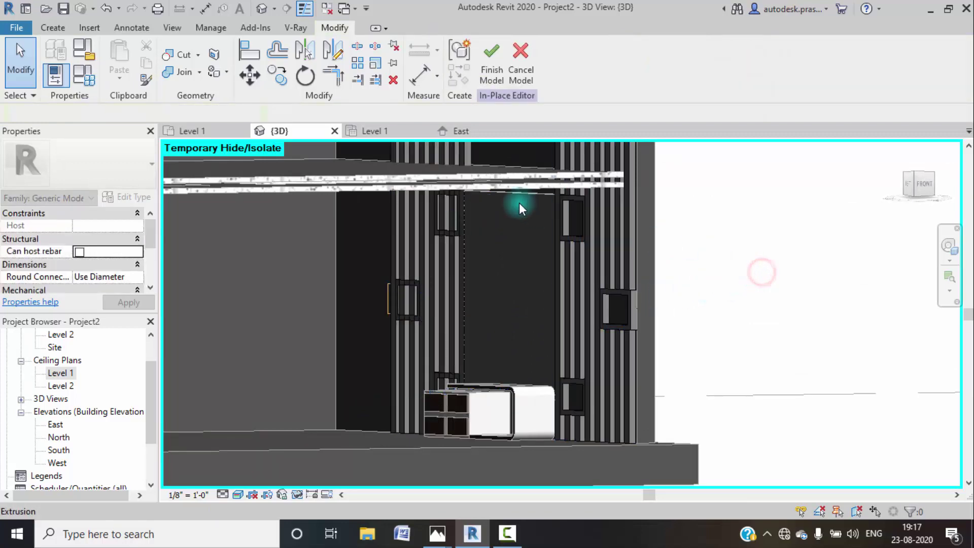
shift+middle_drag(452, 255, 450, 326)
scroll(407, 303, up, 2)
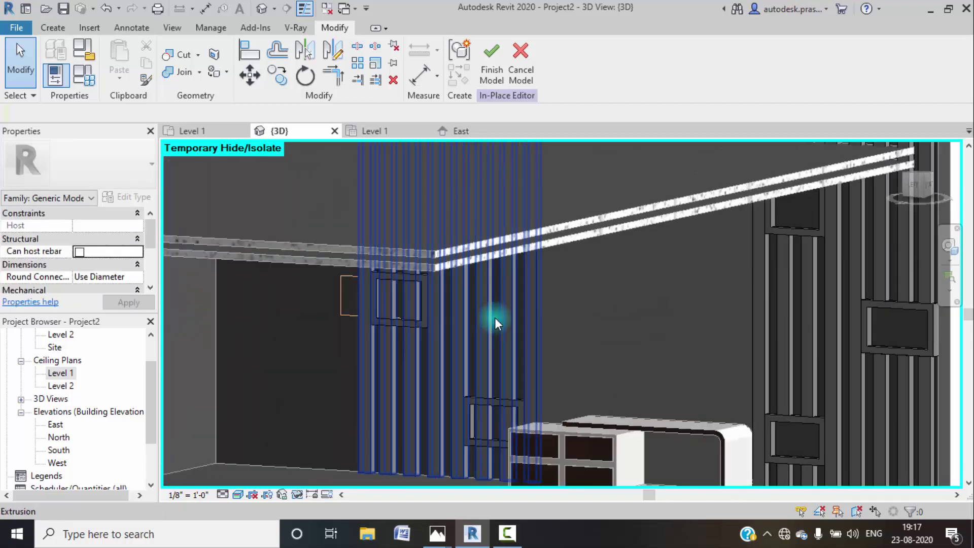
scroll(494, 318, down, 2)
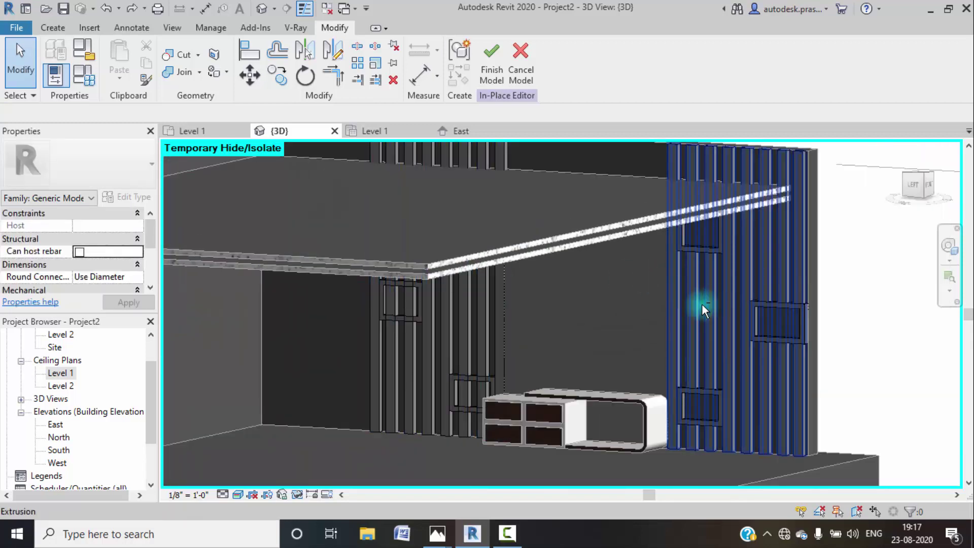
- Stretch the void extrusion's start face out past the front of the mirrored slats, to about -1' 0 3/4"
shift+middle_drag(701, 303, 557, 300)
scroll(486, 295, up, 2)
click(475, 296)
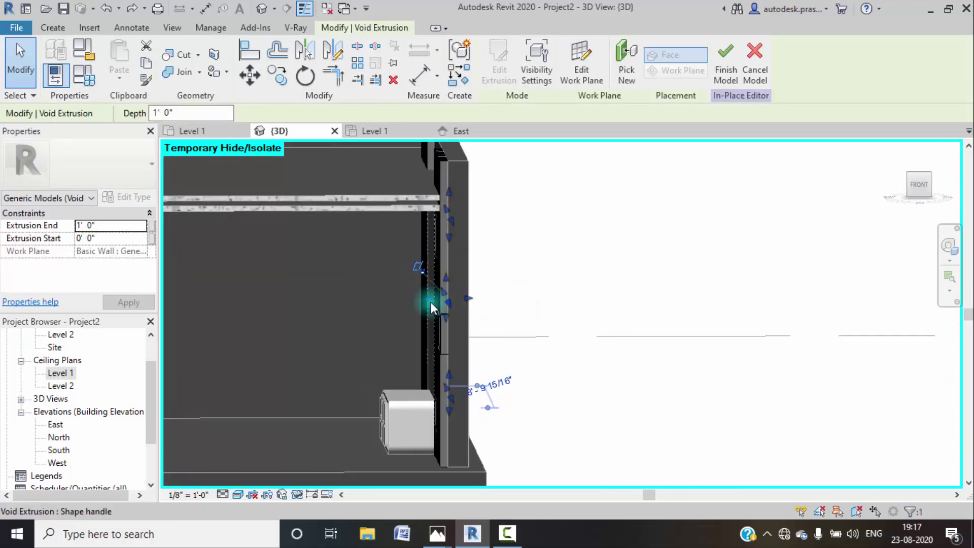
drag(426, 299, 398, 298)
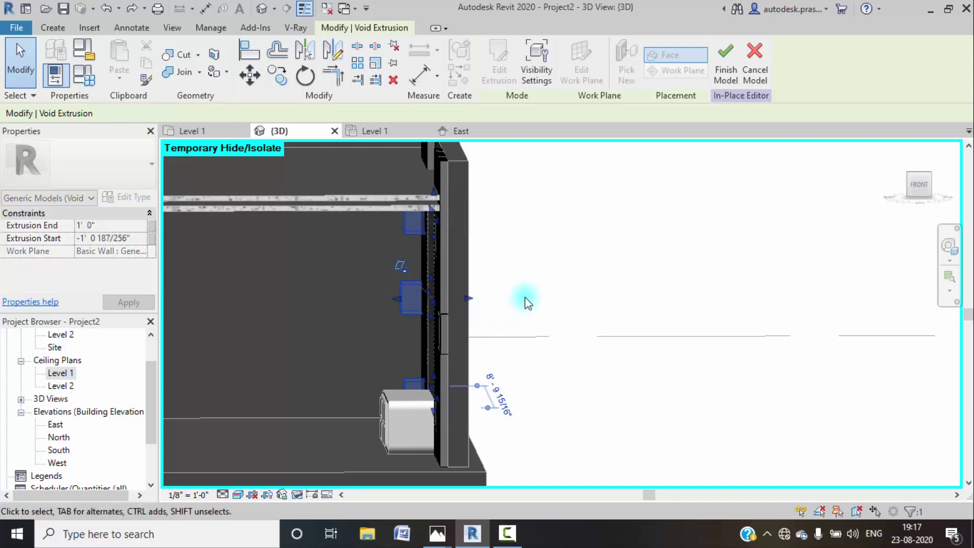
click(533, 268)
shift+middle_drag(518, 355, 387, 370)
scroll(680, 351, down, 5)
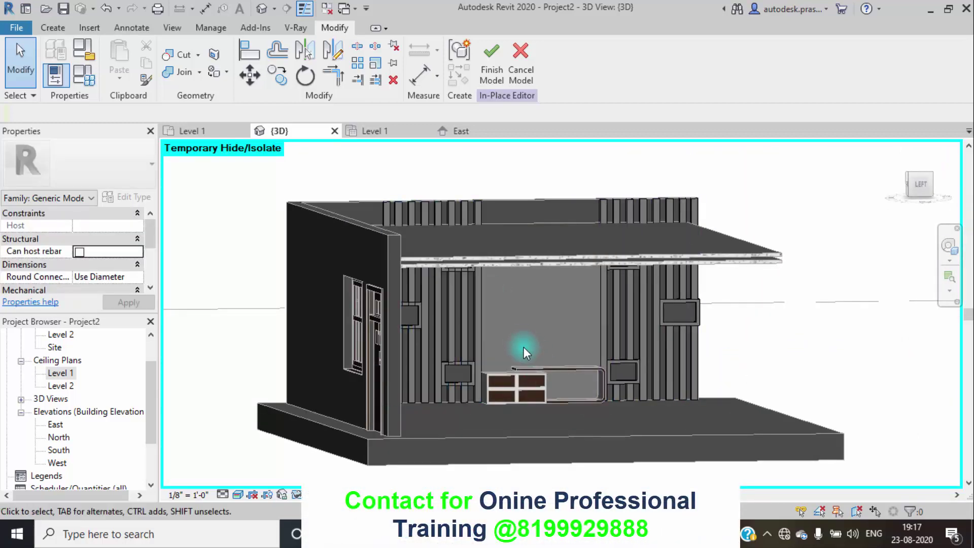
- Assign the 1 wood material to the mirrored slat extrusion
click(454, 346)
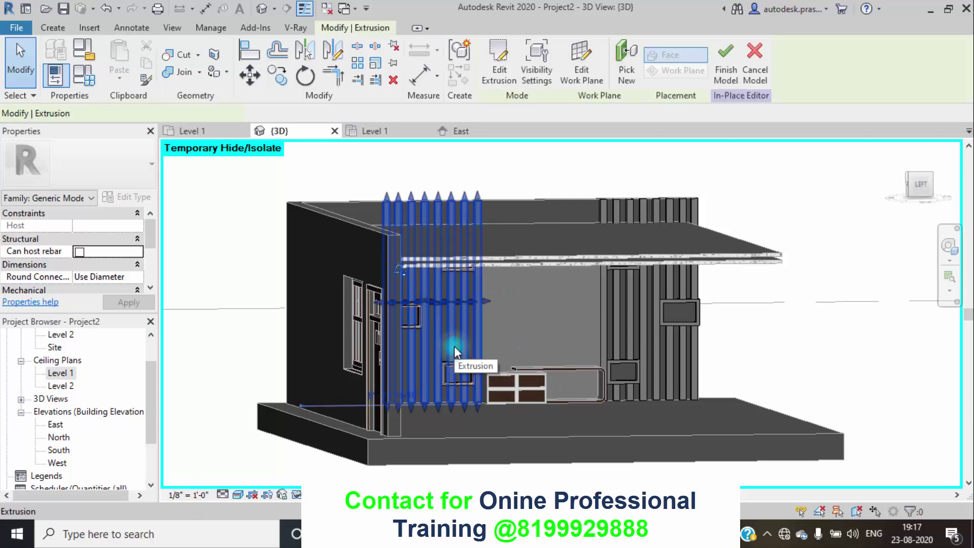
click(454, 346)
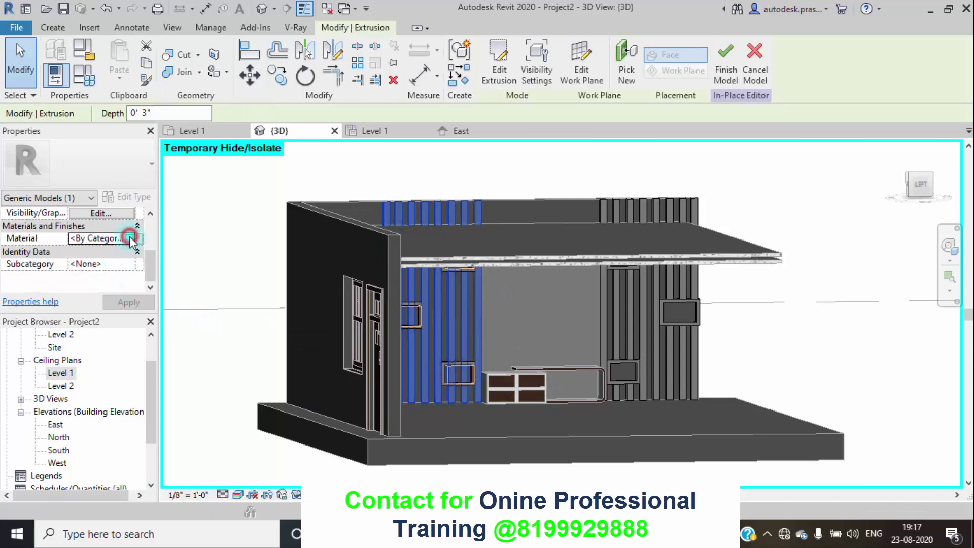
click(130, 237)
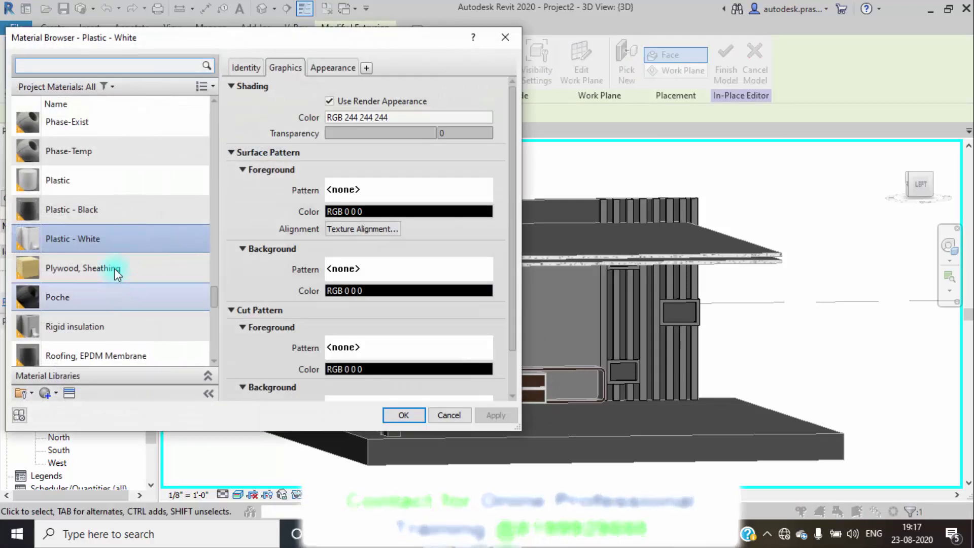
scroll(117, 248, down, 3)
scroll(117, 241, down, 5)
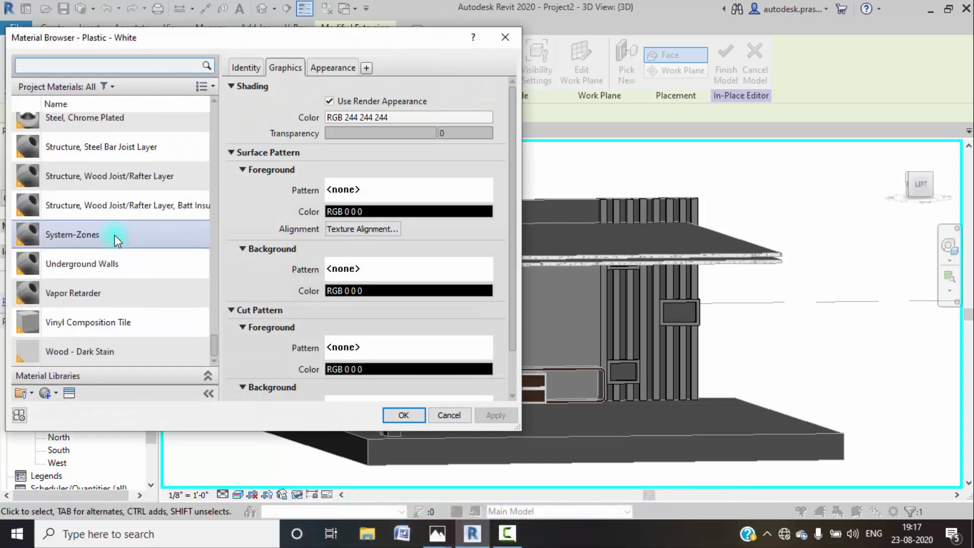
scroll(106, 304, up, 10)
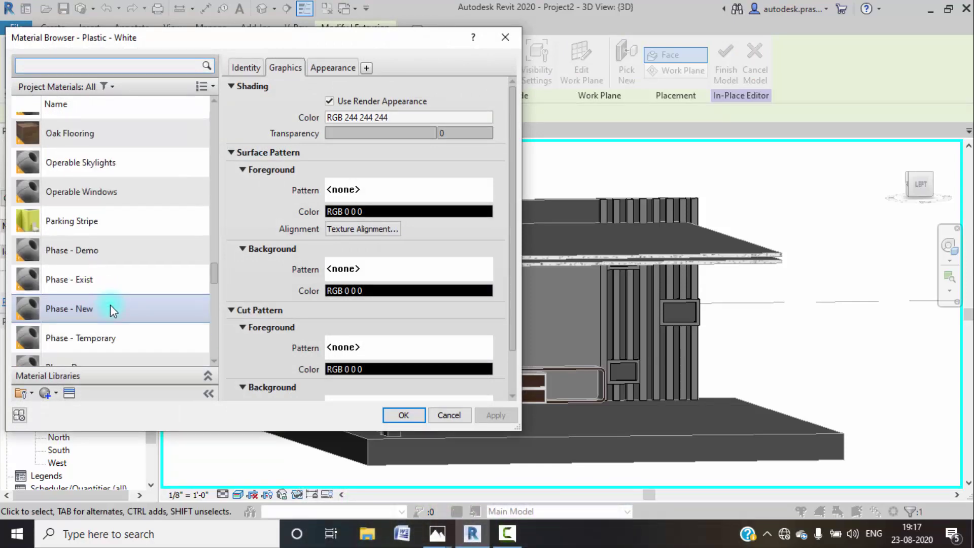
scroll(110, 304, up, 10)
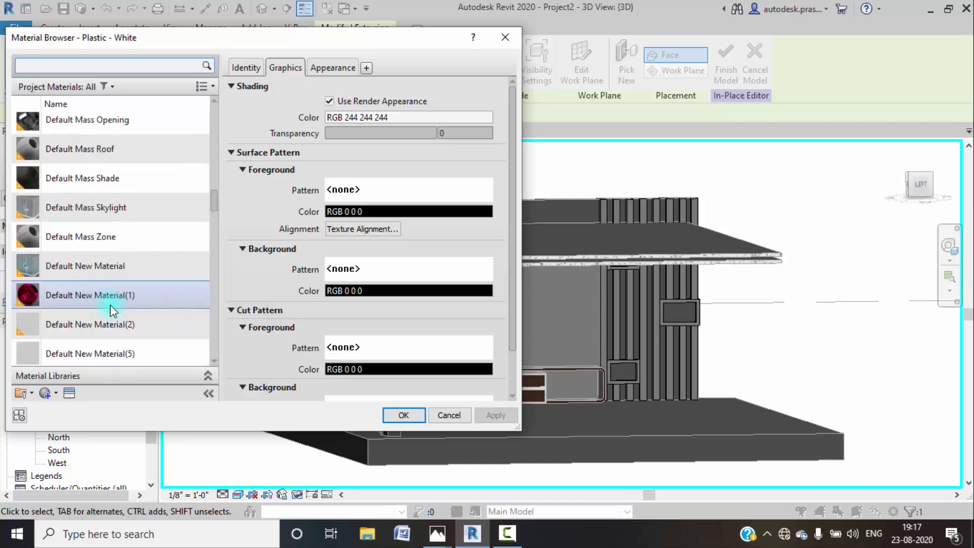
scroll(110, 305, up, 10)
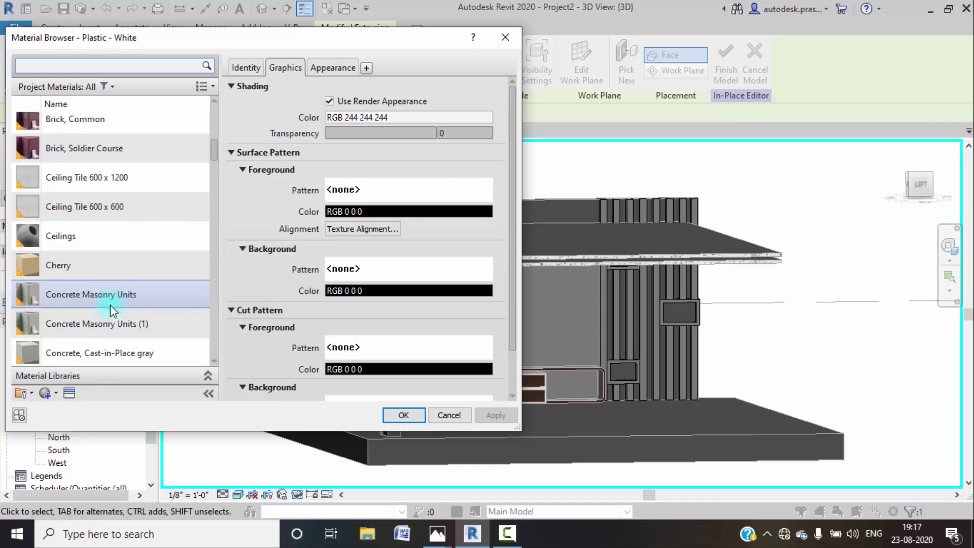
scroll(110, 305, up, 3)
click(103, 186)
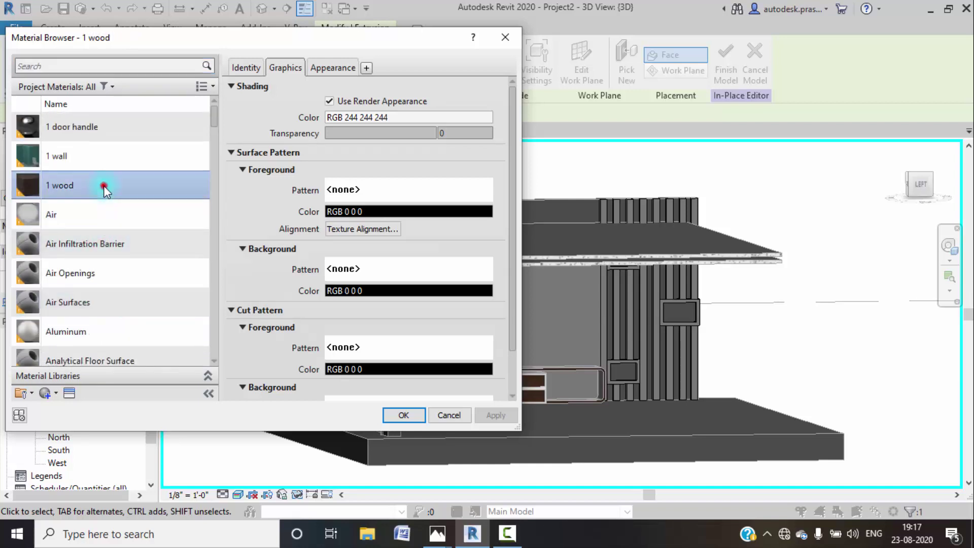
click(396, 416)
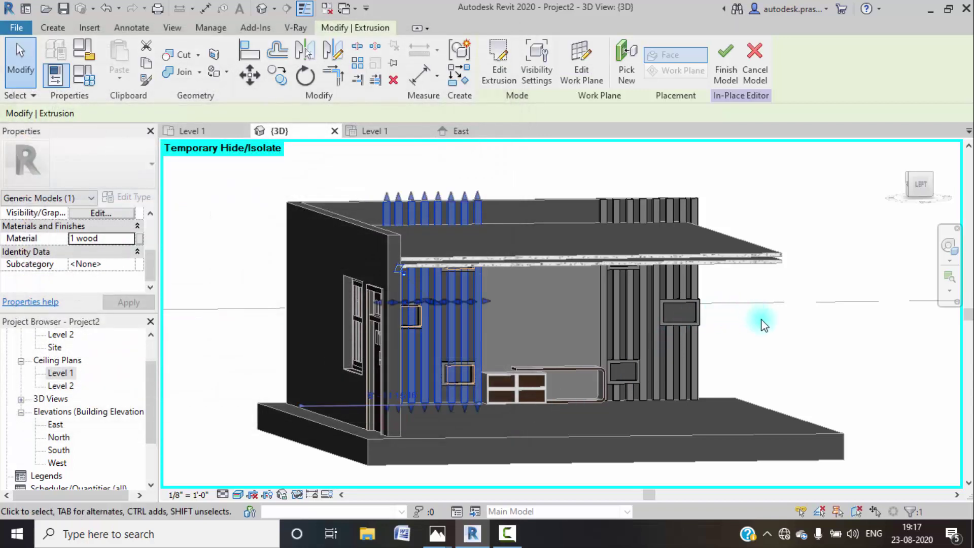
click(769, 341)
- Assign the 1 wood material to the original slat extrusion on the other side of the TV panel
click(679, 345)
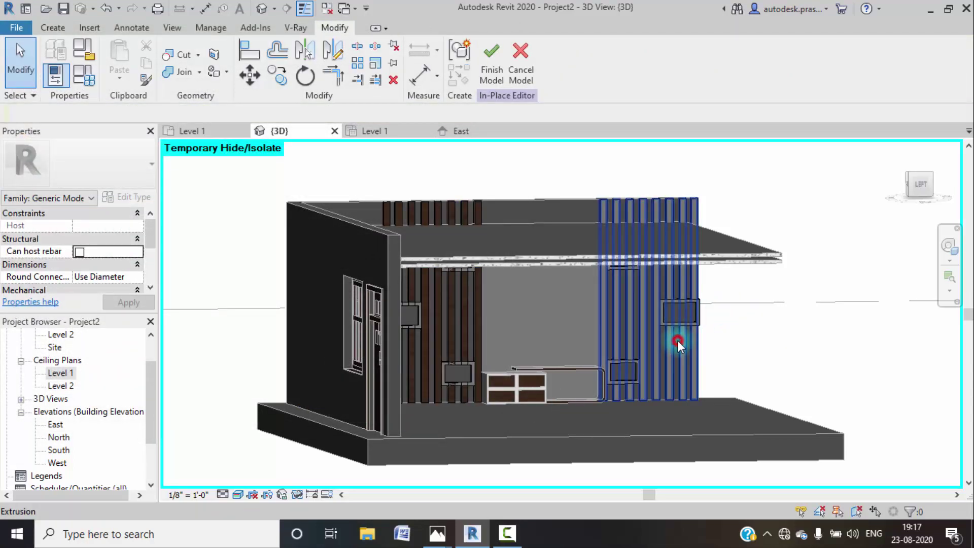
scroll(127, 274, down, 2)
click(128, 264)
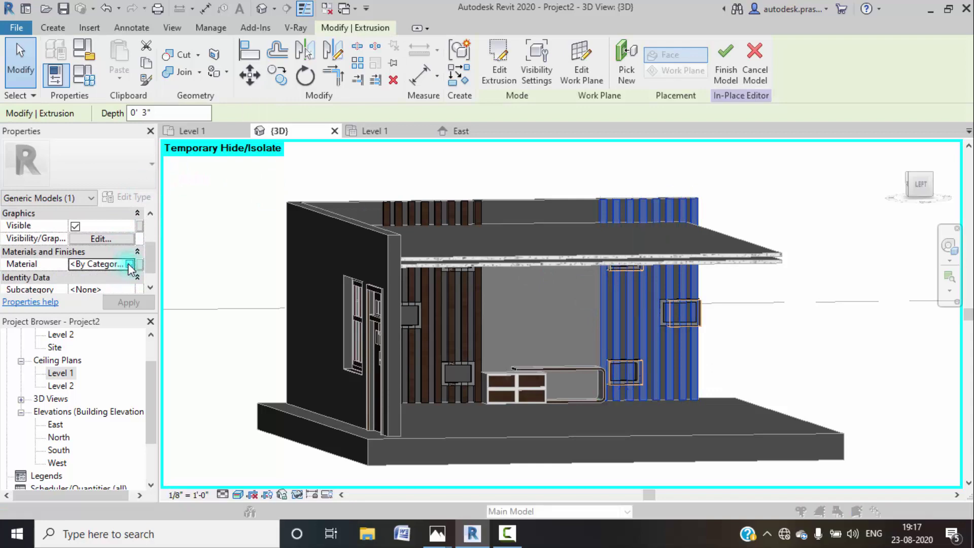
click(130, 264)
click(384, 416)
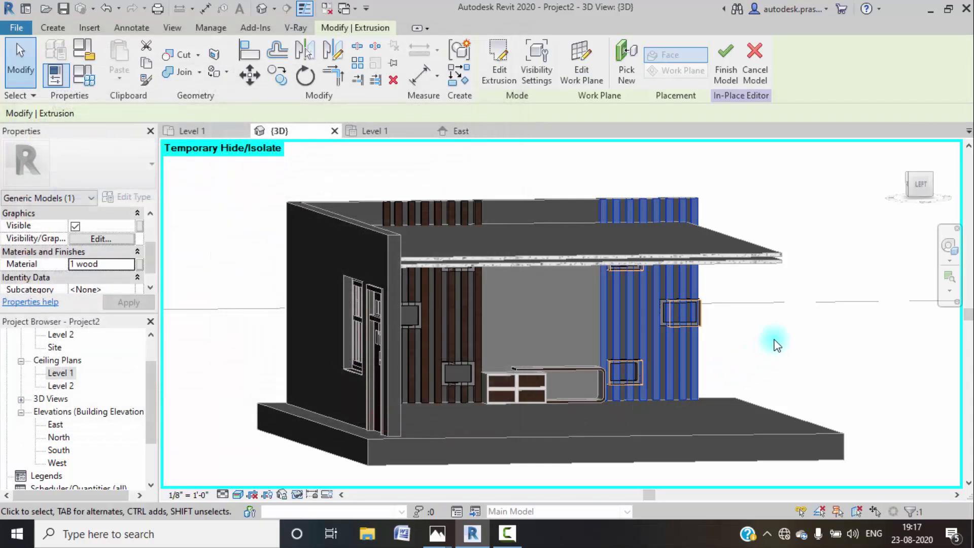
click(771, 341)
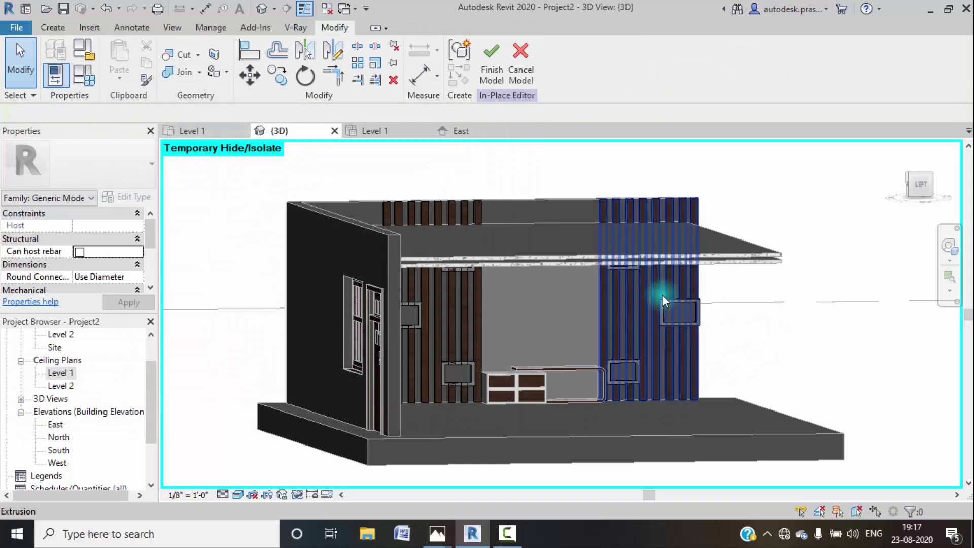
- Select the three original niche frames together with the upper mirrored frame
click(671, 304)
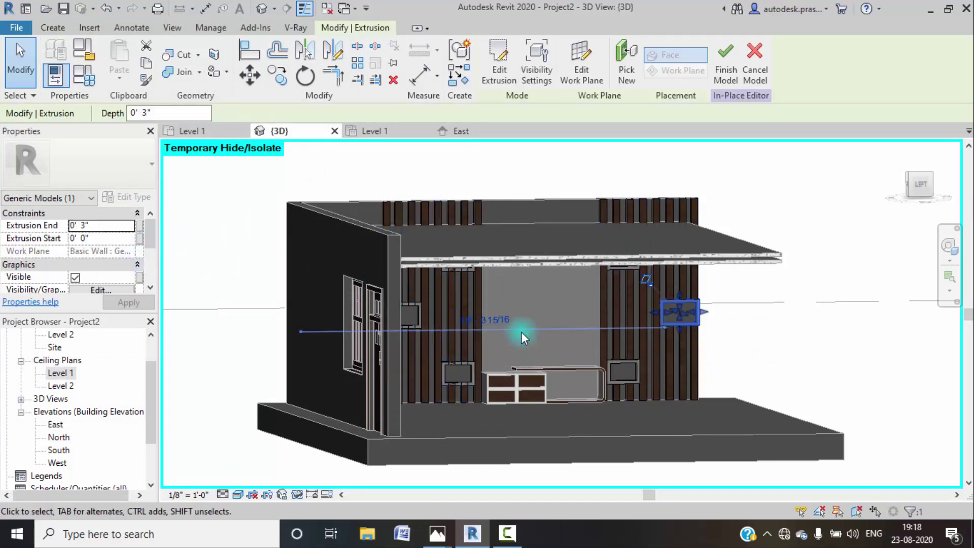
scroll(621, 372, up, 3)
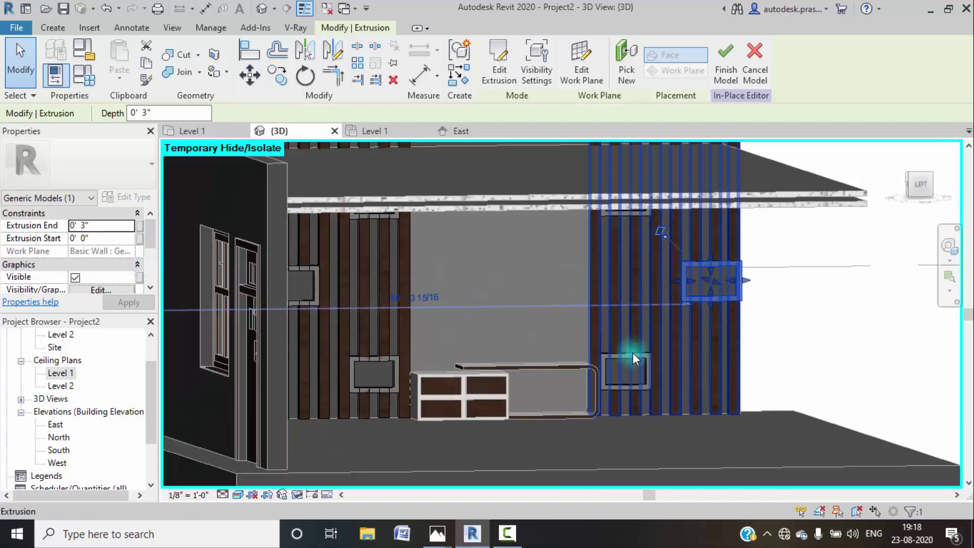
ctrl+click(635, 356)
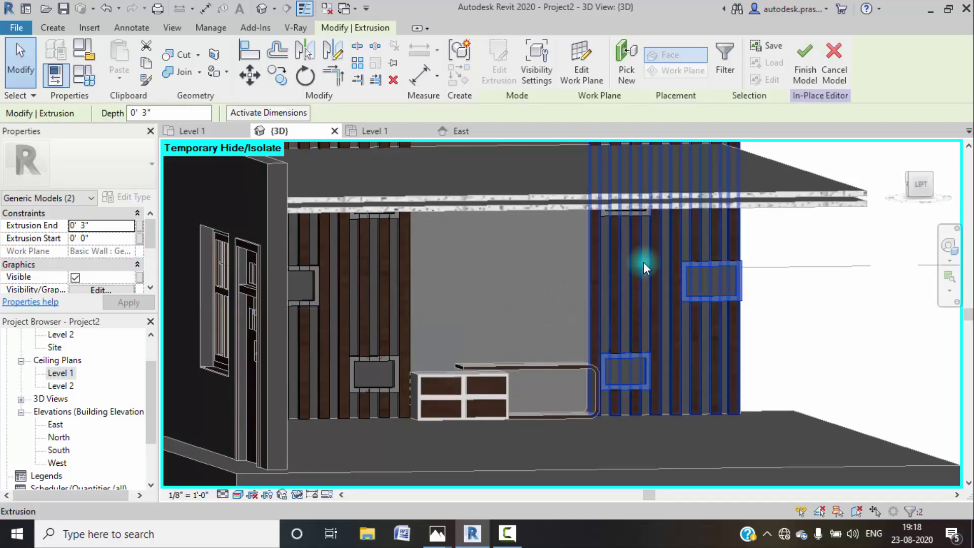
shift+middle_drag(650, 275, 619, 214)
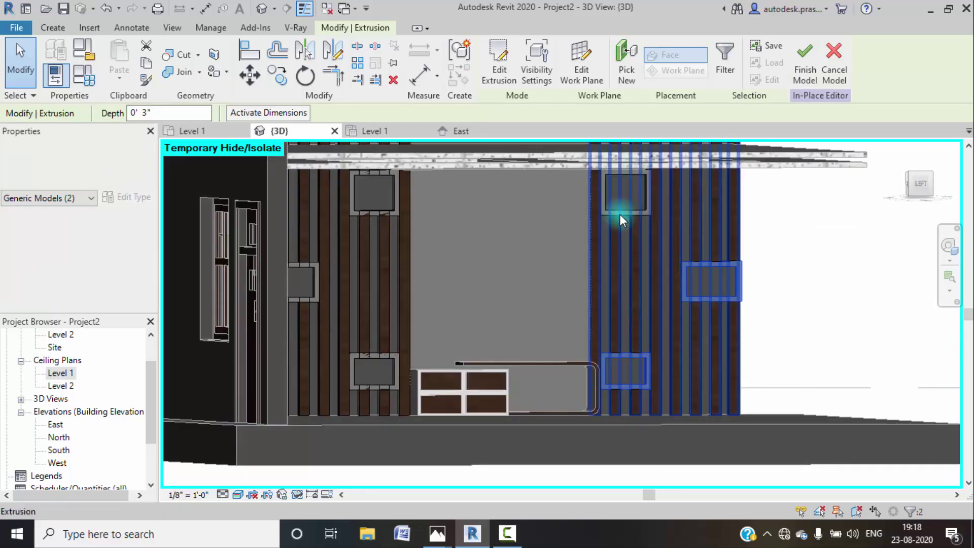
ctrl+click(620, 211)
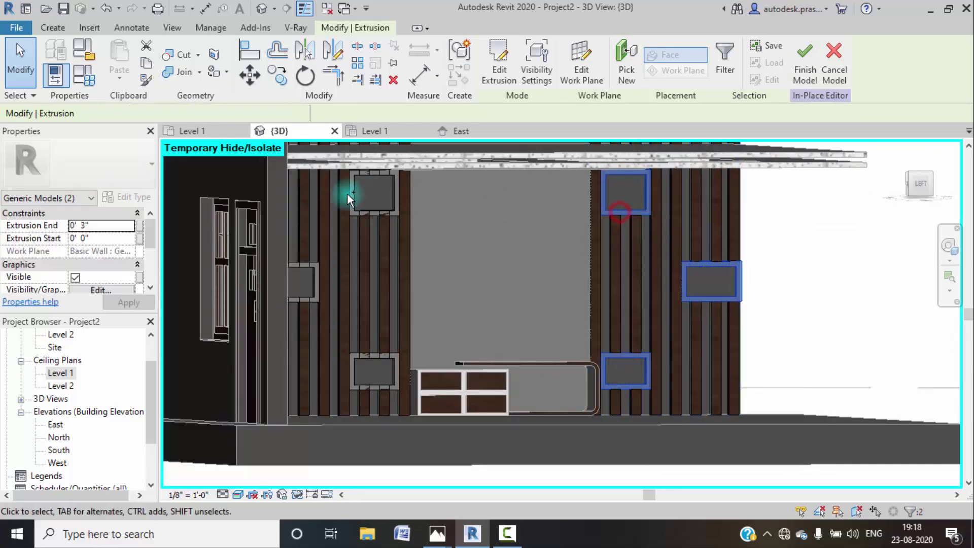
ctrl+click(363, 217)
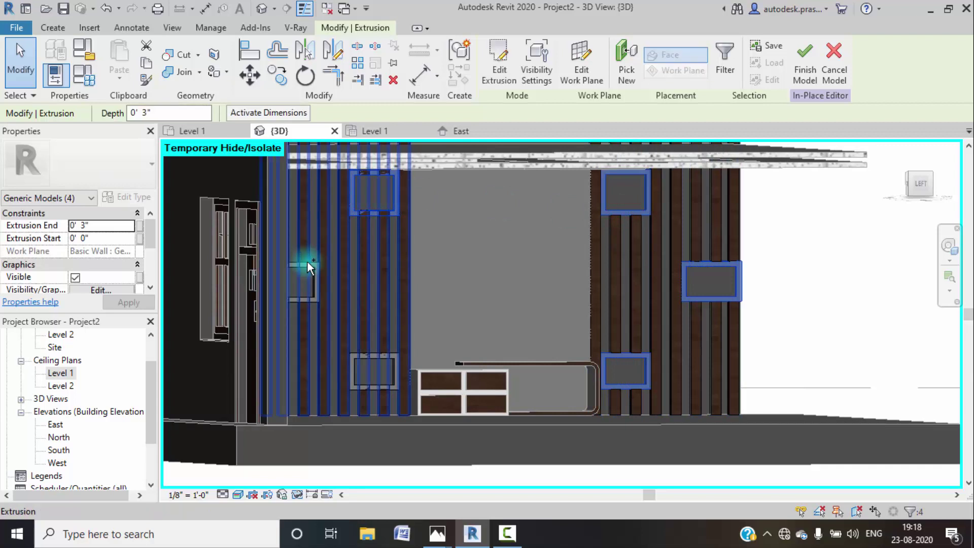
click(514, 538)
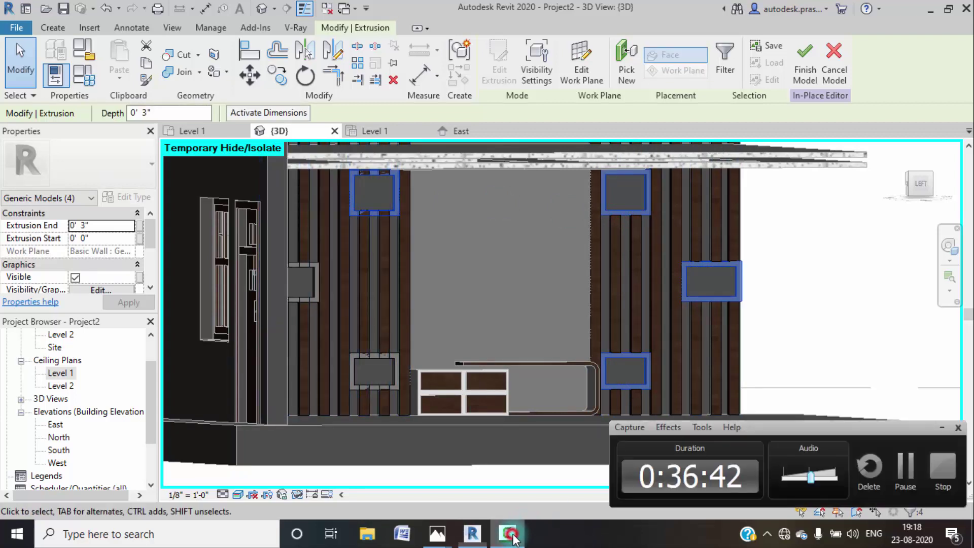
click(902, 475)
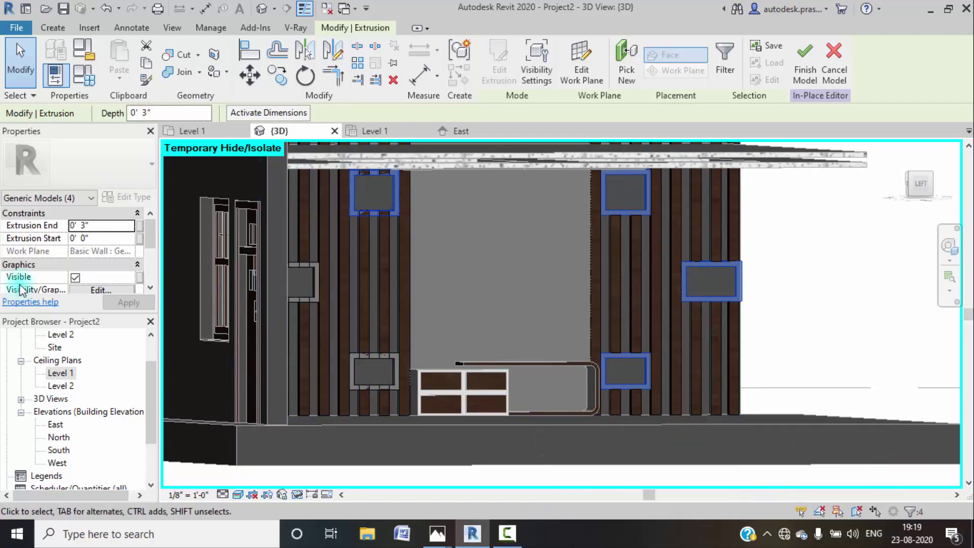
- Add the two remaining mirrored niche frames to the selection and assign the 1 wood material to all six frames
ctrl+click(314, 282)
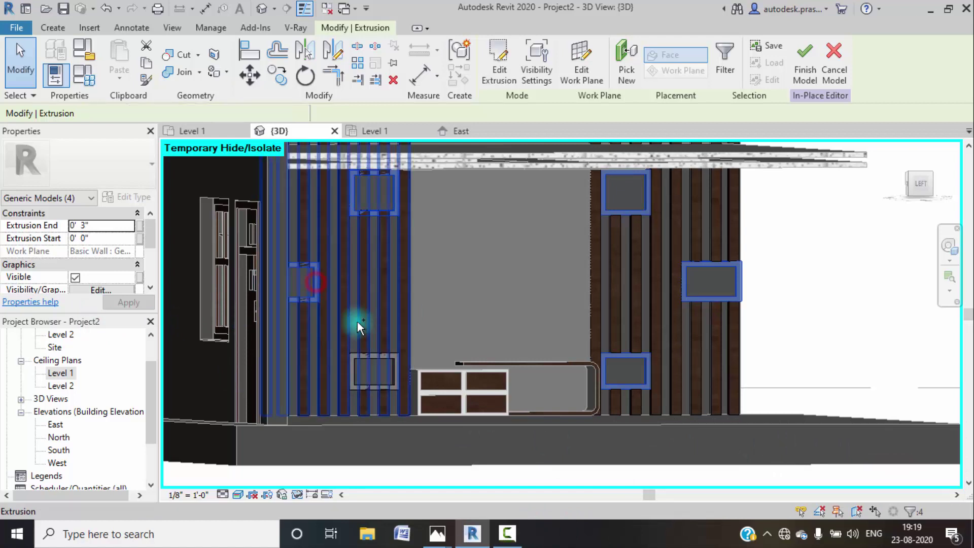
ctrl+click(375, 354)
scroll(131, 260, down, 3)
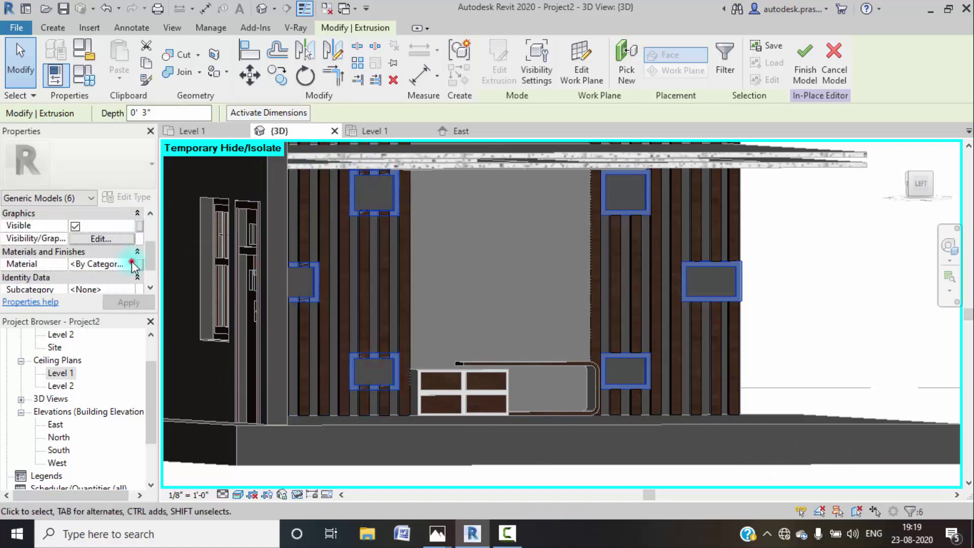
click(132, 264)
click(131, 263)
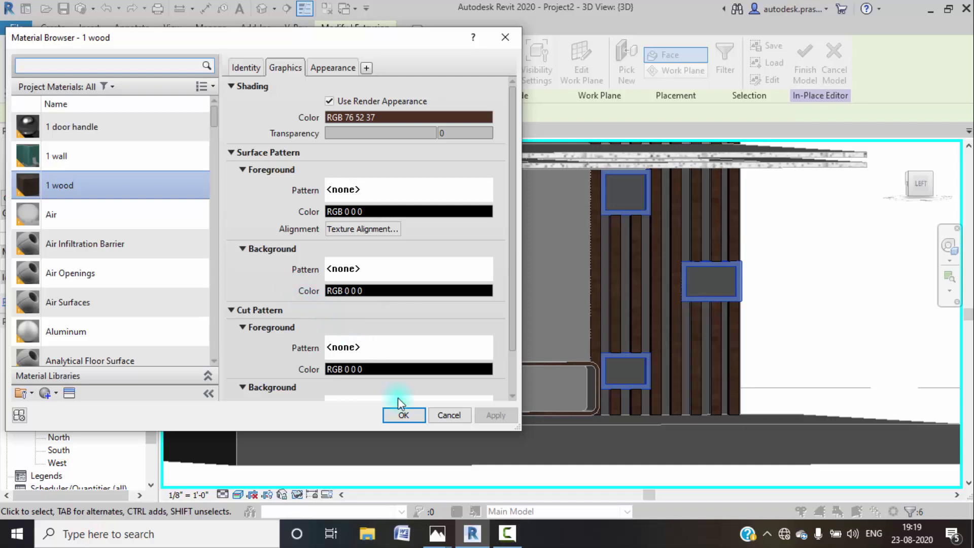
click(401, 416)
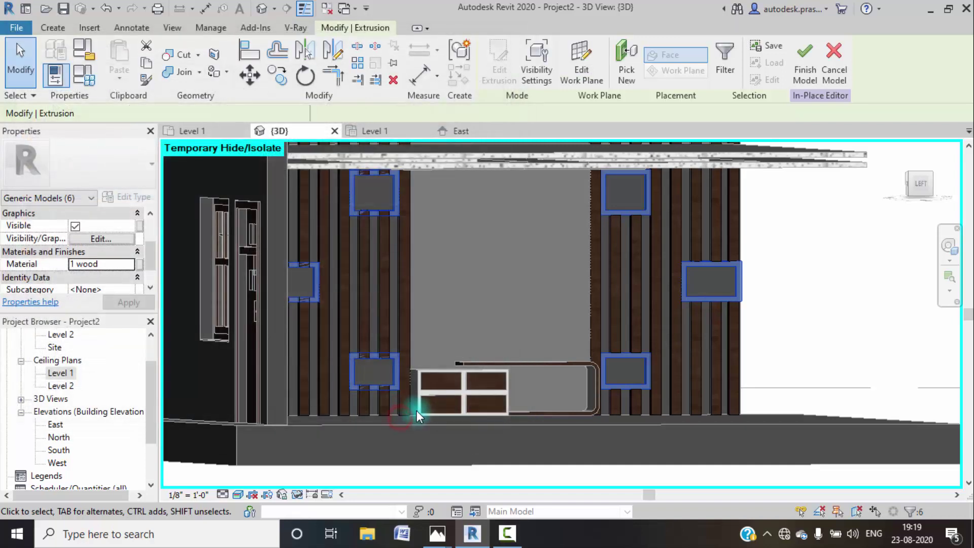
click(791, 308)
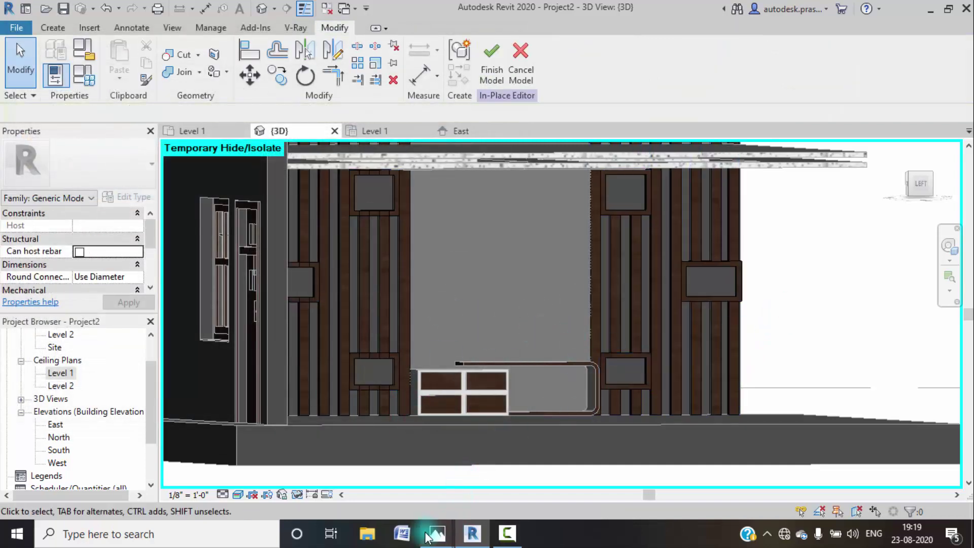
- Switch to Photos to examine the TV wall finishes in the reference living-room render, and return to Revit
mouse_move(431, 533)
click(228, 473)
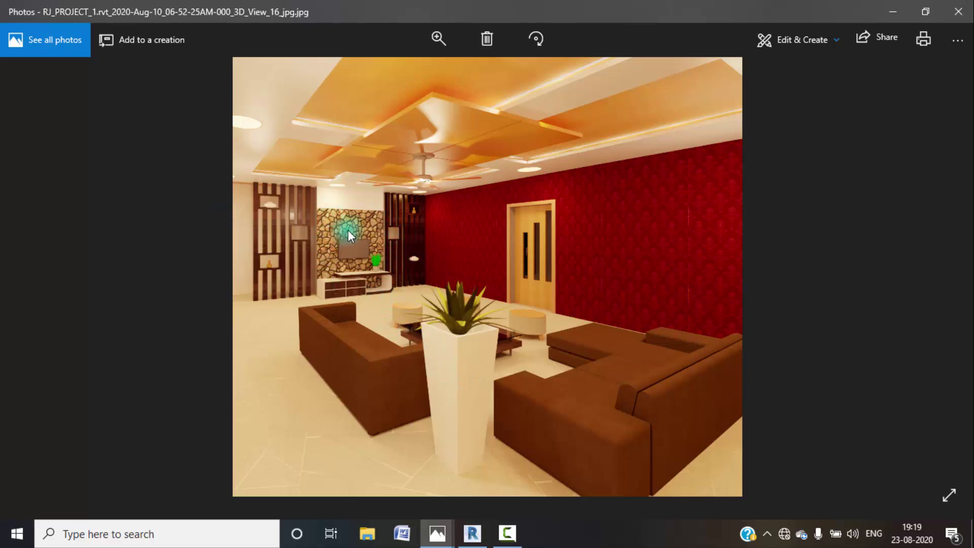
click(898, 14)
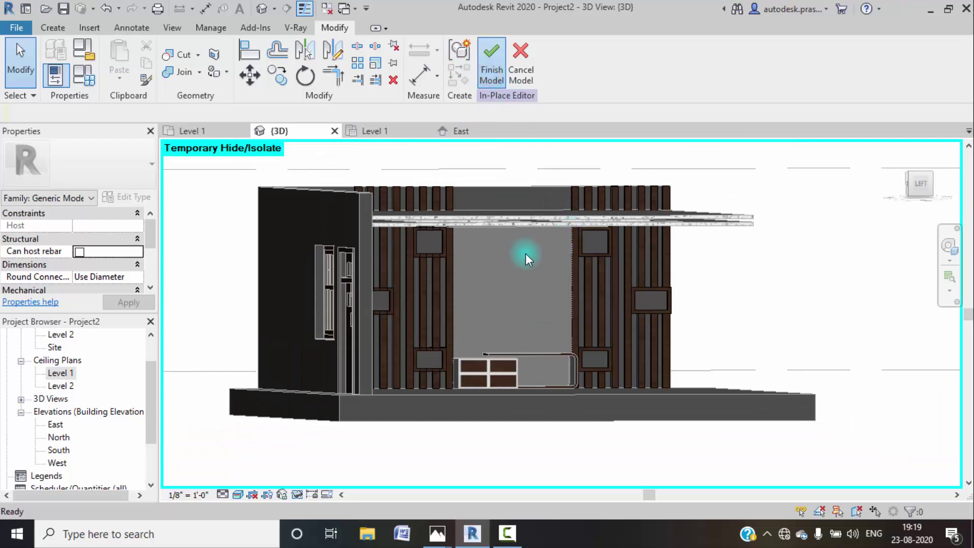
- Finish the in-place slat panel model and save the project to the Desktop as FINAL PROJECT
click(491, 64)
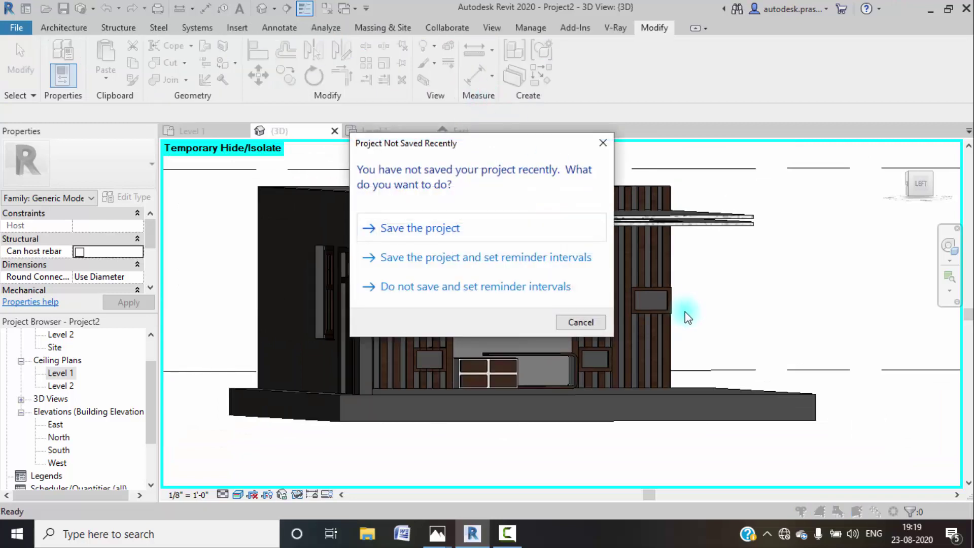
click(500, 227)
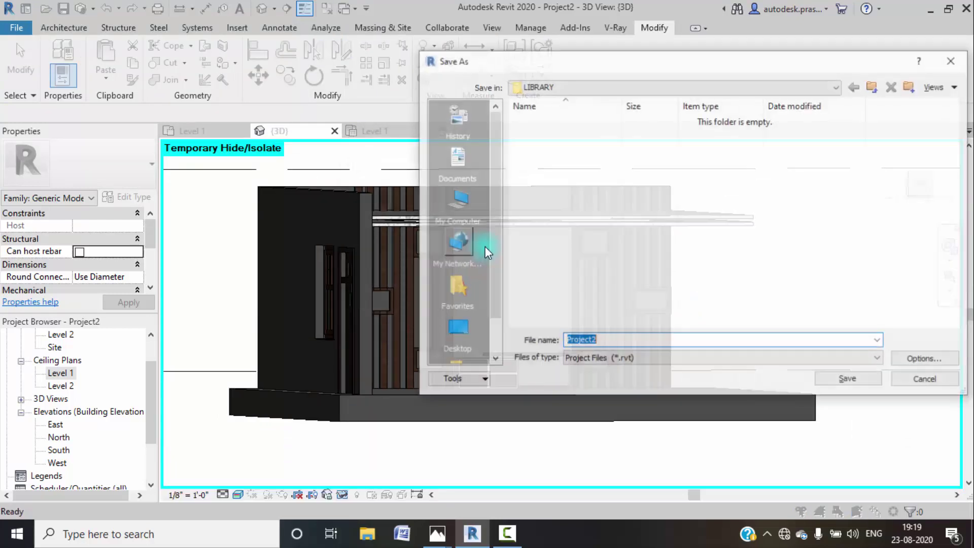
click(456, 332)
double_click(615, 340)
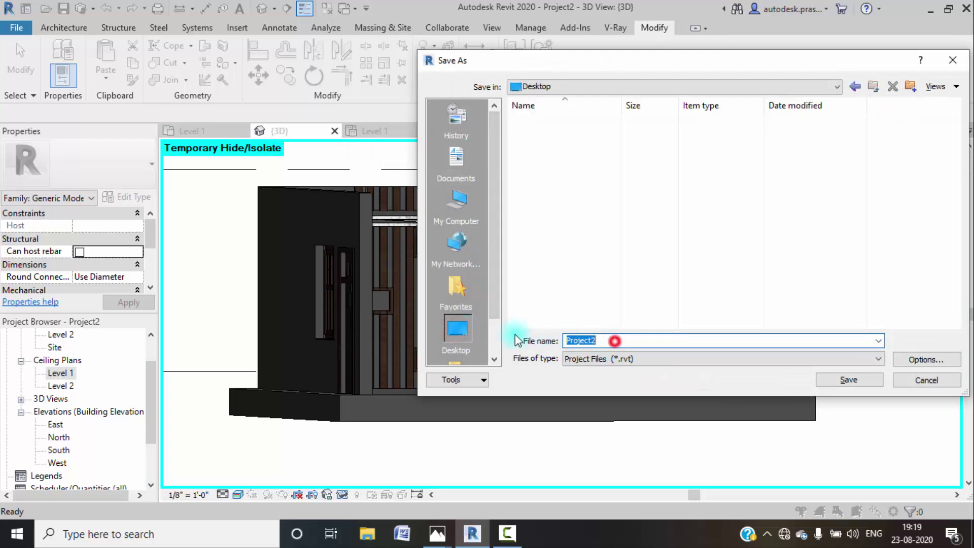
text(FINAA)
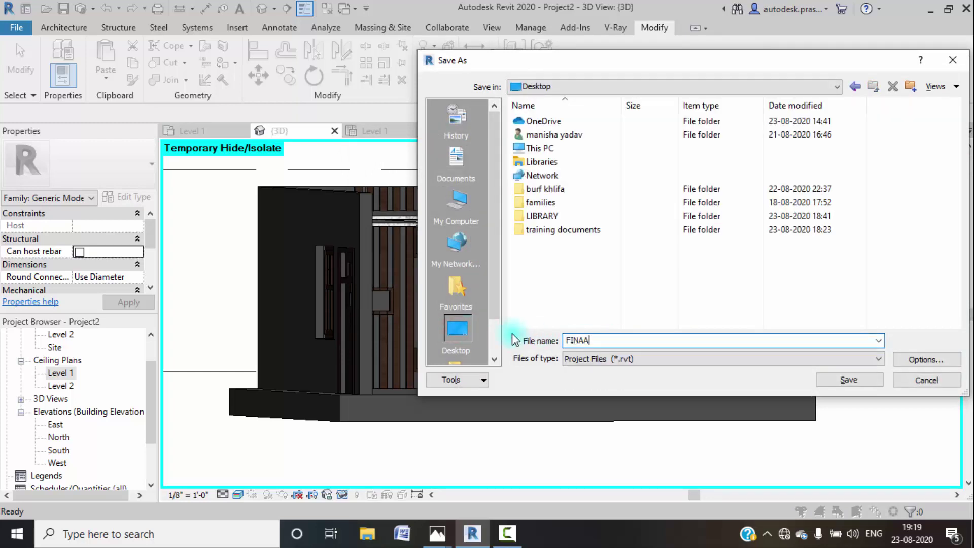
key(BackSpace)
text(L PROJECT)
click(848, 381)
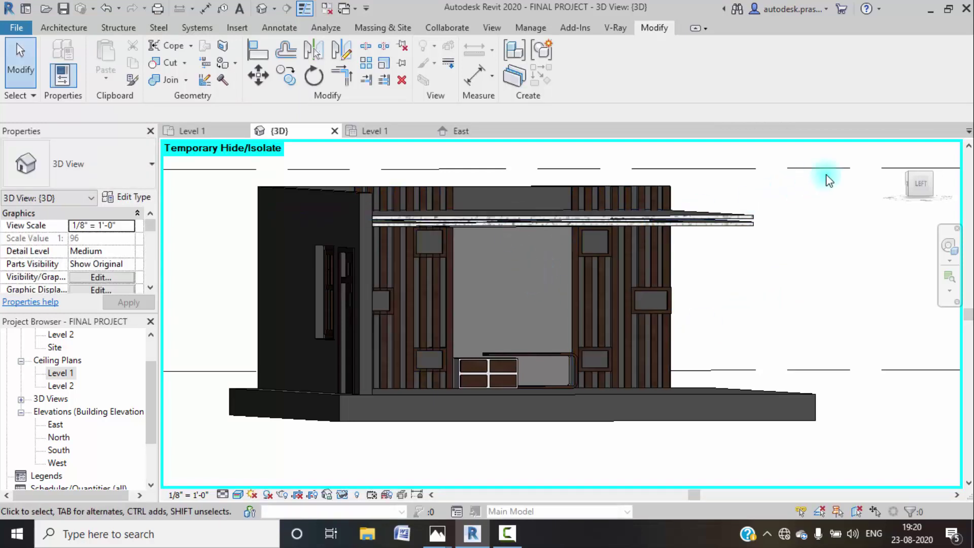
- Edit the TV unit's in-place model from the left view and create a new material for its back panel
click(923, 183)
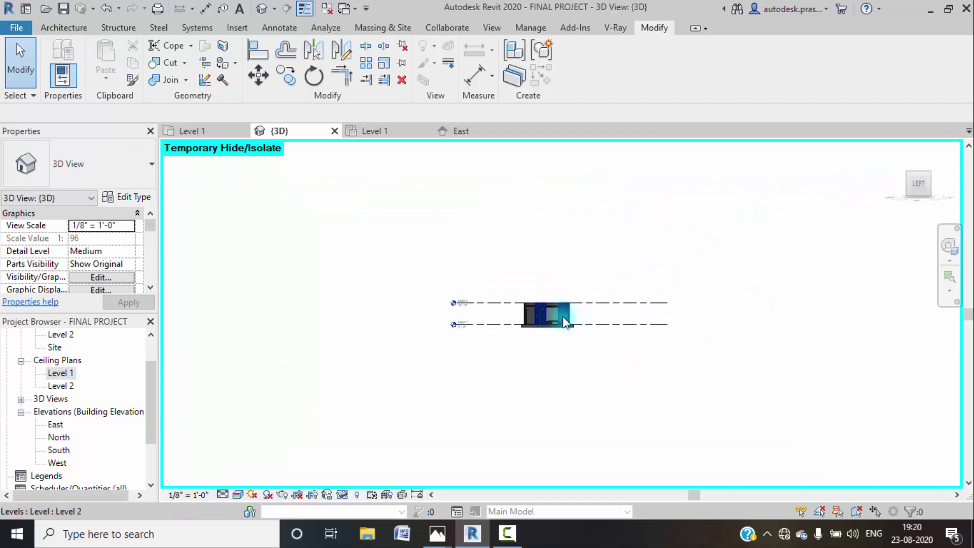
scroll(533, 304, up, 6)
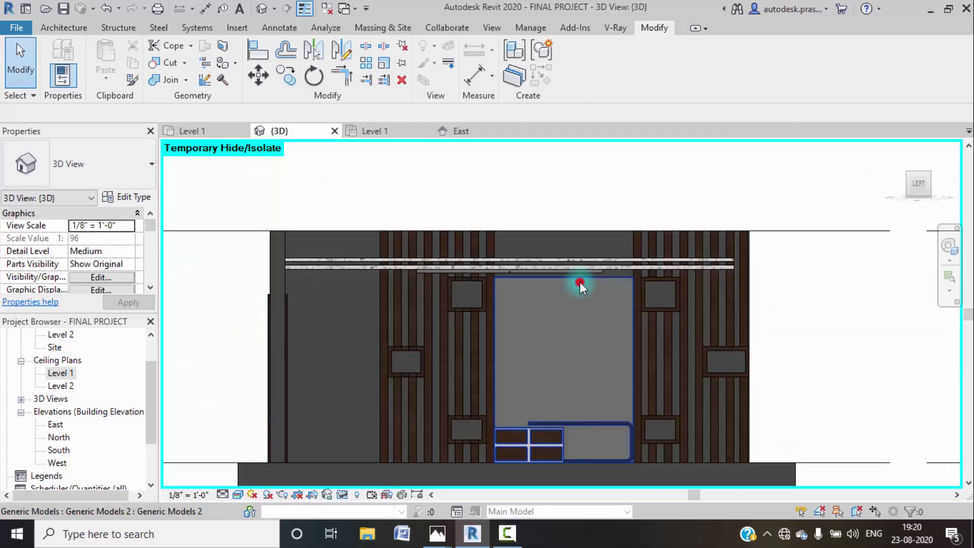
click(580, 285)
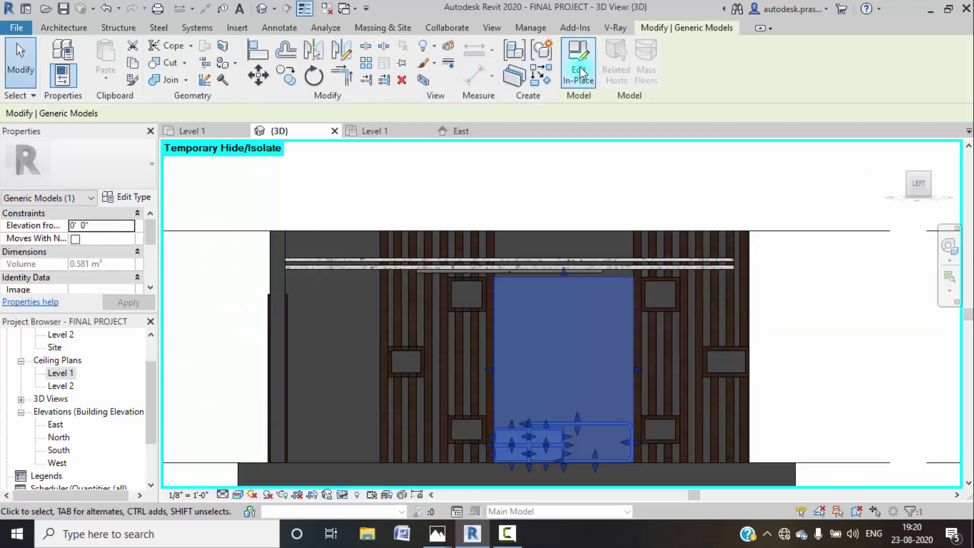
click(539, 285)
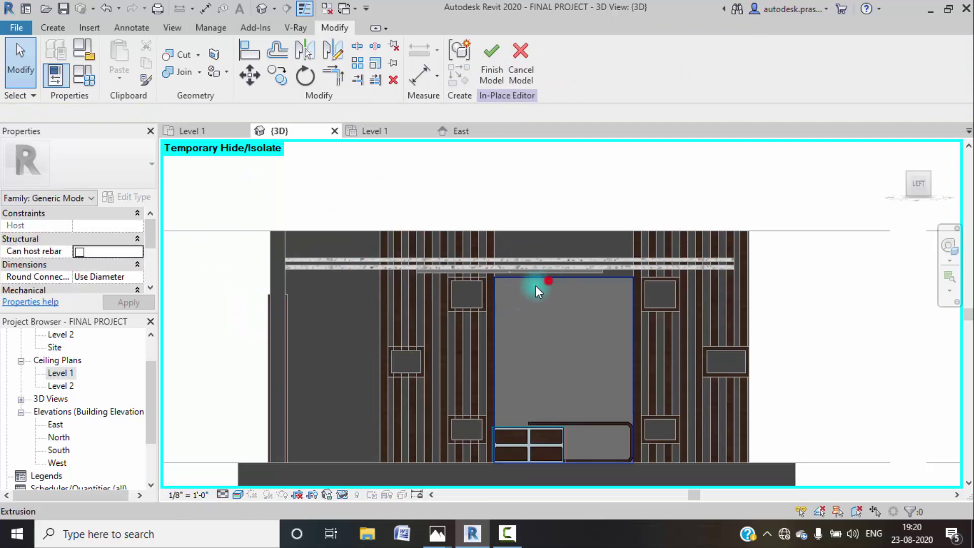
click(136, 227)
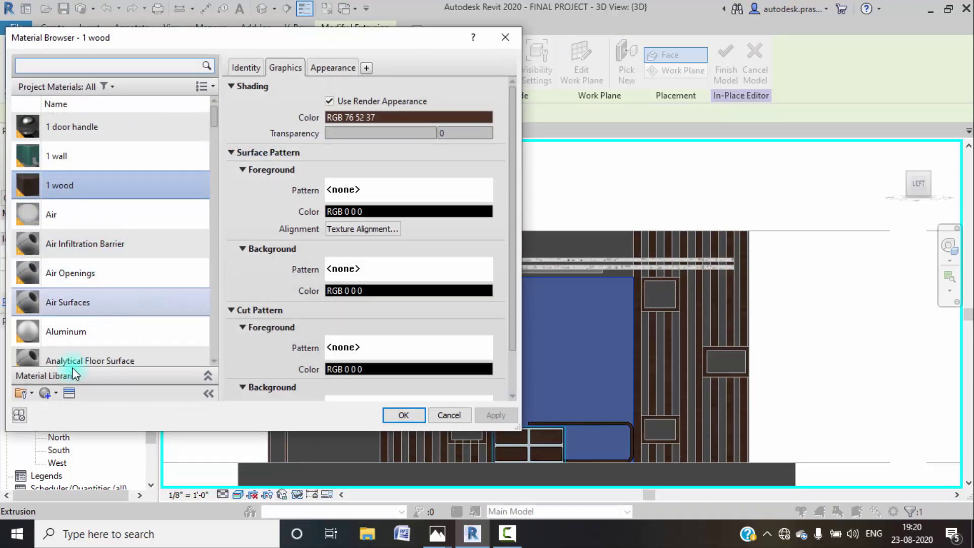
scroll(75, 230, down, 5)
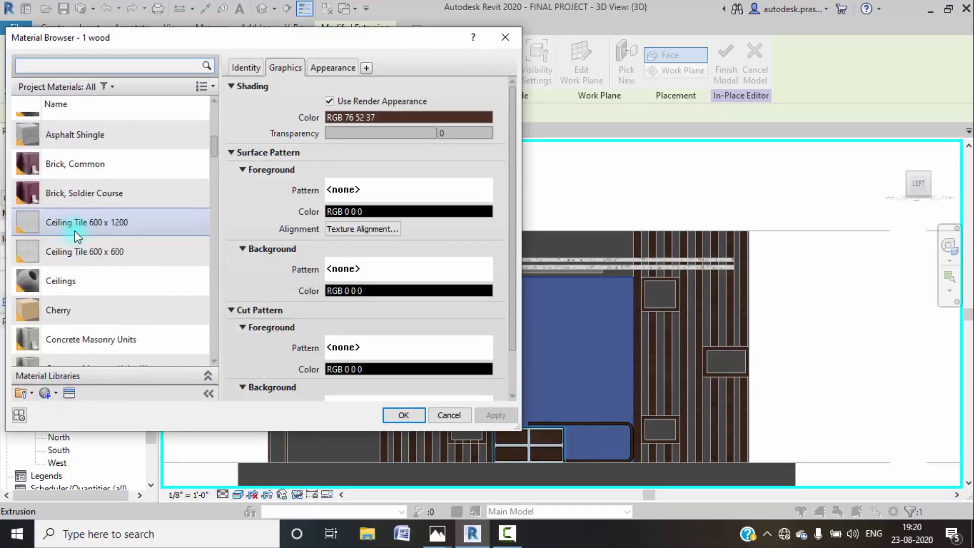
click(54, 396)
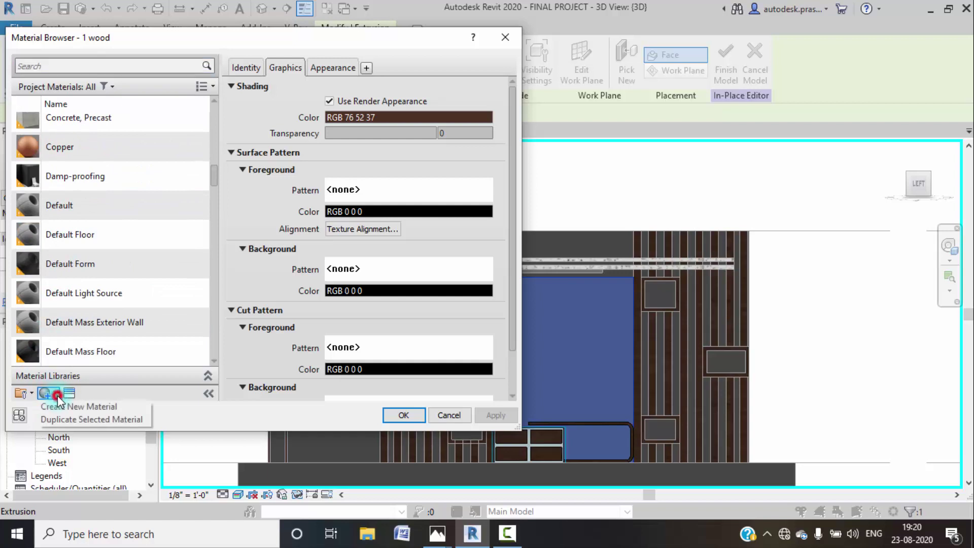
click(63, 403)
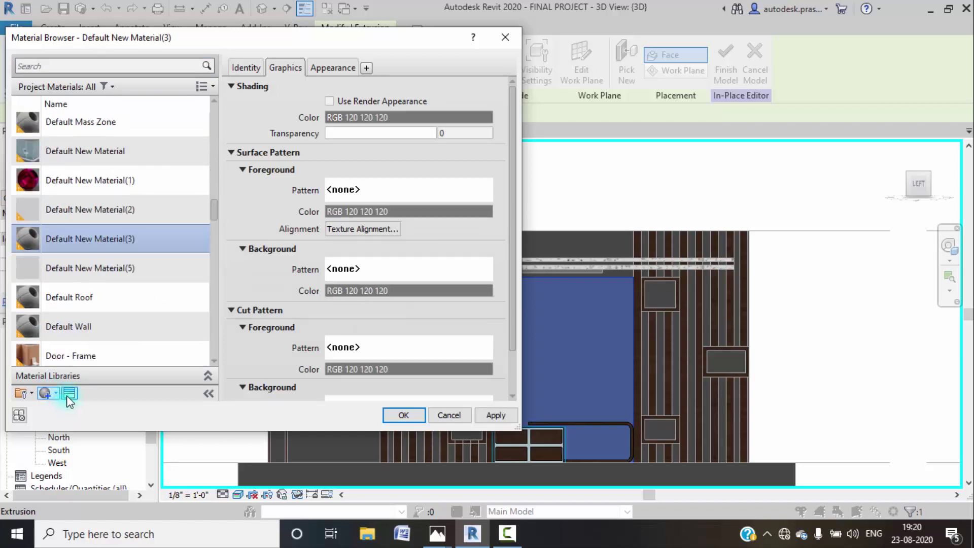
- Browse the appearance library in the Asset Browser for a stone finish for the new back panel material
click(67, 396)
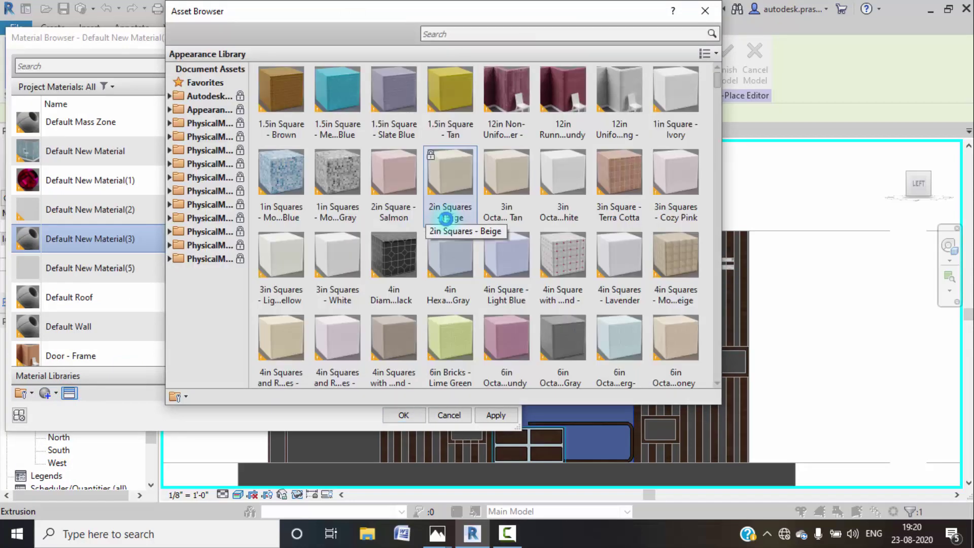
click(445, 219)
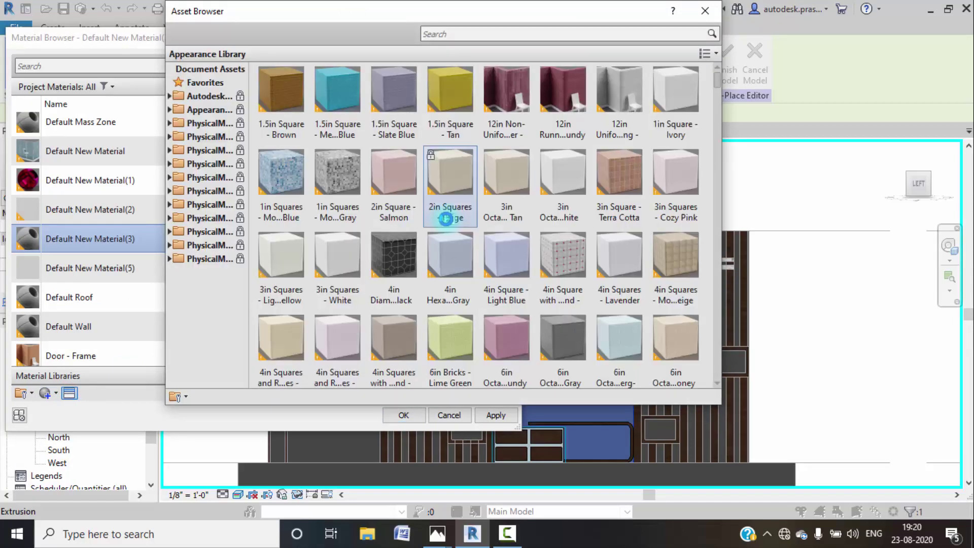
scroll(534, 251, down, 3)
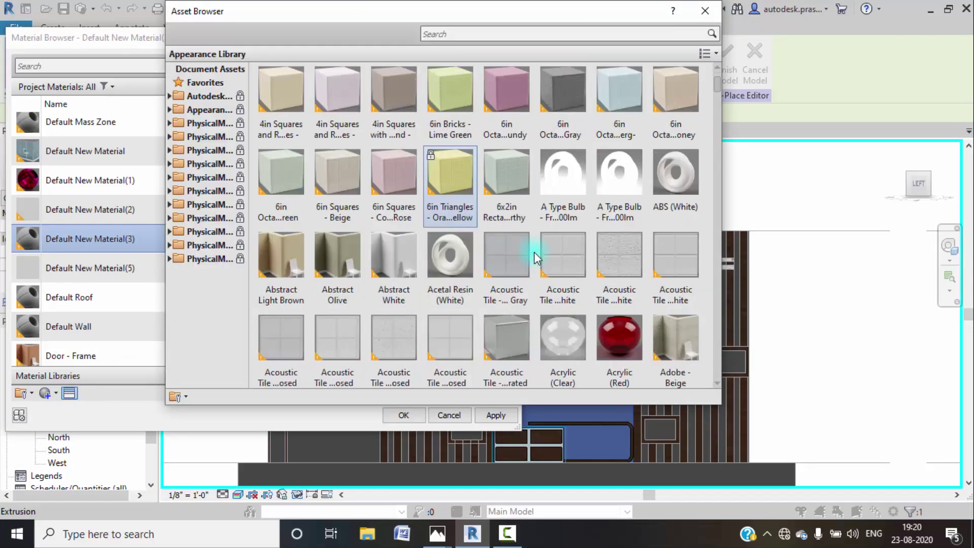
scroll(534, 252, down, 3)
scroll(534, 252, down, 7)
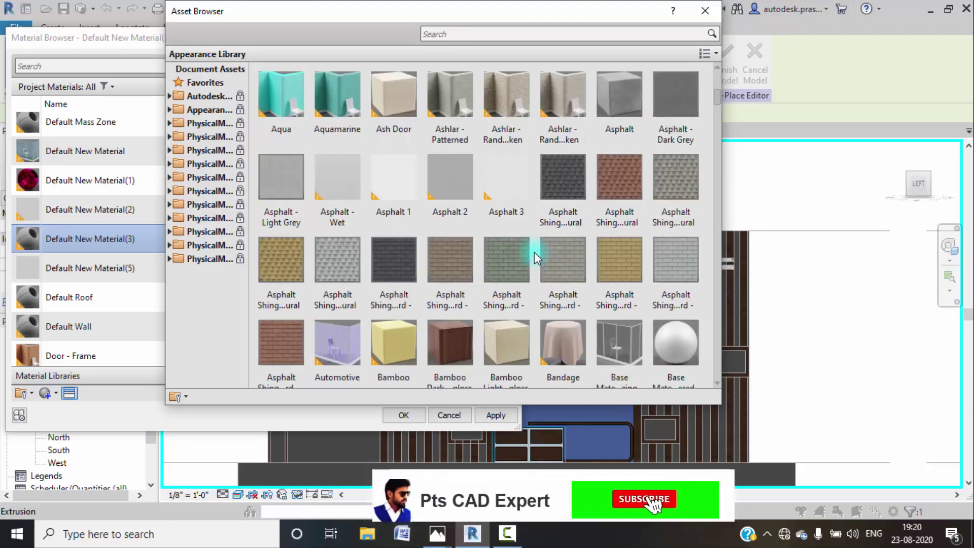
scroll(534, 251, down, 4)
scroll(534, 252, down, 7)
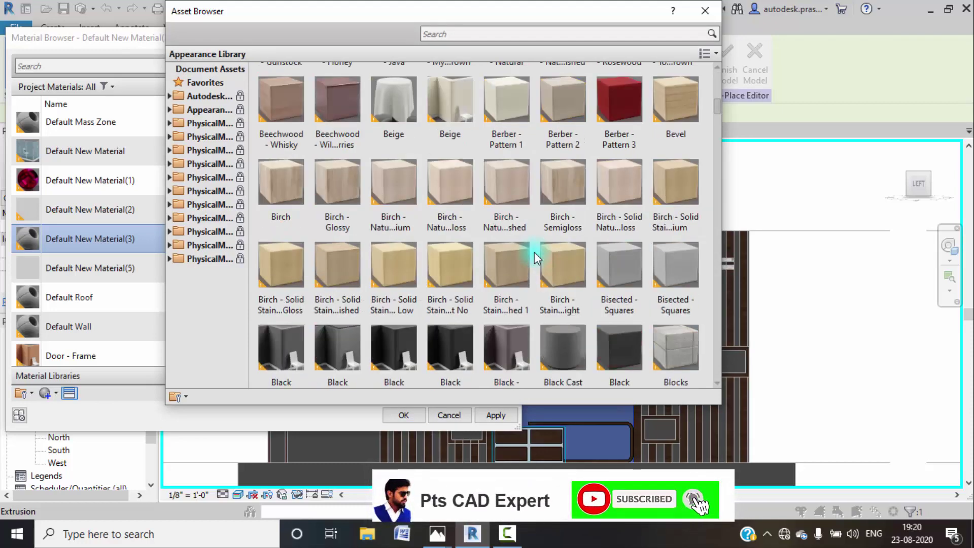
scroll(534, 252, down, 3)
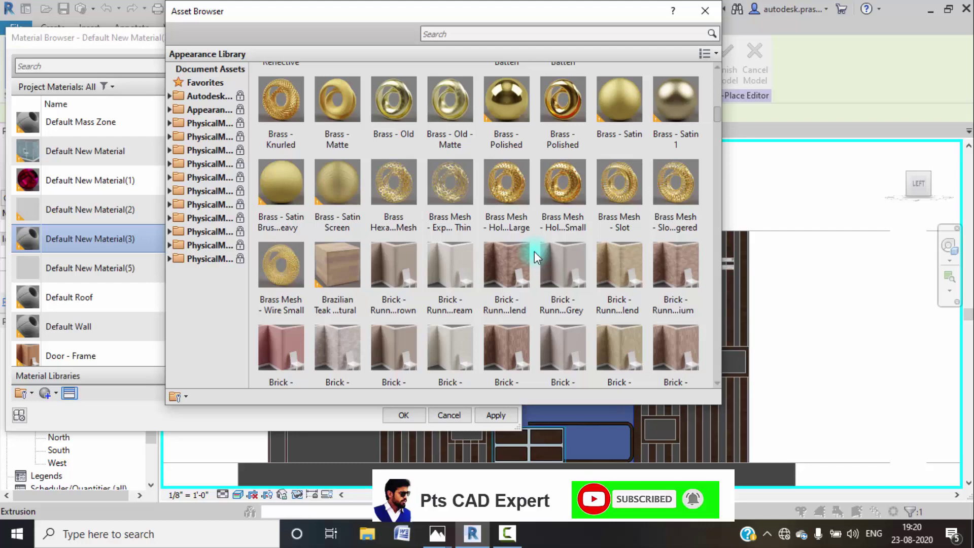
scroll(534, 251, down, 4)
scroll(534, 252, down, 3)
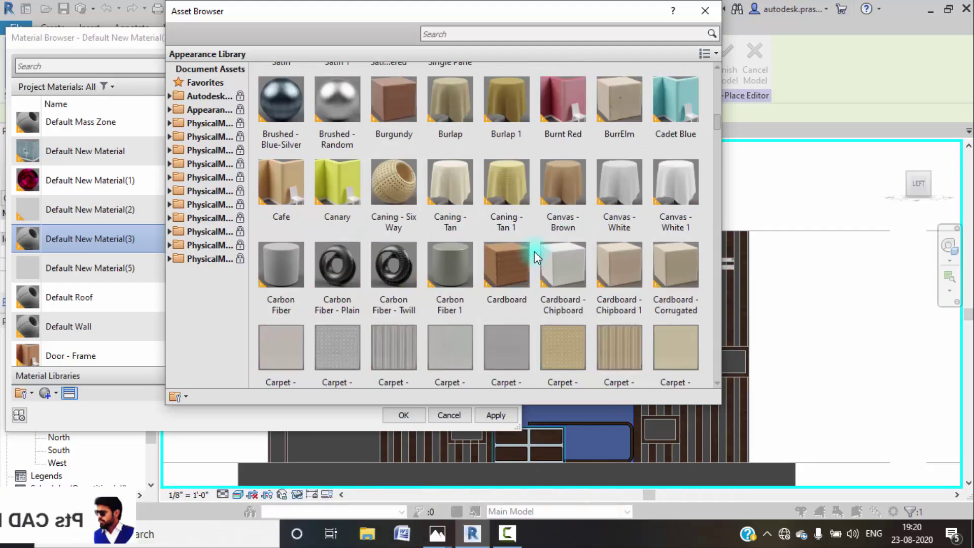
scroll(534, 251, down, 3)
scroll(534, 251, down, 3)
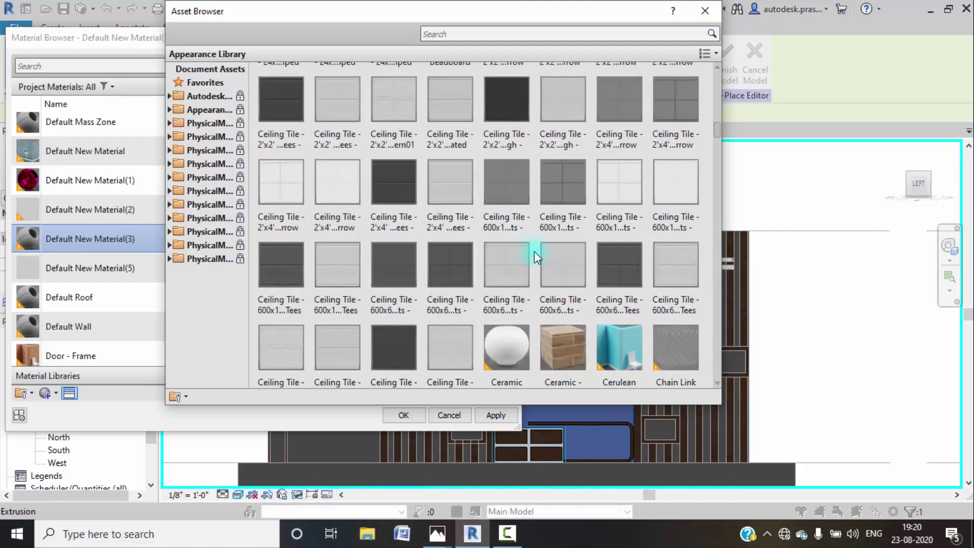
scroll(534, 251, down, 3)
scroll(534, 251, down, 3)
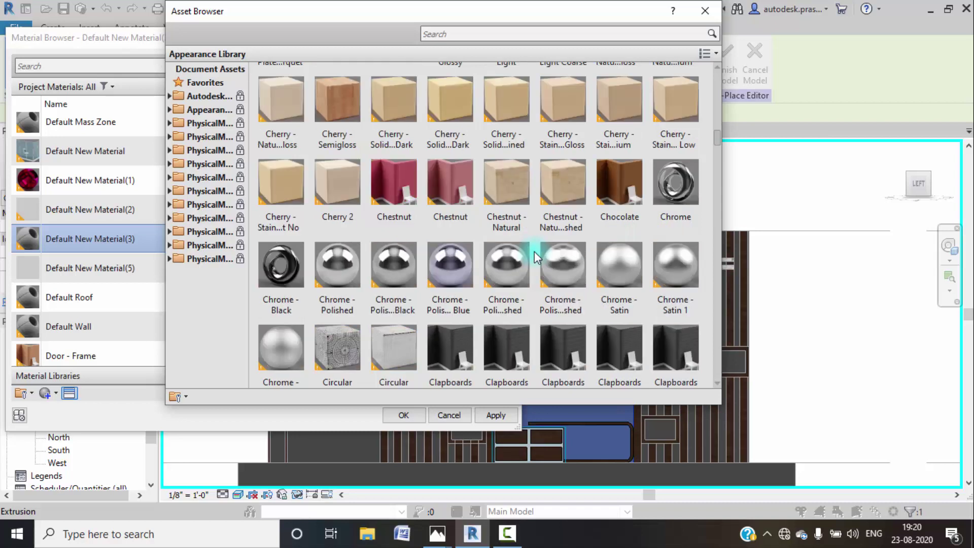
click(509, 533)
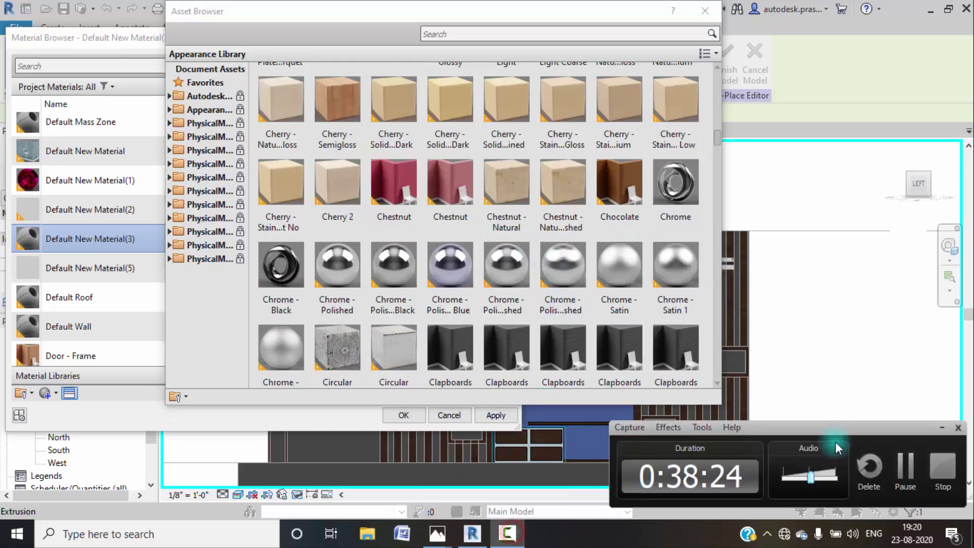
click(908, 464)
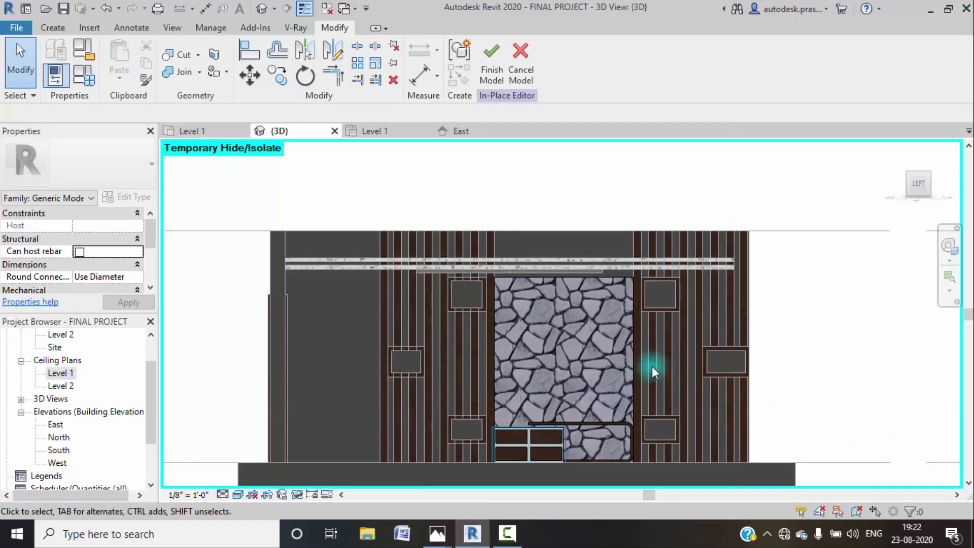
- Finish the in-place TV unit model with its stone back panel
shift+middle_drag(652, 365, 612, 375)
click(491, 77)
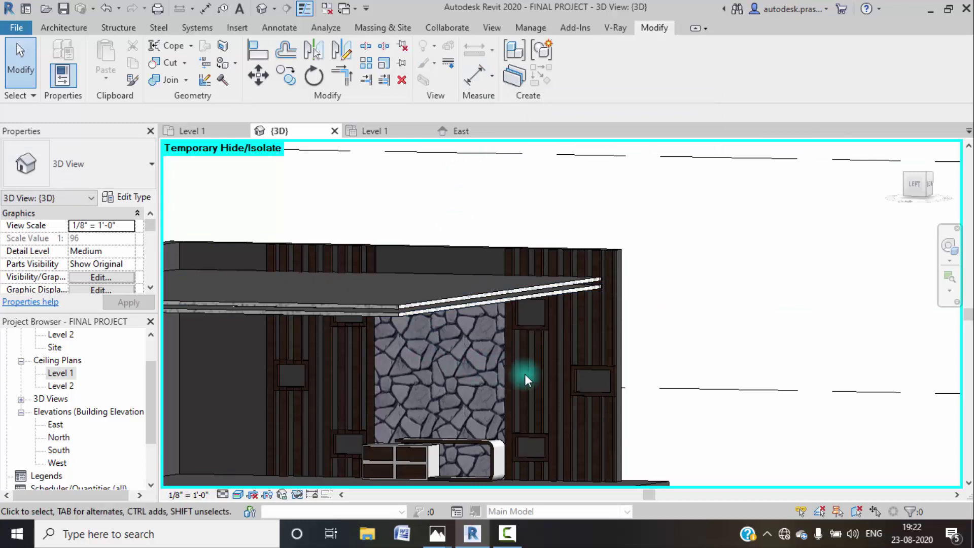
- Open the material choice for the Finish 2 layer in the upper compound ceiling's type structure
scroll(487, 370, down, 3)
shift+middle_drag(462, 376, 574, 328)
scroll(494, 233, up, 5)
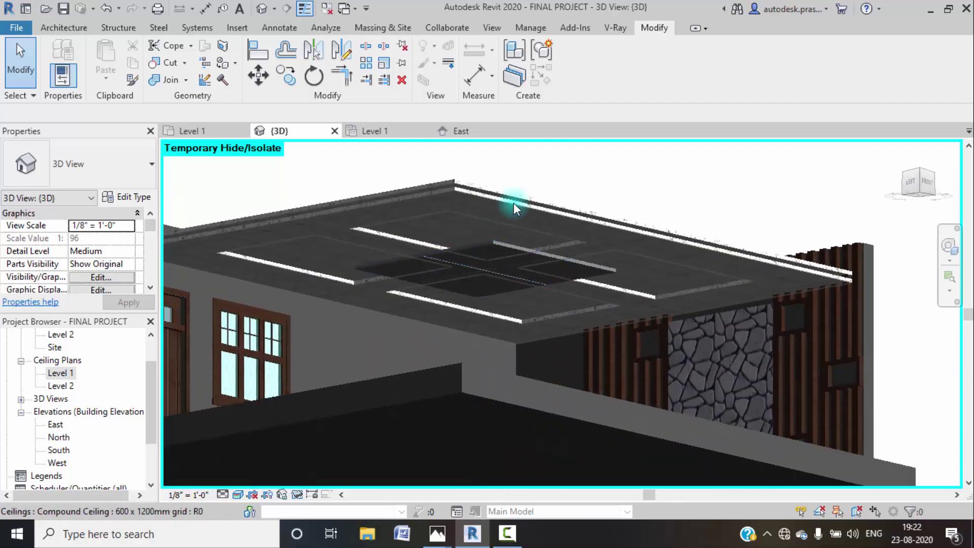
scroll(522, 198, up, 2)
click(520, 197)
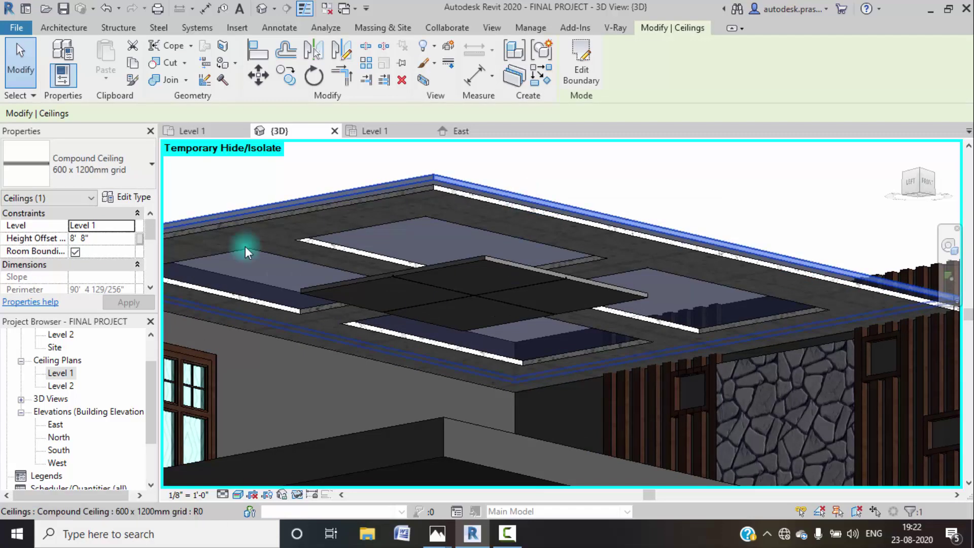
click(135, 197)
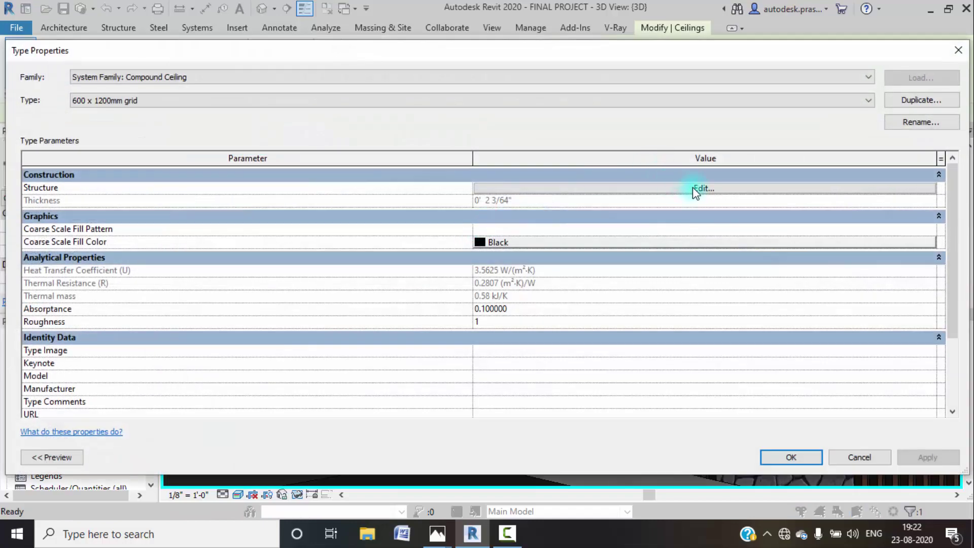
click(695, 190)
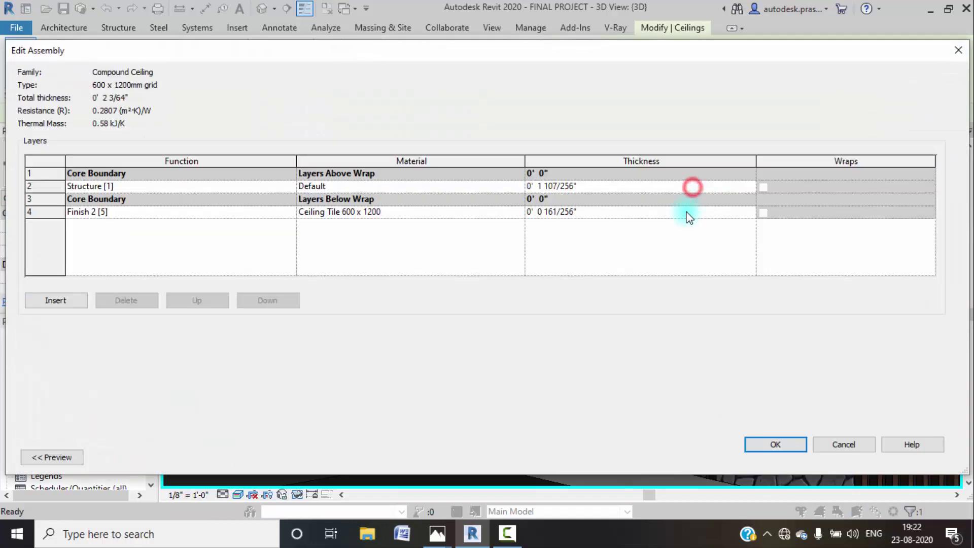
click(517, 212)
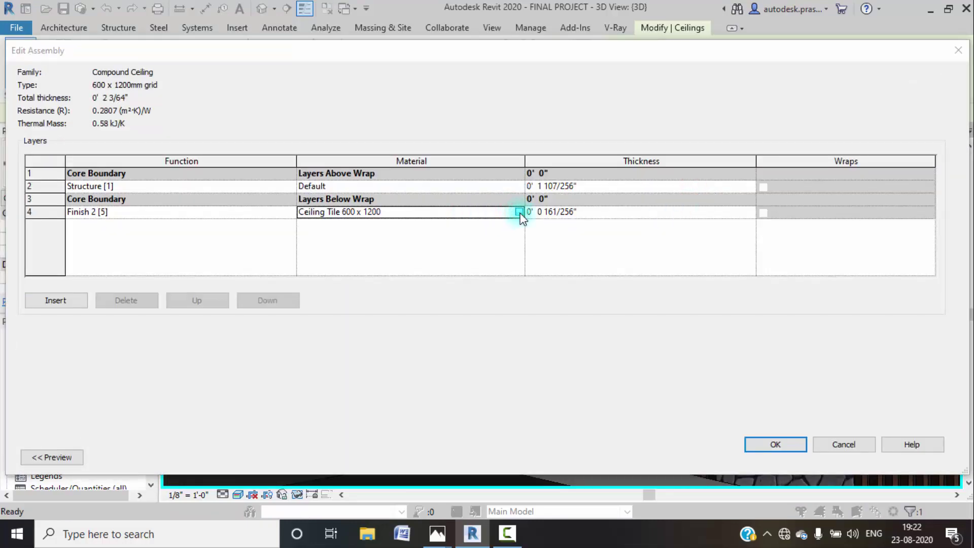
click(518, 212)
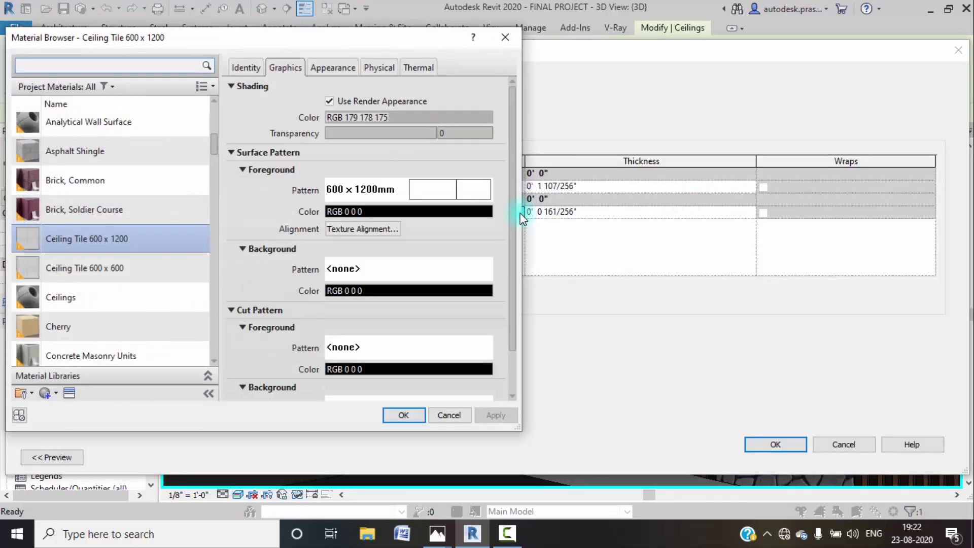
- Create a new material that uses its render appearance for shading and rename it CEILING
click(57, 394)
click(66, 404)
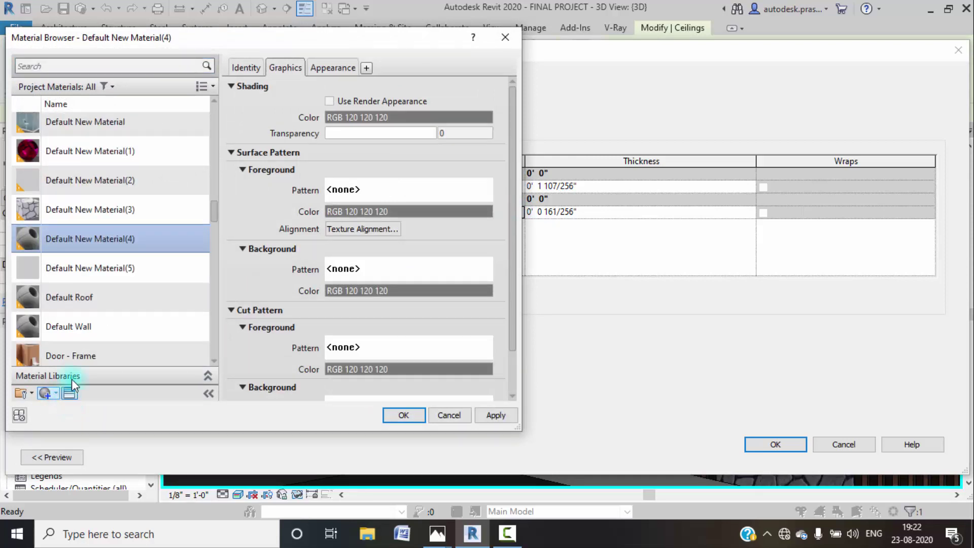
click(329, 101)
click(334, 67)
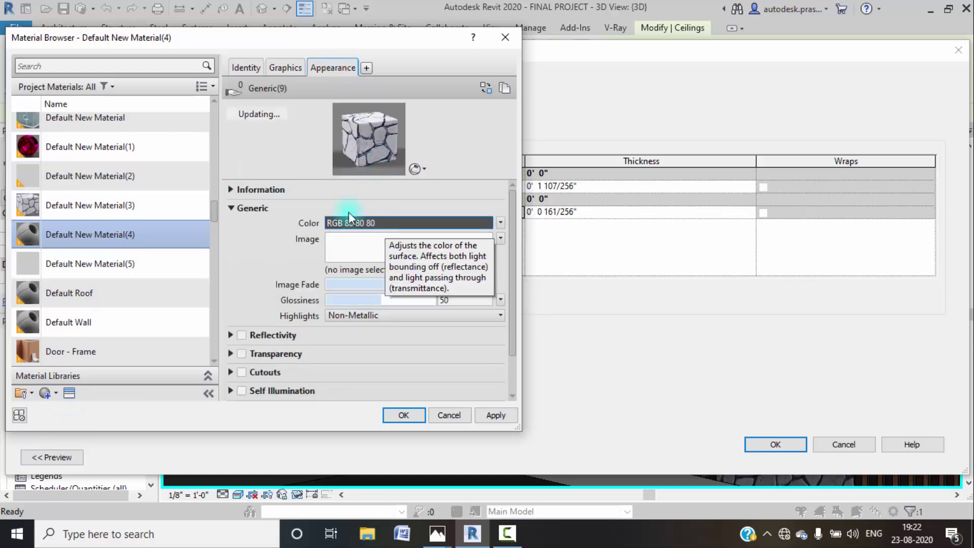
right_click(110, 234)
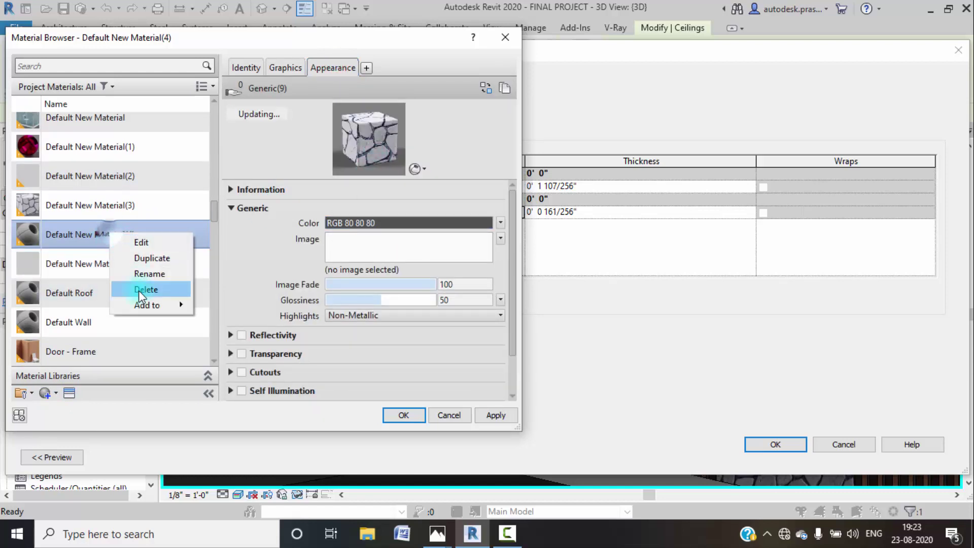
click(147, 274)
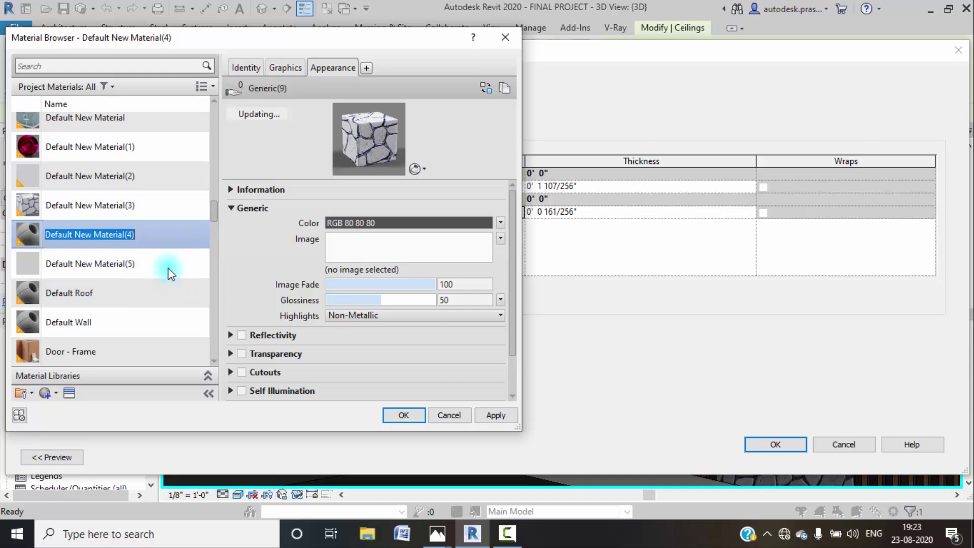
key(BackSpace)
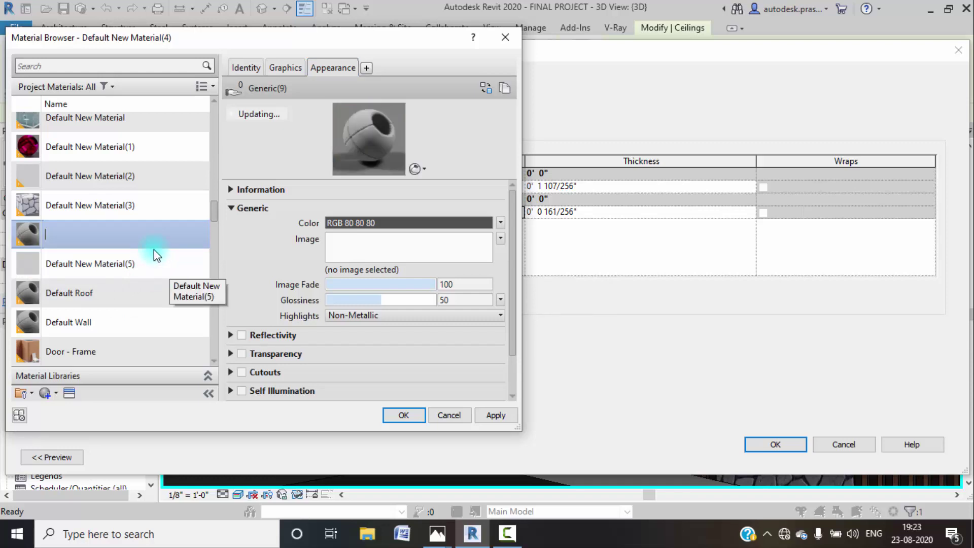
text(CEILING)
double_click(93, 235)
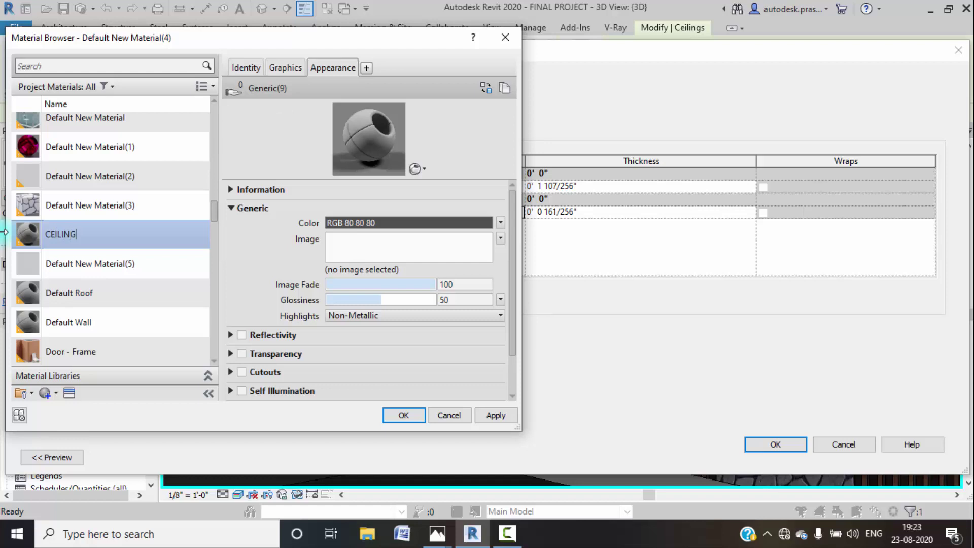
- Set the CEILING material's appearance color to orange RGB 240-120-0 and assign the material to the Finish 2 layer
click(285, 67)
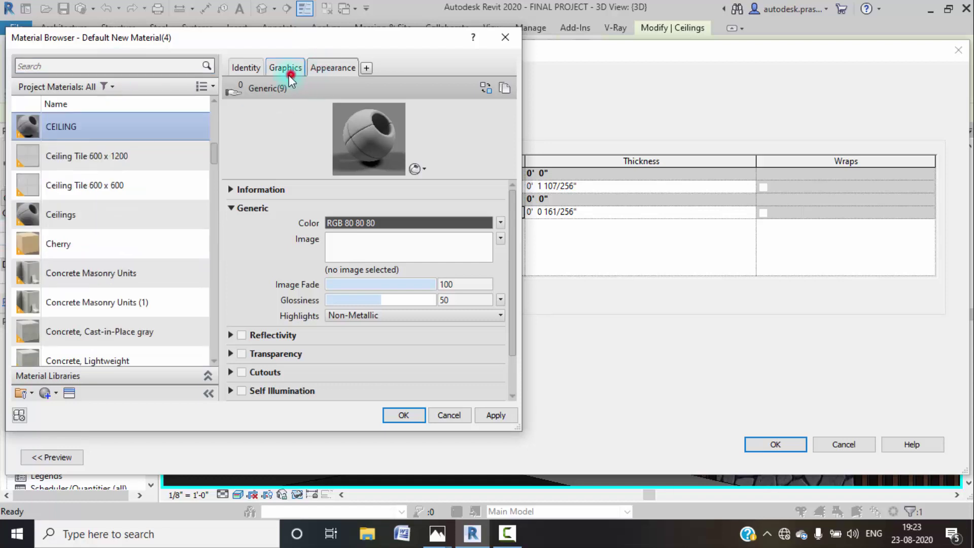
click(335, 67)
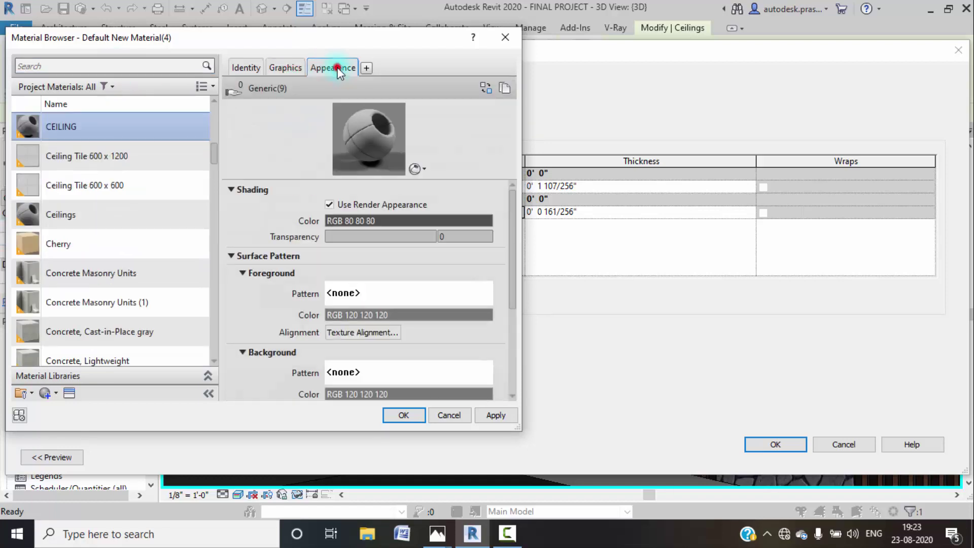
click(393, 220)
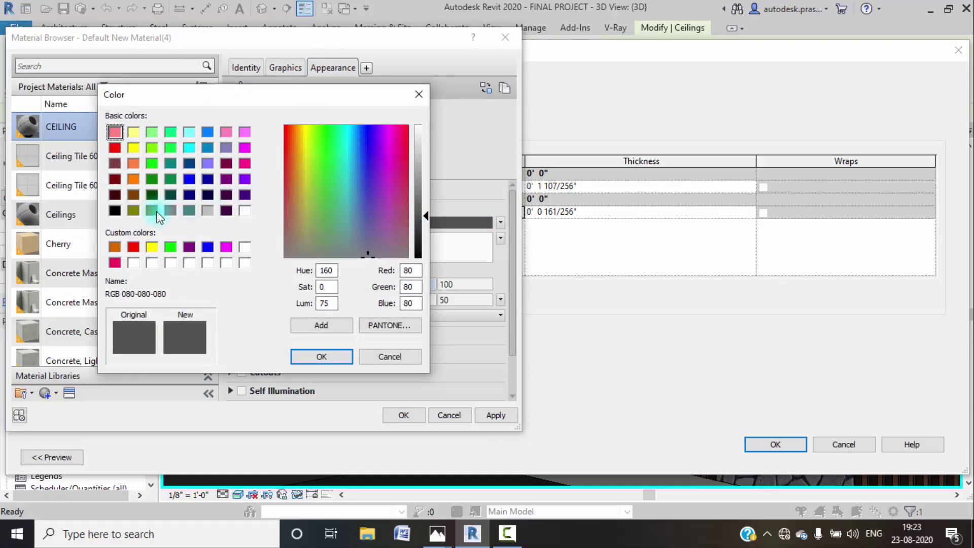
click(133, 179)
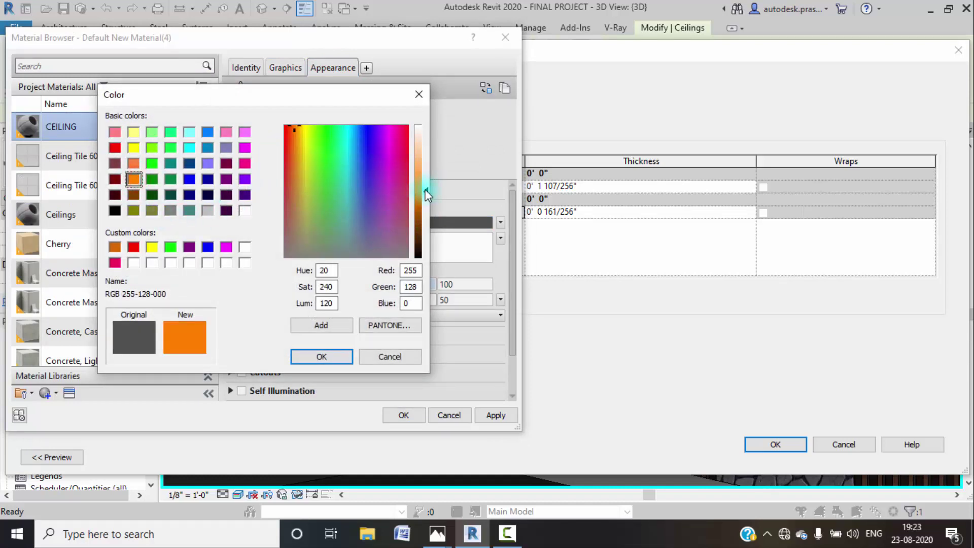
drag(425, 195, 427, 204)
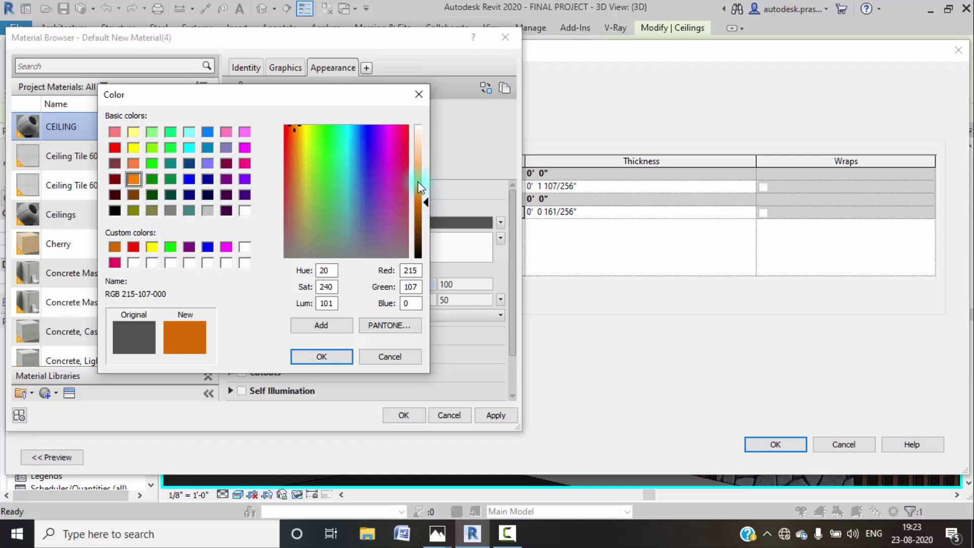
drag(420, 188, 424, 200)
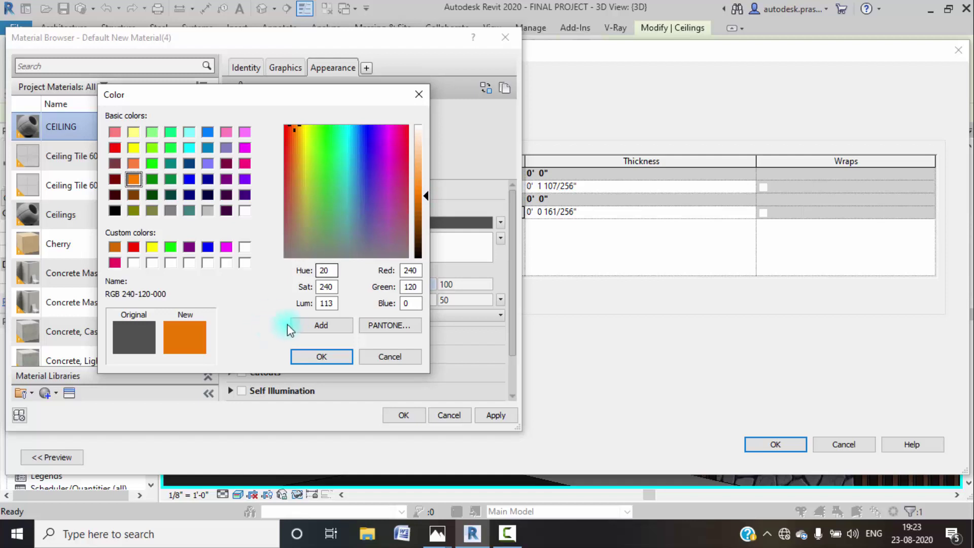
click(301, 324)
click(321, 357)
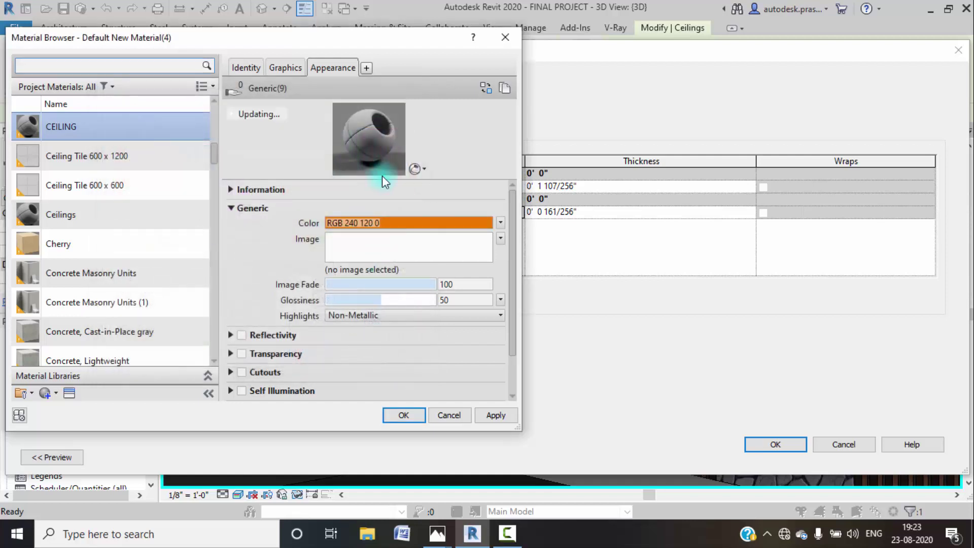
click(285, 70)
click(335, 67)
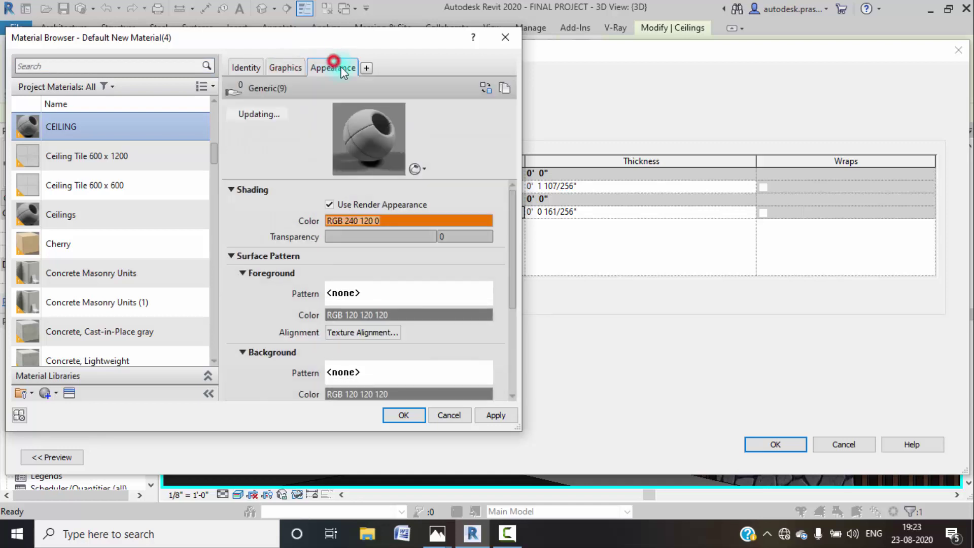
click(403, 415)
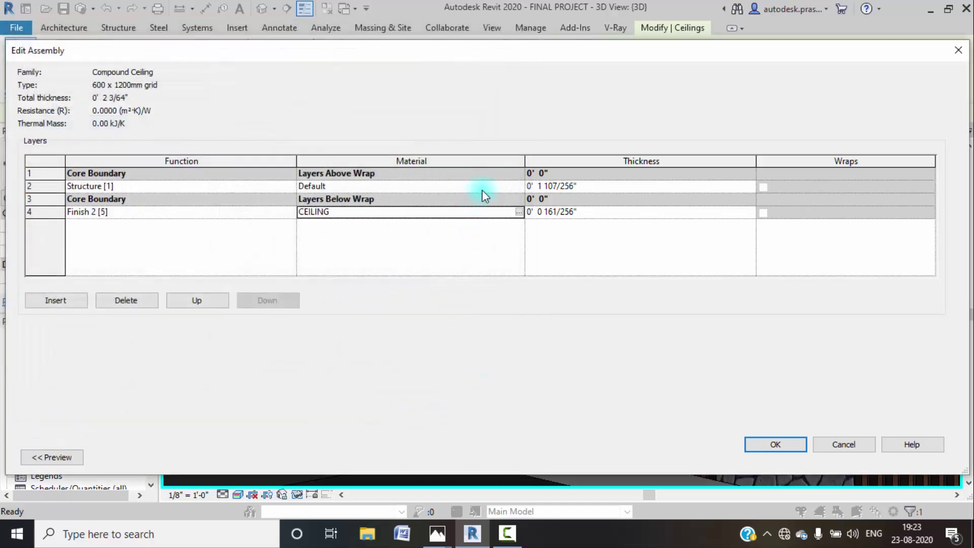
- Assign the CEILING material to the ceiling type's Structure layer and apply the type changes
click(505, 187)
click(517, 186)
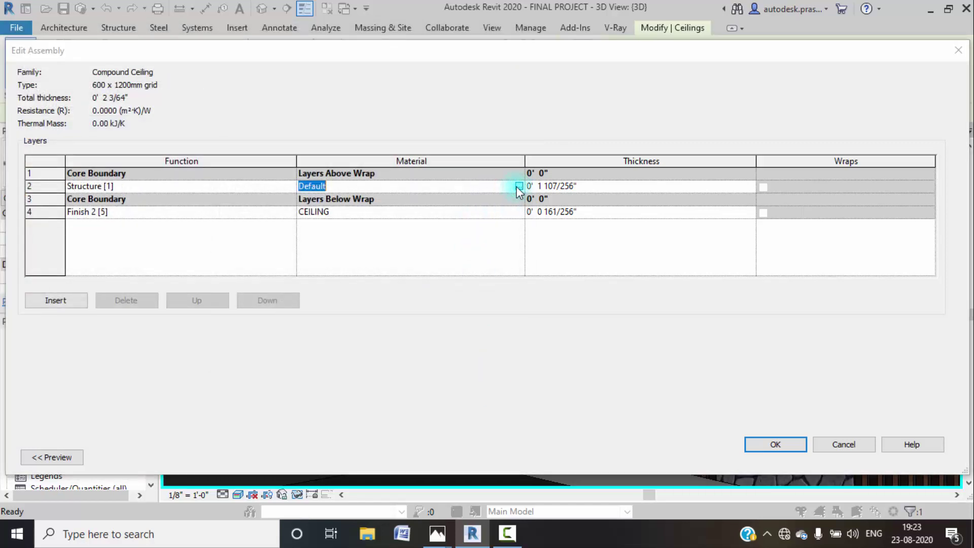
scroll(106, 253, down, 3)
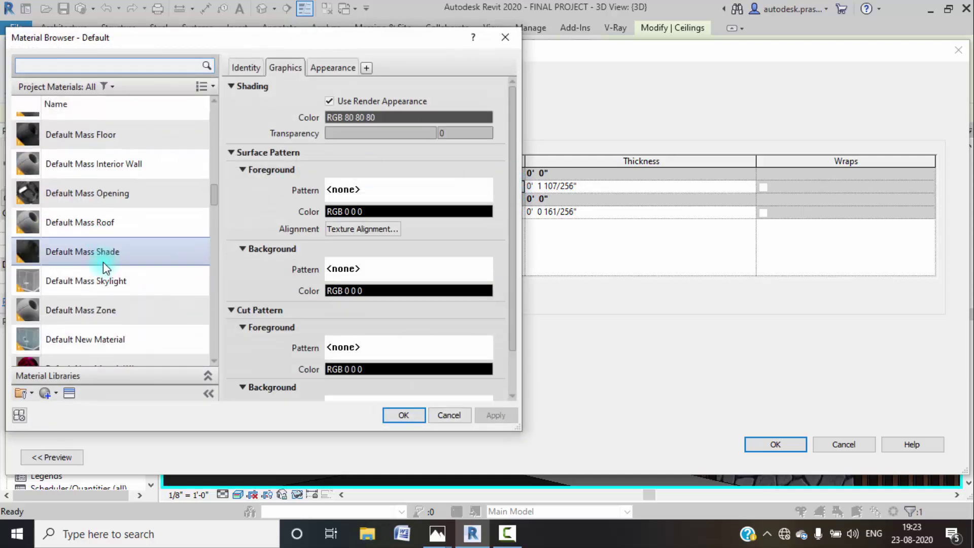
scroll(102, 262, up, 10)
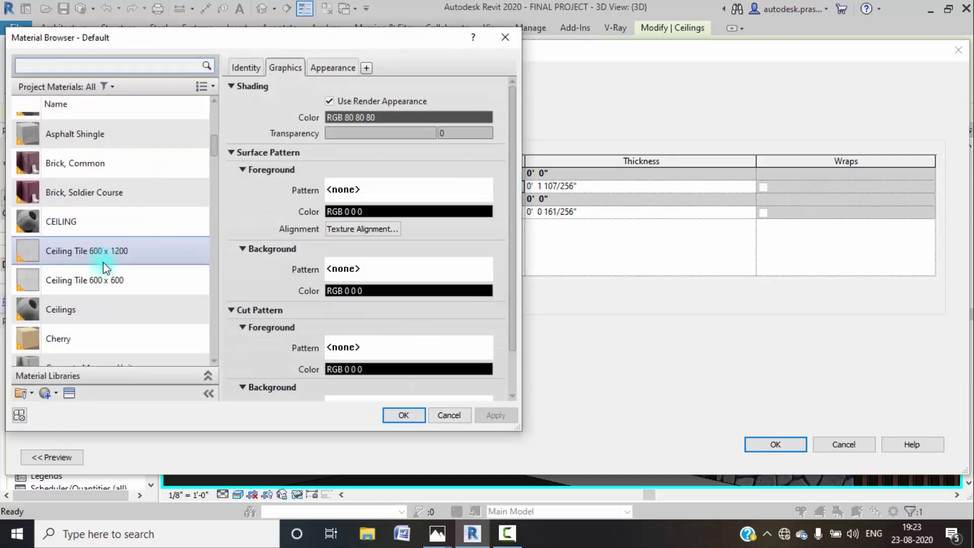
click(105, 228)
click(392, 411)
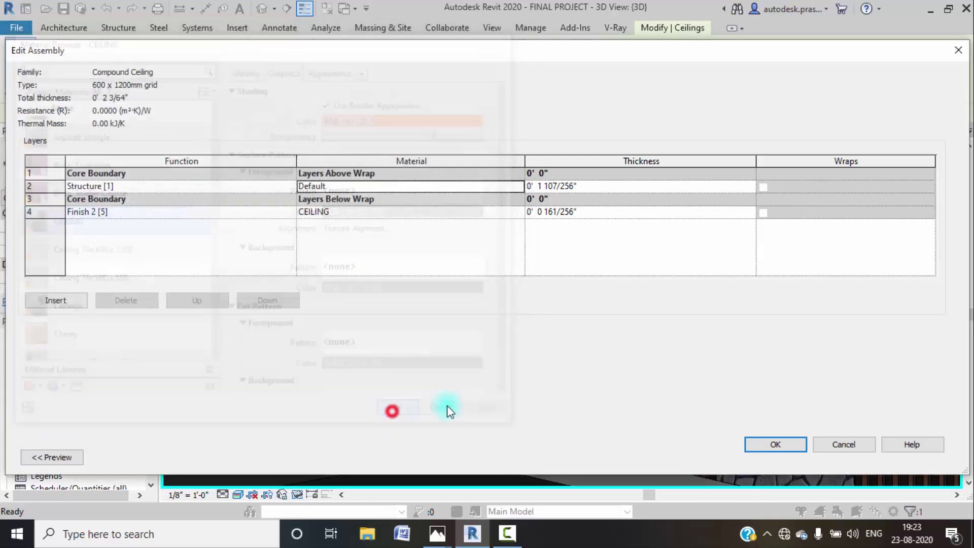
click(777, 437)
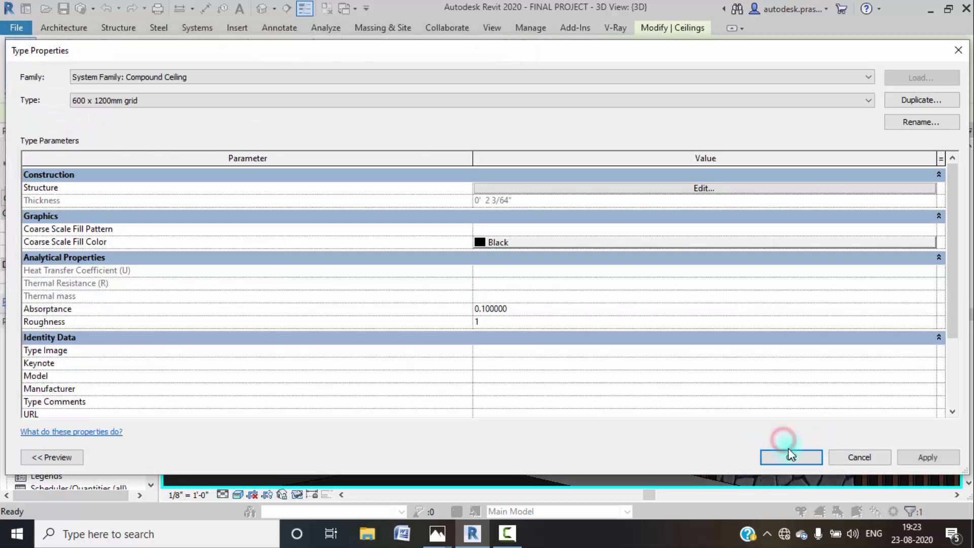
click(792, 456)
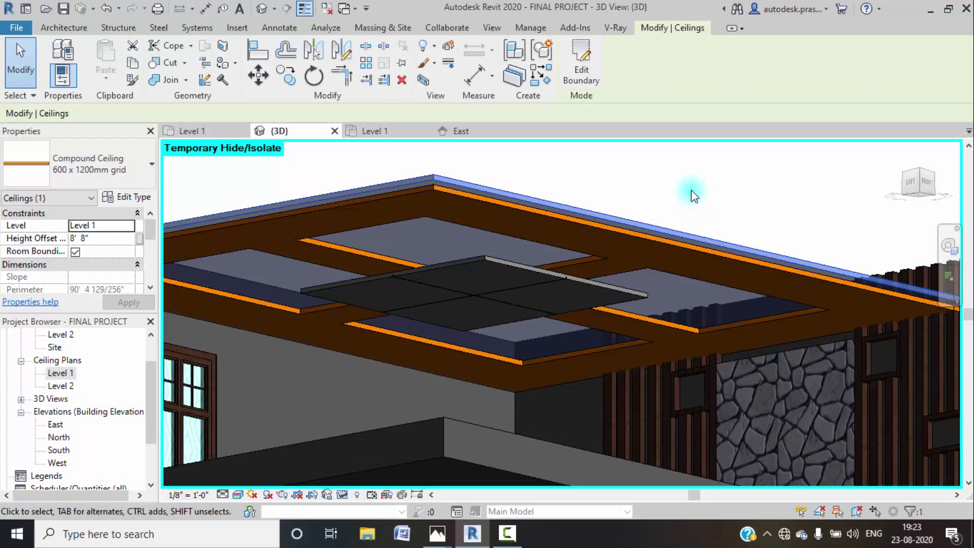
click(586, 161)
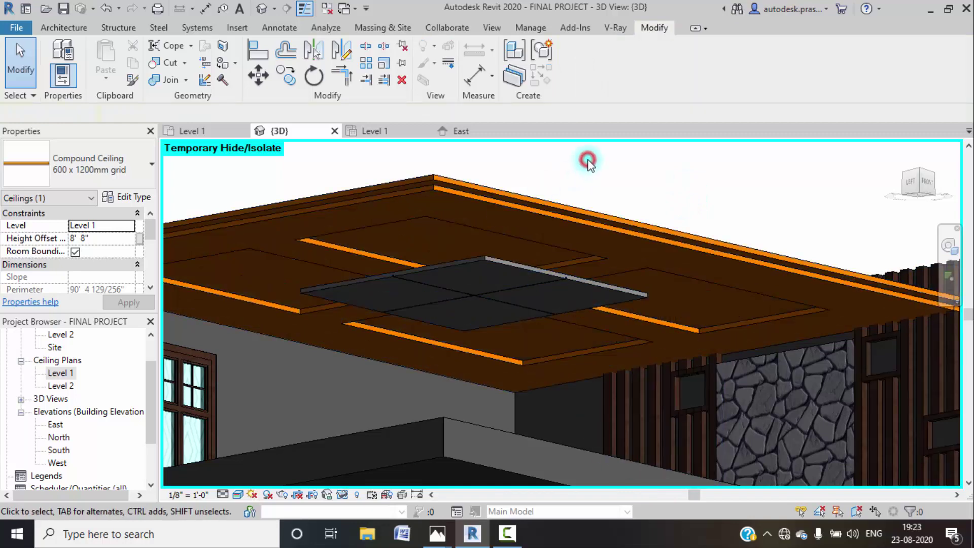
- Duplicate the type of the lower ceiling with the rectangular cut-outs as 600 x 1200mm grid 2
click(482, 201)
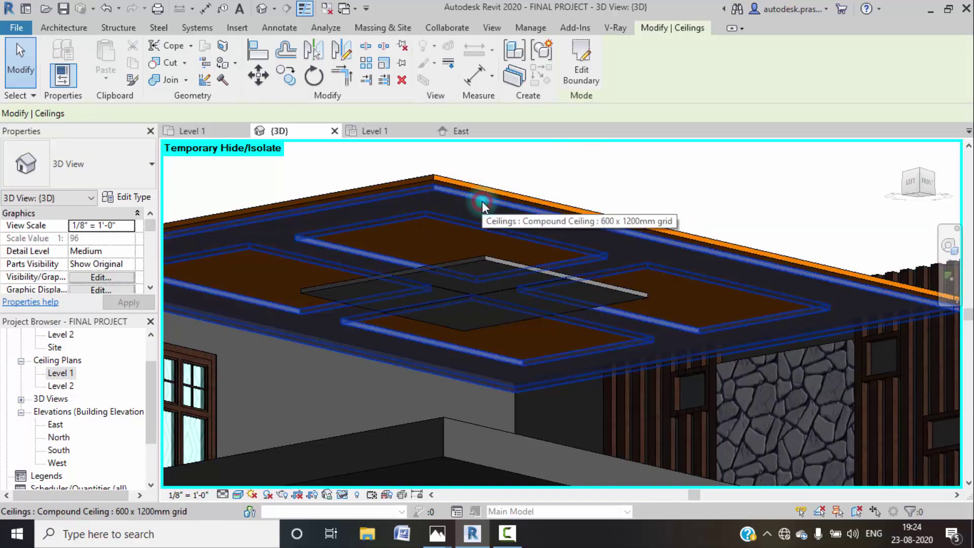
click(133, 198)
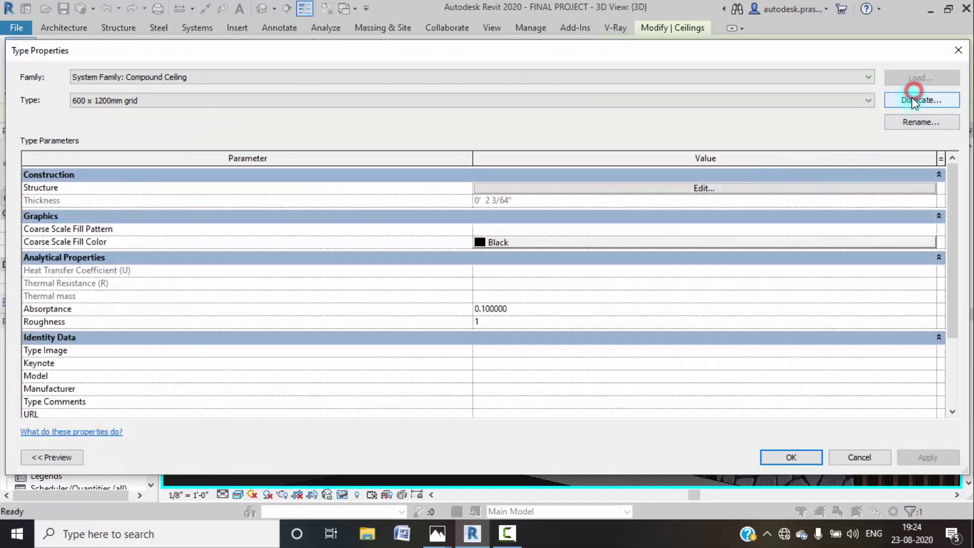
click(913, 101)
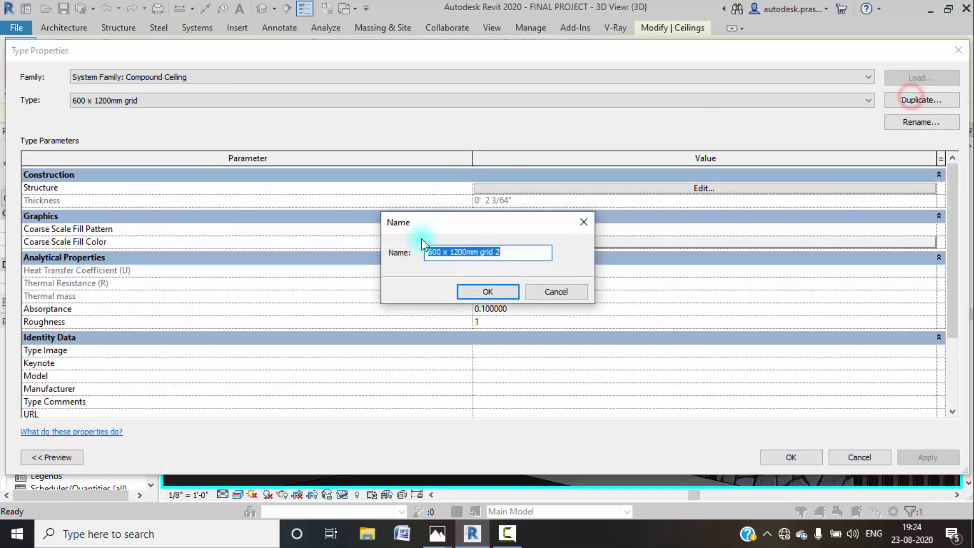
click(488, 292)
- Assign the Plastic - White material to the Finish 2 layer of the 600 x 1200mm grid 2 ceiling type
click(686, 193)
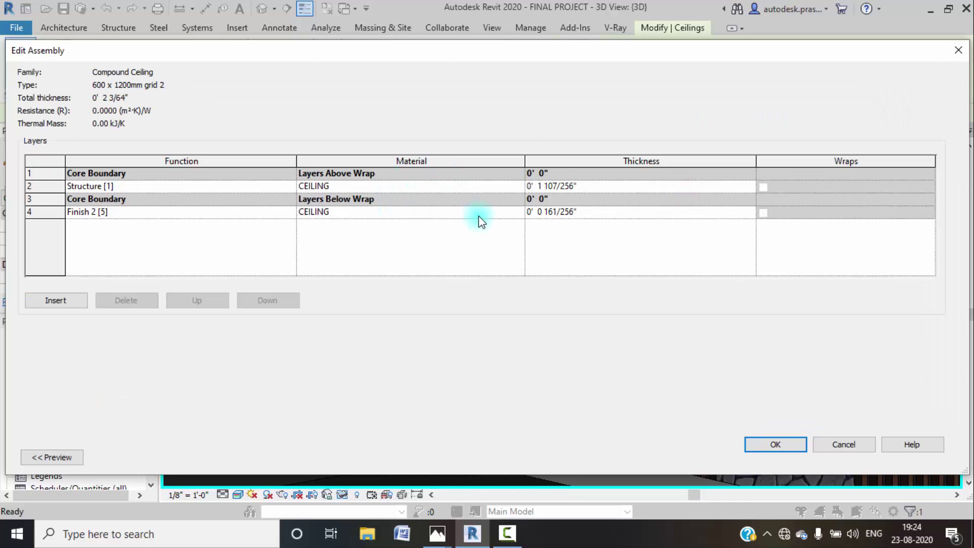
click(515, 212)
click(516, 212)
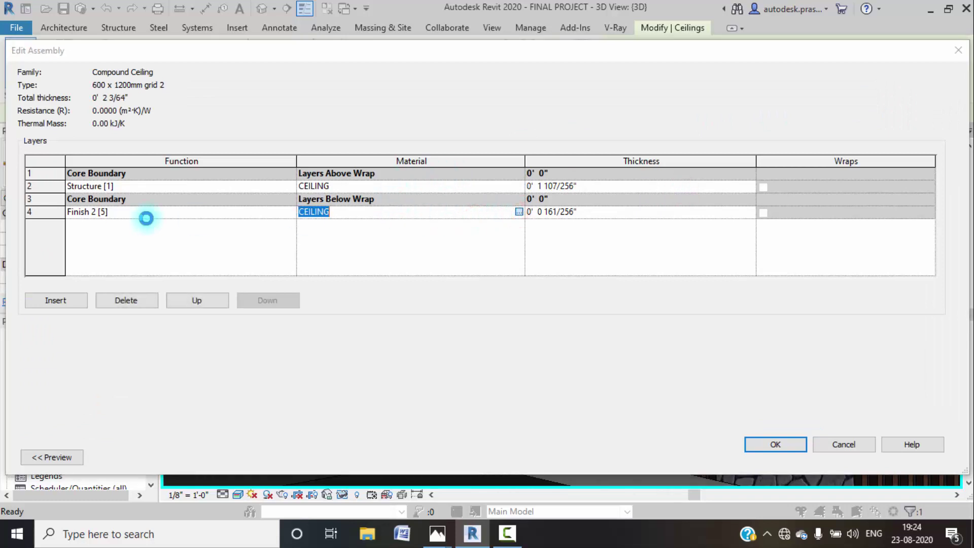
scroll(101, 300, down, 10)
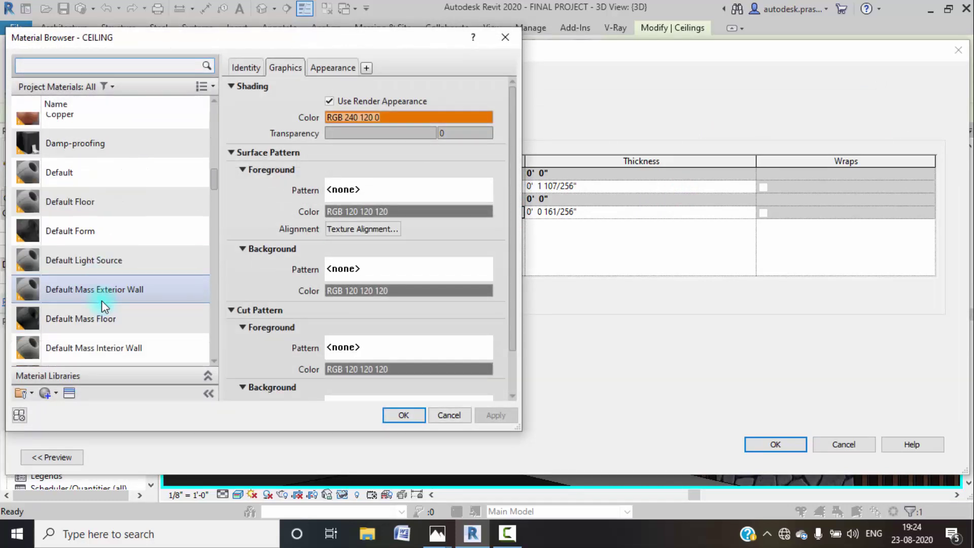
scroll(101, 300, down, 3)
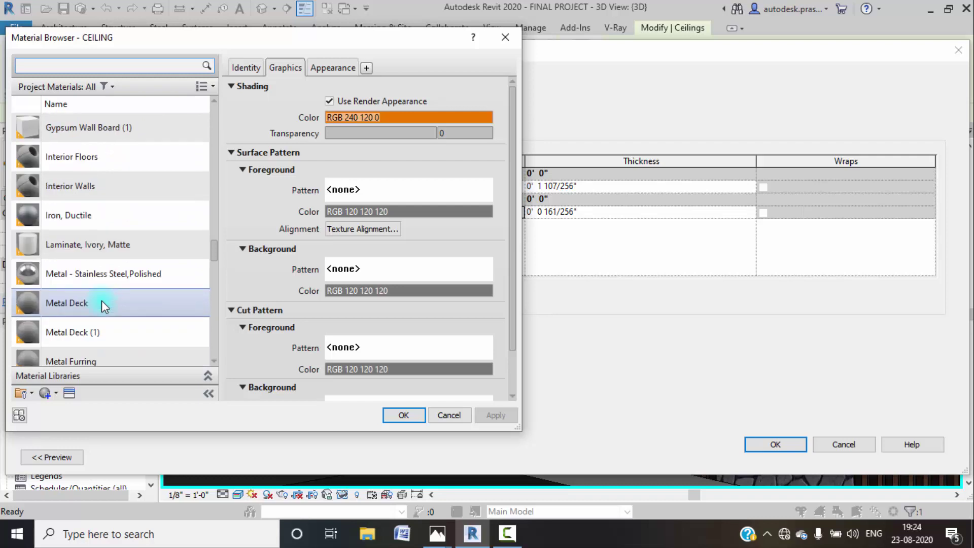
scroll(102, 300, down, 3)
scroll(102, 300, down, 3)
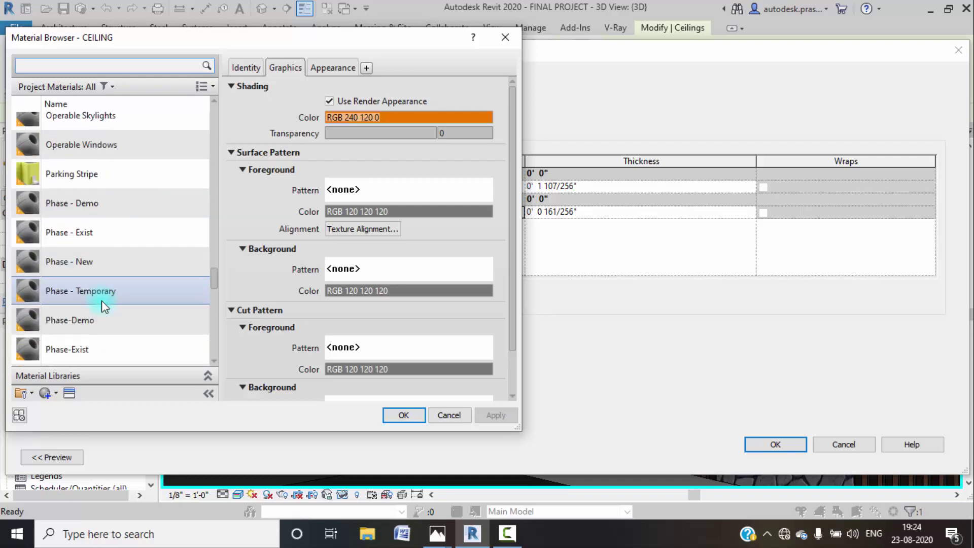
scroll(101, 300, down, 3)
click(102, 301)
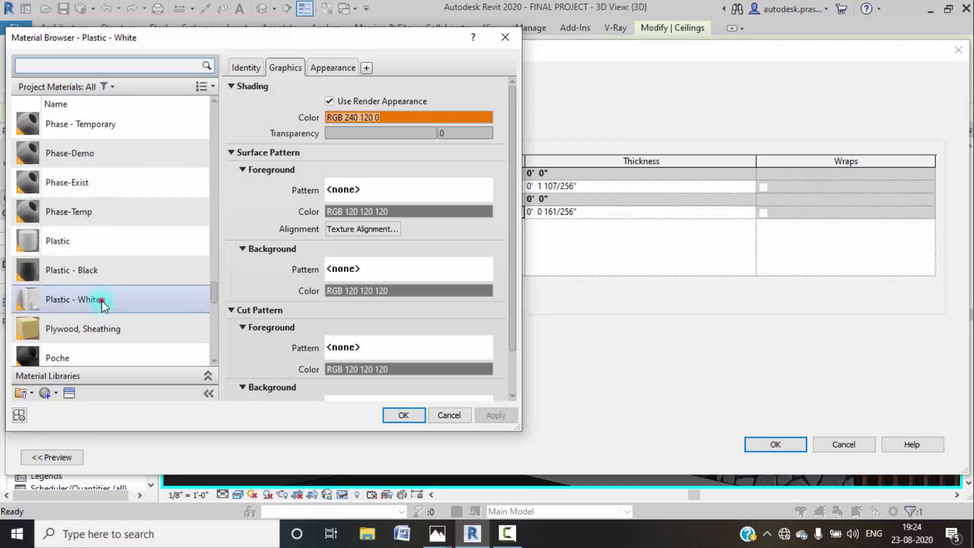
click(403, 414)
- Assign Plastic - White to the ceiling type's Structure layer and apply the type changes
click(513, 189)
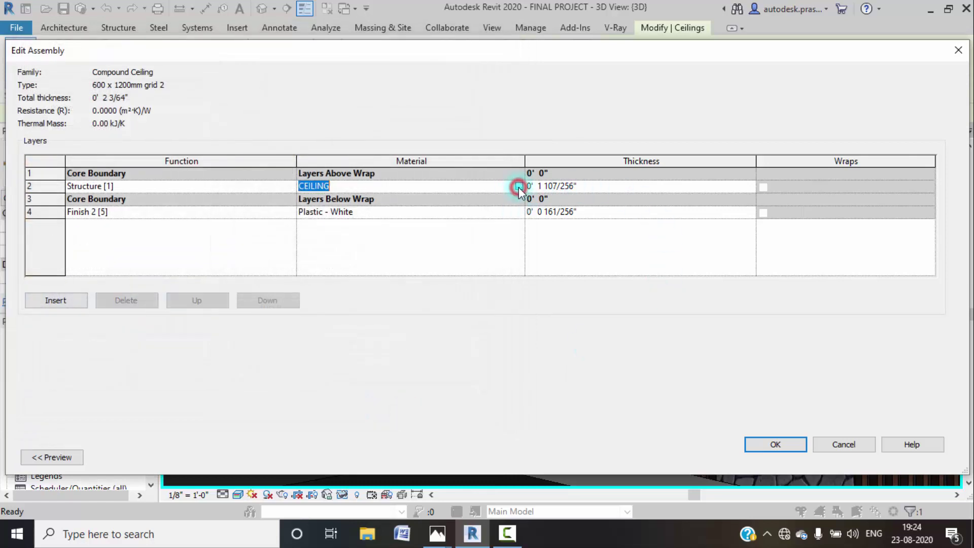
click(518, 186)
scroll(77, 284, down, 10)
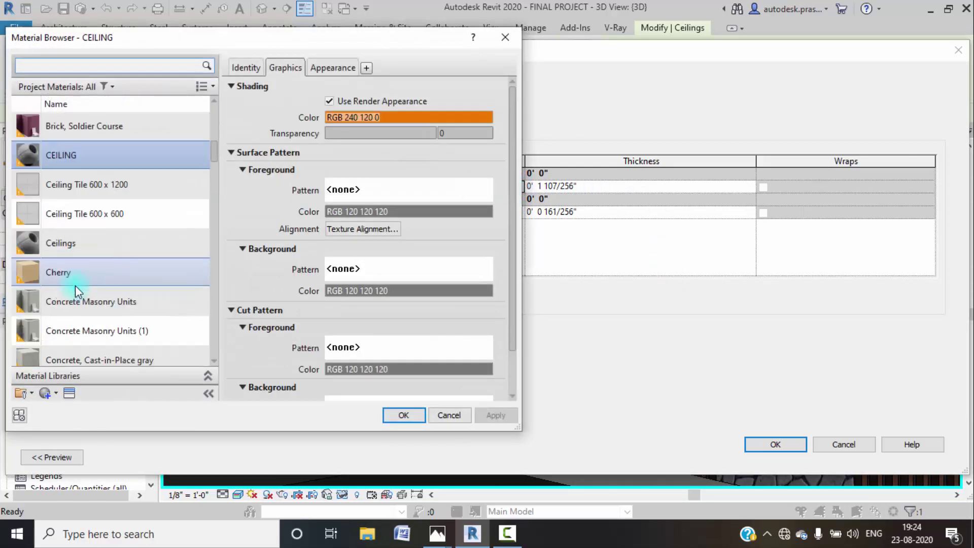
scroll(78, 284, down, 8)
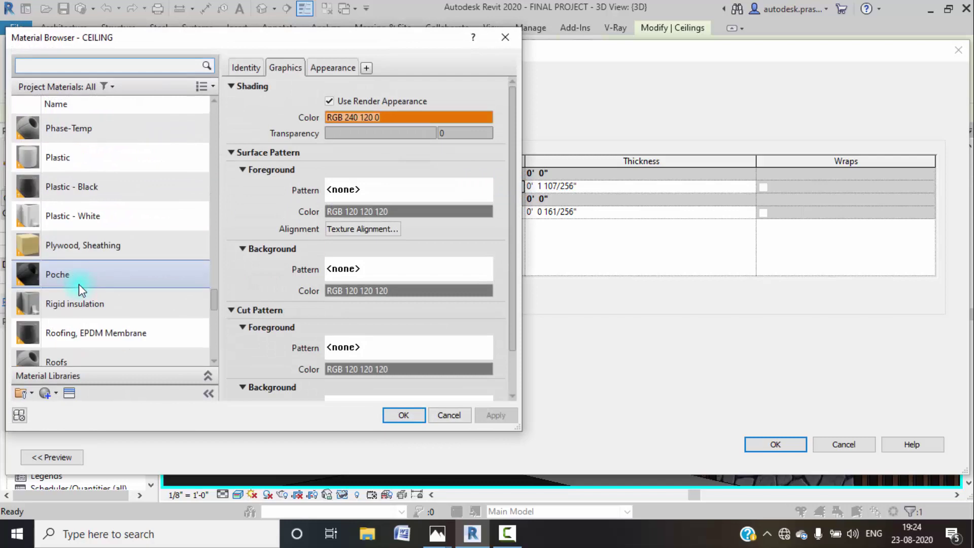
click(122, 208)
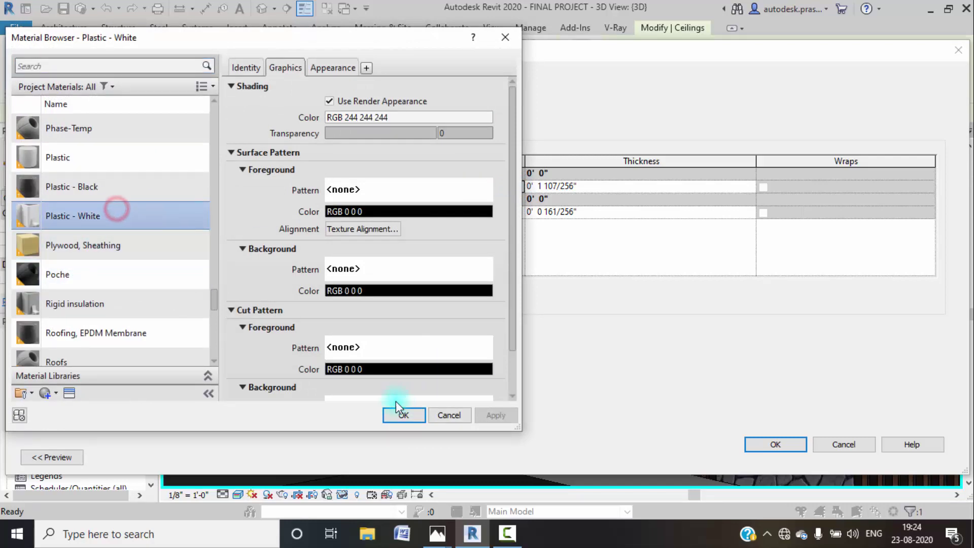
click(398, 415)
click(796, 441)
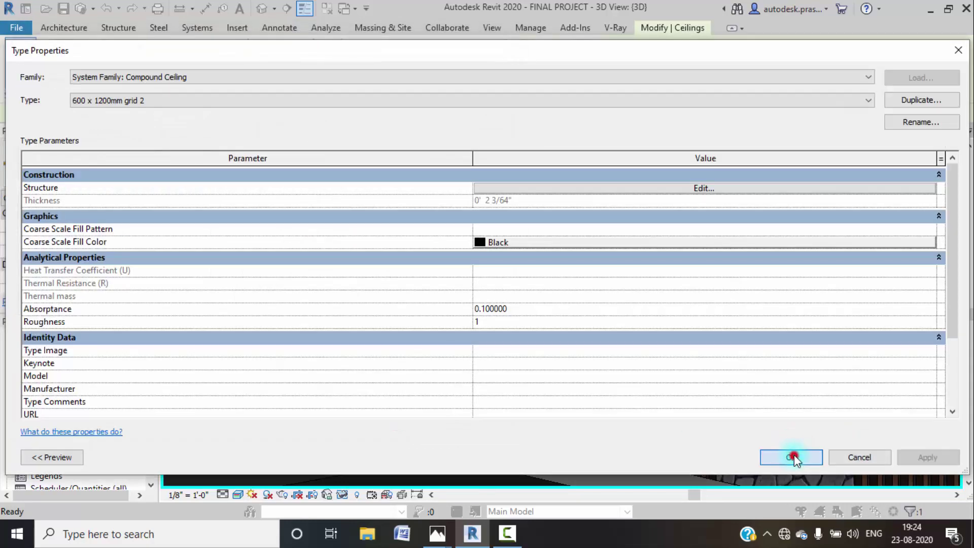
click(793, 454)
click(700, 199)
- Open the central suspended generic-model panel for in-place editing and select its extrusion
scroll(578, 223, up, 2)
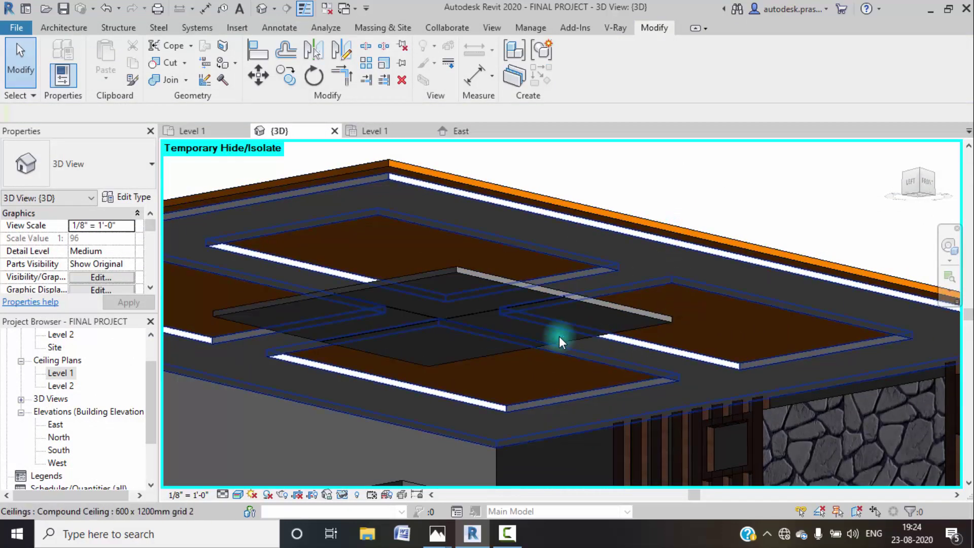
click(472, 278)
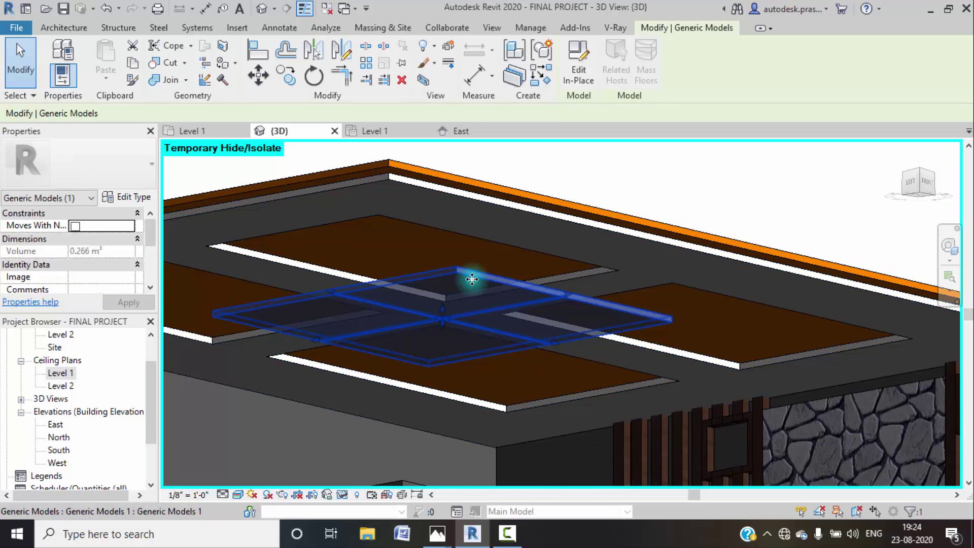
click(591, 63)
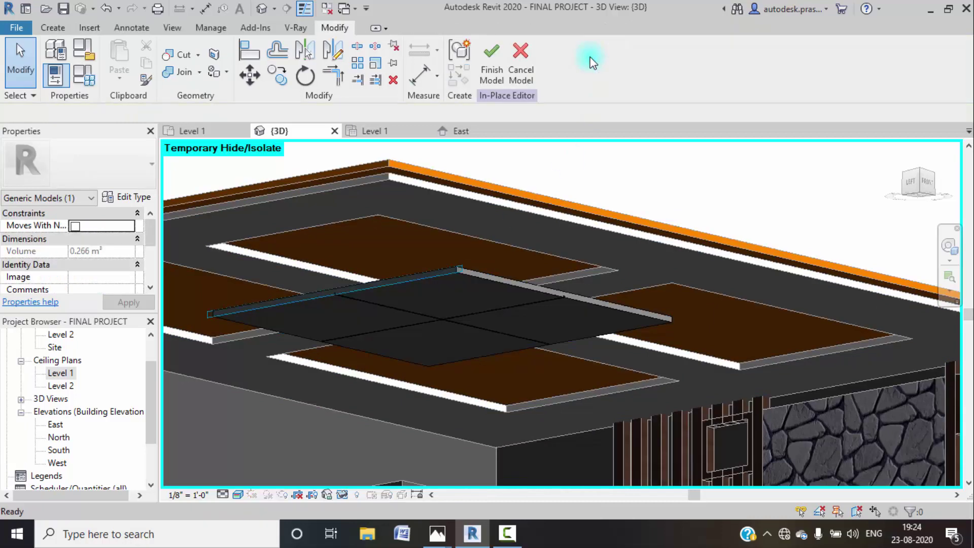
click(463, 281)
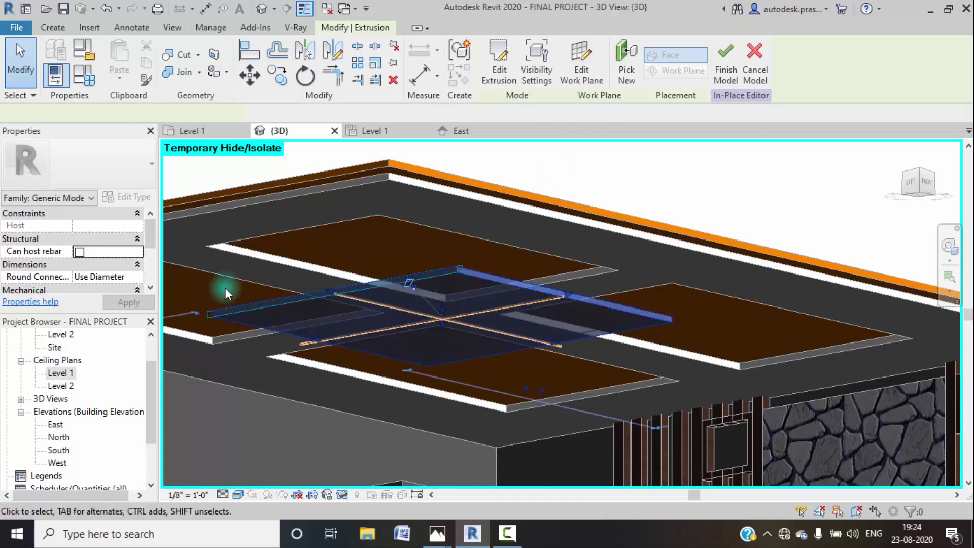
- Assign the CEILING material to the central panel's extrusion and finish the in-place model
scroll(115, 279, down, 1)
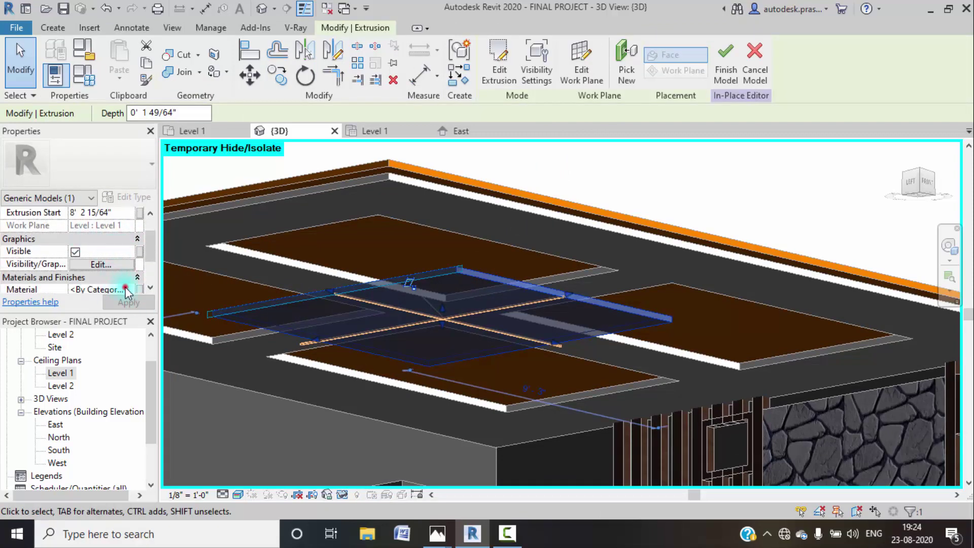
click(126, 291)
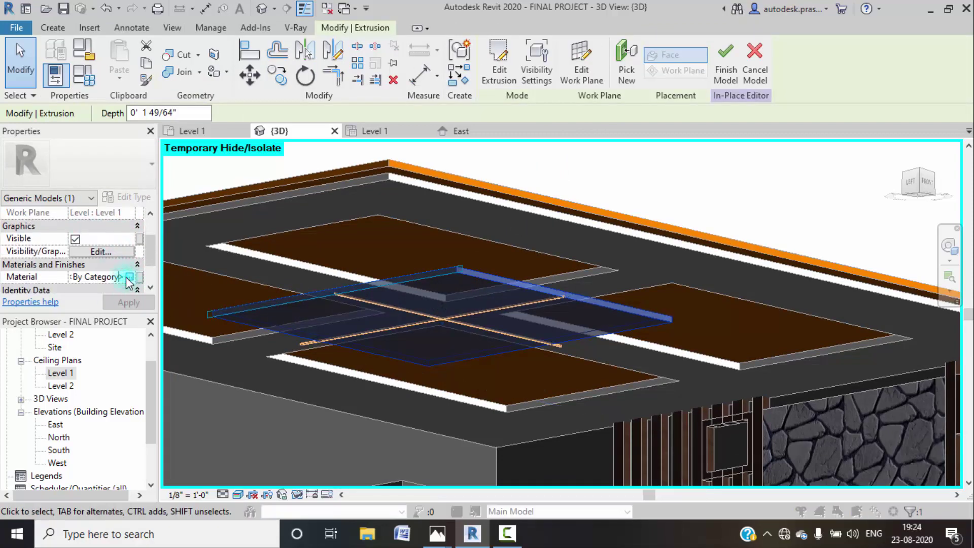
click(129, 277)
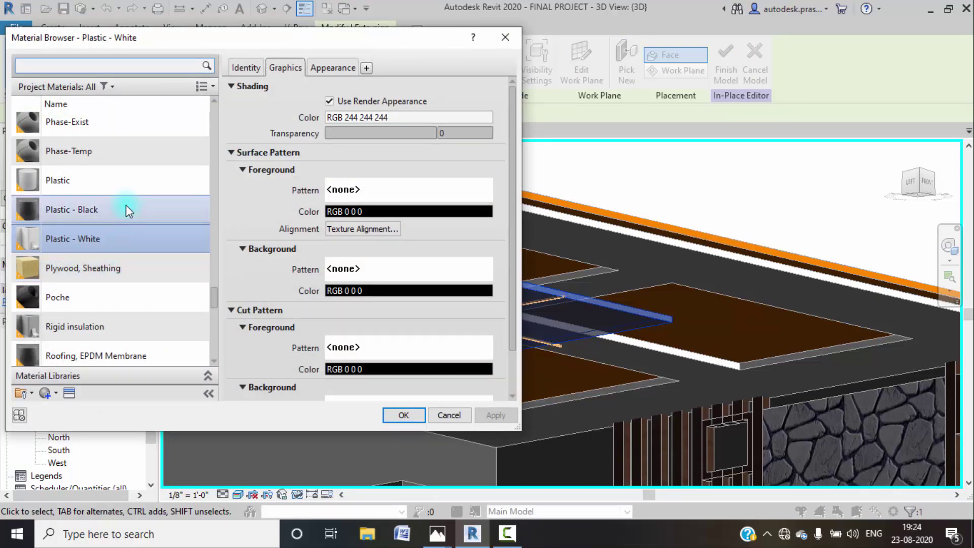
scroll(129, 200, up, 15)
scroll(129, 198, up, 5)
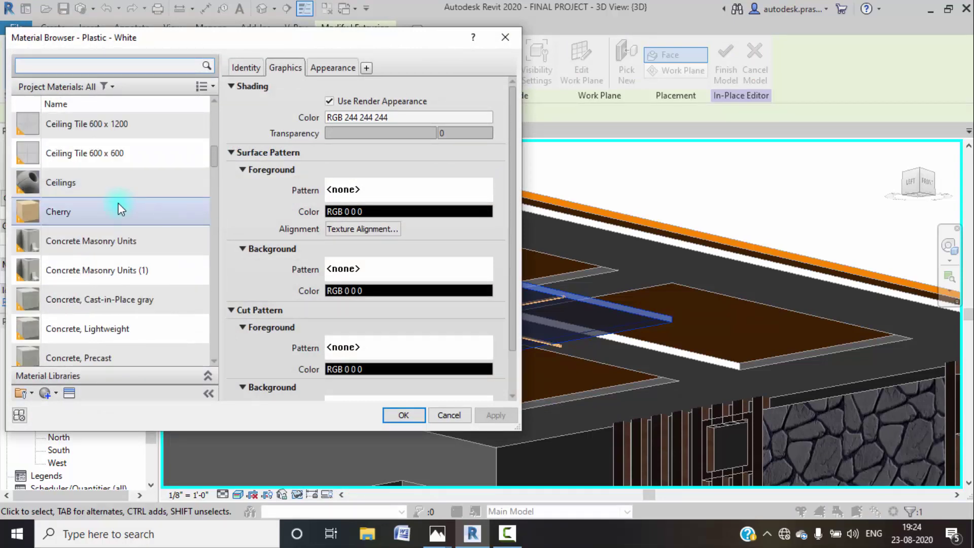
scroll(122, 202, up, 1)
click(131, 182)
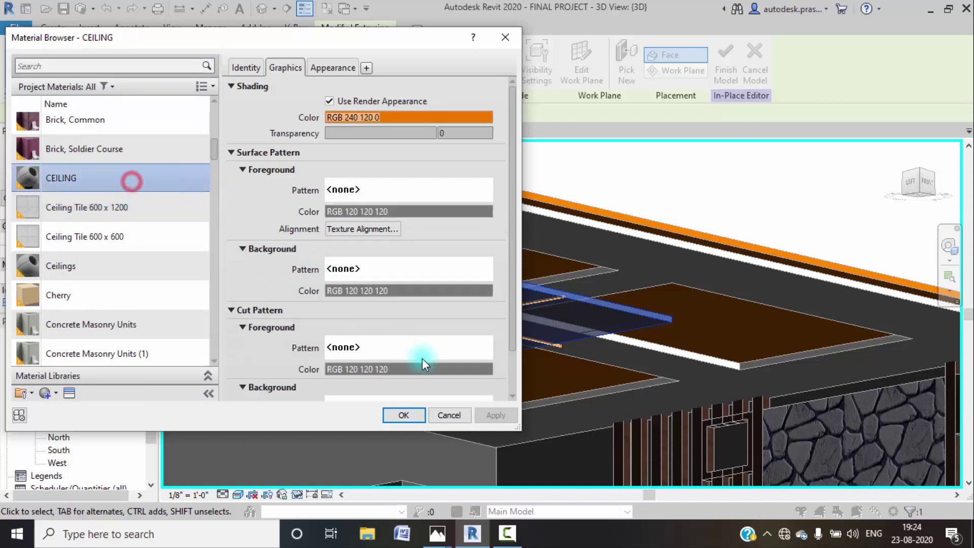
click(404, 414)
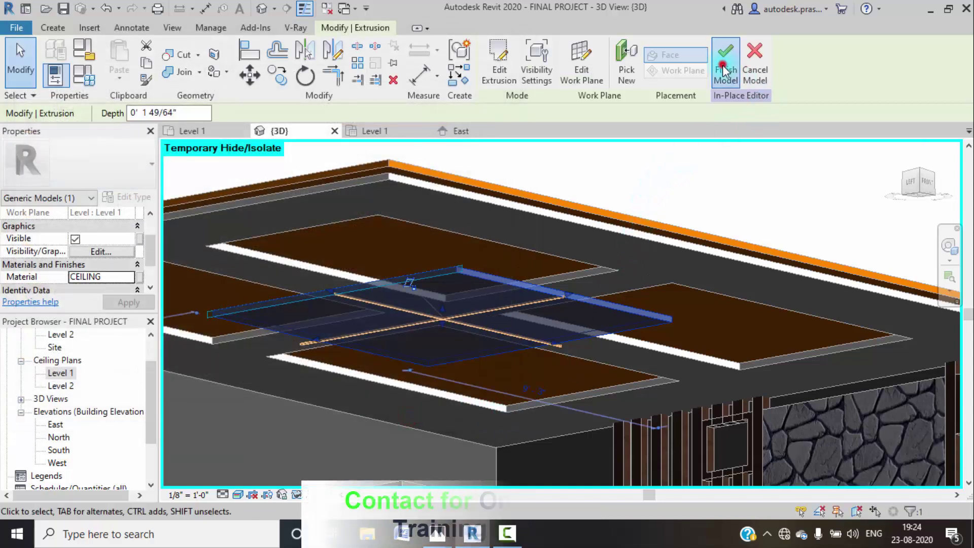
click(724, 71)
shift+middle_drag(707, 198, 713, 202)
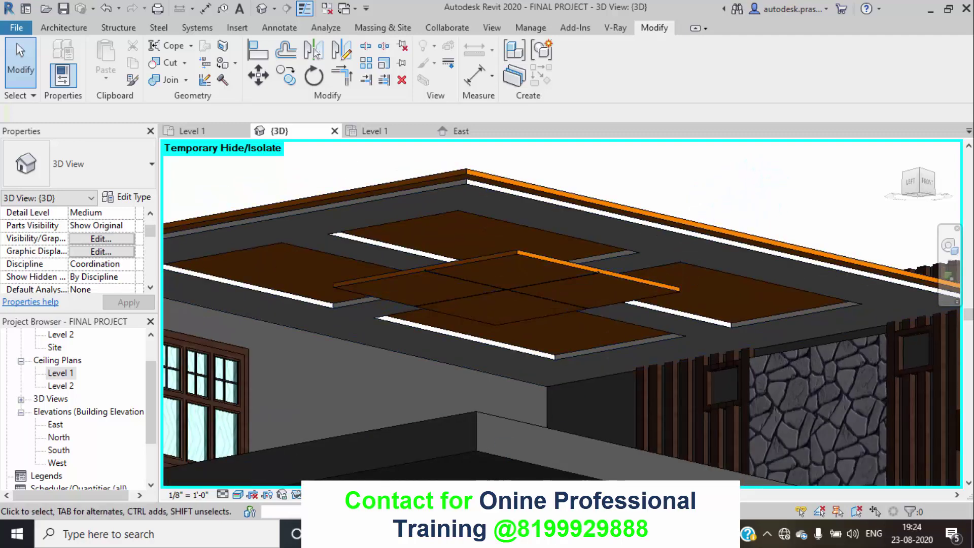
- Examine the false ceiling design in the two living-room reference renders in Photos, then return to Revit
mouse_move(416, 533)
click(296, 488)
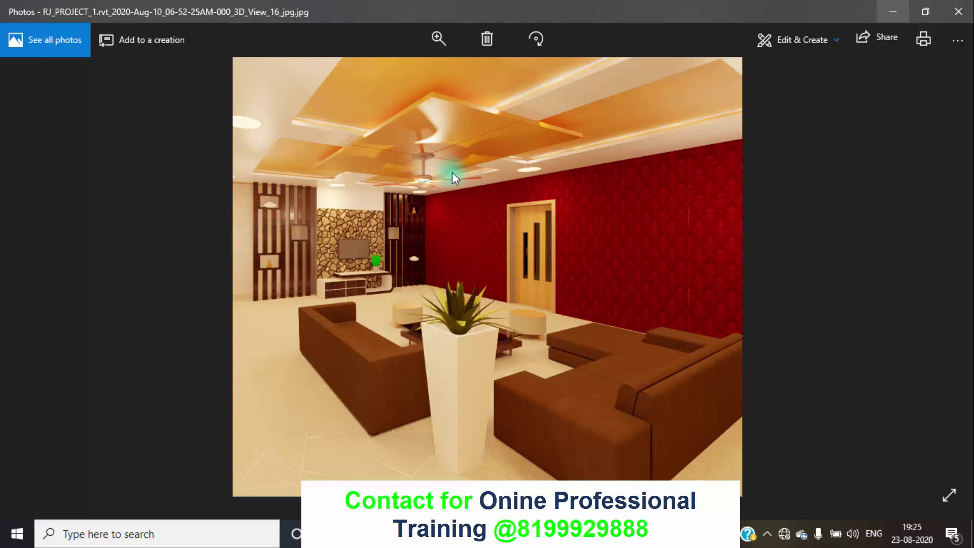
mouse_move(437, 534)
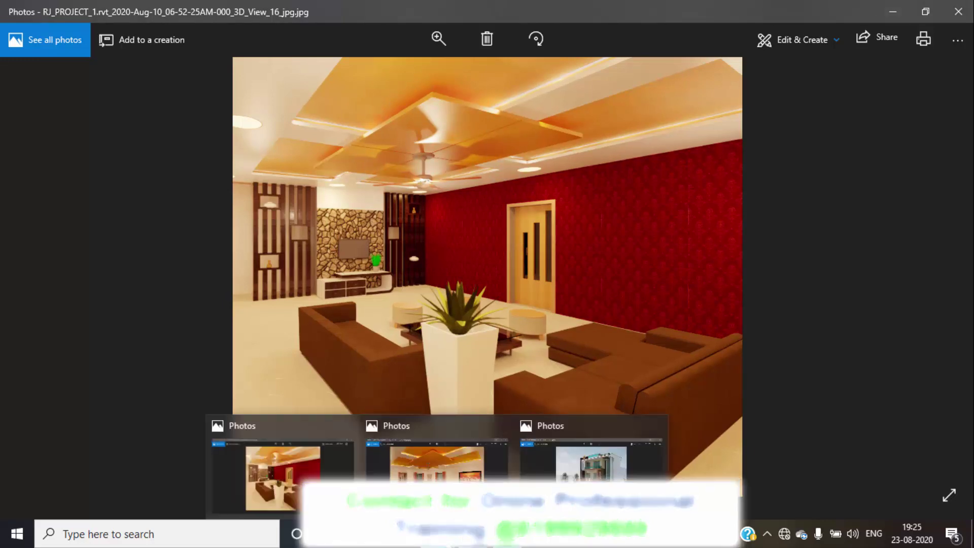
click(449, 482)
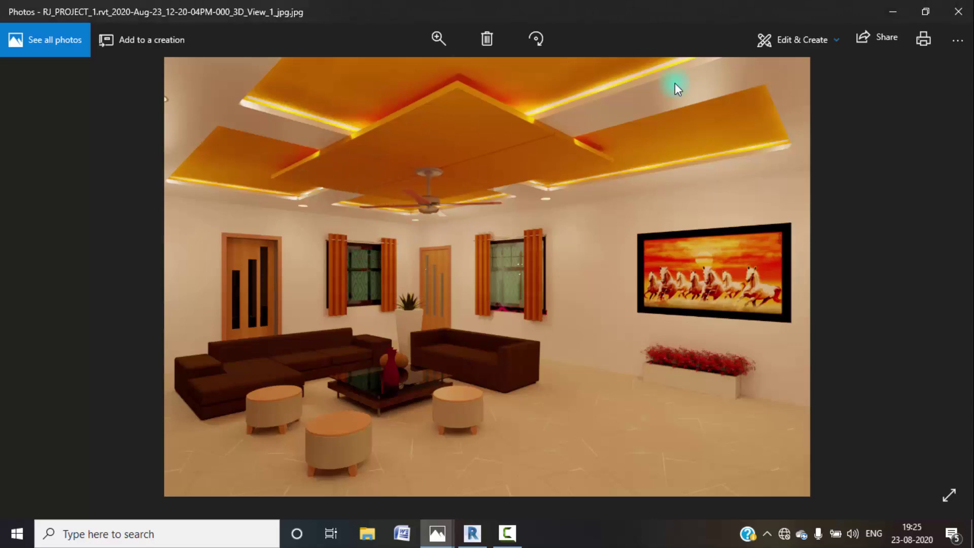
click(897, 9)
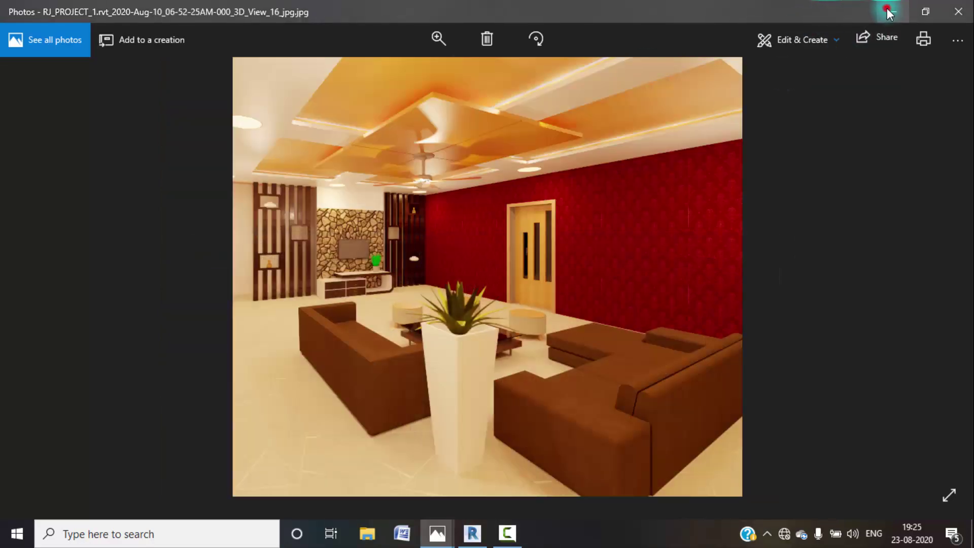
click(895, 9)
- Open the Level 1 reflected ceiling plan with the whole false ceiling layout in view
scroll(430, 260, up, 1)
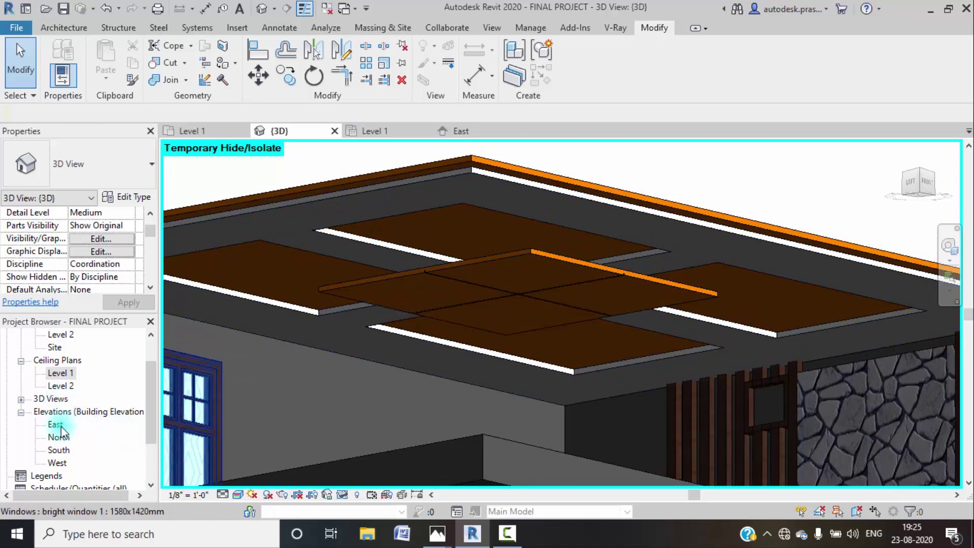
scroll(54, 379, up, 1)
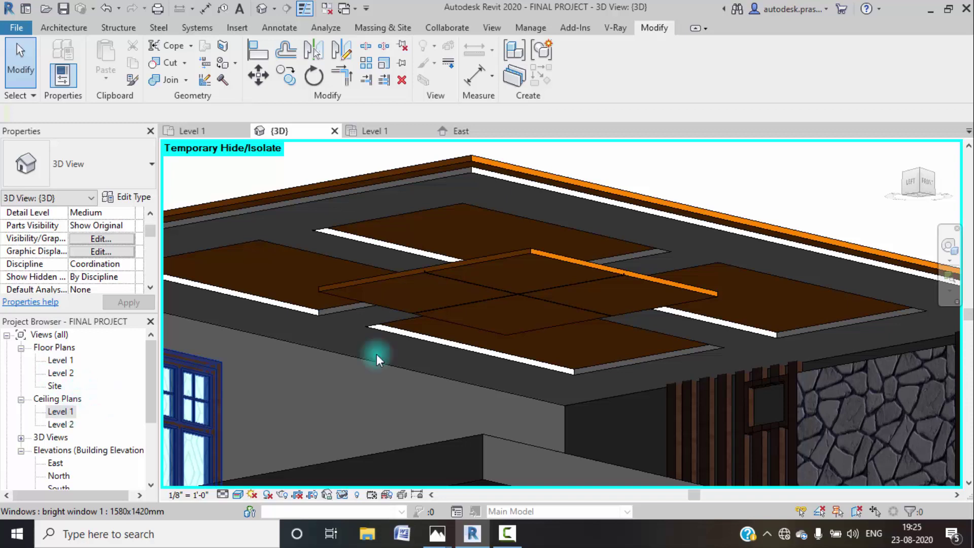
click(845, 213)
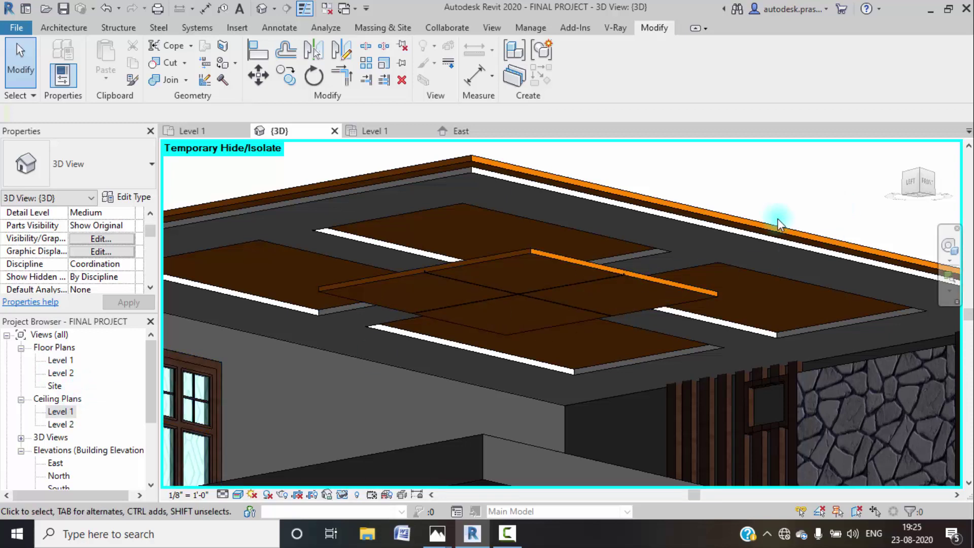
double_click(53, 413)
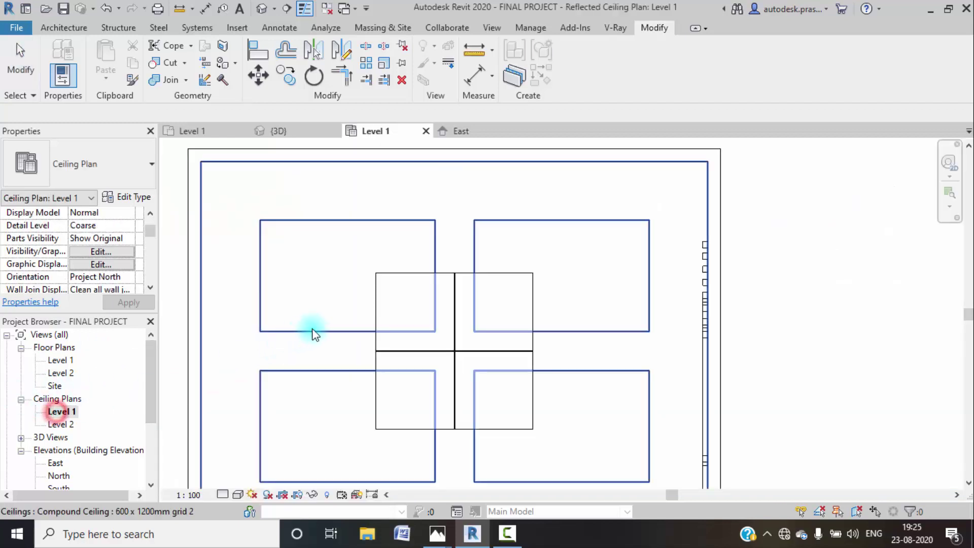
scroll(445, 267, up, 2)
middle_drag(446, 268, 464, 249)
scroll(446, 248, down, 3)
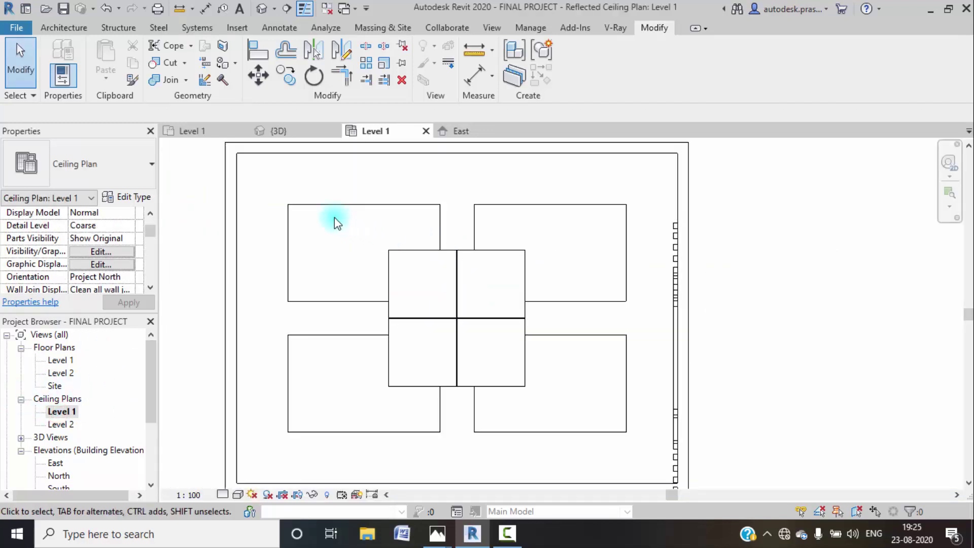
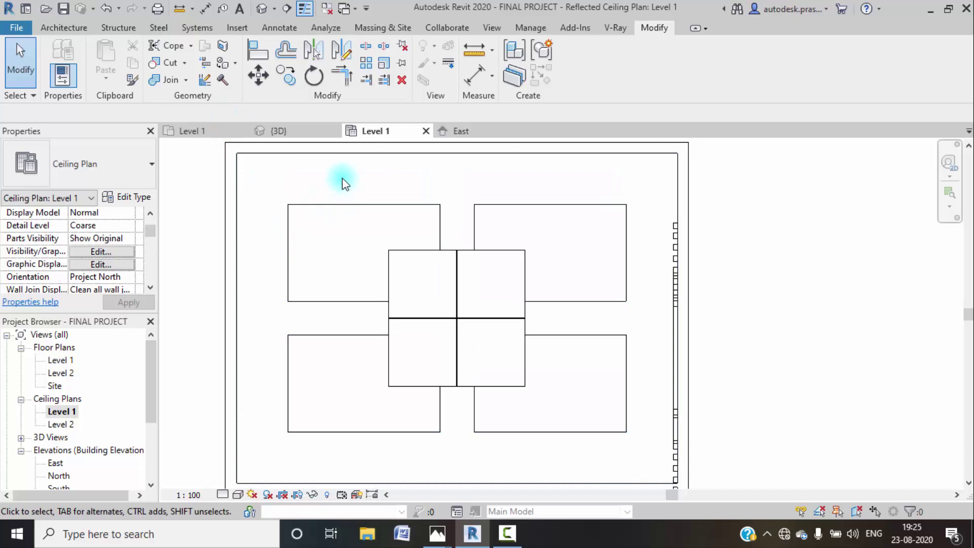
click(82, 32)
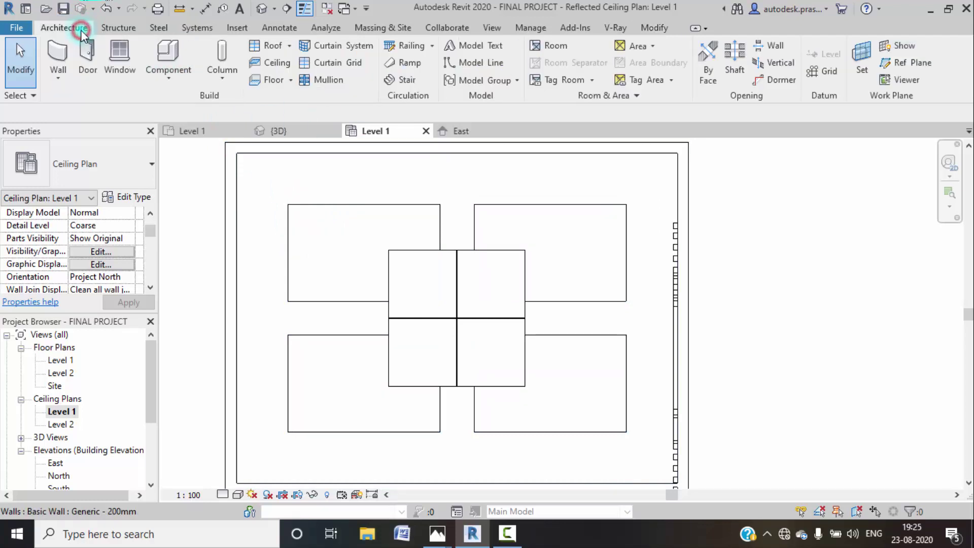
click(165, 74)
click(184, 133)
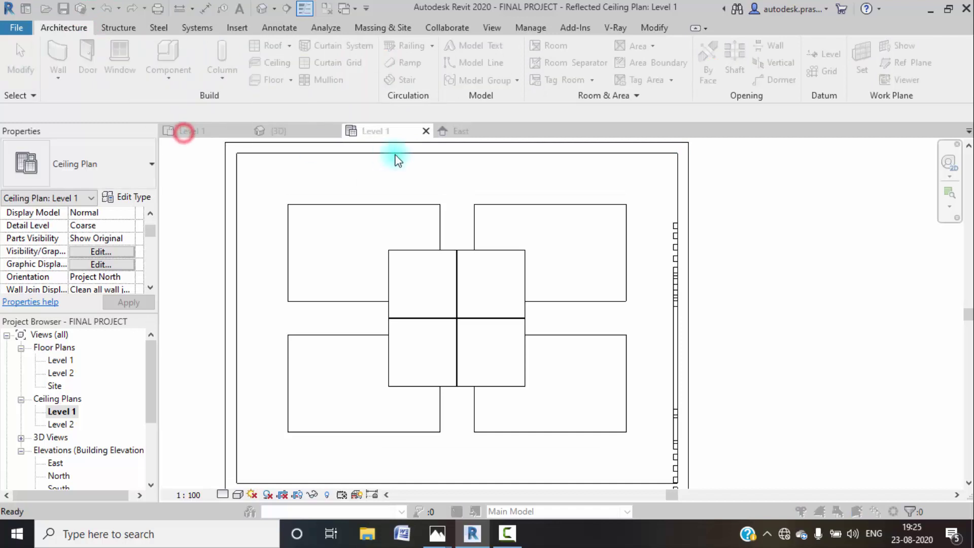
scroll(446, 247, down, 2)
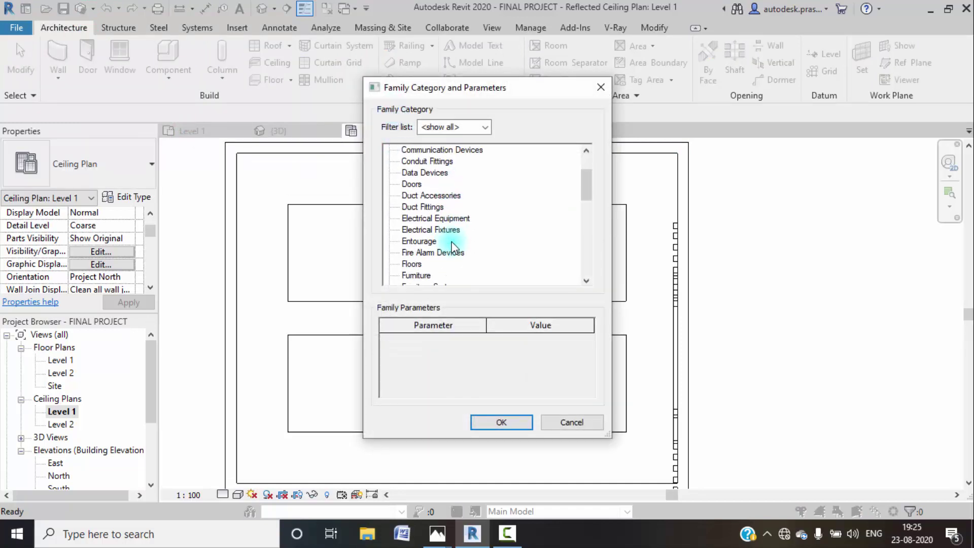
scroll(430, 277, down, 1)
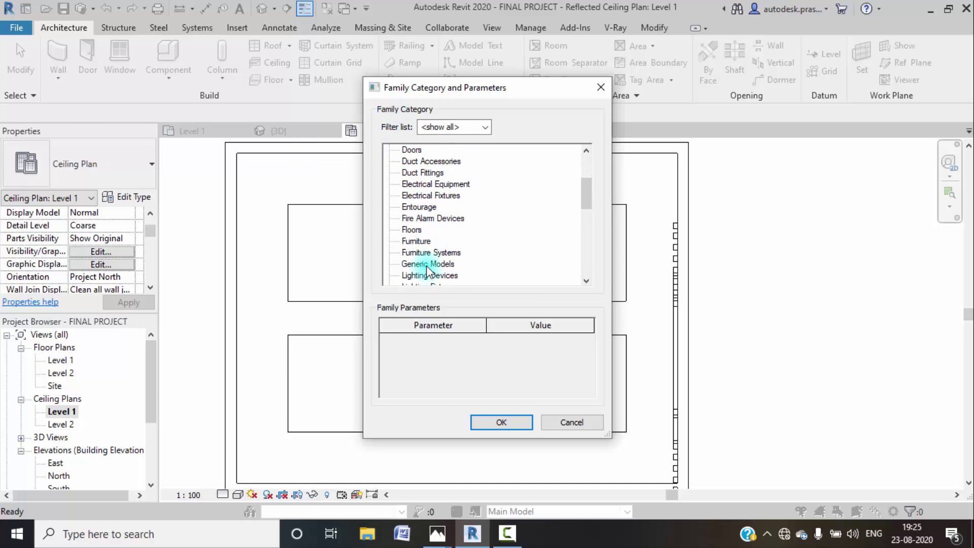
click(510, 424)
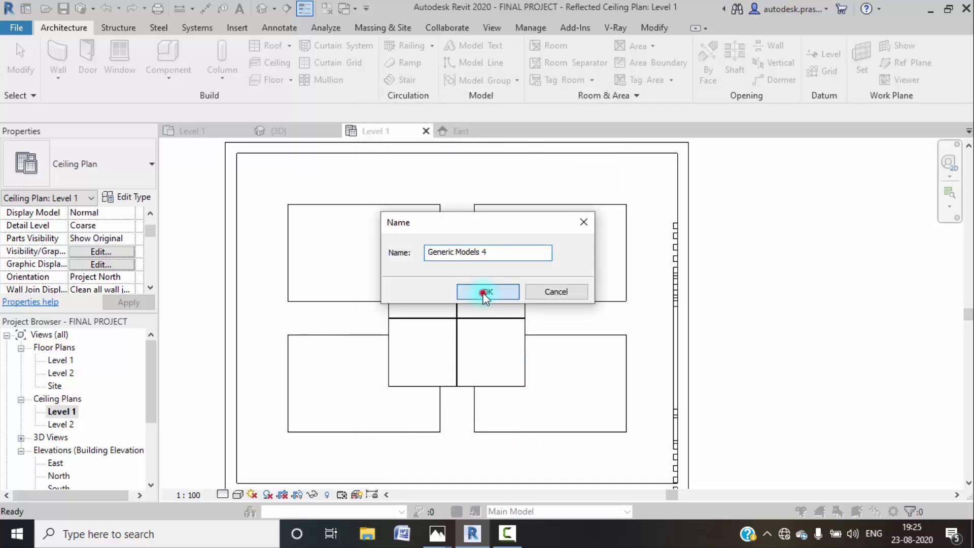
click(483, 292)
click(131, 73)
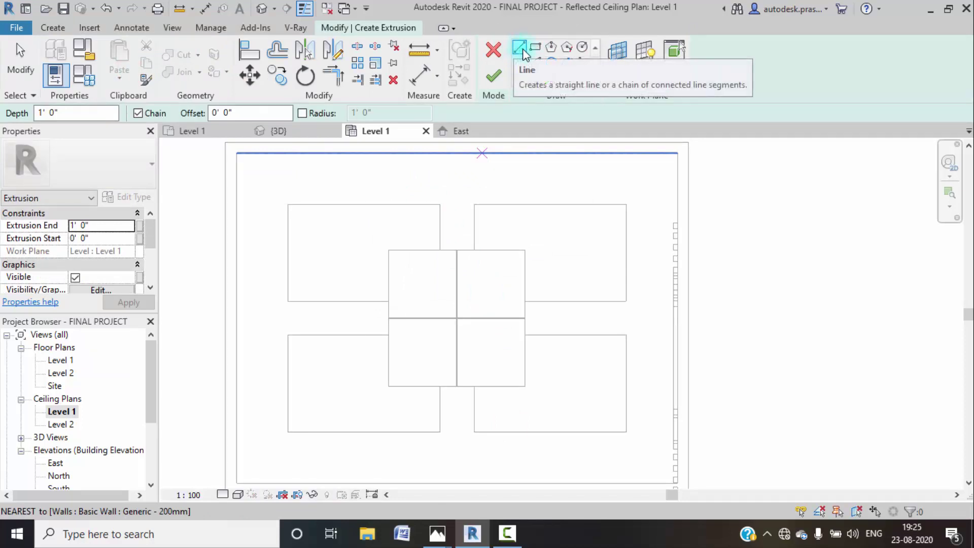
click(288, 204)
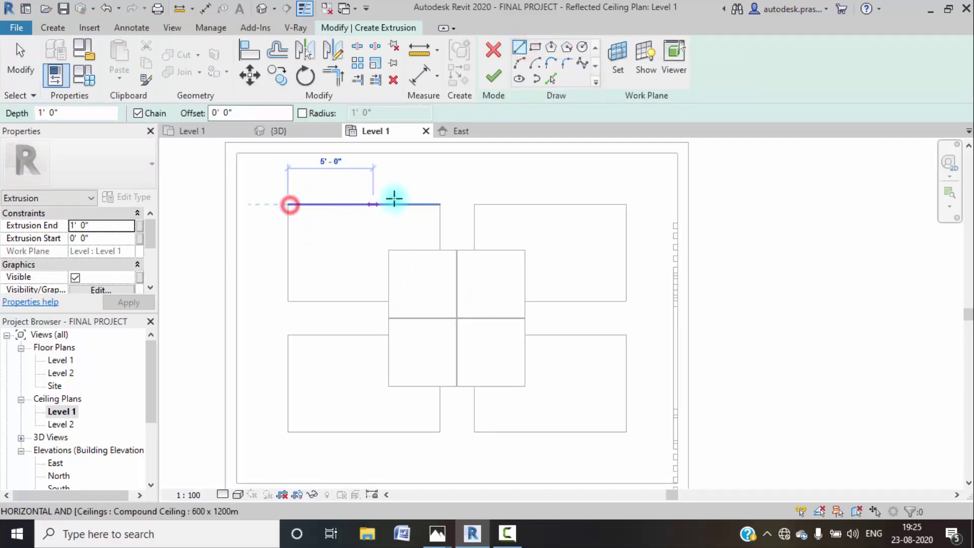
click(439, 204)
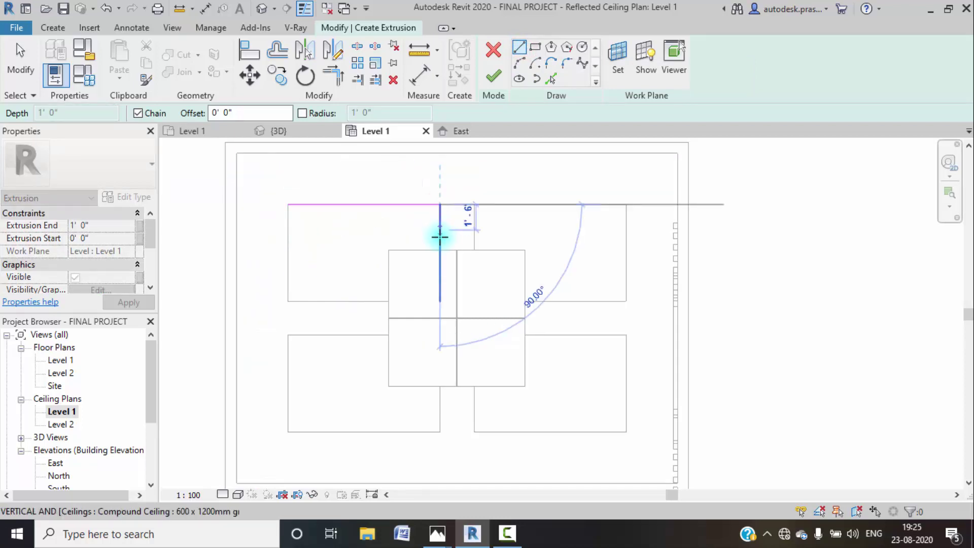
scroll(439, 238, up, 2)
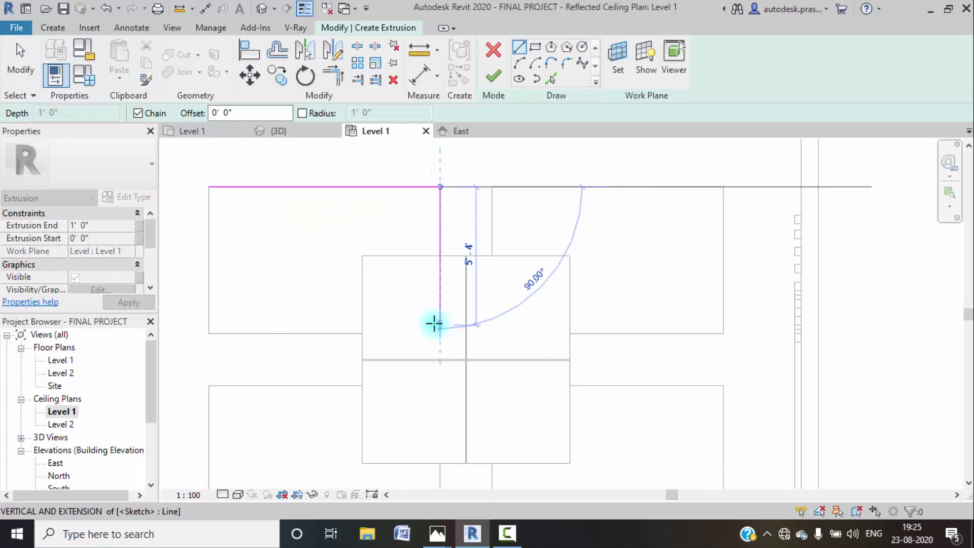
click(498, 53)
click(524, 276)
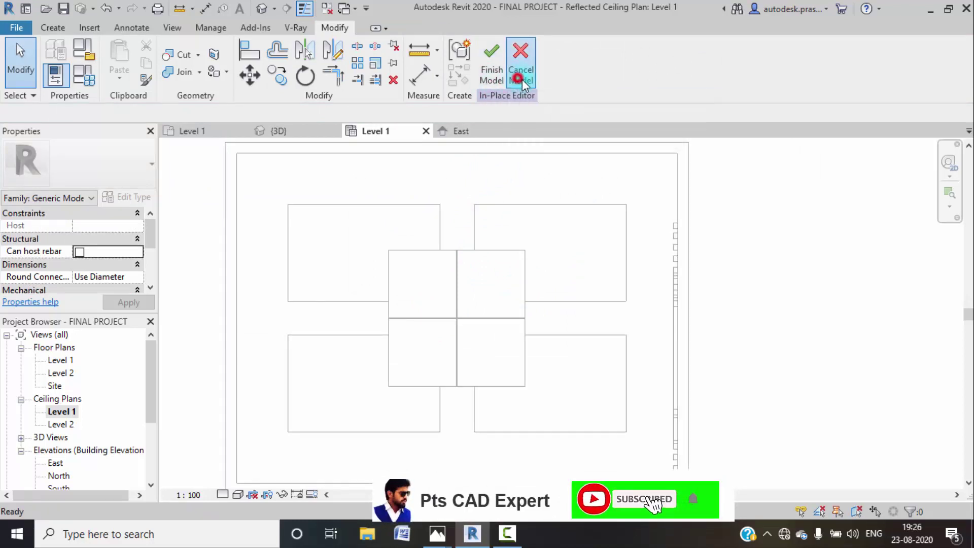
click(491, 79)
- Temporarily hide the central suspended panel in the Level 1 reflected ceiling plan
click(497, 251)
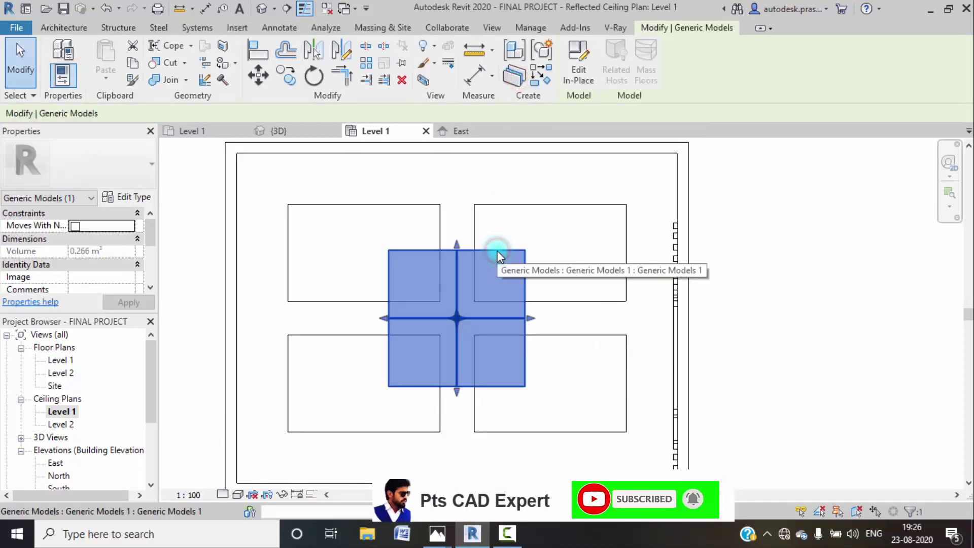
key(h)
key(h)
scroll(463, 274, up, 1)
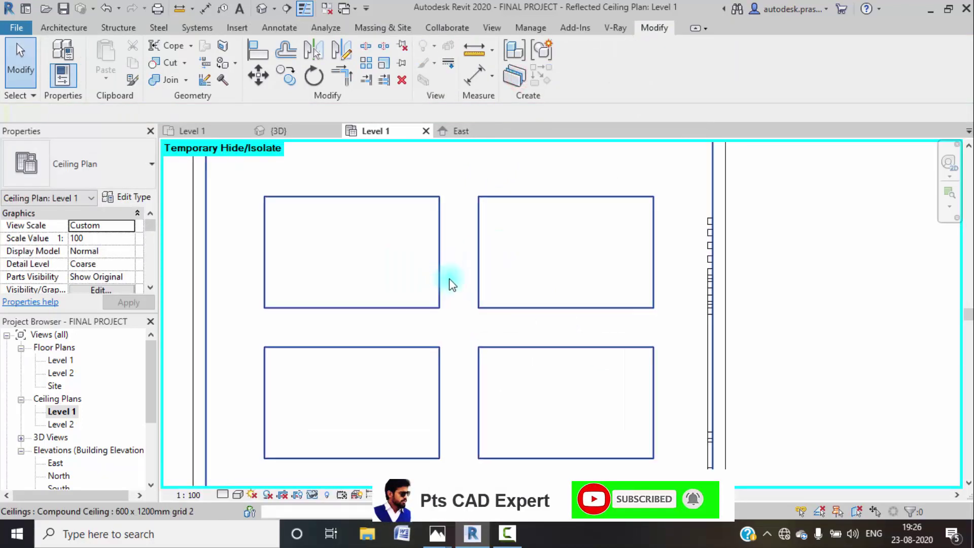
- Create an in-place model in the Generic Models category with the suggested name and begin an extrusion
click(78, 30)
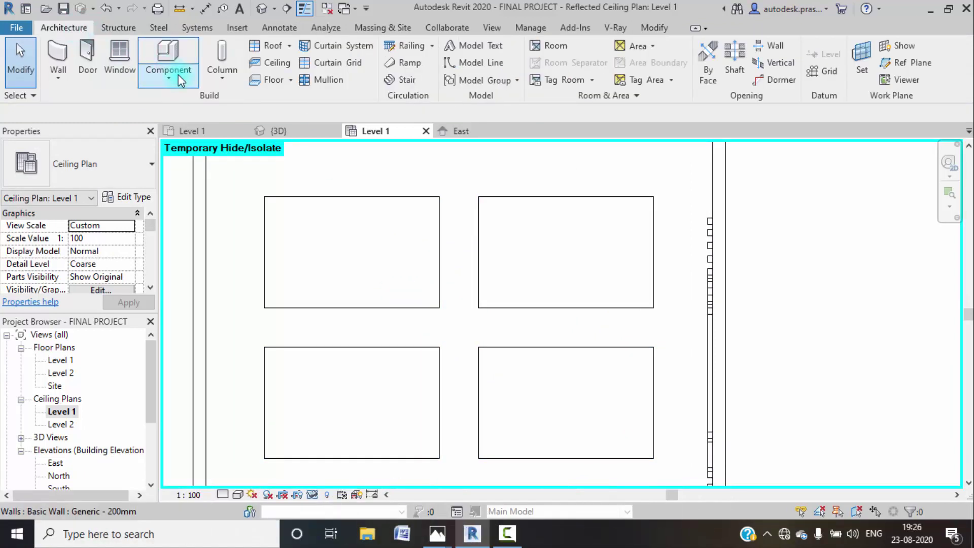
click(178, 76)
click(203, 132)
scroll(479, 247, down, 3)
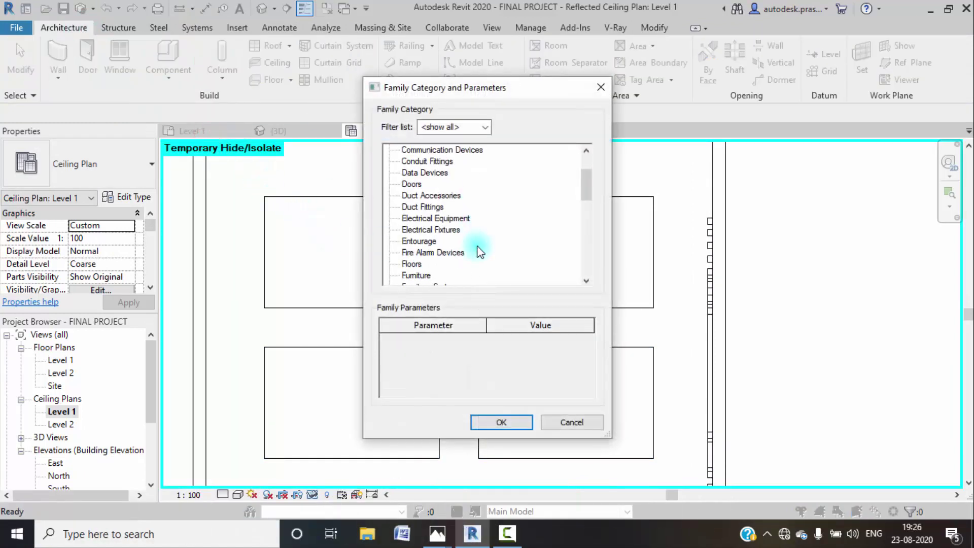
click(502, 423)
click(502, 288)
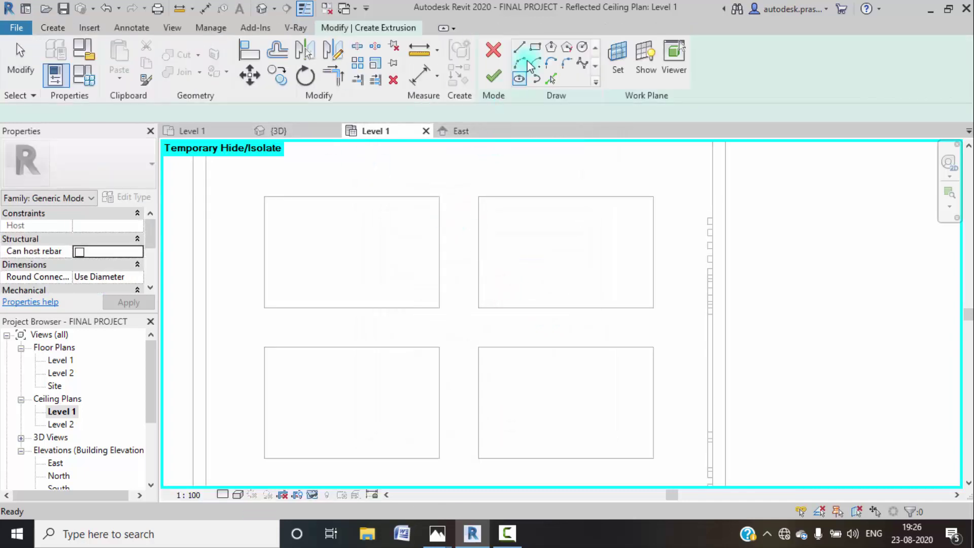
- Sketch four rectangles with no offset, corner to corner on the outlines of the four rectangular ceiling recesses
click(535, 47)
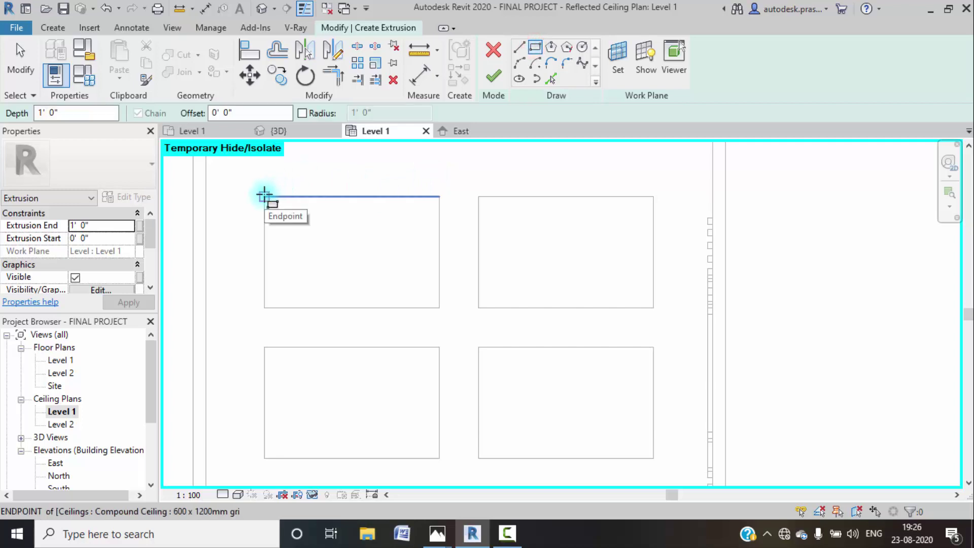
click(264, 196)
click(439, 307)
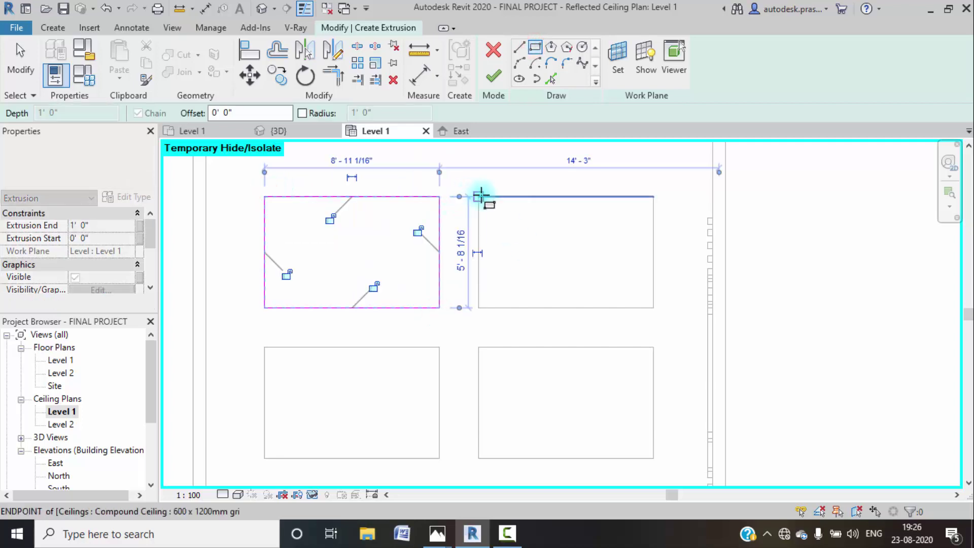
click(479, 196)
click(652, 308)
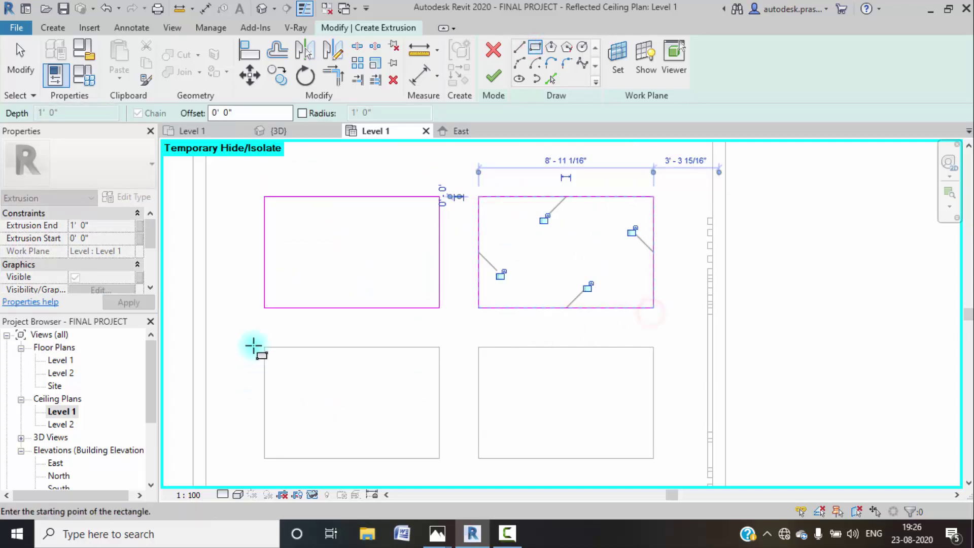
click(264, 348)
click(439, 458)
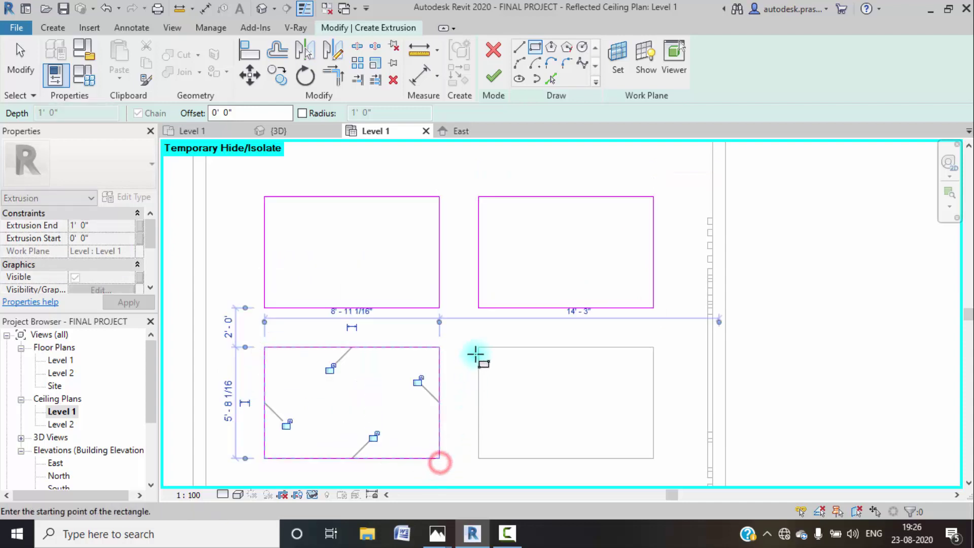
click(478, 348)
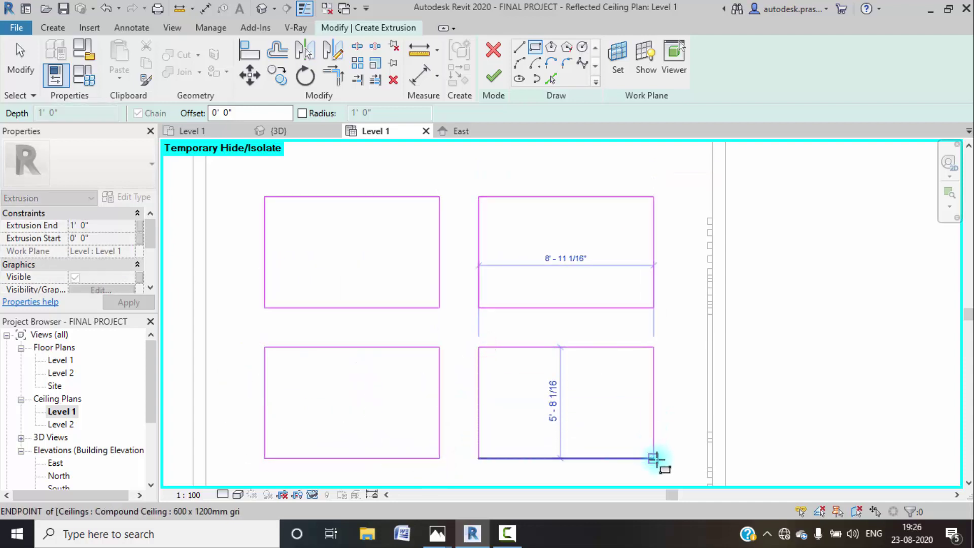
click(653, 458)
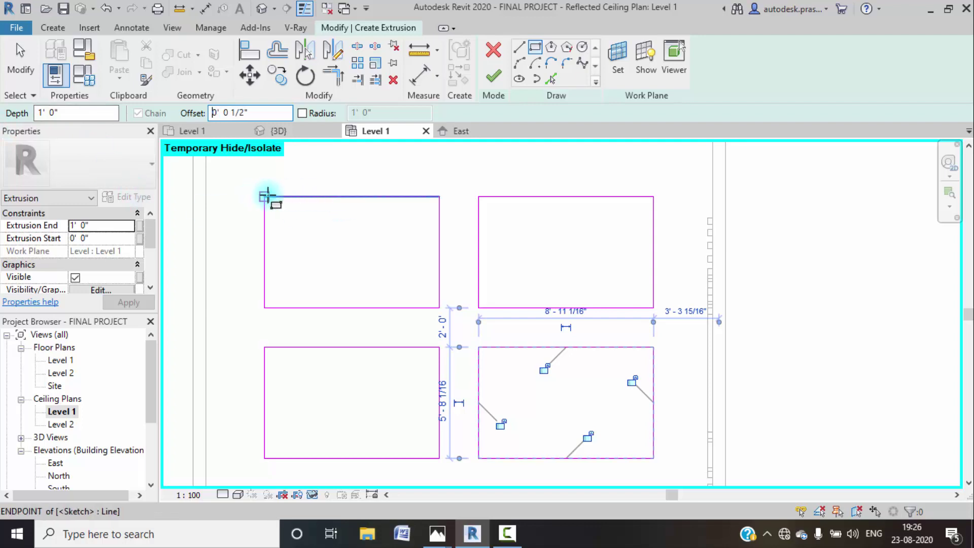
click(268, 196)
scroll(273, 203, up, 2)
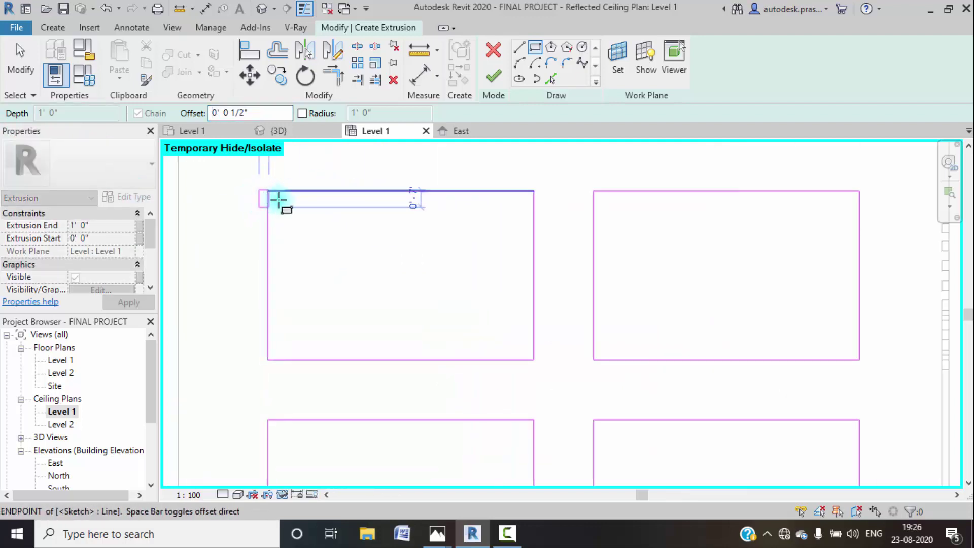
scroll(278, 199, up, 2)
key(Escape)
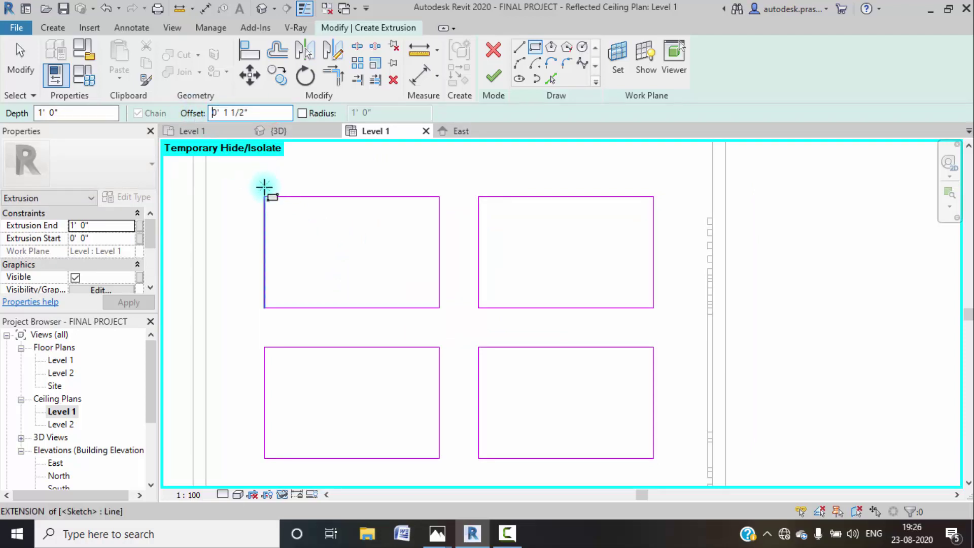
- Sketch a second rectangle around each of the four recess outlines at a 1 1/2" outward offset and finish the extrusion sketch
click(263, 197)
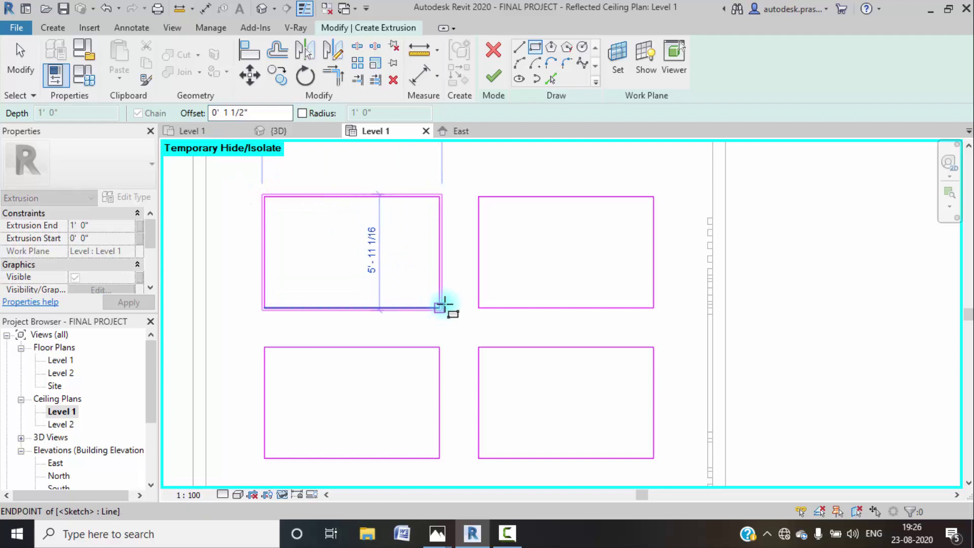
click(443, 308)
click(478, 196)
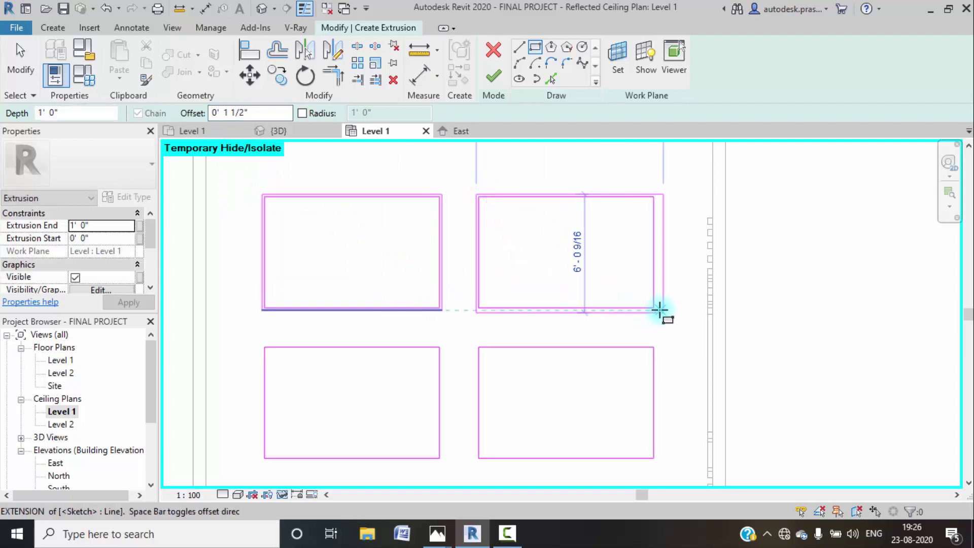
click(654, 307)
middle_drag(524, 282, 548, 188)
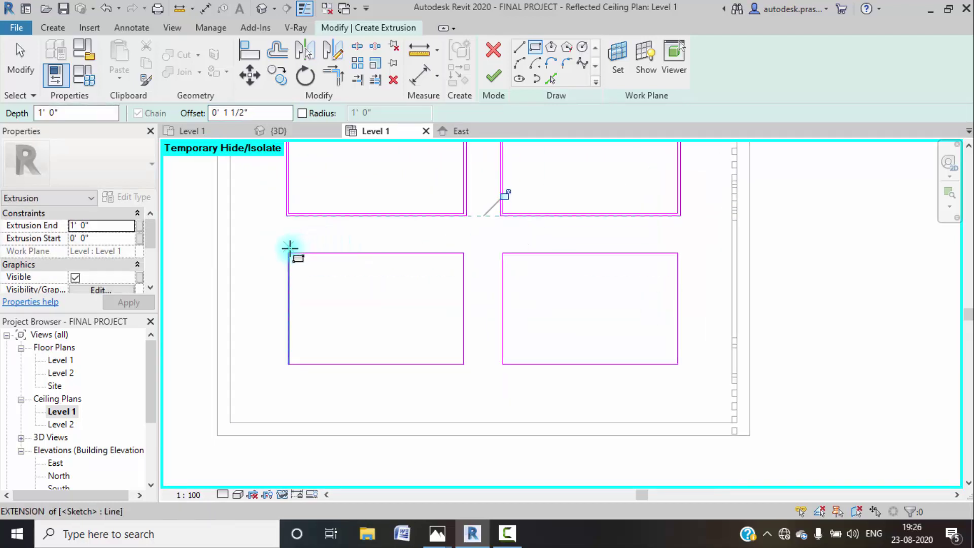
click(288, 252)
click(464, 364)
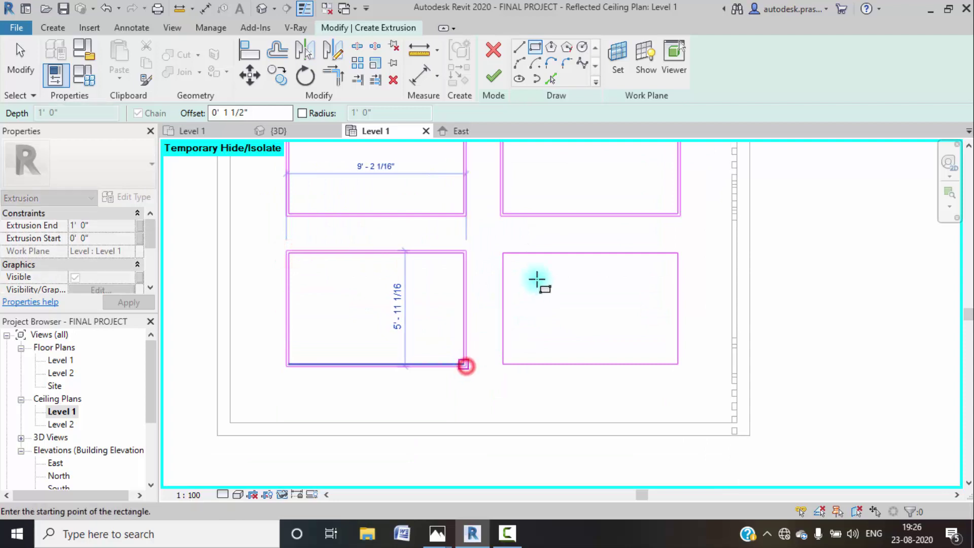
click(501, 252)
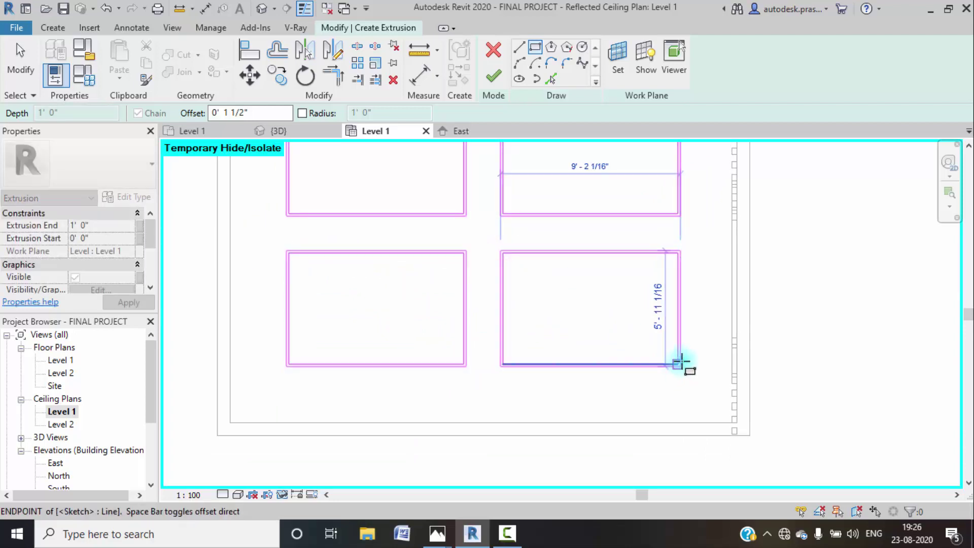
click(680, 365)
click(486, 82)
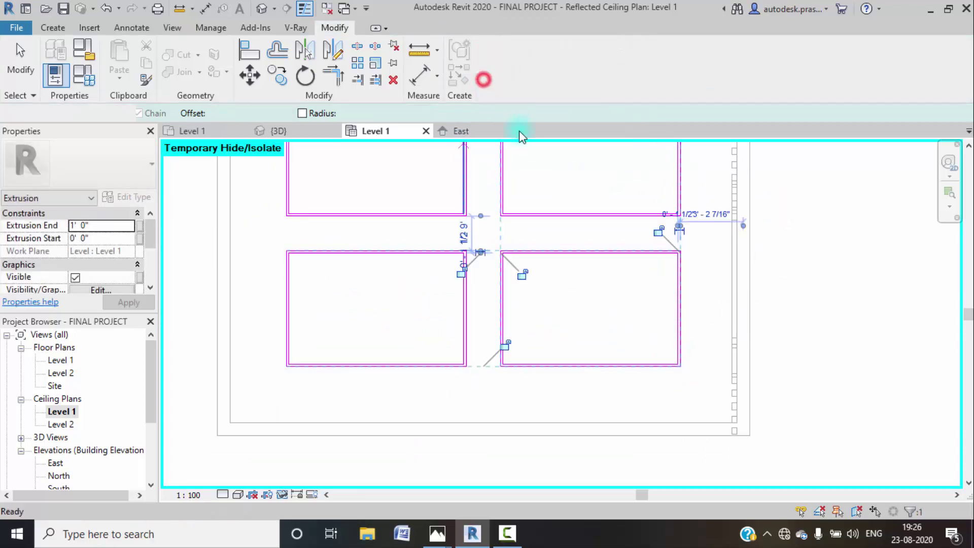
- Assign the Glass material to the four-frame extrusion and finish the in-place model
scroll(109, 264, down, 3)
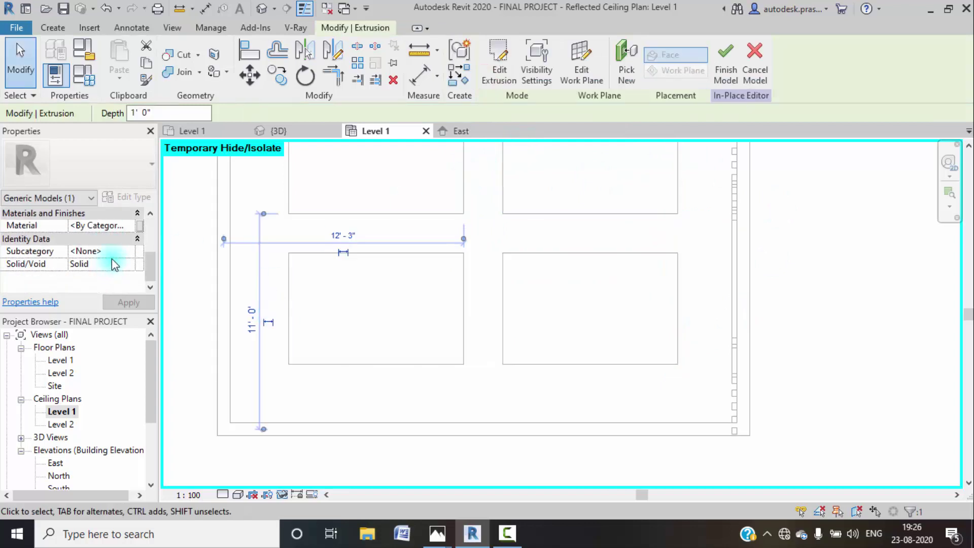
click(122, 225)
click(129, 225)
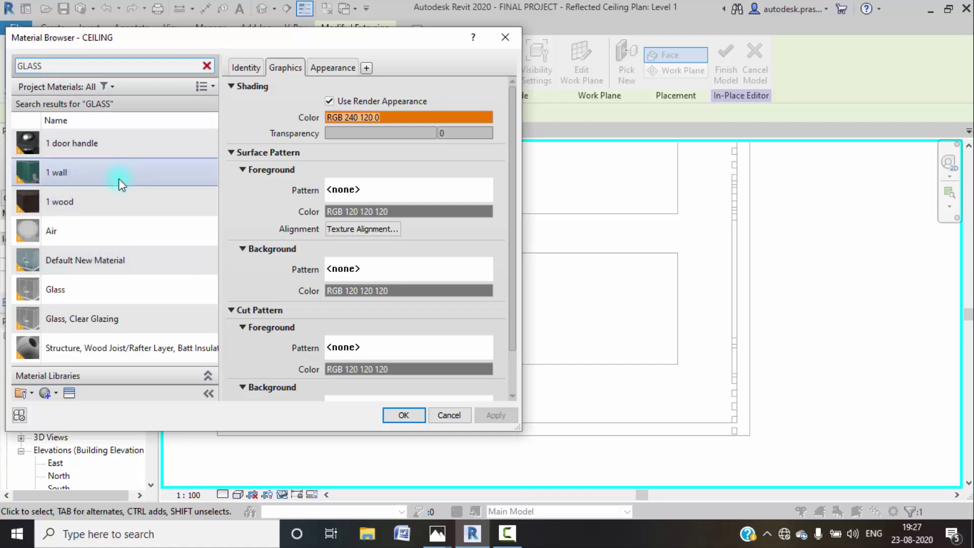
click(110, 294)
click(388, 416)
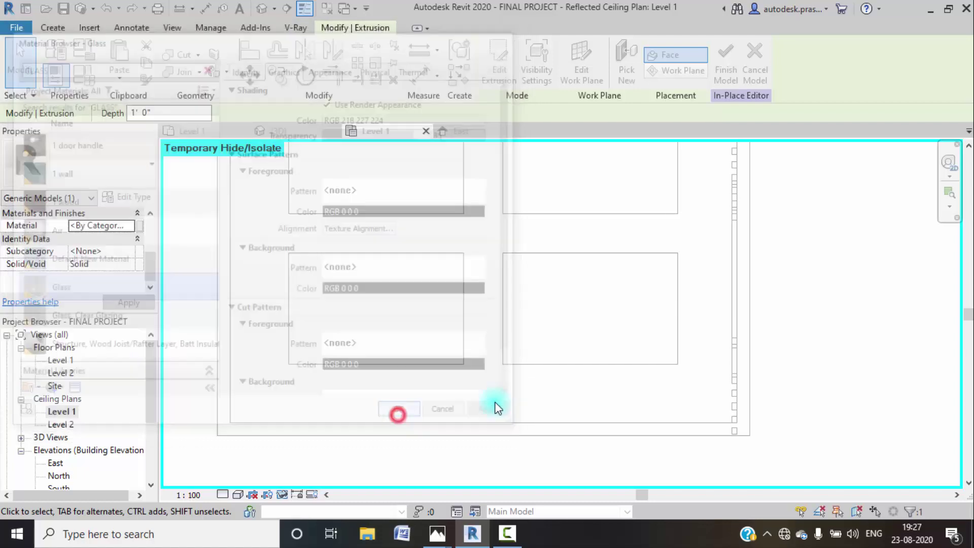
click(726, 82)
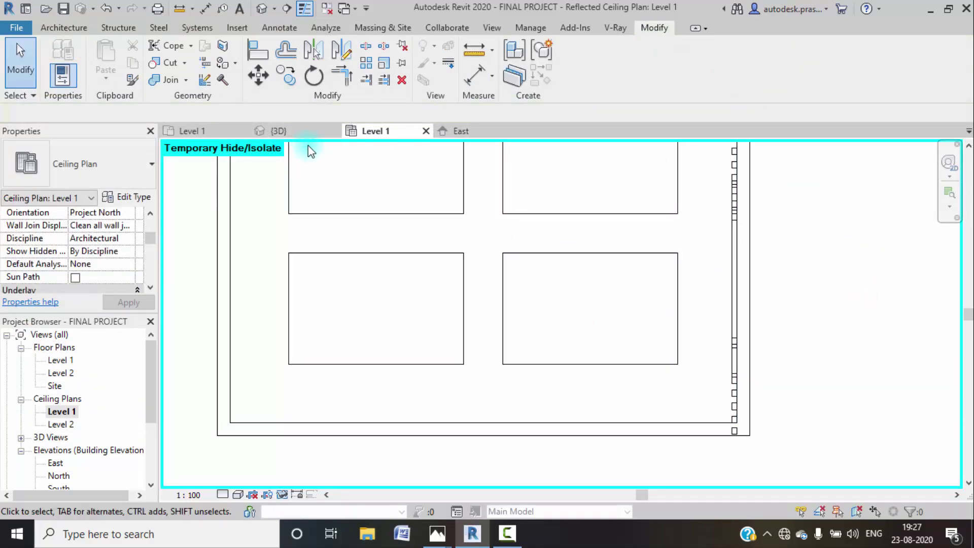
- Open the 3D view and examine the room with its false ceiling from below
click(261, 11)
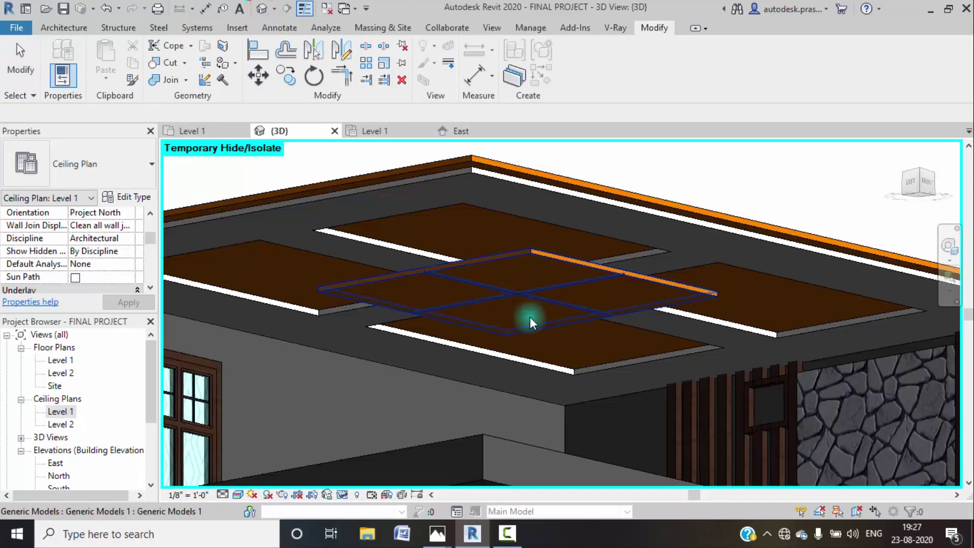
scroll(442, 320, down, 2)
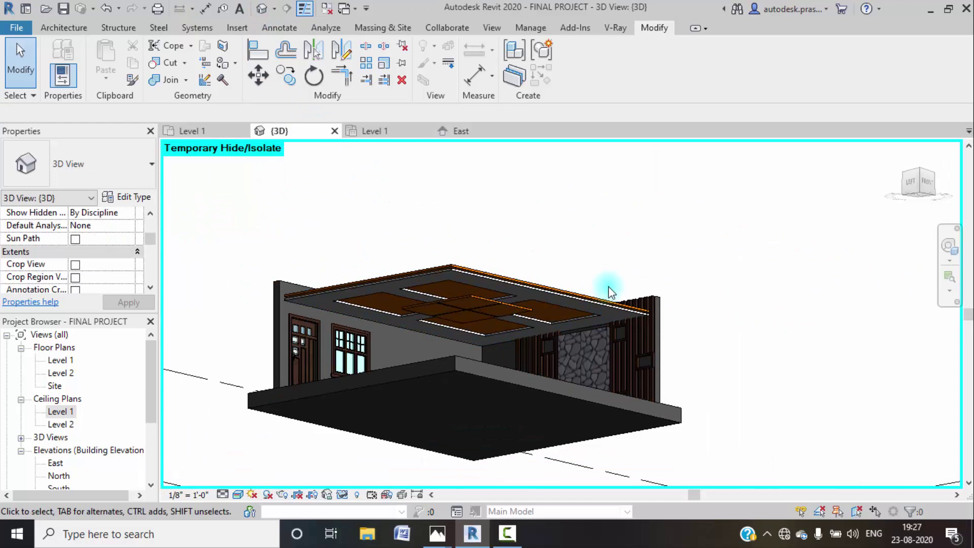
- From the front, stretch the four-frame glass extrusion's top and bottom faces to fill the gap between the upper ceiling and false ceiling
shift+middle_drag(608, 288, 448, 447)
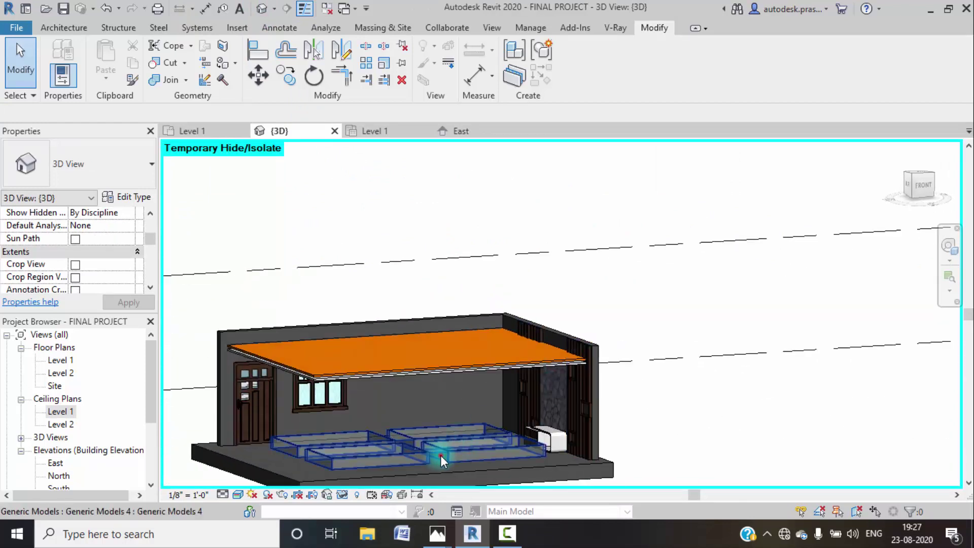
click(440, 455)
click(917, 189)
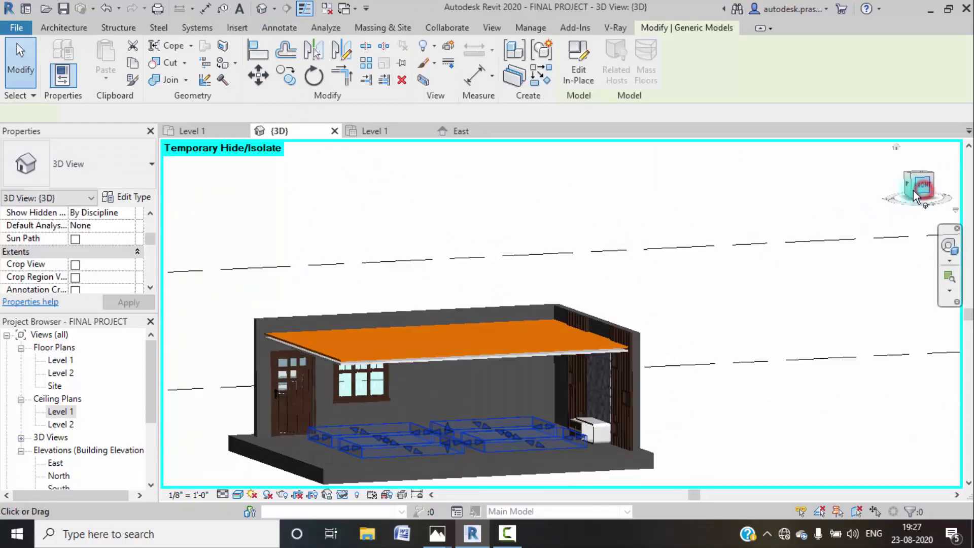
scroll(599, 209, up, 5)
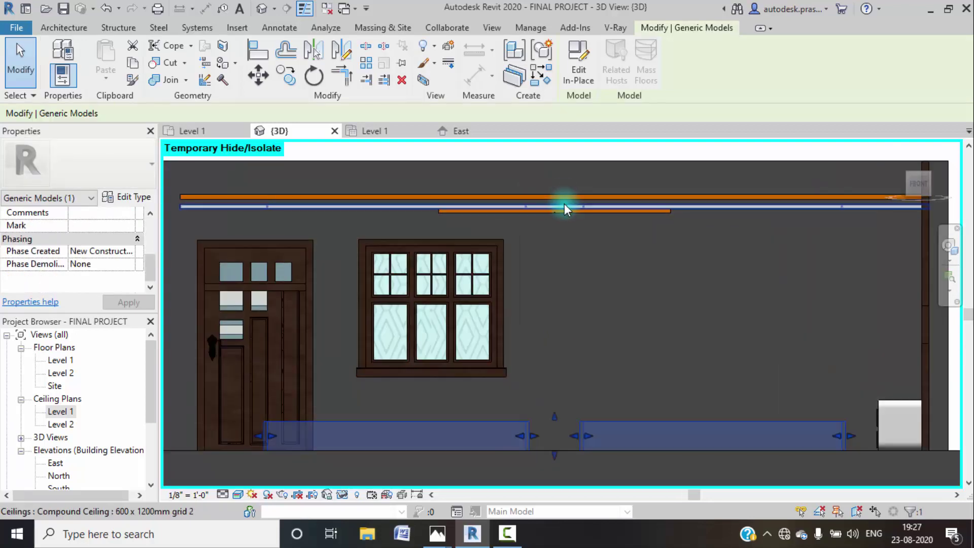
drag(555, 414, 574, 200)
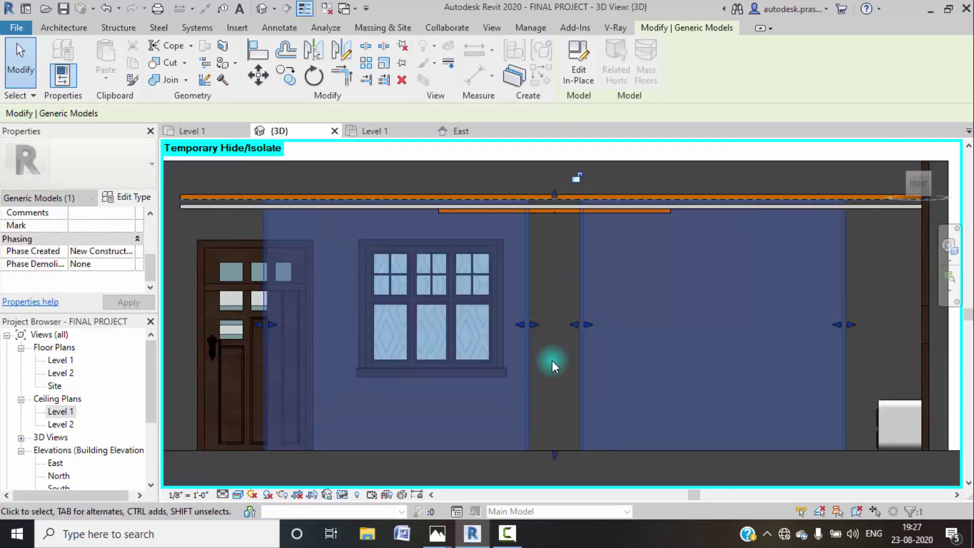
drag(555, 451, 562, 206)
scroll(553, 202, up, 2)
scroll(552, 203, up, 3)
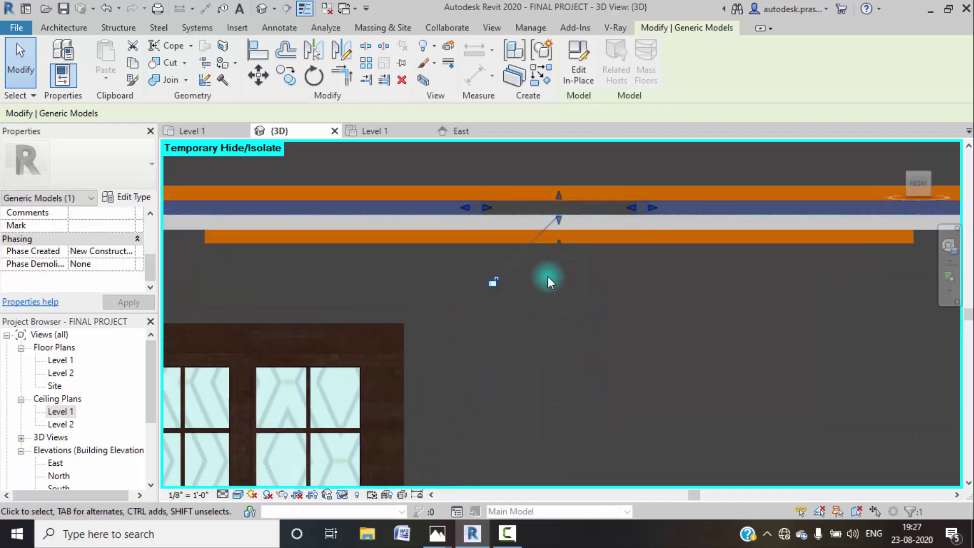
click(547, 312)
scroll(518, 268, down, 5)
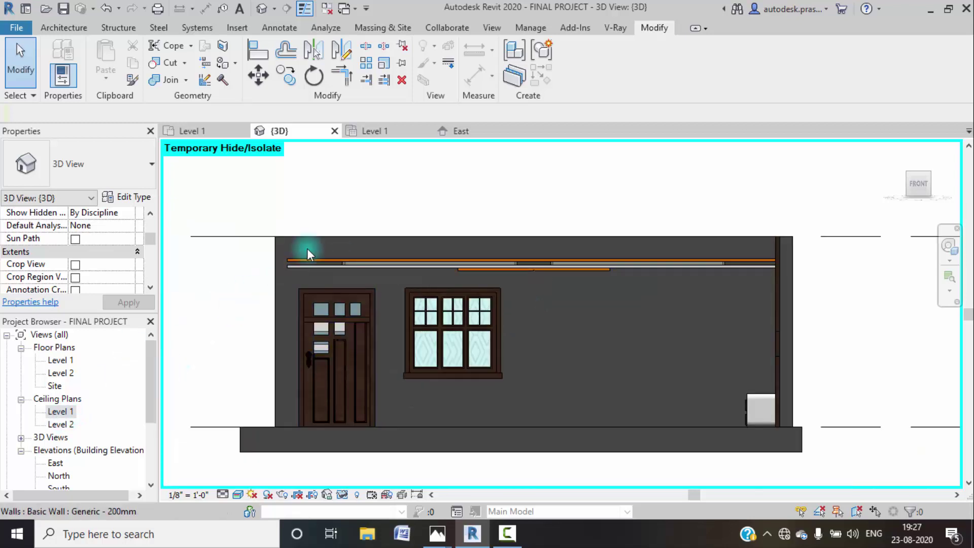
- Temporarily hide the lower 600 x 1200mm grid 2 ceiling and the generic model mounted beneath its middle
scroll(323, 251, up, 2)
click(323, 252)
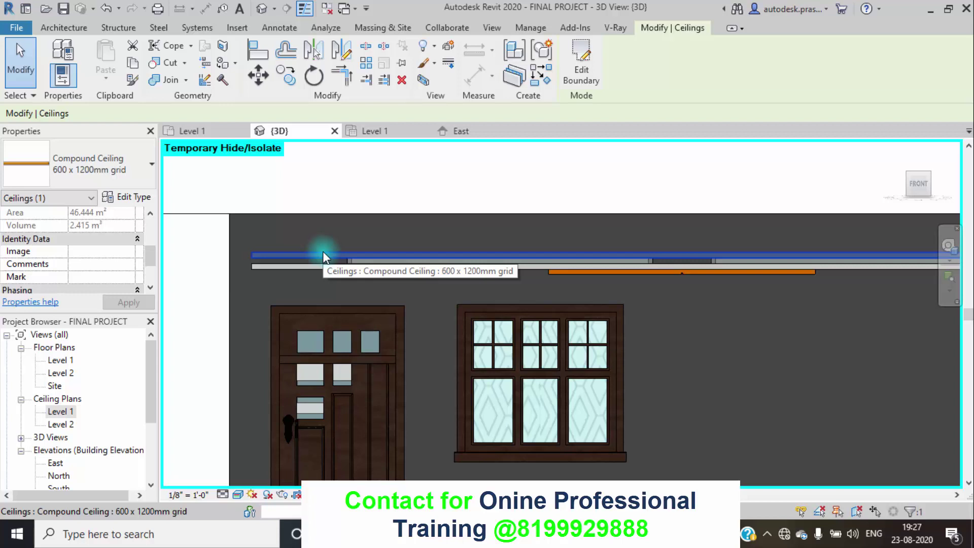
click(413, 174)
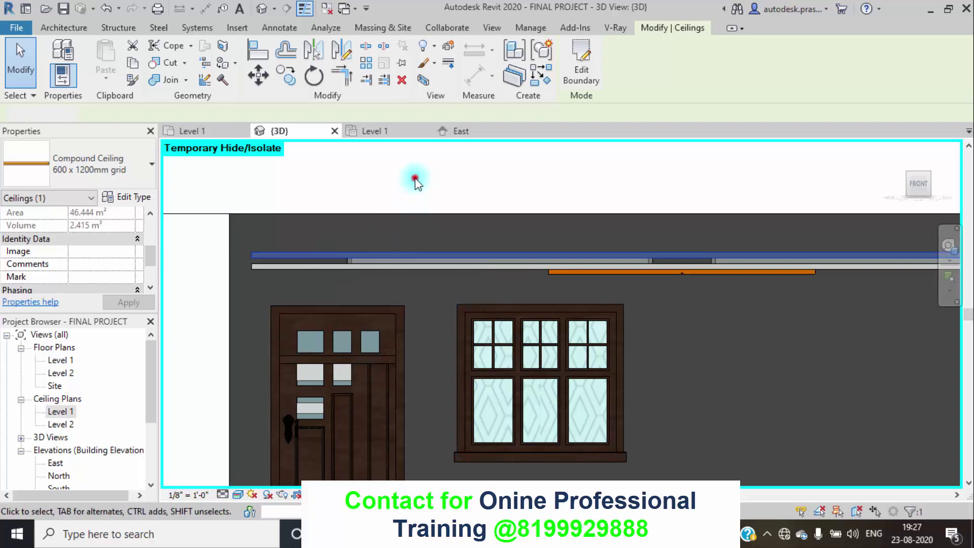
click(327, 271)
key(h)
key(h)
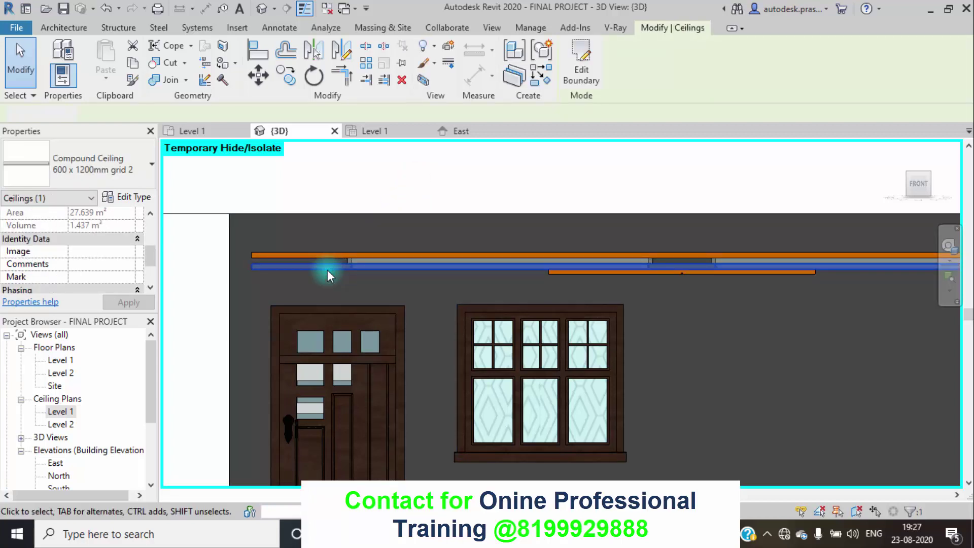
click(618, 274)
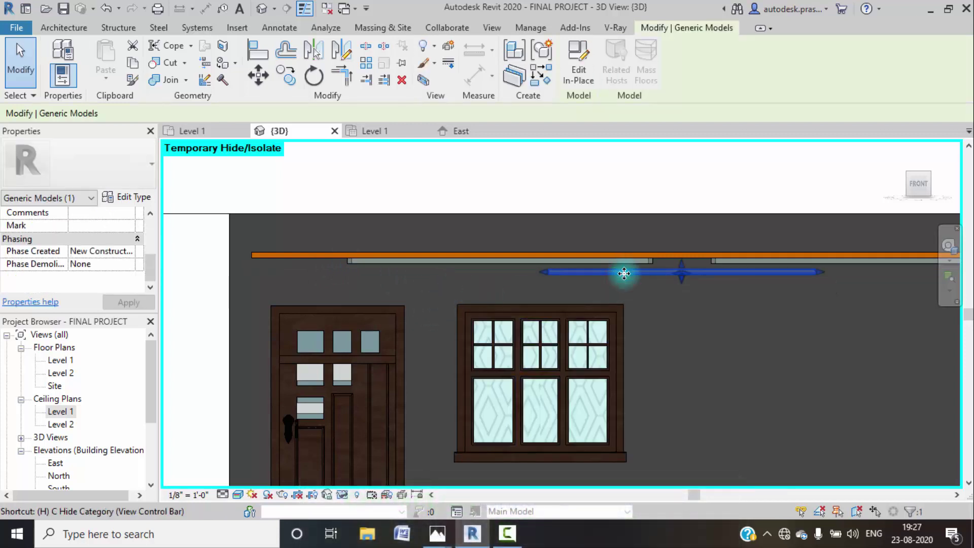
key(h)
- View the room from directly below and temporarily hide the floor covering the four glass frames
click(917, 202)
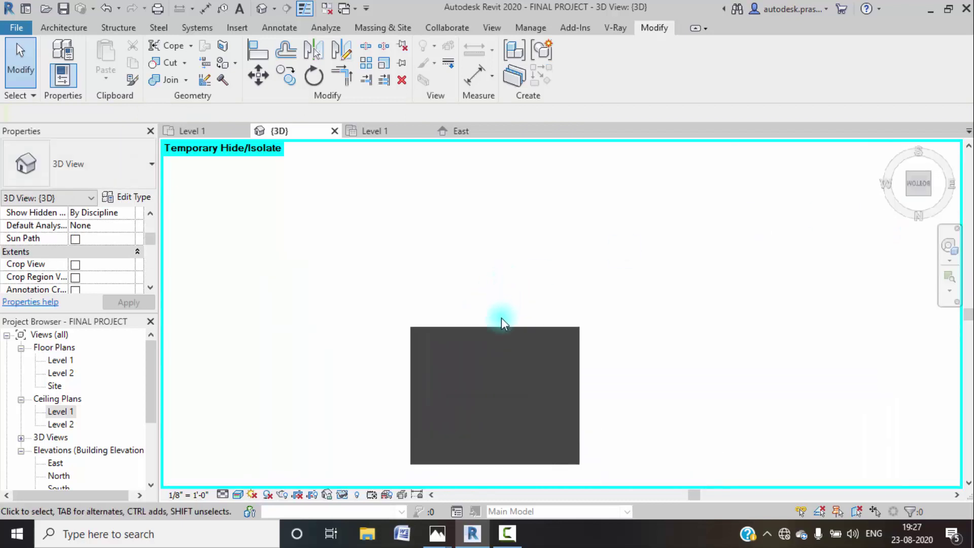
click(505, 326)
key(Escape)
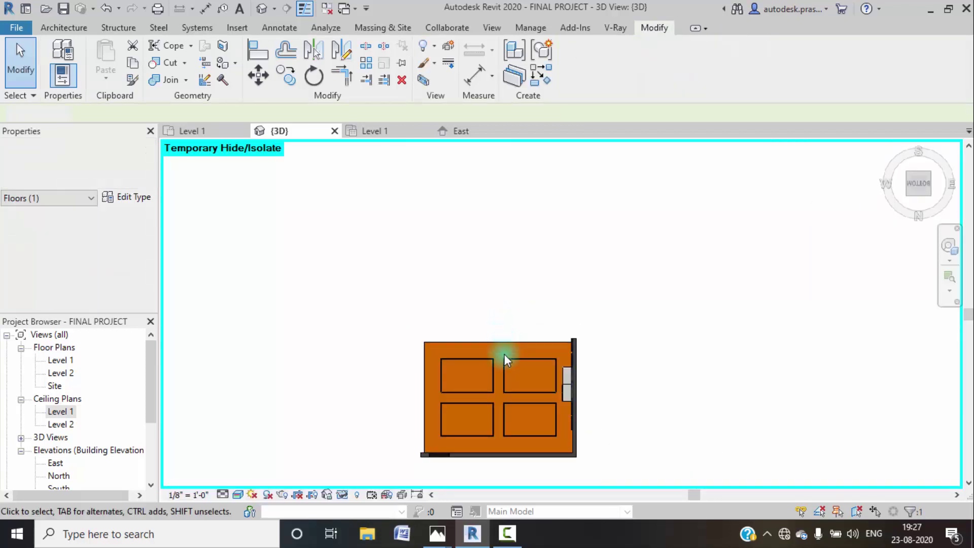
scroll(502, 365, up, 5)
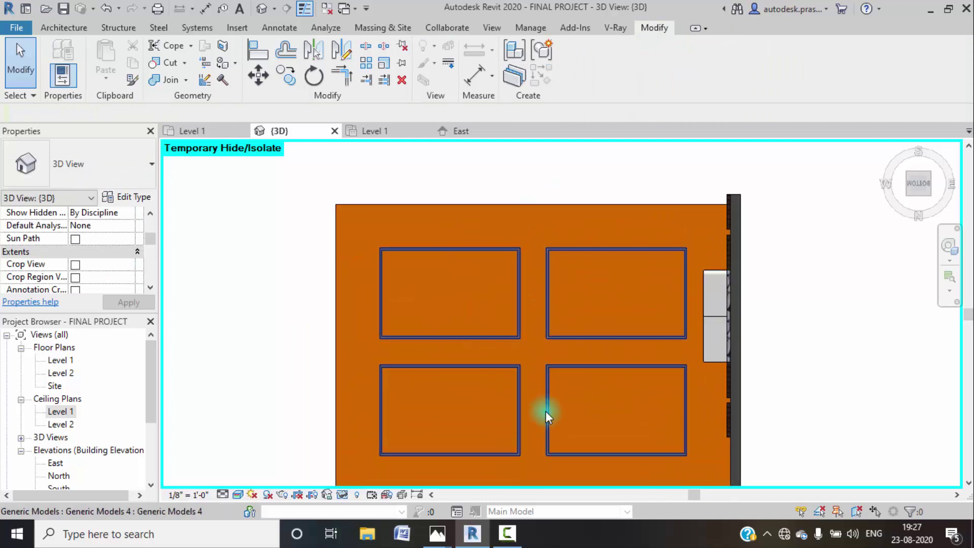
- Load the Lighting_Ceiling-Mounted_Radian_Runline-Recessed-Luminaire family from the LIBRARY folder into the project
click(71, 29)
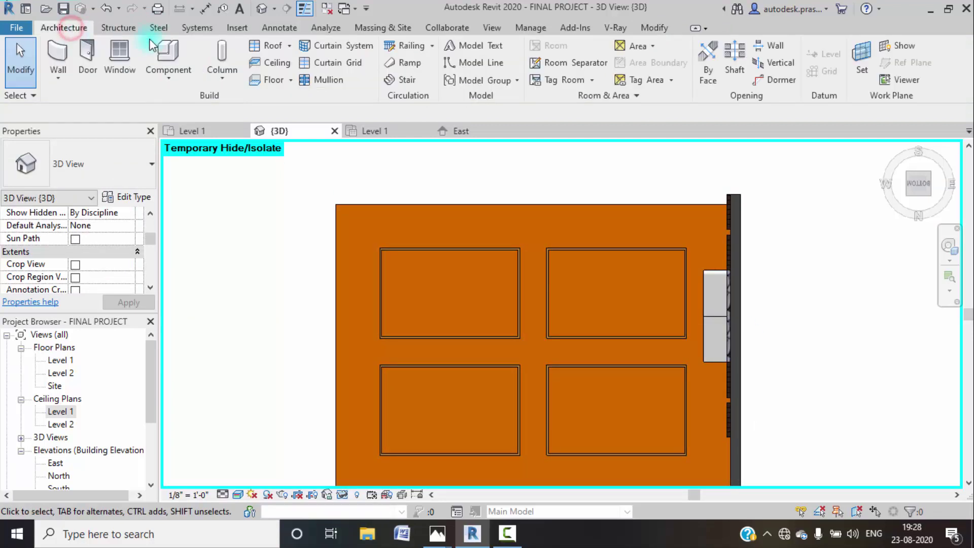
click(236, 32)
click(587, 76)
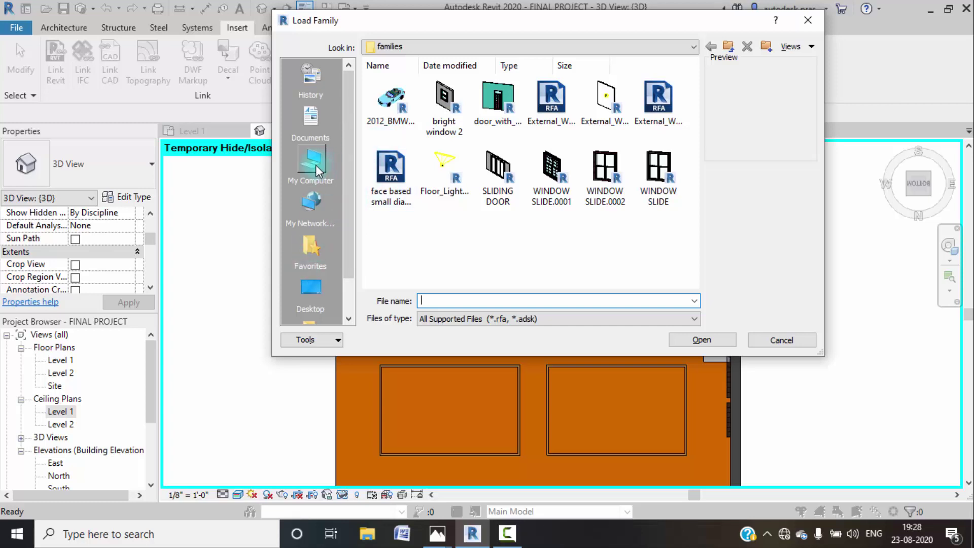
click(508, 534)
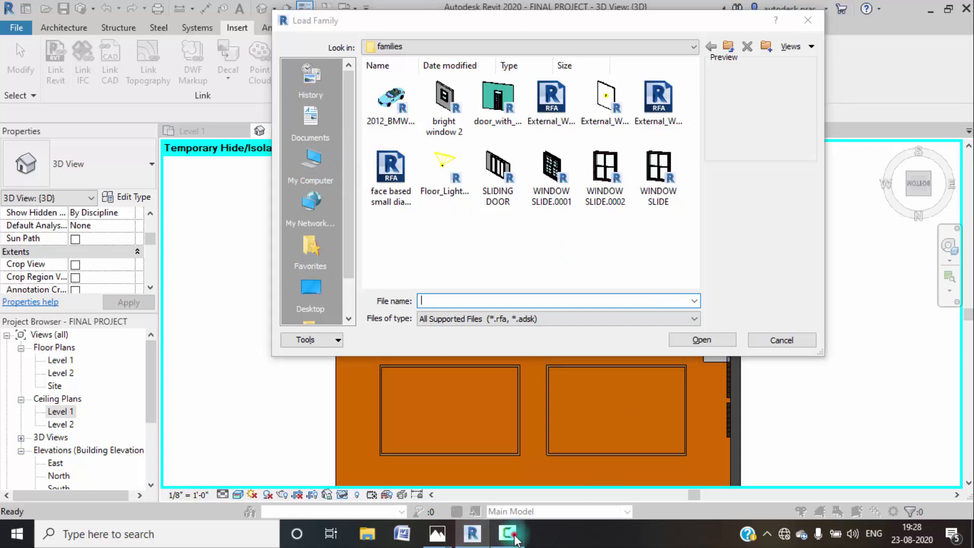
click(904, 474)
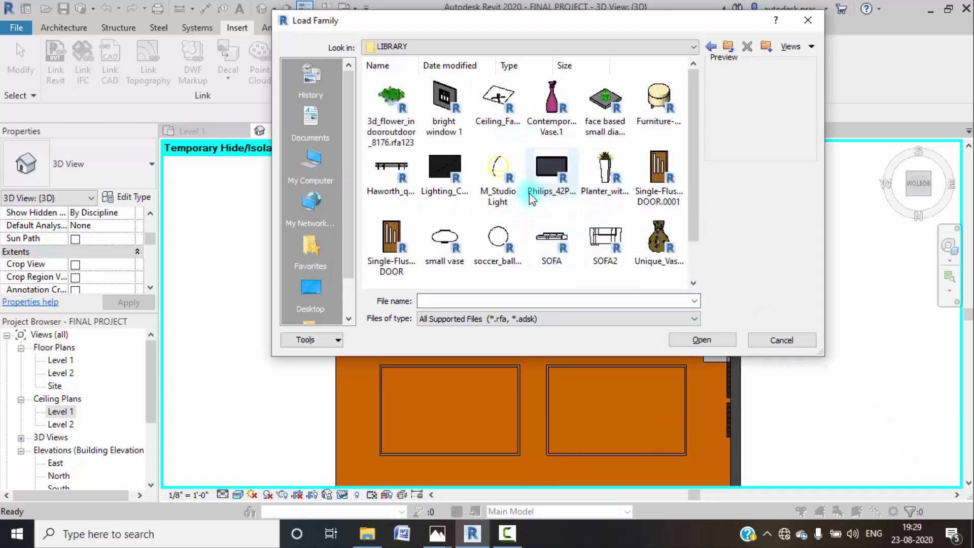
click(440, 184)
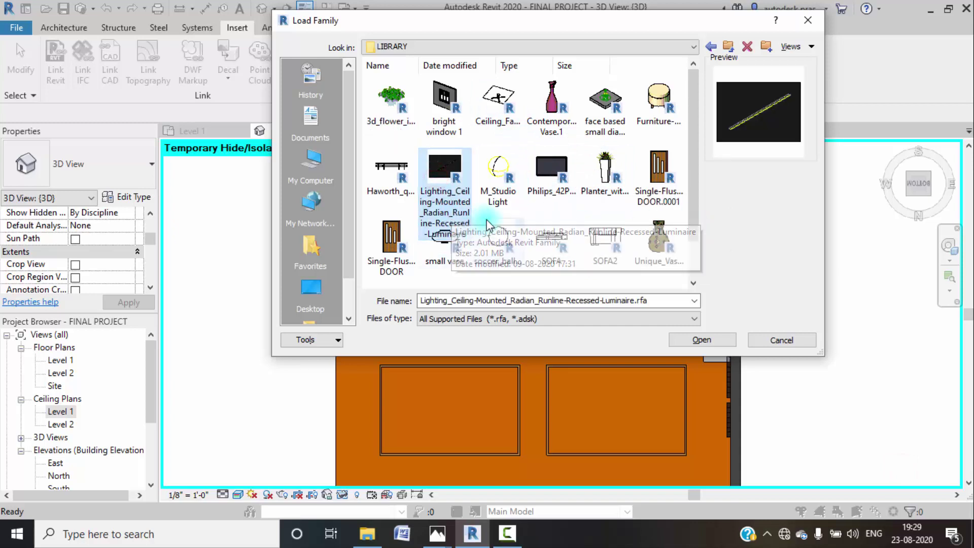
click(713, 340)
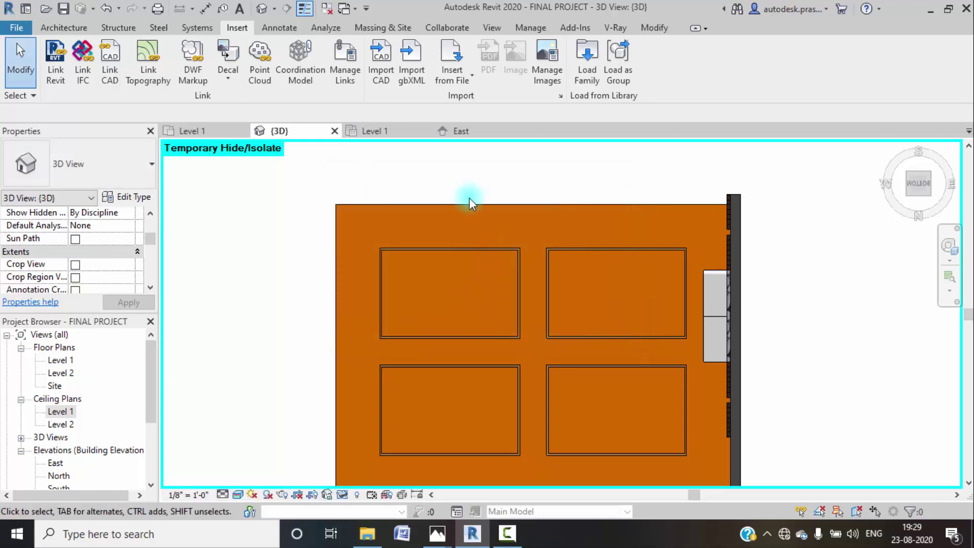
- Place one 1033 - 7W - 590 mm recessed luminaire on the upper ceiling, just outside a glass frame's long edge near its corner
click(63, 27)
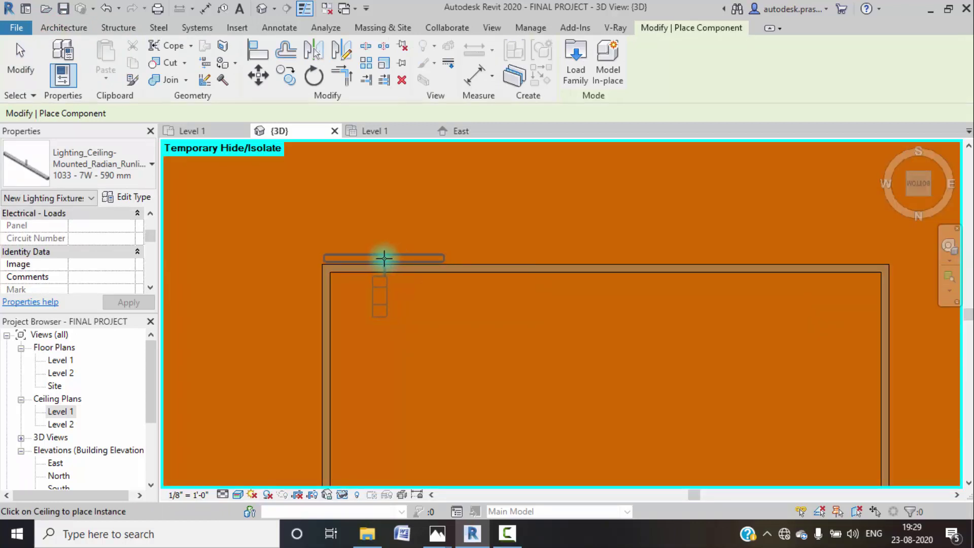
click(570, 70)
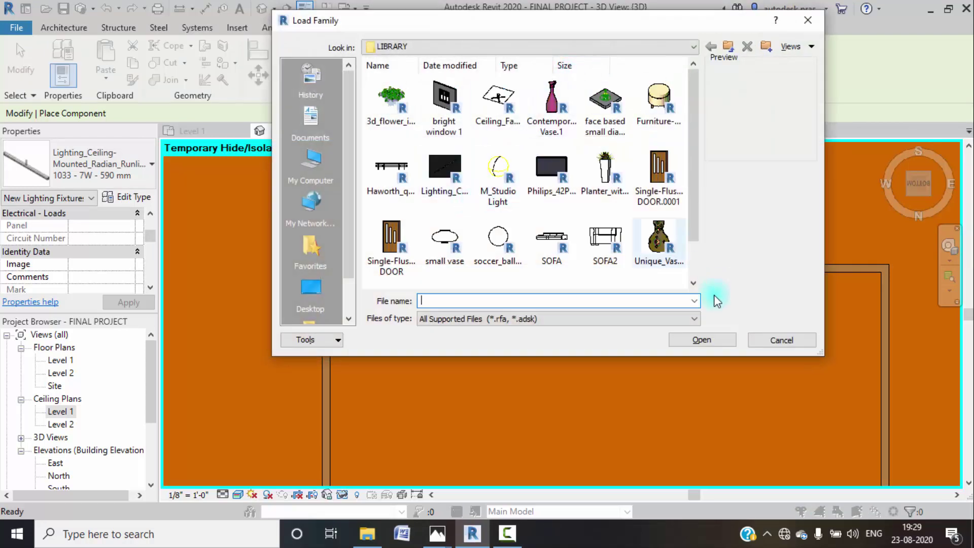
click(775, 341)
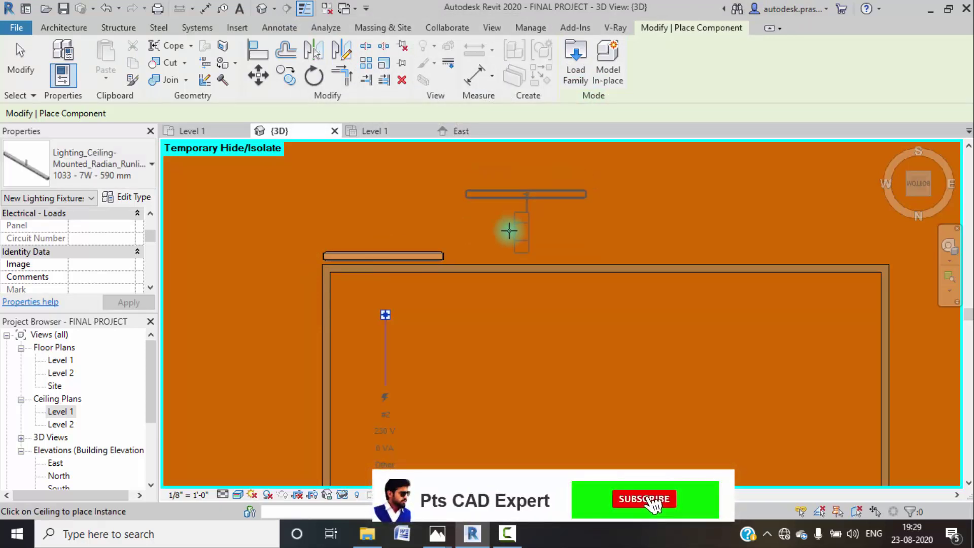
key(Escape)
key(Escape)
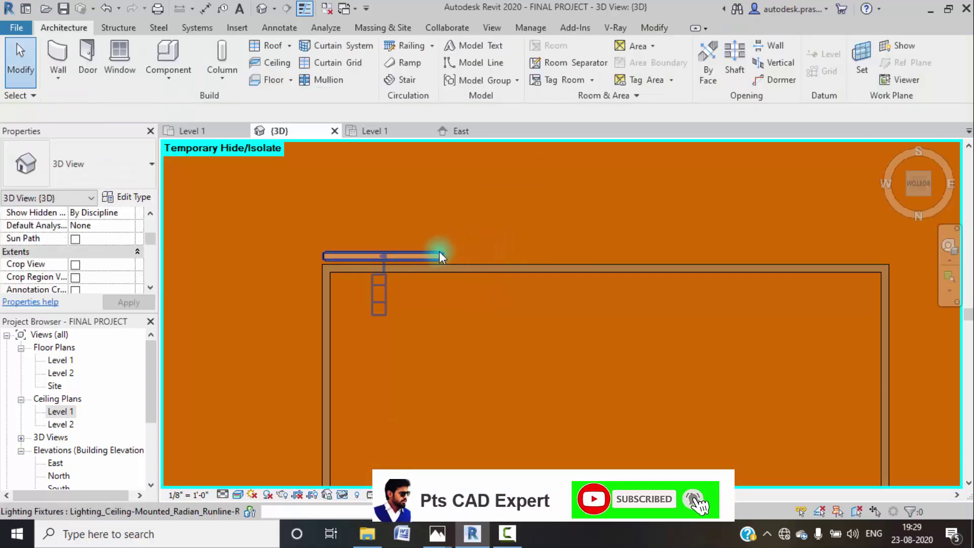
- Open the placed luminaire's family for editing and delete the block-shaped free-form parts above the light bar
click(439, 251)
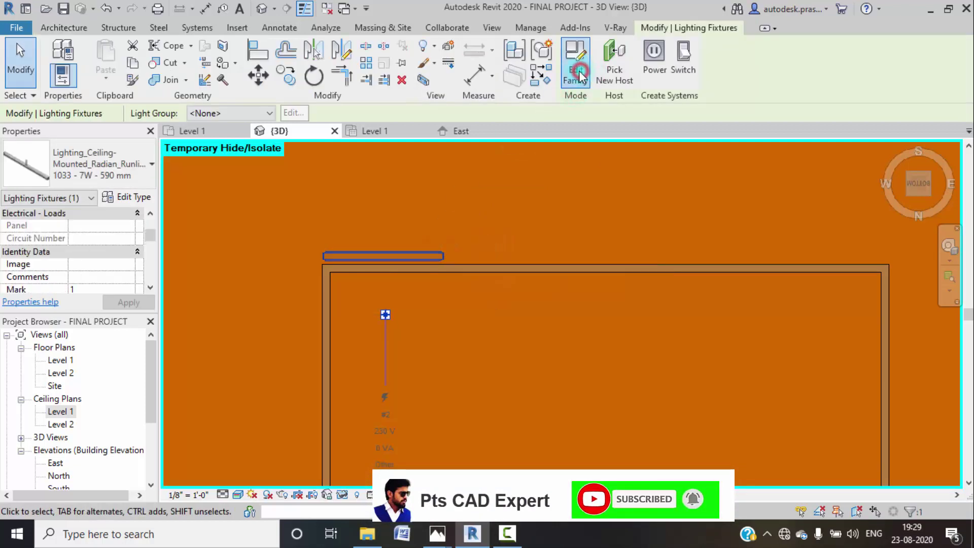
click(563, 54)
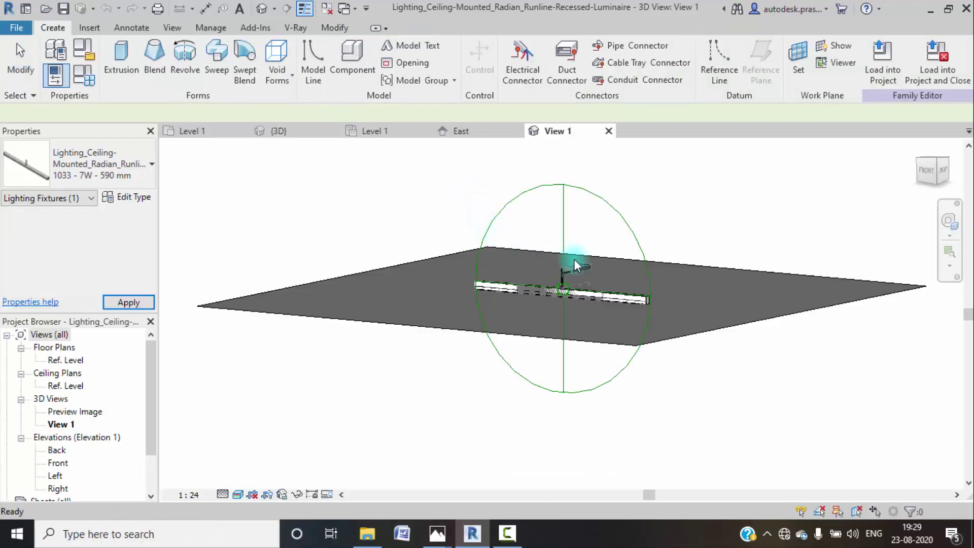
scroll(580, 267, up, 3)
click(580, 267)
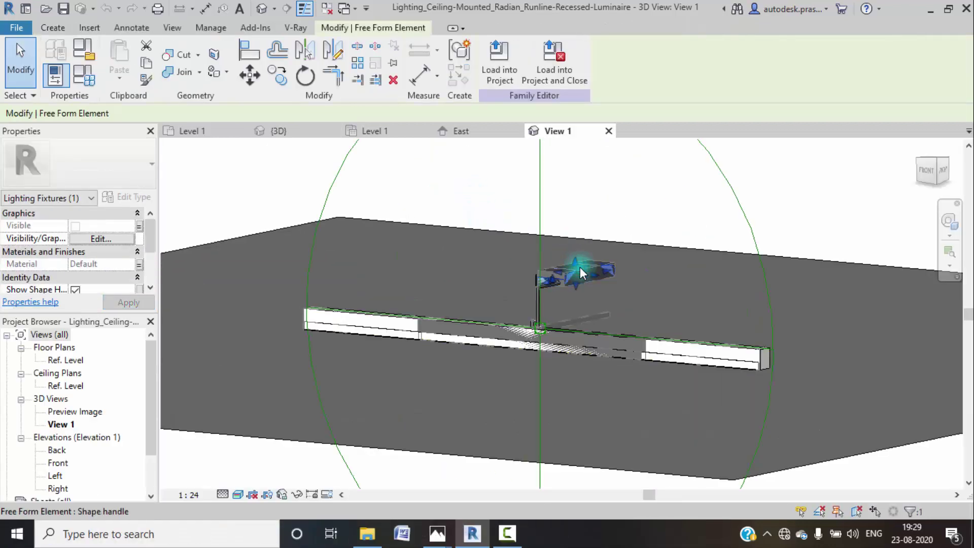
key(Delete)
click(562, 278)
key(Delete)
click(556, 284)
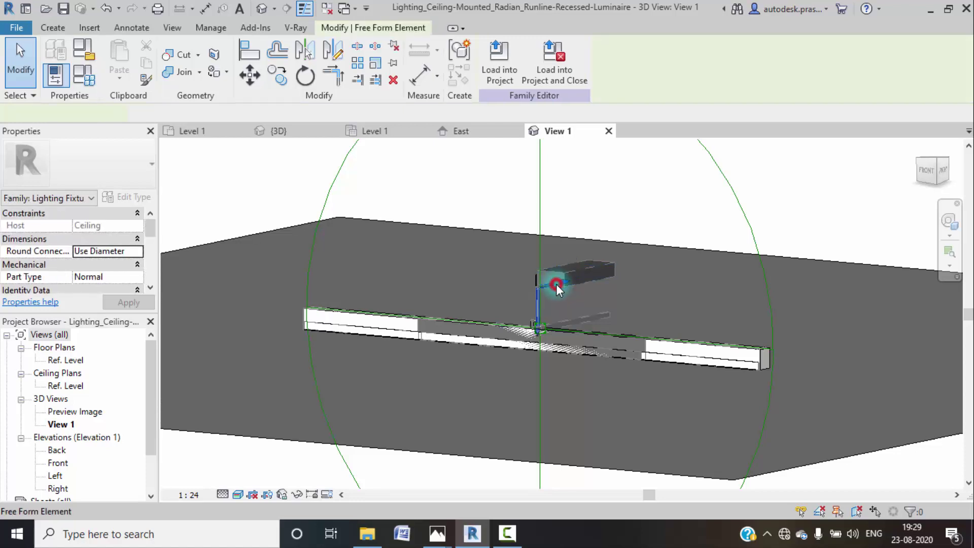
key(Delete)
- Delete the remaining free-form bracket and the thin vertical generic-model rod above the middle of the light bar
click(550, 284)
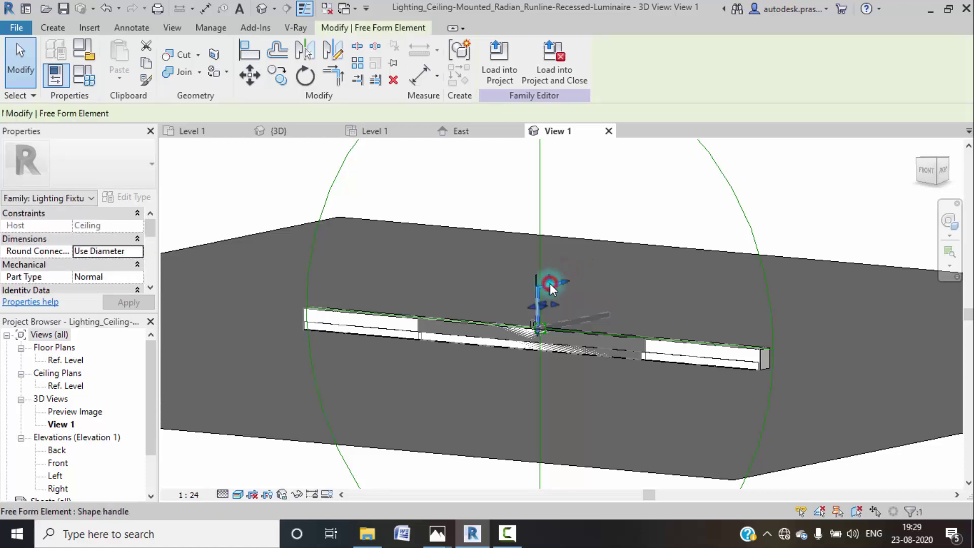
click(549, 284)
click(535, 296)
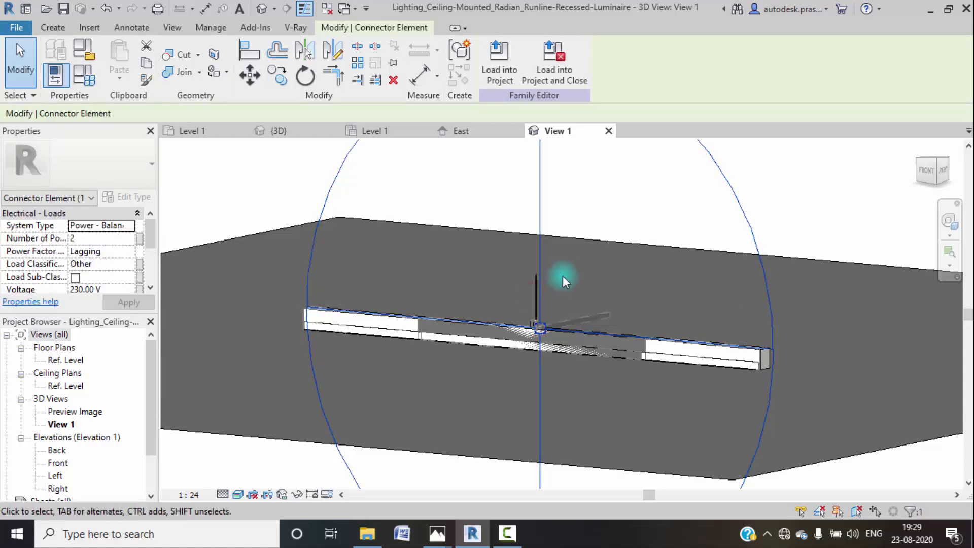
scroll(522, 293, up, 3)
click(523, 295)
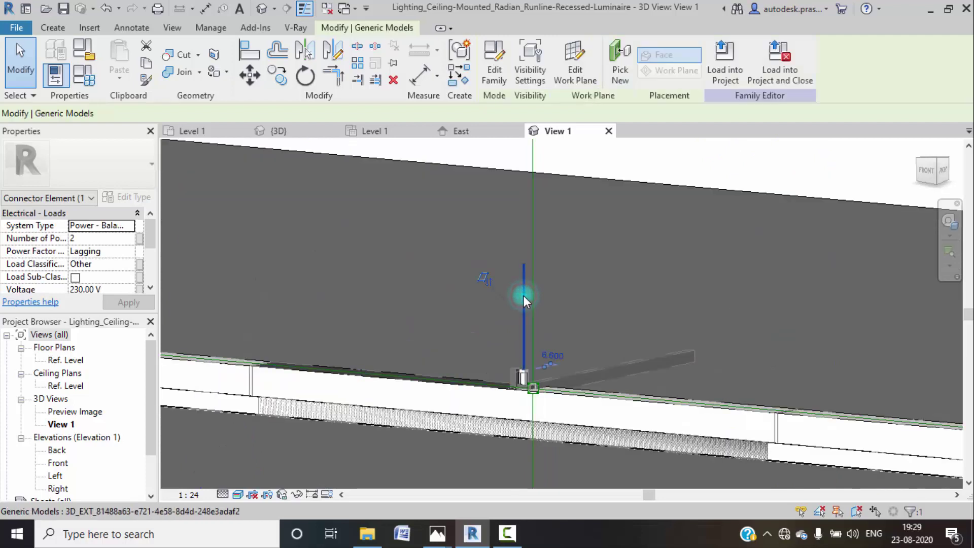
key(Delete)
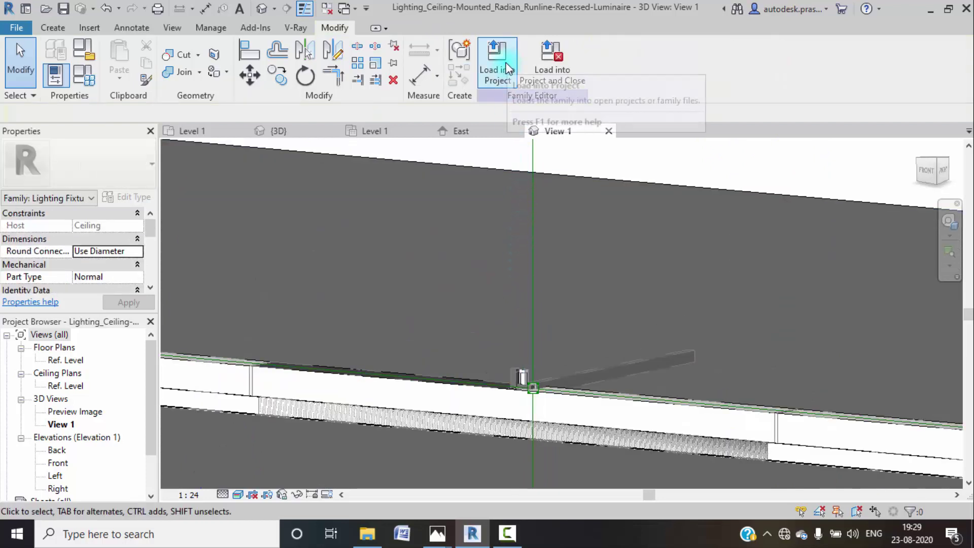
- Save the edited luminaire family and load it back into the project, closing the family and overwriting the existing version
click(507, 62)
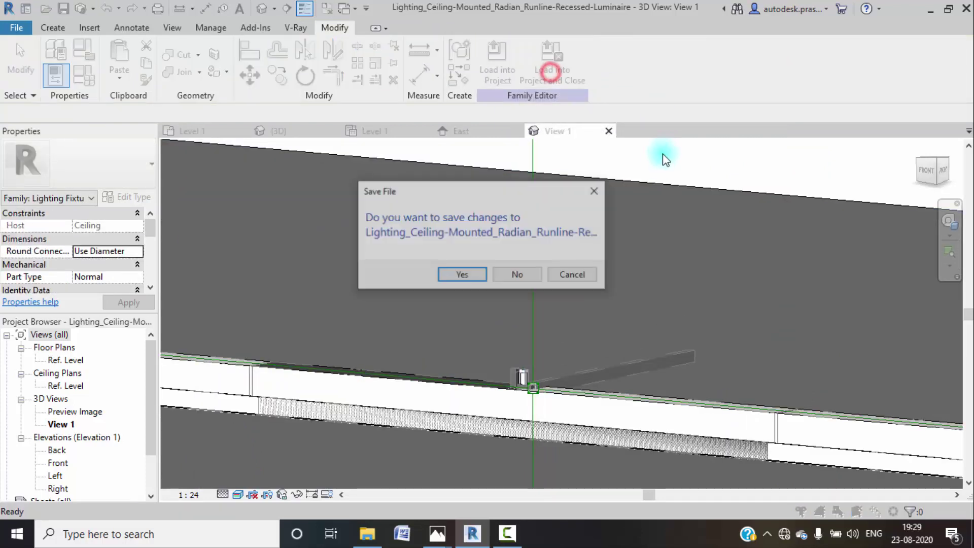
click(474, 277)
click(463, 289)
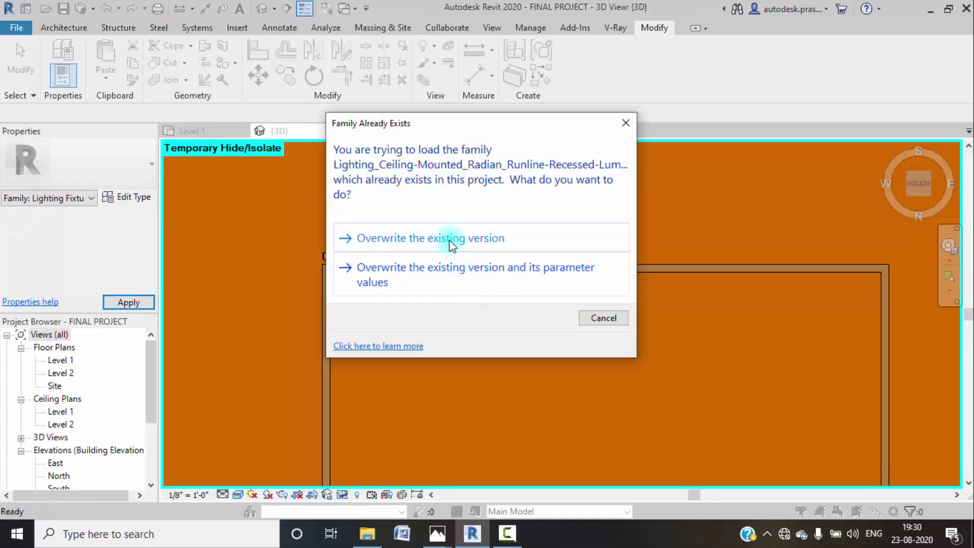
click(451, 242)
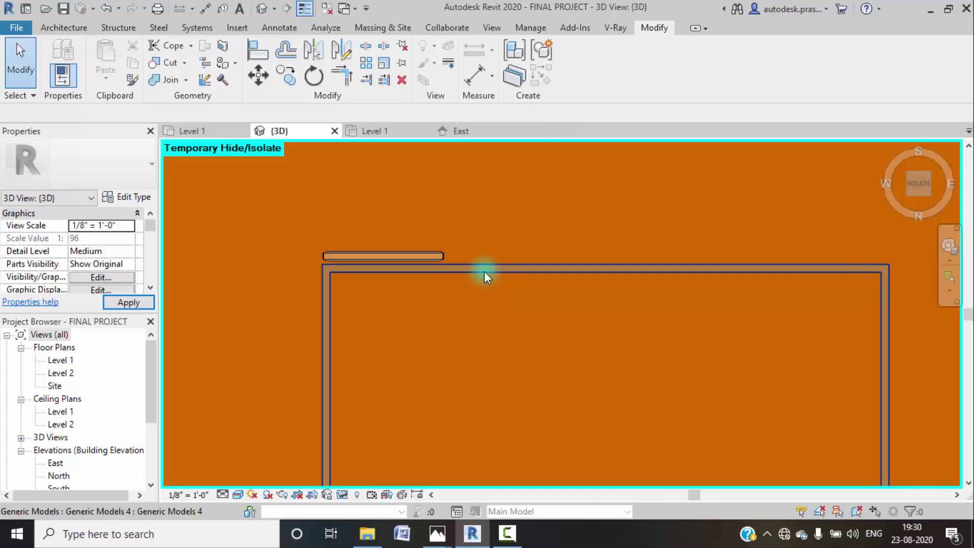
- Copy the luminaire four times end to end along the south edge of the south-west glass frame
click(409, 255)
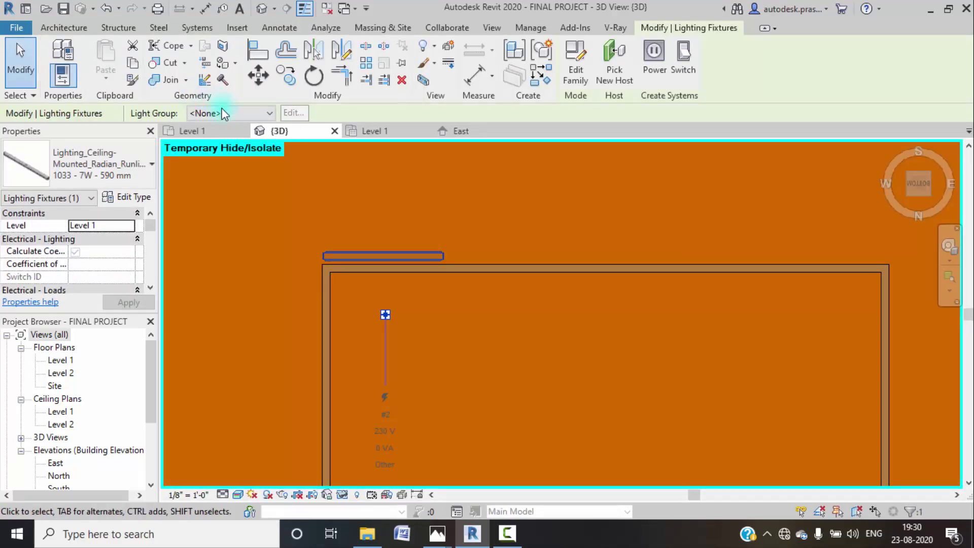
click(285, 77)
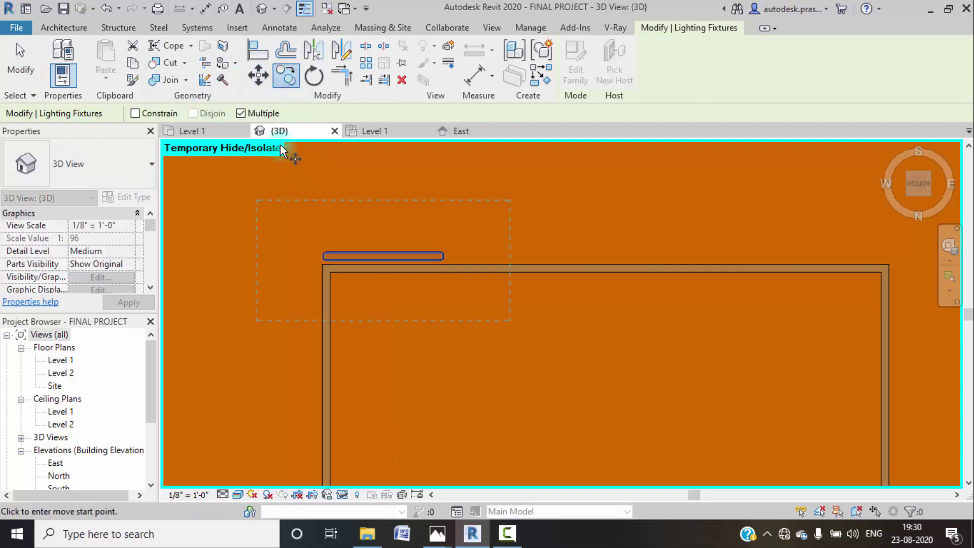
click(351, 255)
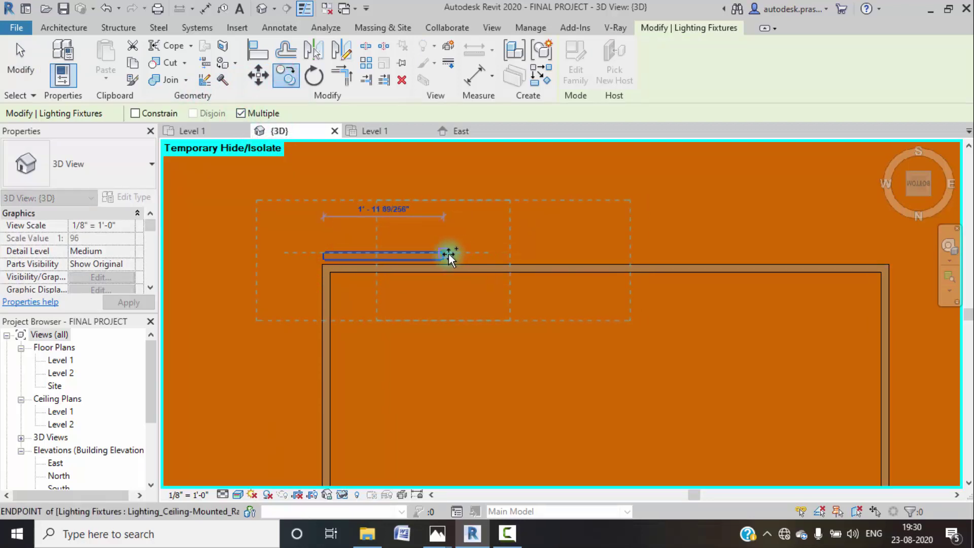
click(445, 254)
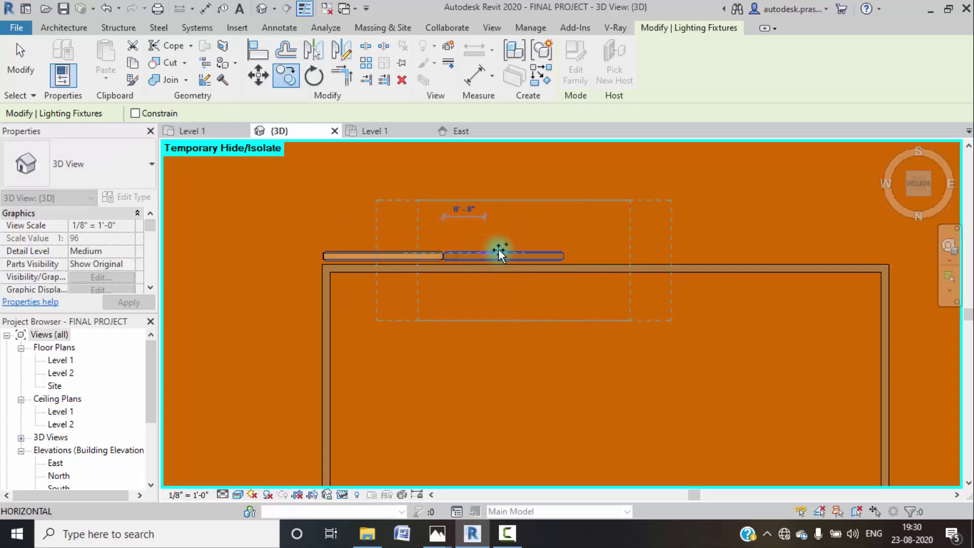
click(567, 252)
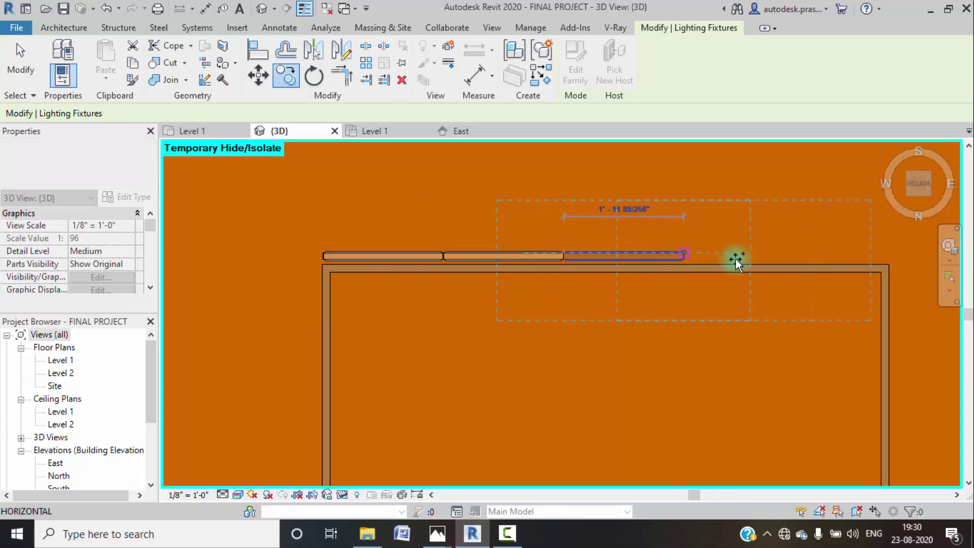
click(684, 252)
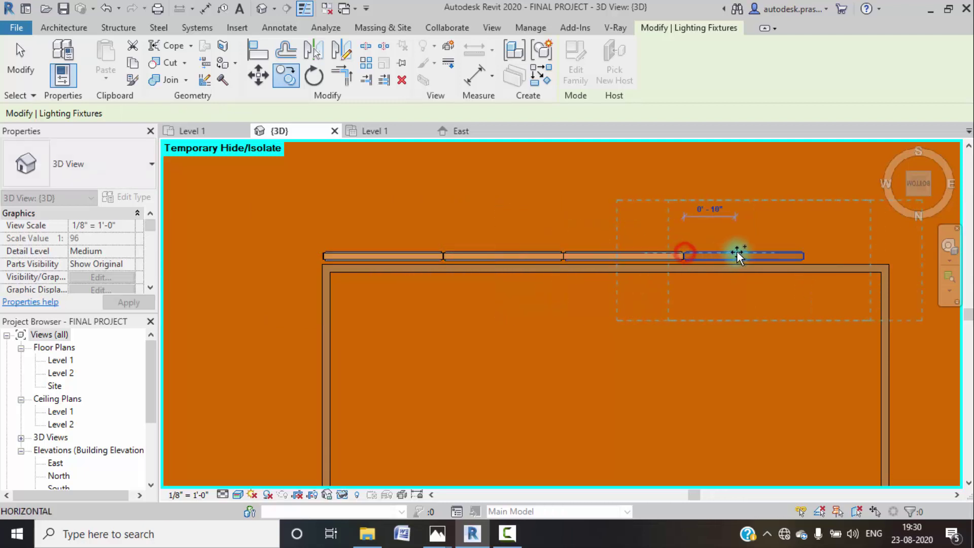
click(805, 252)
- Continue with five more luminaire copies laid end to end along the south edge of the adjacent south-east glass frame
scroll(645, 253, down, 2)
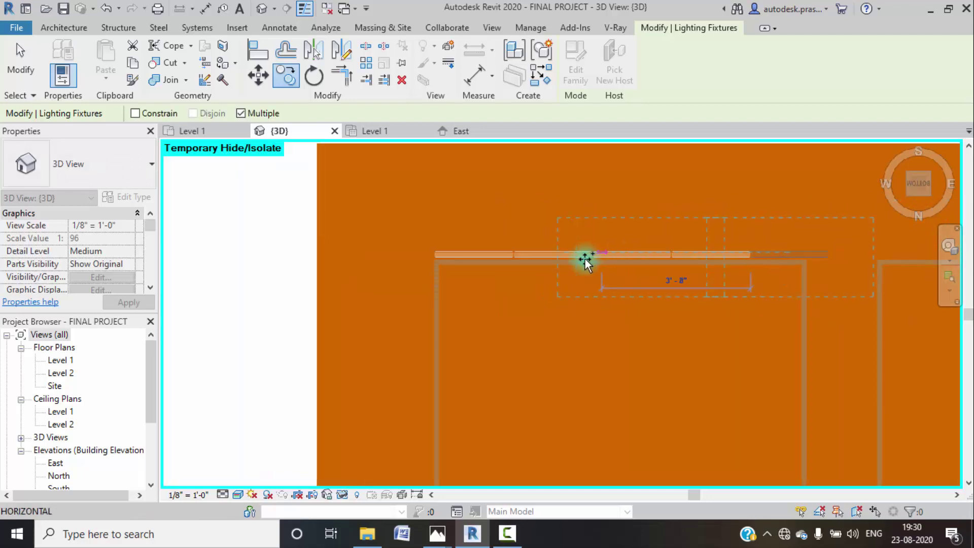
middle_drag(573, 263, 456, 223)
middle_drag(749, 189, 506, 204)
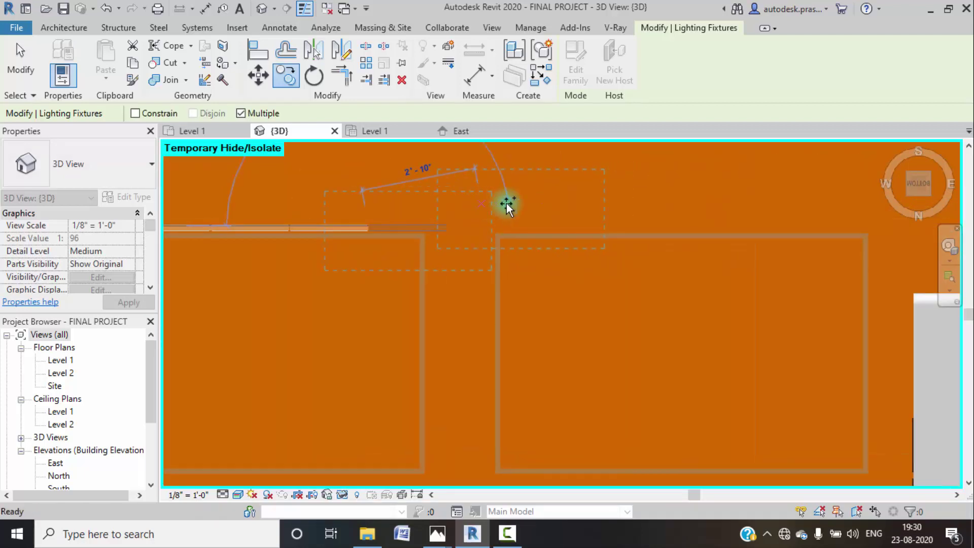
scroll(514, 212, up, 2)
click(492, 230)
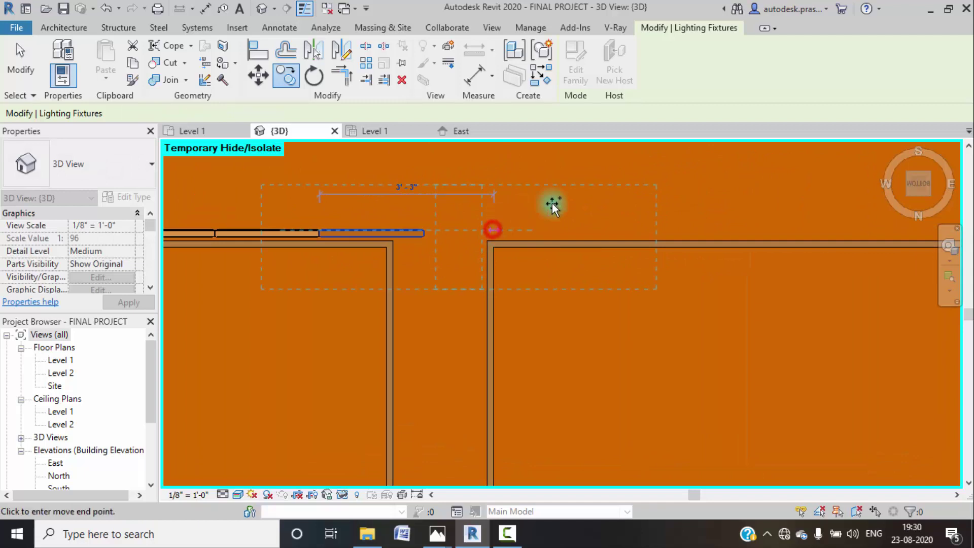
click(601, 229)
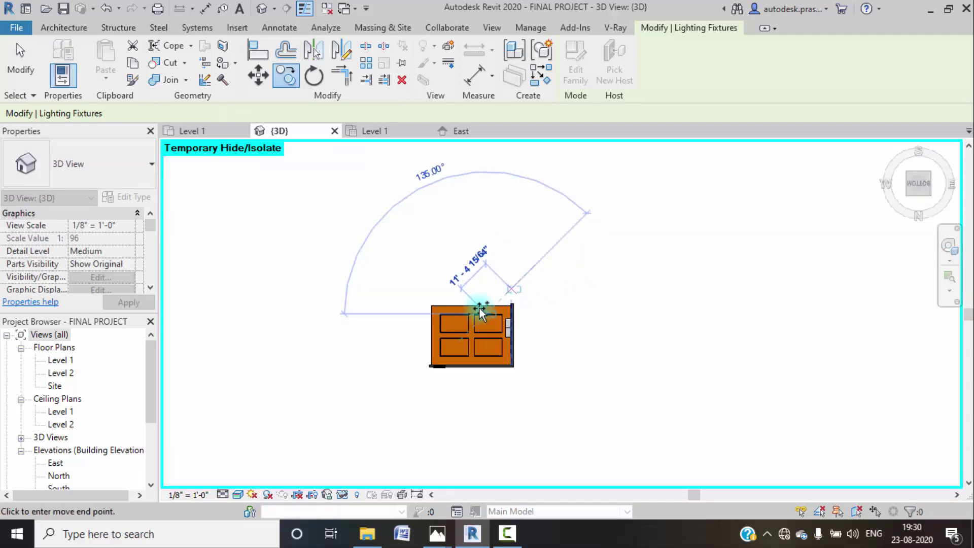
scroll(481, 313, up, 8)
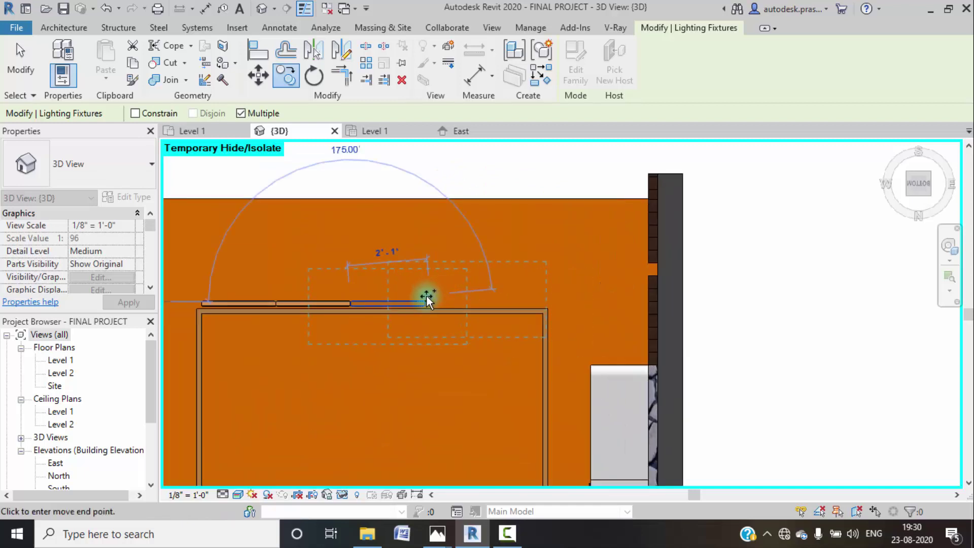
click(427, 300)
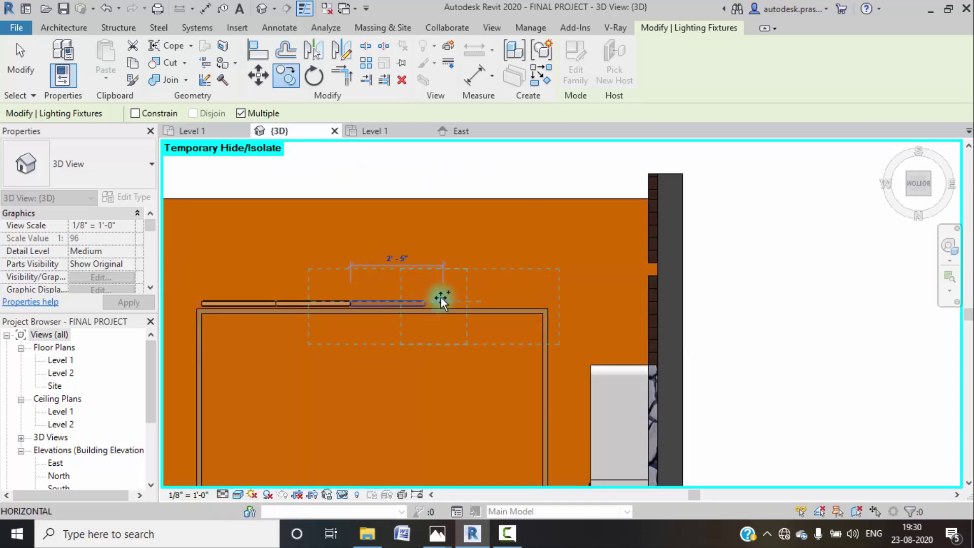
click(502, 303)
- Copy one luminaire to just outside the north edge of the north-west glass frame, starting at its west corner
scroll(578, 279, down, 5)
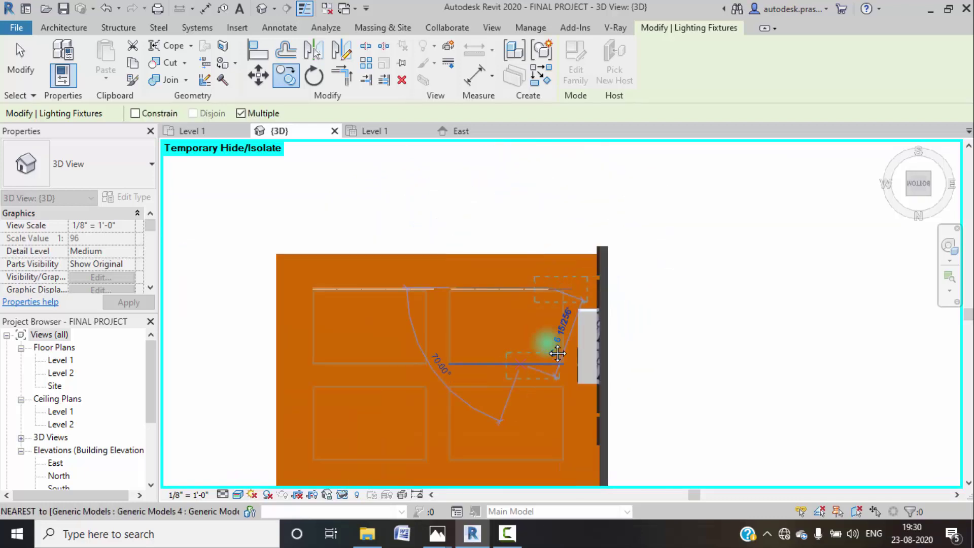
scroll(478, 343, up, 6)
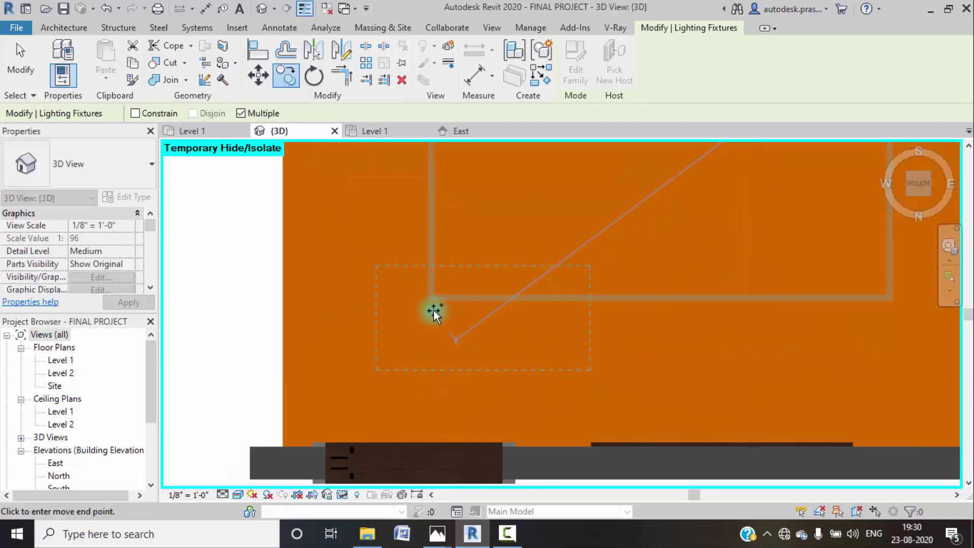
click(429, 308)
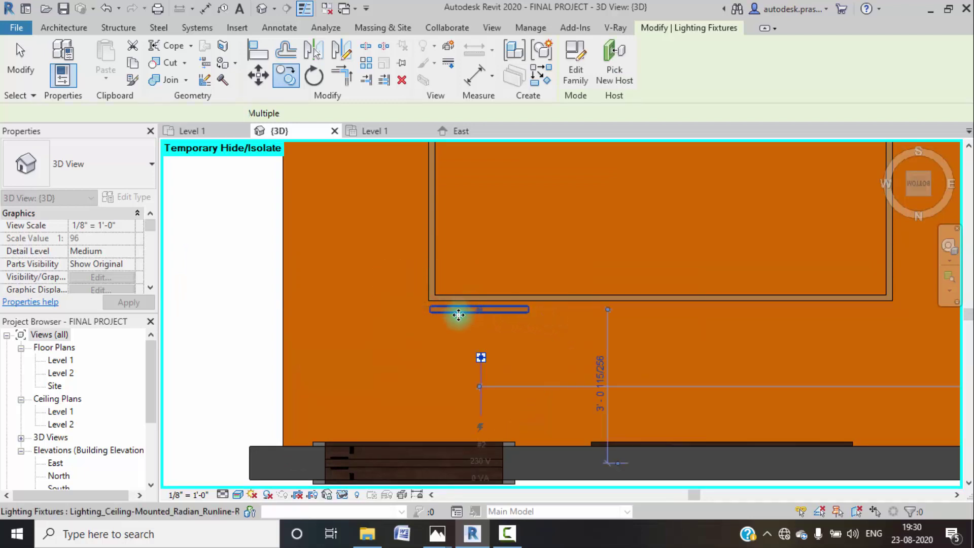
key(Escape)
scroll(467, 315, up, 3)
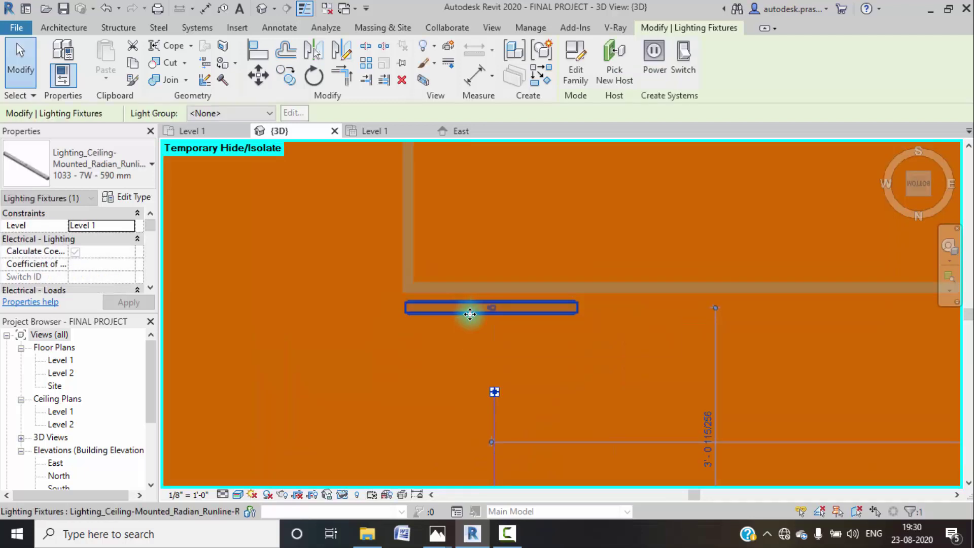
- Move that luminaire eastward along the frame's north edge by one luminaire length
click(266, 83)
click(403, 303)
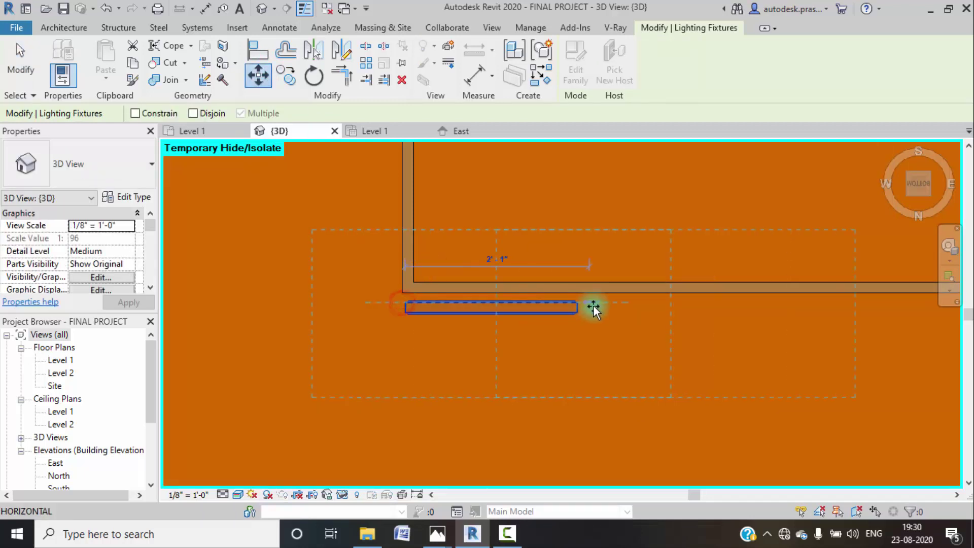
click(580, 302)
middle_drag(658, 305, 603, 320)
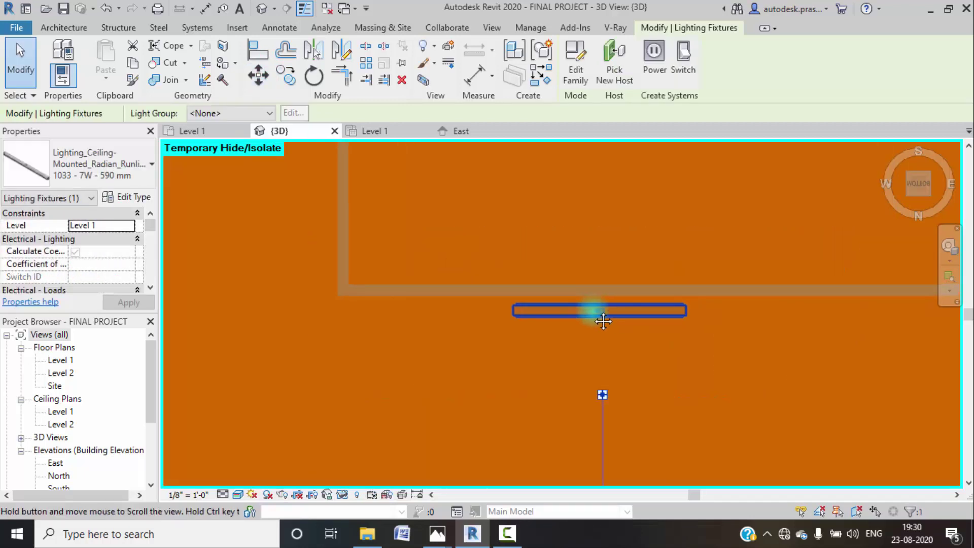
click(574, 327)
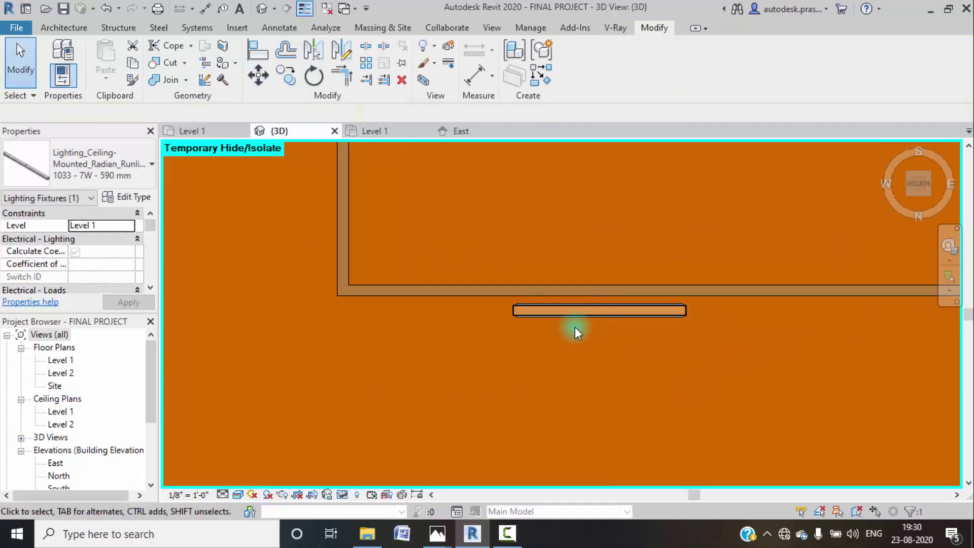
click(516, 307)
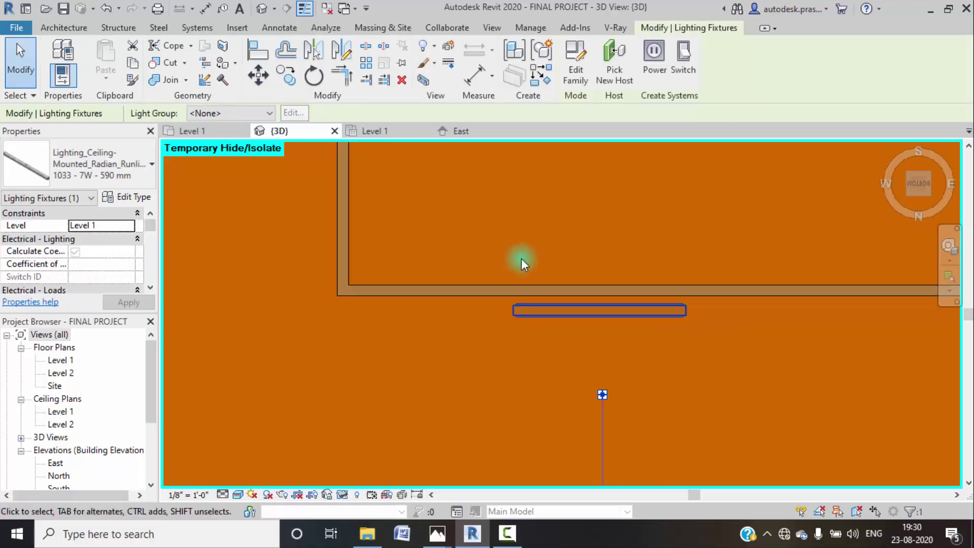
click(513, 543)
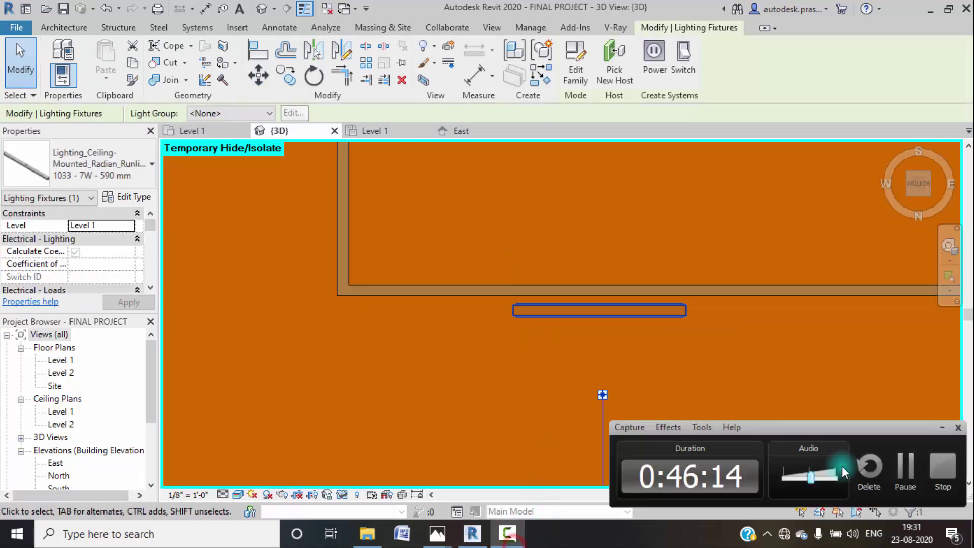
click(901, 476)
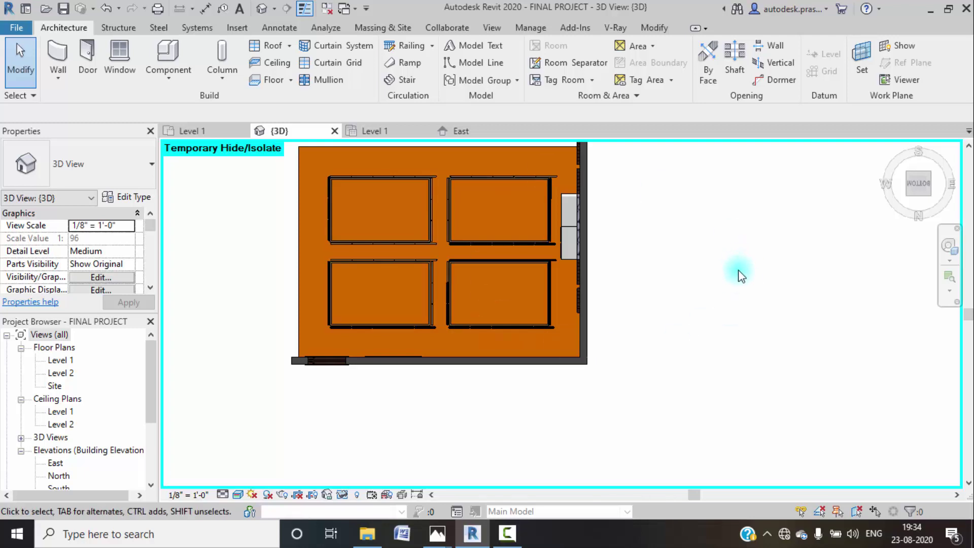
- Reset the temporary hide/isolate mode and temporarily hide the wall on the building's front side to expose the room
key(h)
key(r)
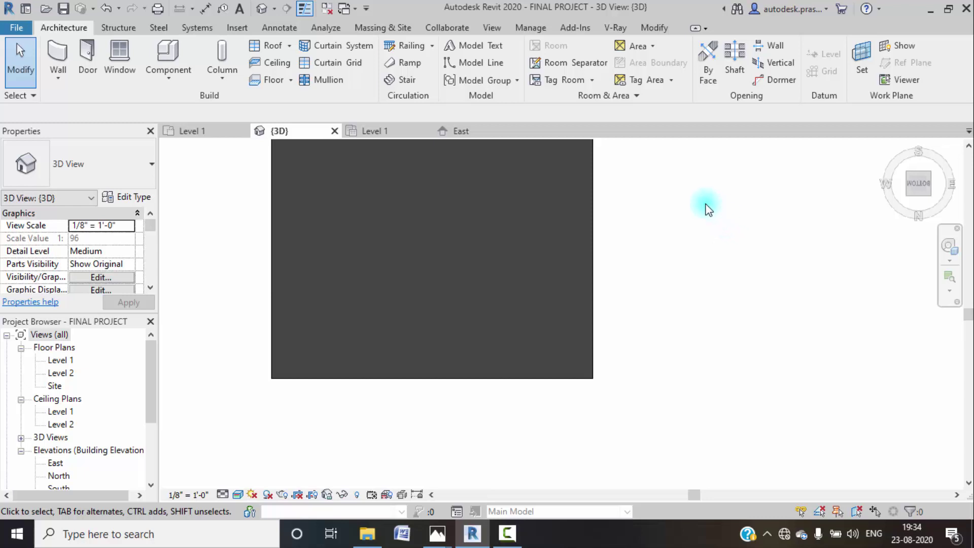
shift+middle_drag(679, 196, 609, 184)
click(588, 169)
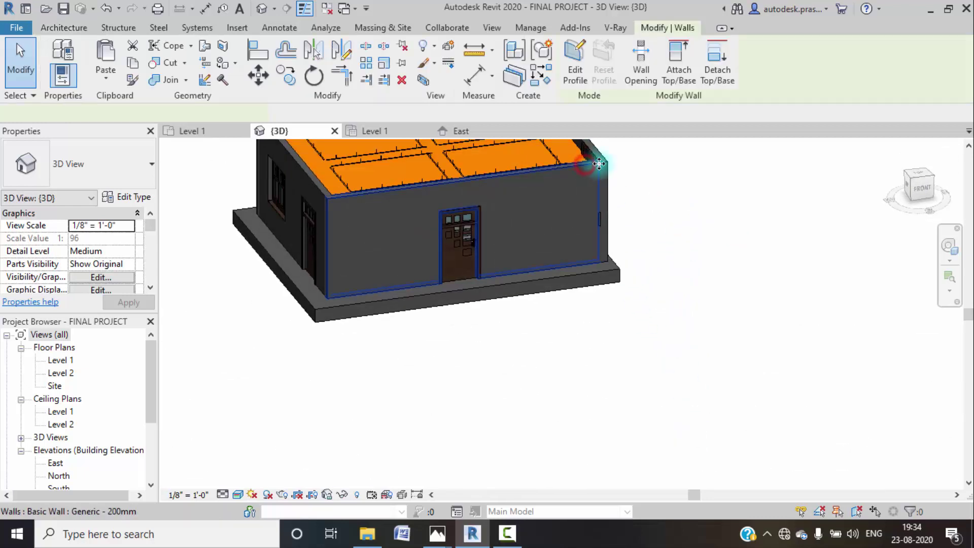
key(h)
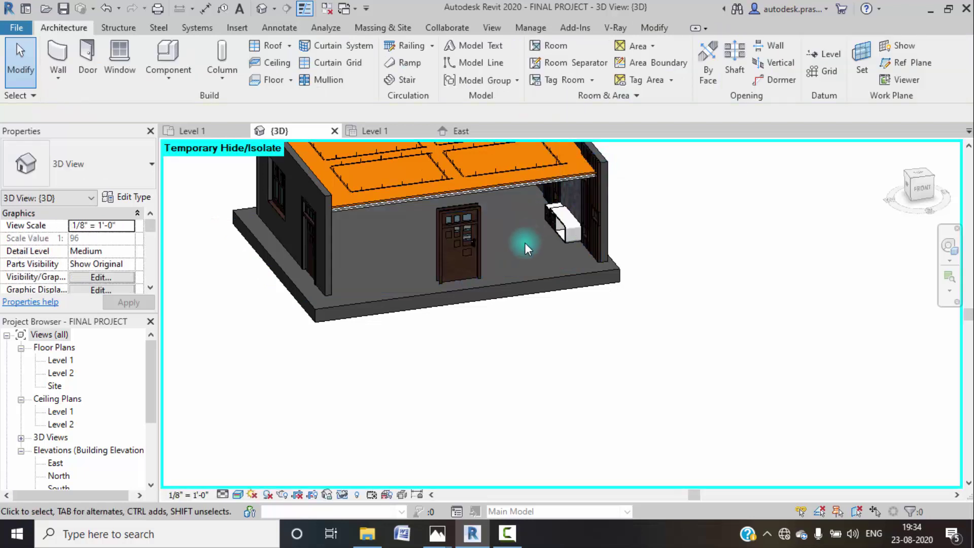
- Temporarily hide the door left standing in the hidden front wall so the false ceiling can be seen from below
shift+middle_drag(497, 251, 431, 341)
scroll(431, 341, up, 6)
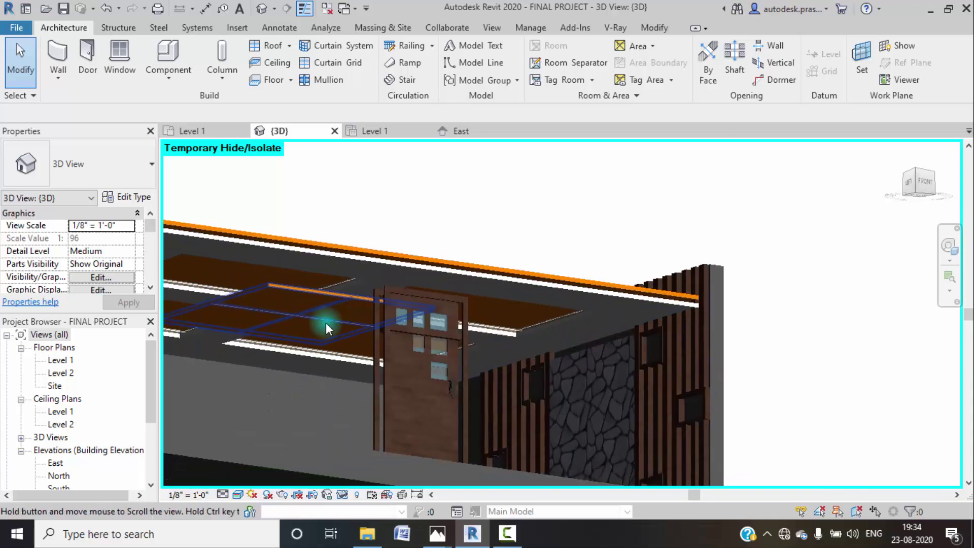
middle_drag(322, 321, 382, 287)
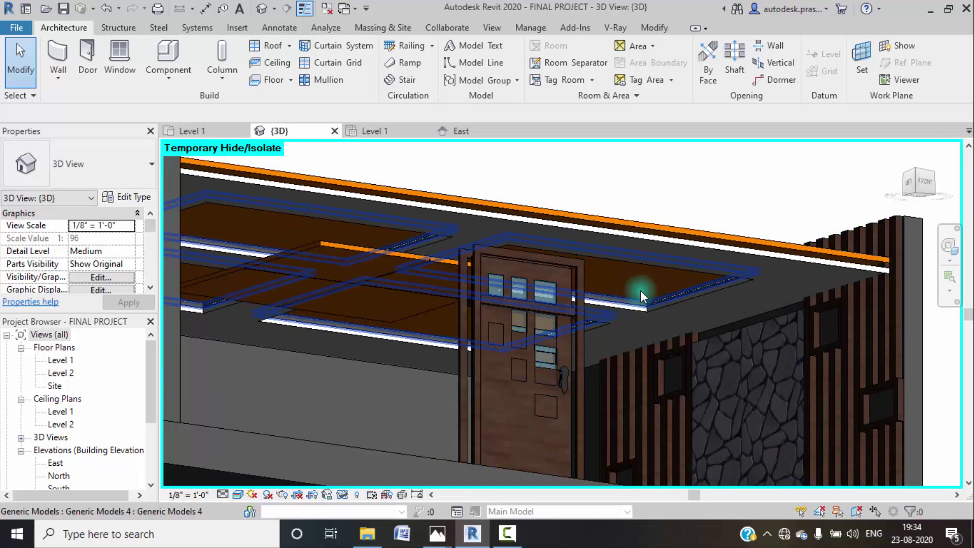
click(562, 358)
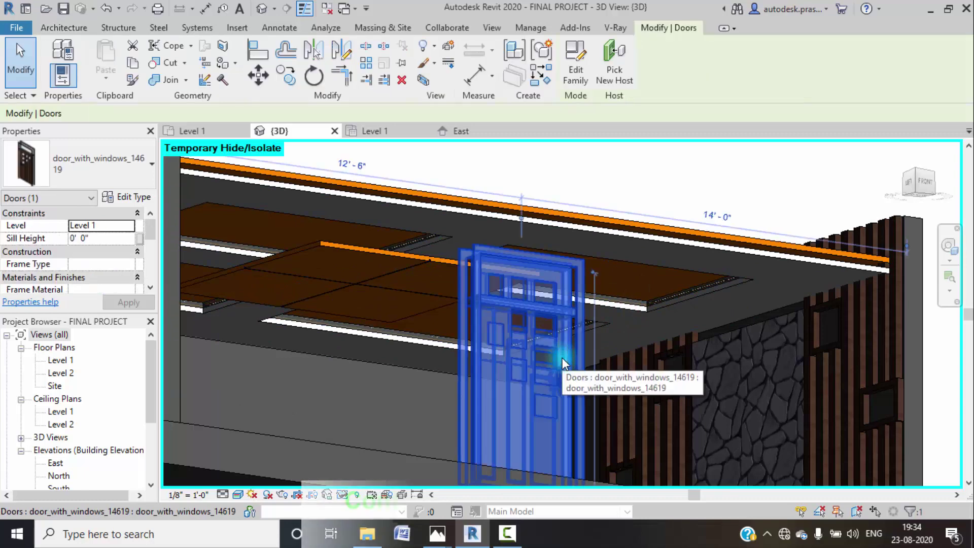
key(Escape)
scroll(491, 347, down, 3)
middle_drag(495, 348, 572, 350)
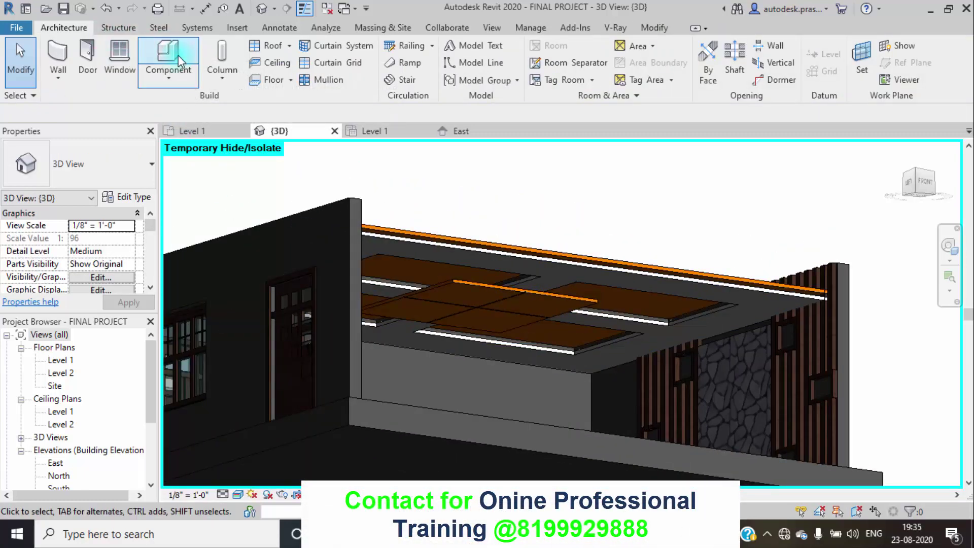
- Load the Ceiling_Fan_9146 family from the LIBRARY folder and place one fan on the suspended central ceiling panel
click(235, 27)
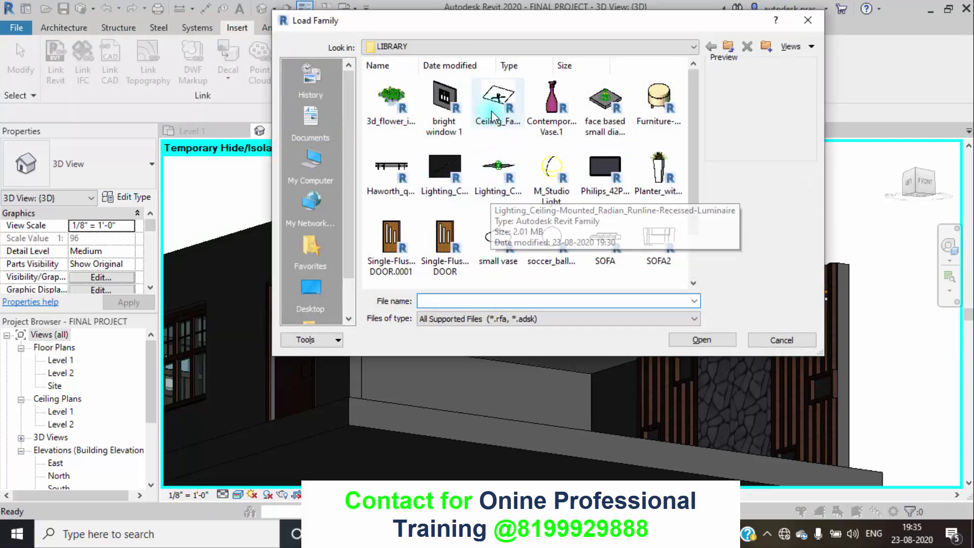
click(490, 104)
click(725, 341)
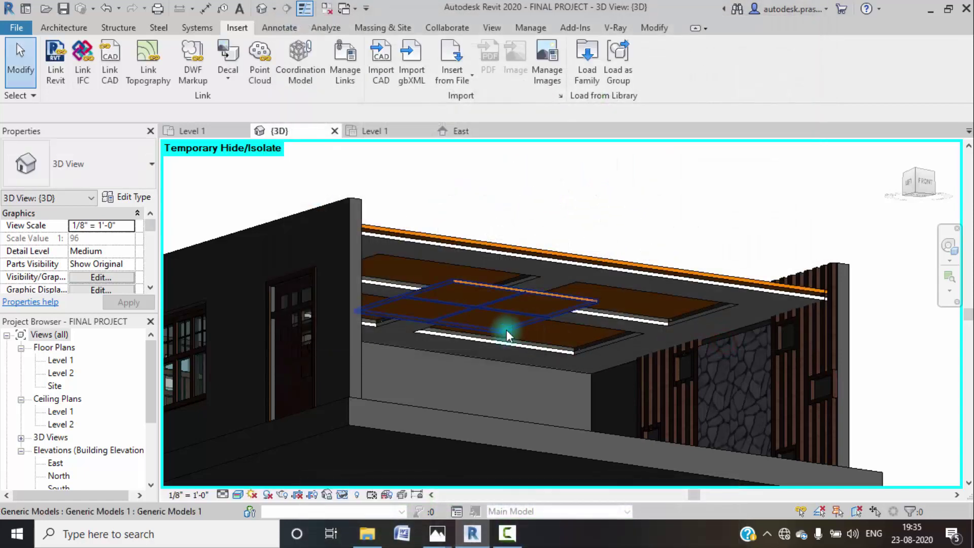
click(63, 28)
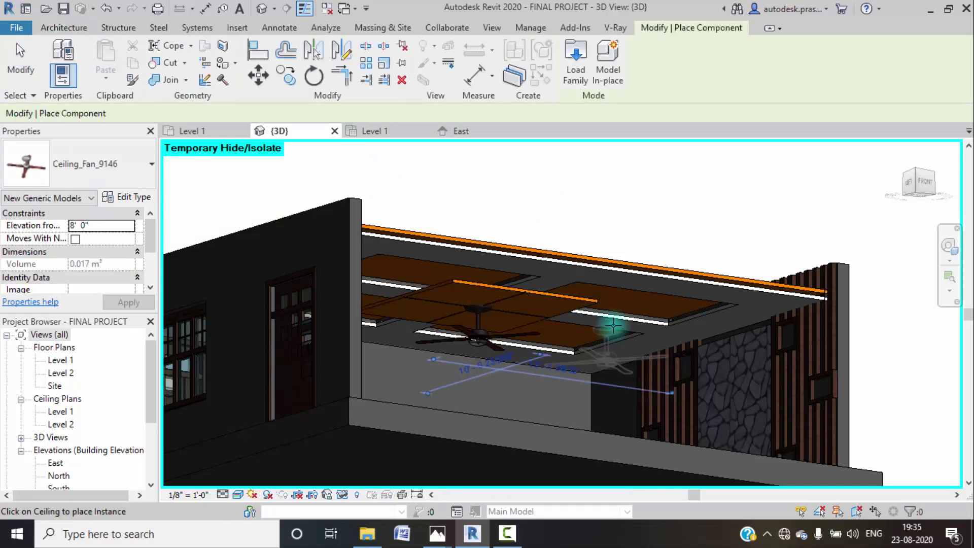
key(Escape)
key(Escape)
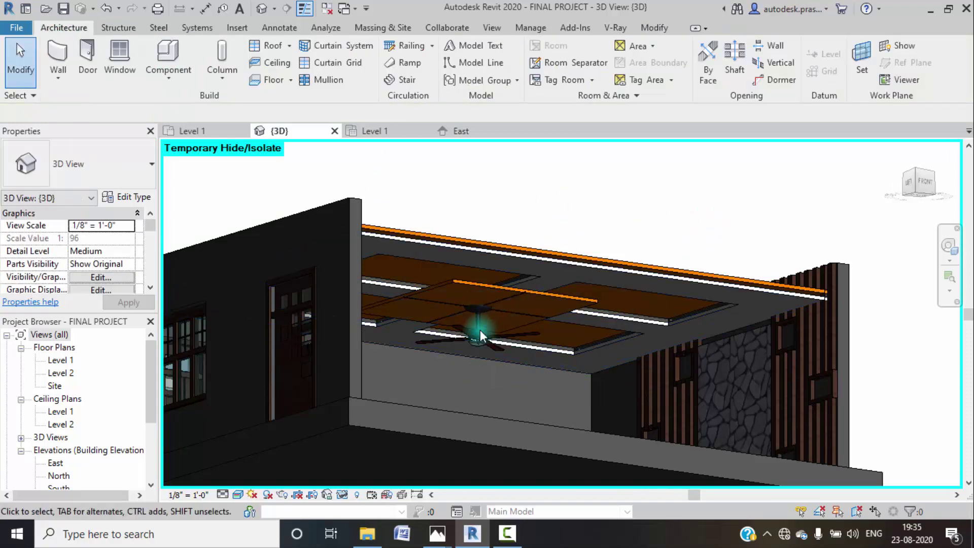
- Open the Lighting_Ceiling-Mounted_Radian_Runline-Recessed-Luminaire family for editing from one of the luminaires placed along the false ceiling
shift+middle_drag(649, 222, 613, 305)
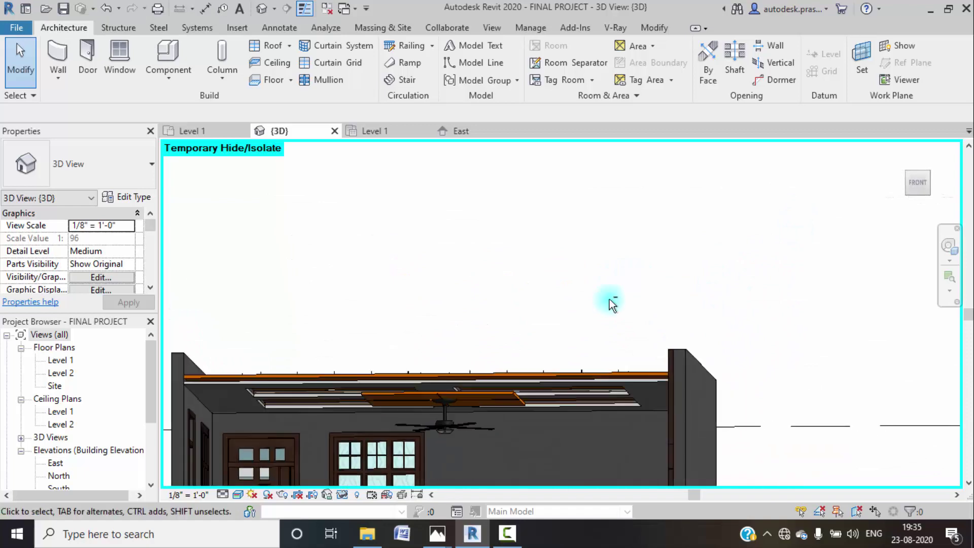
shift+middle_drag(551, 317, 494, 285)
scroll(486, 291, up, 4)
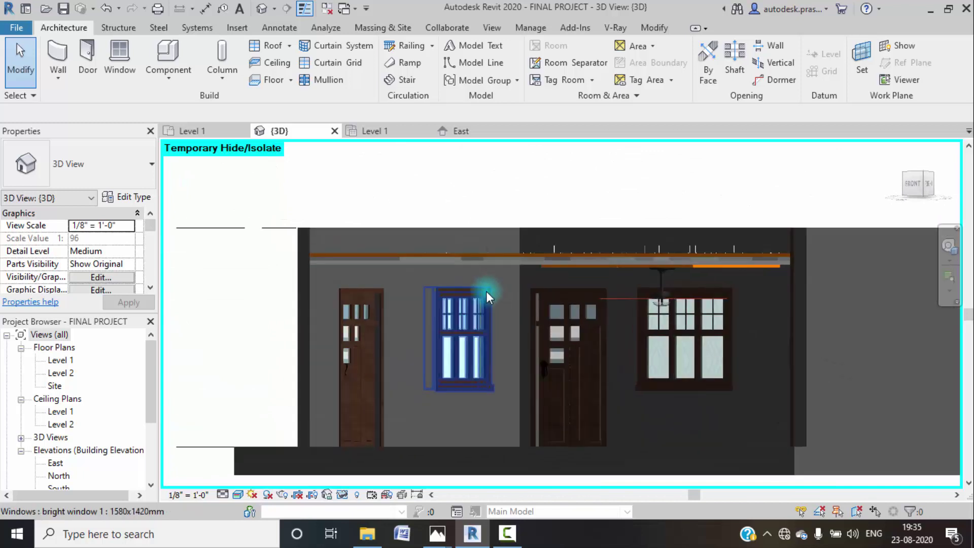
scroll(549, 283, up, 2)
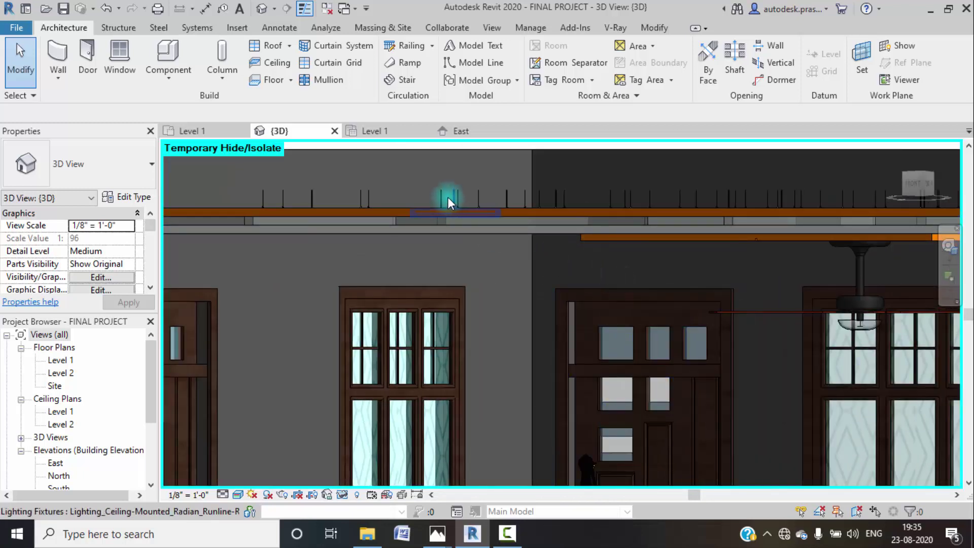
click(452, 196)
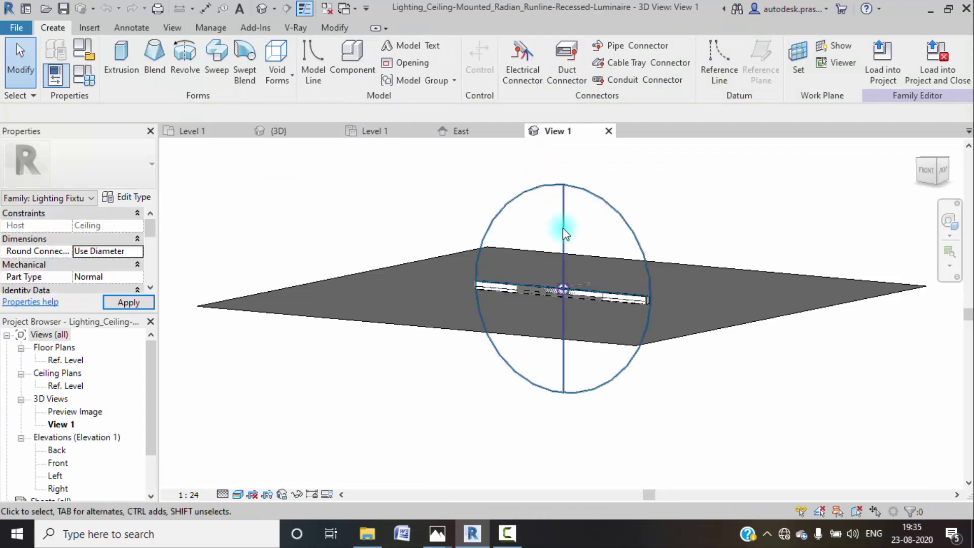
- Delete the long thin extrusion projecting from the middle of the luminaire's upper side
scroll(567, 275, up, 10)
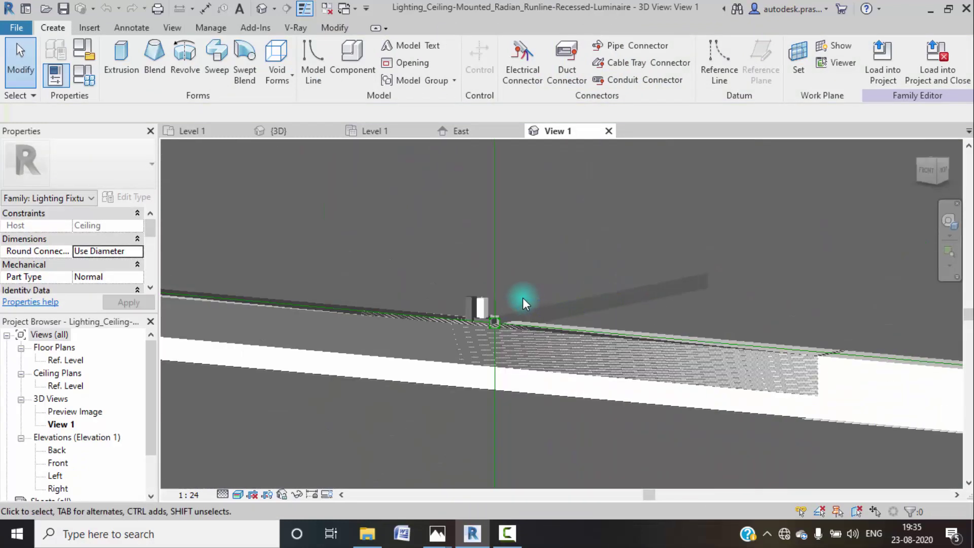
scroll(530, 297, down, 2)
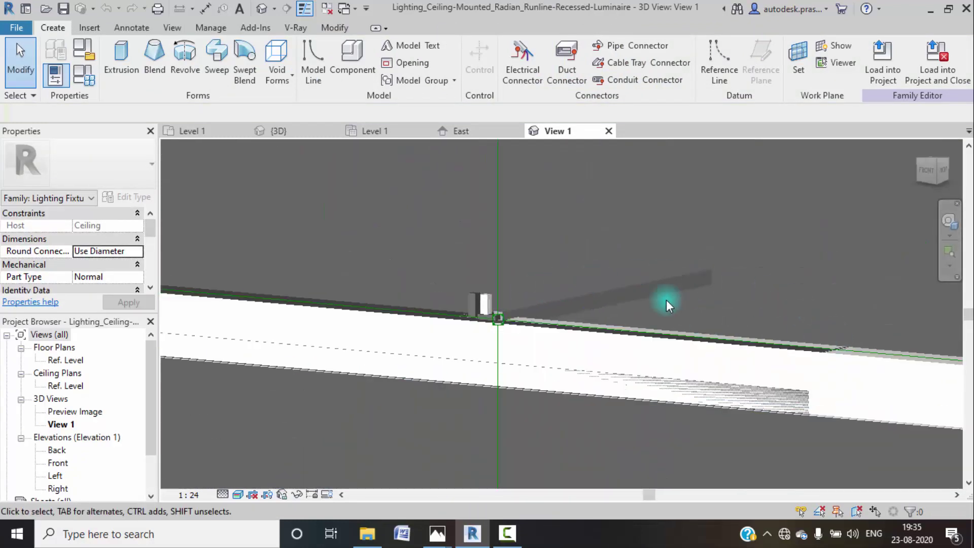
click(638, 281)
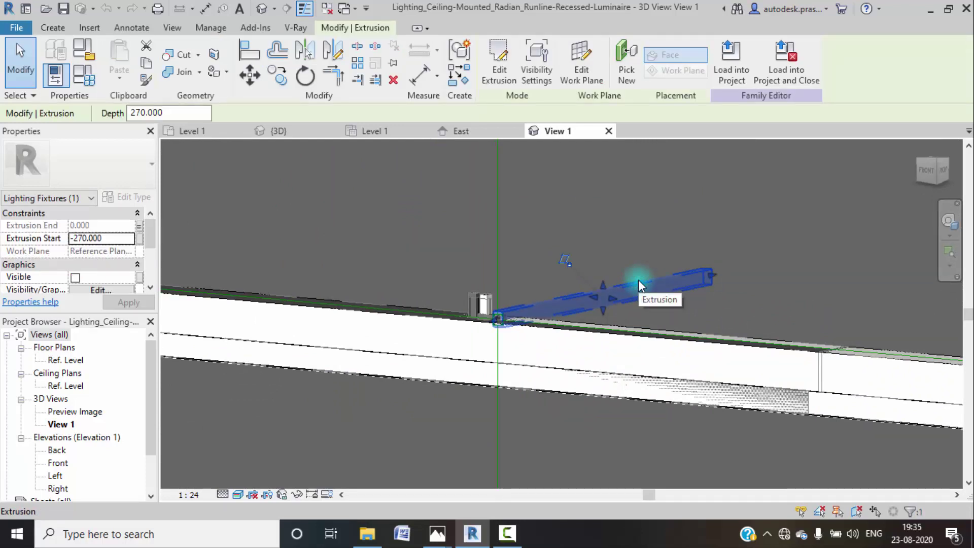
key(Delete)
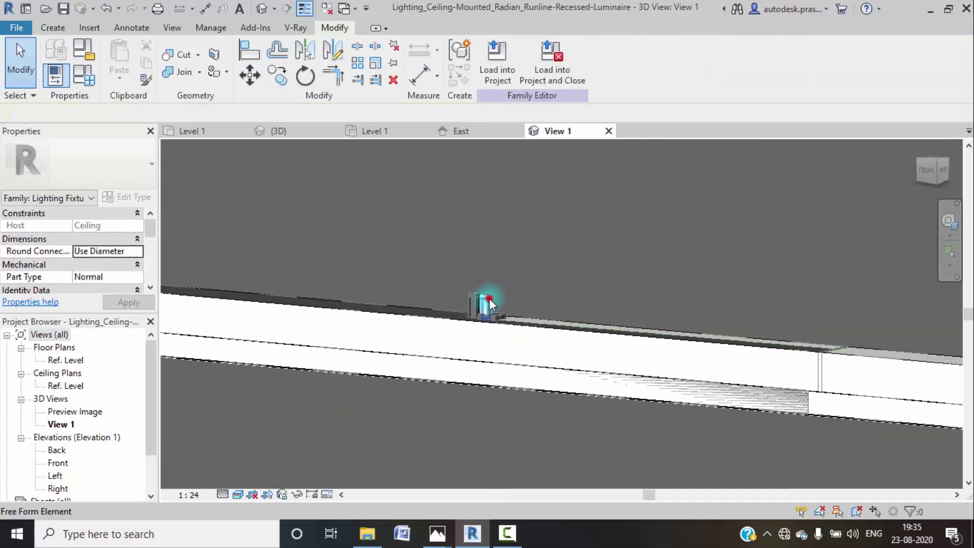
- Delete the small free-form block elements standing on the luminaire's upper side near its centre
click(489, 298)
key(Delete)
click(475, 299)
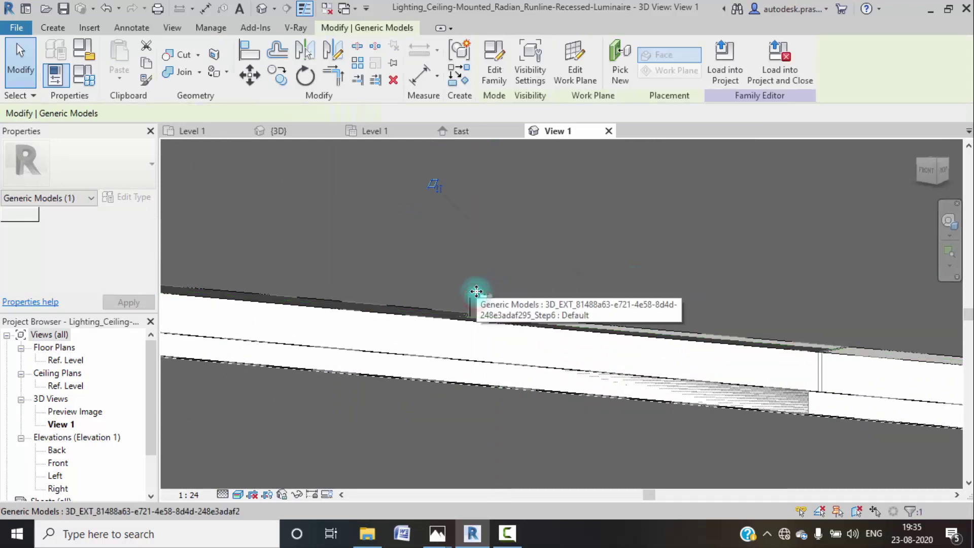
click(516, 277)
click(488, 301)
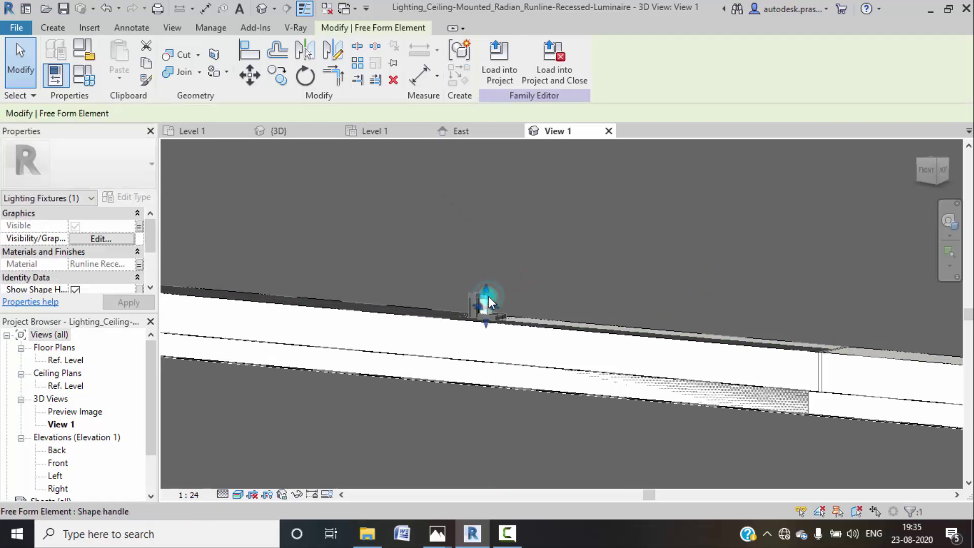
key(Delete)
click(477, 293)
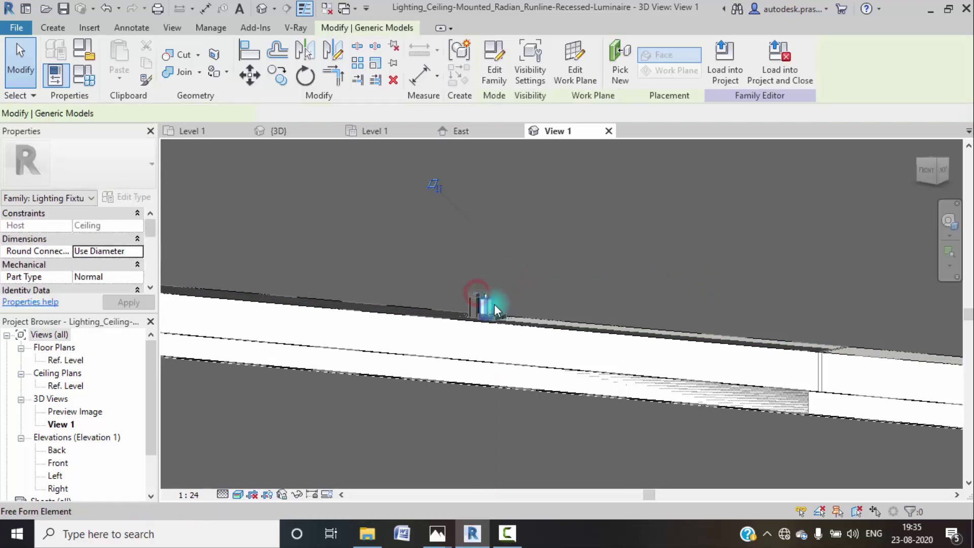
click(488, 305)
key(Delete)
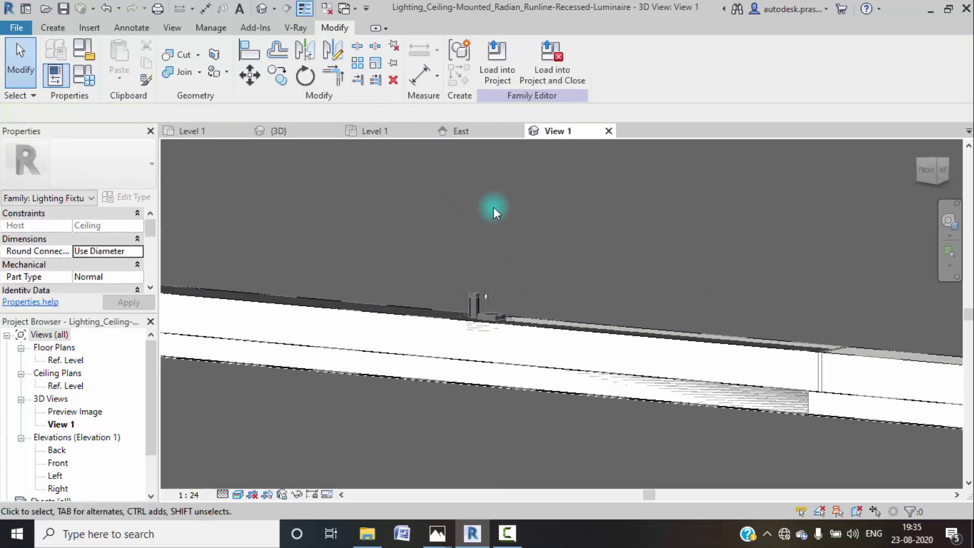
- Load the edited luminaire family back into the FINAL PROJECT model, overwriting the existing version
click(503, 63)
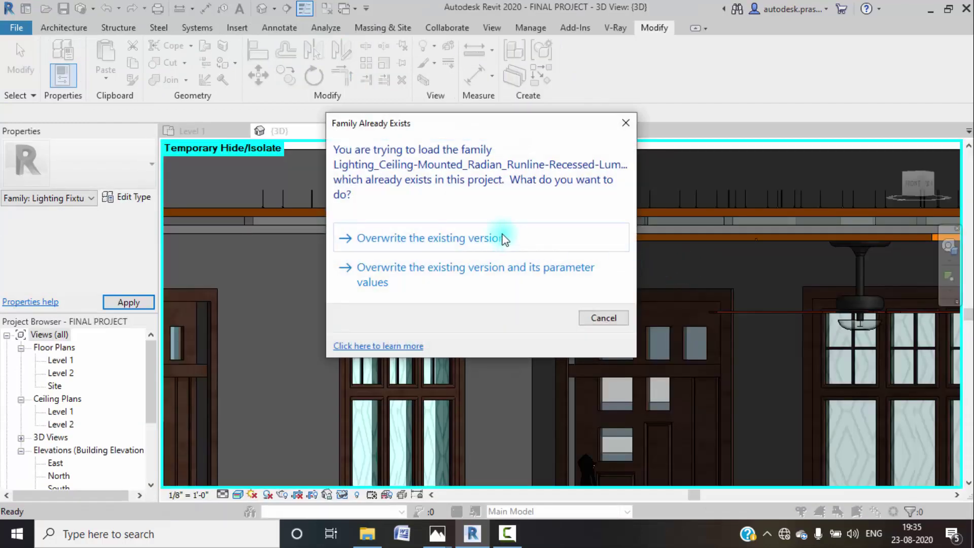
click(499, 236)
click(531, 227)
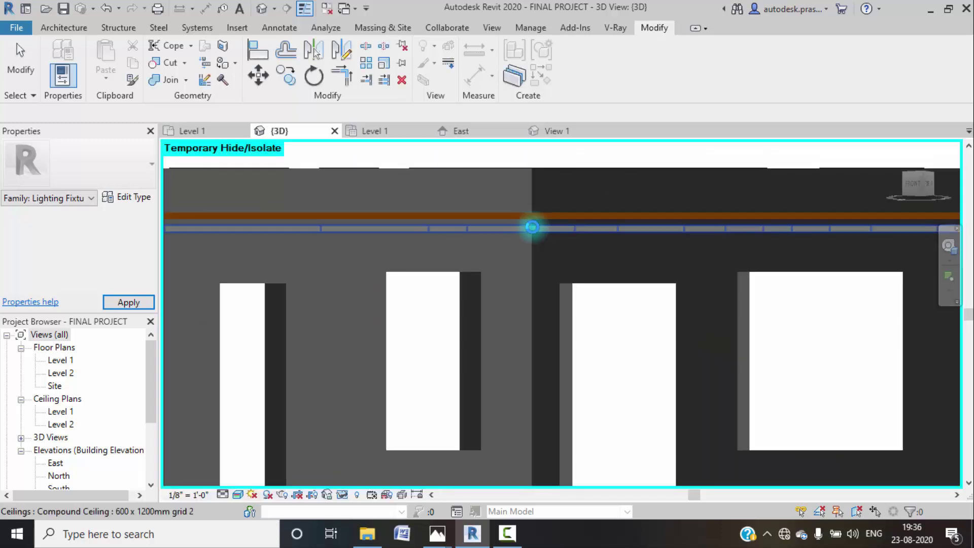
scroll(533, 225, down, 3)
middle_drag(544, 224, 593, 131)
middle_drag(587, 171, 520, 221)
scroll(520, 223, up, 2)
scroll(545, 236, down, 3)
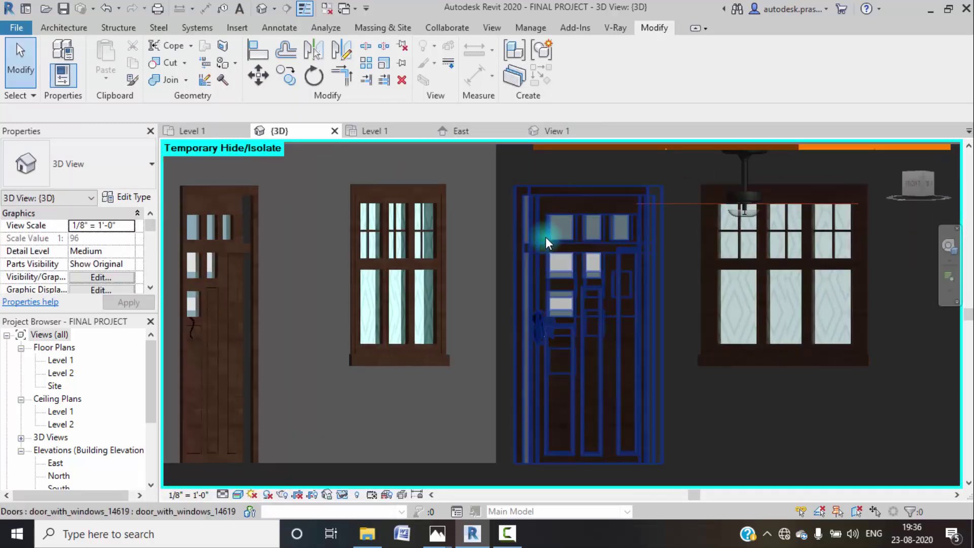
scroll(546, 236, down, 2)
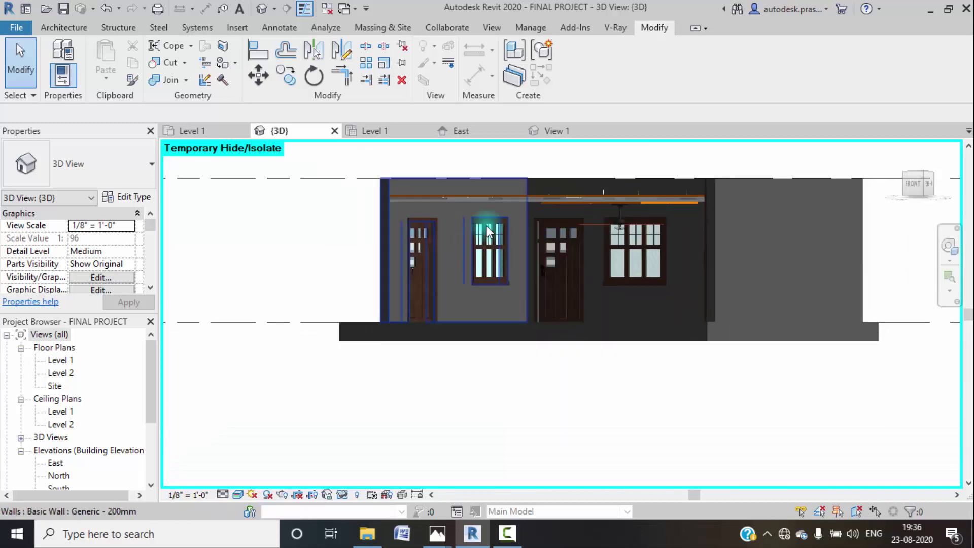
- On the Level 1 floor plan, sketch a rectangular boundary for a new floor along the outer edge of the existing slab
double_click(62, 360)
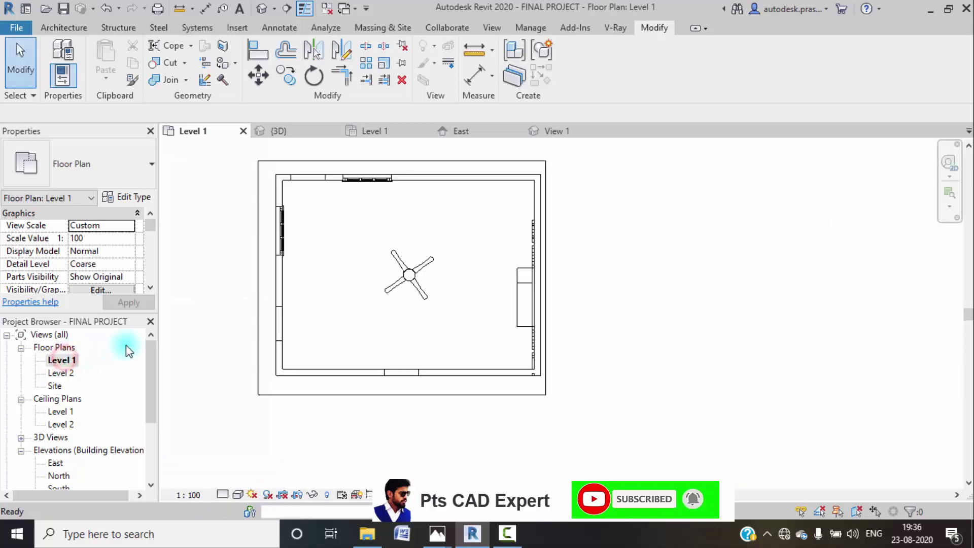
scroll(369, 274, up, 2)
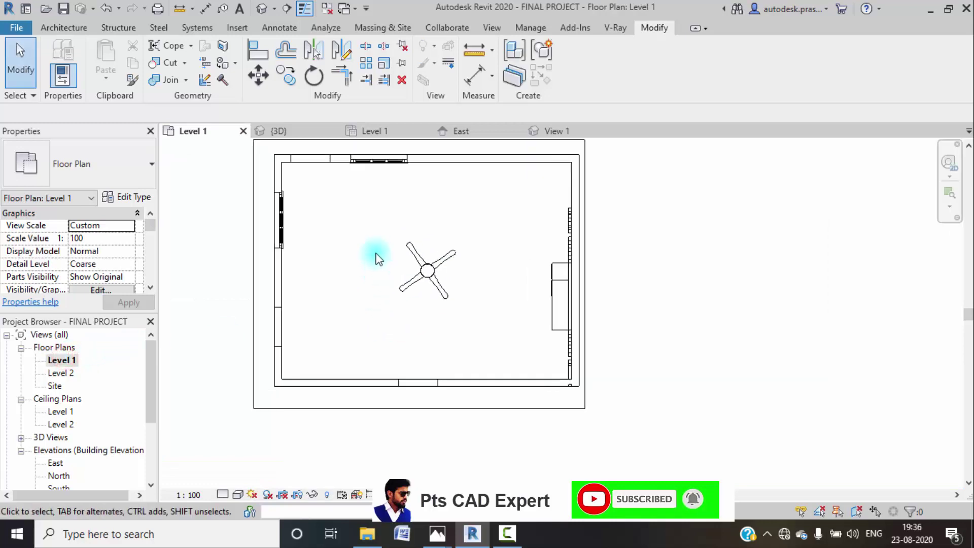
middle_drag(374, 255, 405, 321)
click(60, 28)
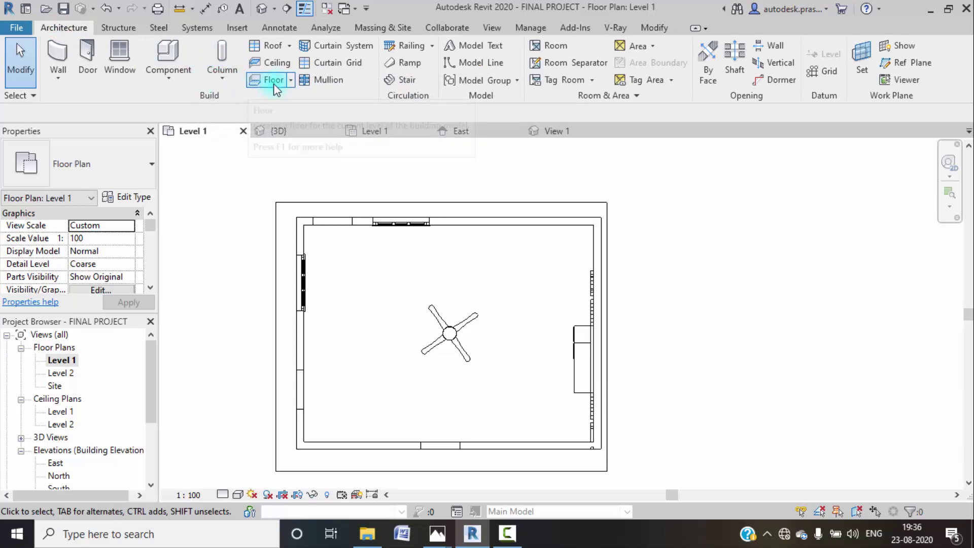
click(294, 81)
click(303, 99)
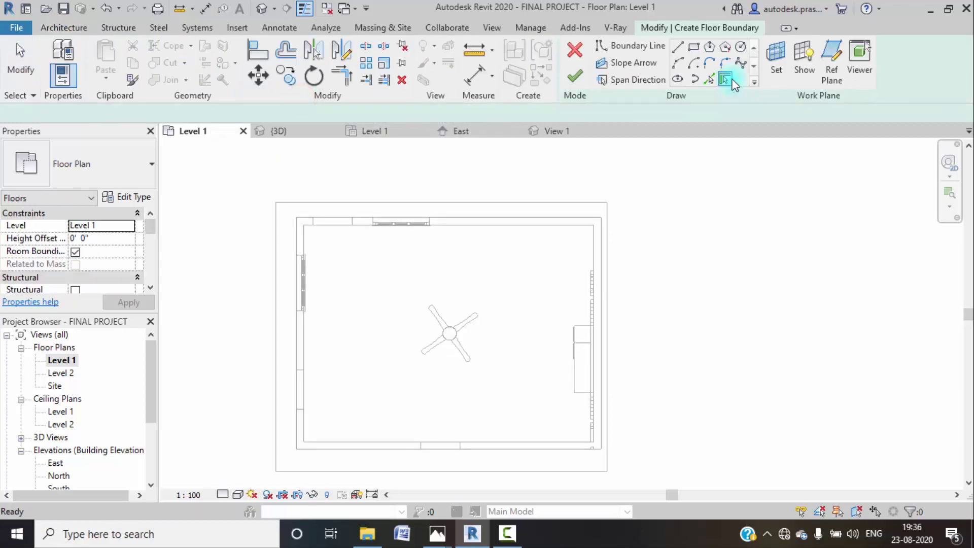
click(693, 47)
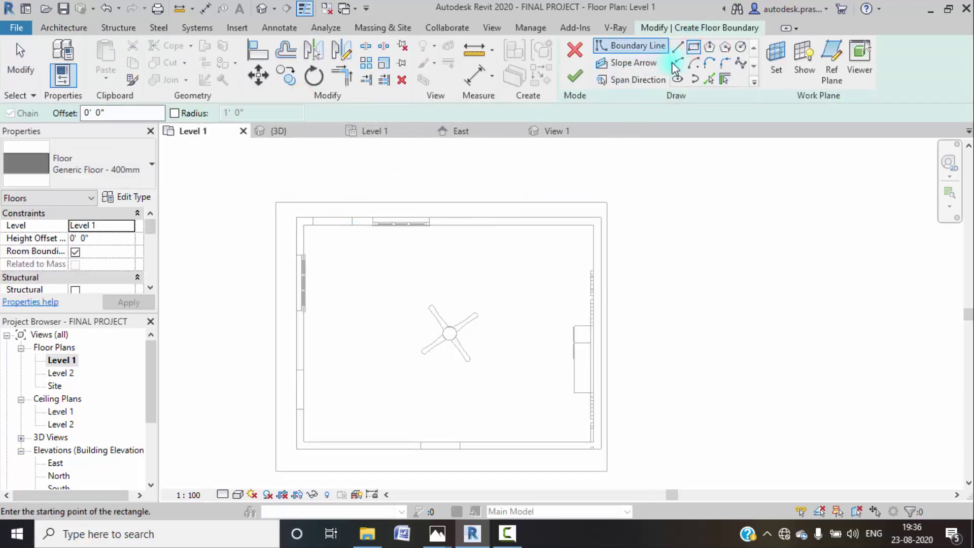
click(275, 203)
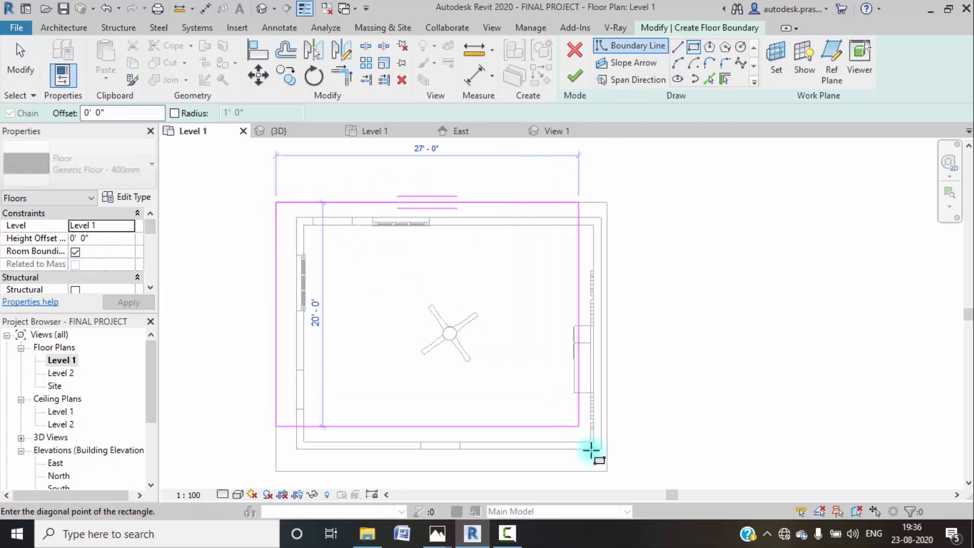
click(607, 471)
- Assign the new floor to Level 2, finish its boundary and attach the walls to its bottom
click(129, 226)
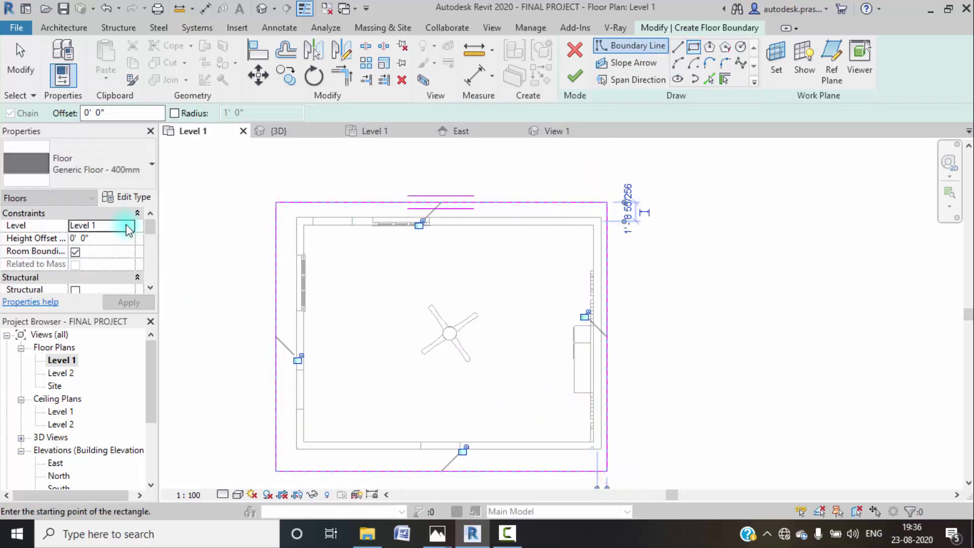
click(99, 249)
click(128, 303)
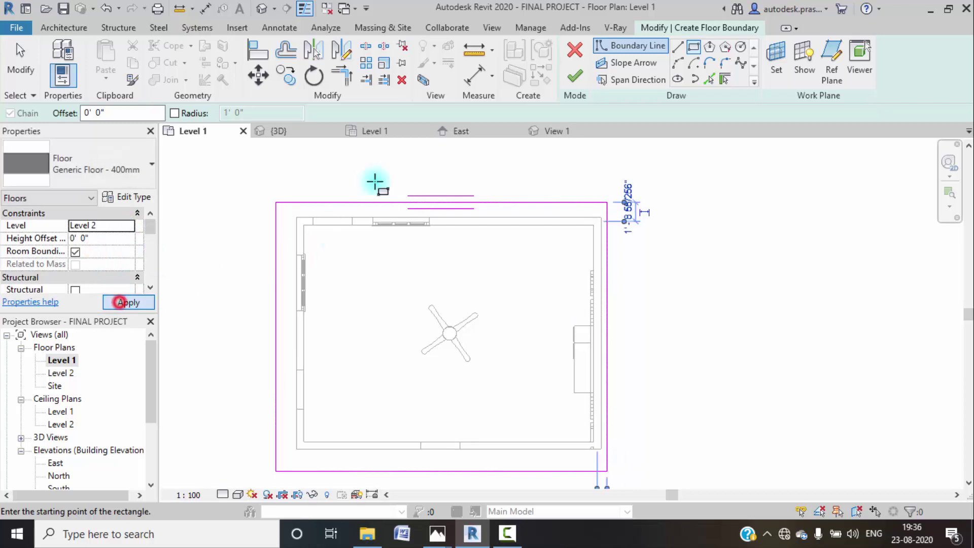
click(577, 77)
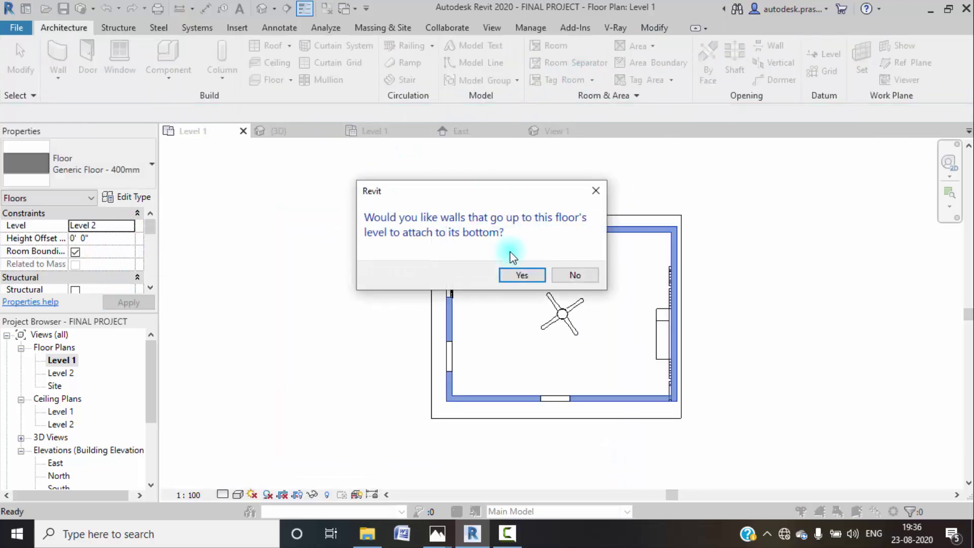
click(523, 275)
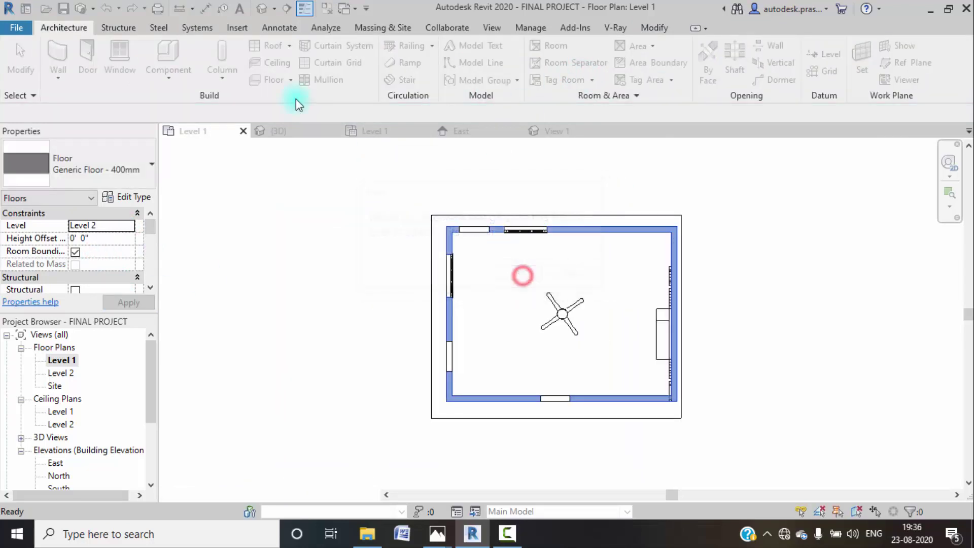
- In the 3D view, set the structure layer thickness of the upper slab's Generic Floor - 400mm type to 6"
click(265, 9)
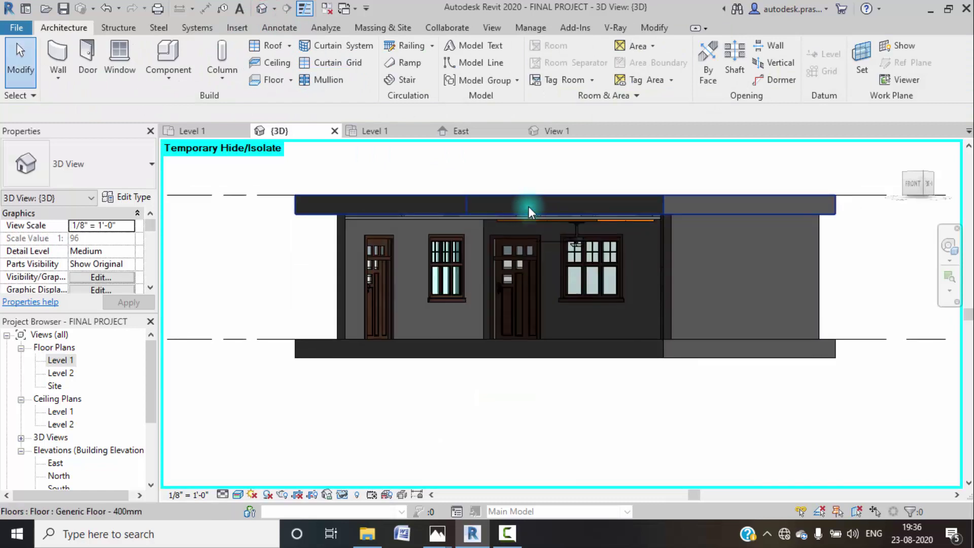
scroll(675, 192, up, 2)
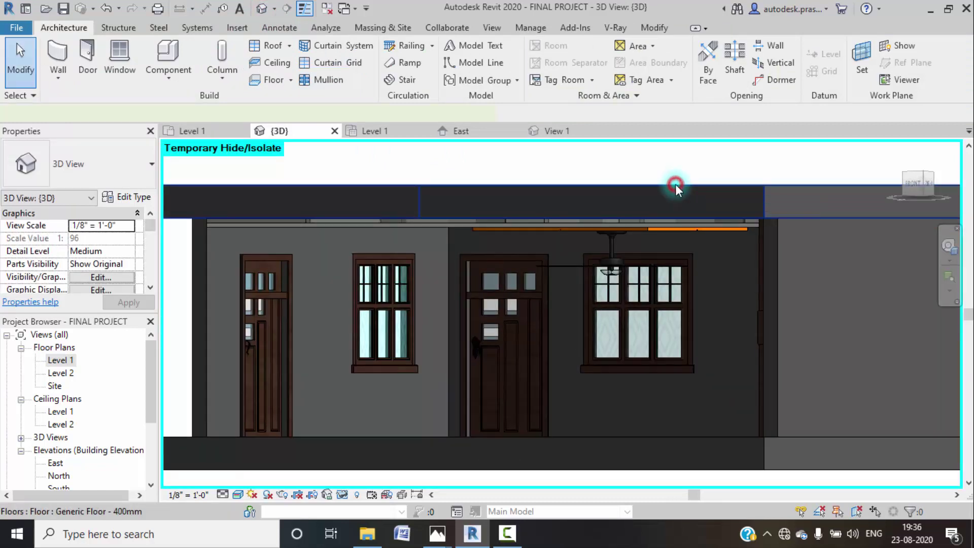
click(674, 184)
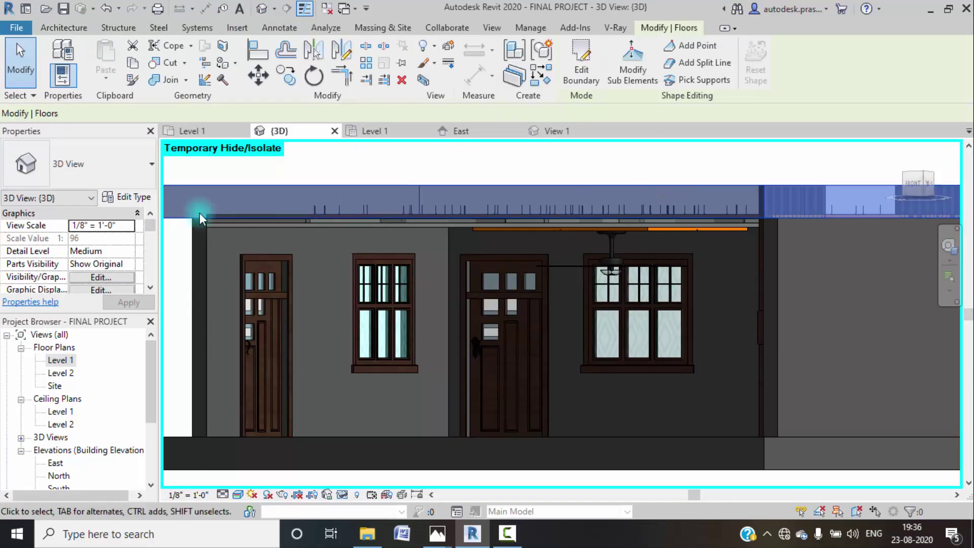
click(133, 196)
click(703, 189)
click(518, 192)
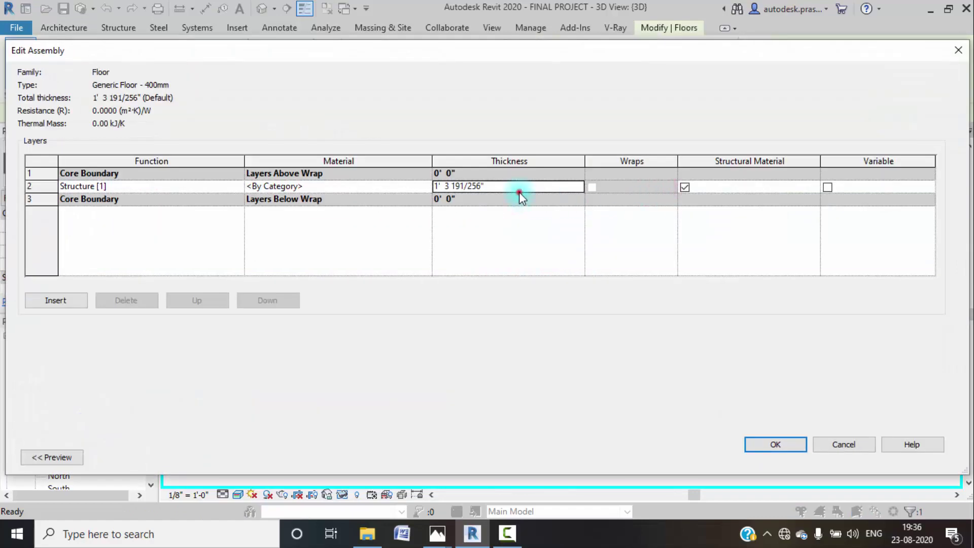
text(6")
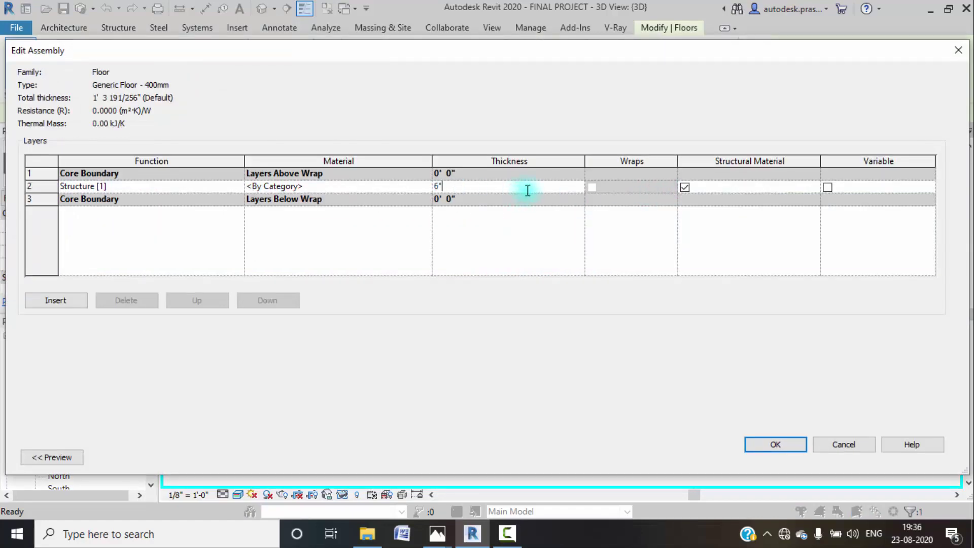
click(762, 445)
click(773, 456)
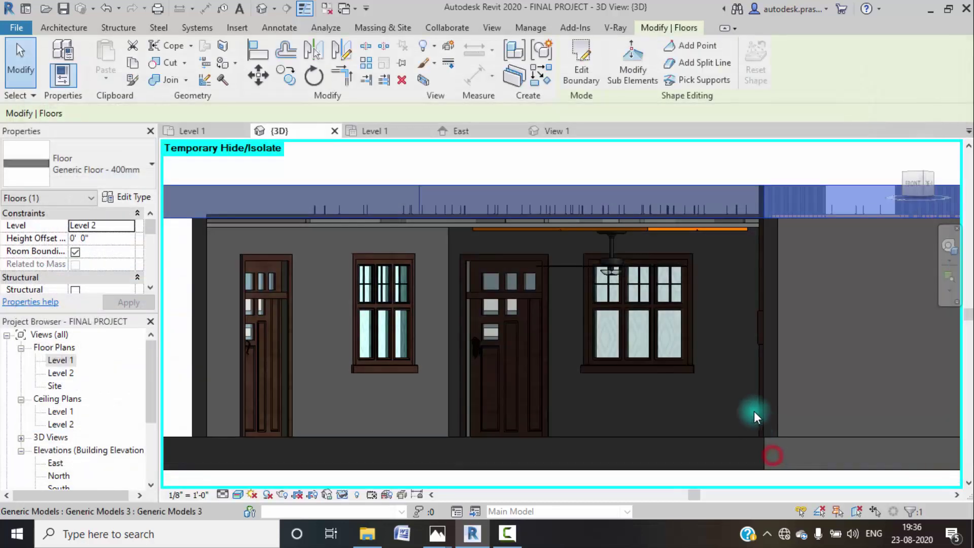
click(573, 169)
- Examine the thinner slabs, the ceiling and the room interior from several angles in the 3D view
scroll(568, 177, down, 4)
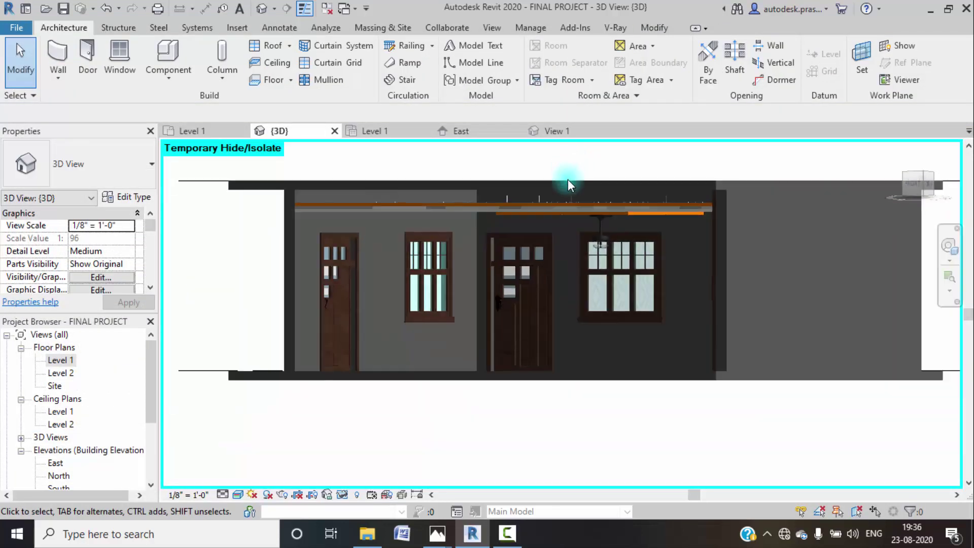
shift+middle_drag(651, 268, 725, 227)
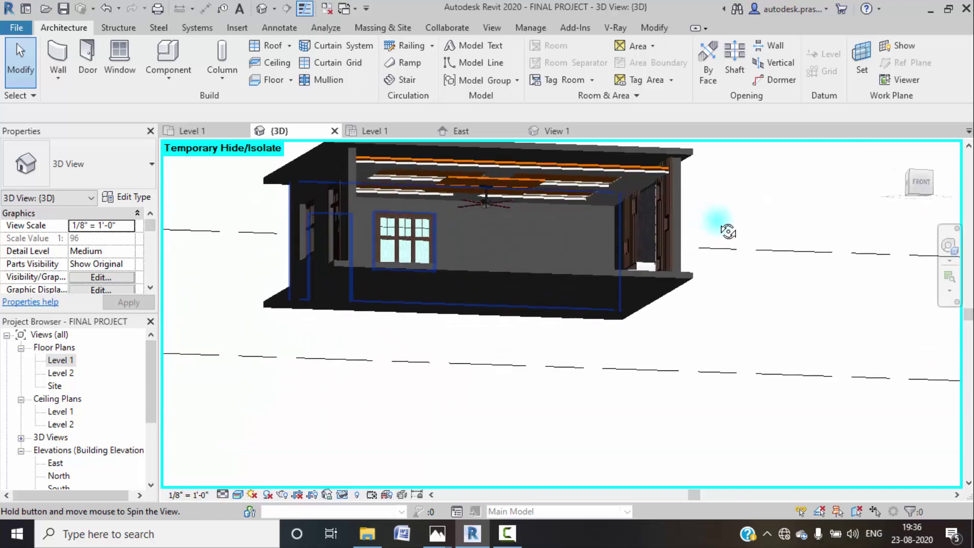
shift+middle_drag(580, 173, 606, 214)
scroll(552, 175, up, 5)
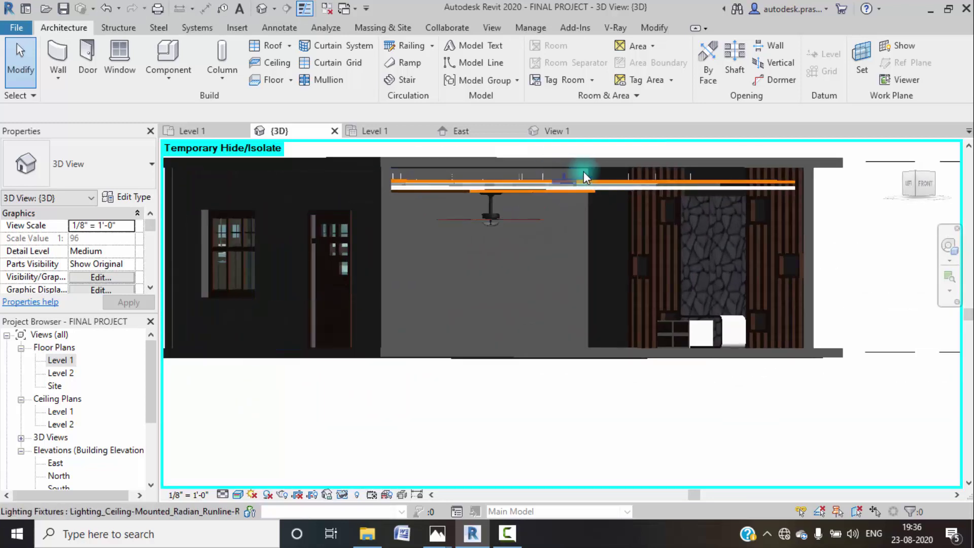
shift+middle_drag(578, 261, 605, 323)
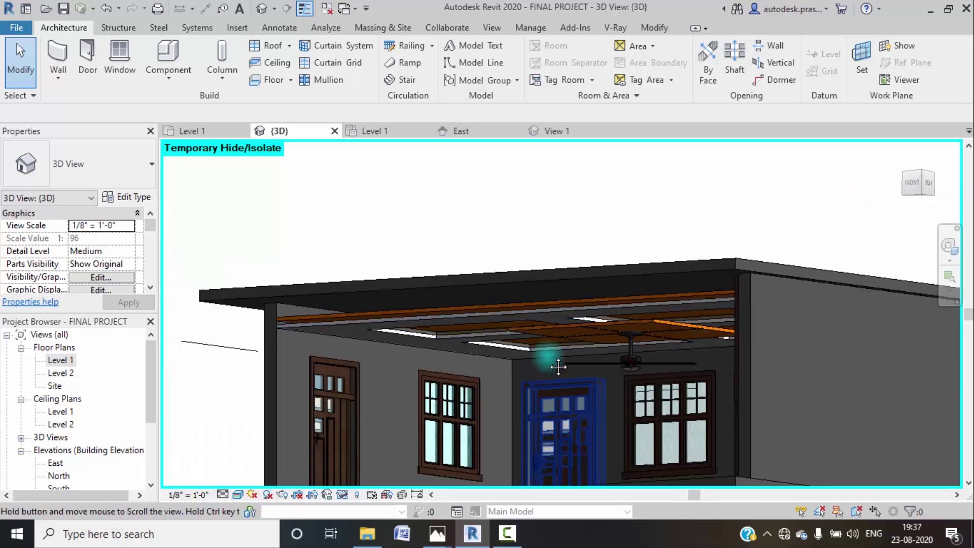
middle_drag(559, 366, 595, 298)
scroll(419, 304, up, 1)
middle_drag(472, 319, 468, 304)
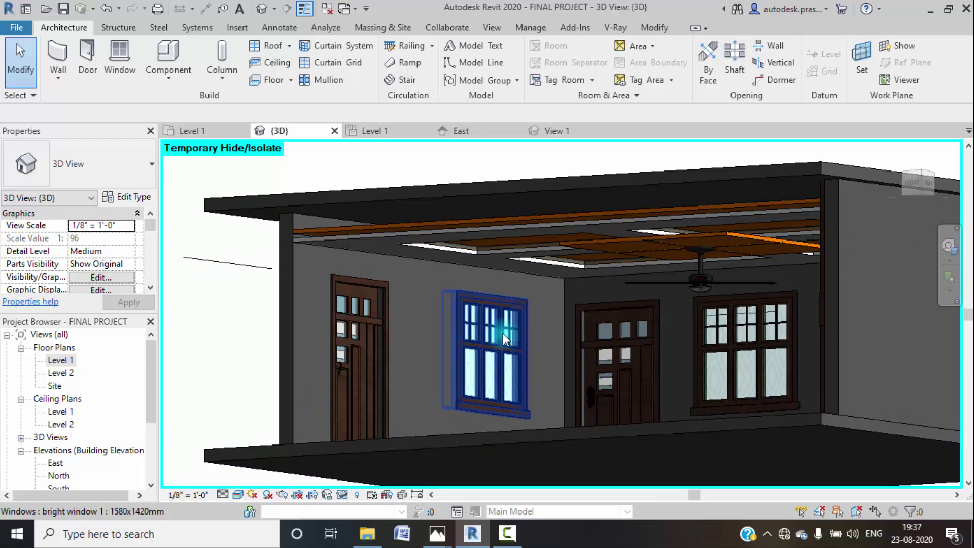
shift+middle_drag(513, 349, 473, 303)
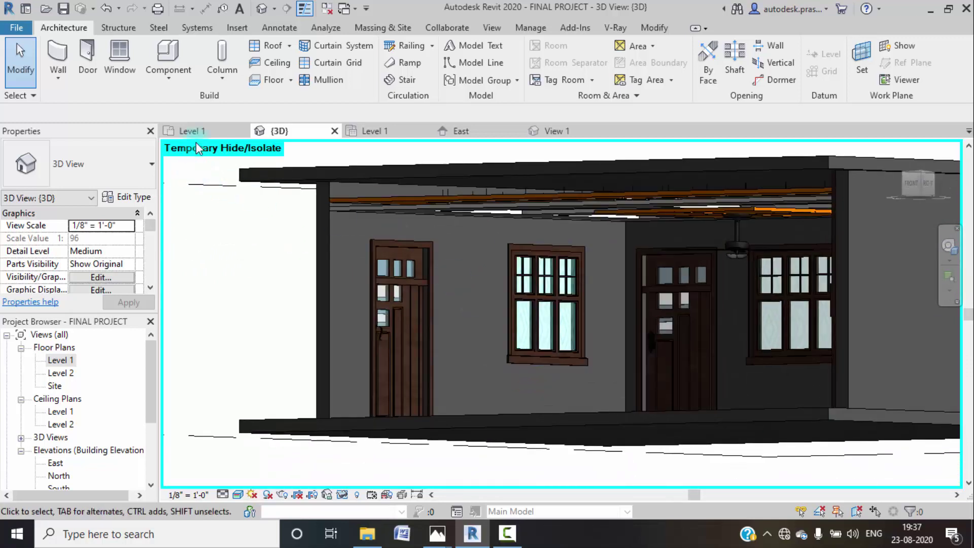
- Browse the LIBRARY folder for component families to load into the project
click(238, 28)
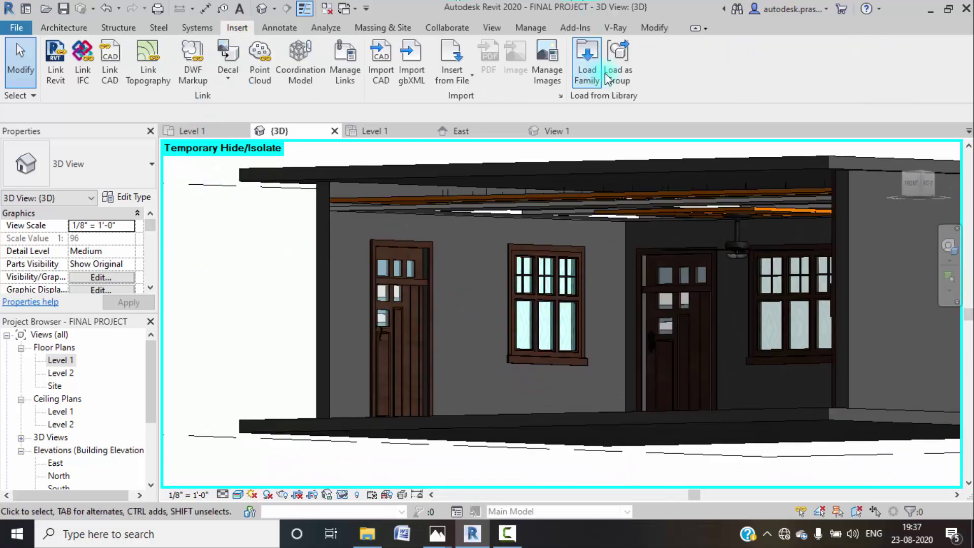
click(581, 75)
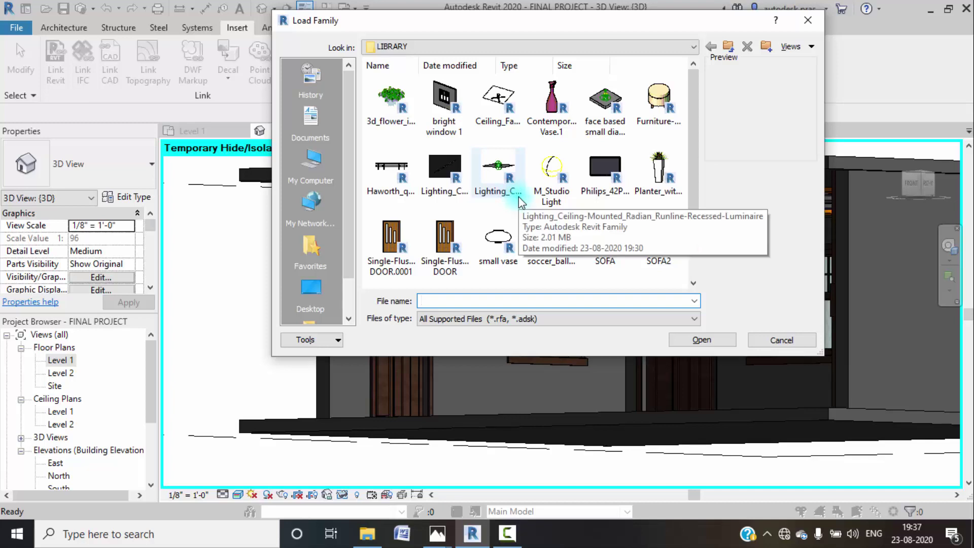
scroll(517, 208, down, 1)
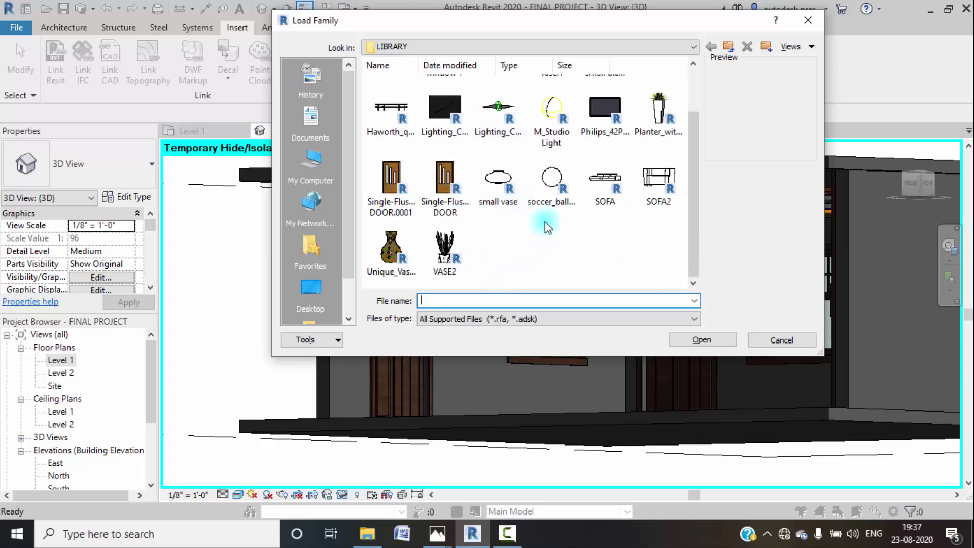
scroll(463, 211, up, 1)
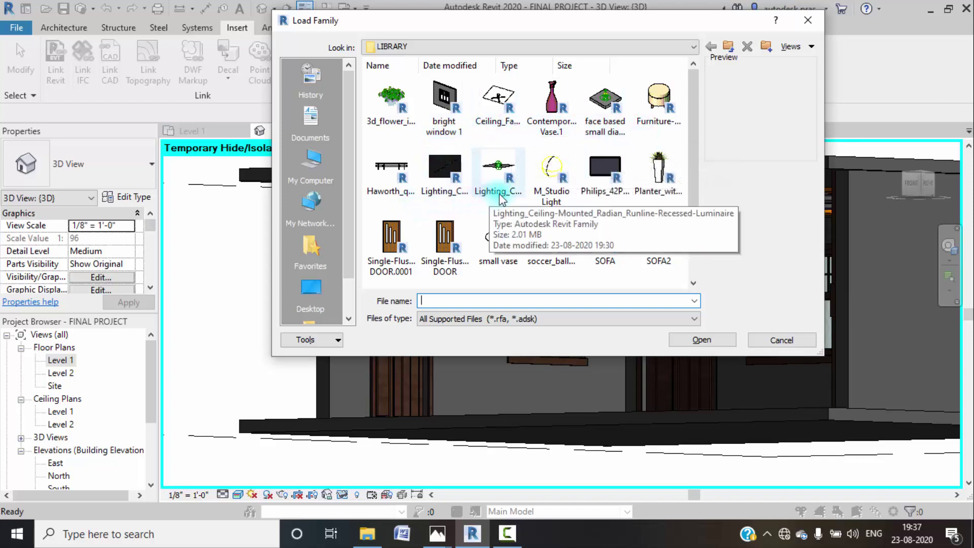
scroll(474, 252, down, 1)
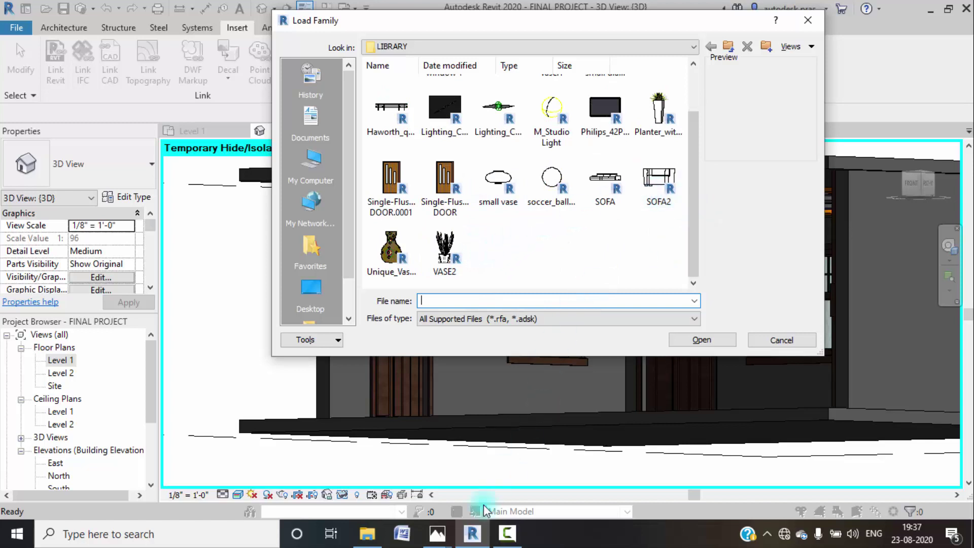
click(507, 535)
click(910, 467)
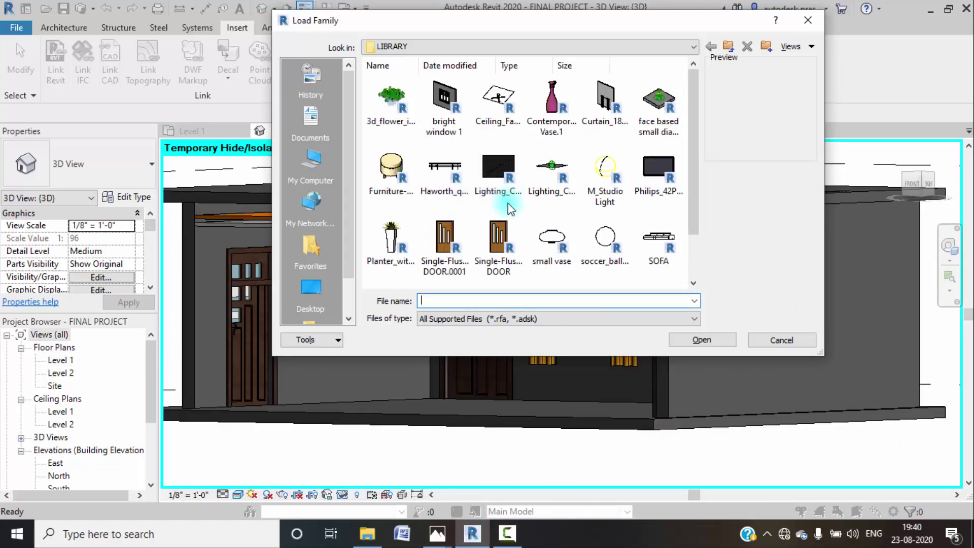
- Load the Curtain_18225 family from the desktop LIBRARY folder, overwriting the existing version in the project
scroll(507, 206, down, 1)
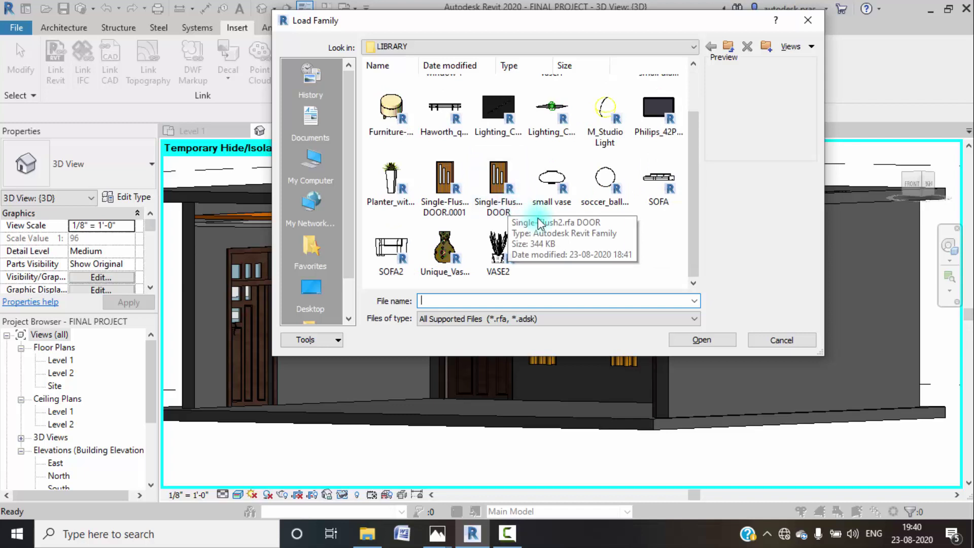
scroll(604, 221, up, 1)
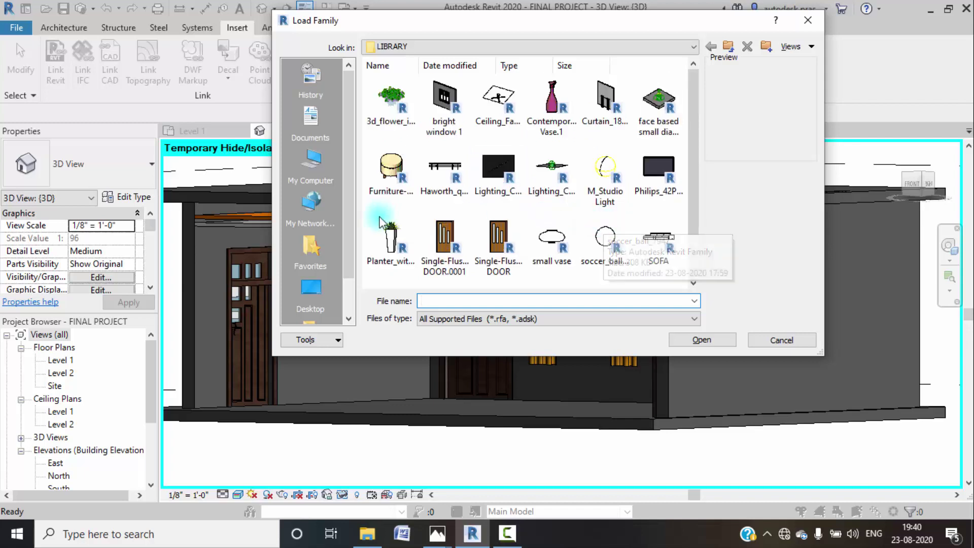
click(318, 290)
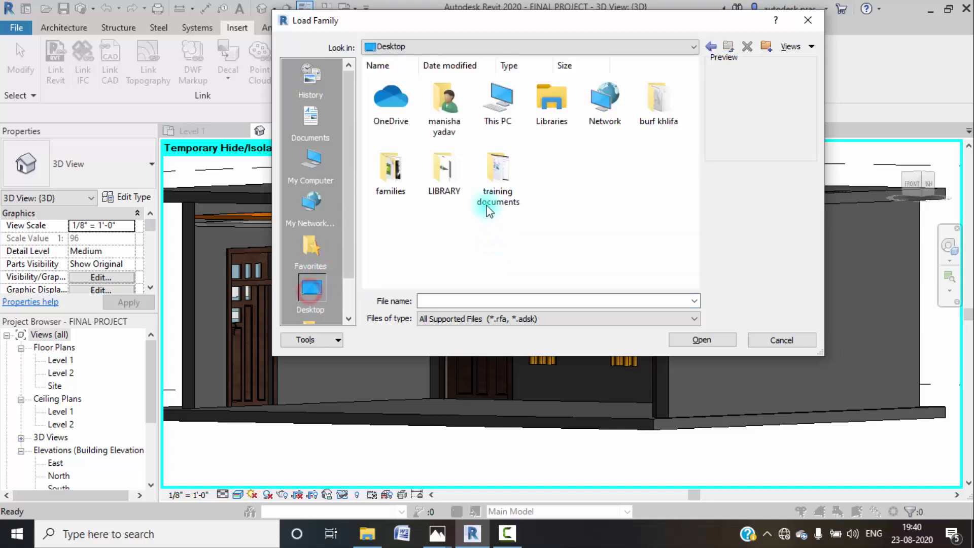
double_click(438, 175)
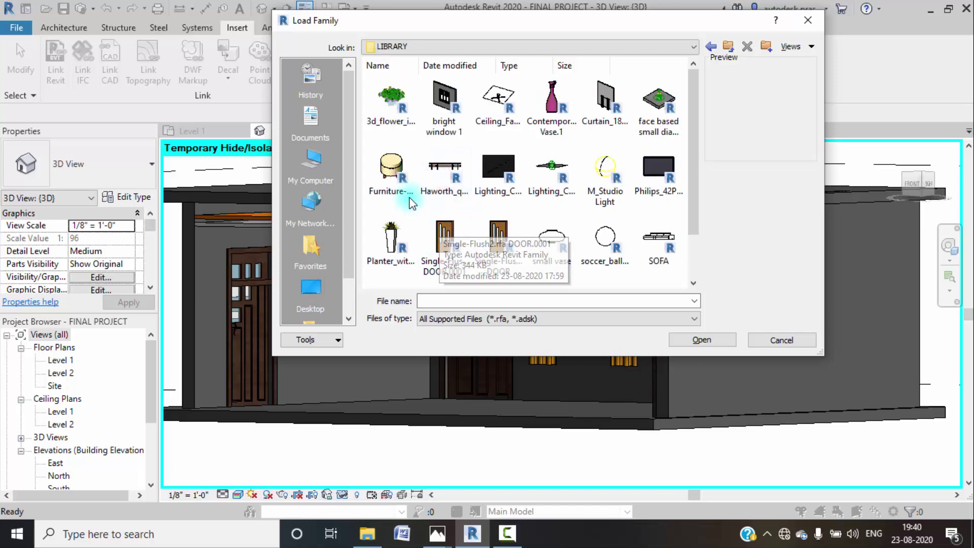
click(610, 118)
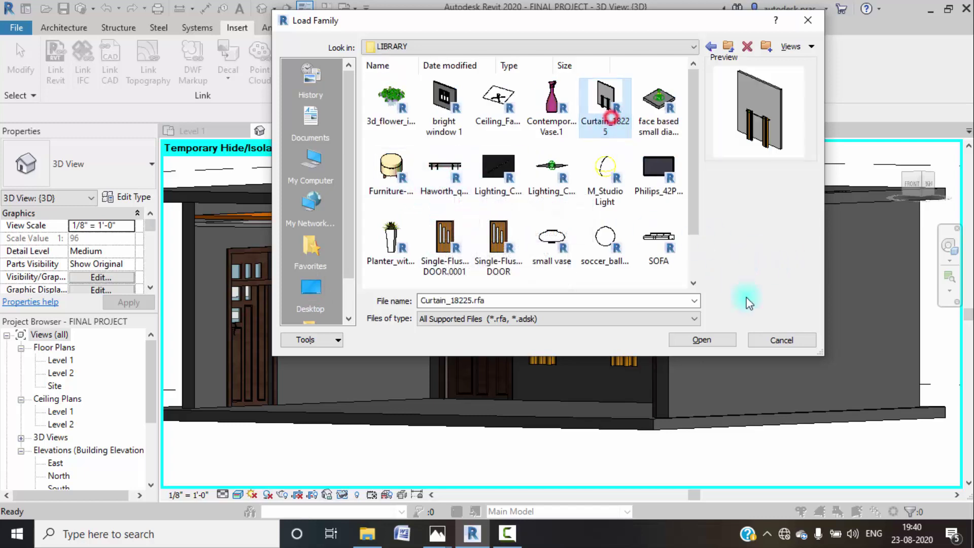
click(703, 340)
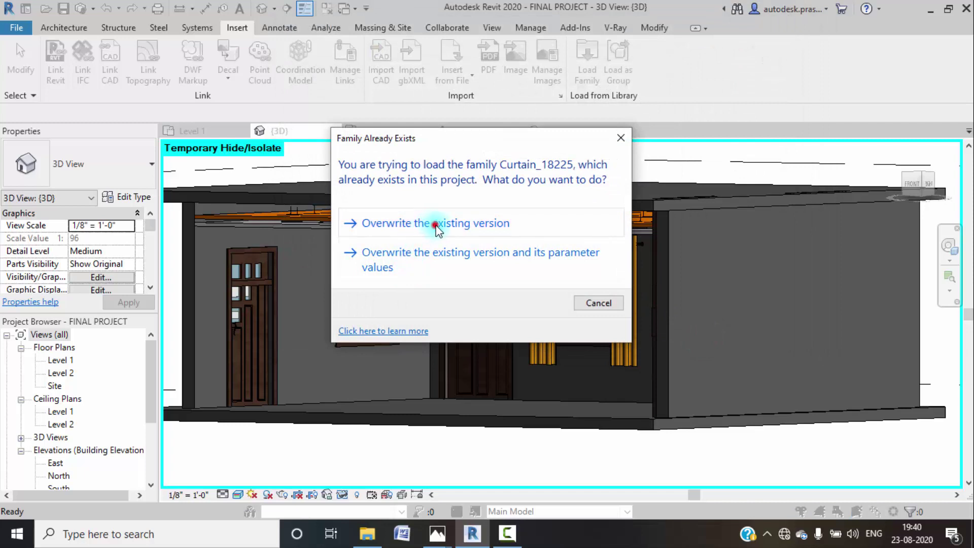
click(425, 226)
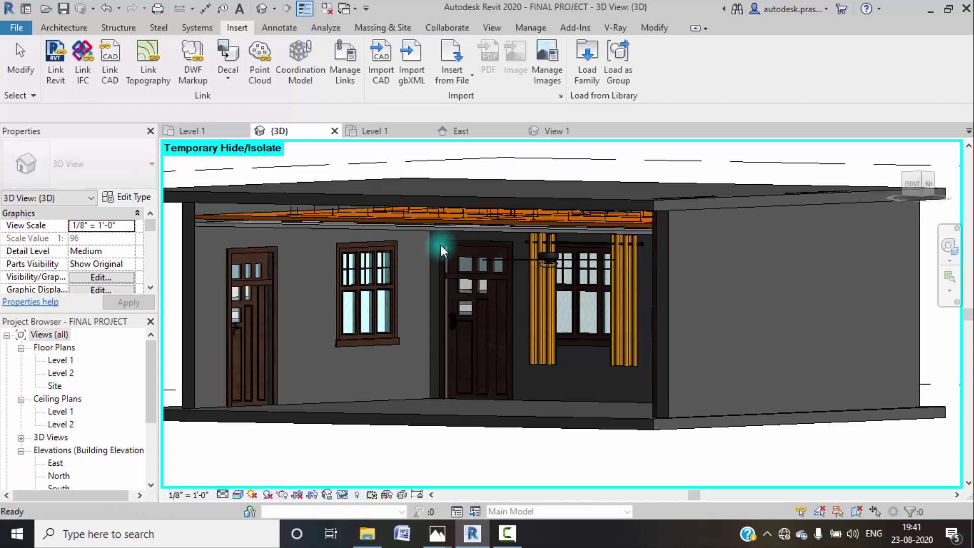
- Place a Curtain_18225 72"x72" component over the left wall's window in the Level 1 floor plan
click(61, 26)
click(165, 57)
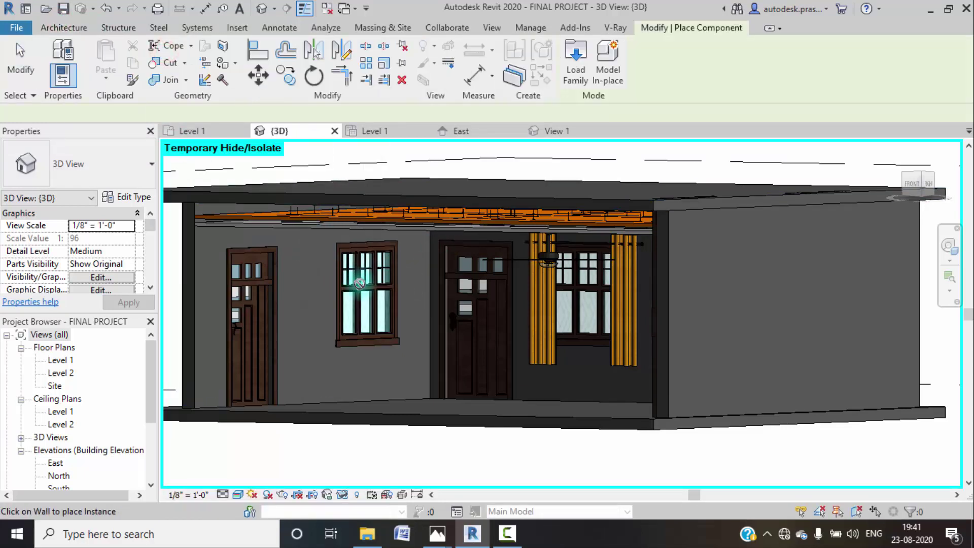
double_click(62, 362)
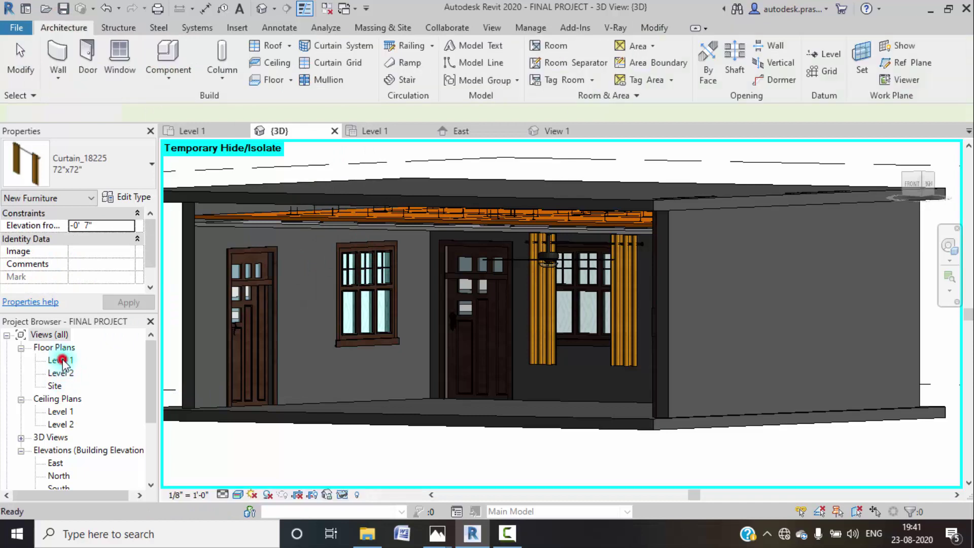
scroll(494, 294, up, 6)
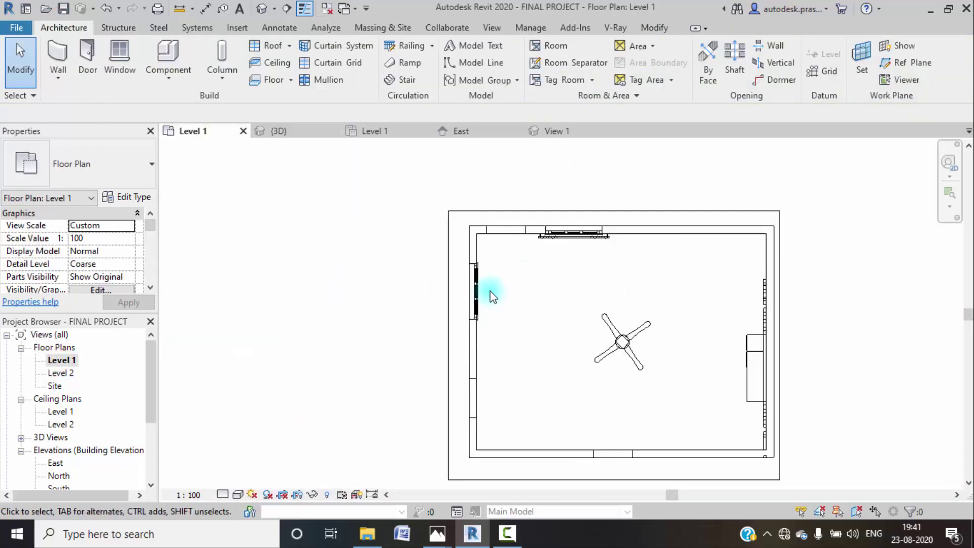
key(c)
key(m)
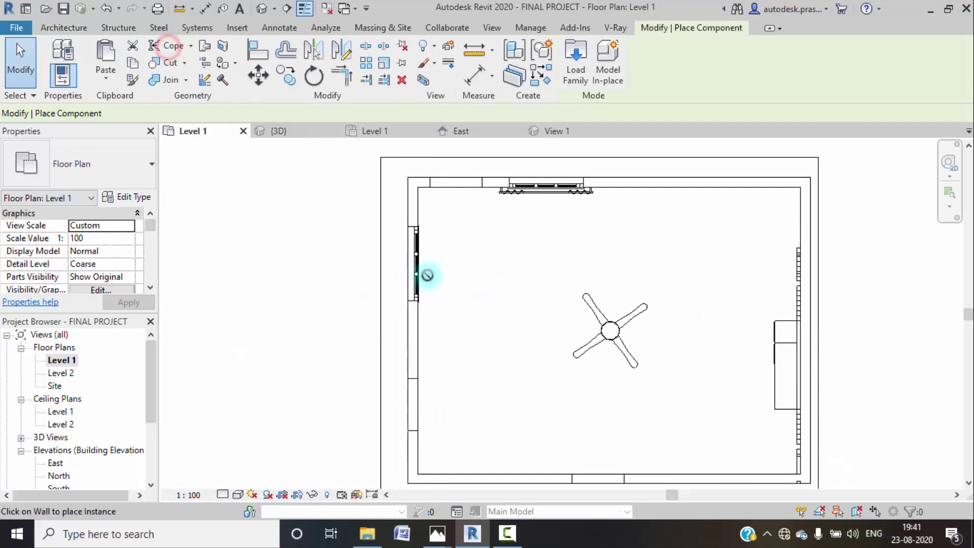
click(421, 266)
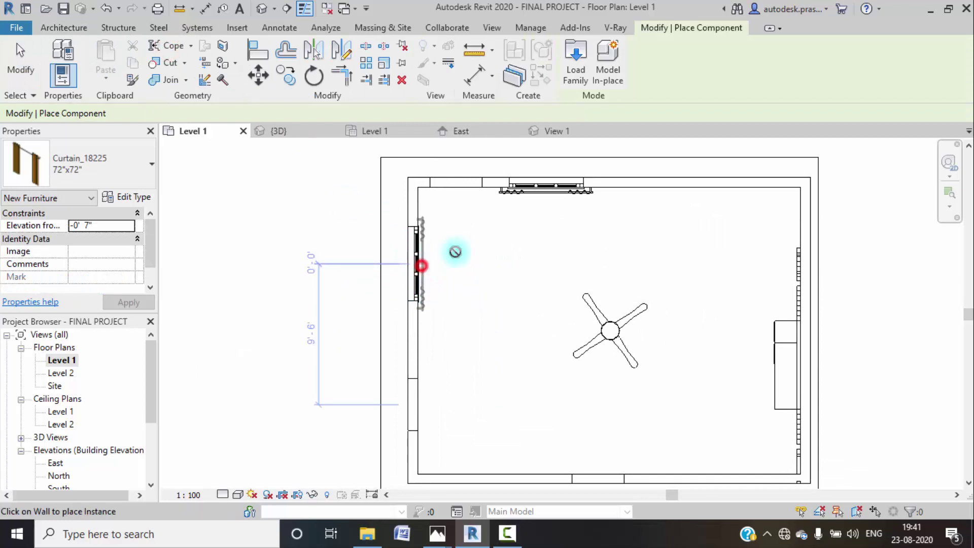
key(Escape)
key(Escape)
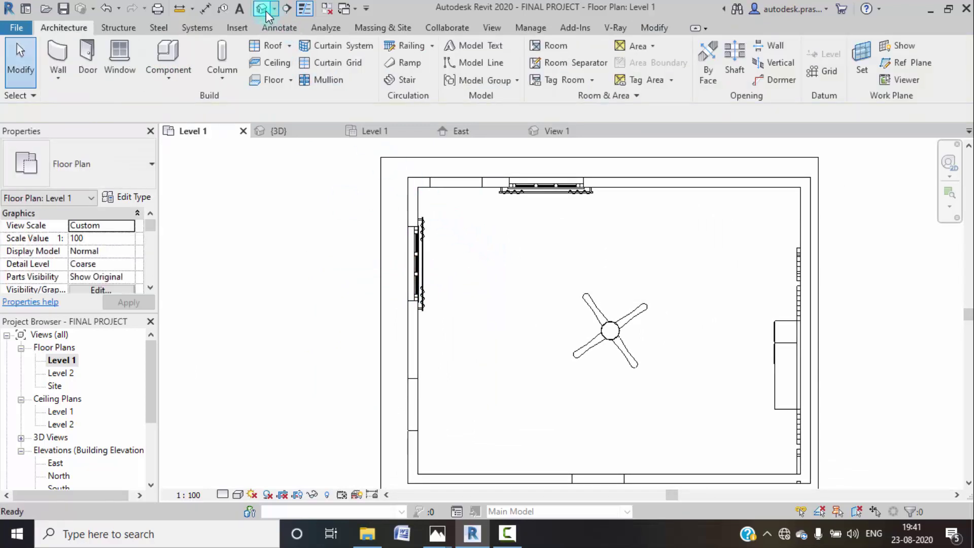
- In the 3D view, set the new curtain's elevation from level to 1' 8" to match the curtain on the adjacent wall
click(263, 9)
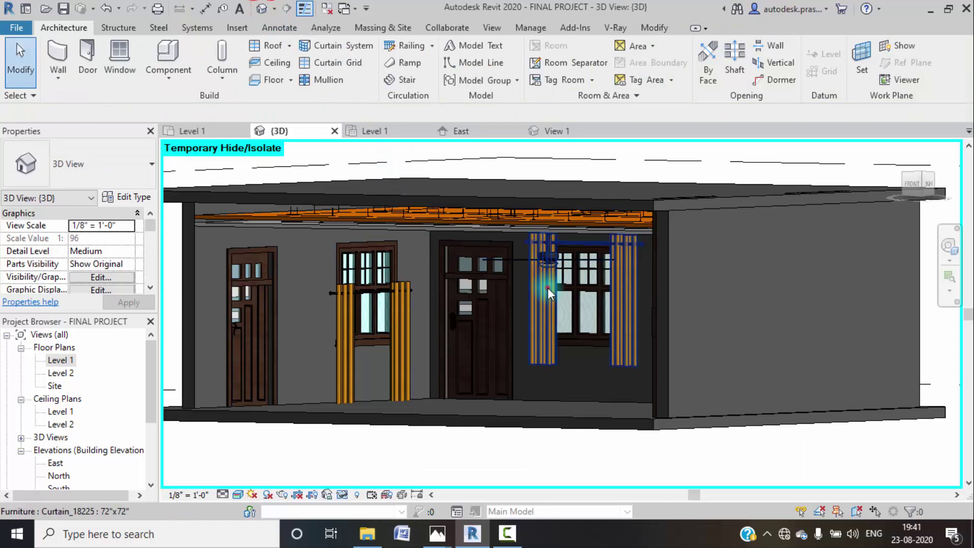
click(547, 288)
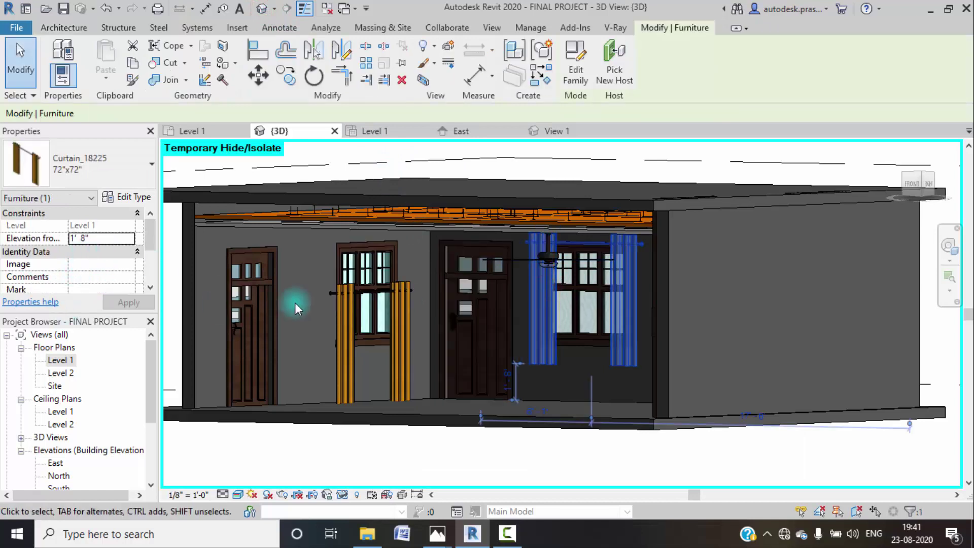
click(342, 310)
click(109, 238)
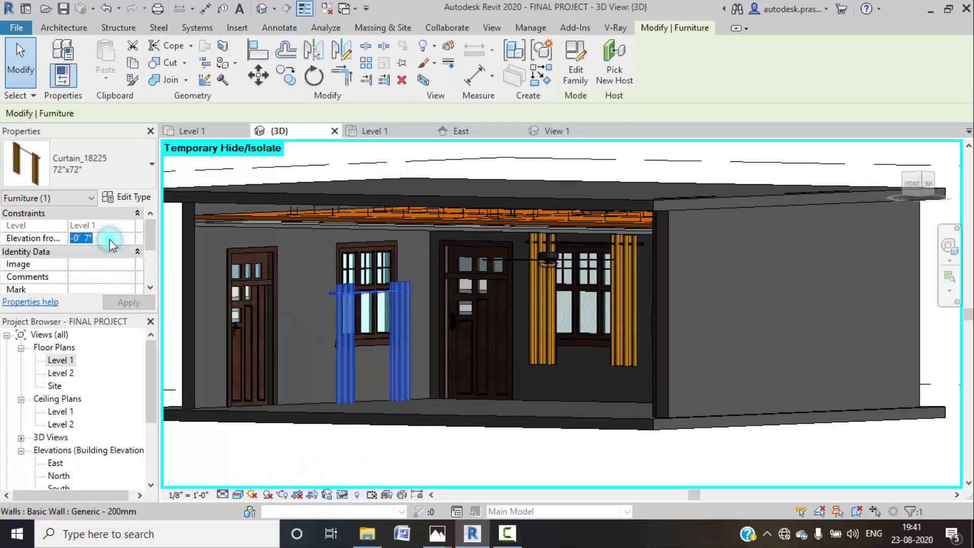
text(1' 8")
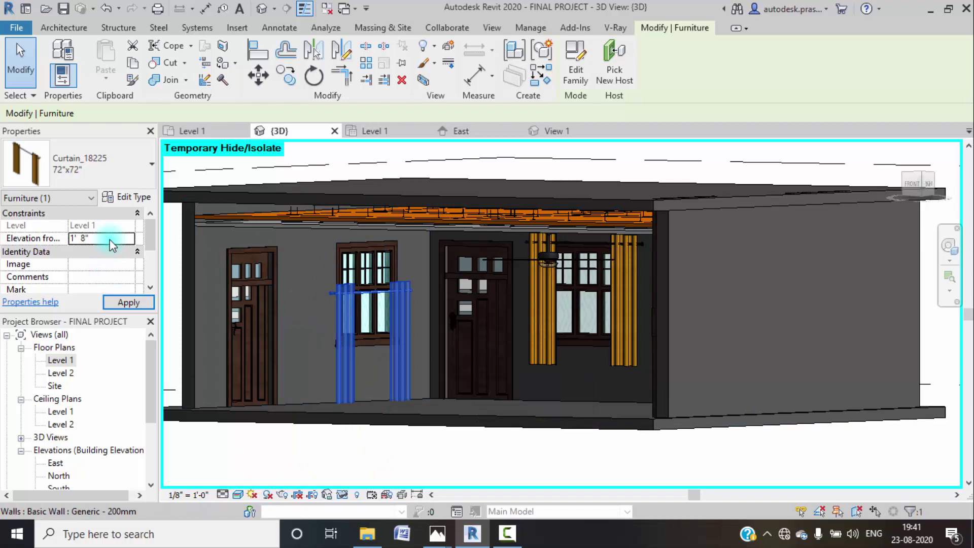
click(148, 303)
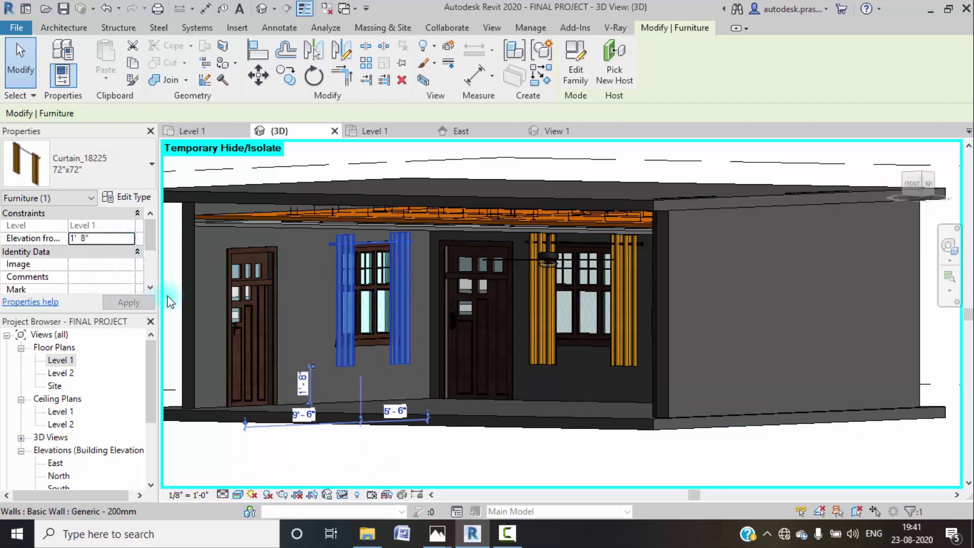
scroll(173, 295, down, 2)
scroll(176, 296, up, 2)
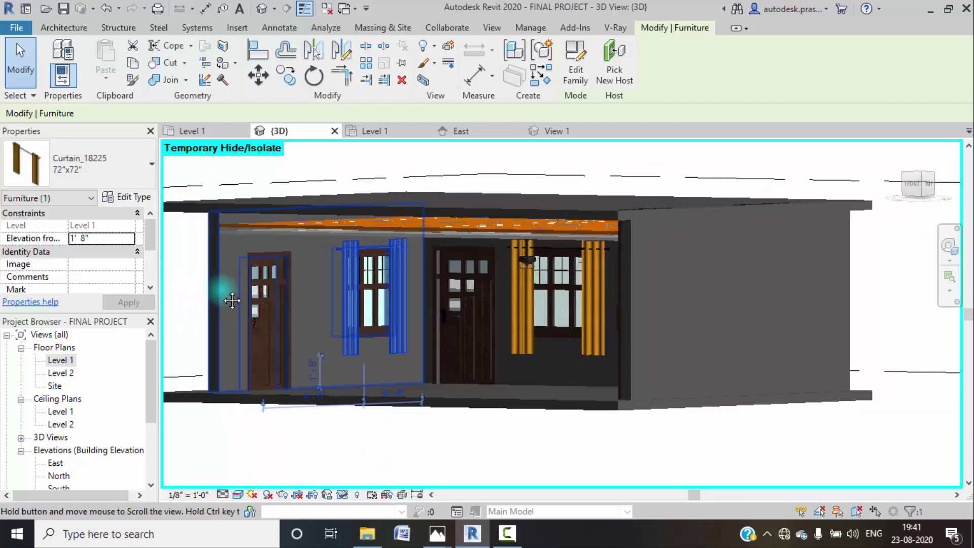
click(187, 284)
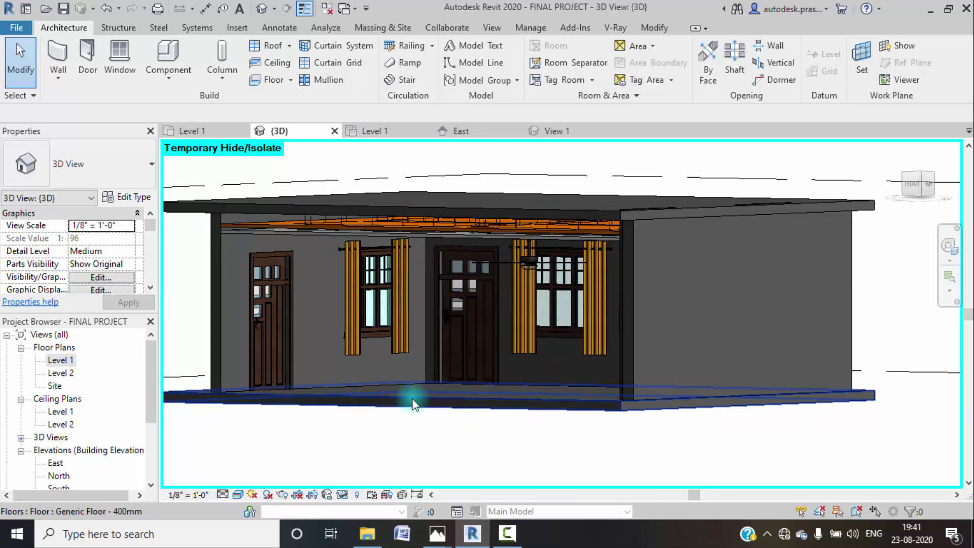
- Return to the Level 1 floor plan and check the furniture layout in the living room reference render in Photos
double_click(63, 360)
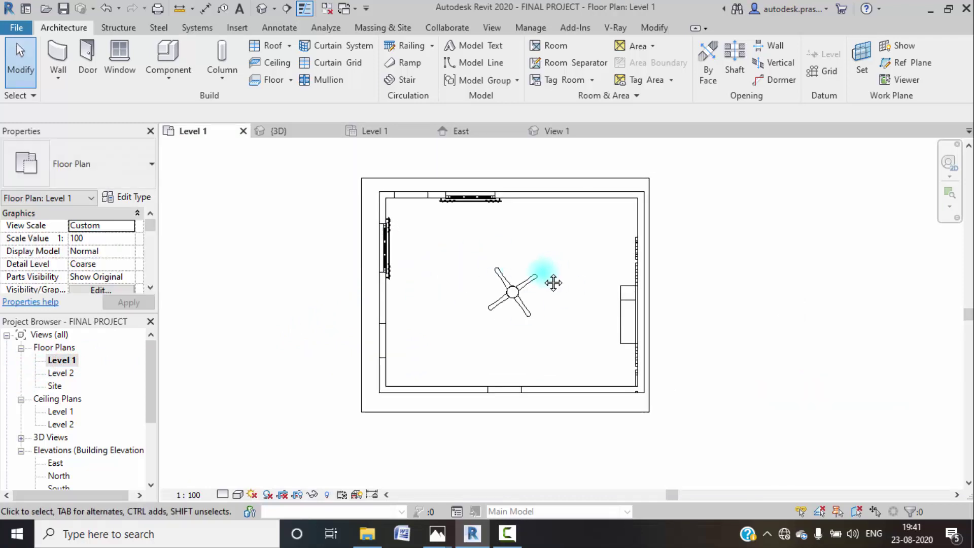
middle_drag(466, 282, 400, 292)
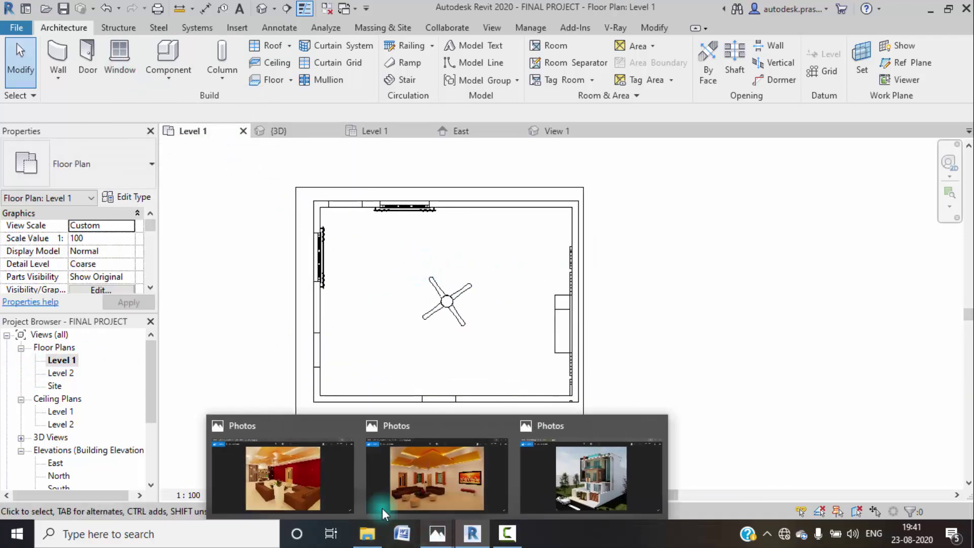
click(380, 512)
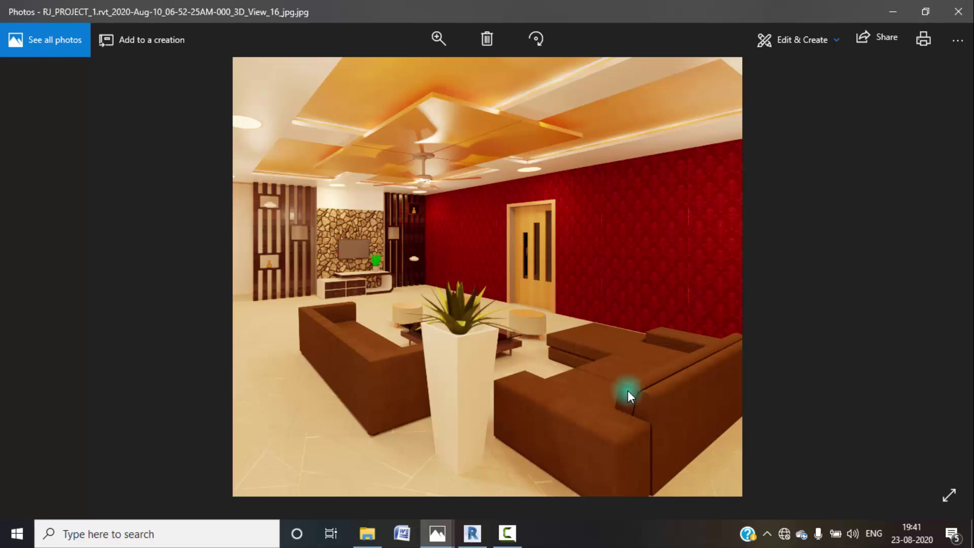
click(885, 10)
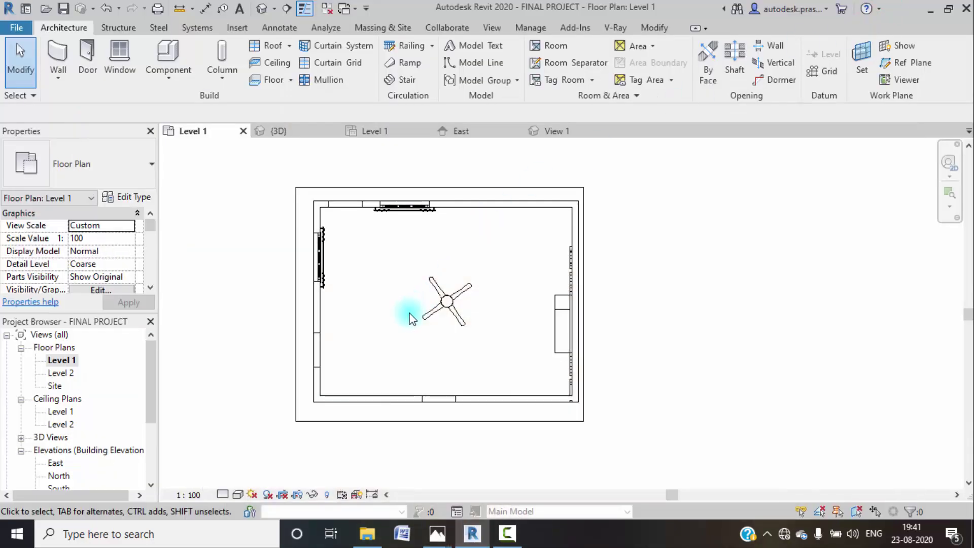
- Load the SOFA family from the LIBRARY folder into the project
scroll(393, 273, up, 3)
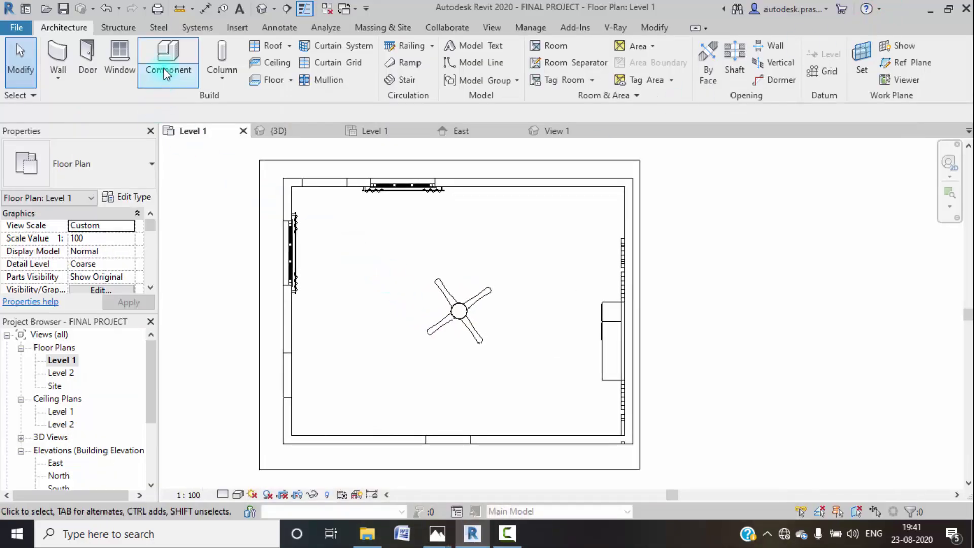
click(231, 27)
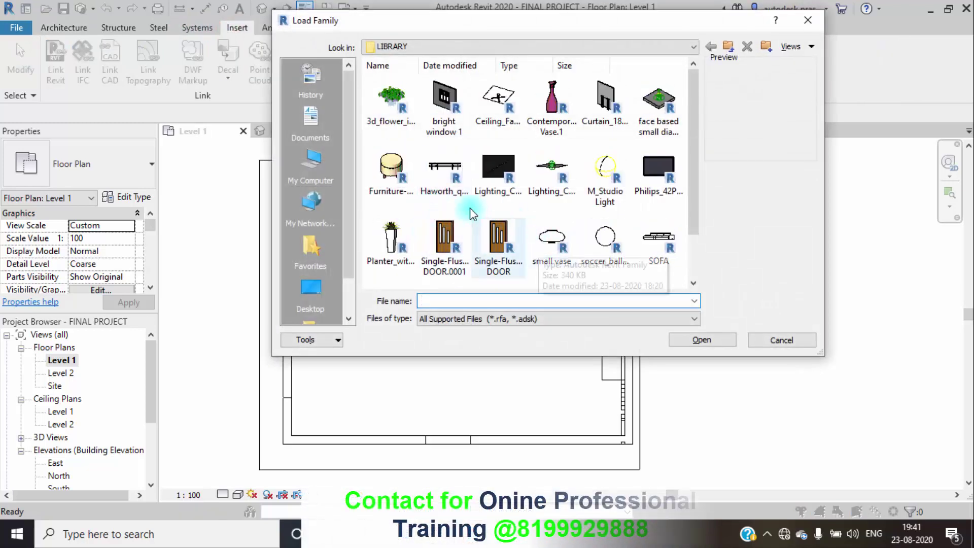
scroll(476, 223, down, 1)
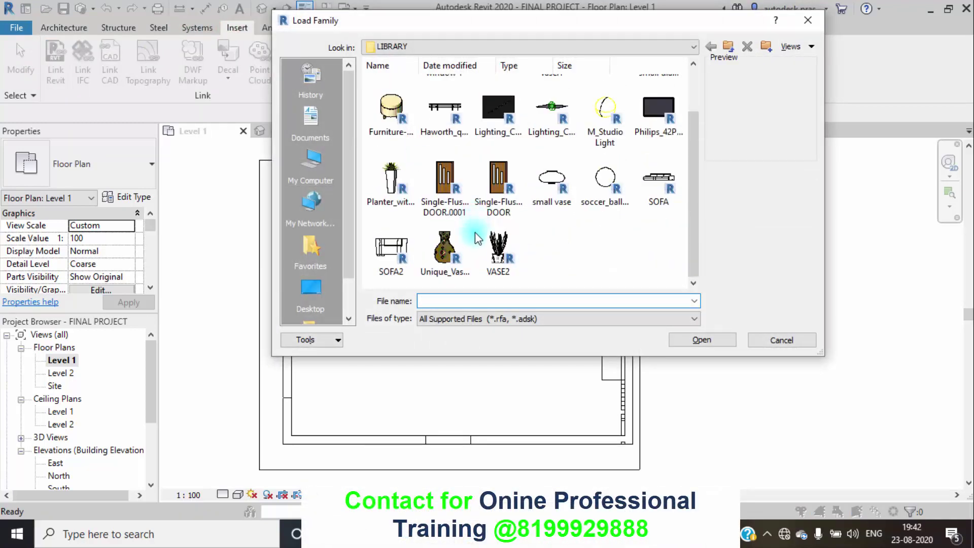
click(654, 189)
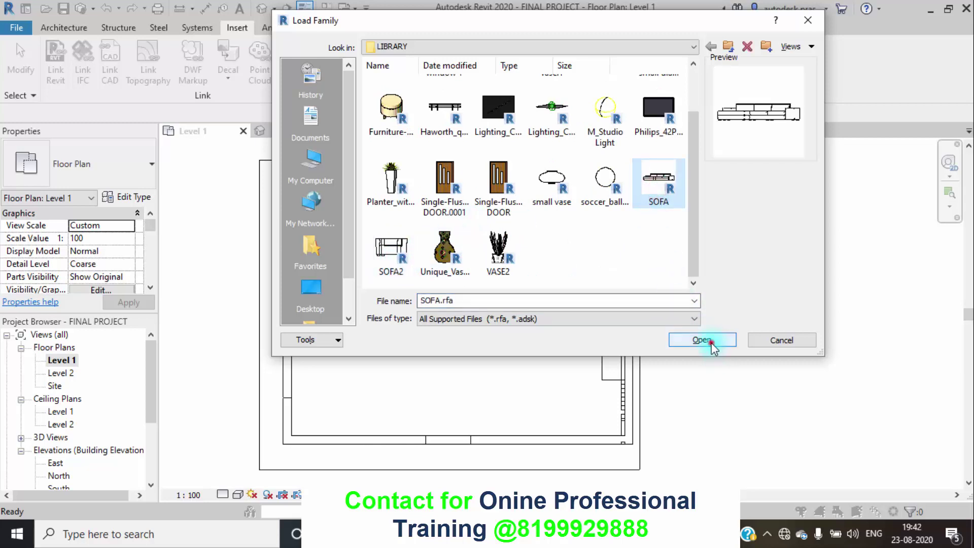
click(711, 343)
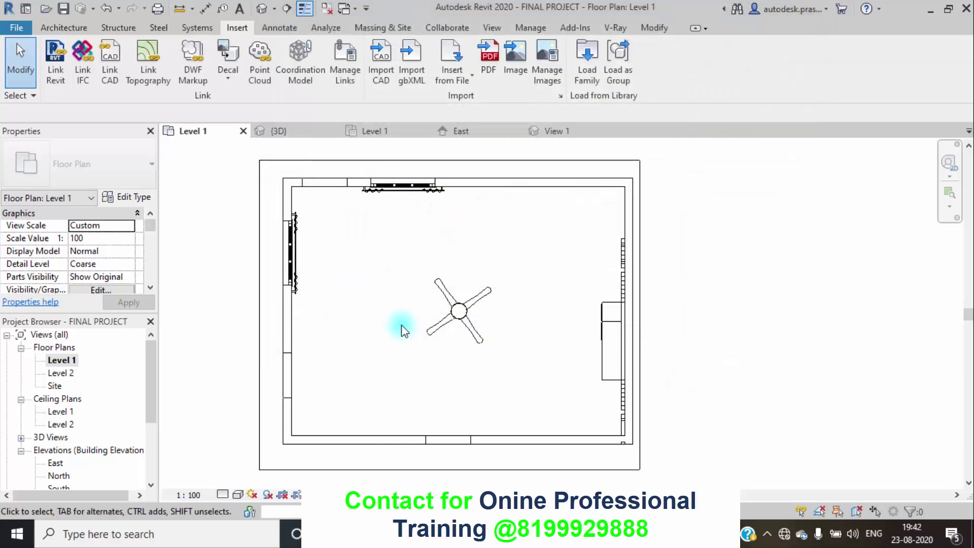
- Place the SOFA on Level 1, rotated so its back faces the left wall, about 3' 6" from that wall
click(79, 29)
click(173, 63)
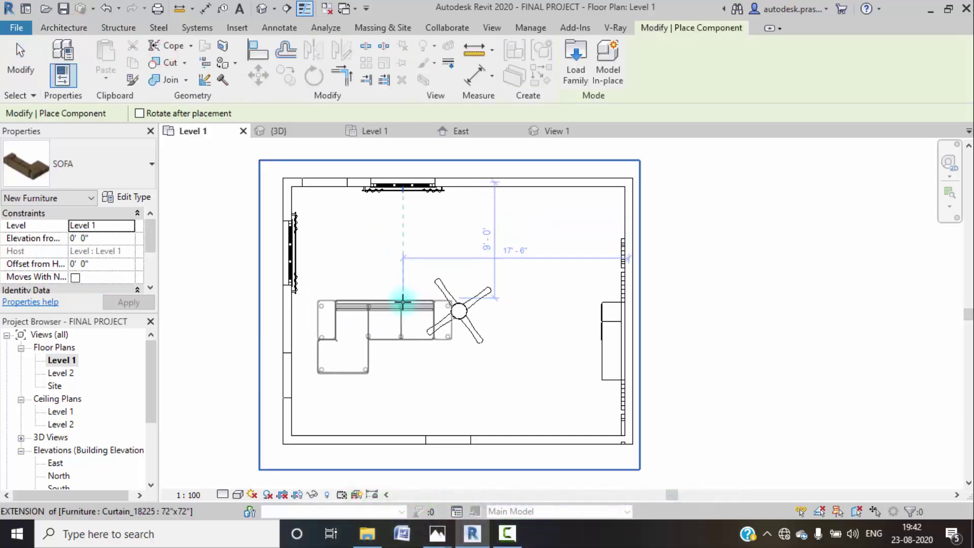
scroll(403, 300, up, 1)
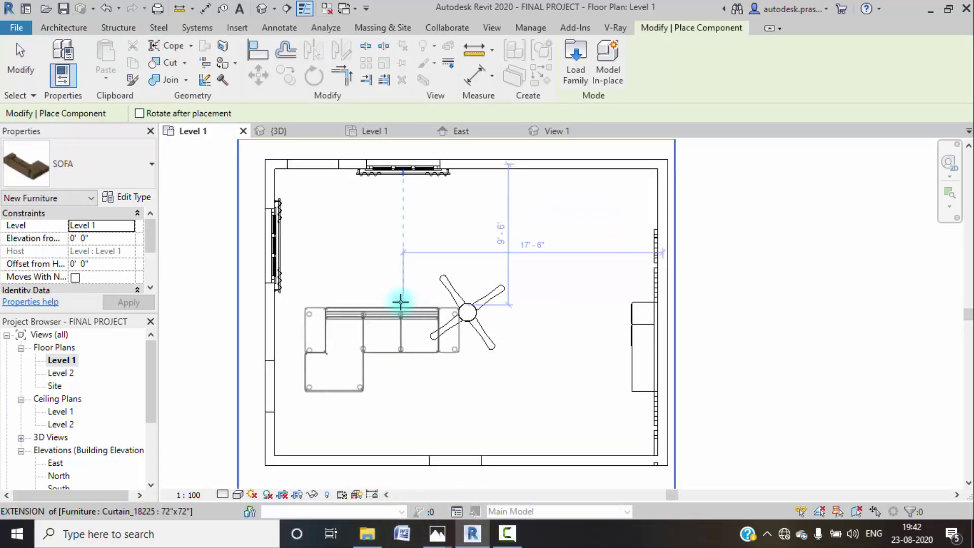
key(space)
scroll(339, 312, up, 1)
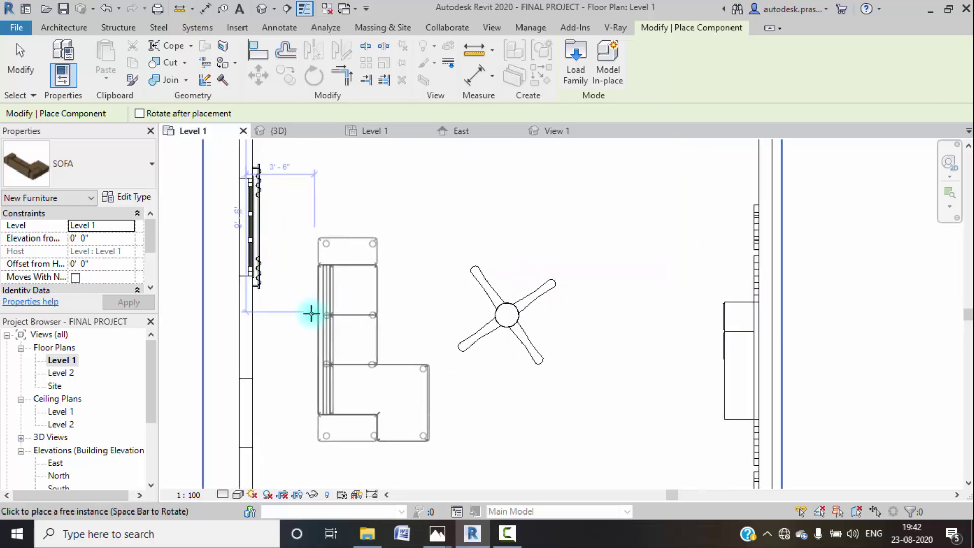
click(312, 314)
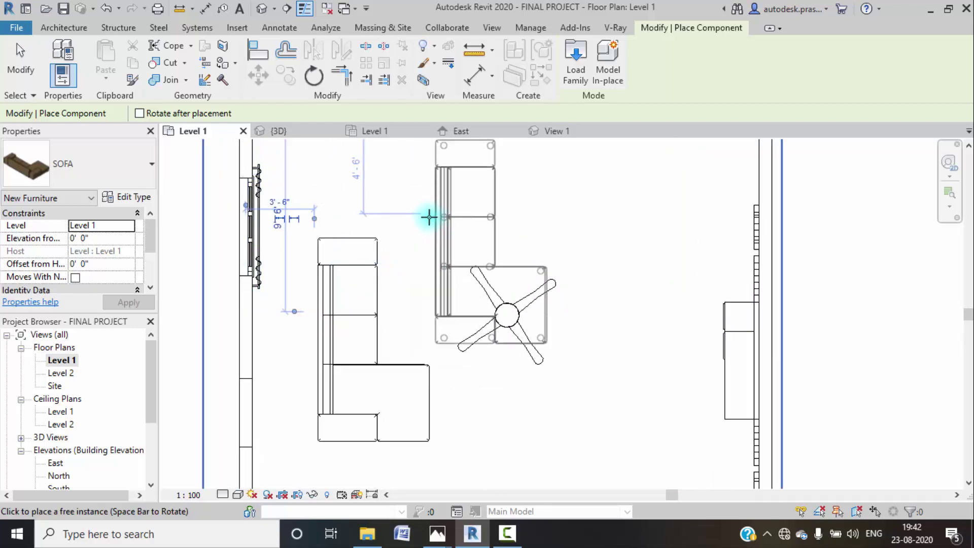
- Load the SOFA2 family from the LIBRARY folder and place it between the upper wall's curtained window and the ceiling fan
click(64, 28)
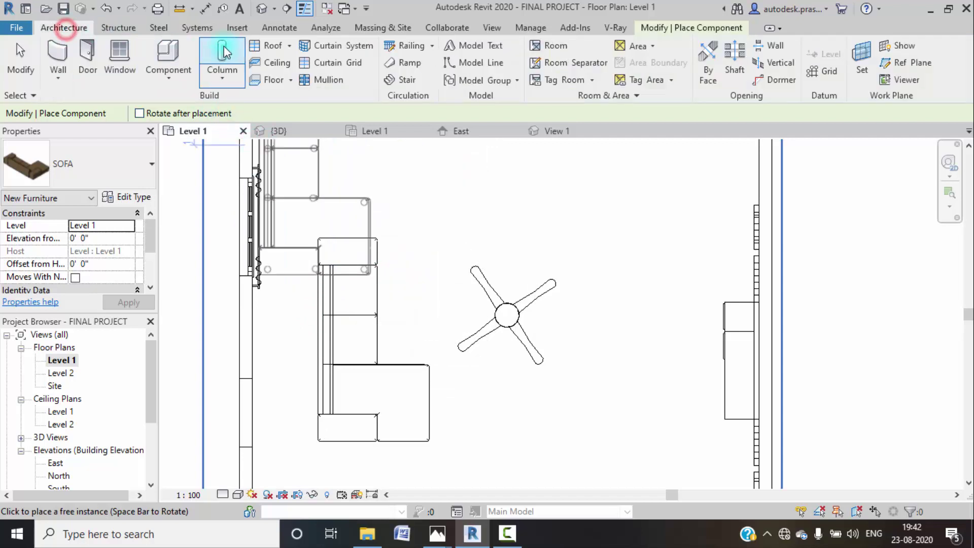
click(237, 28)
click(584, 70)
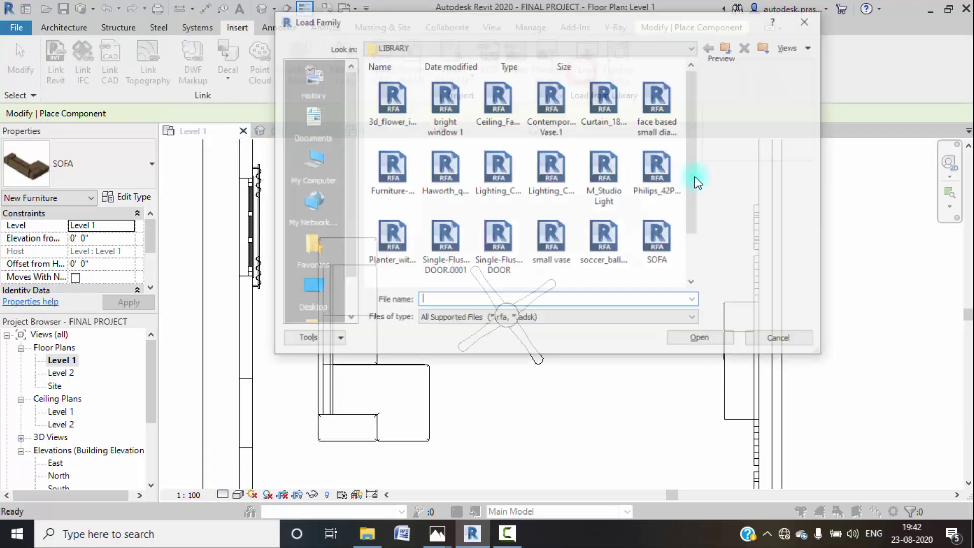
click(402, 246)
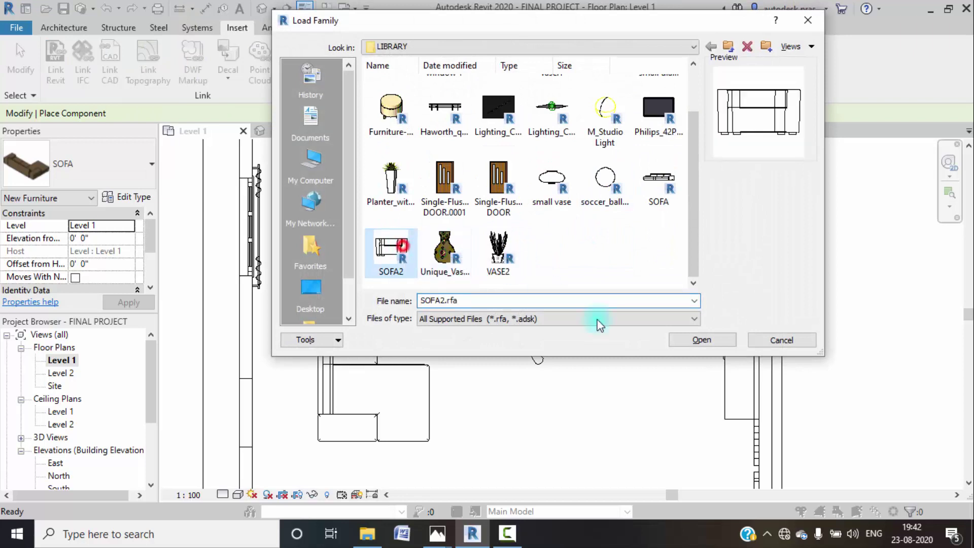
click(702, 340)
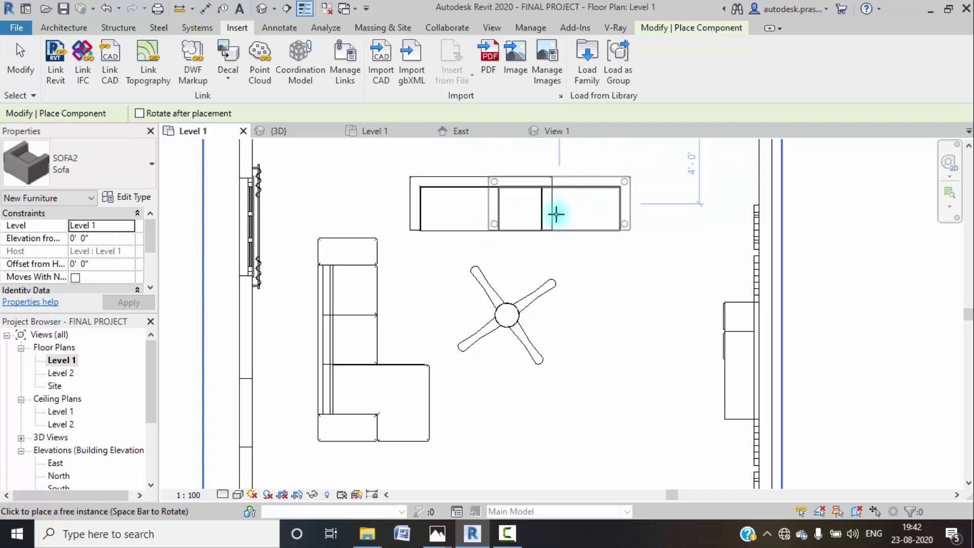
key(Escape)
key(Escape)
- Move the L-shaped sofa about 2' at 30° down and away from the left wall, towards the ceiling fan
click(380, 283)
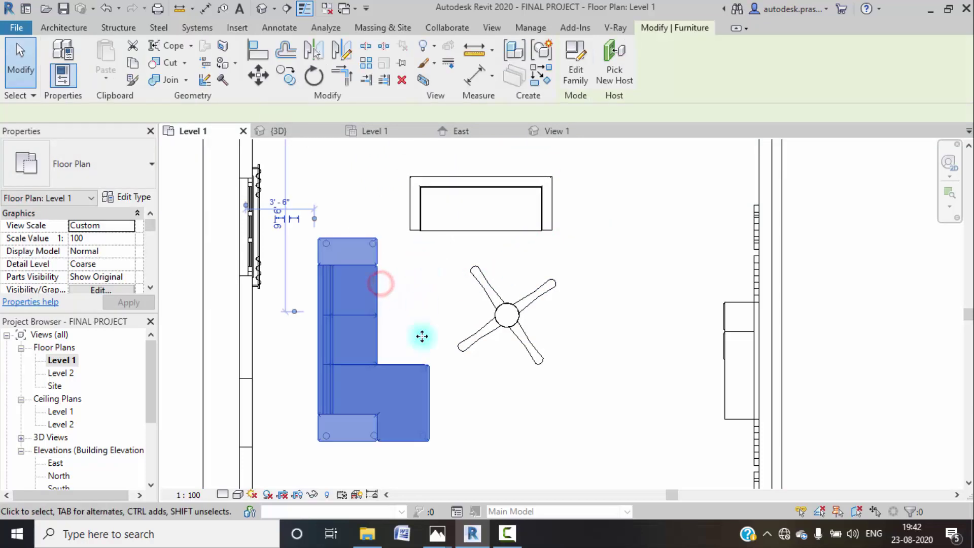
click(258, 75)
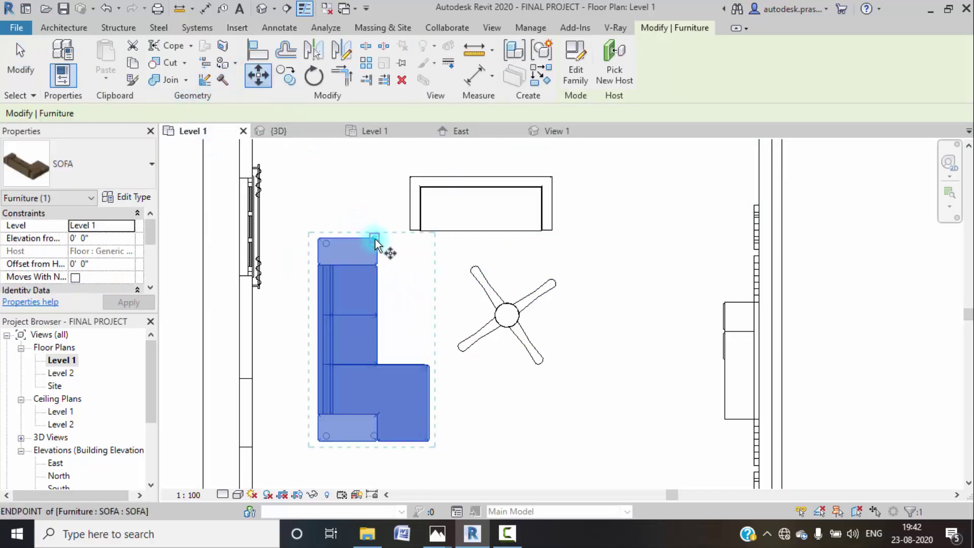
click(374, 239)
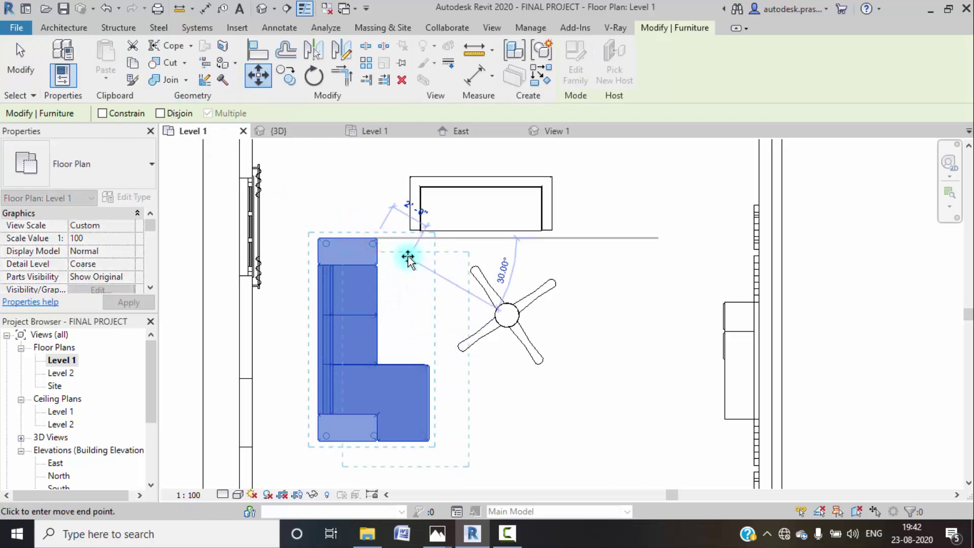
click(406, 257)
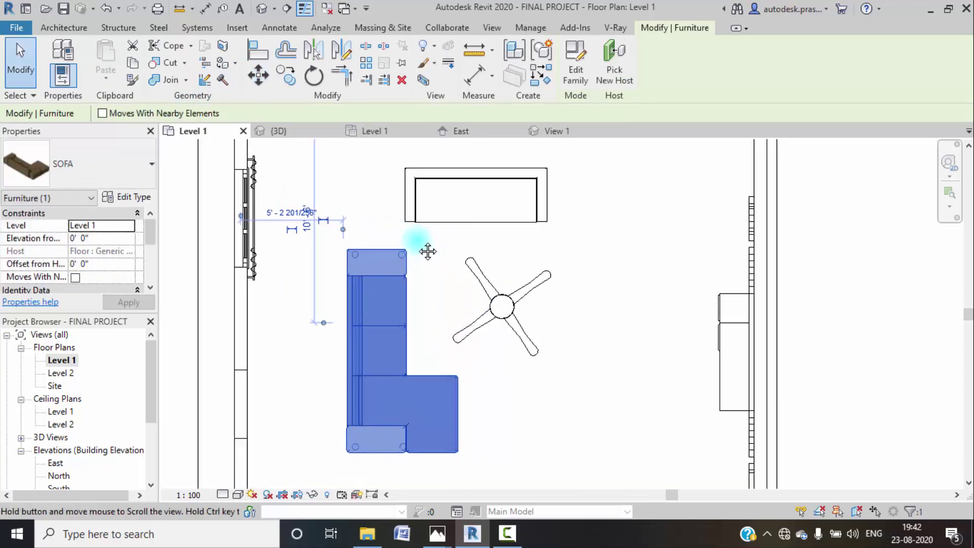
middle_drag(428, 250, 423, 233)
key(Escape)
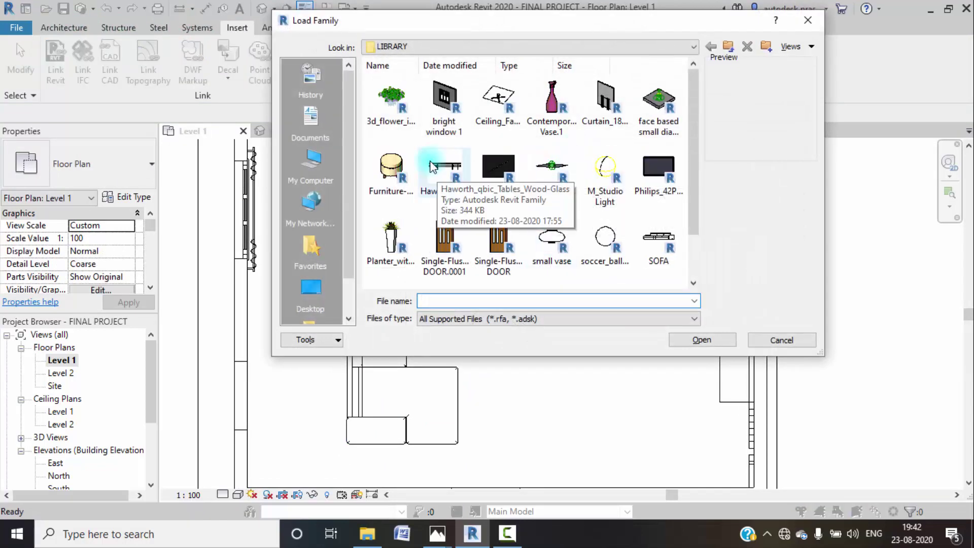
- Load the Haworth_qbic_Tables_Wood-Glass family from LIBRARY and place its Square type centred under the ceiling fan
click(427, 158)
click(722, 339)
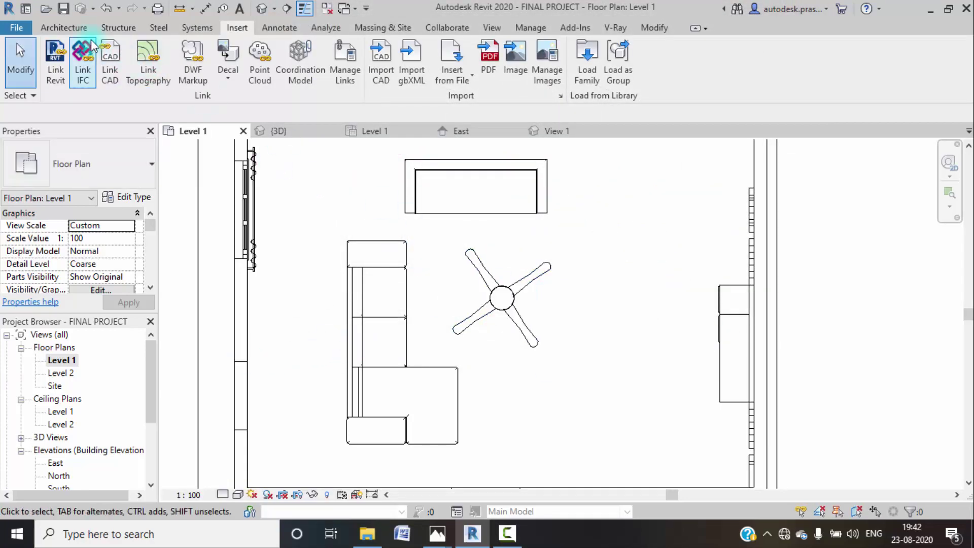
click(79, 27)
click(162, 50)
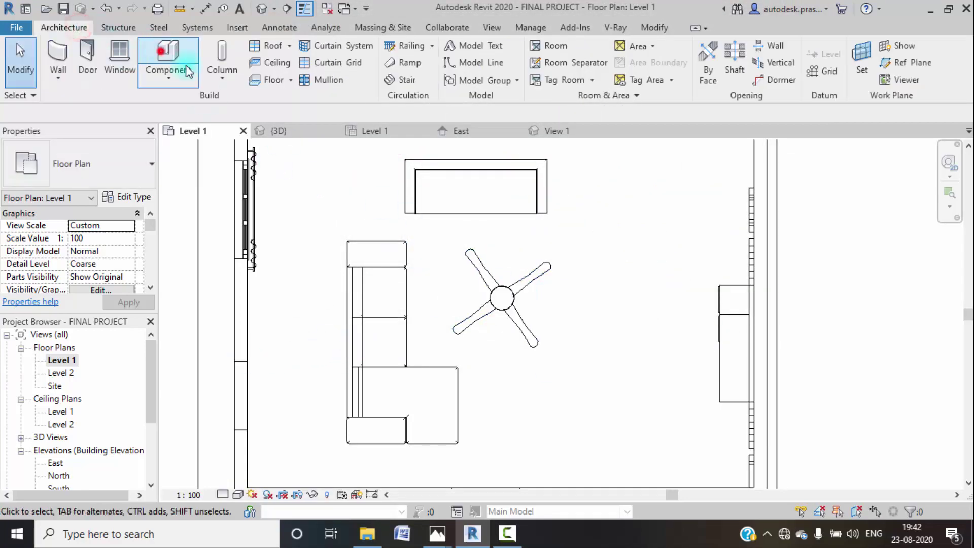
click(498, 302)
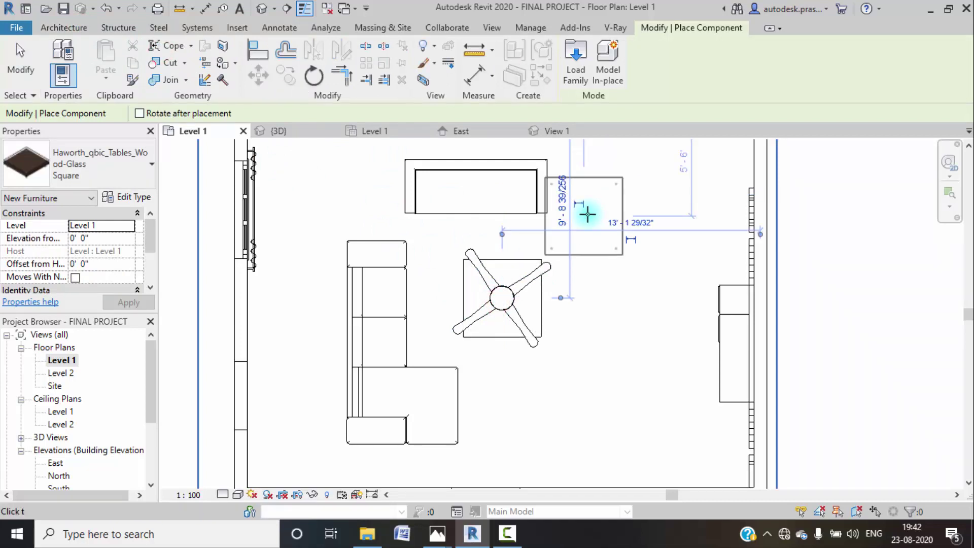
key(Escape)
key(Escape)
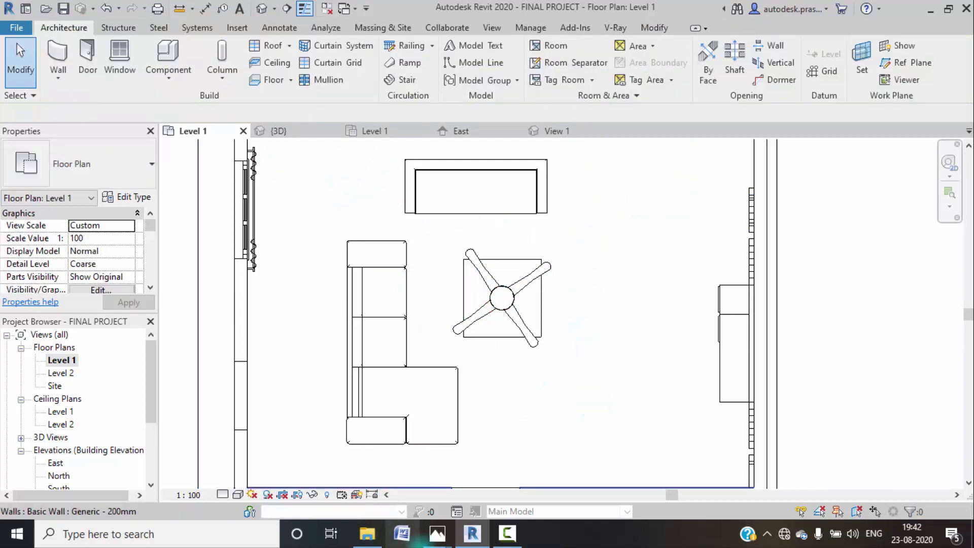
- Check the stools in the living room reference render in Photos, and load the Furniture-Wieland_Healthcare-Rally-Round-Ottoman family into the Revit project
mouse_move(440, 534)
click(449, 490)
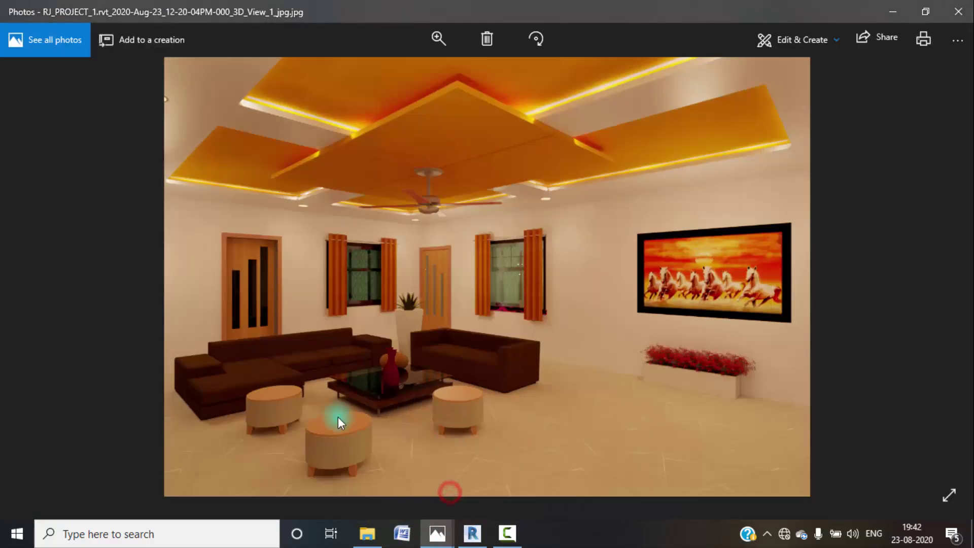
click(904, 12)
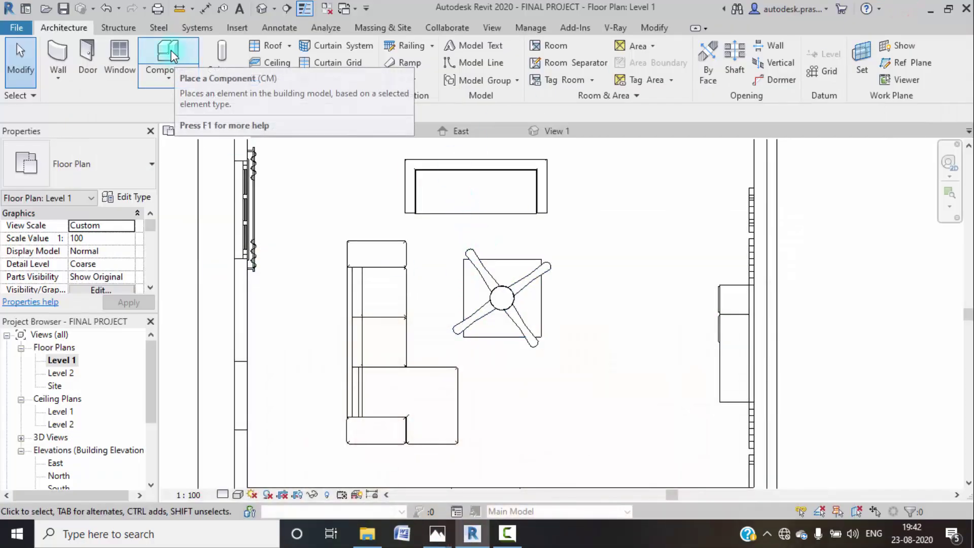
click(237, 28)
click(584, 67)
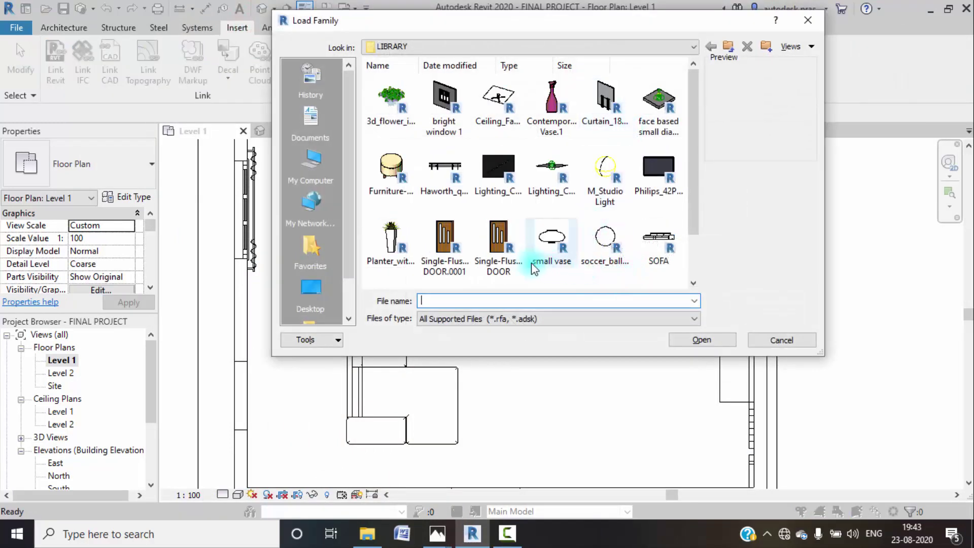
click(375, 169)
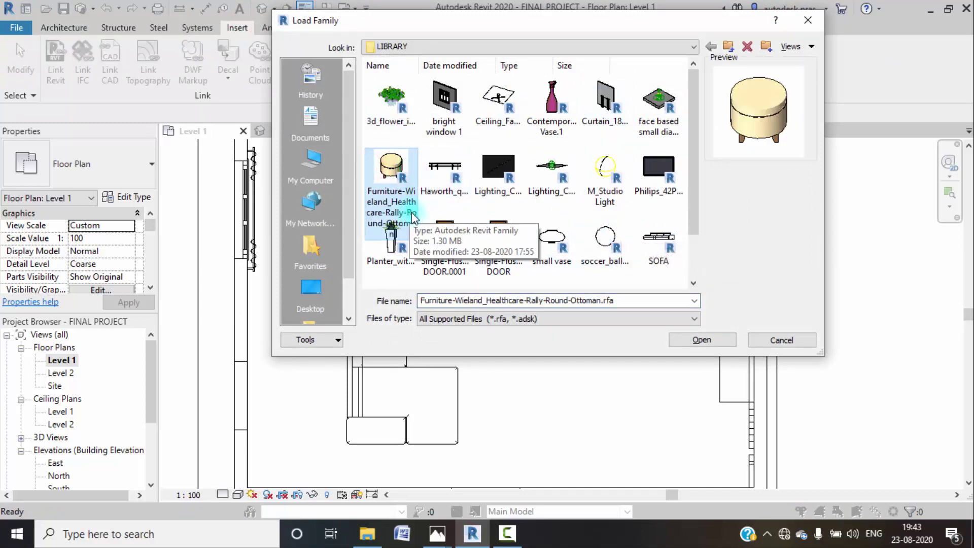
click(714, 337)
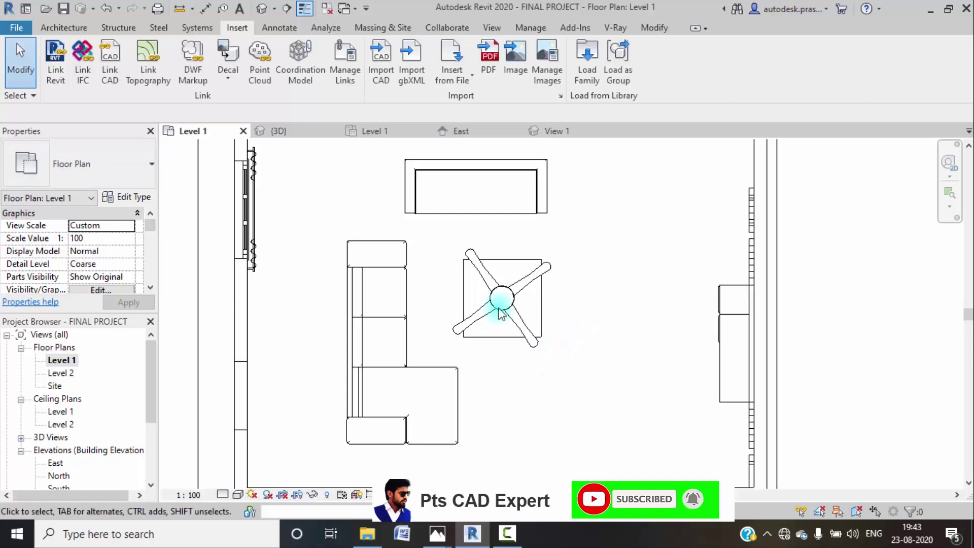
- Place three 6422-OT-Hardtop round ottomans around the table: one below it, one off its lower-right corner and one on its right side
key(c)
key(m)
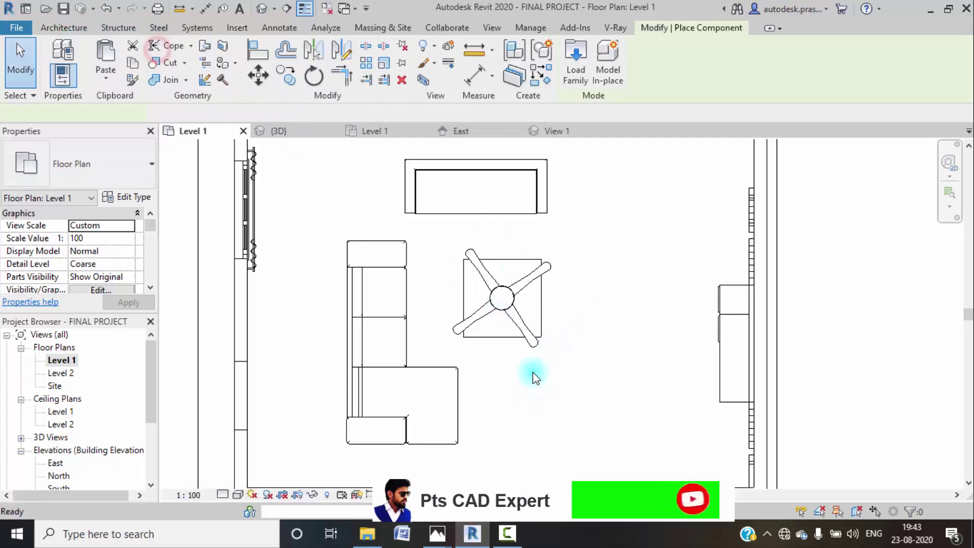
click(517, 381)
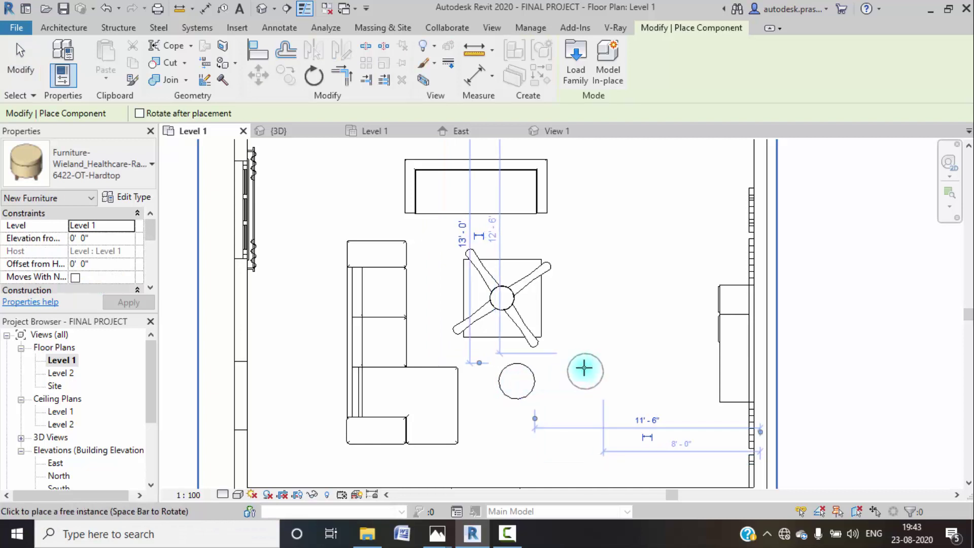
click(584, 369)
click(585, 303)
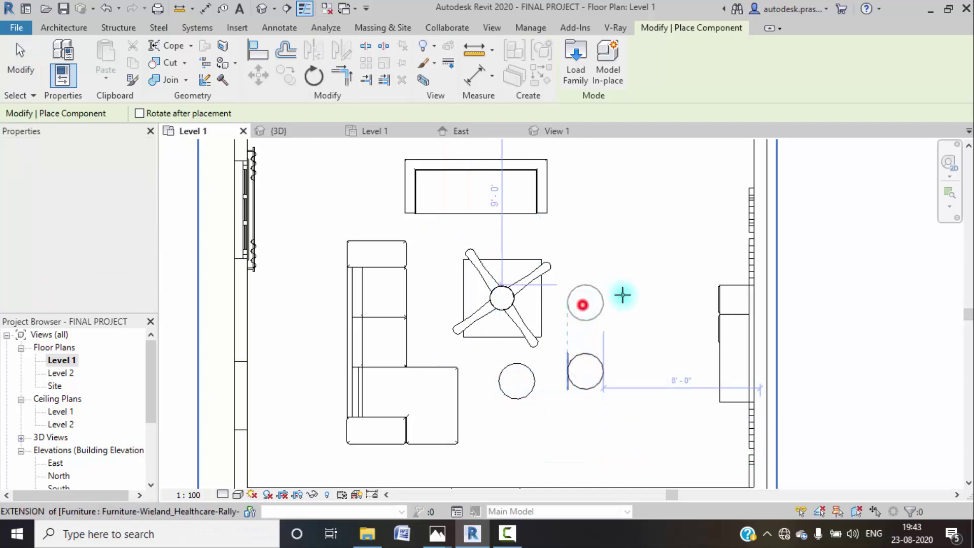
key(Escape)
key(Escape)
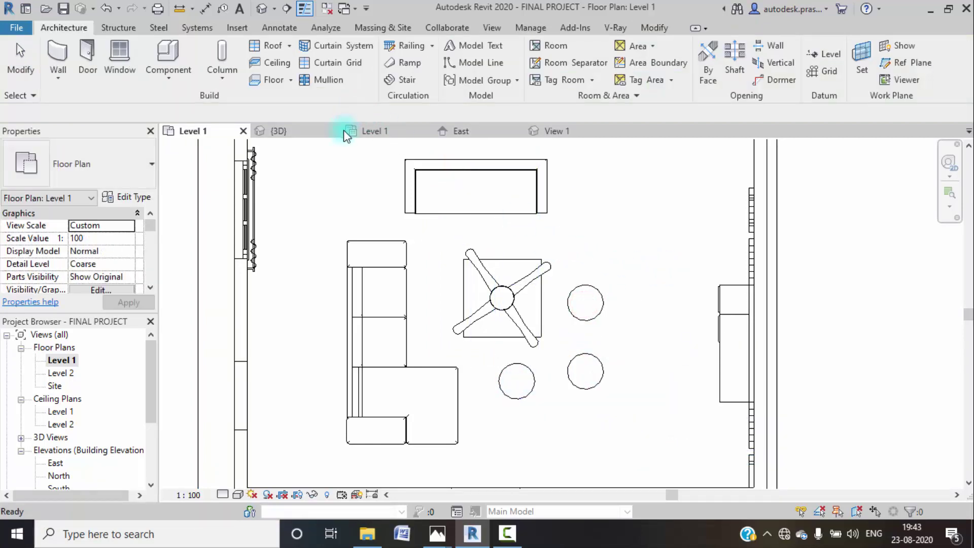
- Inspect the placed sofas, table and ottomans in the 3D view, then return to the whole Level 1 floor plan
click(307, 132)
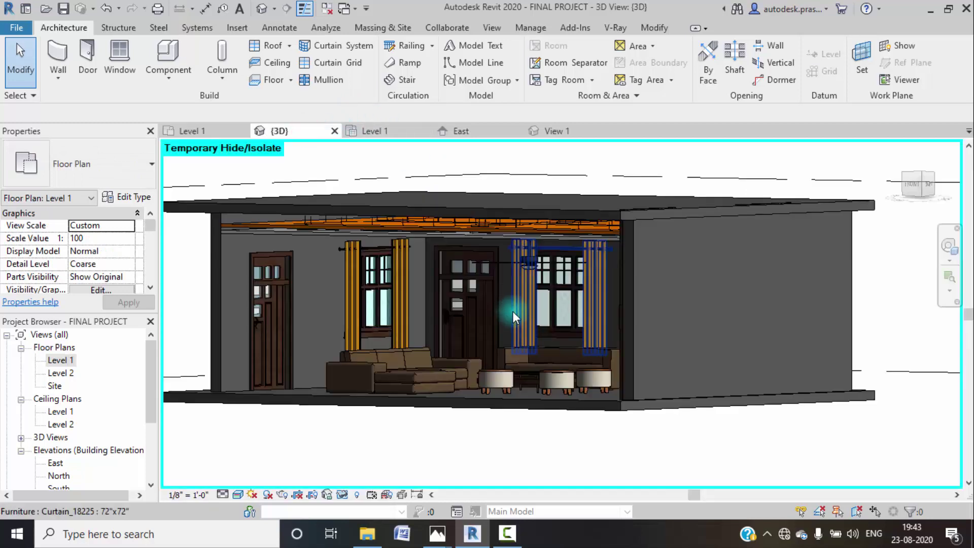
scroll(440, 373, up, 2)
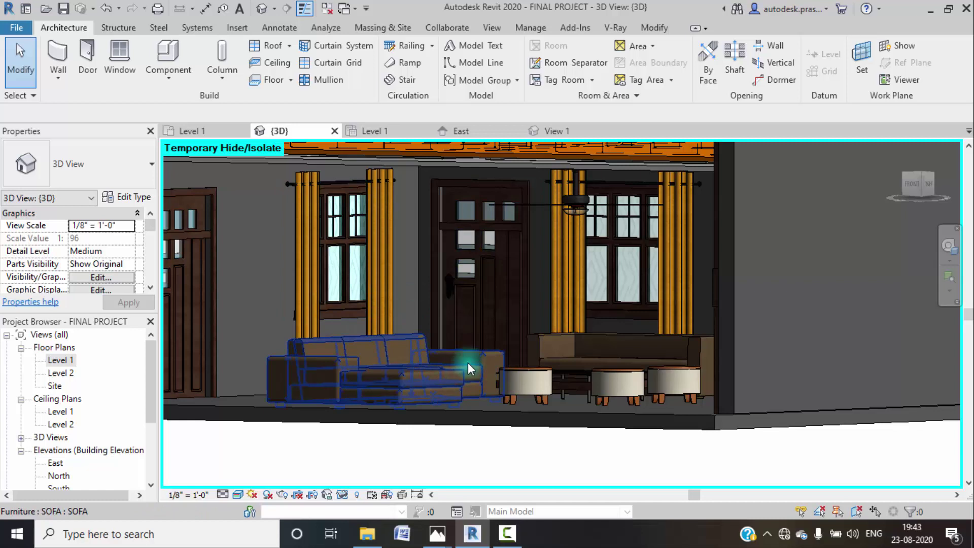
double_click(71, 360)
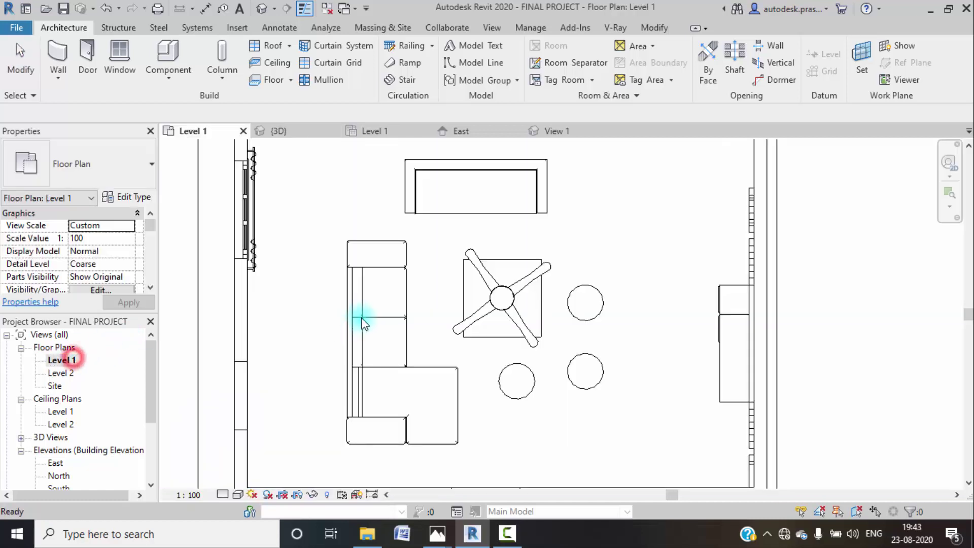
scroll(462, 233, down, 3)
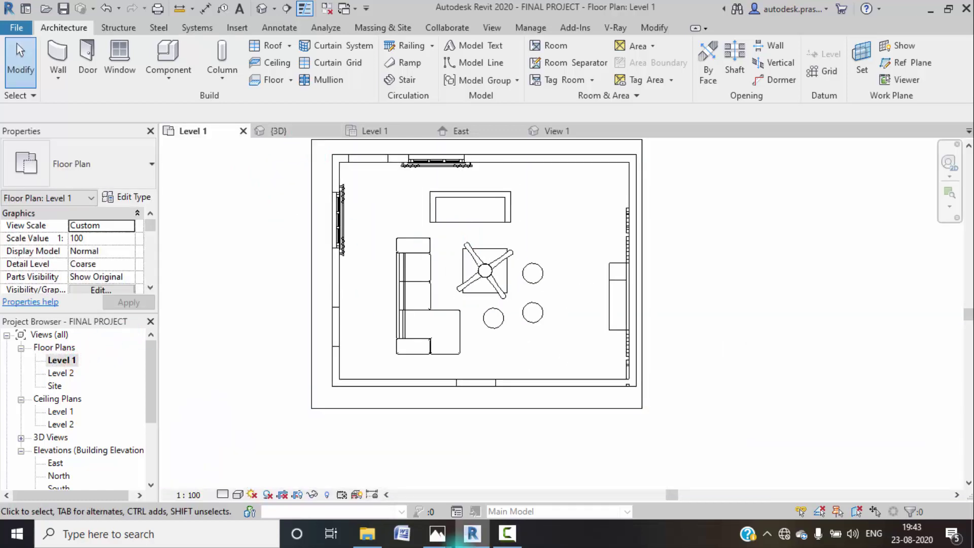
- Examine both interior reference renders in Photos for the remaining furnishings and wall decoration, and switch back to Revit
mouse_move(438, 540)
click(302, 472)
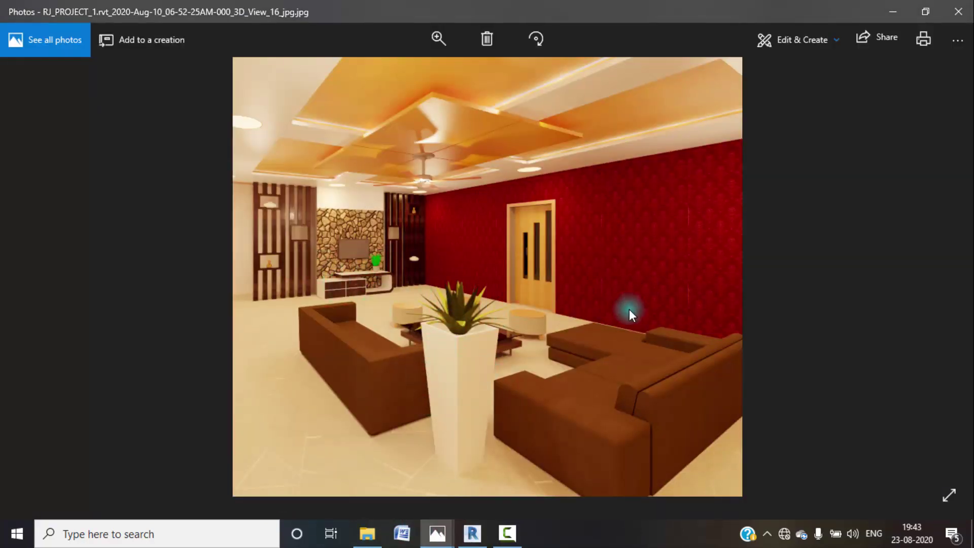
mouse_move(443, 542)
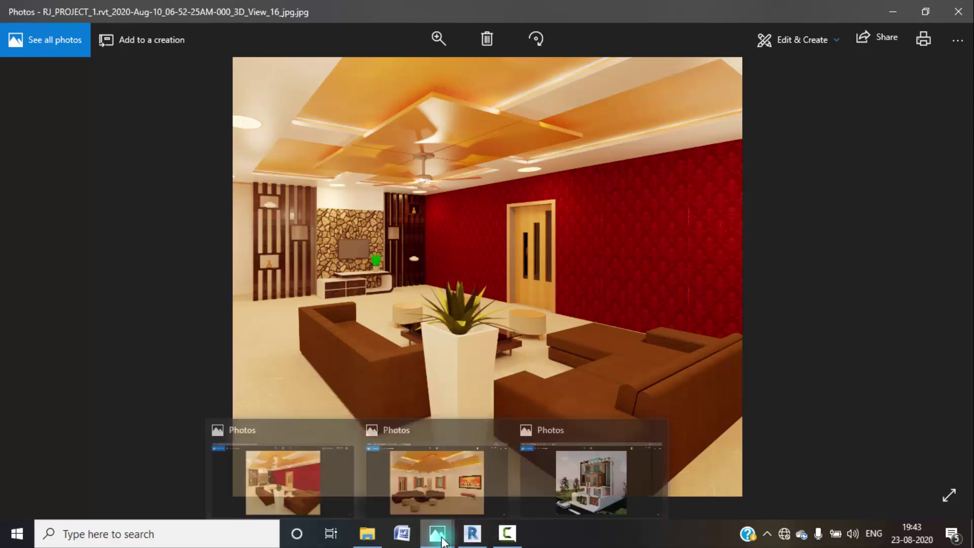
click(438, 462)
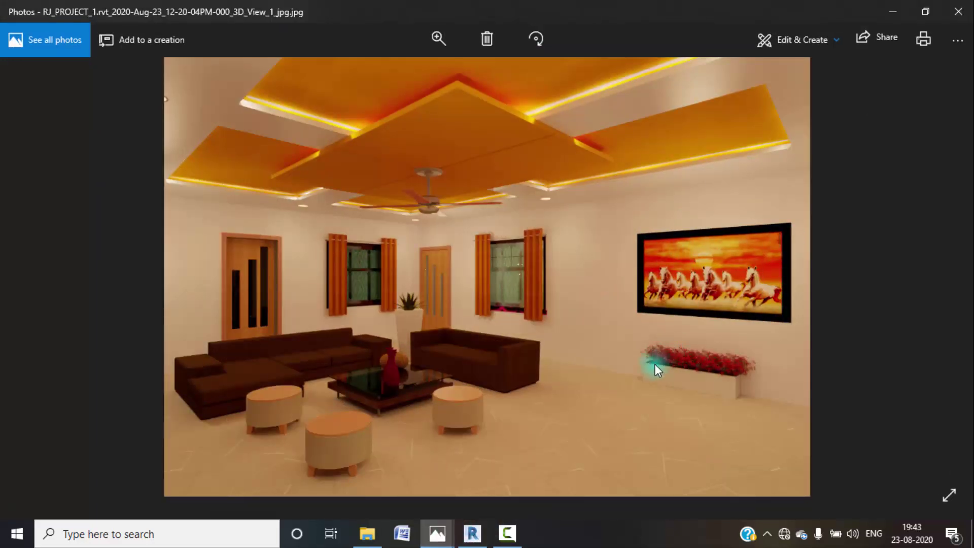
click(895, 12)
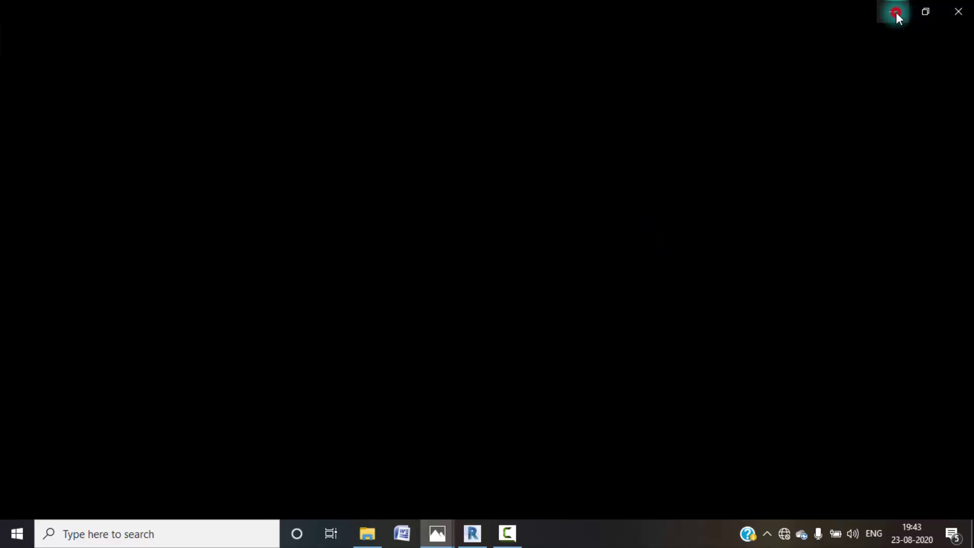
click(472, 533)
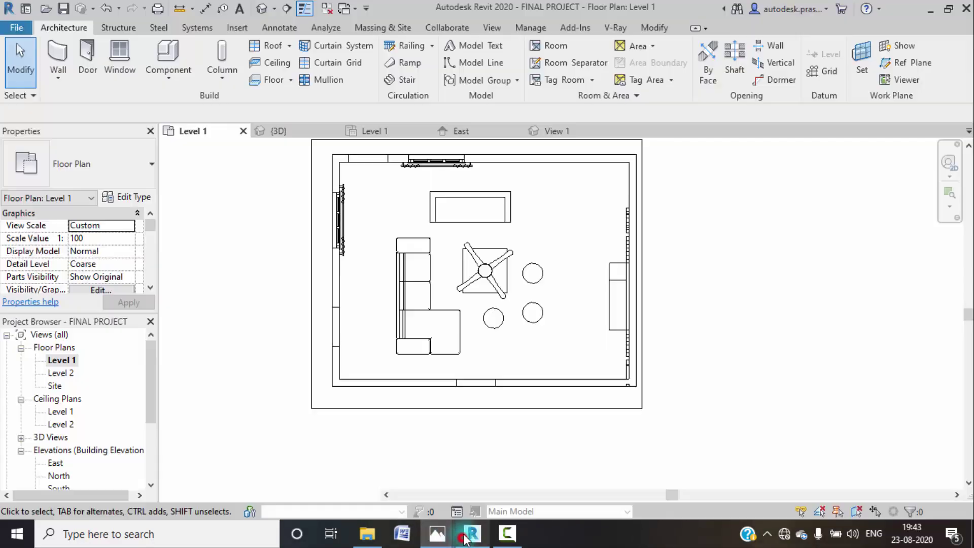
- Start a new in-place model in the Generic Models category, keeping the suggested name
scroll(466, 226, up, 3)
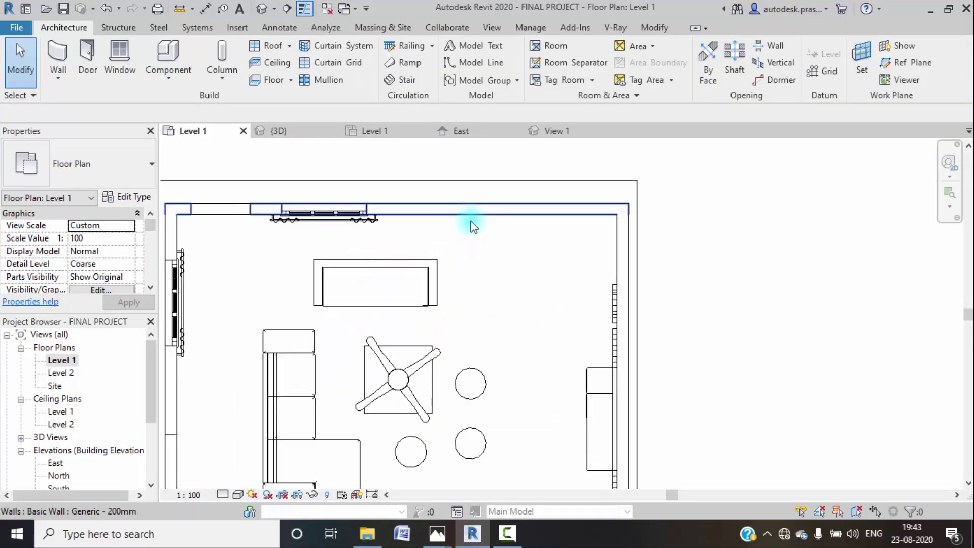
click(185, 81)
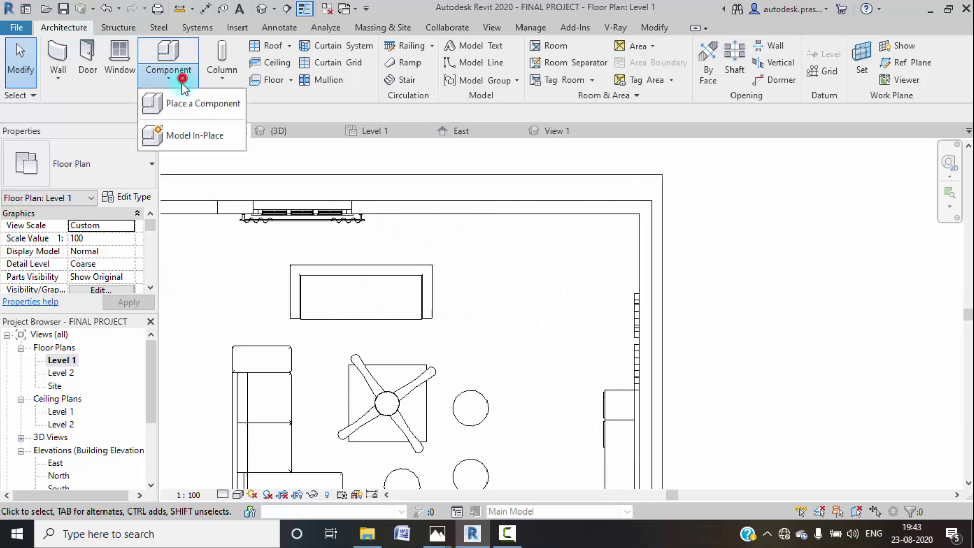
click(180, 135)
scroll(429, 253, down, 3)
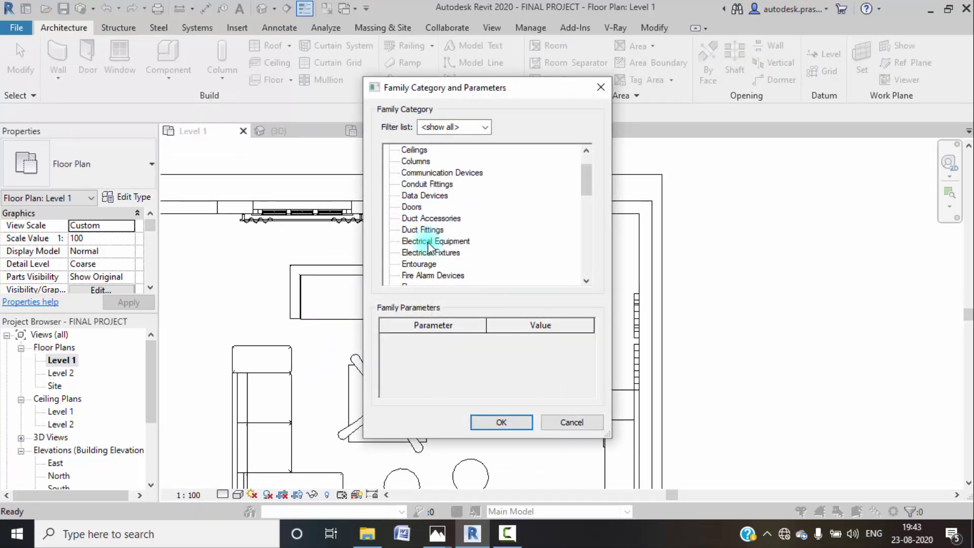
click(419, 274)
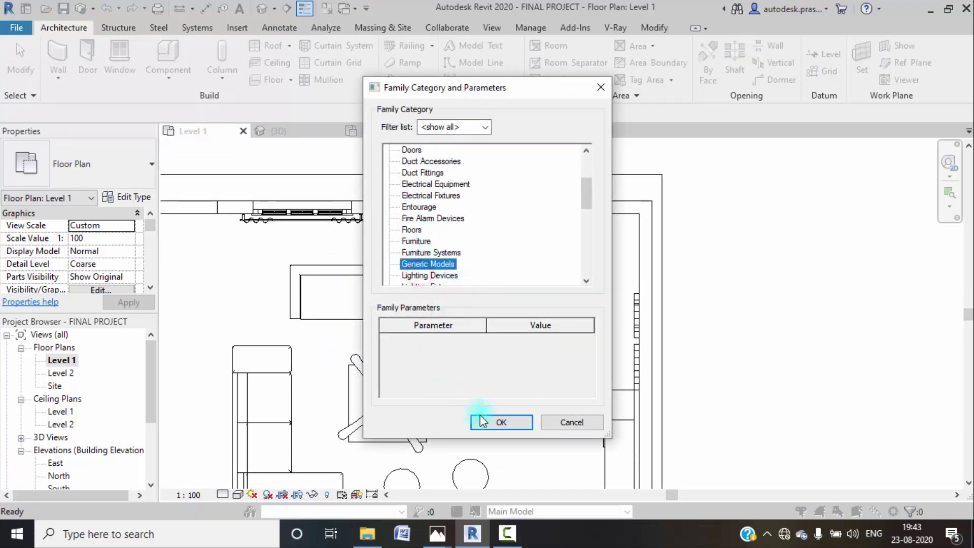
click(514, 421)
click(484, 292)
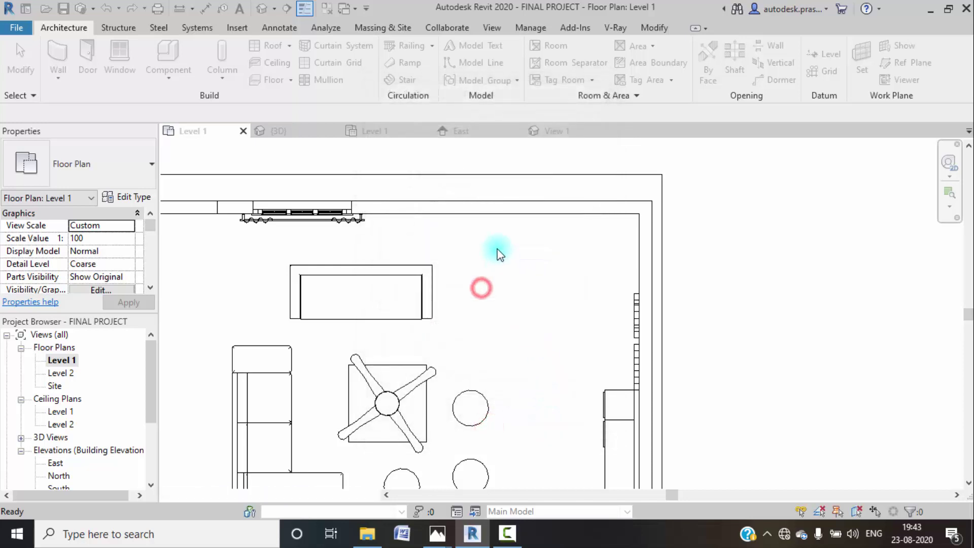
- Extrude a rectangle of about 4' 6" by 1' 0" against the upper wall, right of the window, with a 1' 0" depth
click(125, 51)
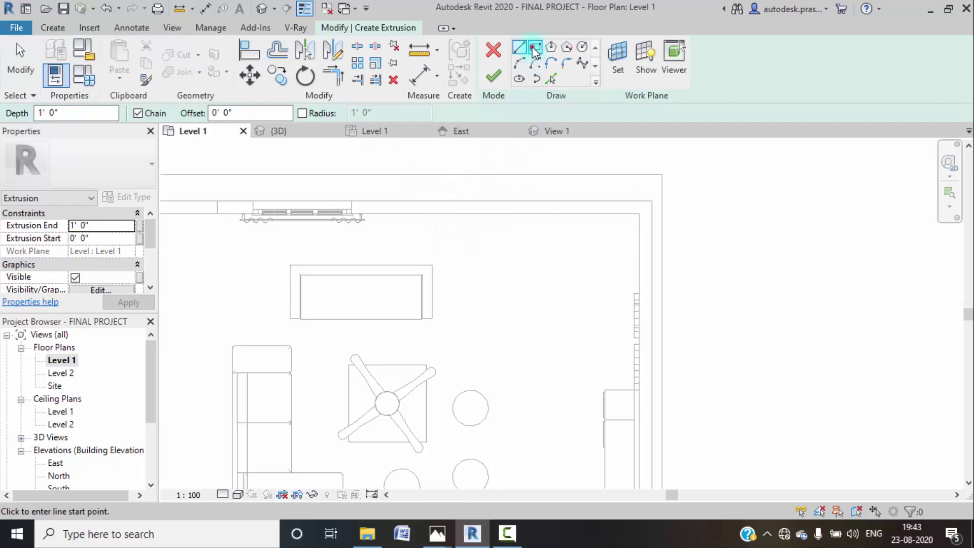
click(535, 48)
click(448, 214)
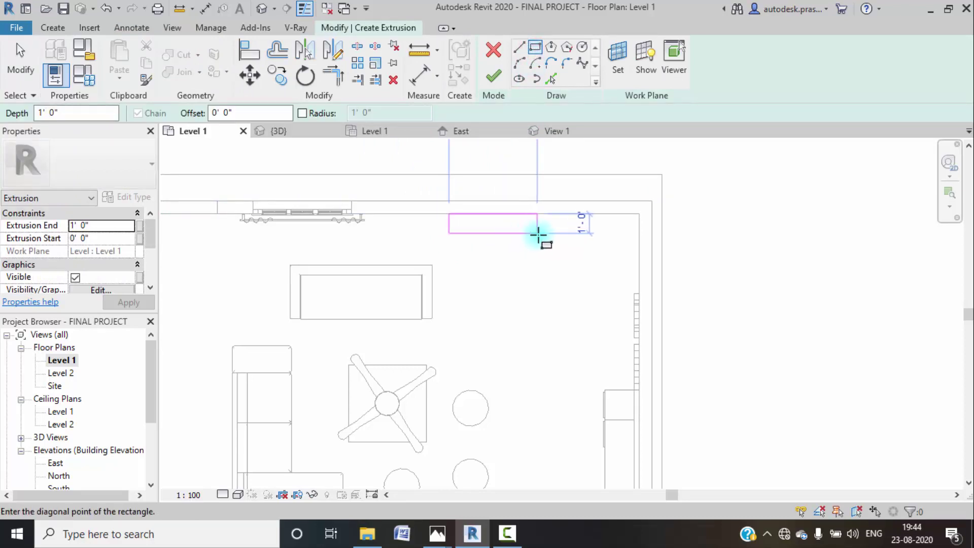
click(537, 233)
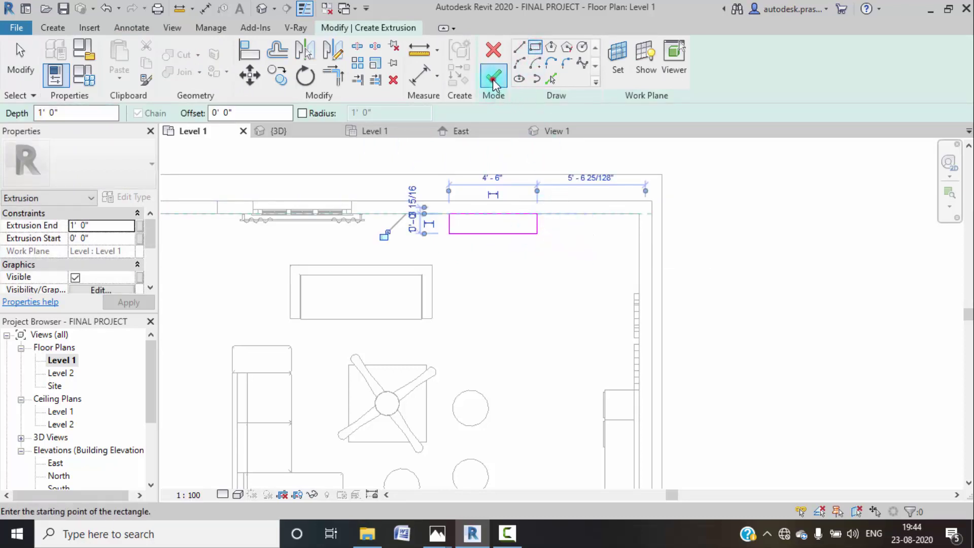
click(493, 83)
middle_drag(491, 239, 484, 263)
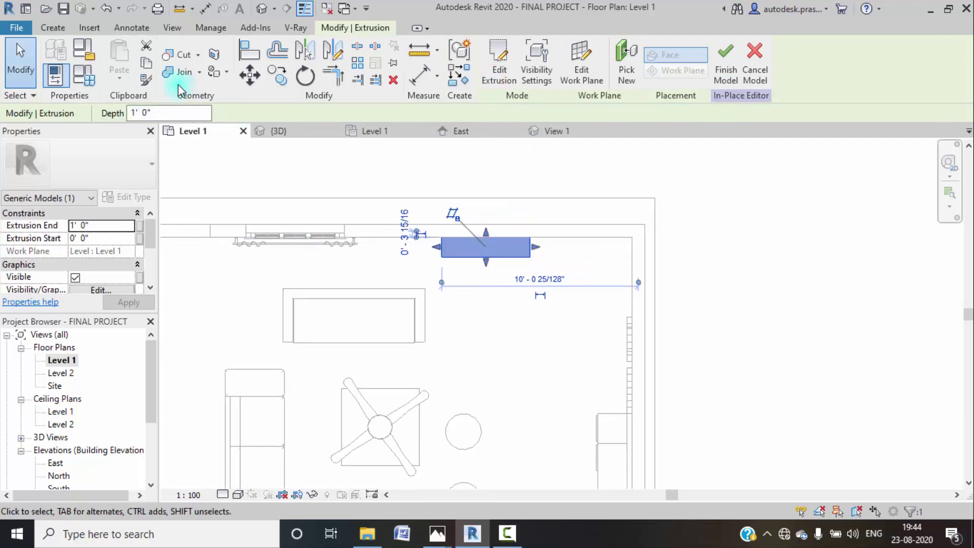
- Cut the box with a 1' 0" deep rectangular void extrusion of about 3' 7" by 5" inside its outline, and finish the in-place model
click(53, 28)
click(288, 78)
click(304, 108)
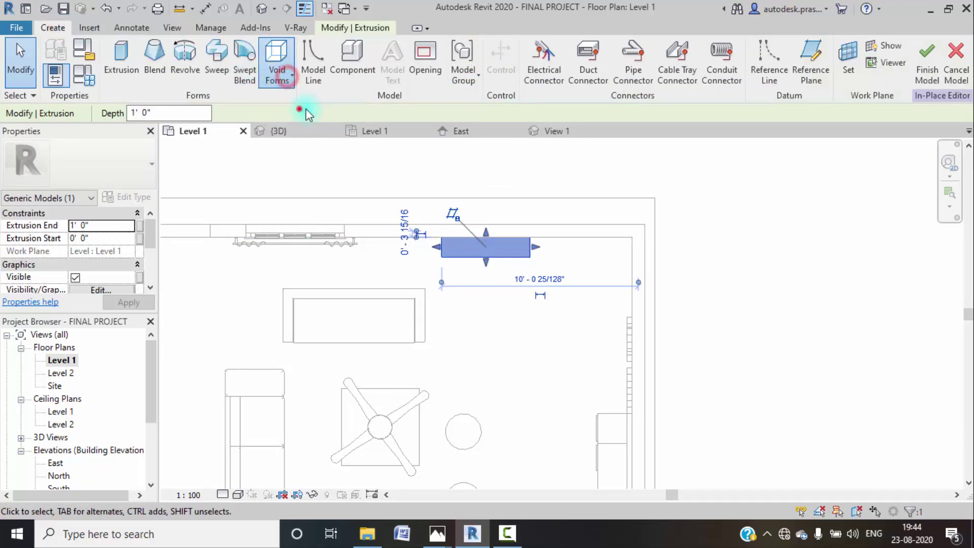
scroll(472, 239, up, 3)
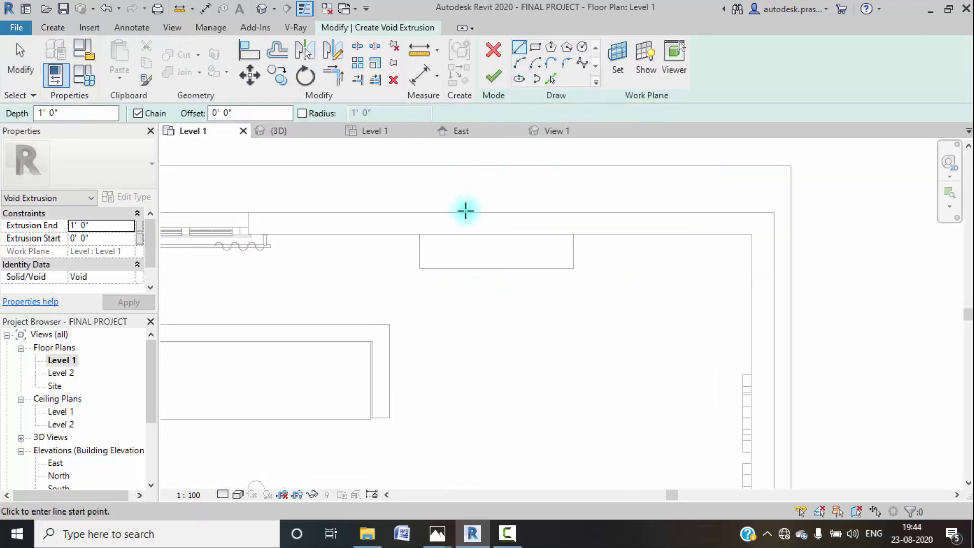
click(532, 47)
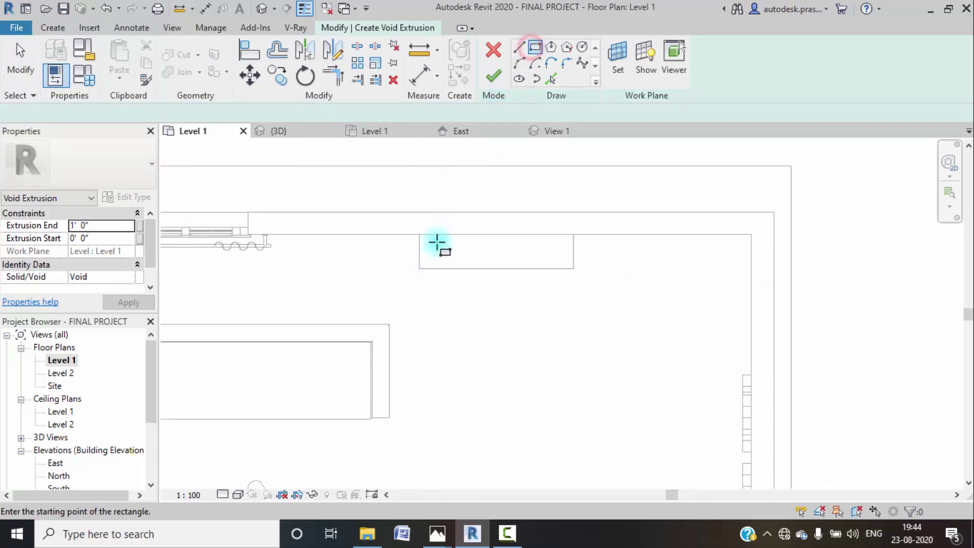
click(433, 244)
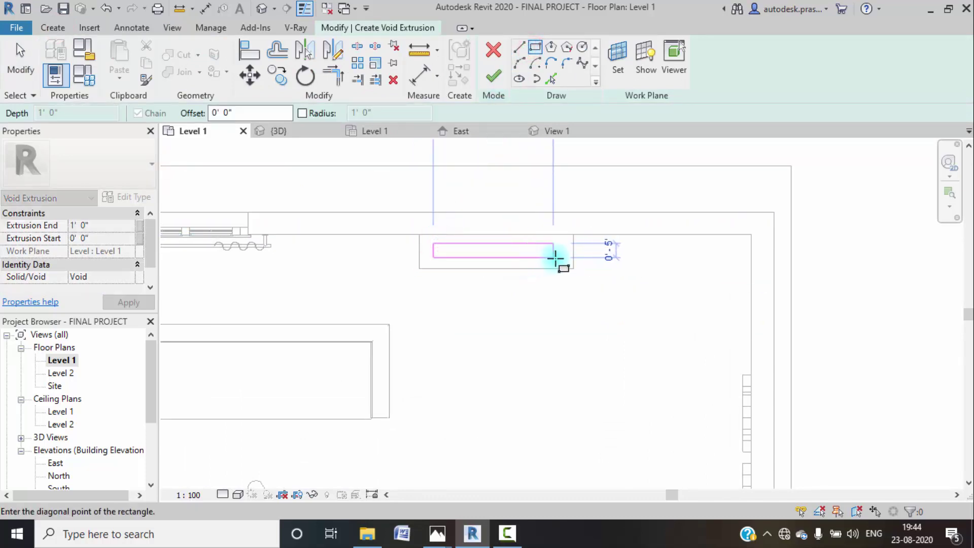
click(556, 258)
click(492, 79)
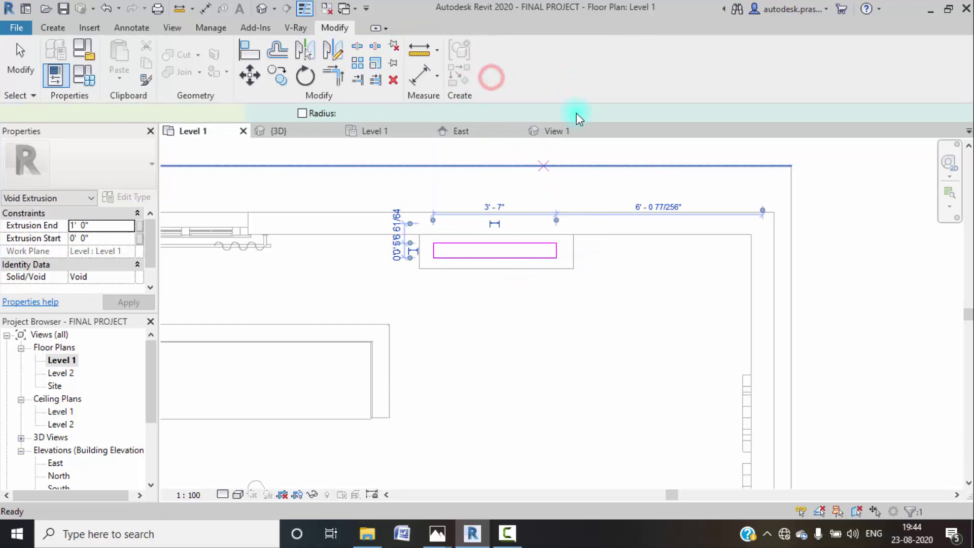
scroll(566, 299, down, 4)
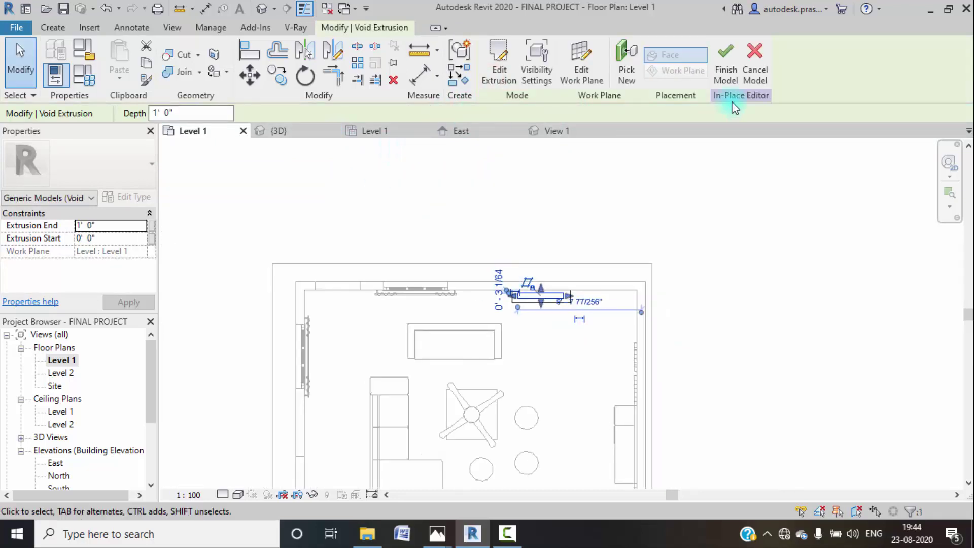
click(725, 64)
- Edit the hollow box in place, assign the Plastic - White material to its solid extrusion, and finish the model
scroll(568, 300, up, 2)
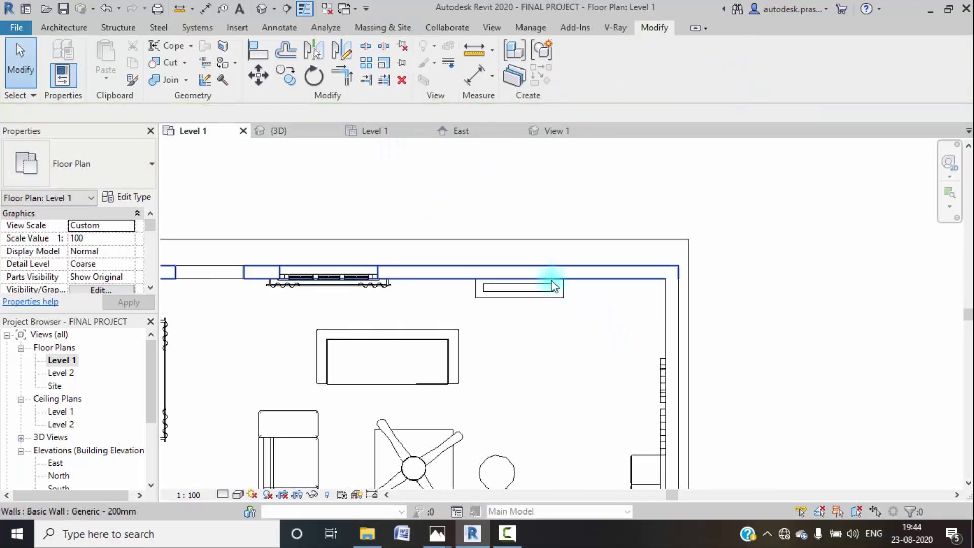
click(556, 283)
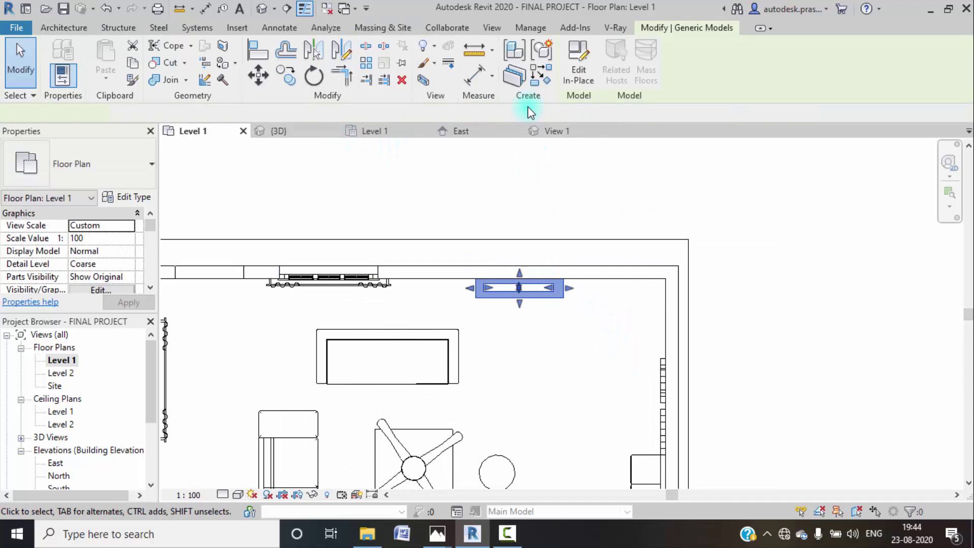
click(571, 81)
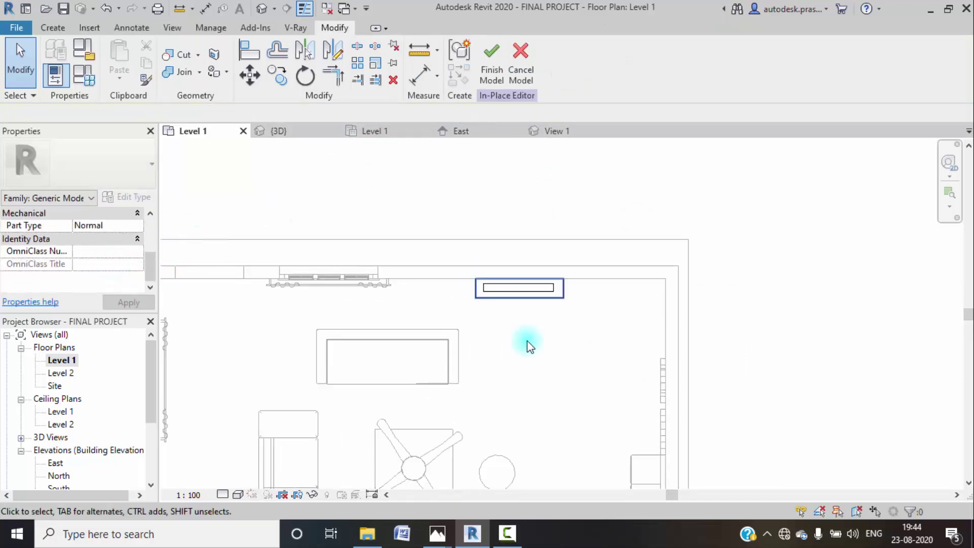
click(535, 299)
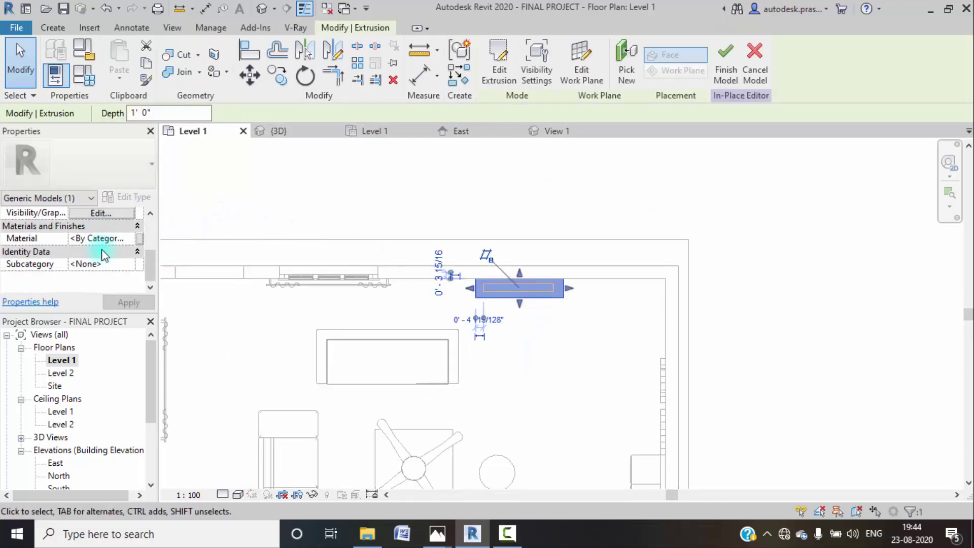
click(131, 237)
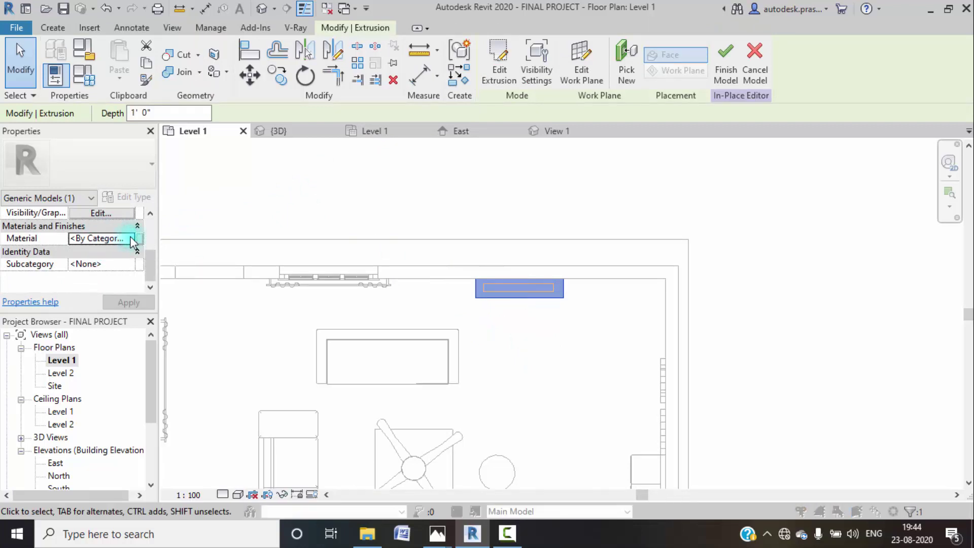
click(130, 238)
scroll(113, 299, down, 3)
scroll(113, 298, down, 4)
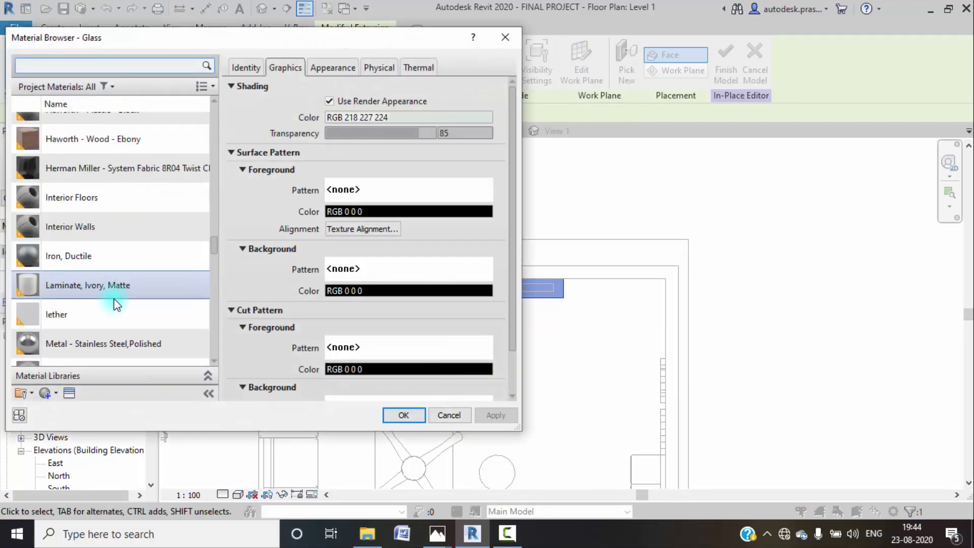
scroll(114, 298, down, 4)
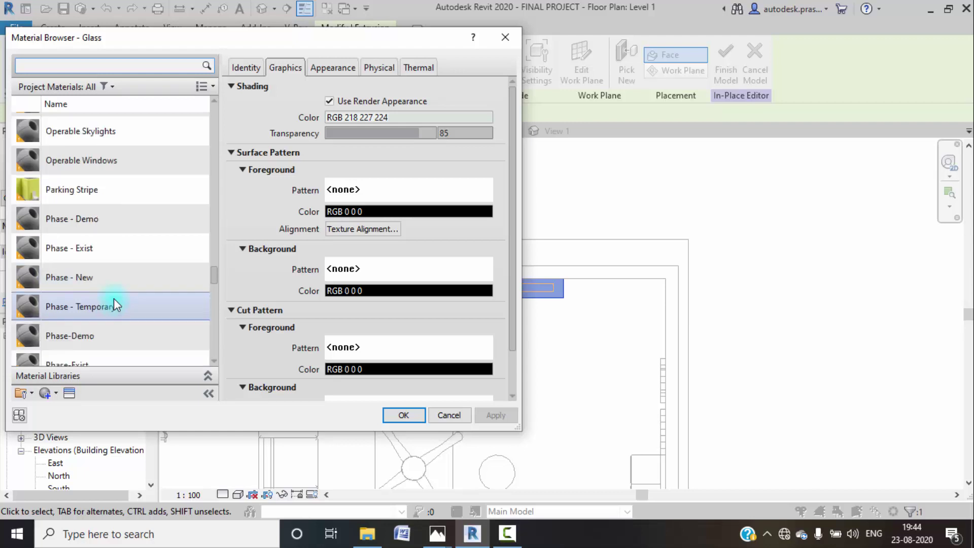
click(121, 340)
click(401, 414)
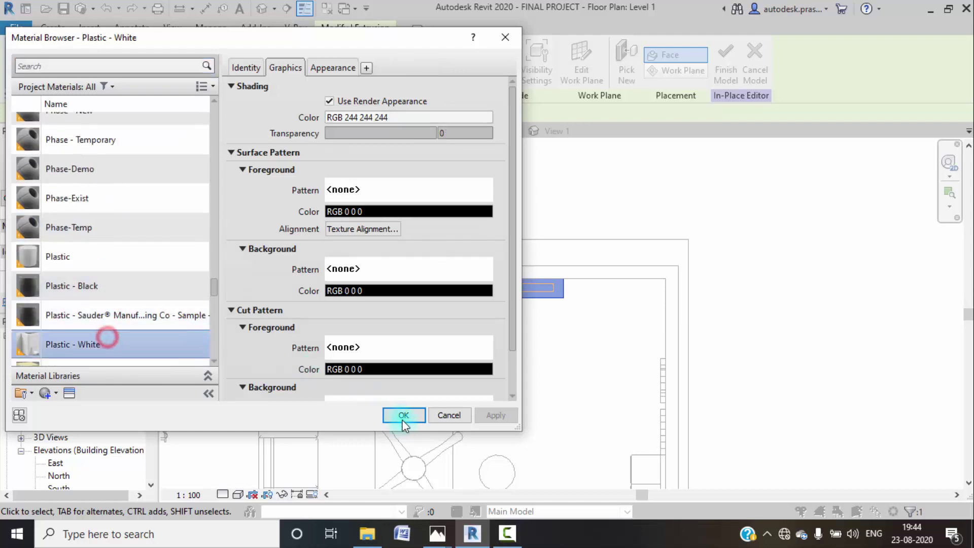
click(725, 82)
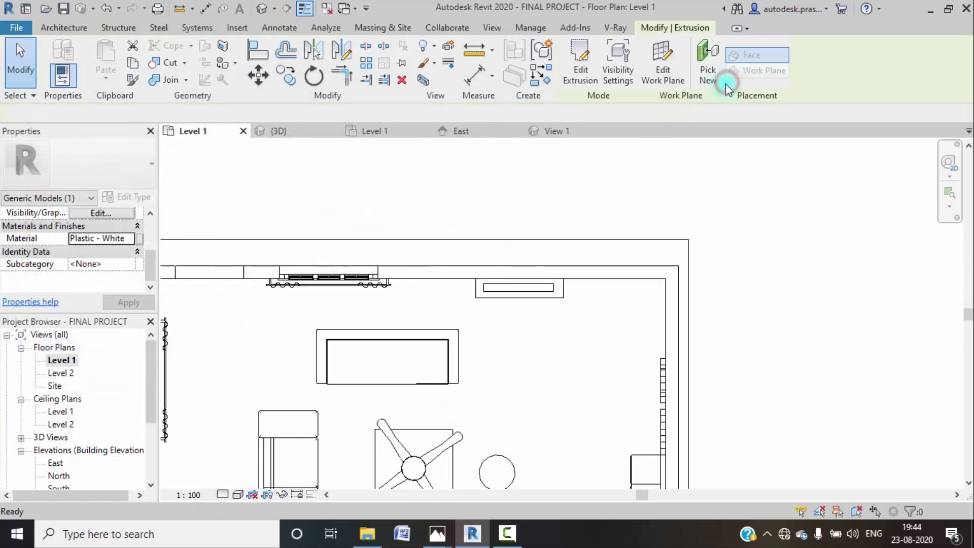
click(789, 285)
- Inspect the new white box and the empty wall above it in the 3D view
click(293, 131)
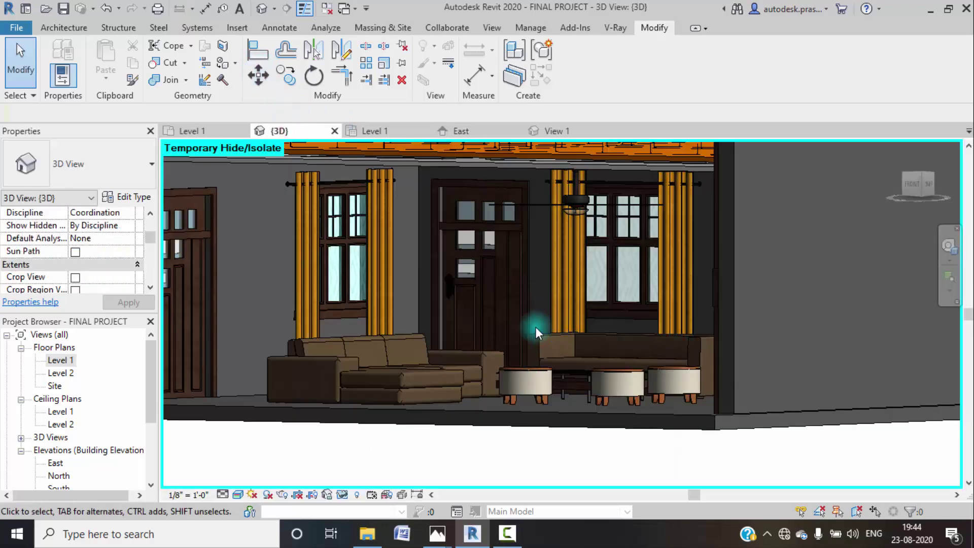
shift+middle_drag(540, 326, 630, 362)
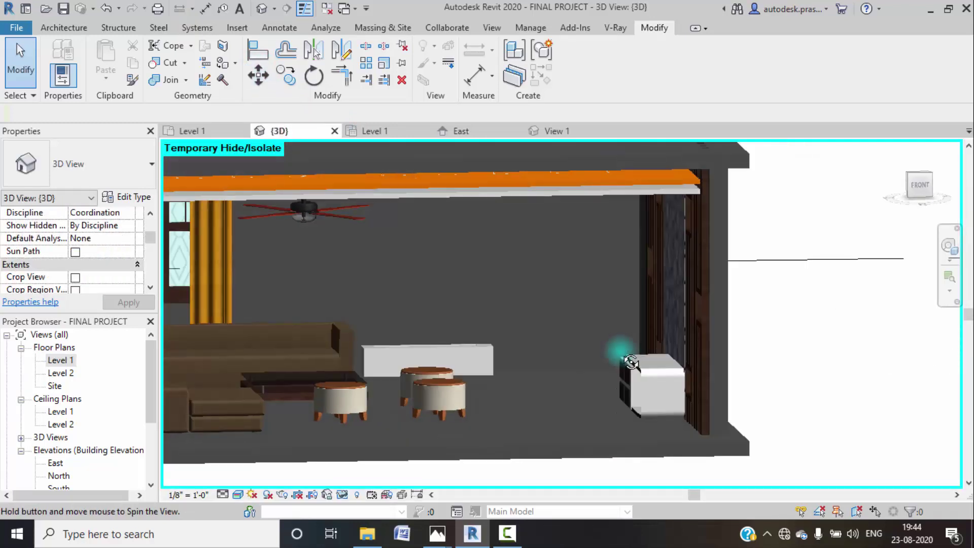
shift+middle_drag(467, 336, 462, 307)
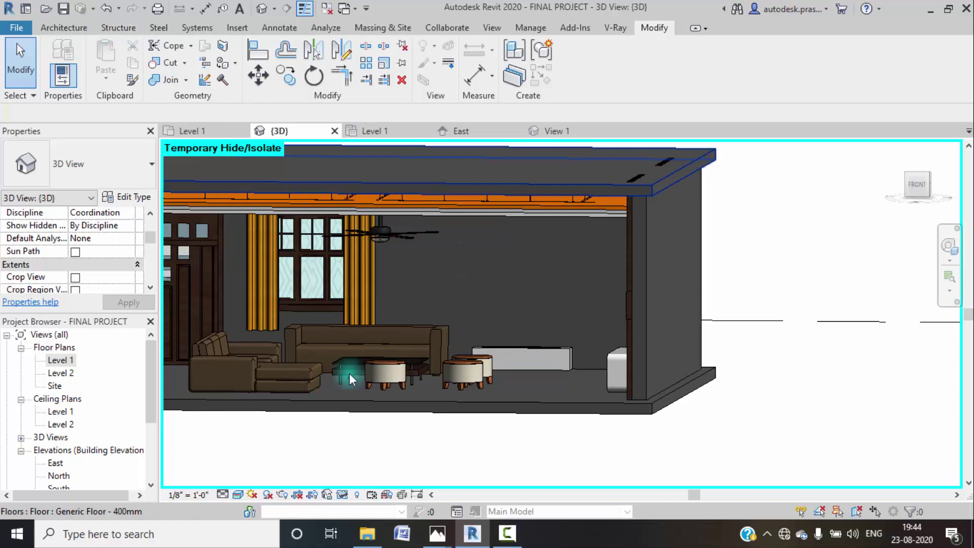
click(517, 535)
click(517, 540)
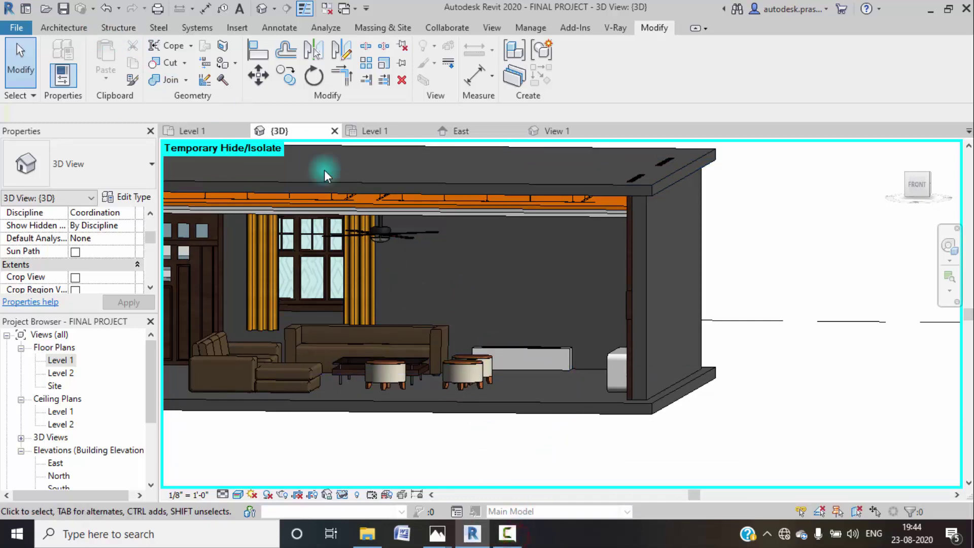
- Create a decal type named New Decal using the HORSE PAINTING image from the LIBRARY folder
click(239, 29)
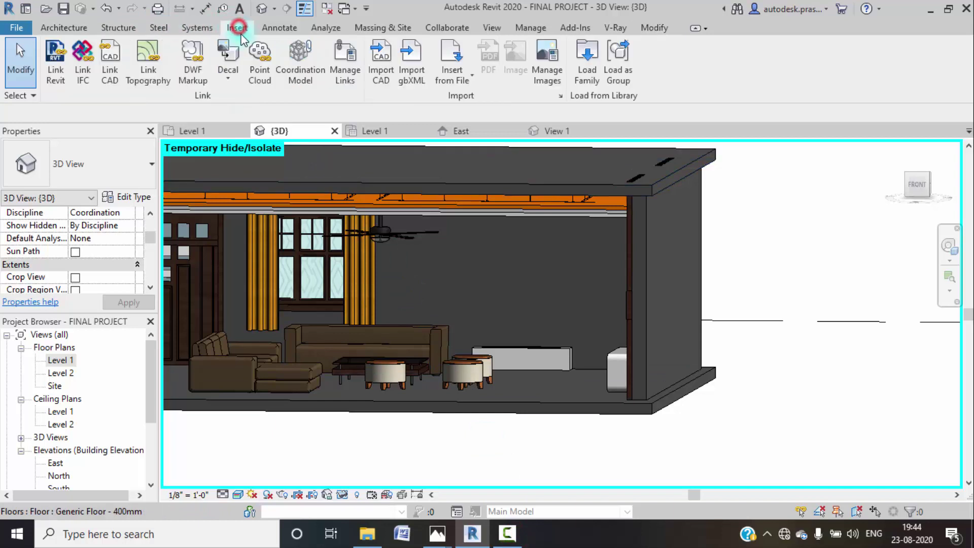
click(220, 82)
click(249, 134)
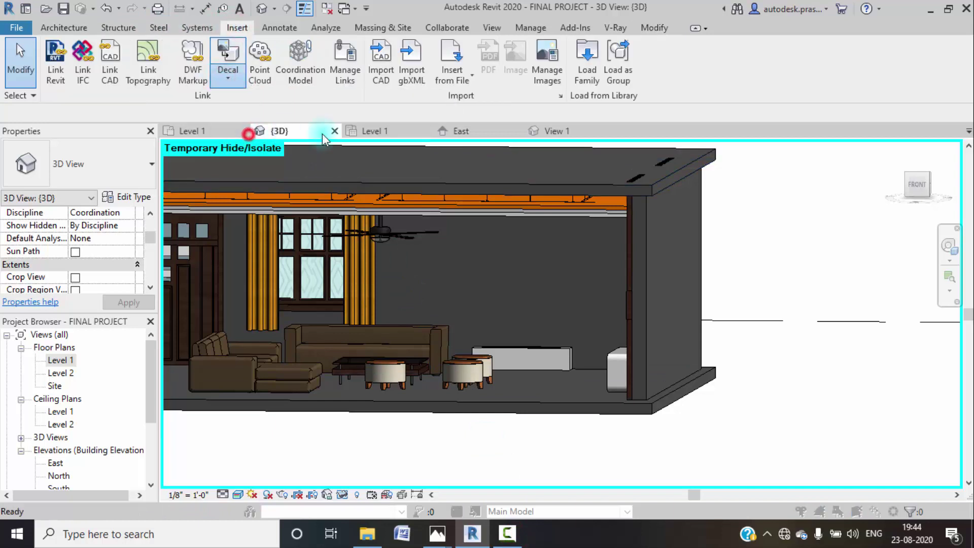
click(90, 373)
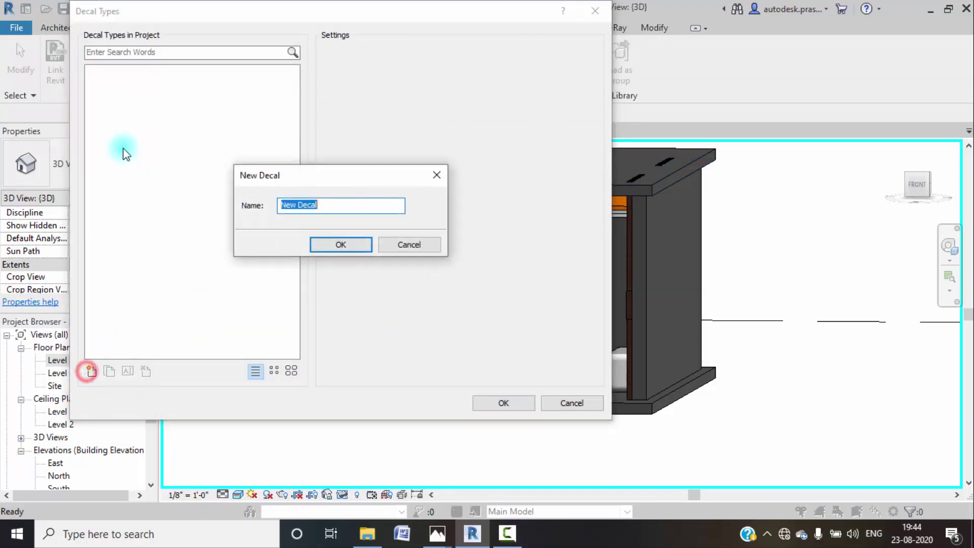
click(343, 244)
click(583, 53)
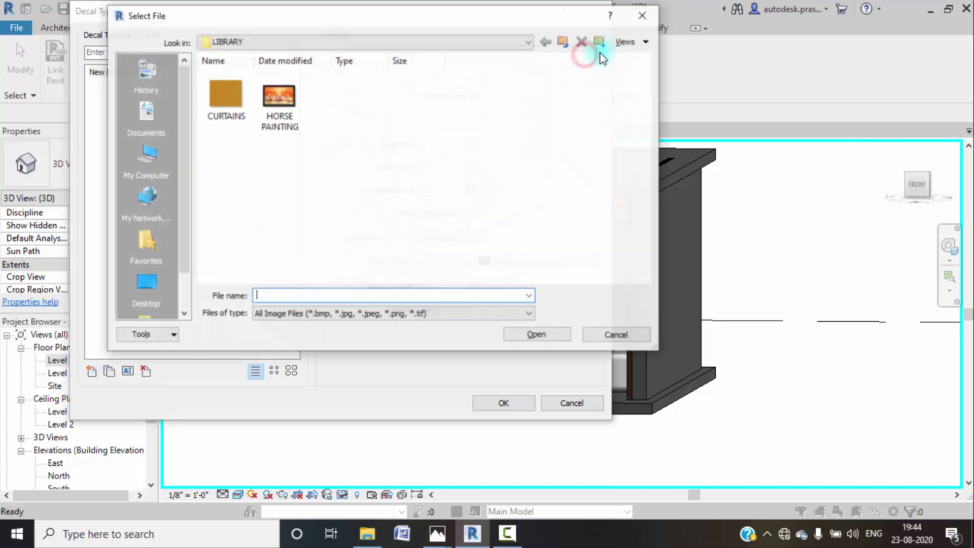
click(536, 335)
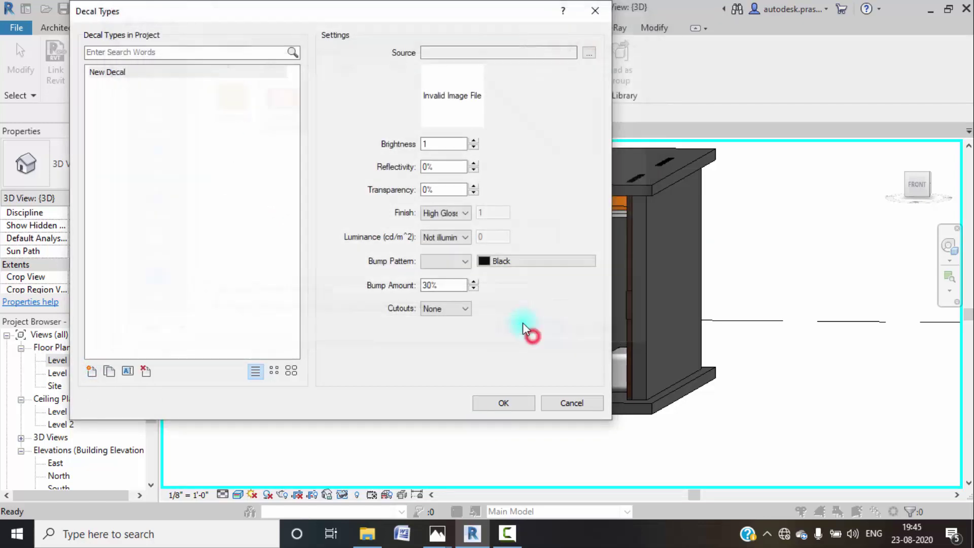
click(503, 403)
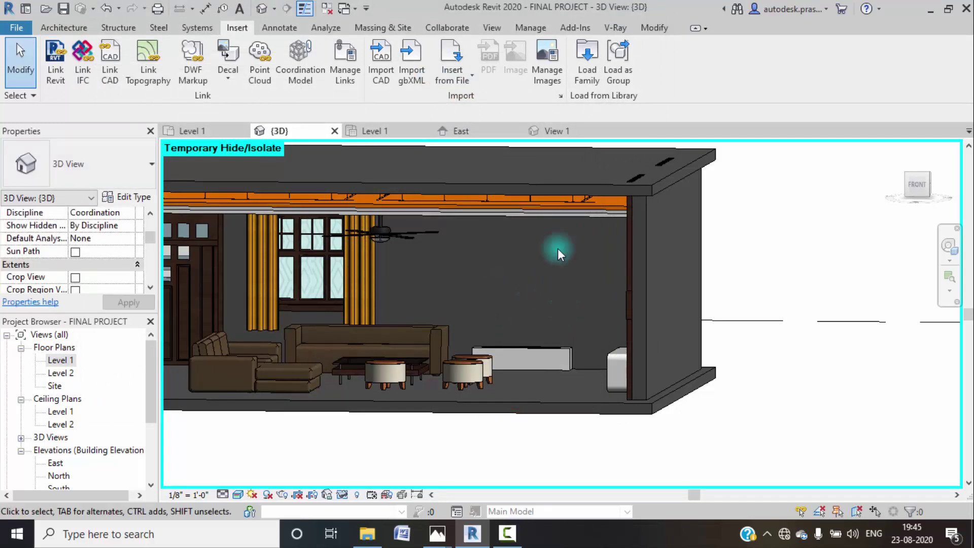
- Place the horse painting decal, 3' 0" wide and 2' 0" high, on the wall above the white box
click(228, 76)
click(244, 100)
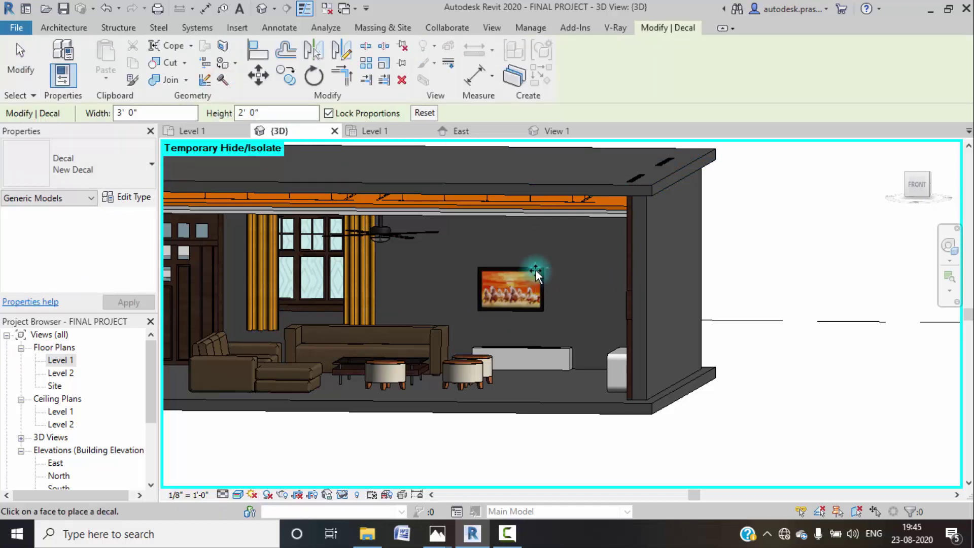
- Enlarge the horse painting decal proportionally to 5' 0" by 3' 4", and stretch its lower-left corner slightly further outward
click(536, 274)
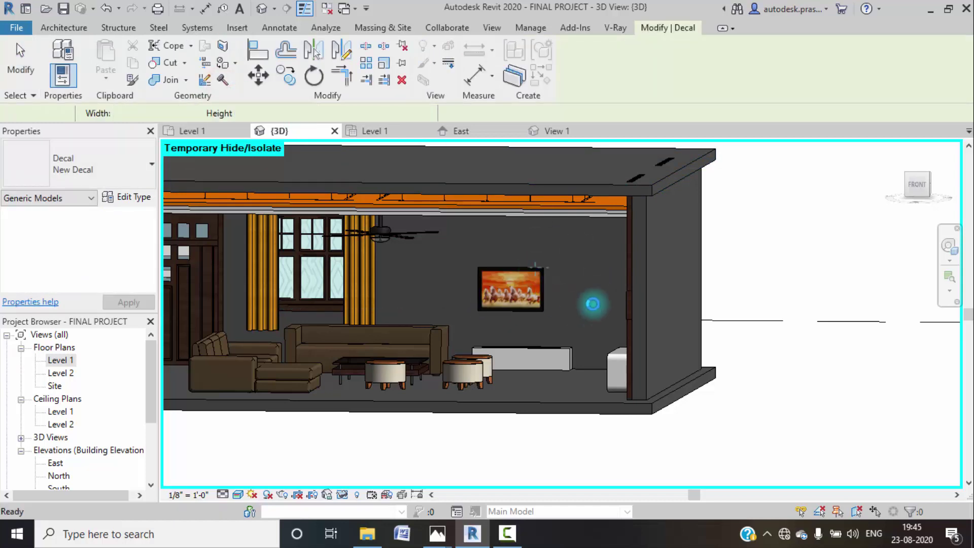
key(Escape)
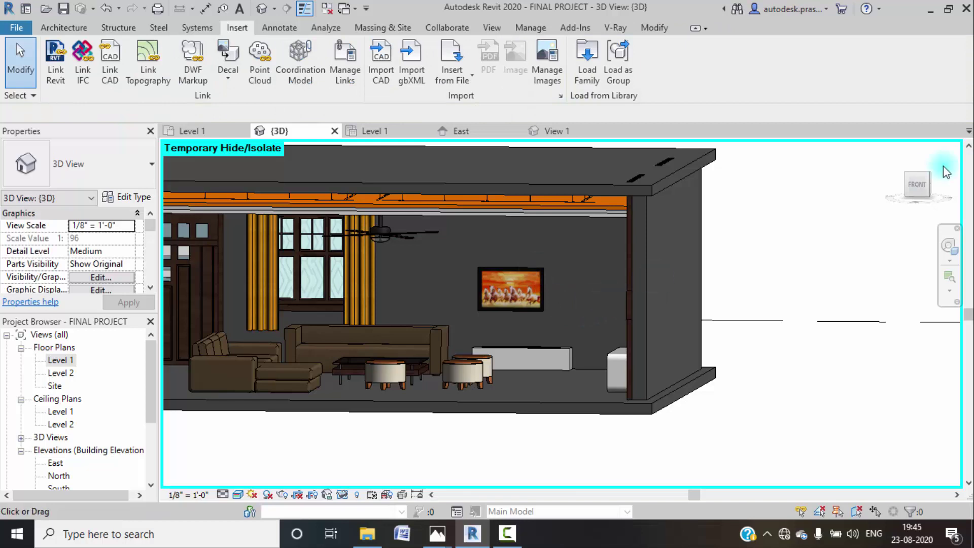
click(924, 188)
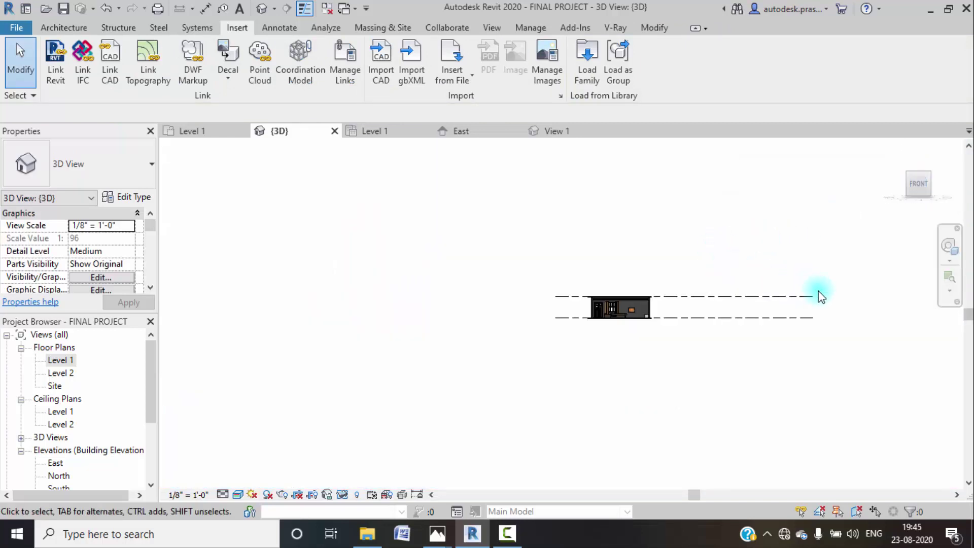
scroll(659, 302, up, 5)
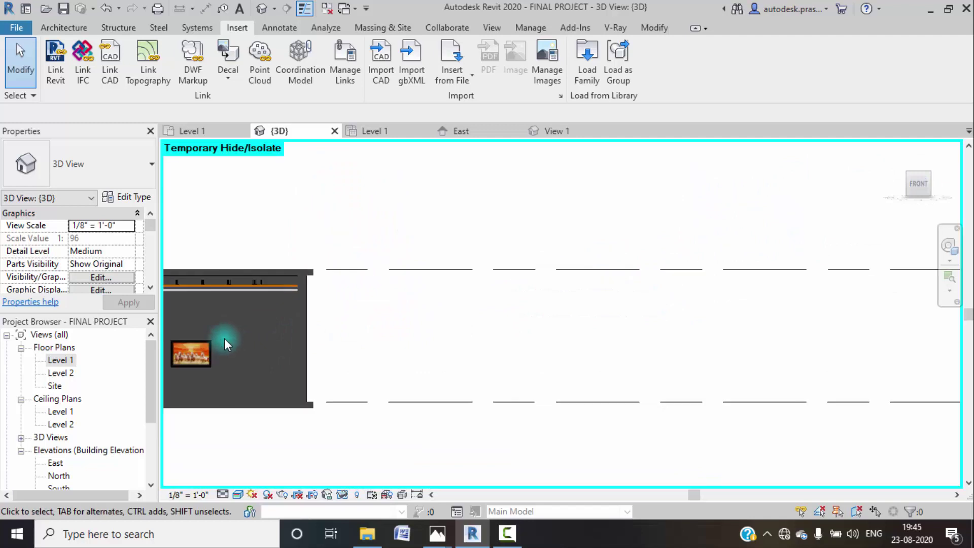
scroll(228, 339, up, 5)
scroll(350, 324, up, 3)
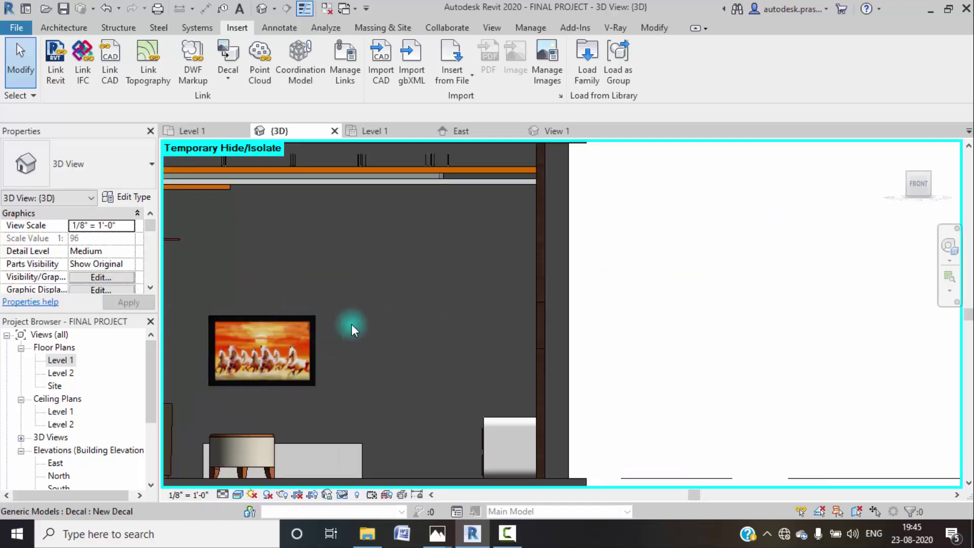
click(373, 305)
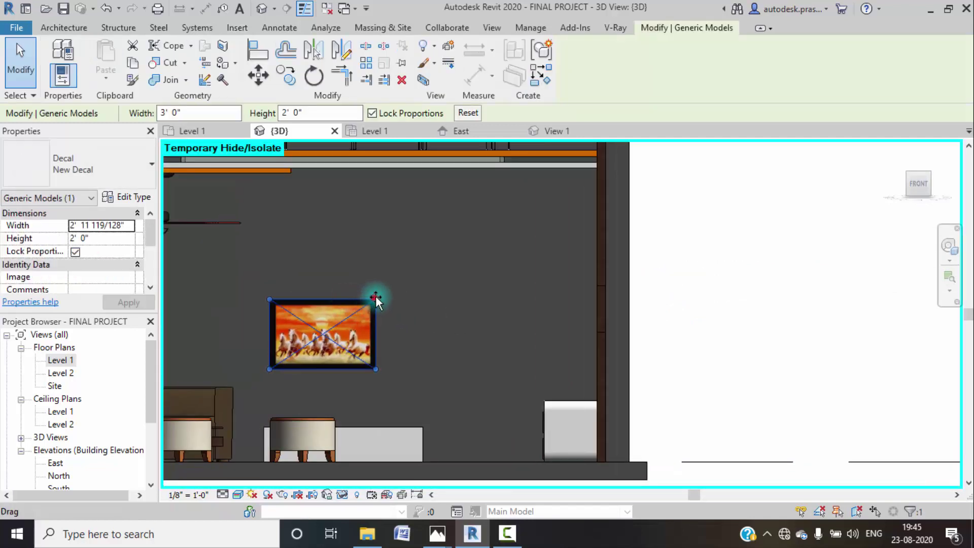
mouse_move(375, 298)
mouse_down()
mouse_move(456, 257)
mouse_move(445, 252)
mouse_up()
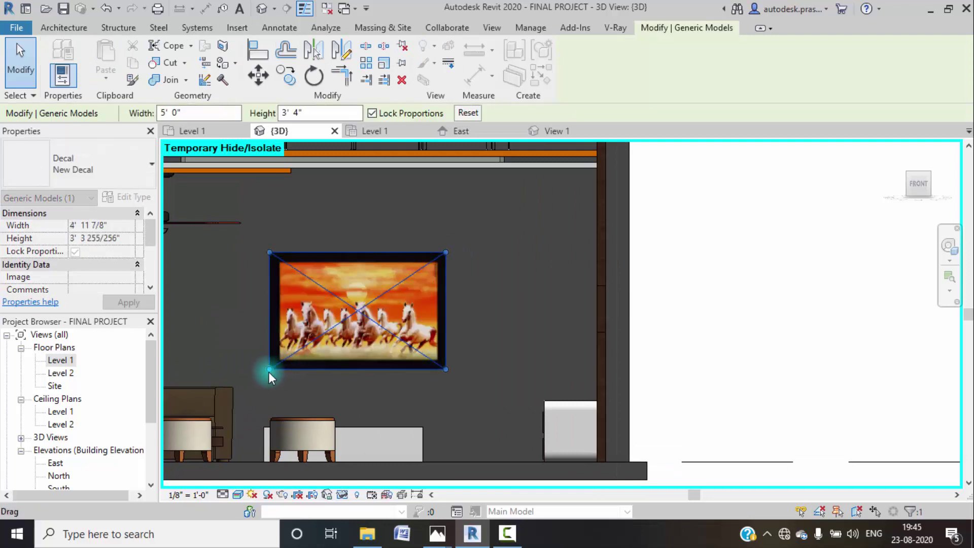
drag(268, 370, 236, 378)
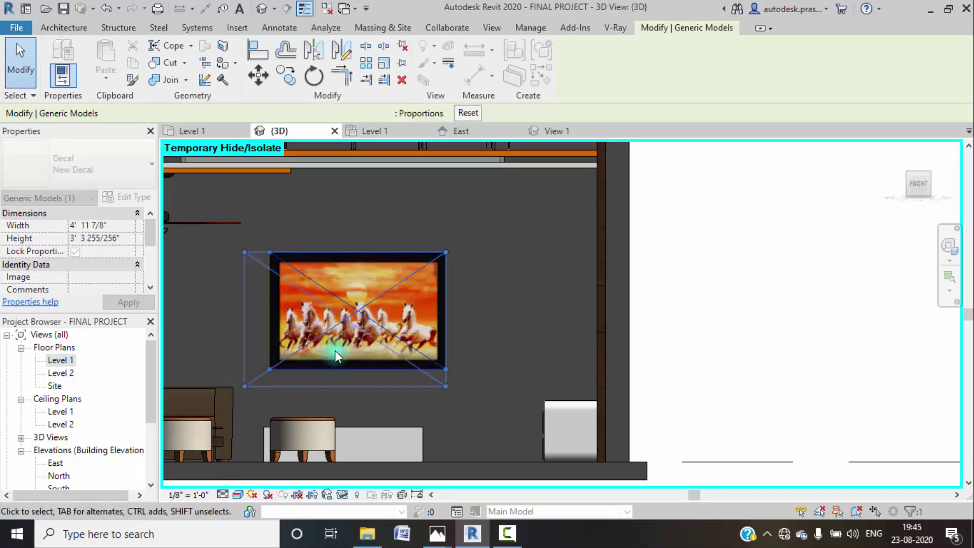
click(859, 311)
scroll(577, 230, down, 2)
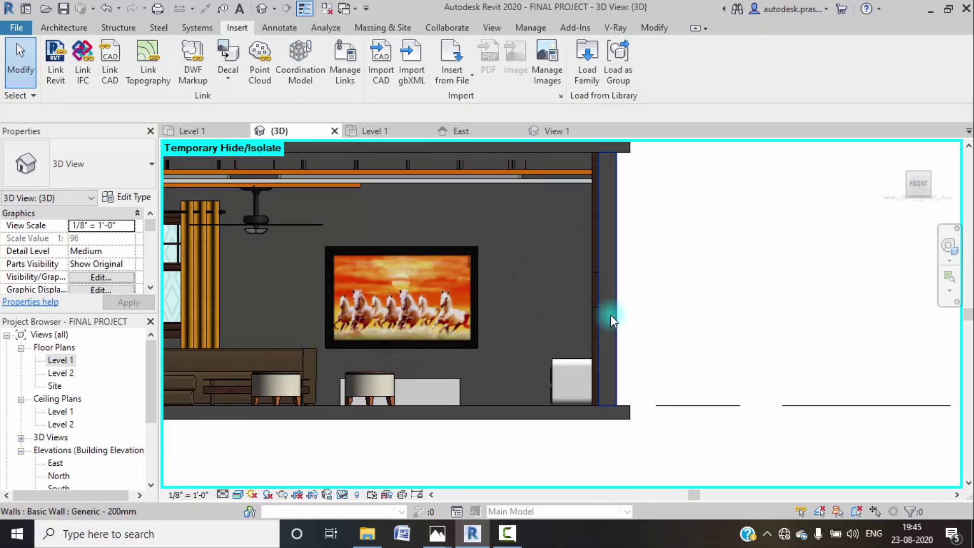
shift+middle_drag(636, 297, 558, 342)
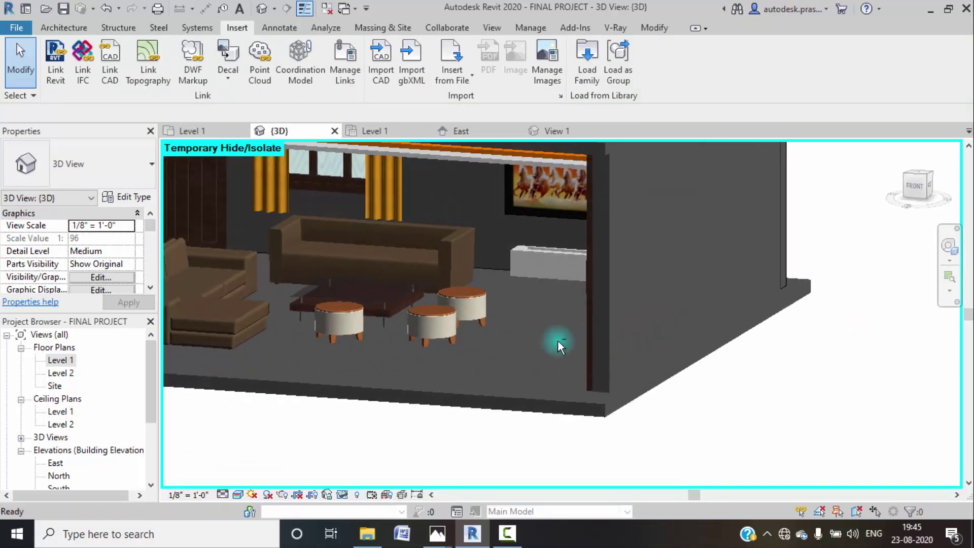
- In the Level 1 floor plan, load the 3d_flower_indooroutdoor_8176.rfa123 family from the LIBRARY folder
double_click(59, 361)
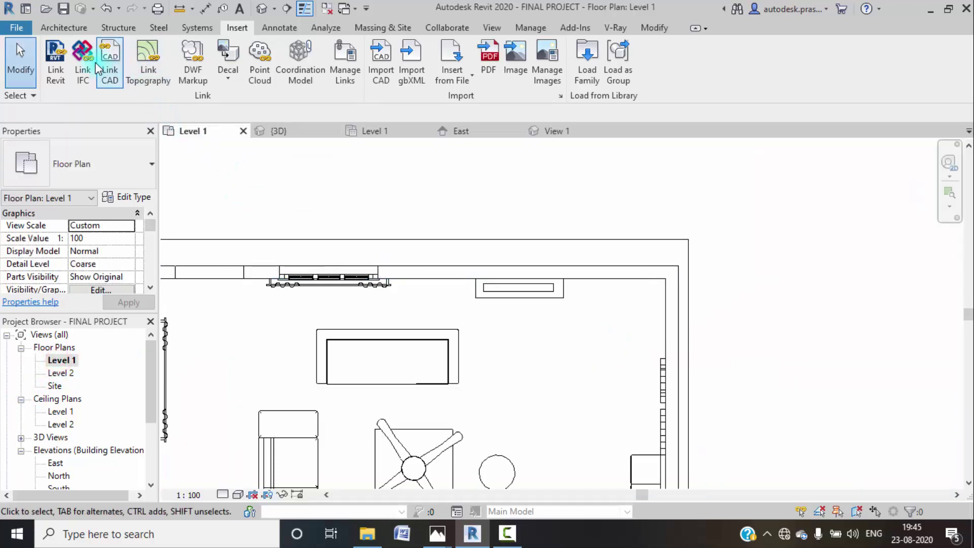
click(66, 28)
click(237, 27)
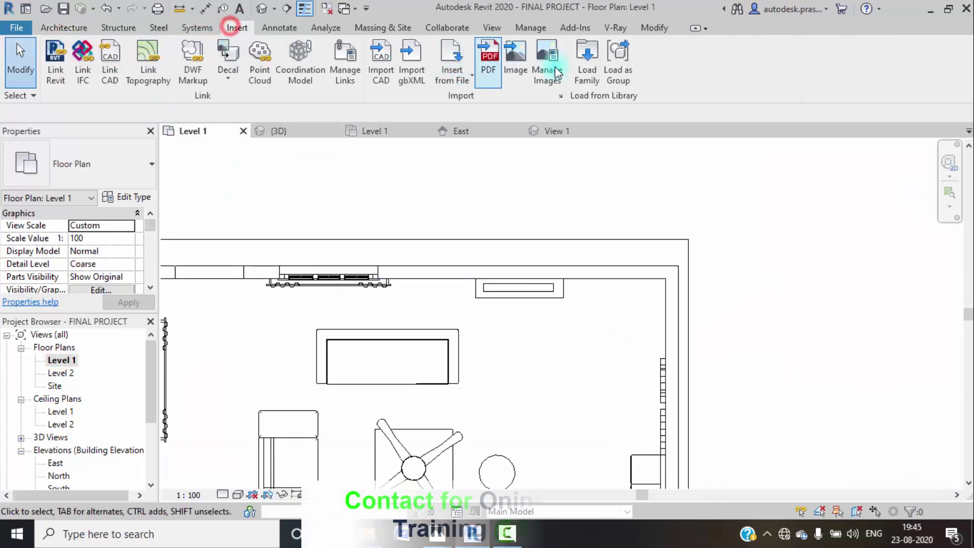
click(590, 76)
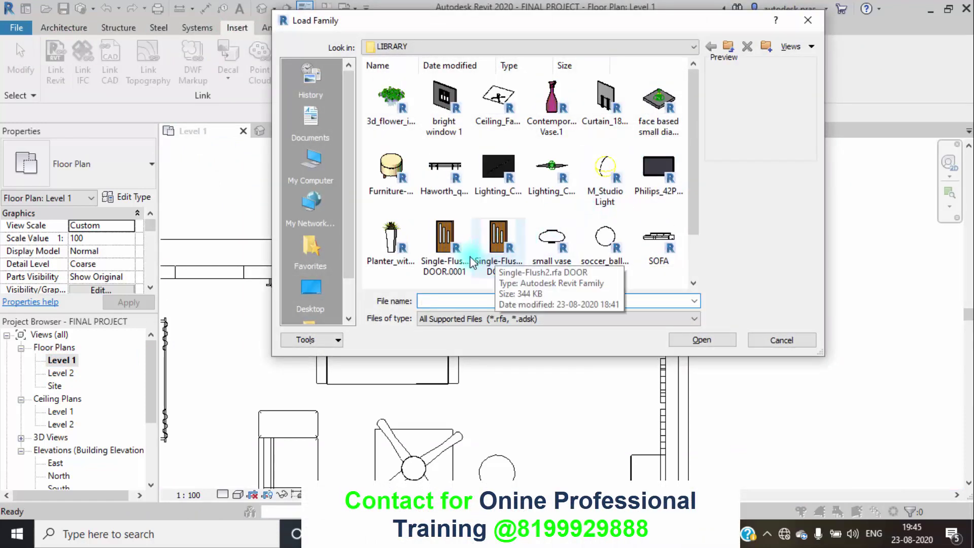
click(381, 107)
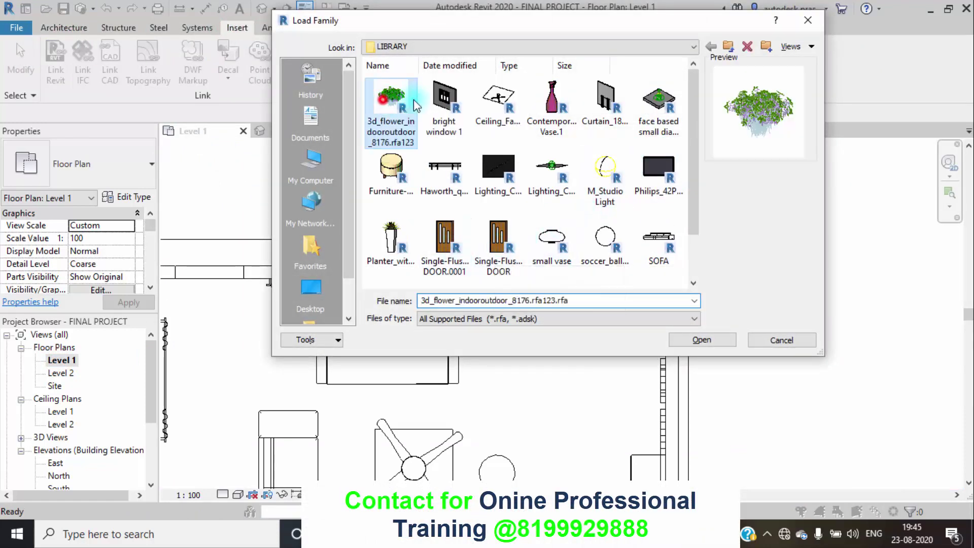
click(734, 343)
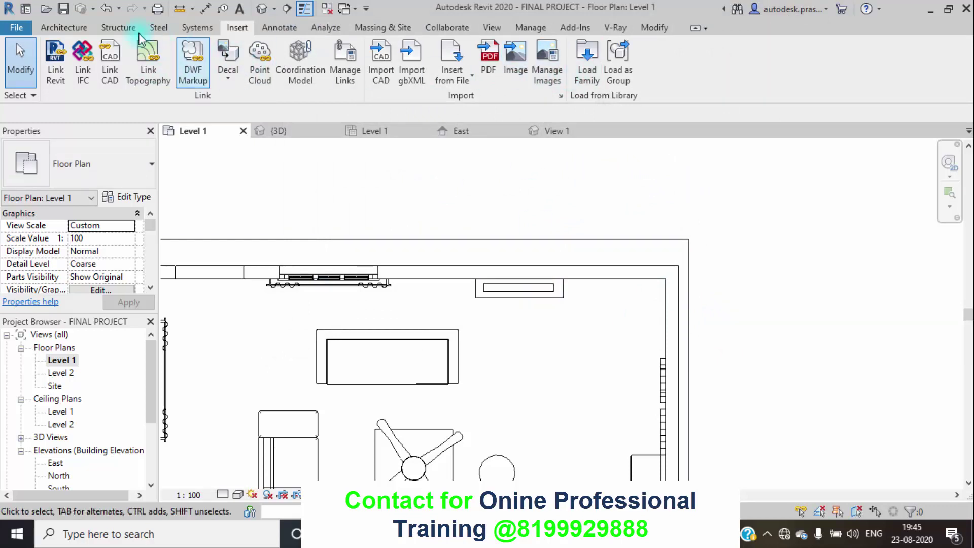
- Place four 3d_flower_indooroutdoor_8176 plants side by side along the hollow white box on Level 1
click(64, 28)
click(169, 50)
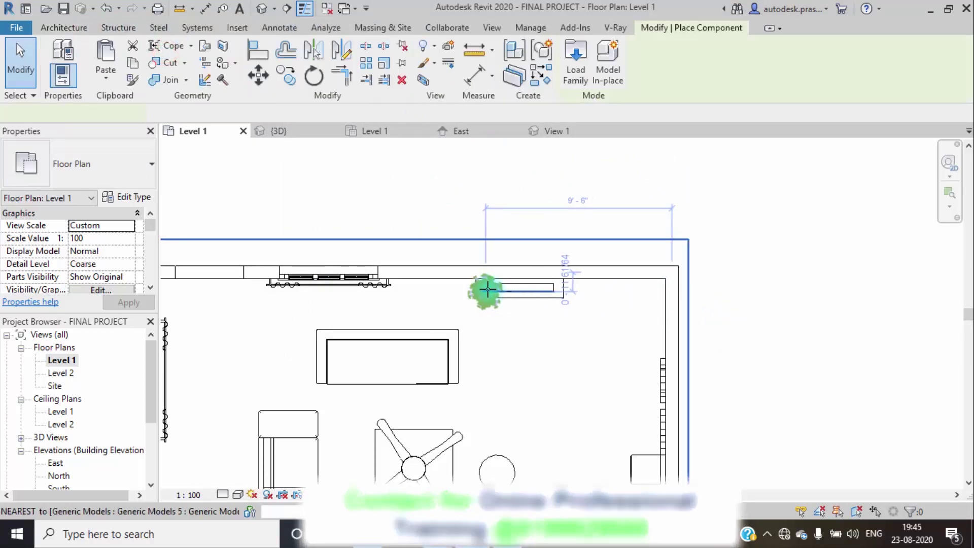
scroll(489, 284, up, 5)
click(489, 284)
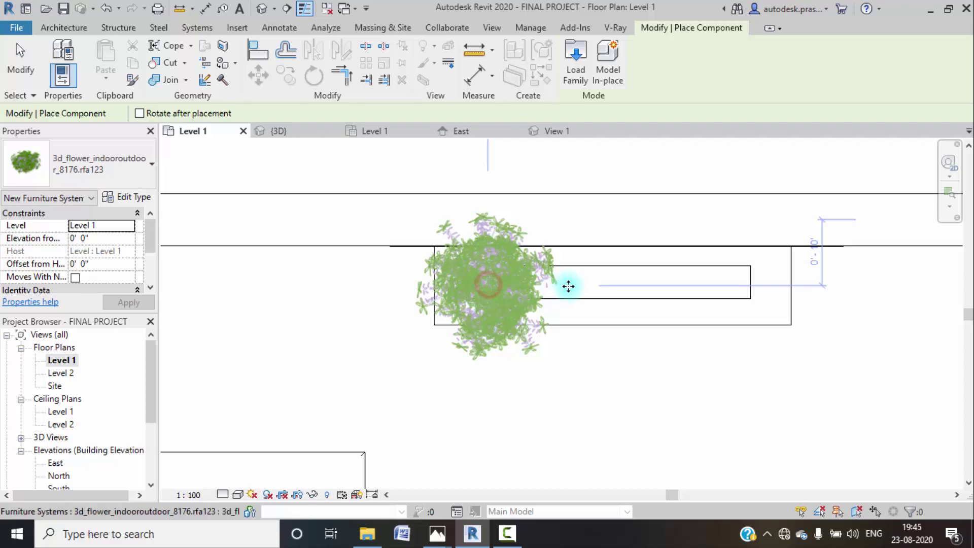
click(575, 284)
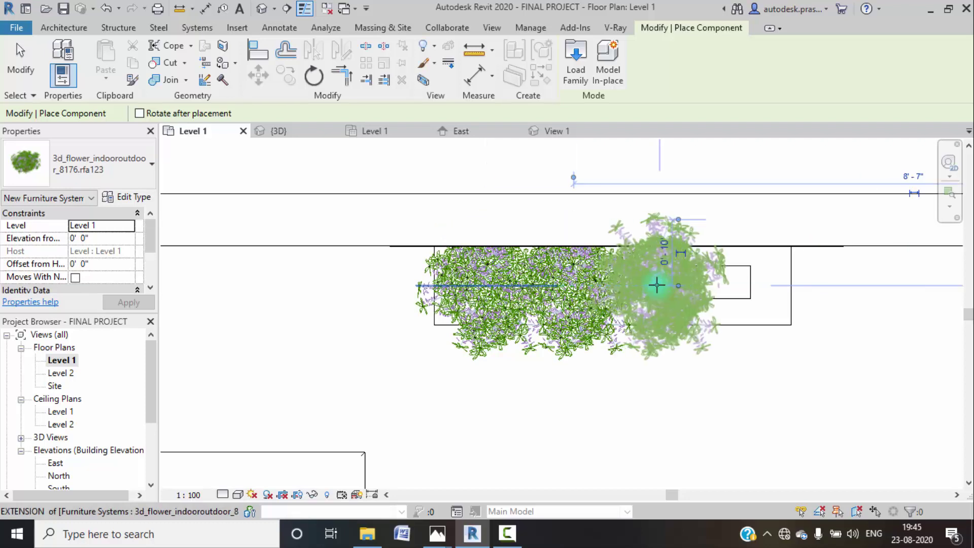
click(735, 282)
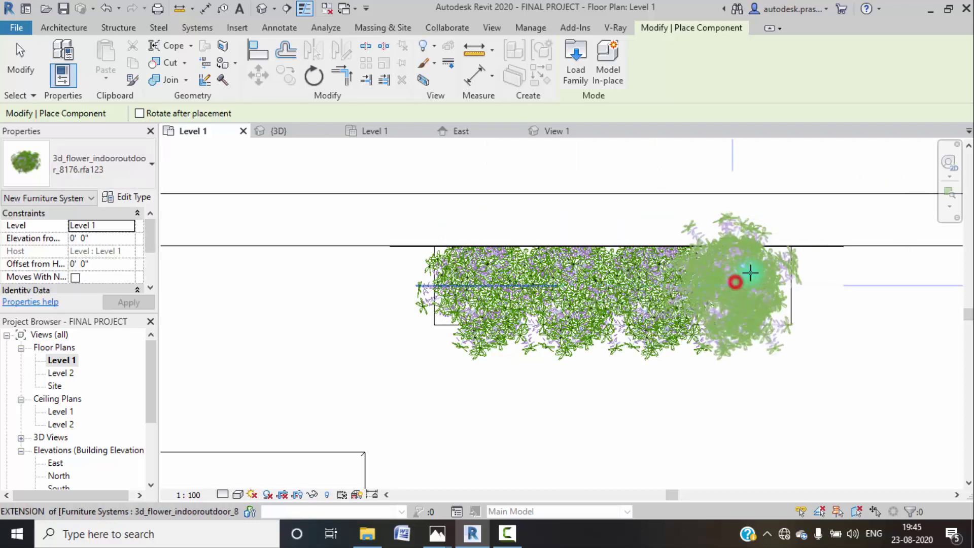
key(Escape)
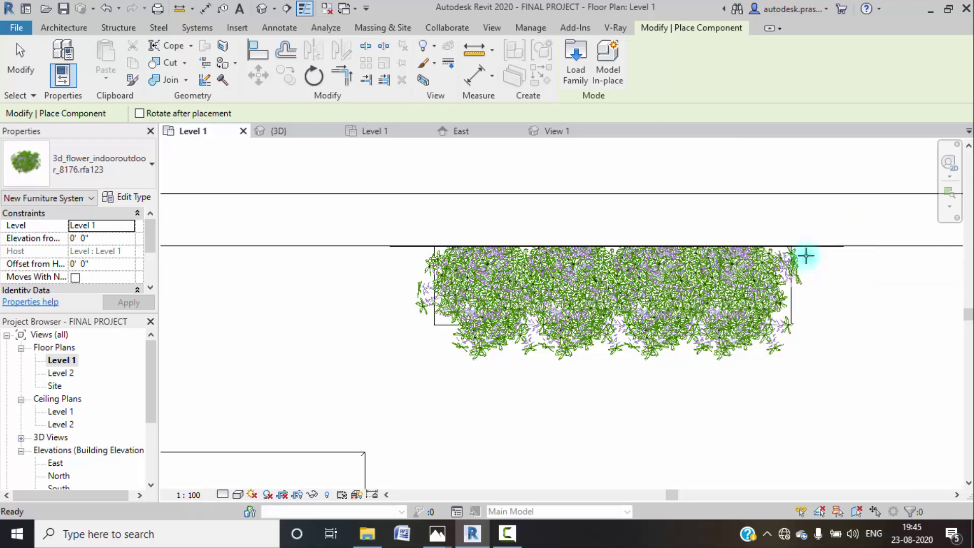
key(Escape)
- Inspect the flowers in the white box and the overall room layout in the 3D view
click(279, 132)
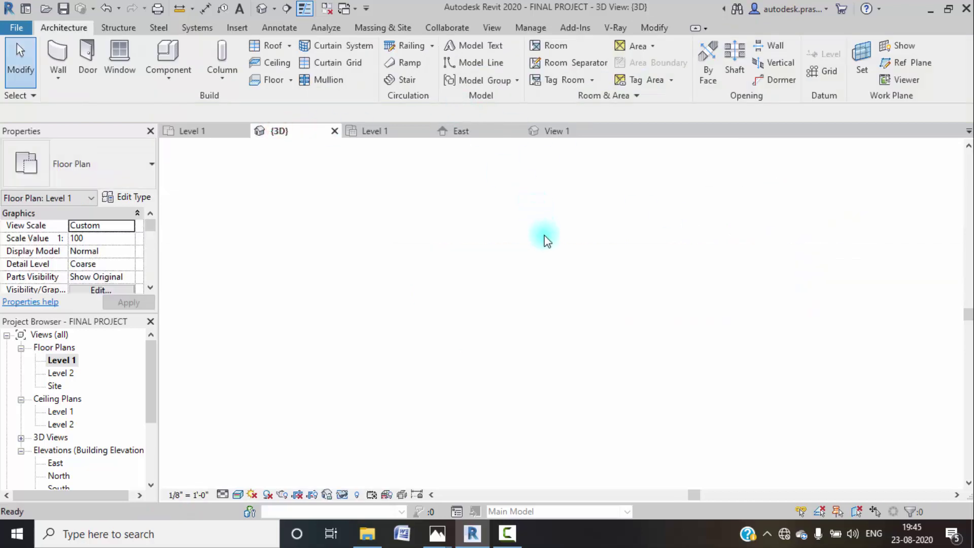
scroll(531, 240, up, 3)
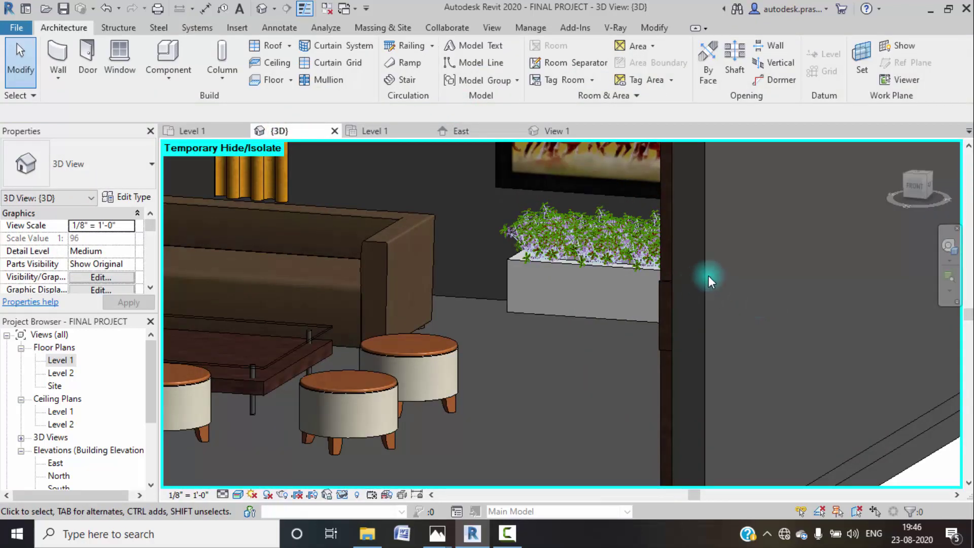
scroll(708, 276, down, 6)
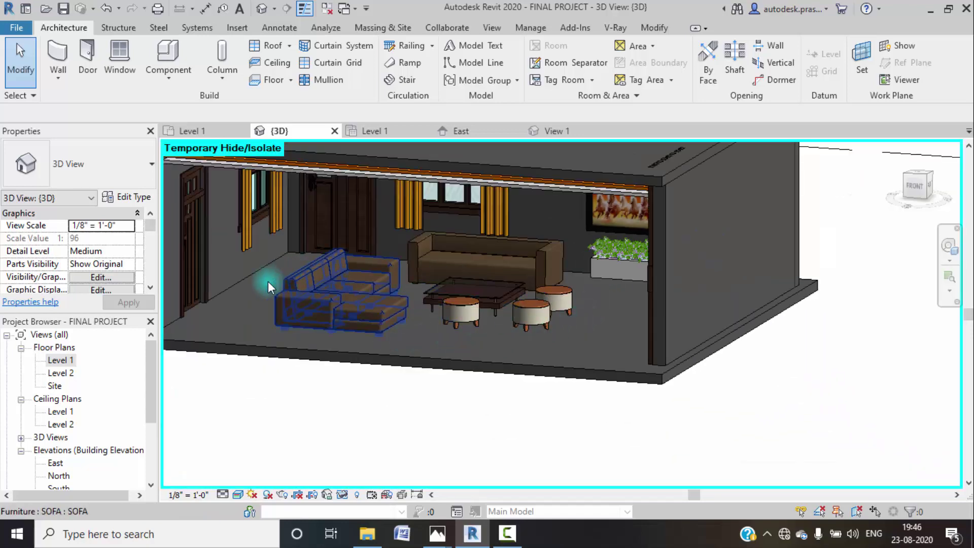
scroll(419, 330, down, 5)
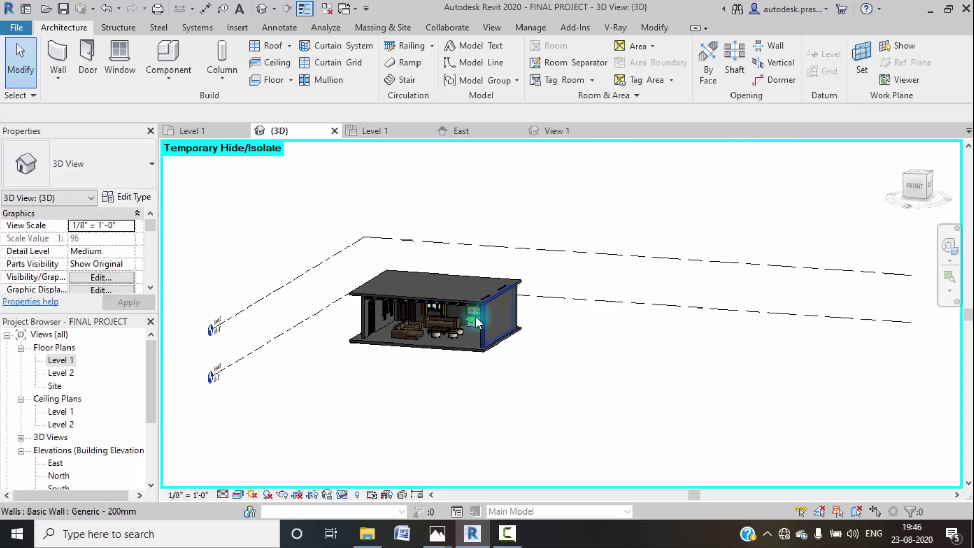
scroll(449, 343, up, 6)
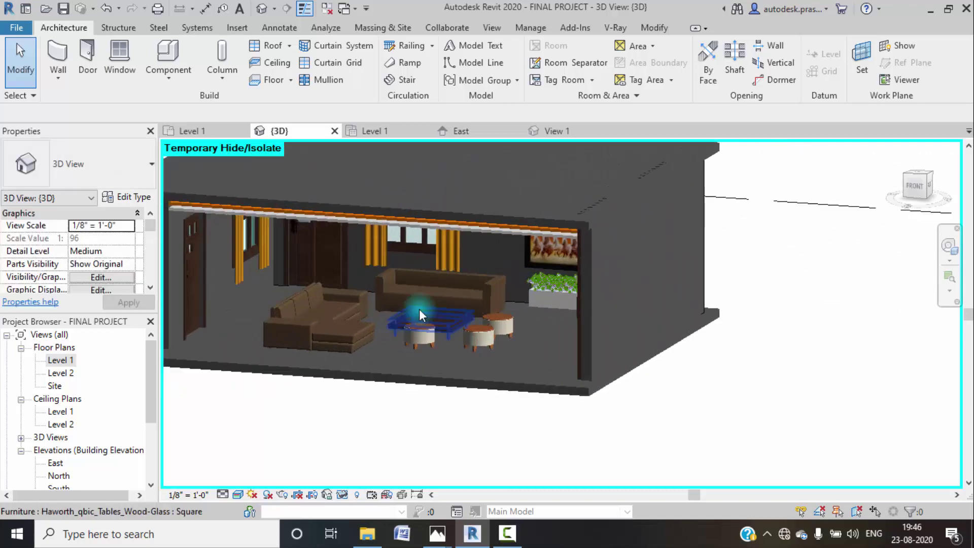
- Return to the Level 1 floor plan and load the Planter_with_shrub family from the LIBRARY folder
double_click(61, 361)
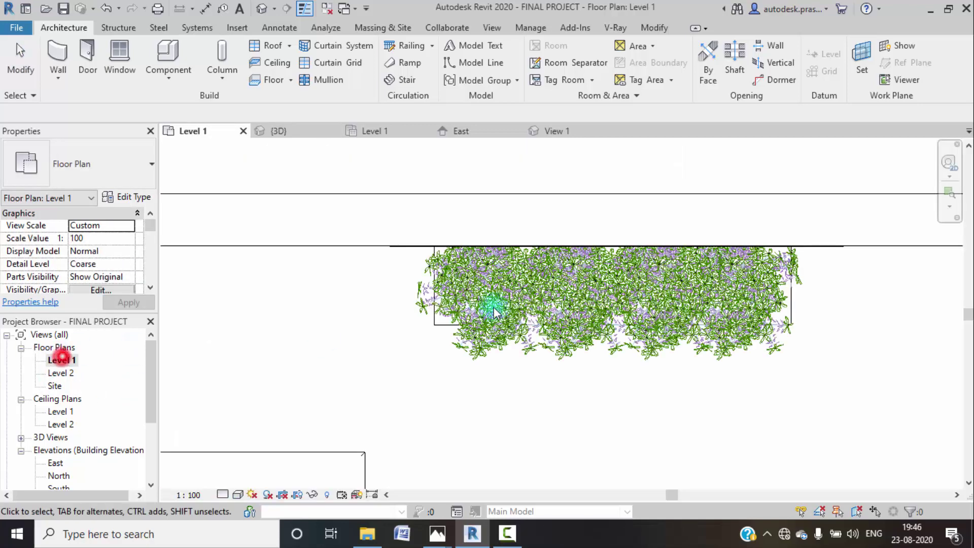
scroll(447, 300, up, 2)
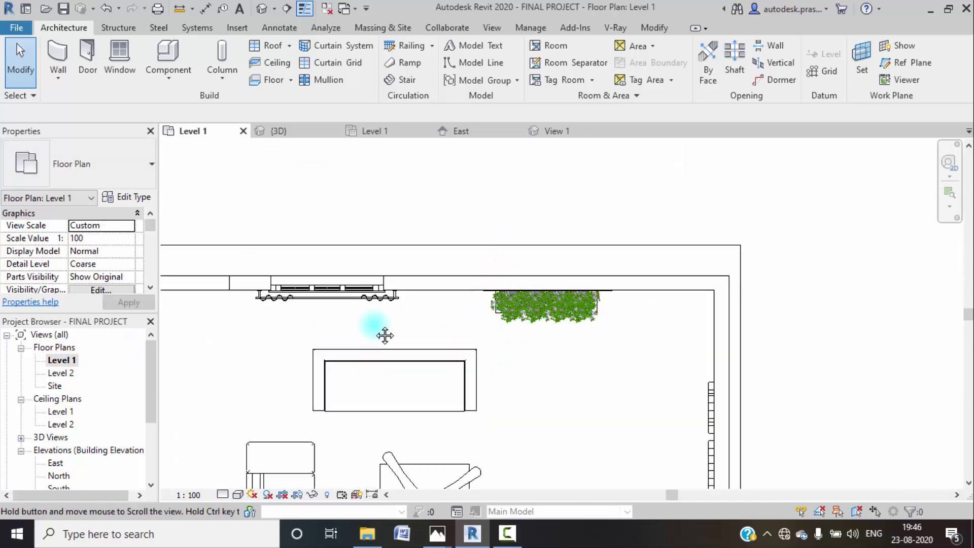
middle_drag(382, 330, 395, 287)
click(237, 28)
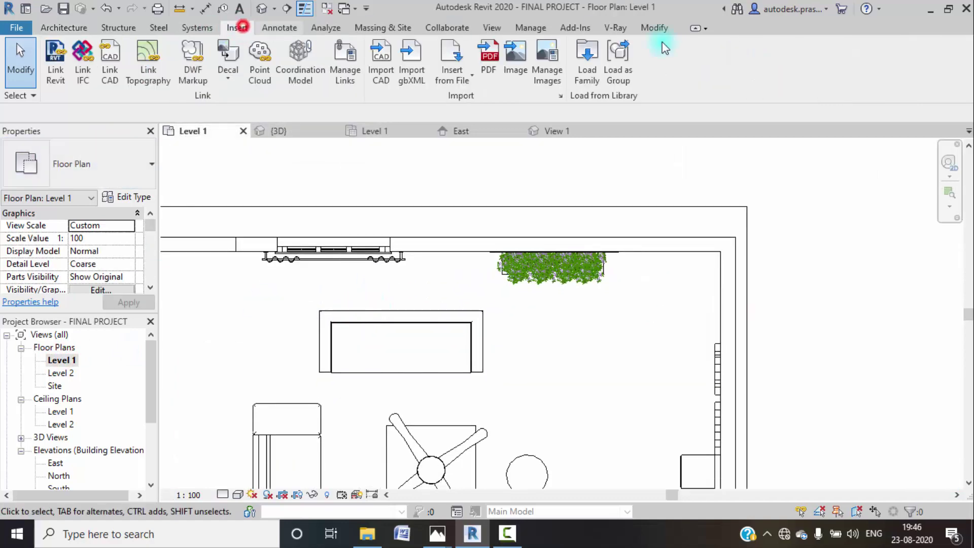
click(585, 63)
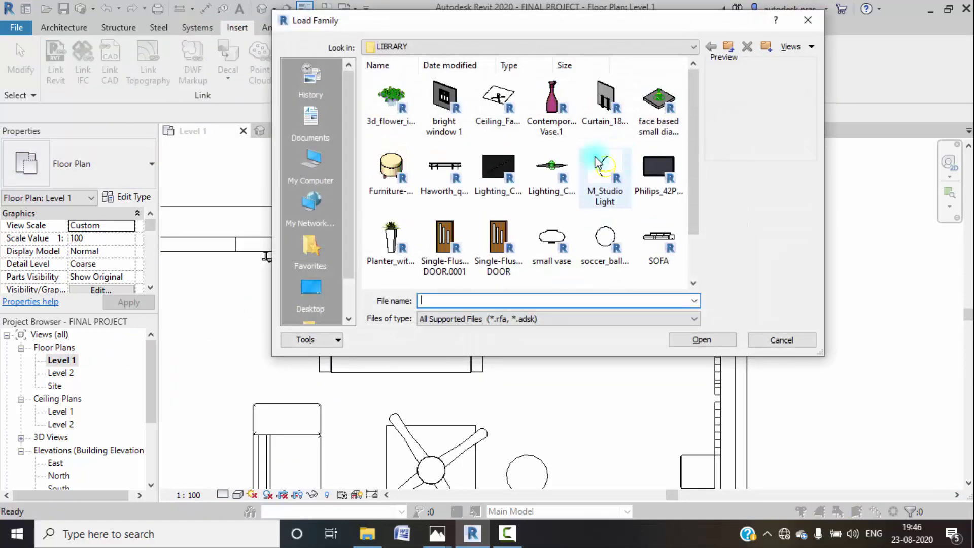
click(390, 238)
click(702, 340)
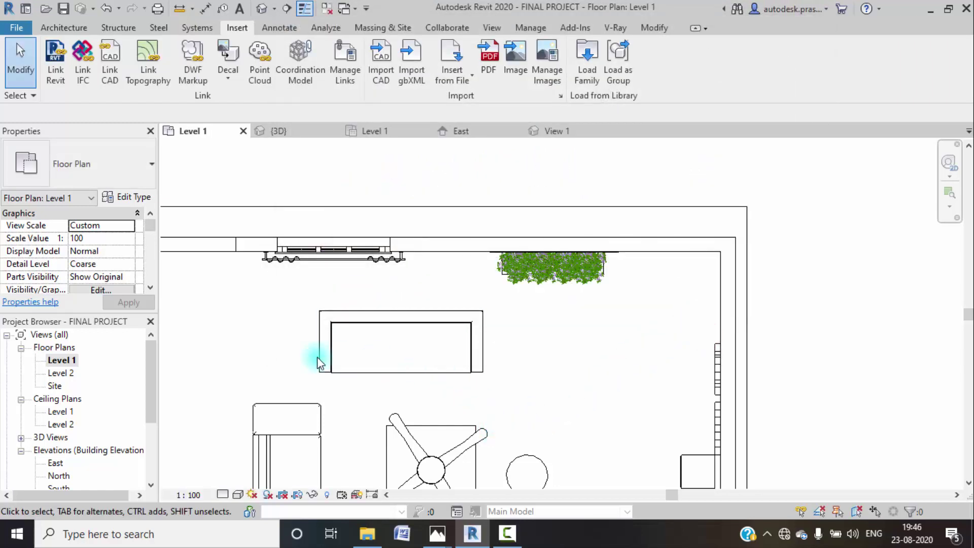
- Place one 400x400x1000h _ White shrub planter in the corner between the straight sofa and the L-shaped sofa
click(64, 28)
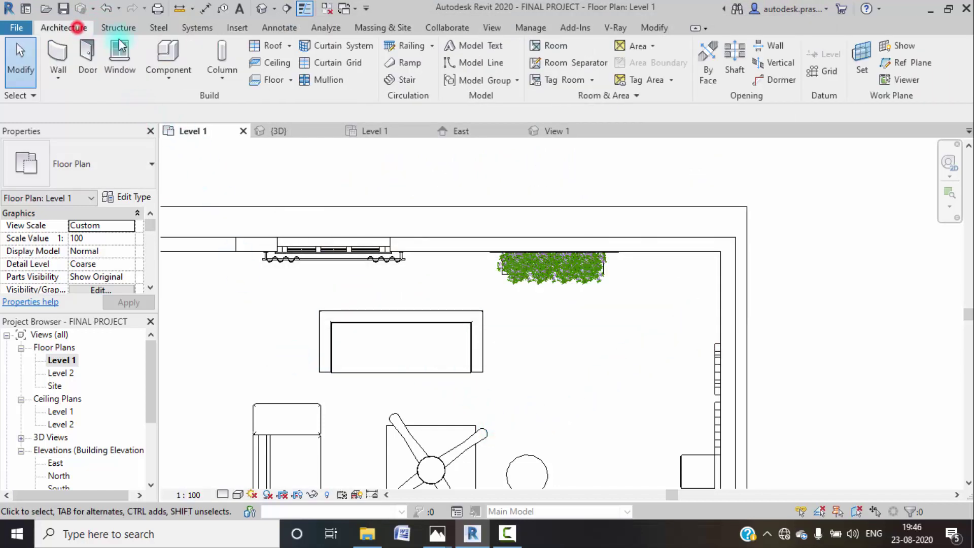
click(161, 51)
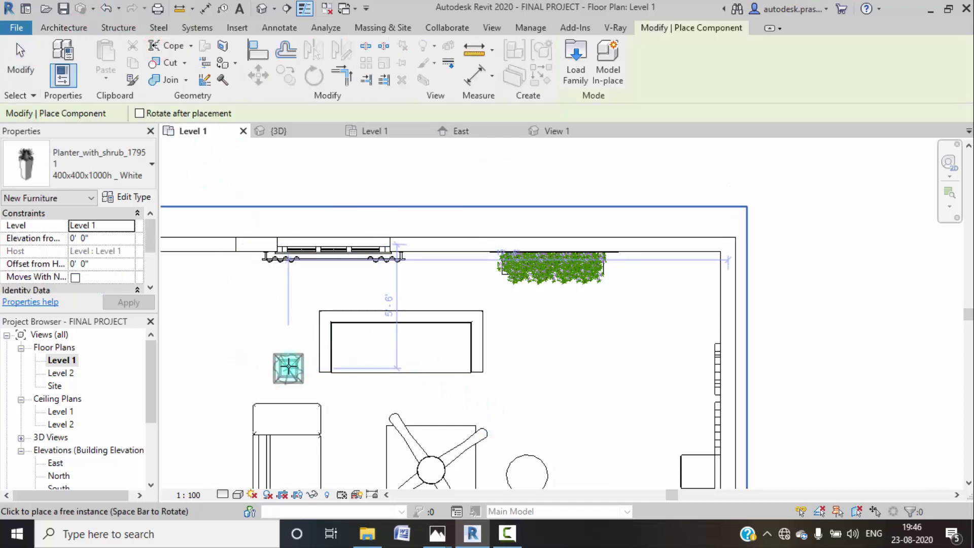
click(289, 368)
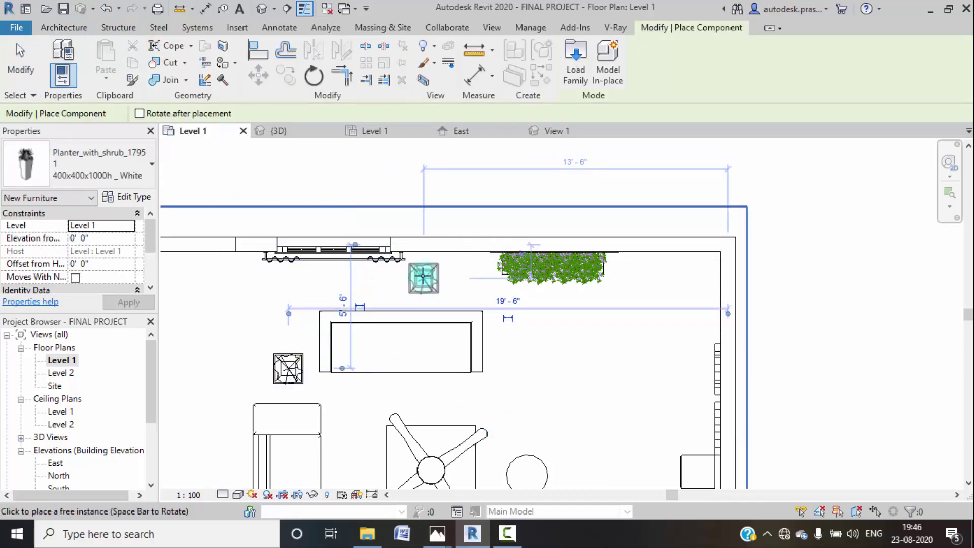
key(Escape)
- Load the VASE2 family from the LIBRARY folder into the project
middle_drag(662, 292, 690, 71)
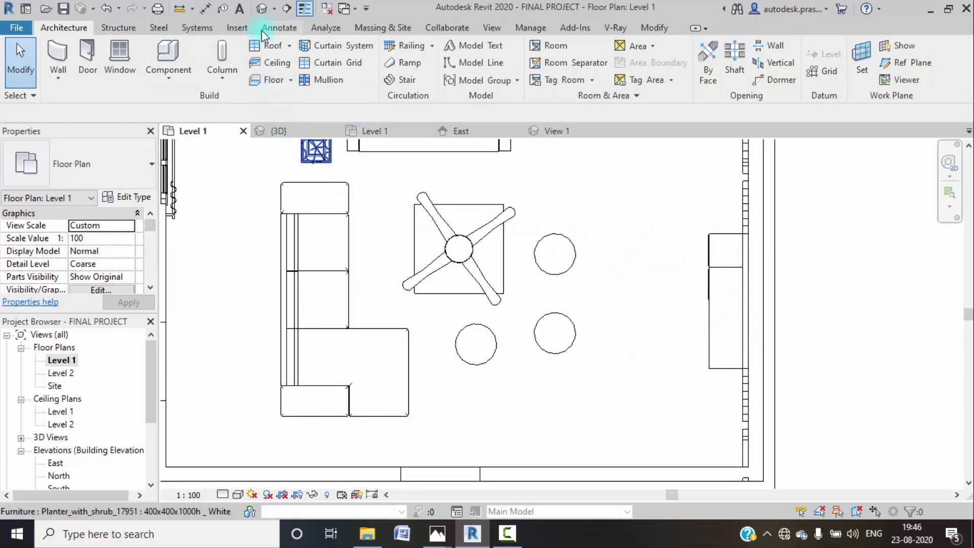
click(236, 27)
click(583, 71)
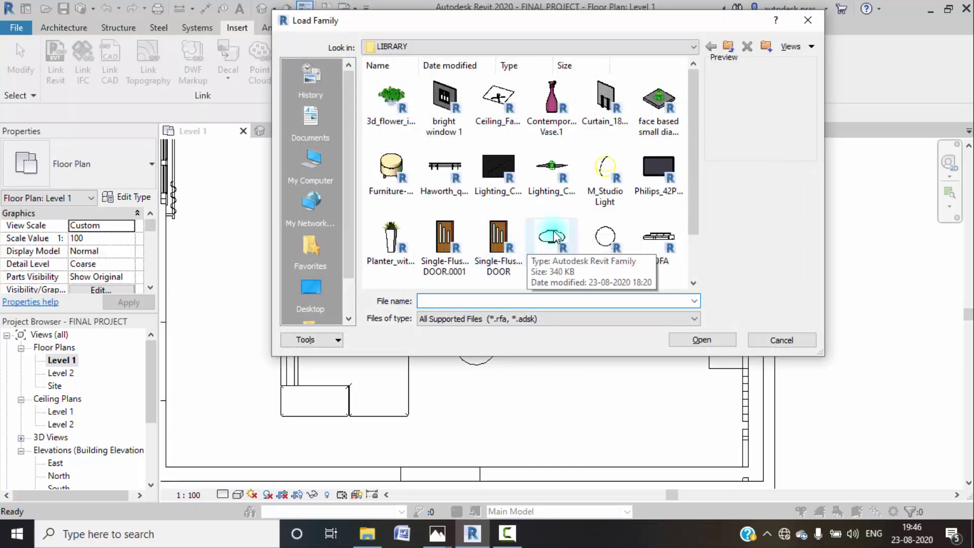
scroll(575, 223, down, 1)
click(507, 251)
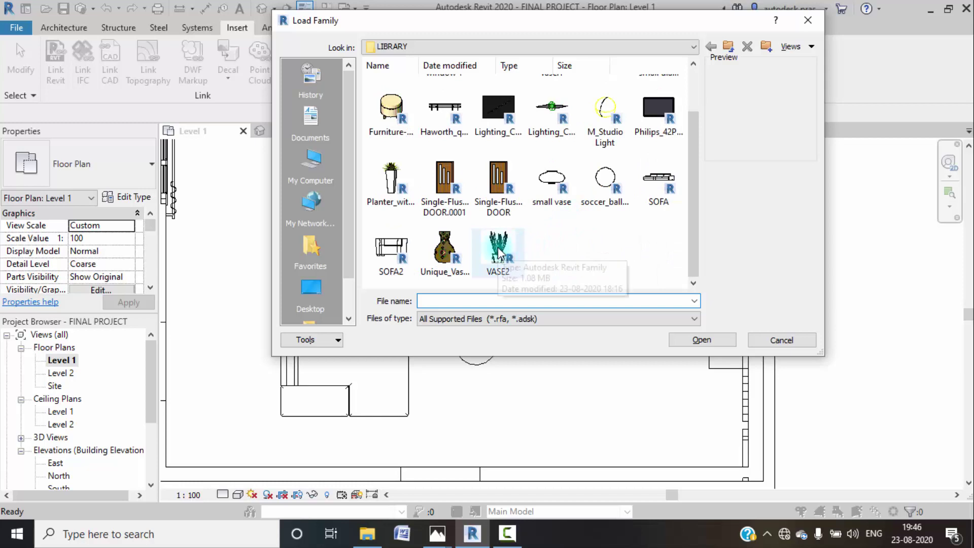
click(715, 339)
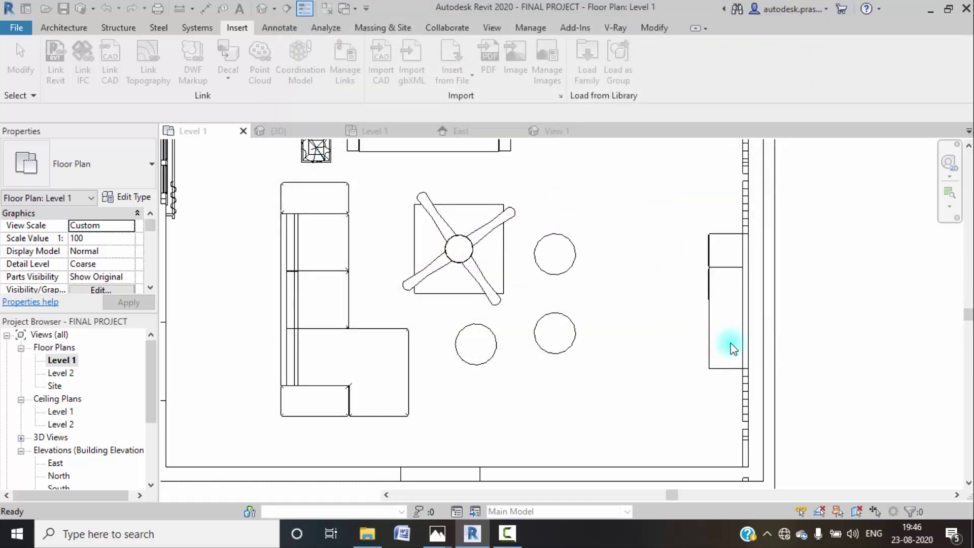
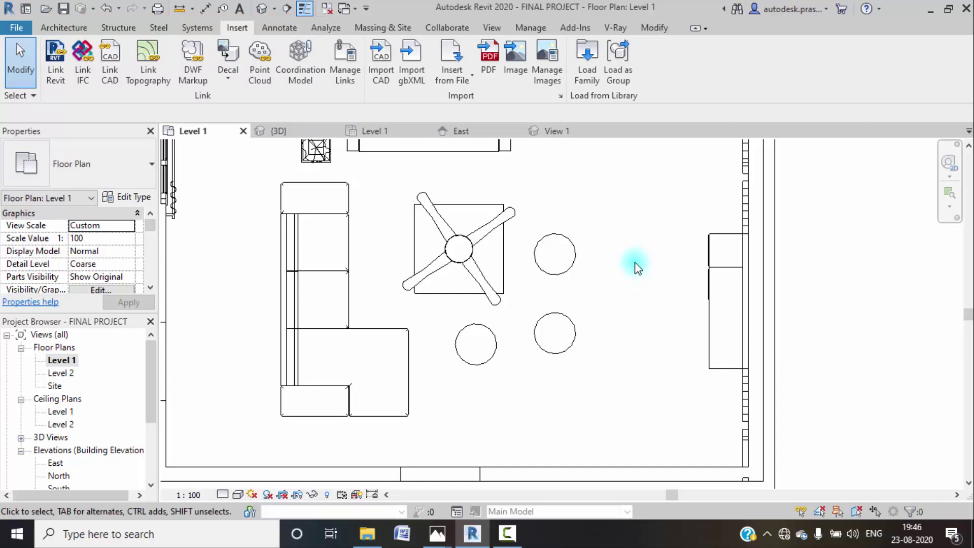
- Place one VASE2 plant on the end of the TV cabinet nearest the open side of the room, in the Level 1 plan
click(66, 28)
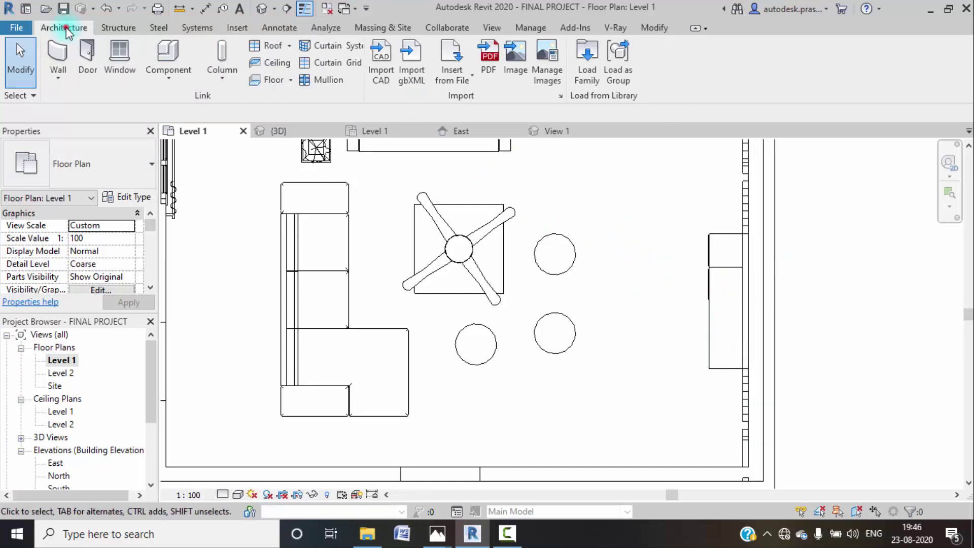
click(169, 53)
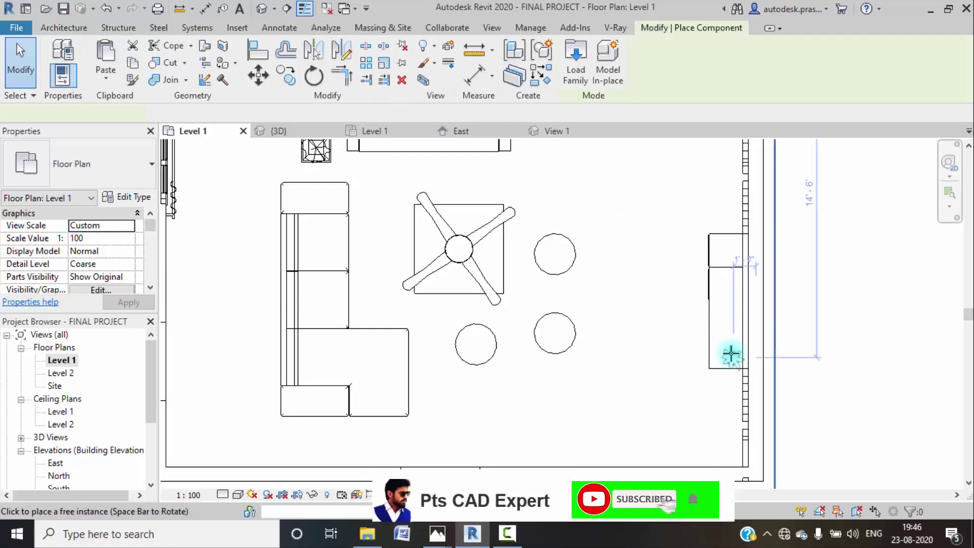
scroll(730, 350, up, 2)
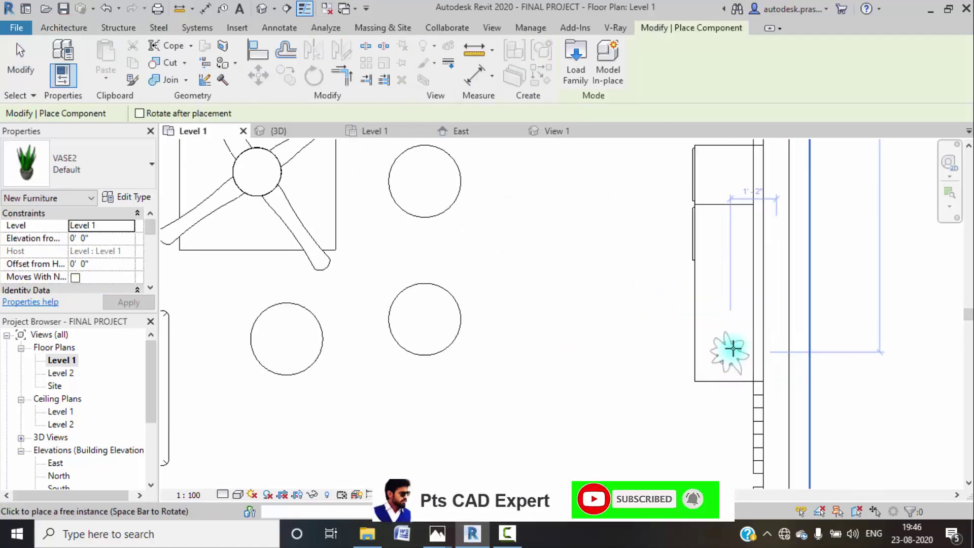
click(733, 349)
scroll(776, 294, up, 1)
key(Escape)
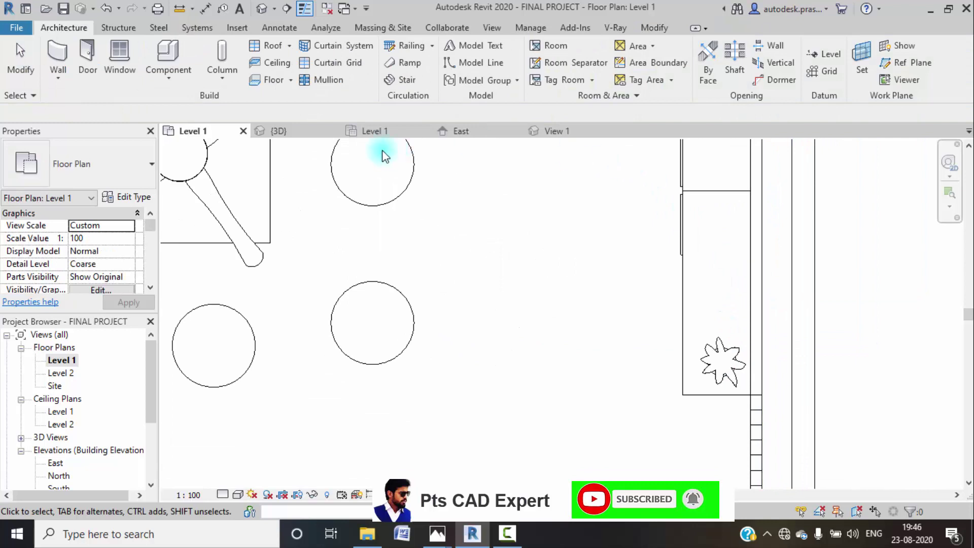
- In the 3D view, set the VASE2 plant's offset from host to 1' 6" to raise it toward the cabinet top
click(299, 130)
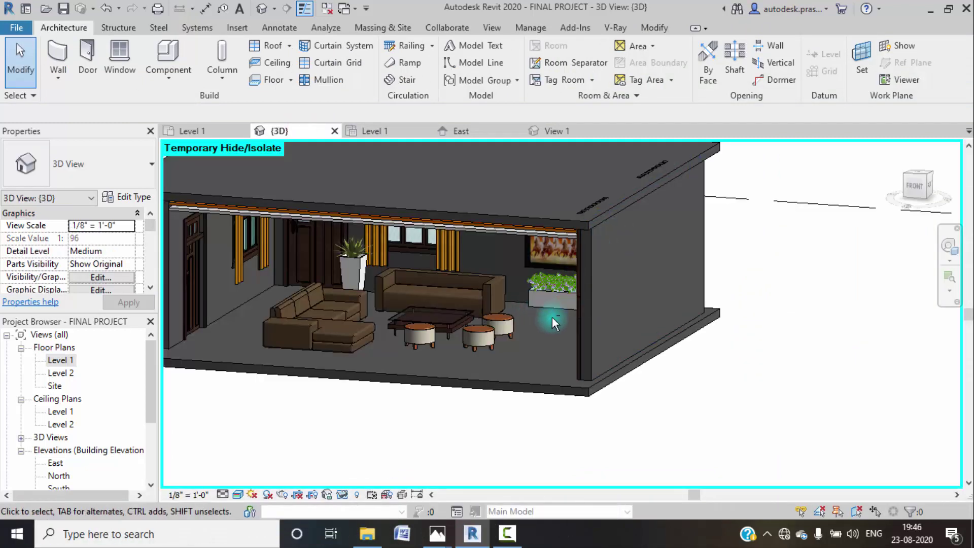
shift+middle_drag(554, 319, 687, 317)
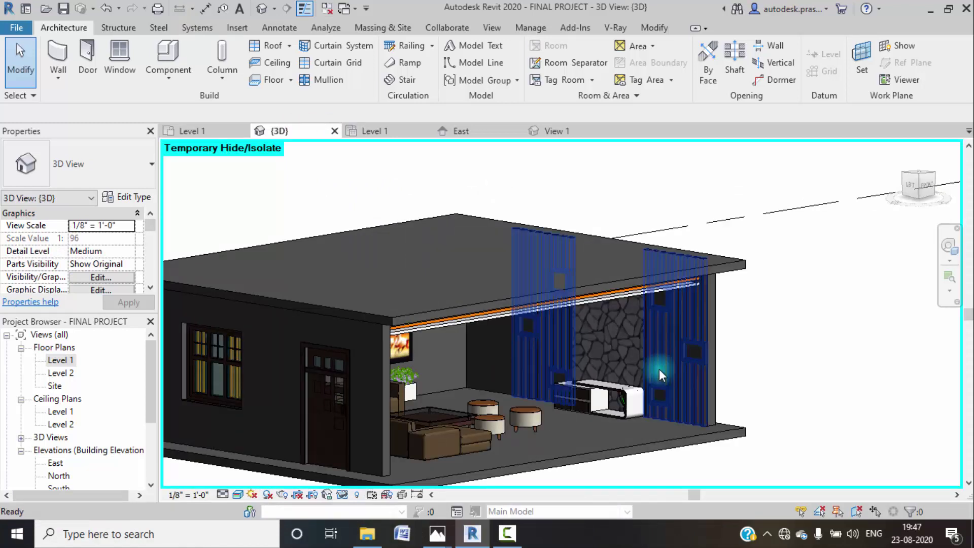
scroll(612, 394, up, 5)
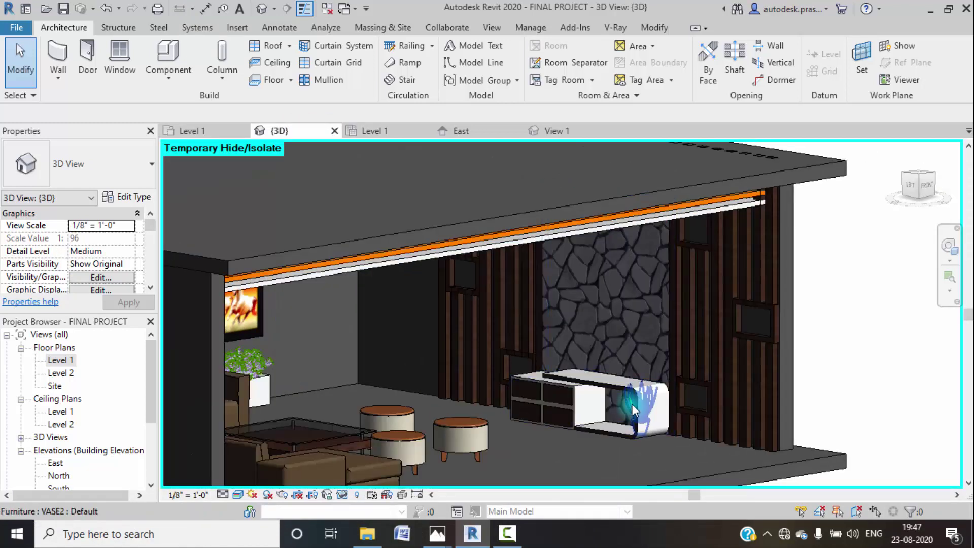
click(631, 403)
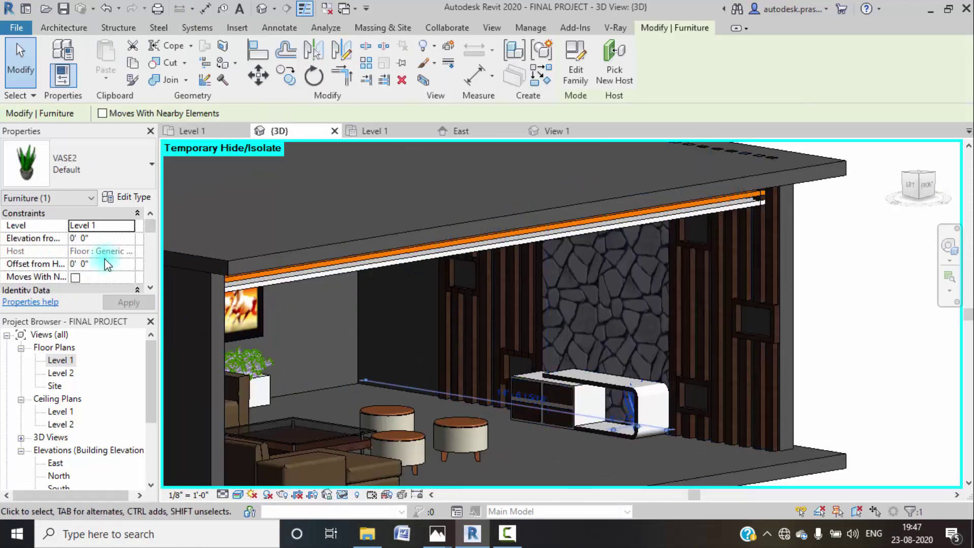
click(108, 261)
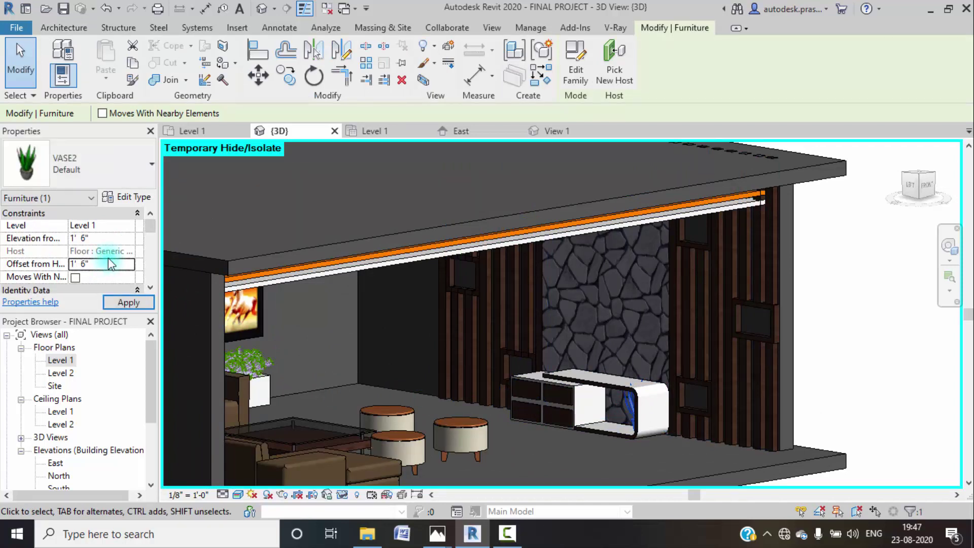
click(126, 302)
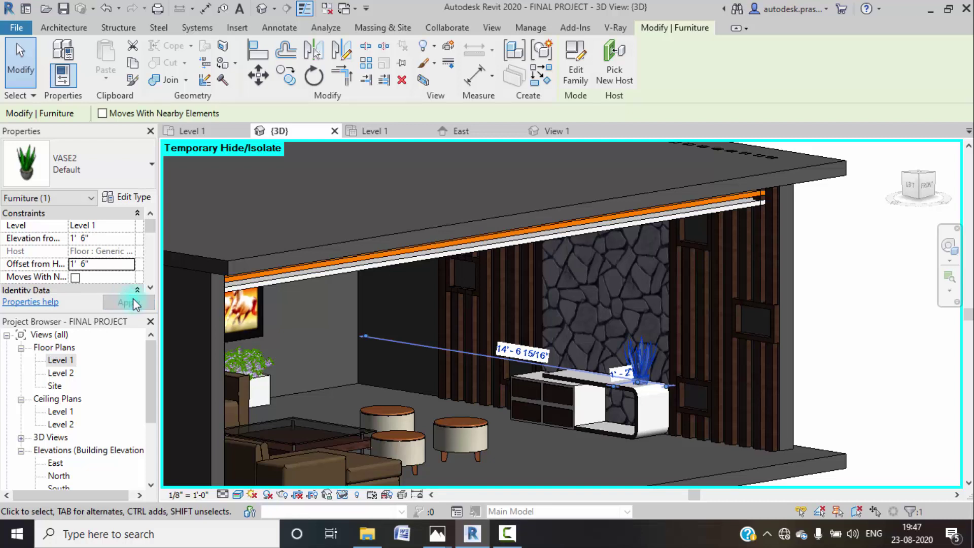
- Set the VASE2 plant's offset from host to 1' 9" and check its position on the cabinet
click(120, 269)
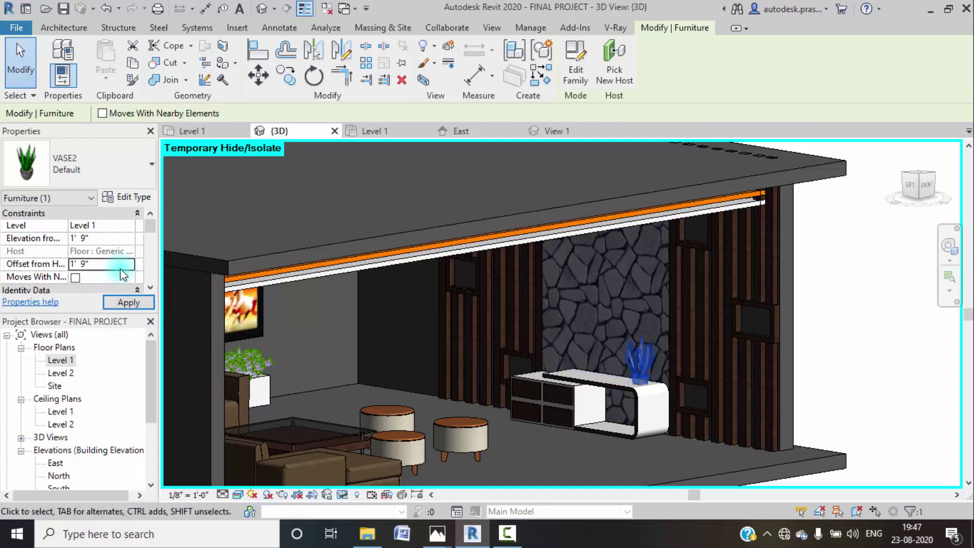
click(141, 300)
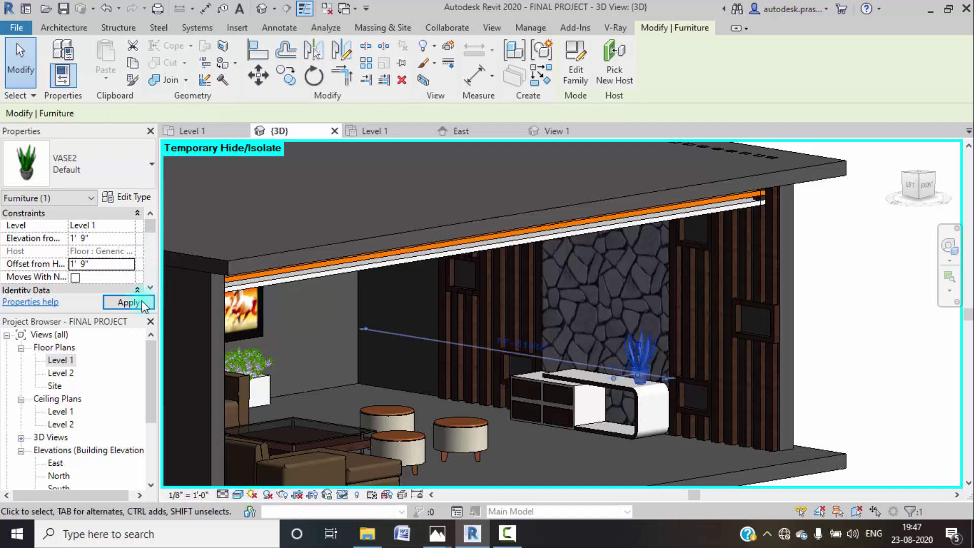
click(913, 341)
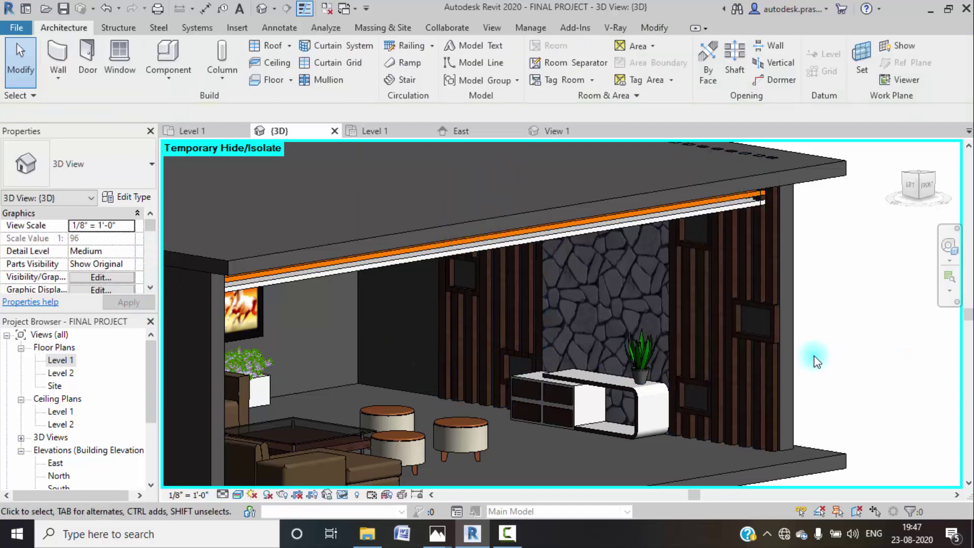
middle_drag(817, 355, 850, 372)
scroll(850, 372, down, 1)
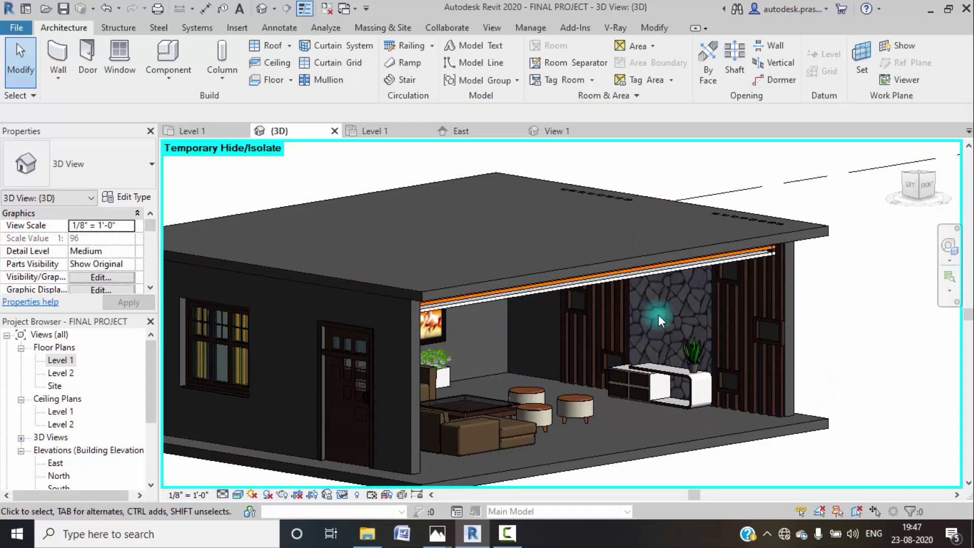
- Return to the Level 1 floor plan and load the Philips_42PFL8404H LCD screen family from the LIBRARY folder
double_click(60, 360)
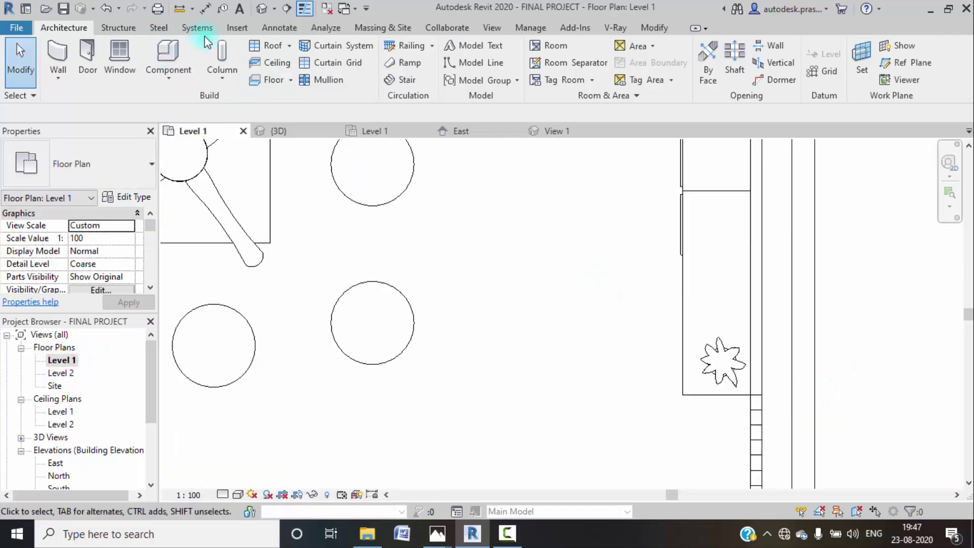
click(237, 28)
click(586, 71)
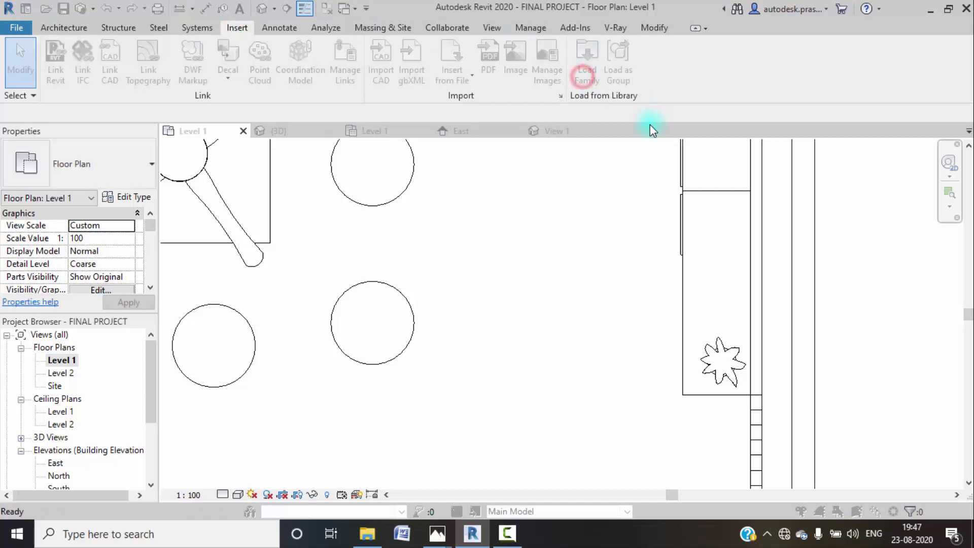
click(659, 170)
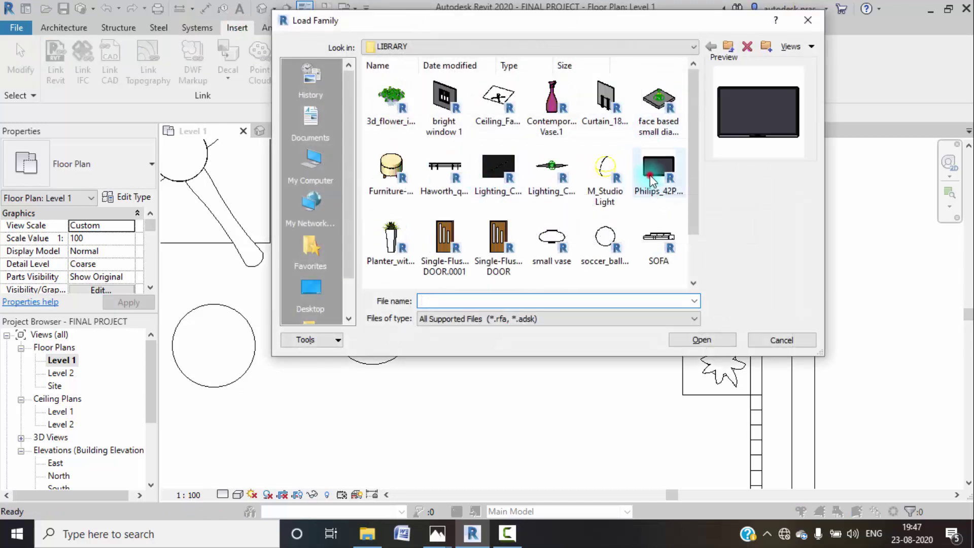
click(707, 340)
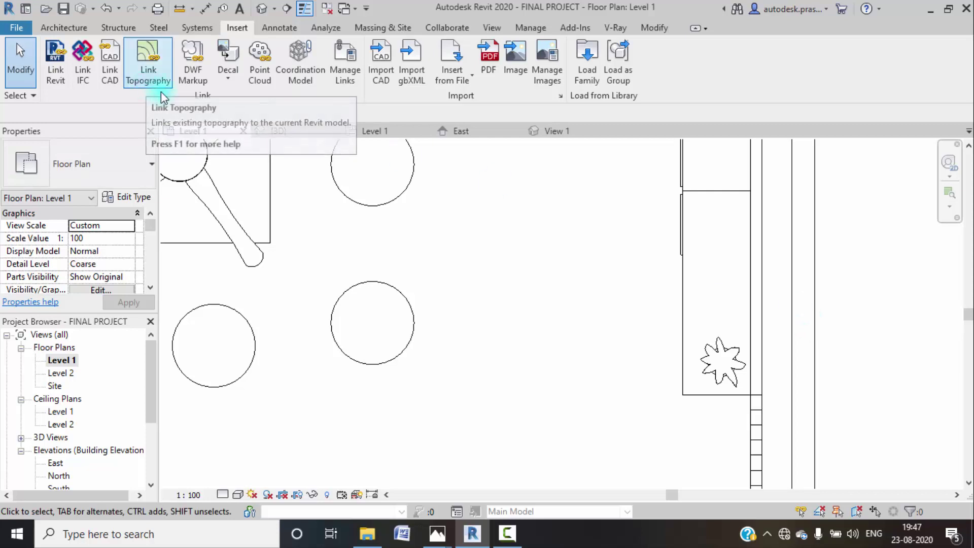
- Place the Philips LCD screen at the wall side of the TV cabinet, rotated parallel to the wall and facing the room
click(71, 28)
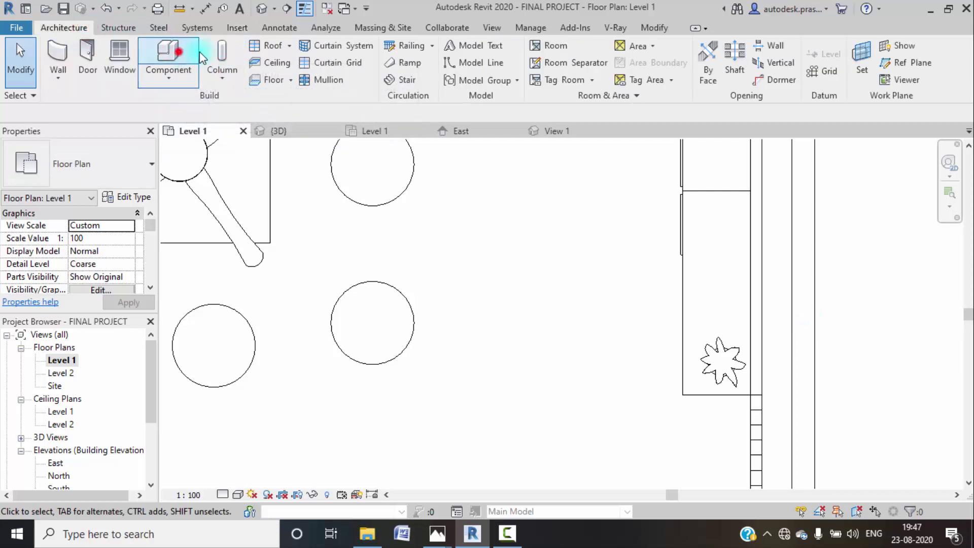
click(201, 56)
middle_drag(757, 257, 745, 306)
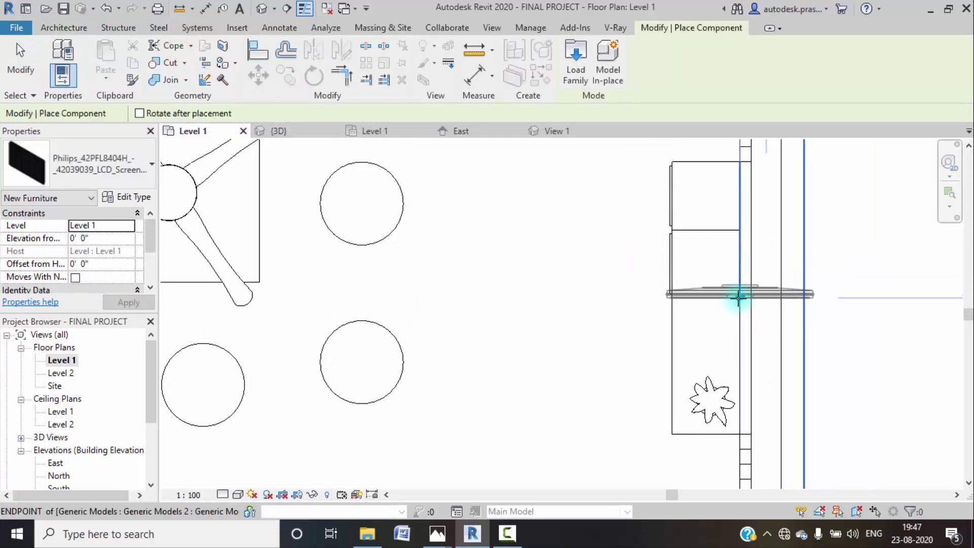
key(space)
key(space)
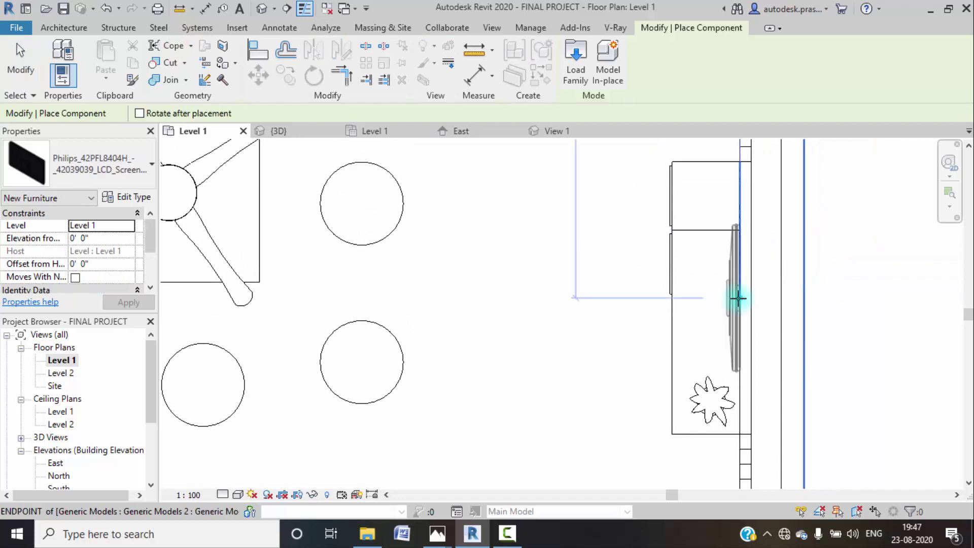
key(space)
key(space)
key(space)
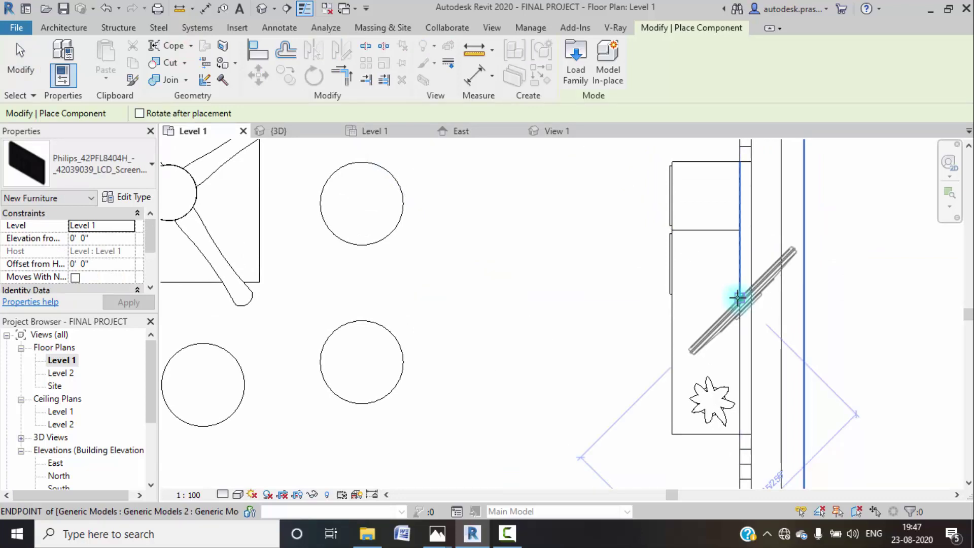
key(space)
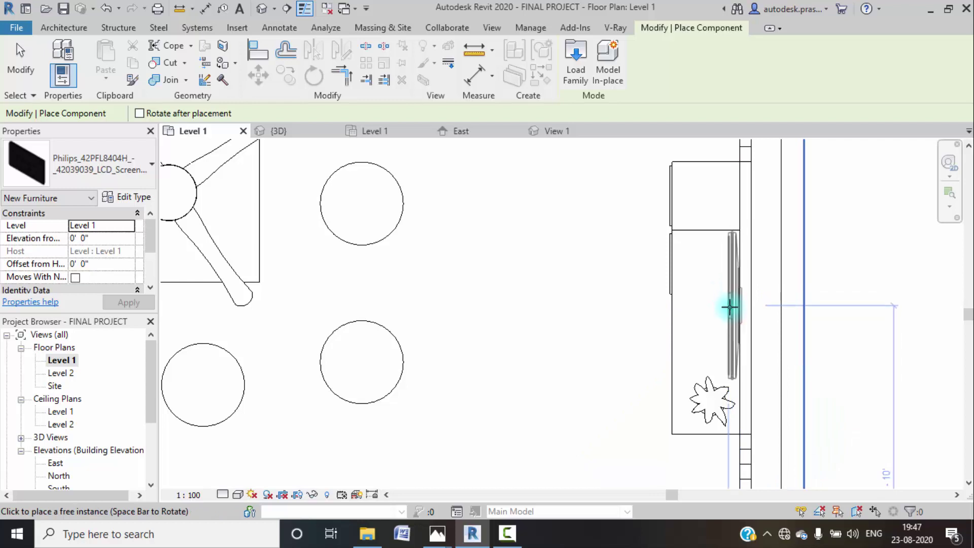
click(729, 307)
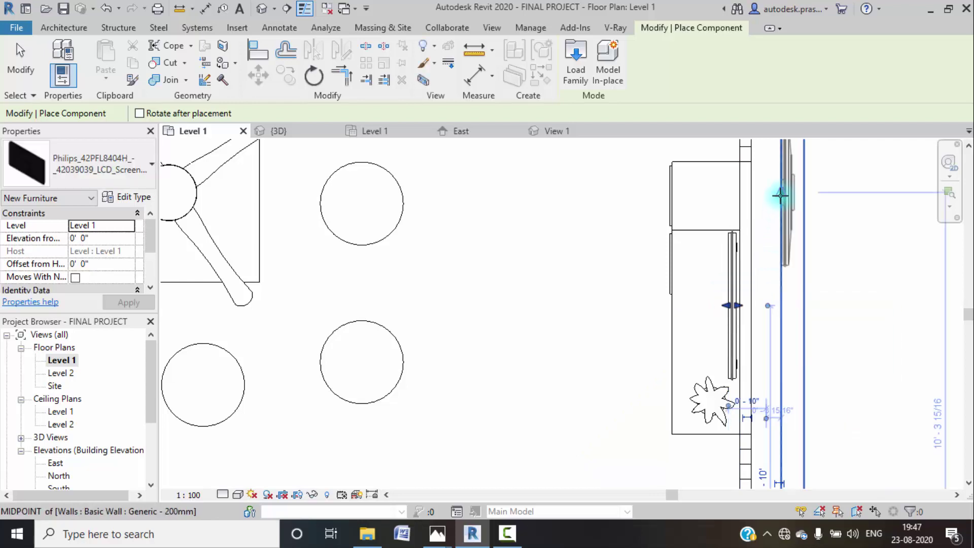
key(Escape)
key(Escape)
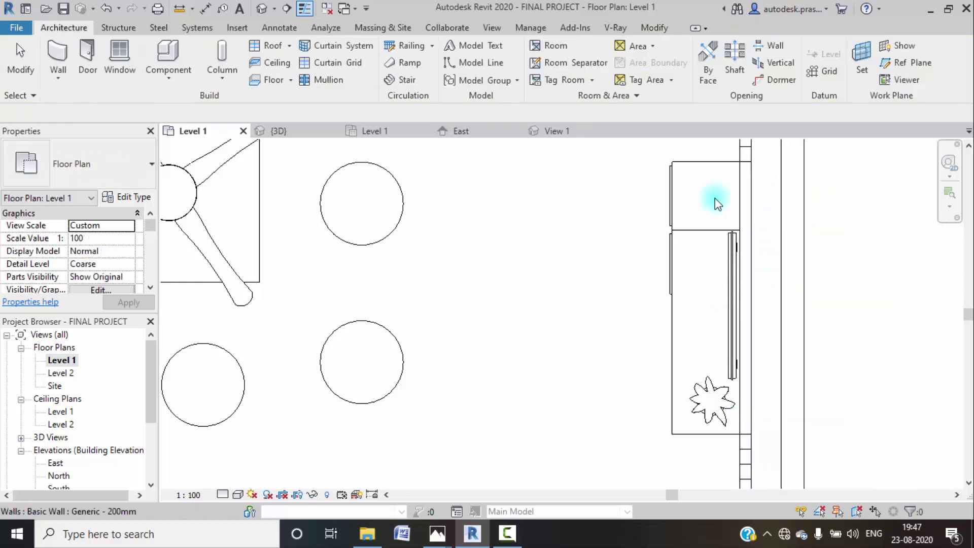
- In the 3D view, set the Philips LCD screen's offset from host to 2' 0" and check it above the cabinet
click(302, 130)
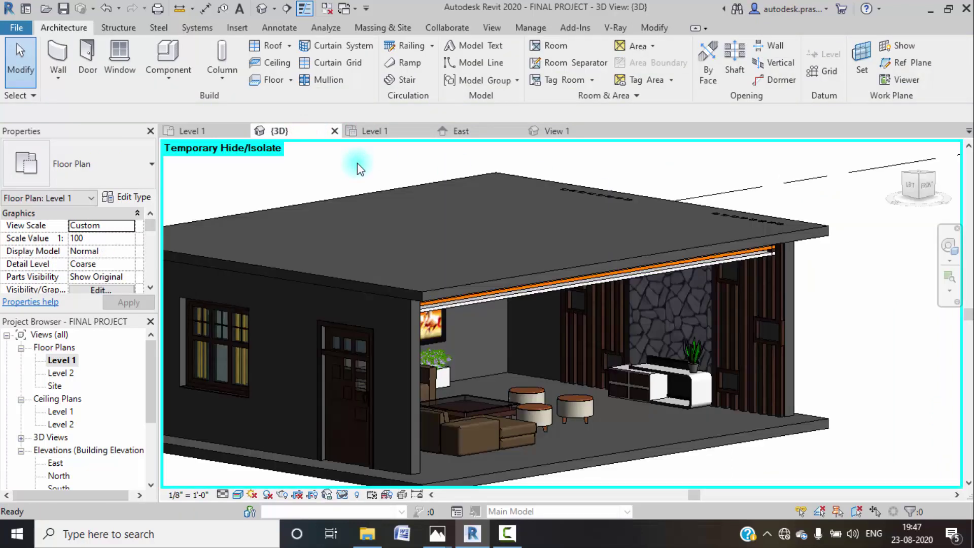
scroll(674, 363, up, 2)
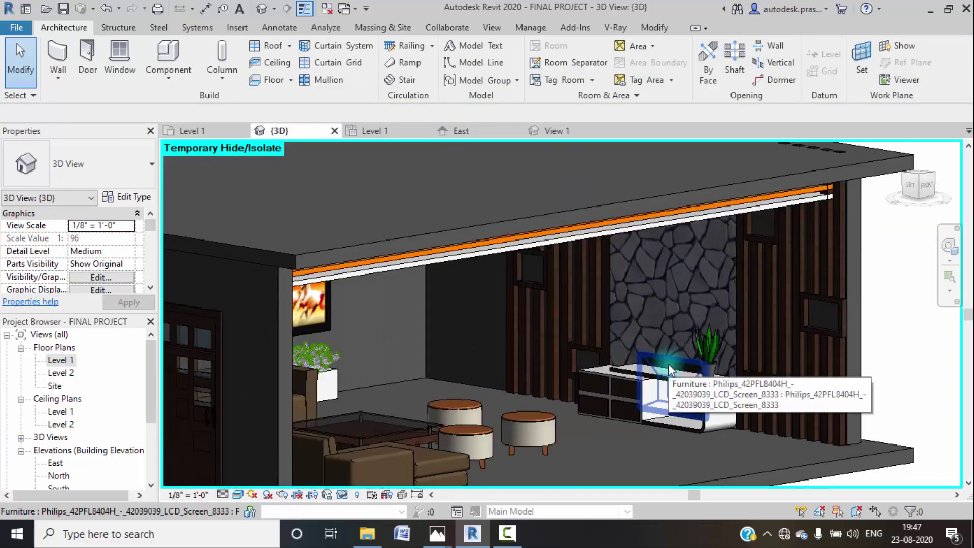
click(667, 361)
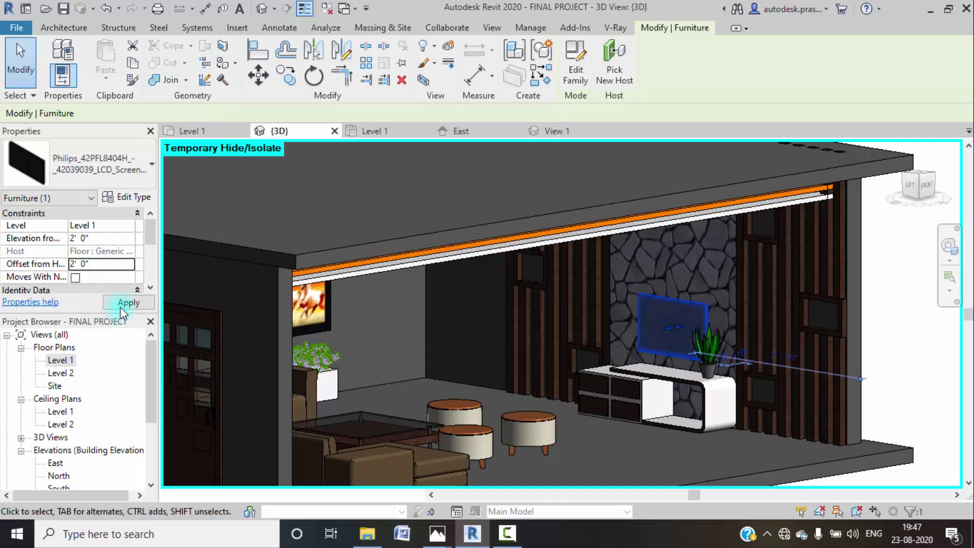
click(128, 303)
click(906, 353)
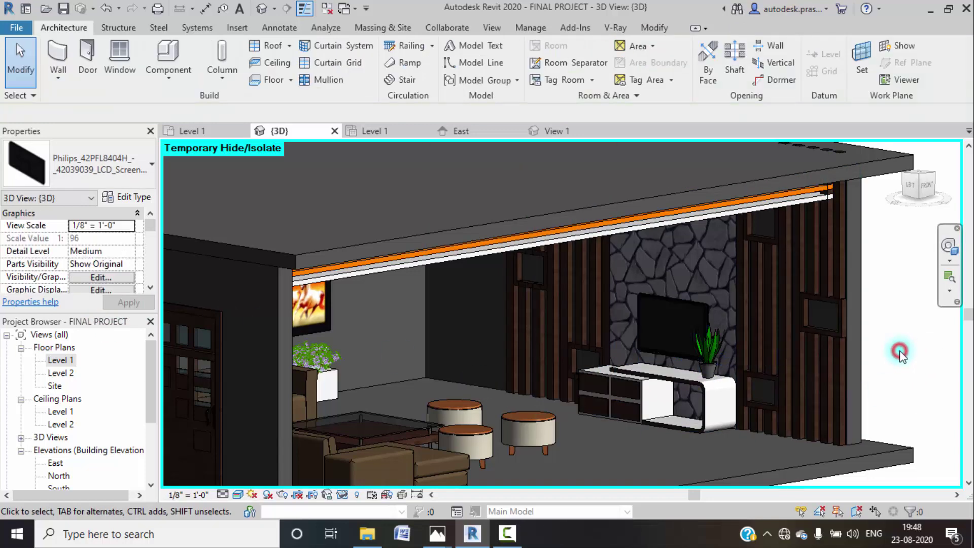
scroll(640, 297, down, 5)
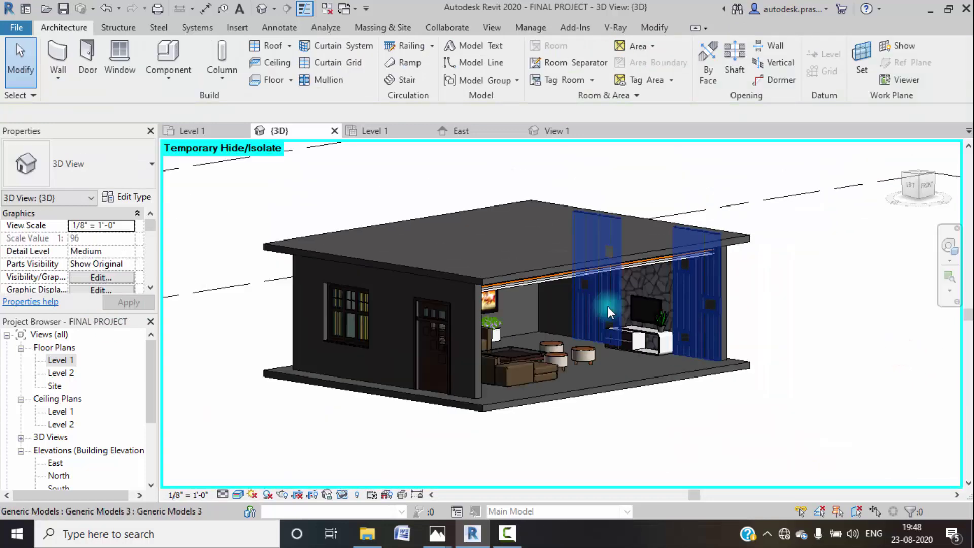
- Return to the Level 1 floor plan and load the Contemporary Vase.1 family from the LIBRARY folder
scroll(617, 315, up, 3)
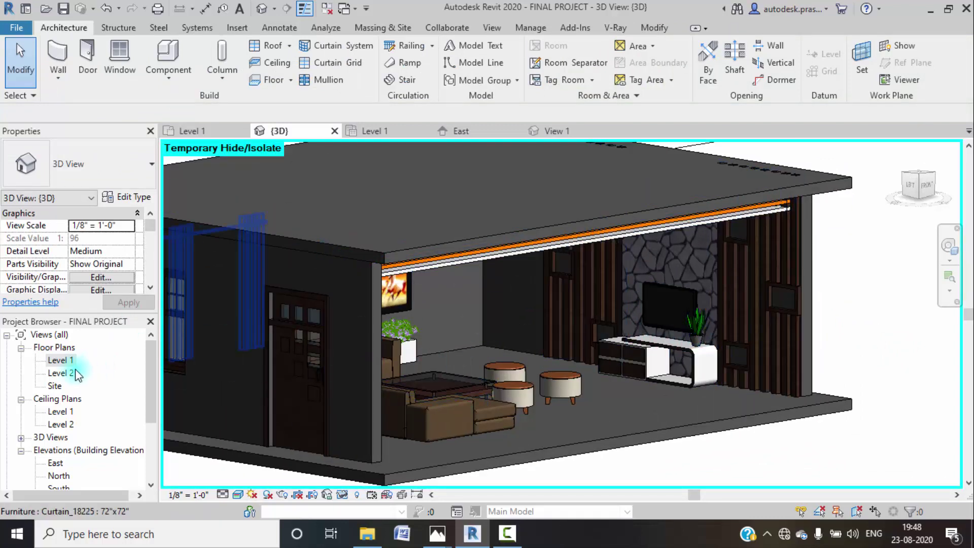
click(65, 360)
double_click(65, 360)
scroll(307, 311, down, 2)
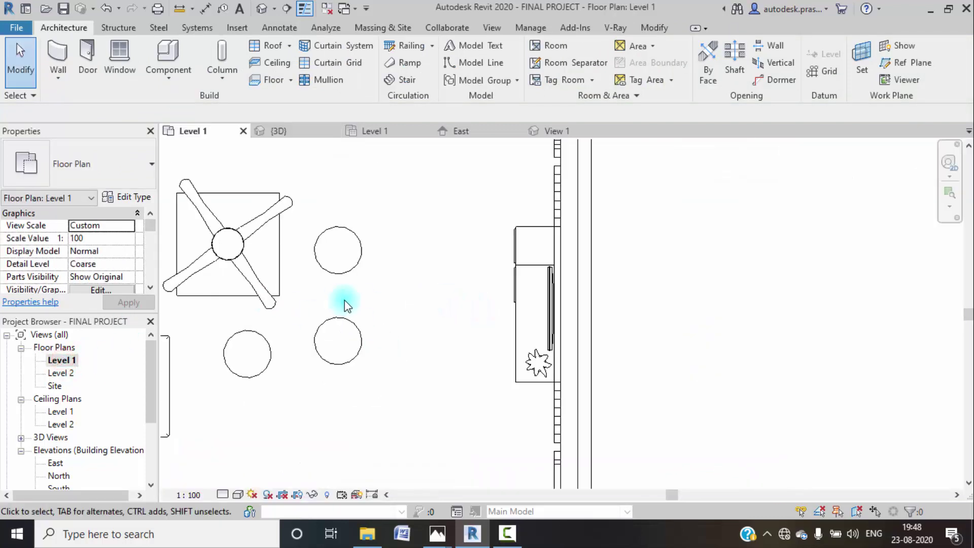
middle_drag(345, 303, 411, 305)
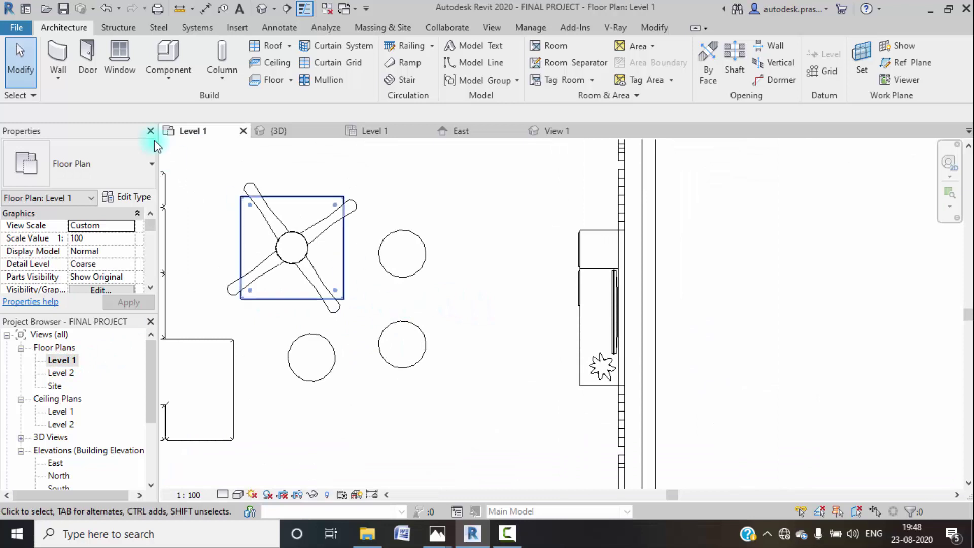
click(248, 32)
click(584, 66)
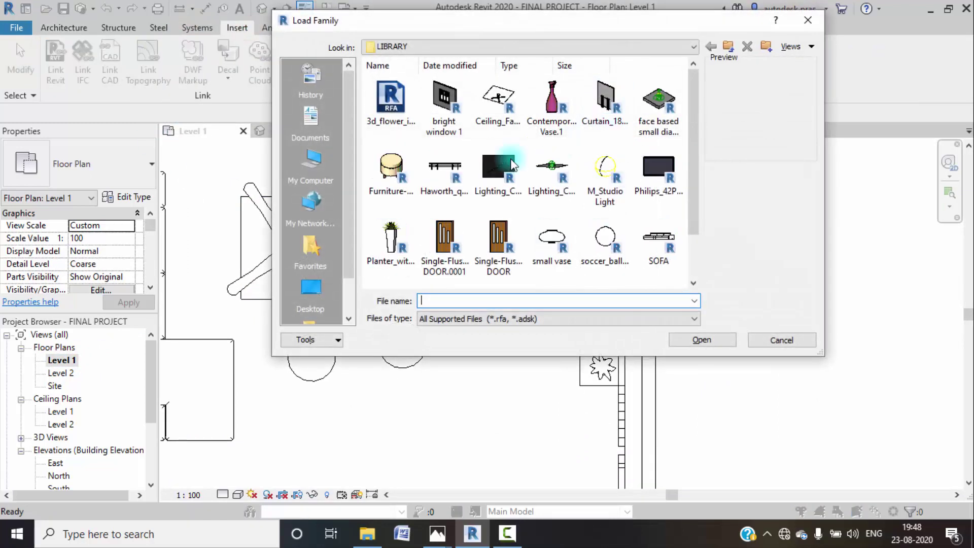
click(546, 99)
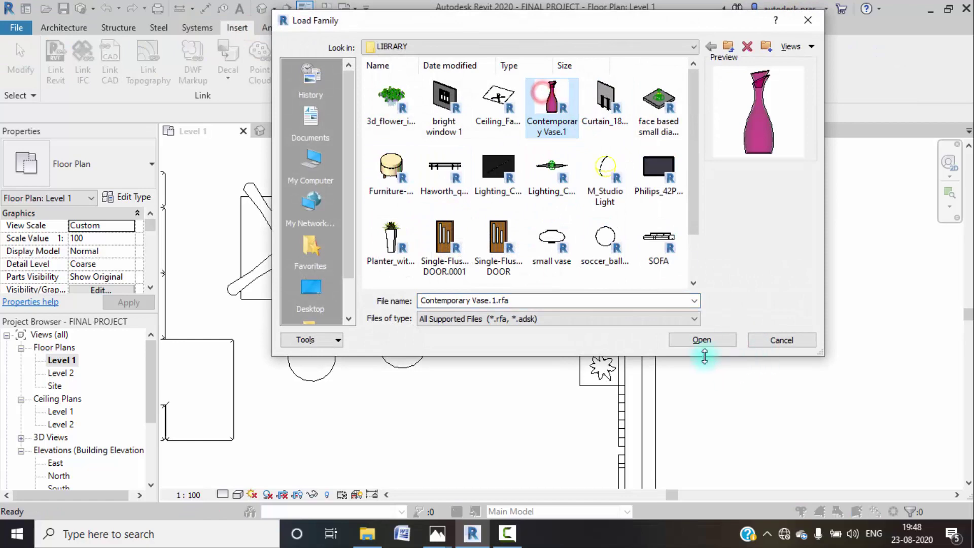
click(701, 340)
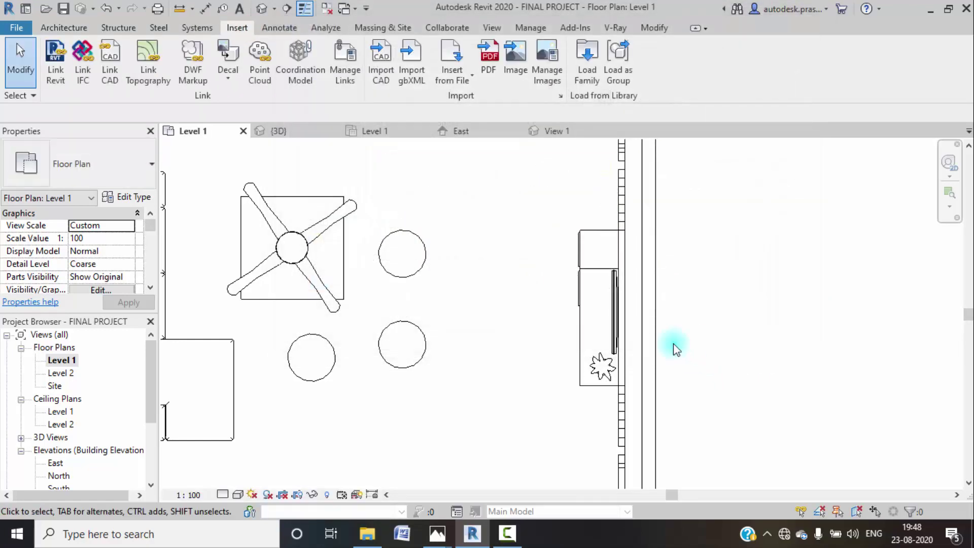
- Place two Contemporary Vase.1 instances close together near the corner of the glass coffee table facing the round stools
click(81, 28)
click(165, 50)
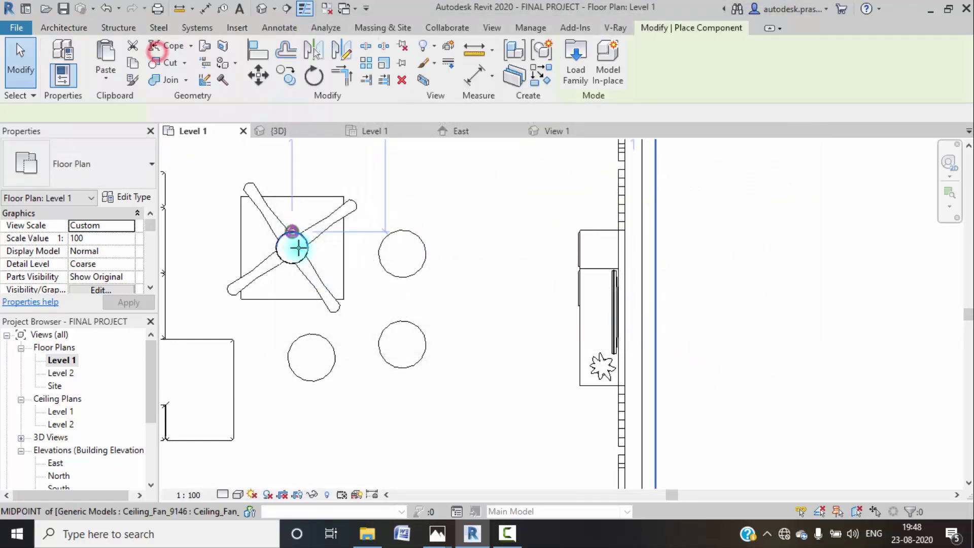
scroll(310, 279, up, 4)
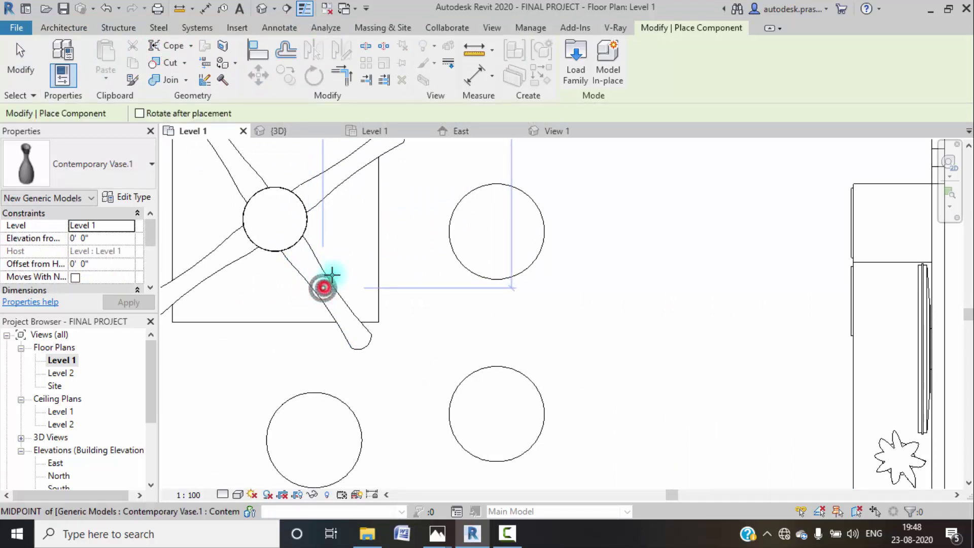
click(337, 272)
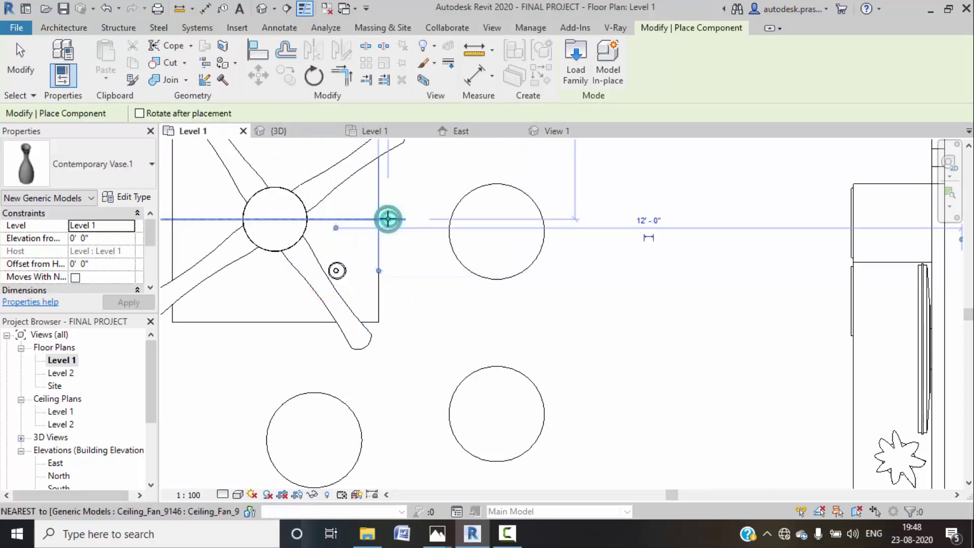
key(Escape)
click(340, 271)
key(Escape)
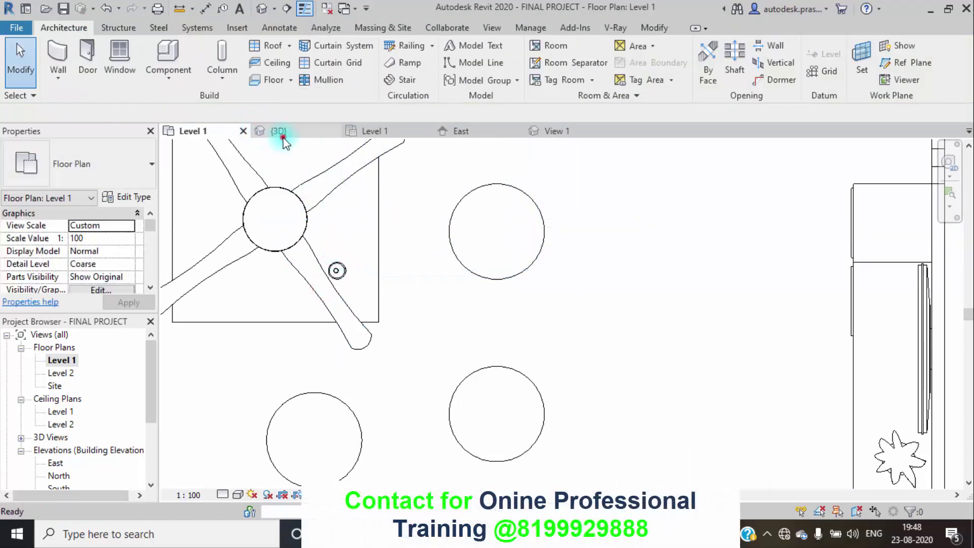
- In the 3D view, set both contemporary vases' offset from host to 1' 0" and check them on the coffee table
click(282, 135)
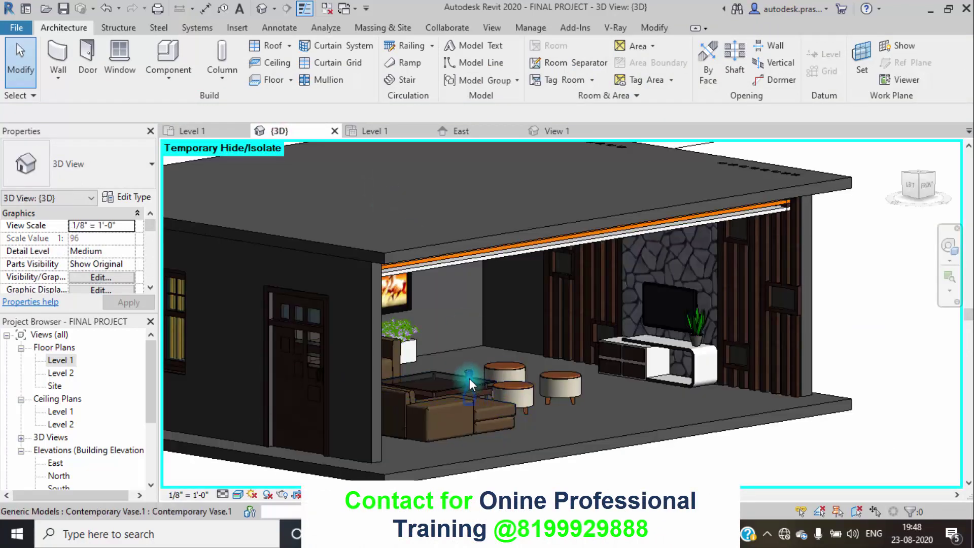
scroll(470, 379, up, 5)
click(474, 371)
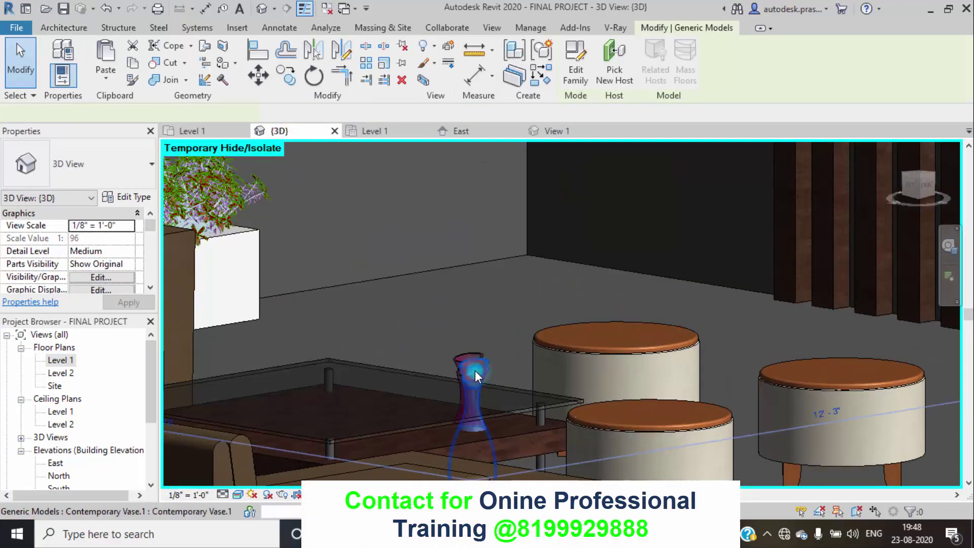
ctrl+click(475, 370)
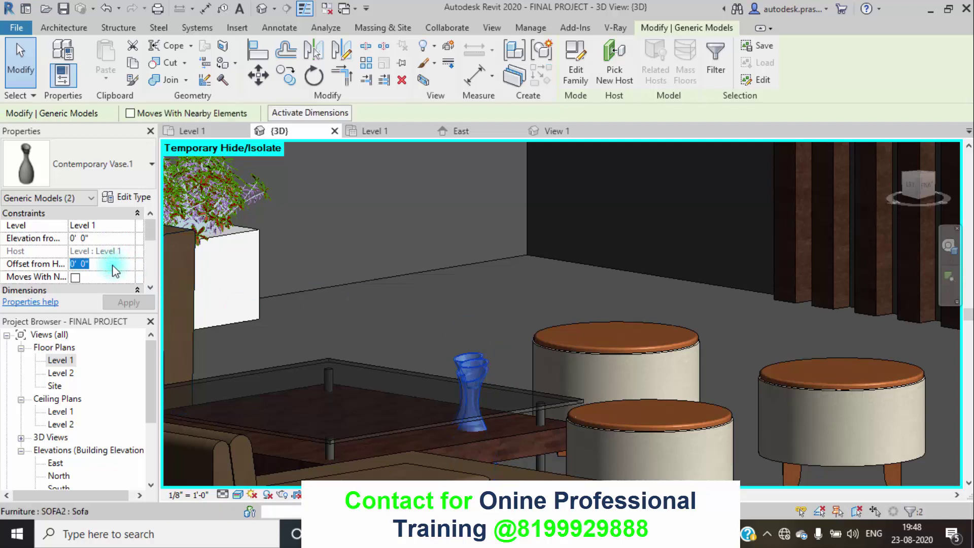
text(1)
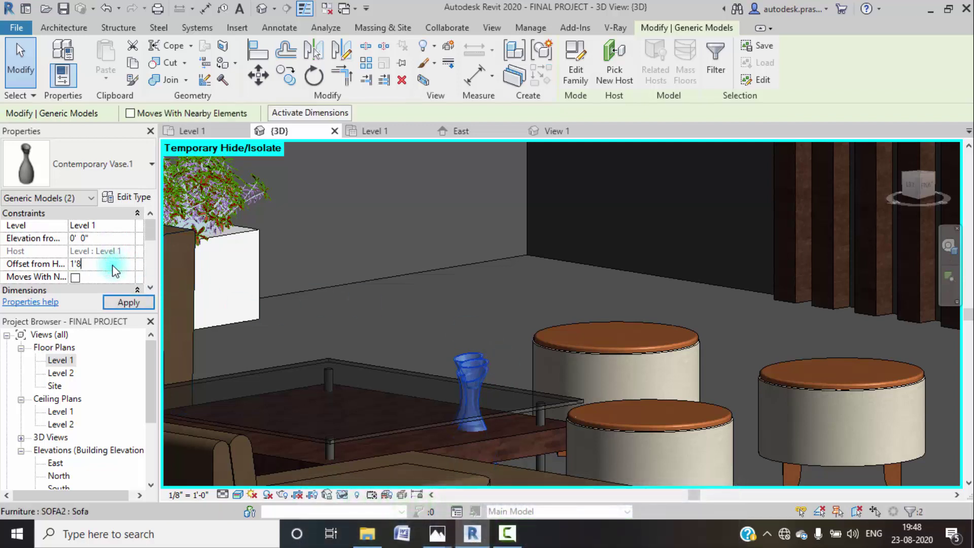
click(113, 301)
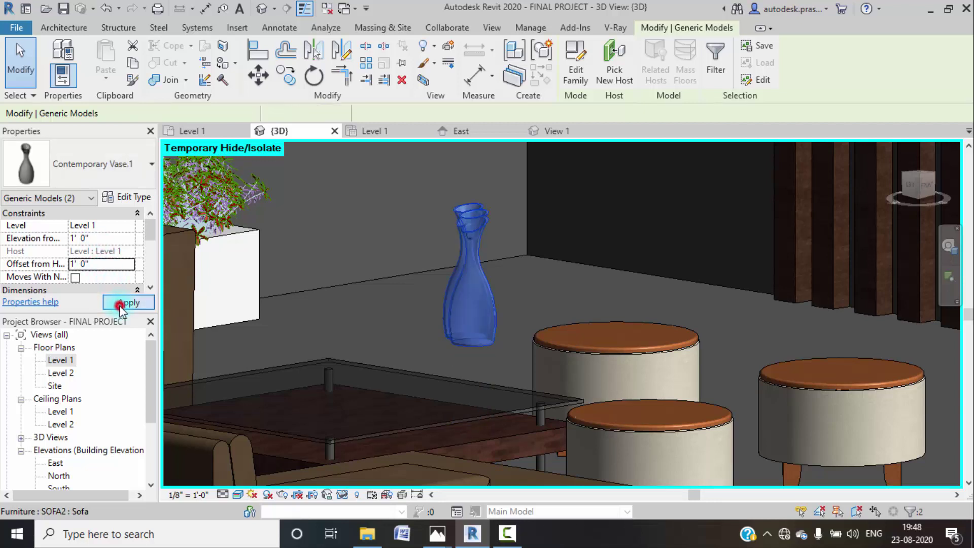
click(121, 303)
click(425, 222)
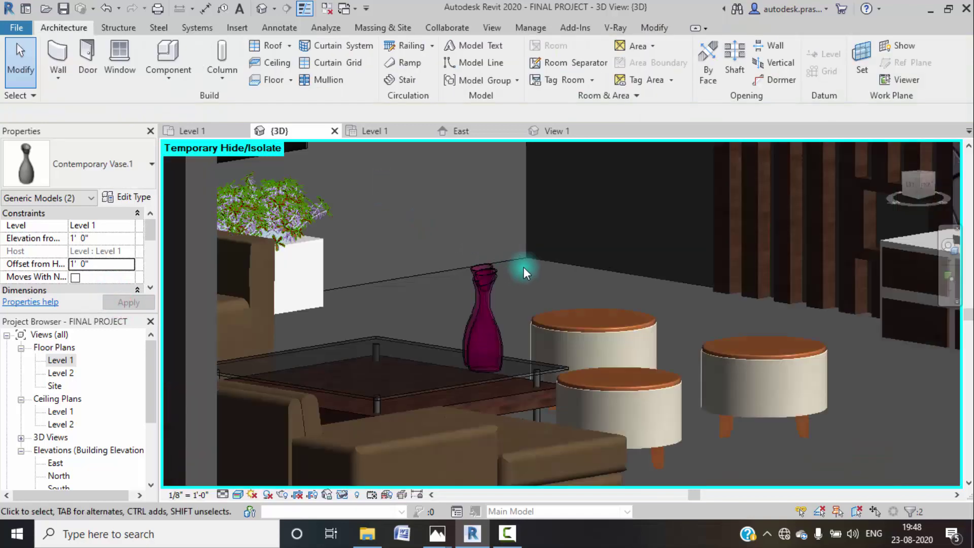
middle_drag(793, 311, 632, 333)
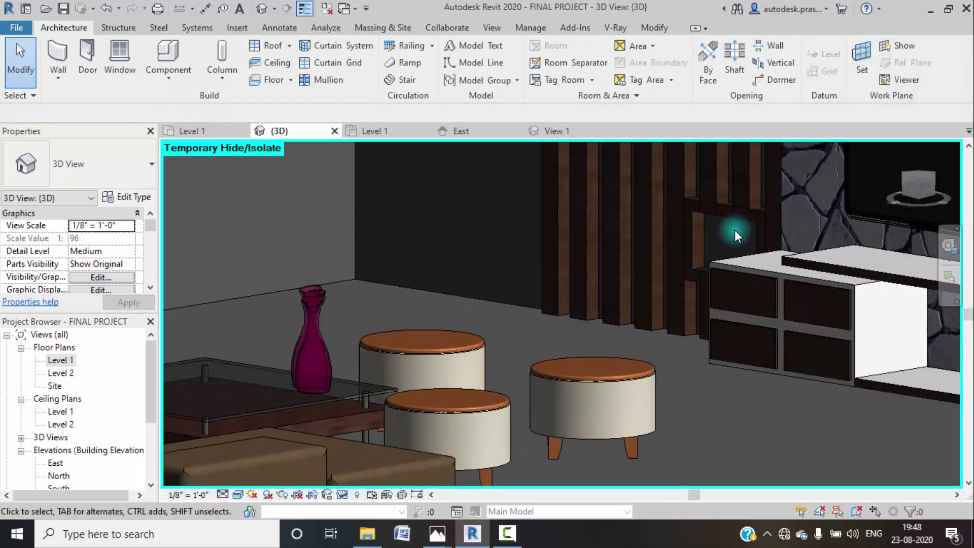
scroll(700, 251, down, 3)
middle_drag(664, 303, 647, 328)
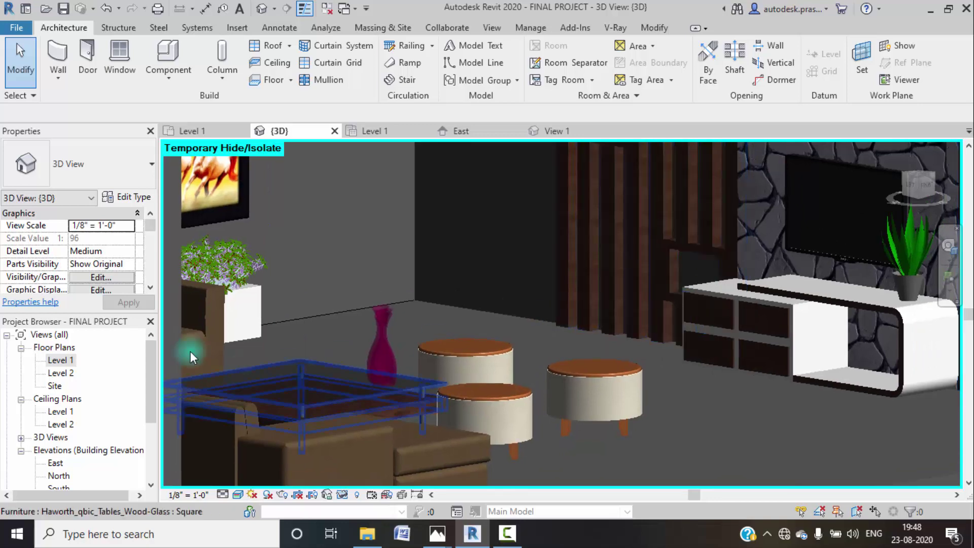
- Return to the Level 1 floor plan and load the soccer_ball_7947 family from the LIBRARY folder
double_click(60, 359)
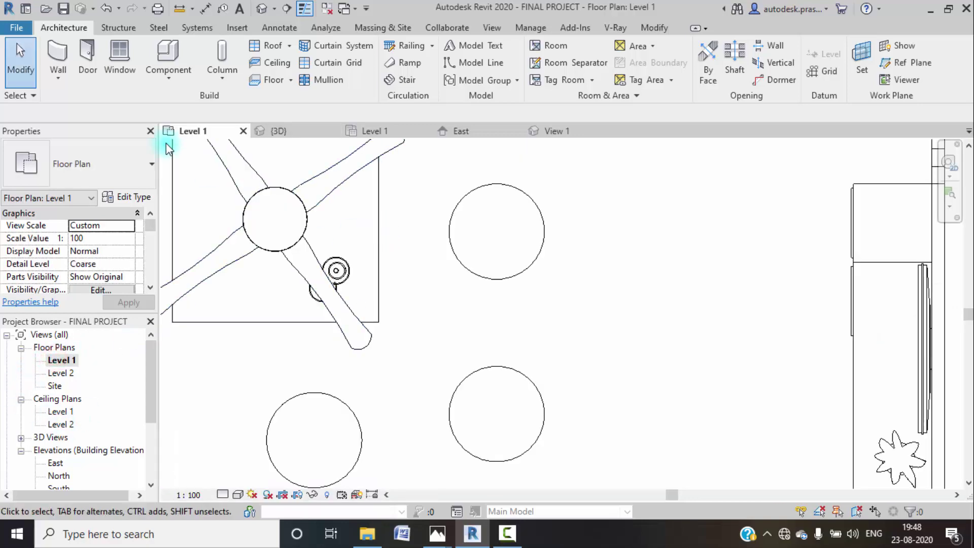
middle_drag(180, 150, 199, 154)
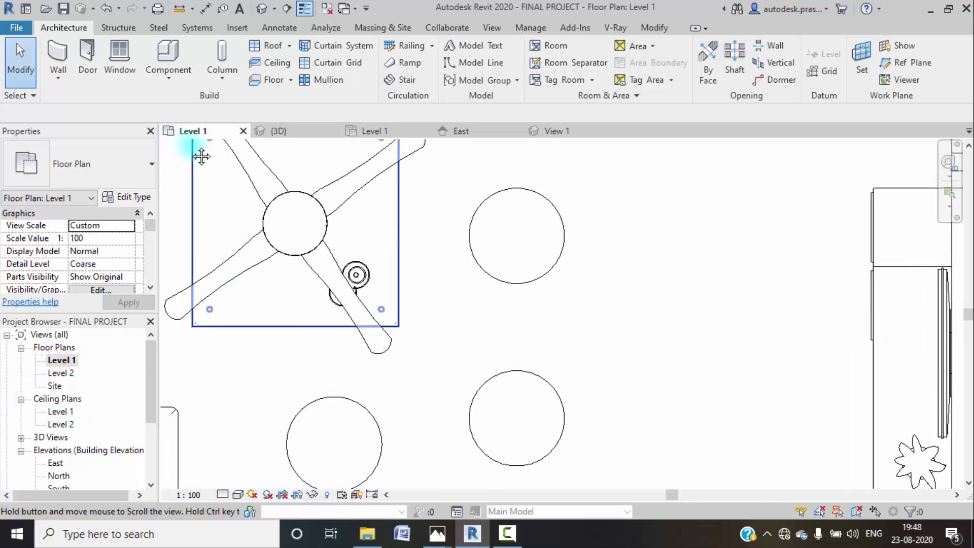
click(238, 28)
click(588, 66)
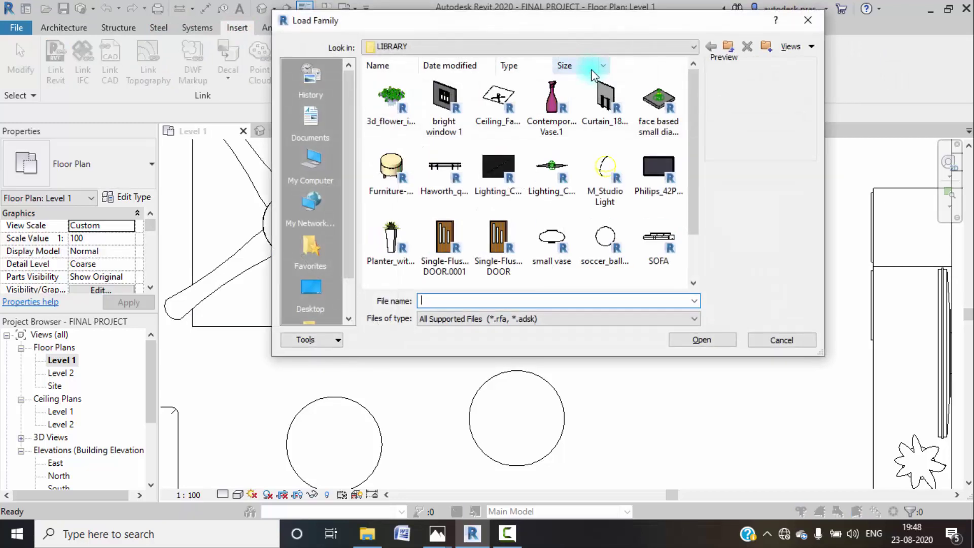
click(605, 235)
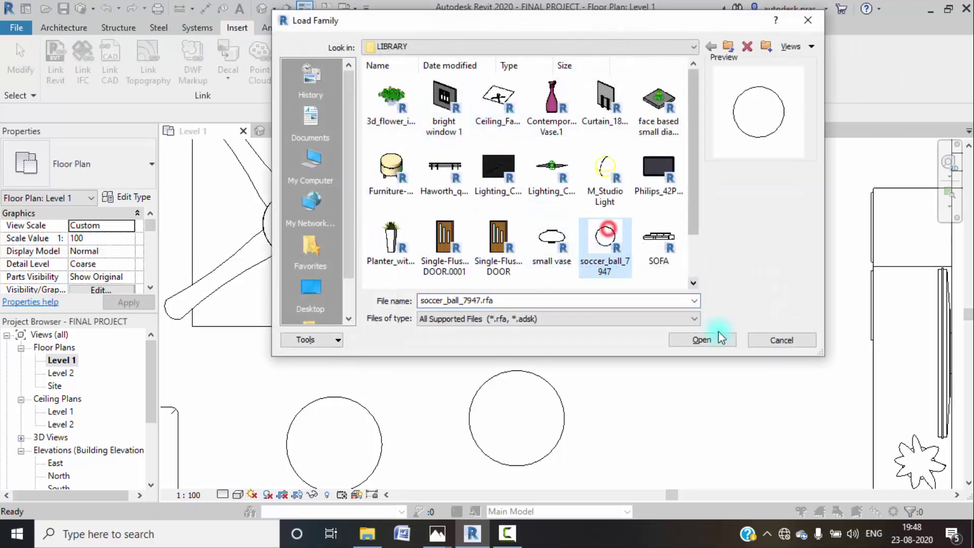
click(716, 340)
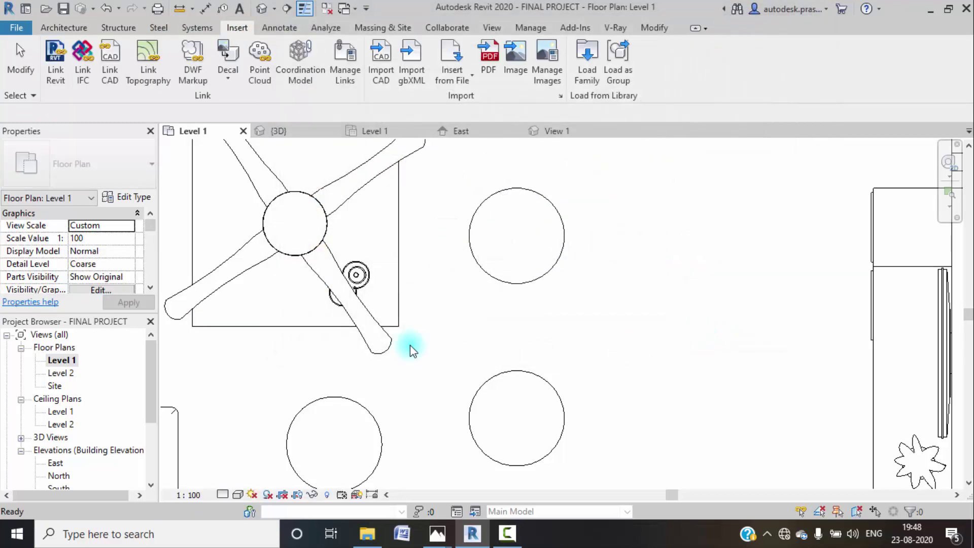
- Place three soccer_ball_7947 instances on the coffee table beside the two vases
click(60, 27)
click(155, 48)
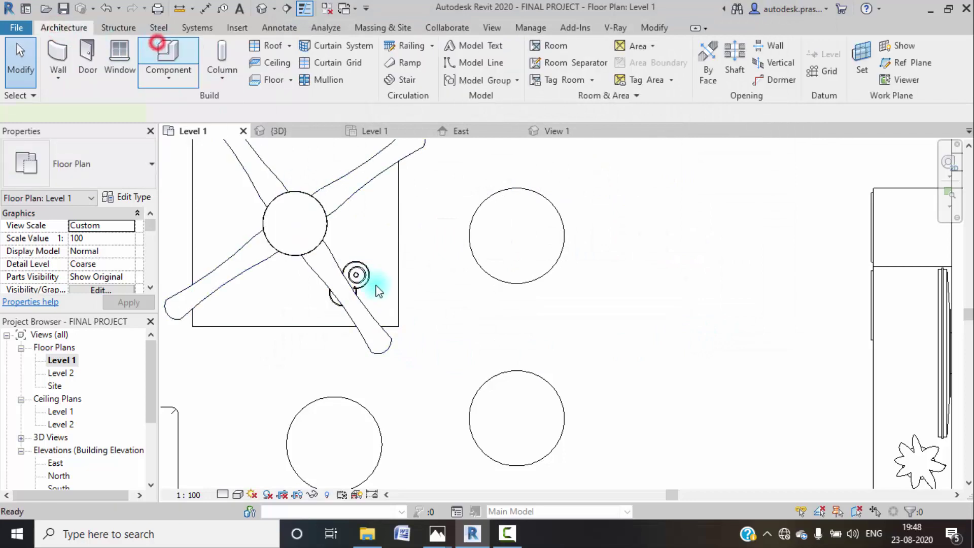
scroll(374, 264, up, 4)
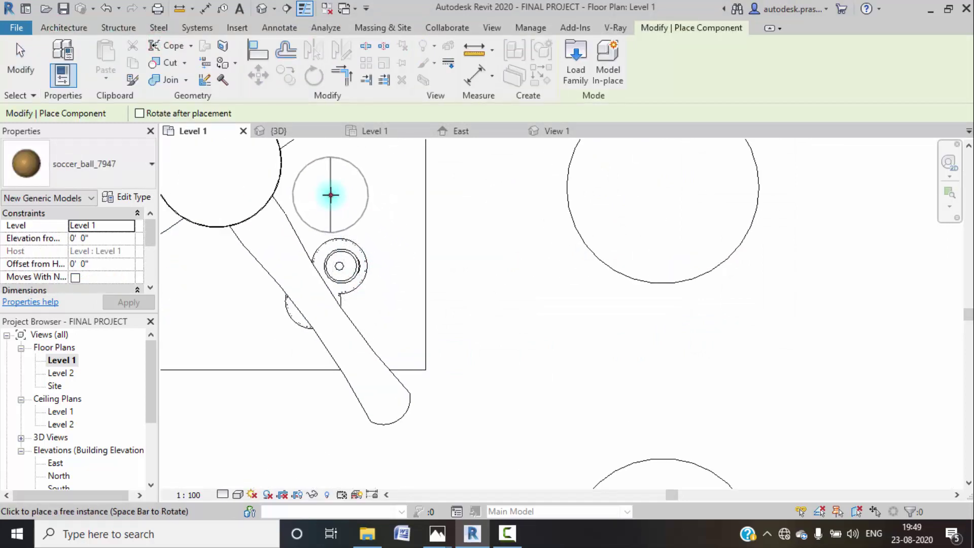
click(331, 195)
click(380, 211)
middle_drag(370, 174, 378, 259)
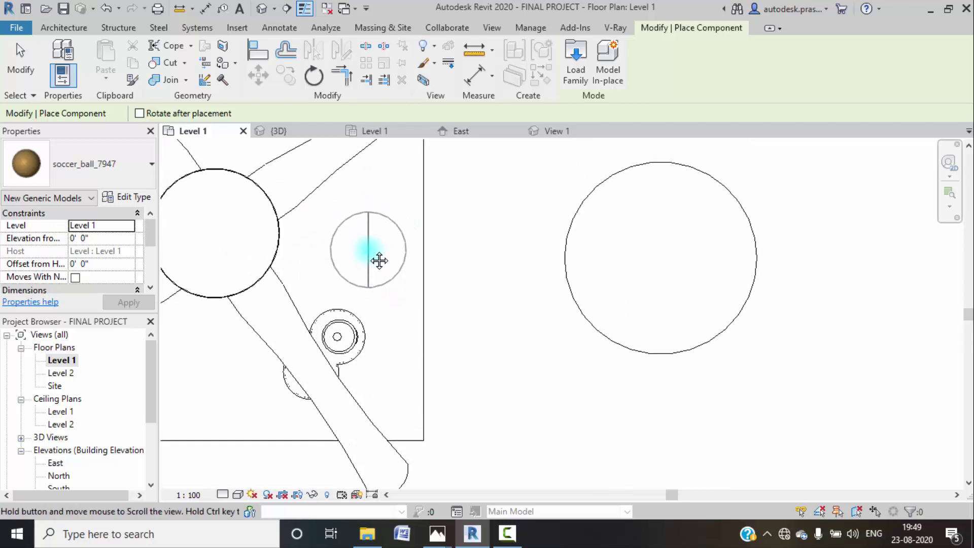
click(365, 229)
key(Escape)
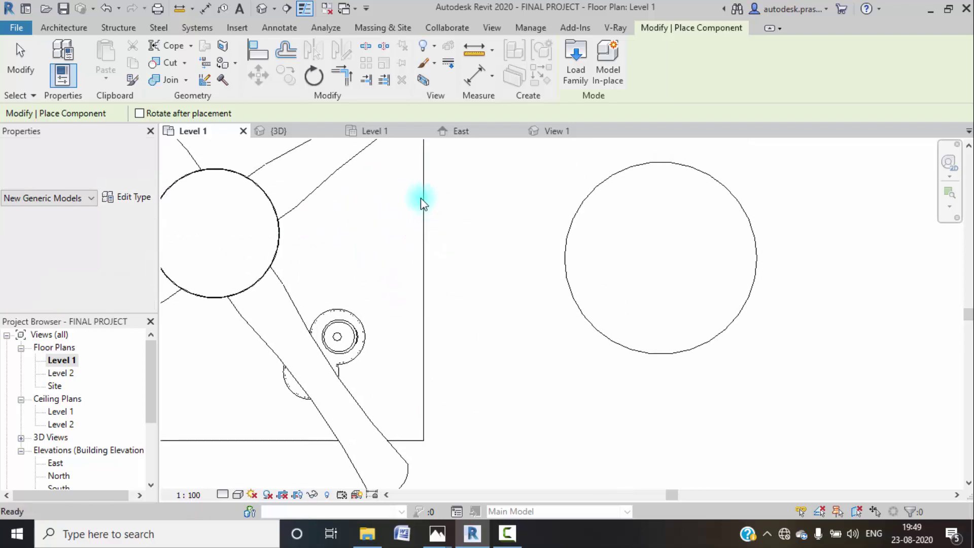
key(Escape)
- In the 3D view, select all soccer ball instances, set their offset from host to 1' 3" and check them on the coffee table
click(293, 131)
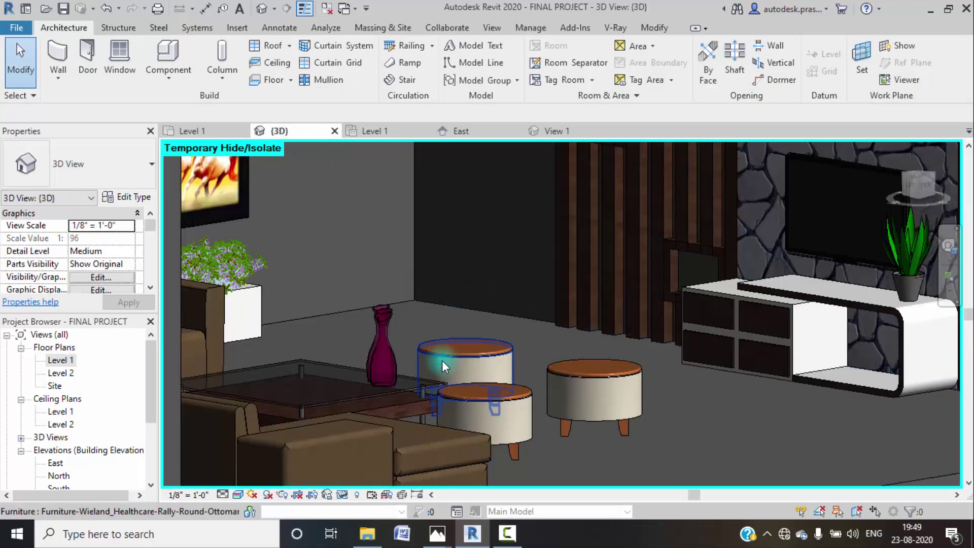
shift+middle_drag(570, 378, 451, 397)
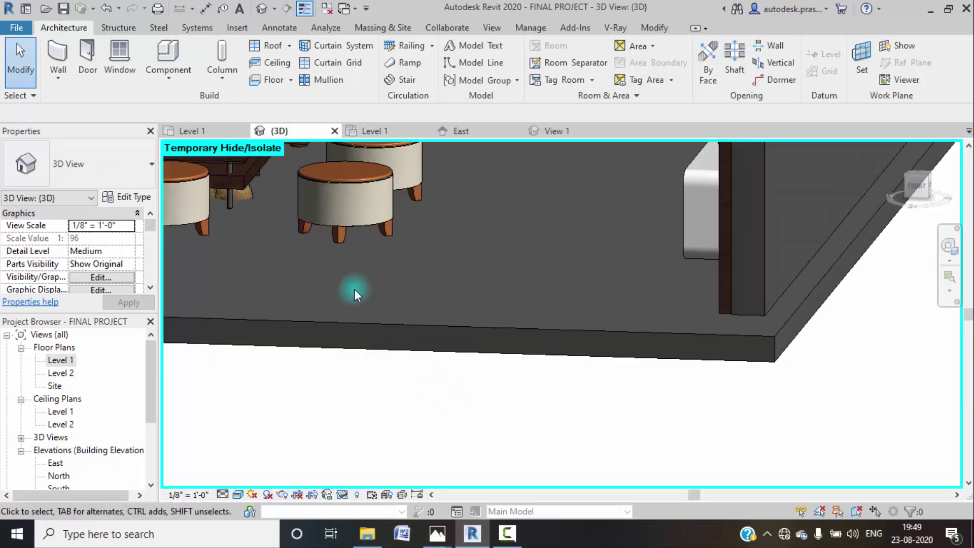
middle_drag(430, 339, 547, 458)
scroll(354, 312, up, 3)
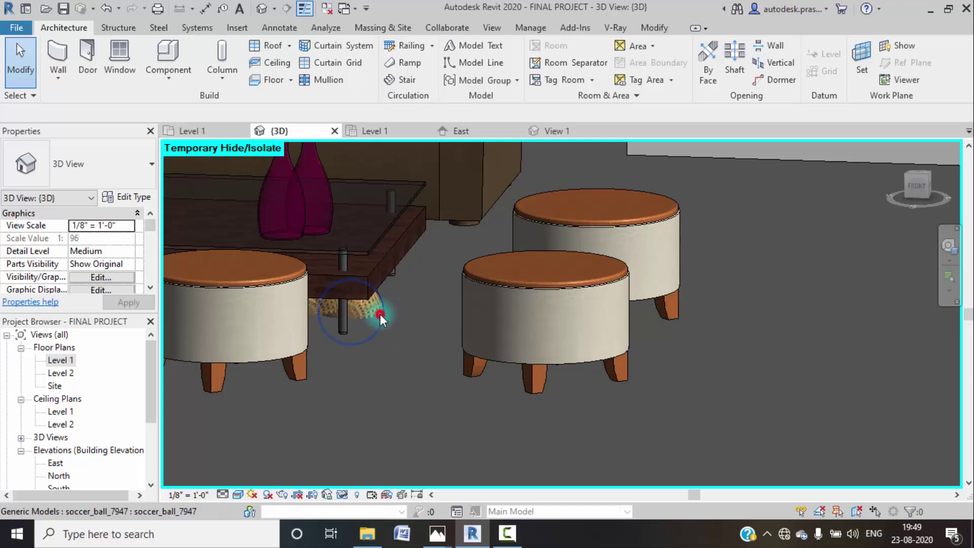
click(379, 314)
key(s)
key(a)
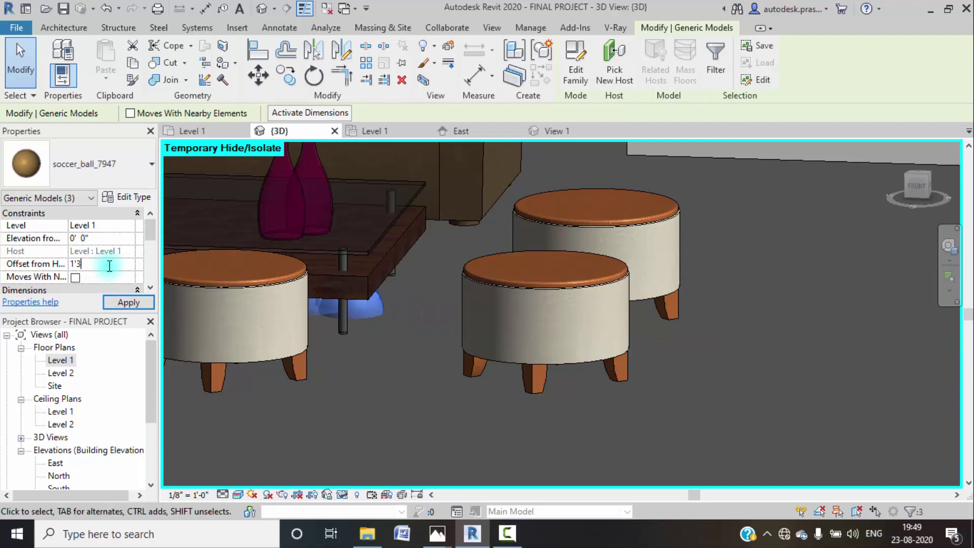
click(135, 304)
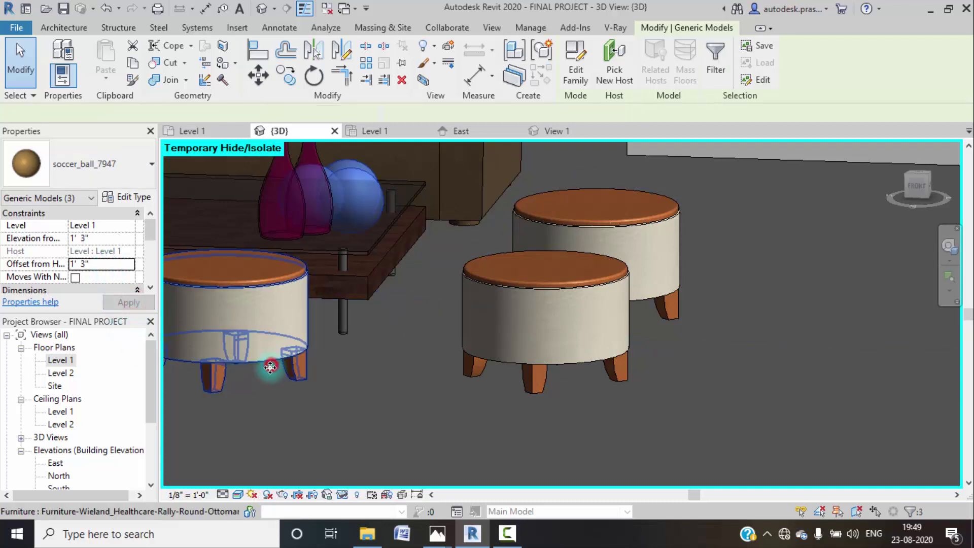
click(271, 358)
scroll(404, 378, down, 2)
scroll(404, 375, down, 3)
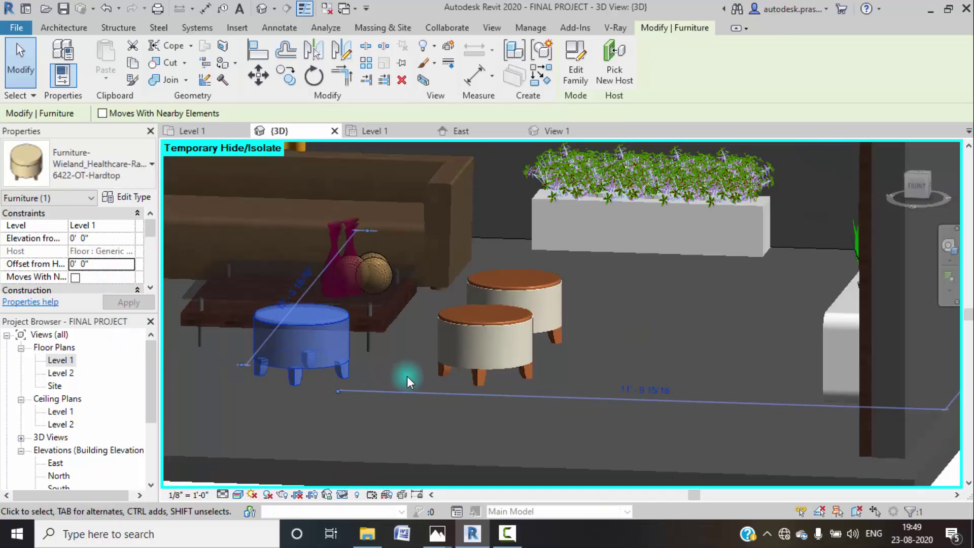
scroll(534, 381, down, 1)
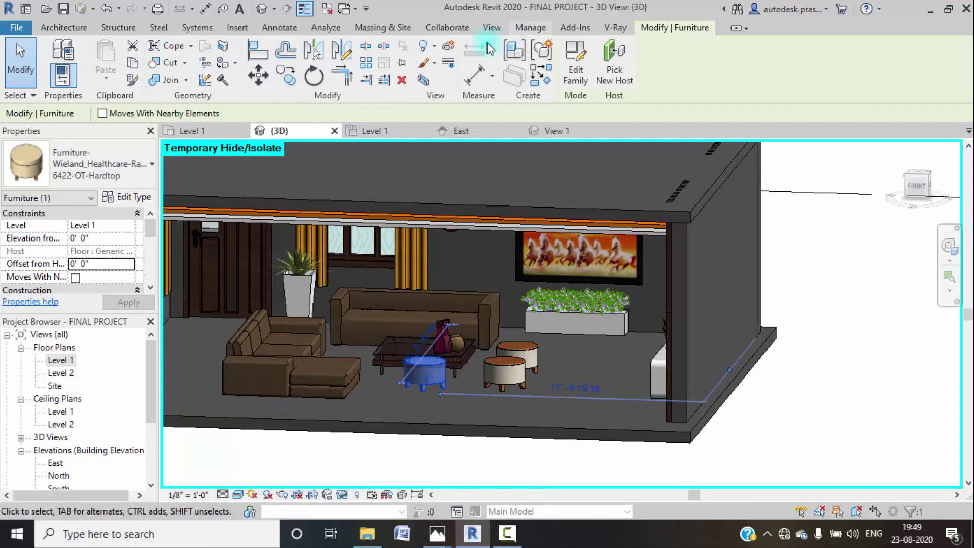
- Paint the room's inner wall faces, including the wall with the horse painting, with the Plastic material
click(235, 62)
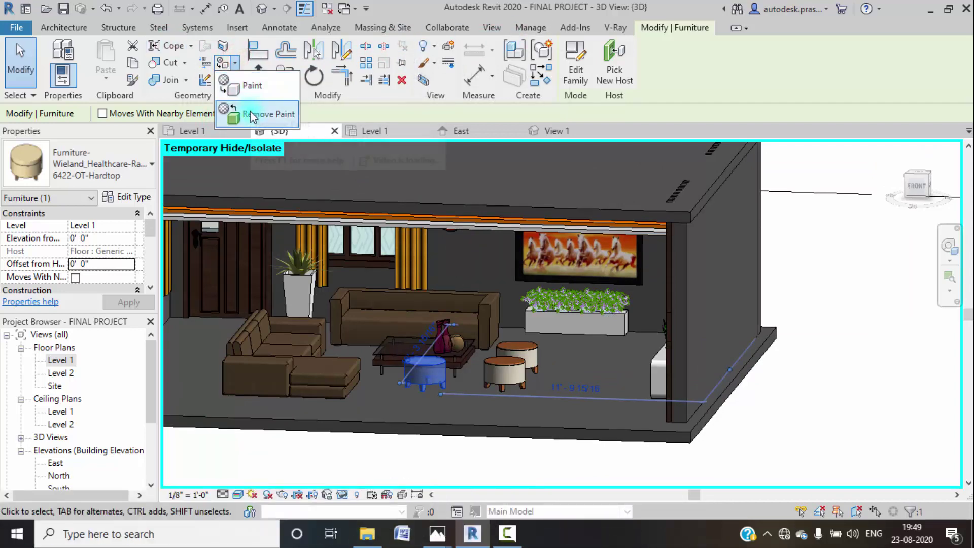
click(251, 86)
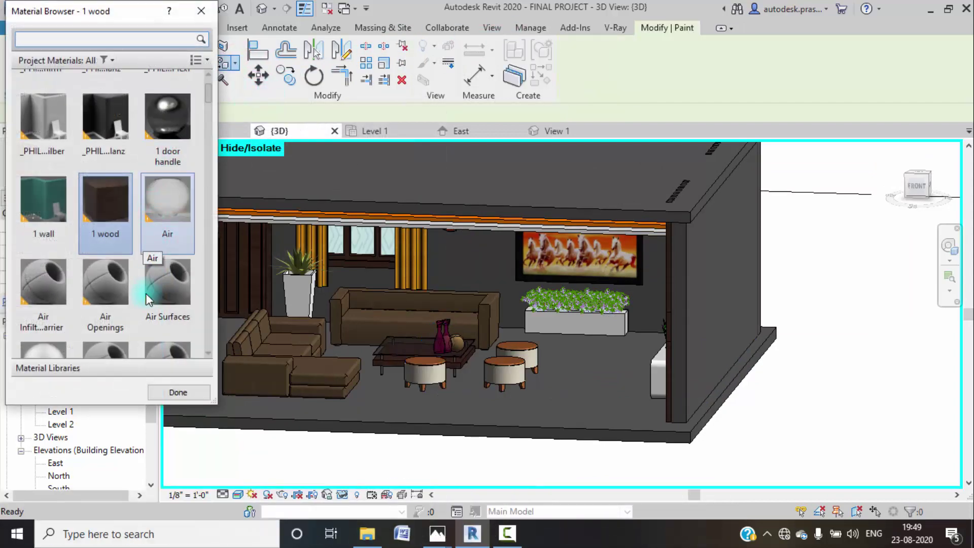
scroll(140, 306, down, 5)
scroll(140, 307, down, 12)
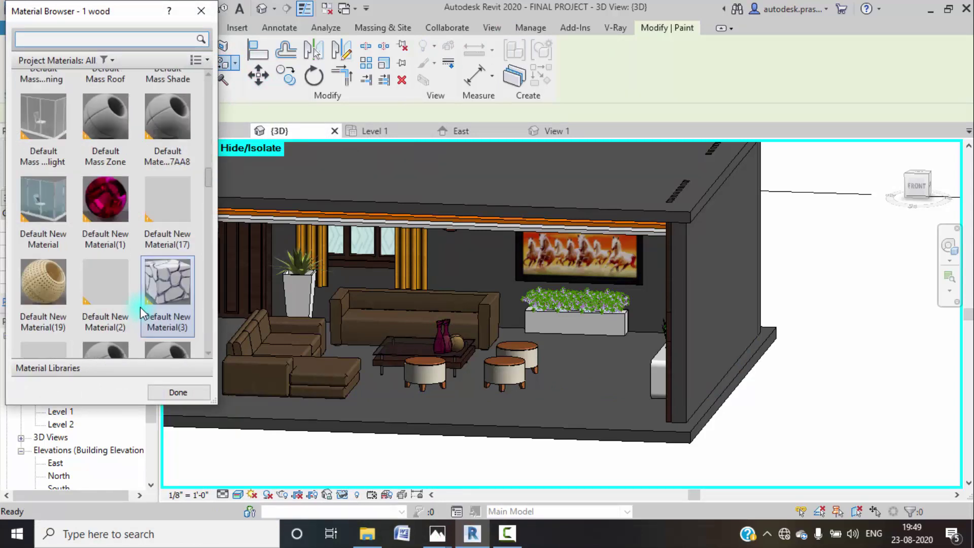
scroll(140, 306, down, 3)
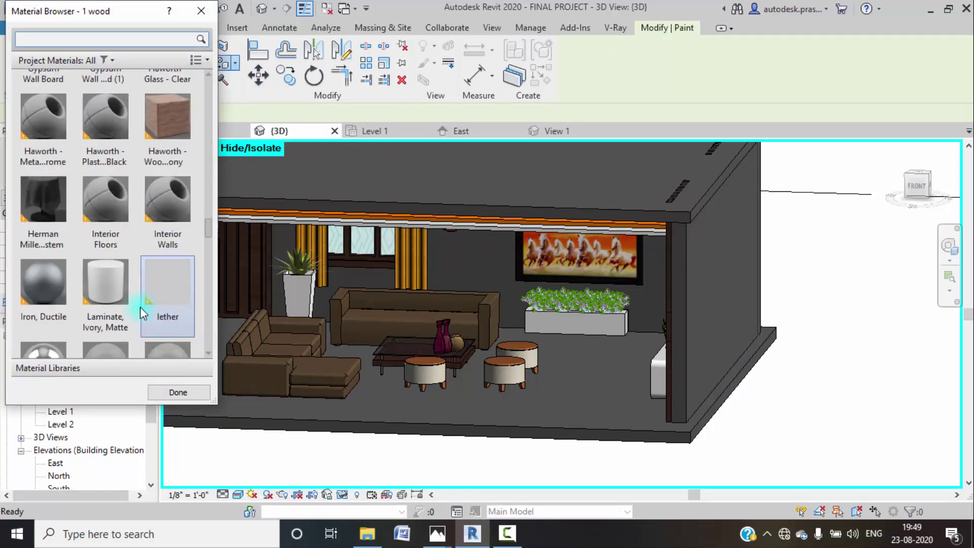
scroll(140, 306, down, 3)
scroll(142, 311, down, 3)
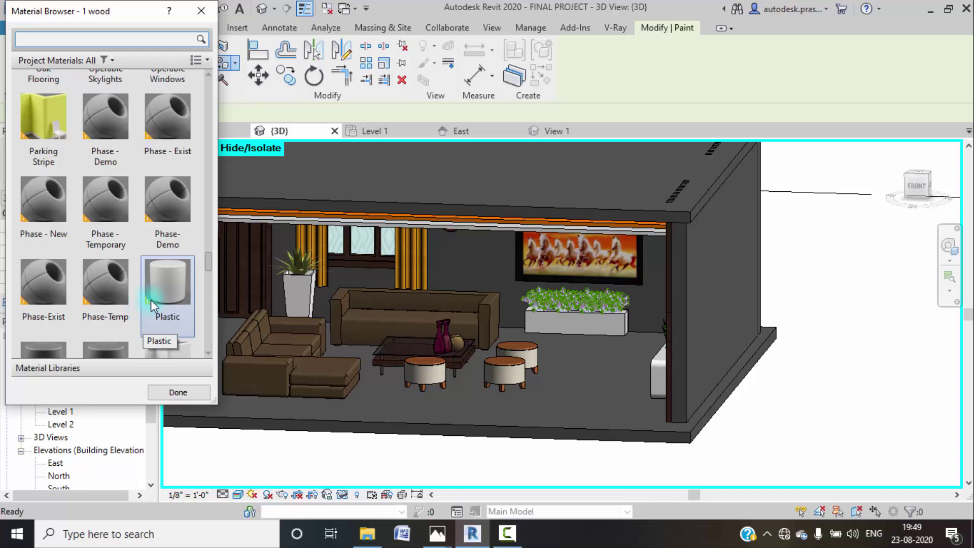
click(155, 289)
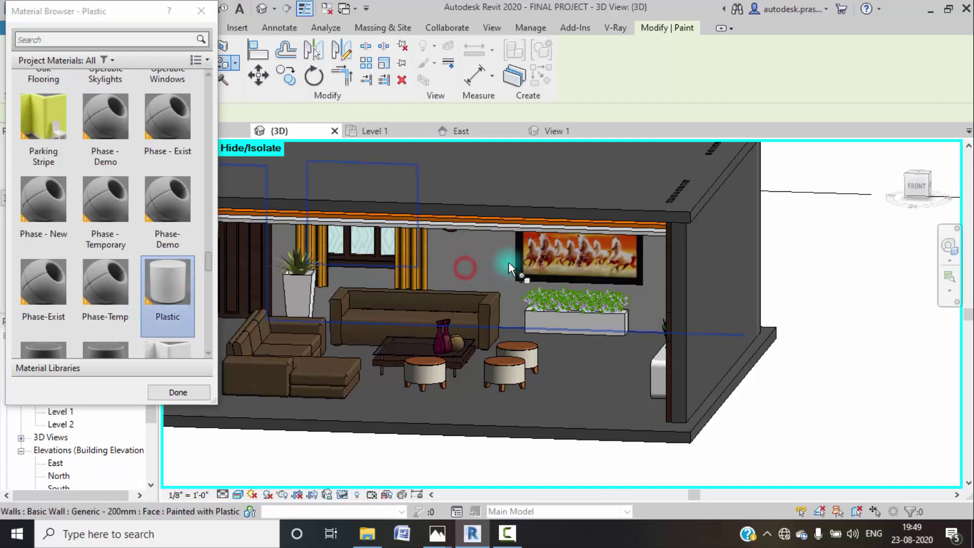
scroll(507, 264, down, 2)
click(303, 285)
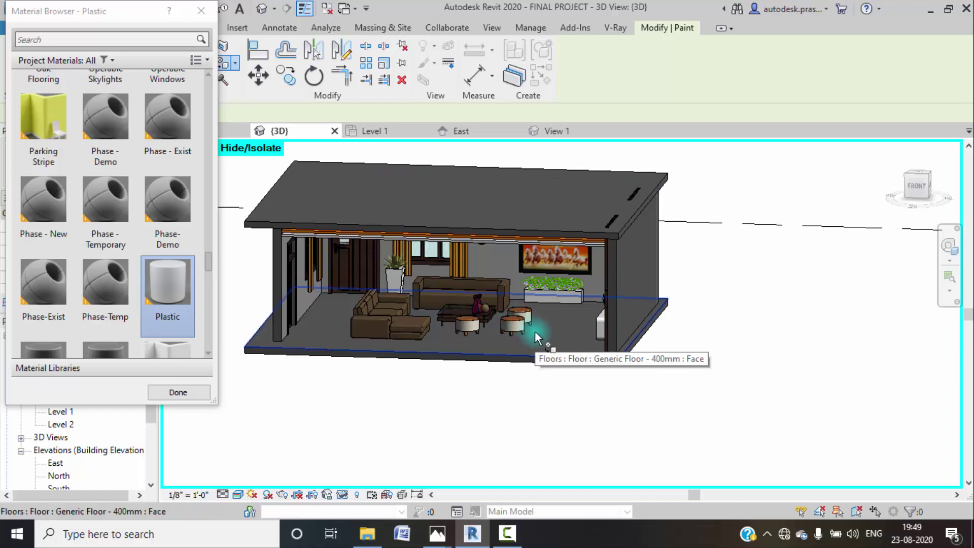
shift+middle_drag(534, 330, 647, 306)
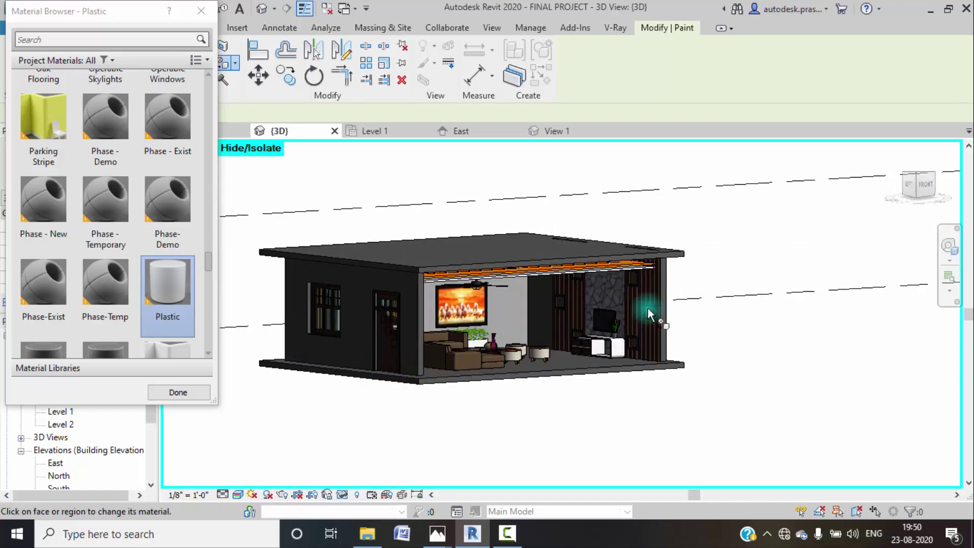
click(656, 311)
click(731, 295)
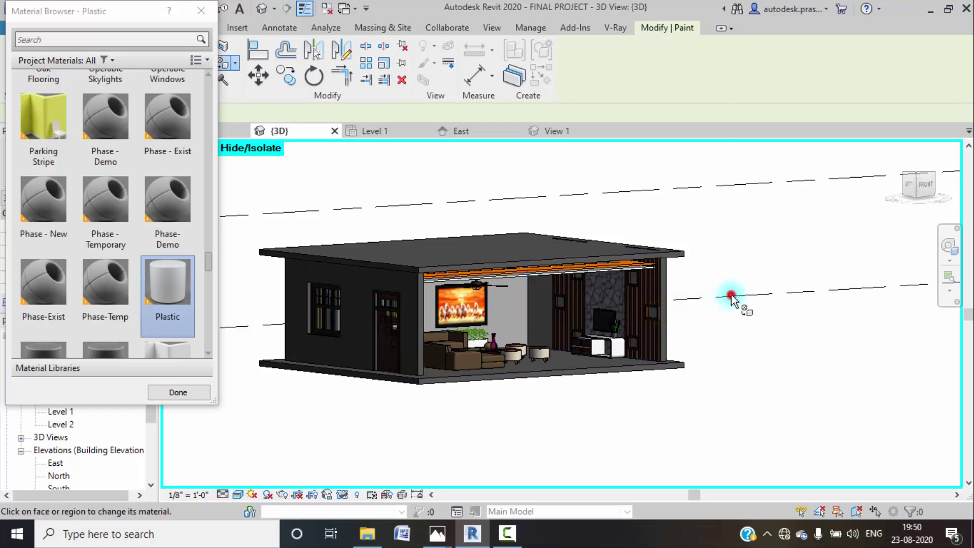
shift+middle_drag(730, 315, 560, 334)
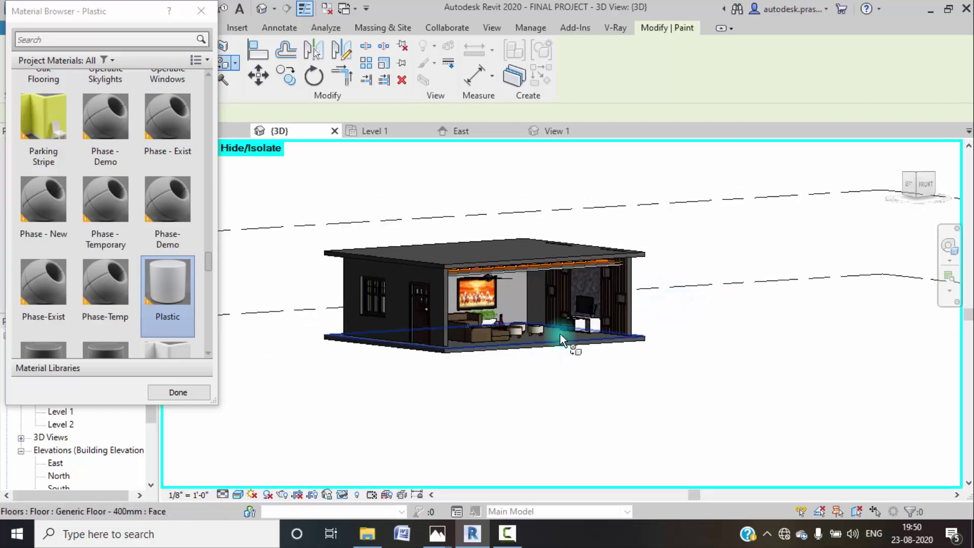
key(Escape)
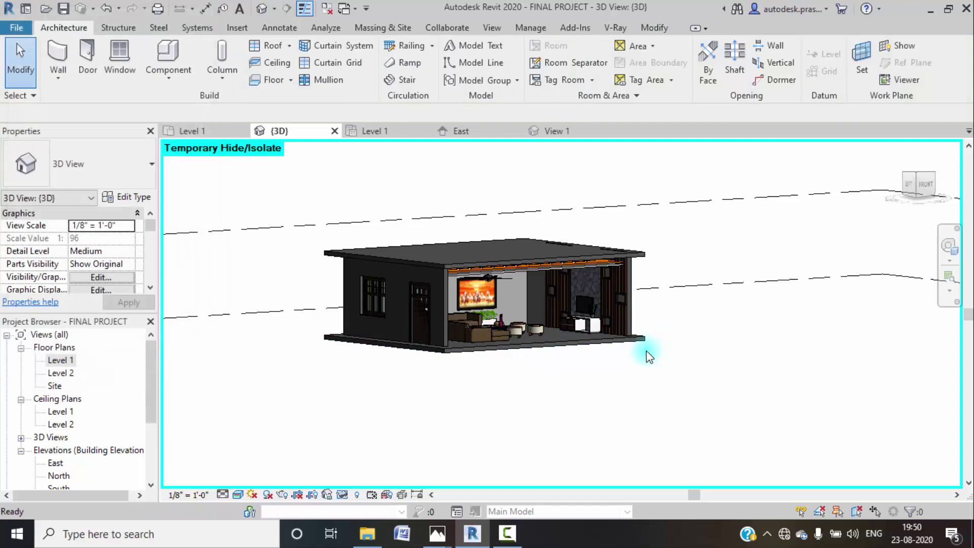
- Restore the temporarily hidden elements and temporarily hide the side wall containing the window and door
scroll(517, 337, up, 5)
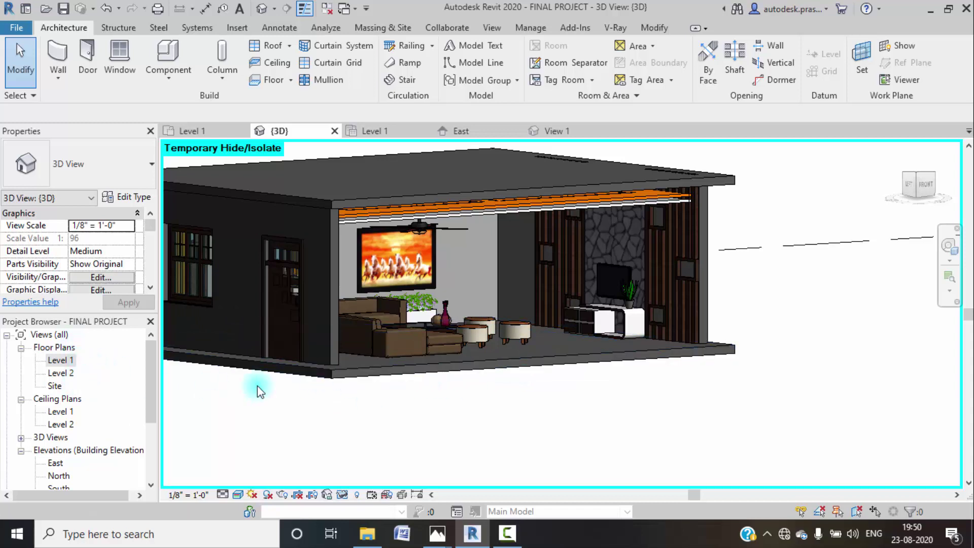
key(h)
key(r)
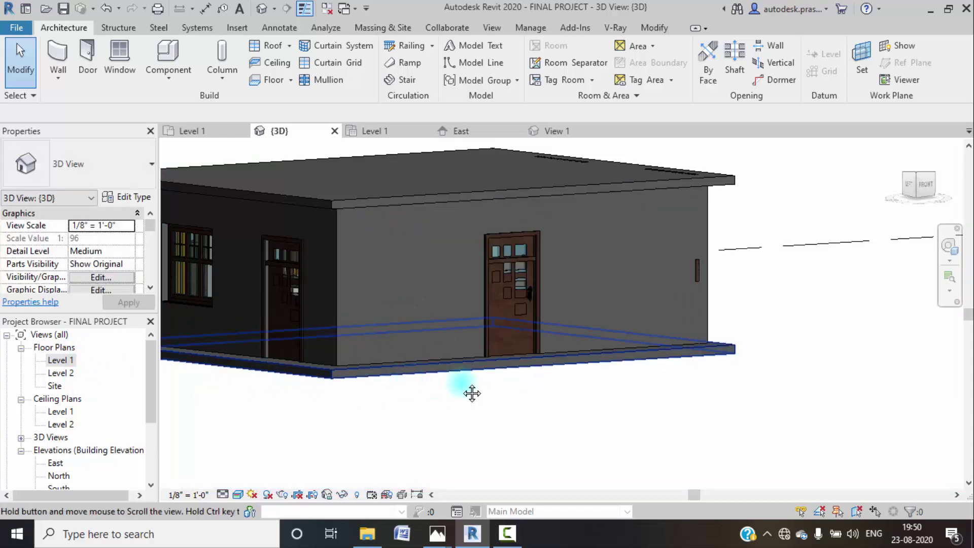
scroll(304, 351, up, 2)
click(290, 351)
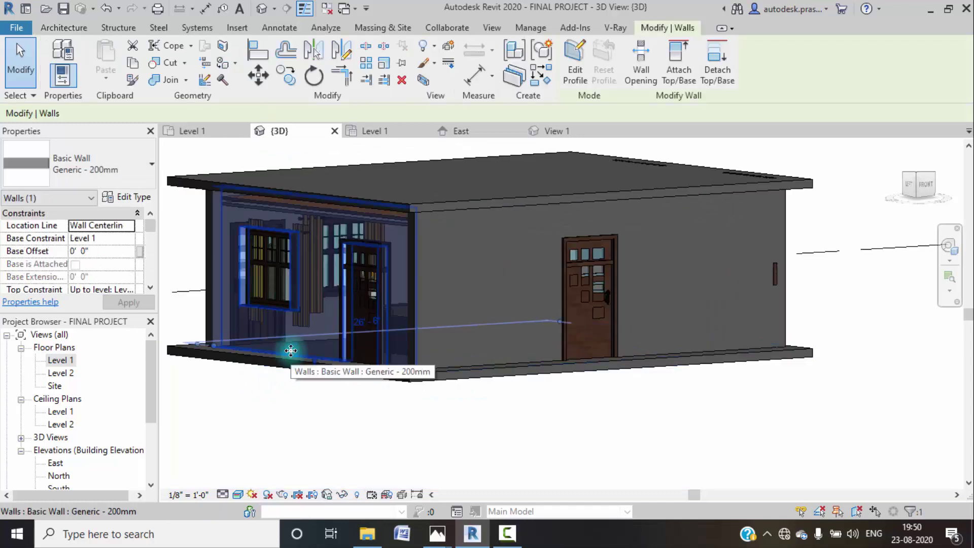
key(h)
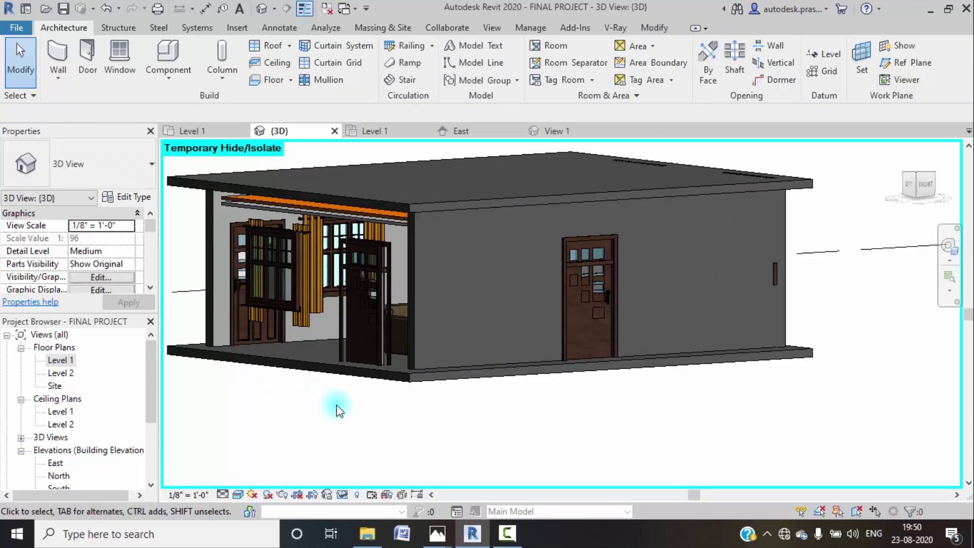
shift+middle_drag(332, 416, 641, 411)
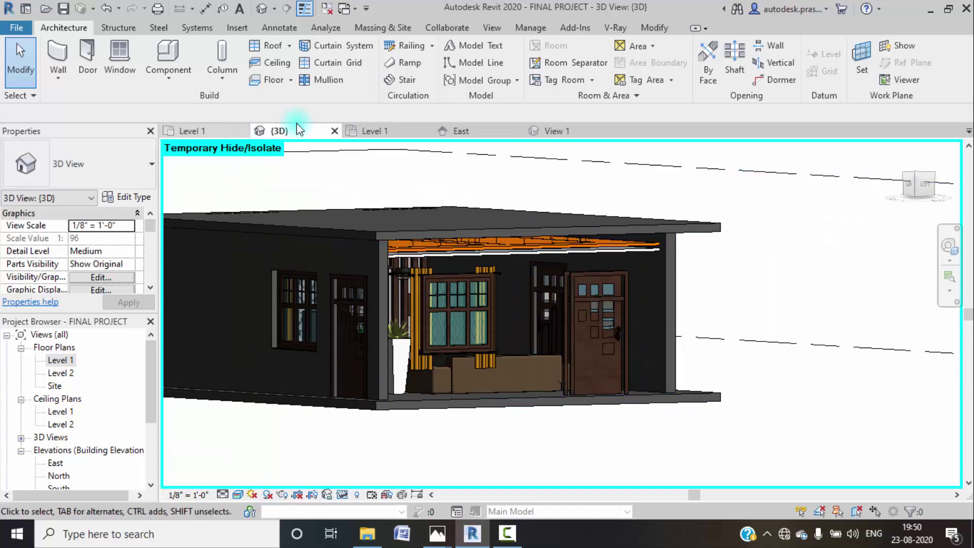
- Save the project and create a new material whose shading uses the render appearance
click(531, 28)
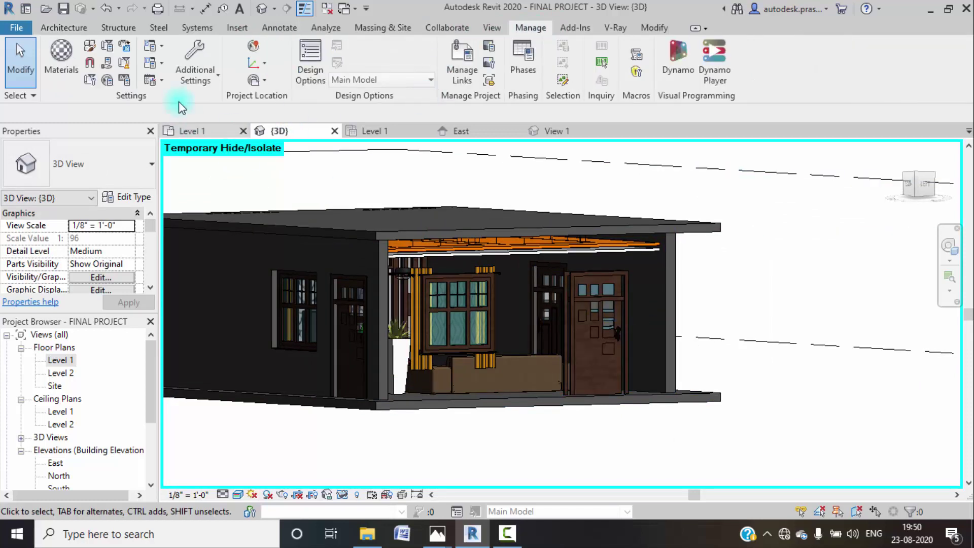
click(55, 80)
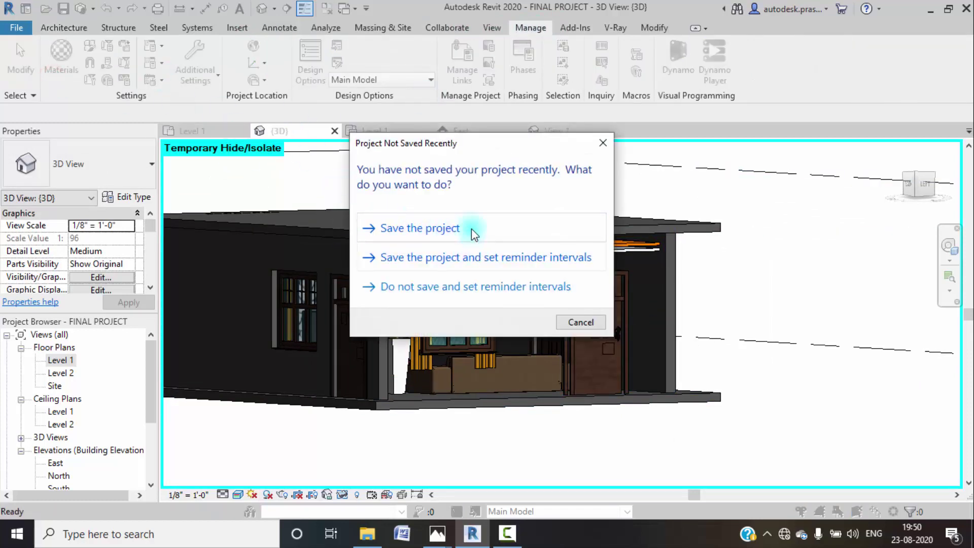
click(471, 229)
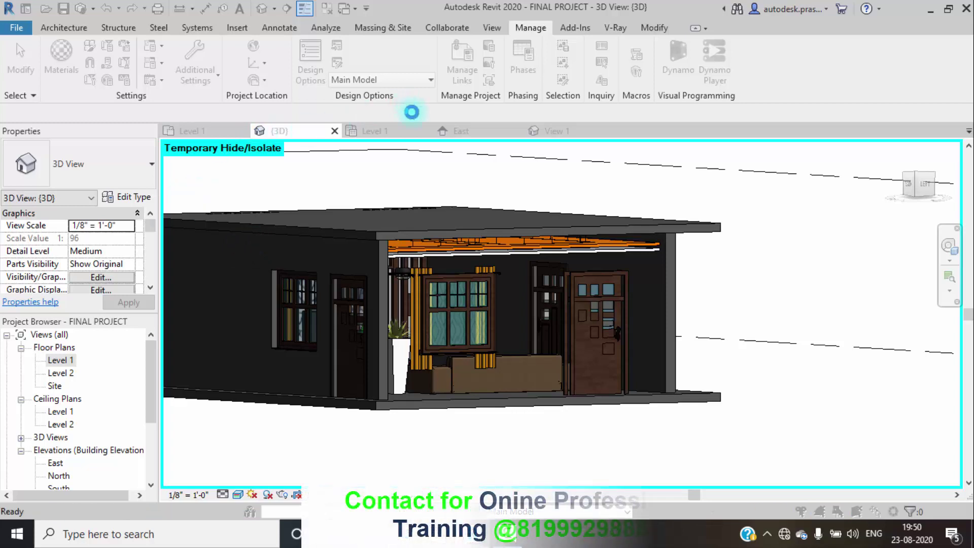
click(61, 56)
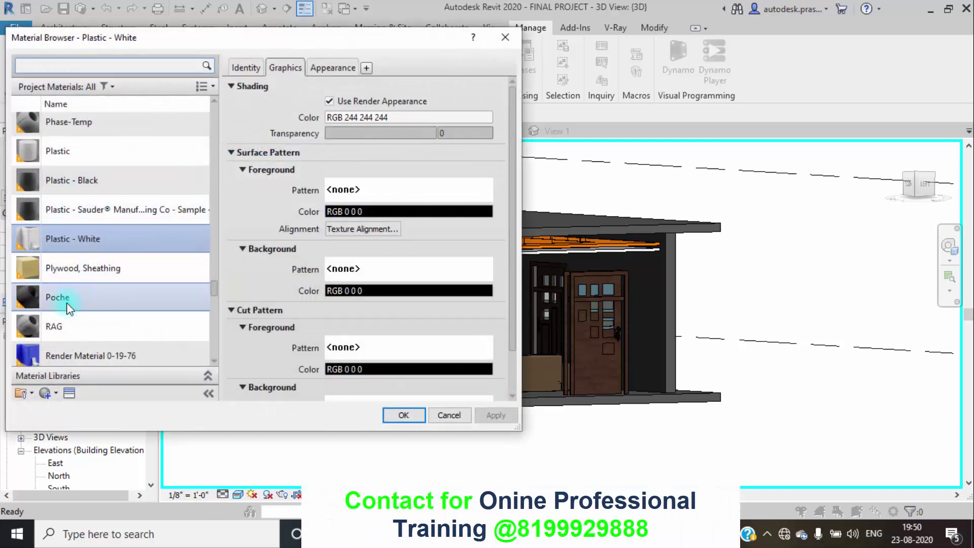
click(53, 395)
click(60, 406)
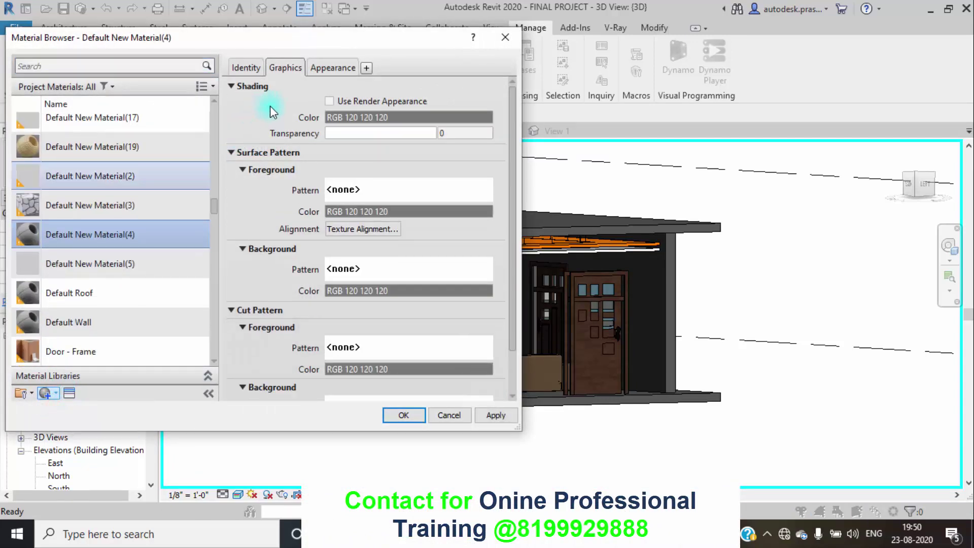
click(330, 101)
- Assign ragging 6.jpg from the Downloads folder as the new material's generic appearance image
click(333, 67)
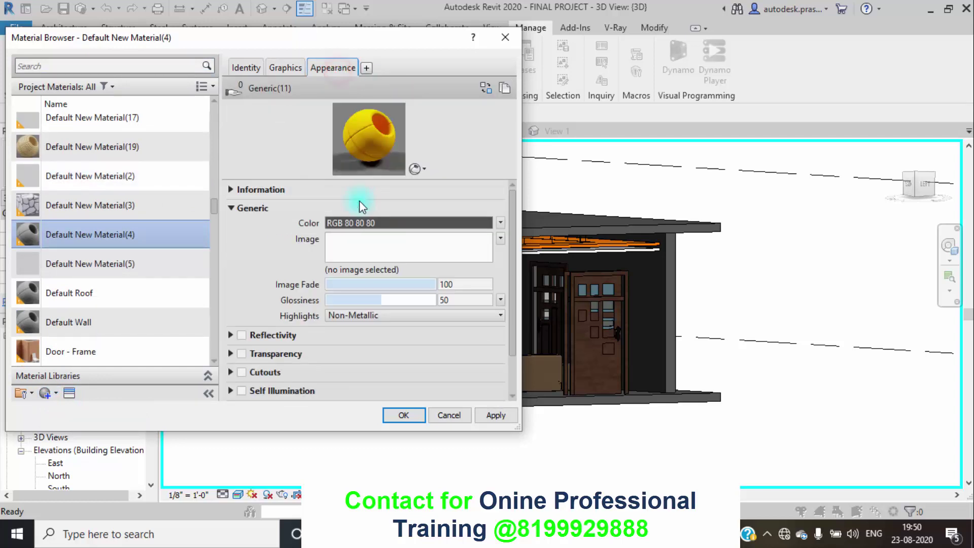
click(361, 243)
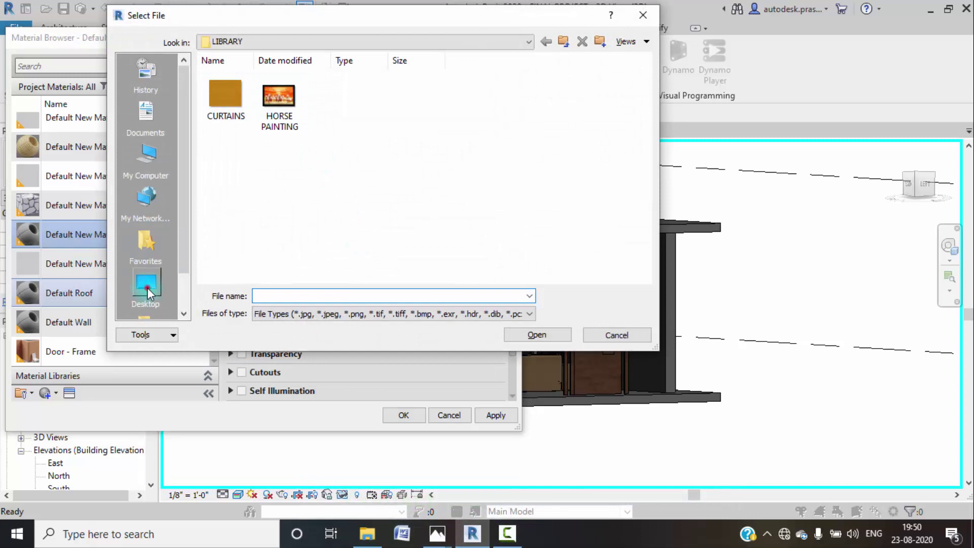
click(147, 288)
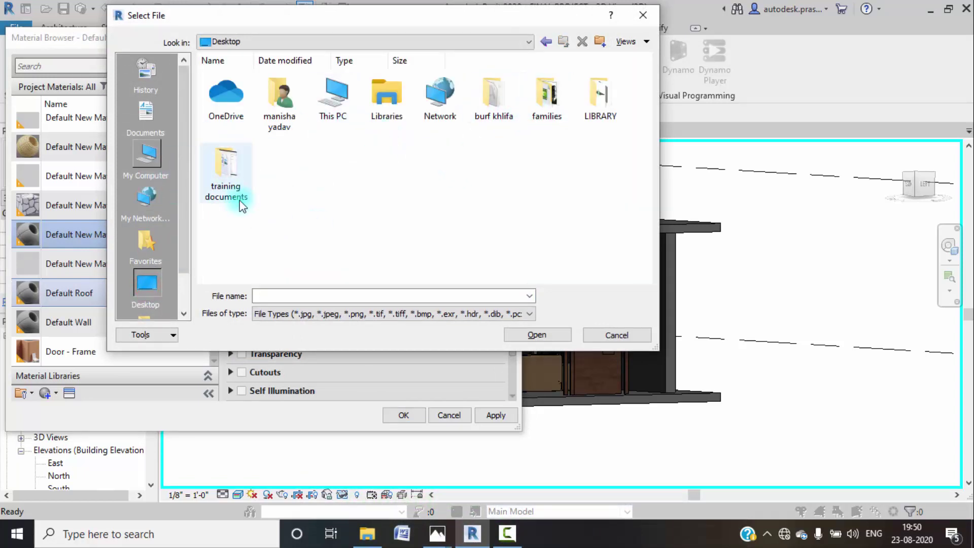
click(595, 118)
double_click(595, 118)
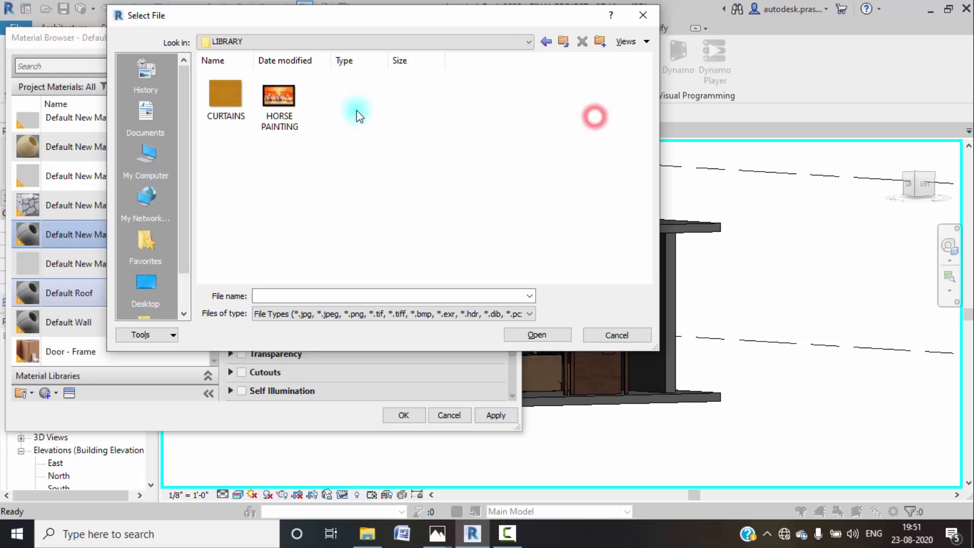
click(544, 41)
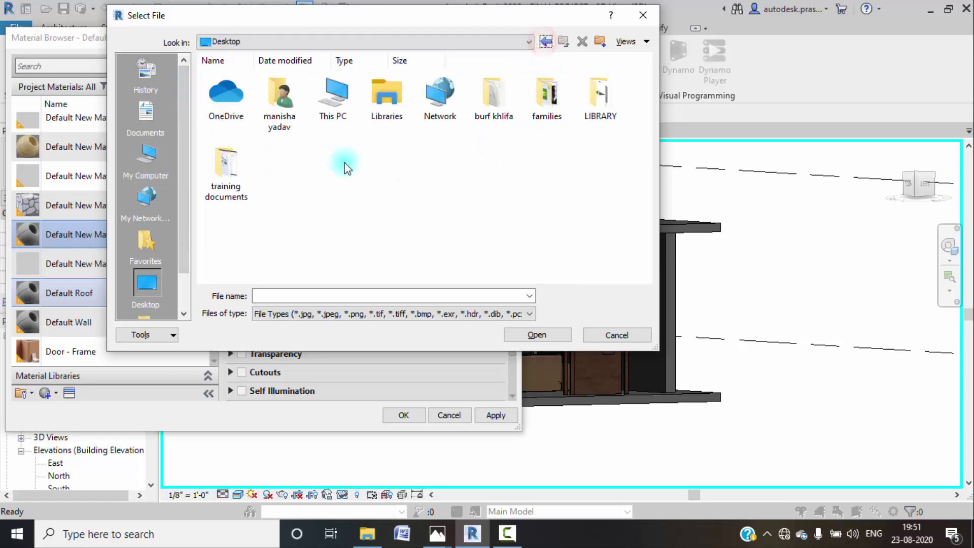
click(145, 162)
double_click(387, 122)
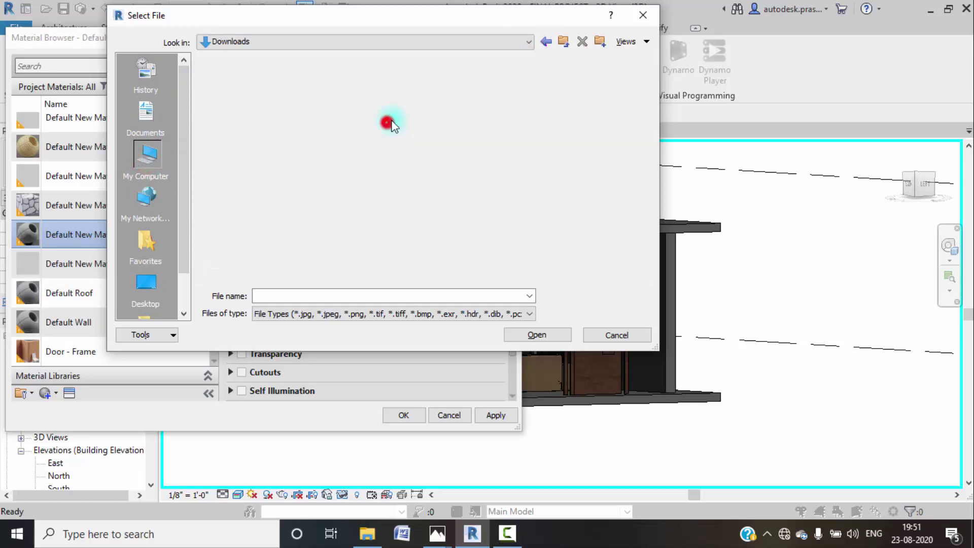
click(234, 96)
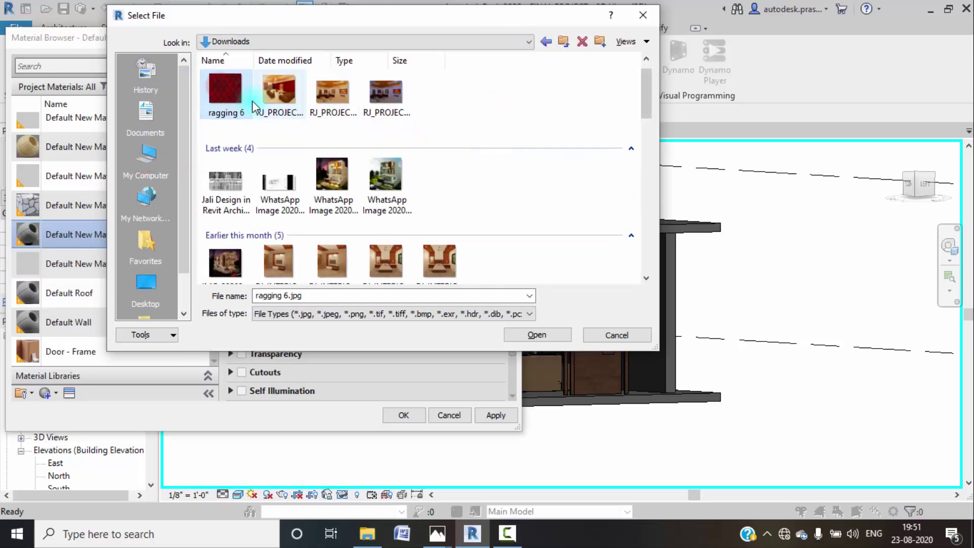
click(542, 332)
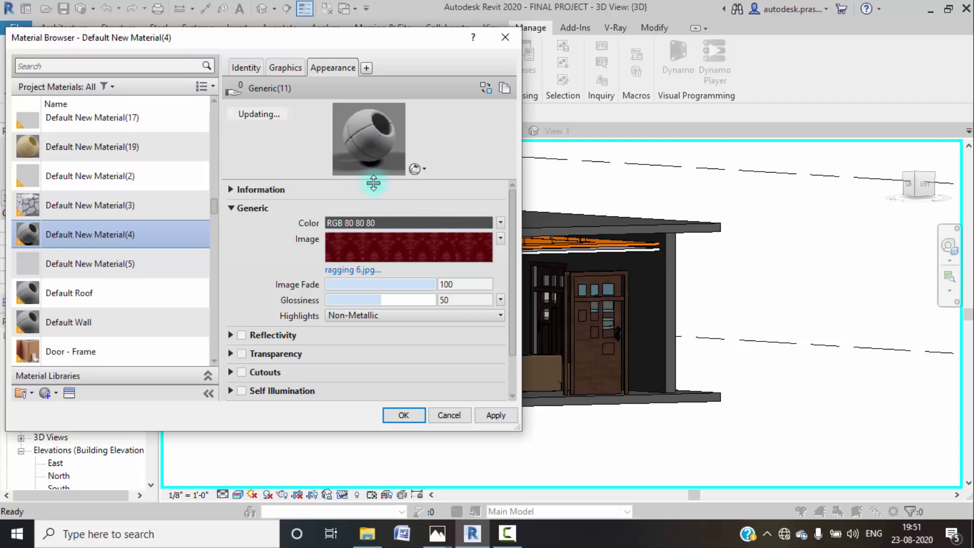
- Set the ragging 6 texture's sample width to 7' with linked height and apply the material changes
click(357, 246)
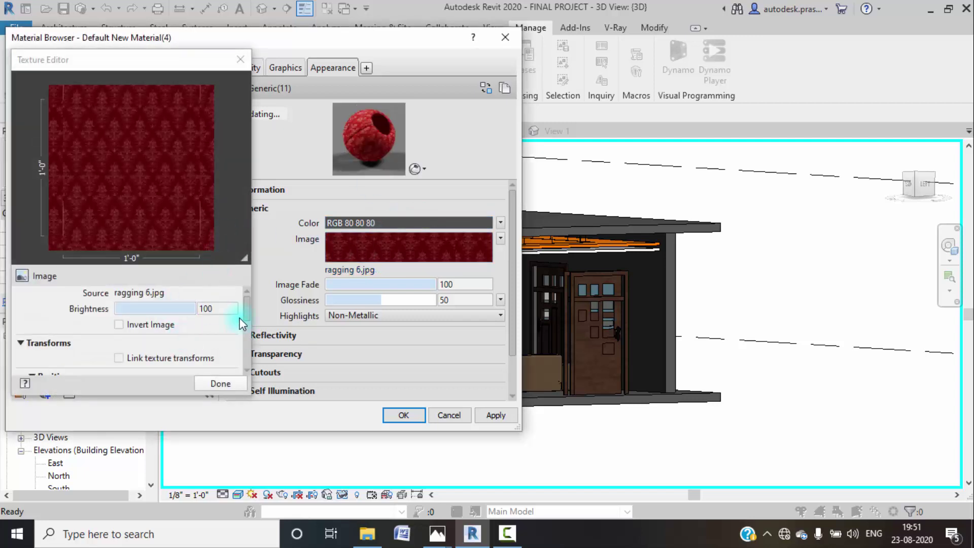
drag(246, 315, 246, 353)
click(150, 323)
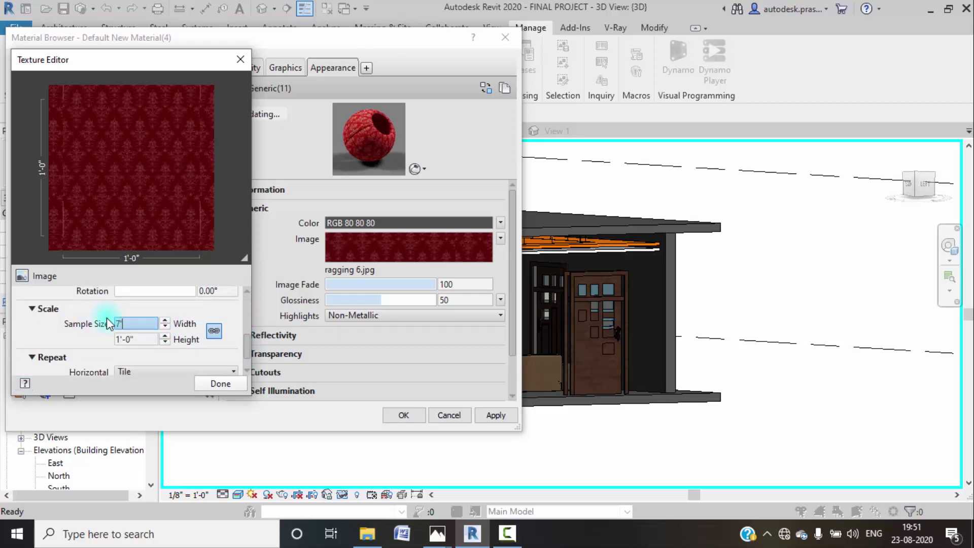
click(139, 340)
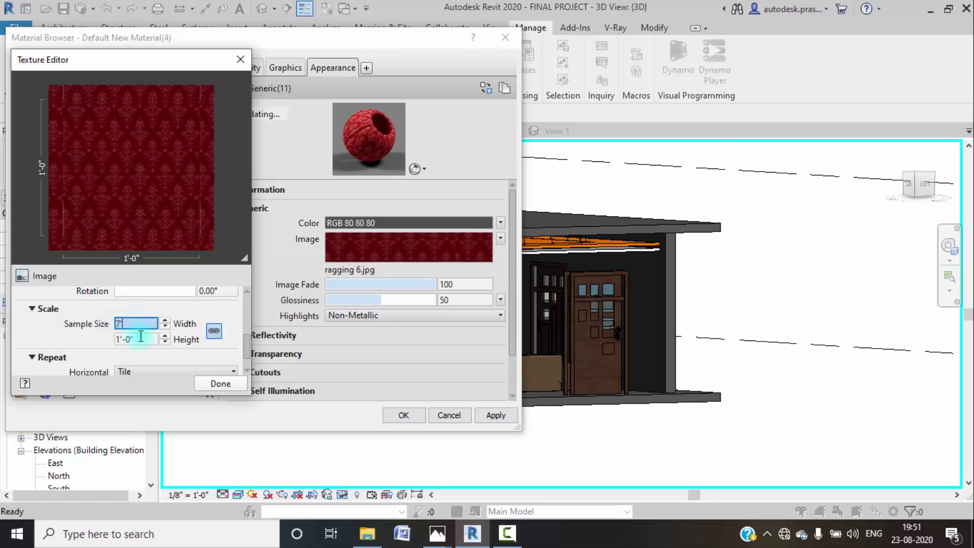
click(218, 384)
click(493, 416)
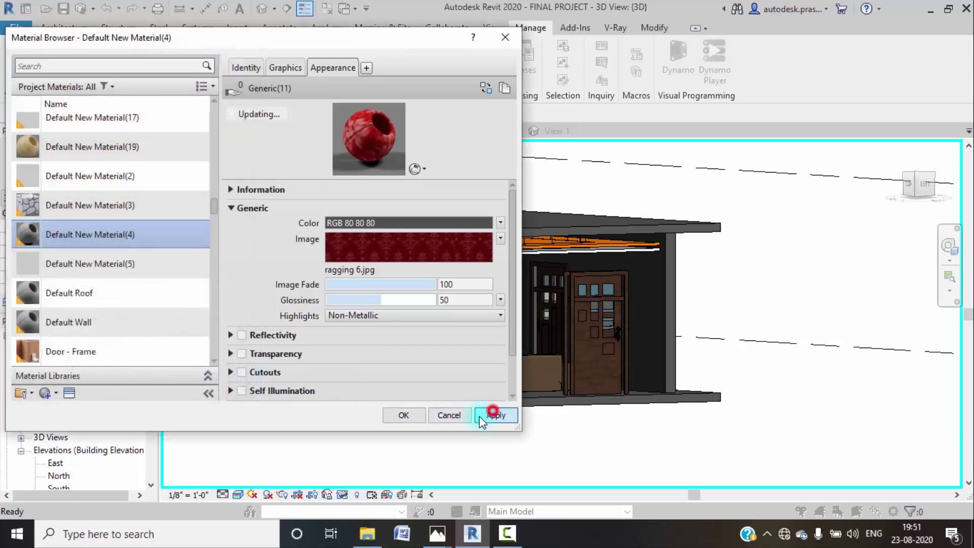
click(407, 417)
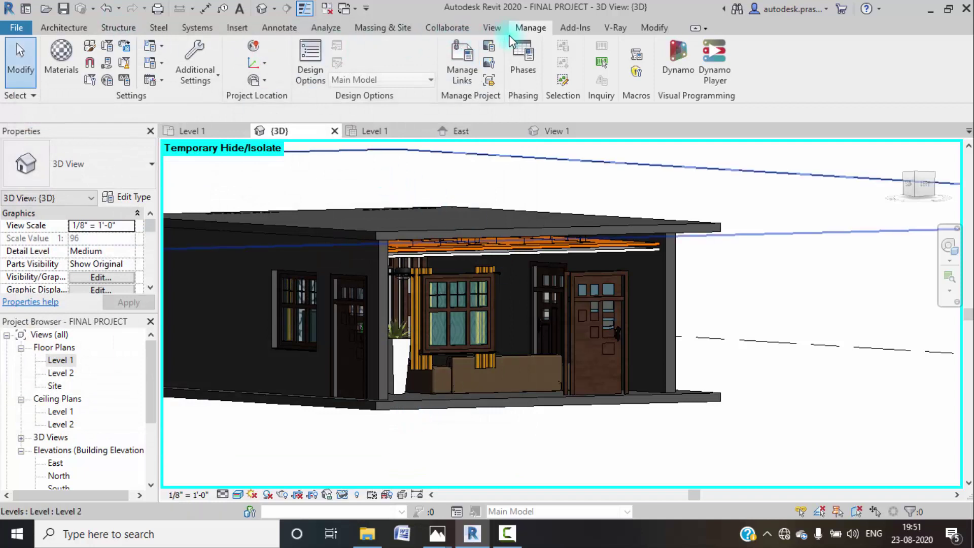
- Look through the project materials of the Paint tool for the newly created ragging material
click(639, 28)
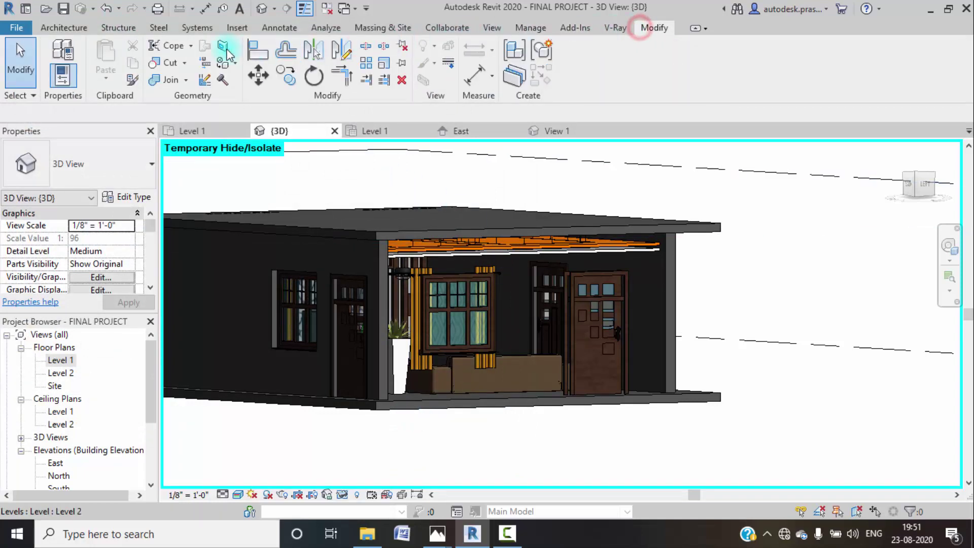
click(233, 65)
click(248, 81)
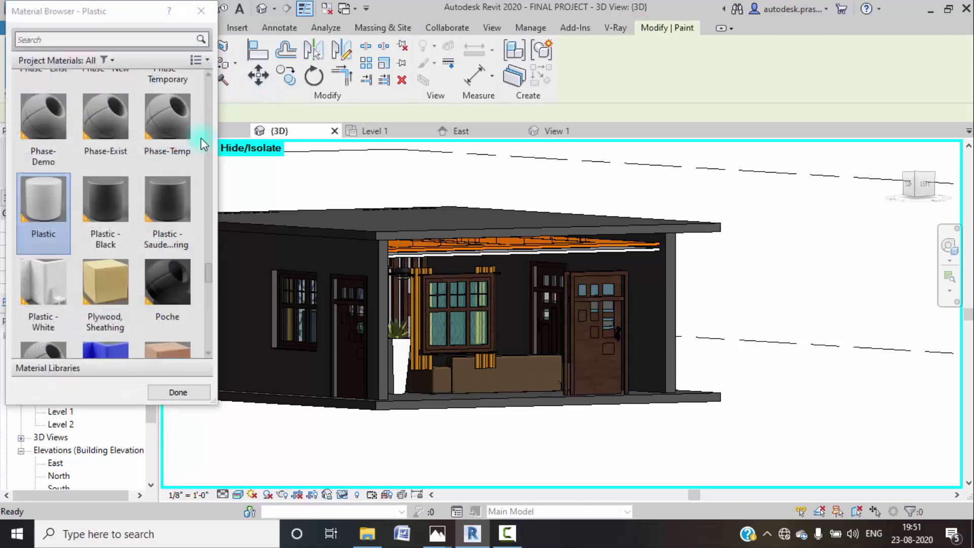
scroll(153, 225, down, 5)
scroll(154, 223, down, 3)
scroll(153, 224, up, 3)
scroll(154, 223, down, 6)
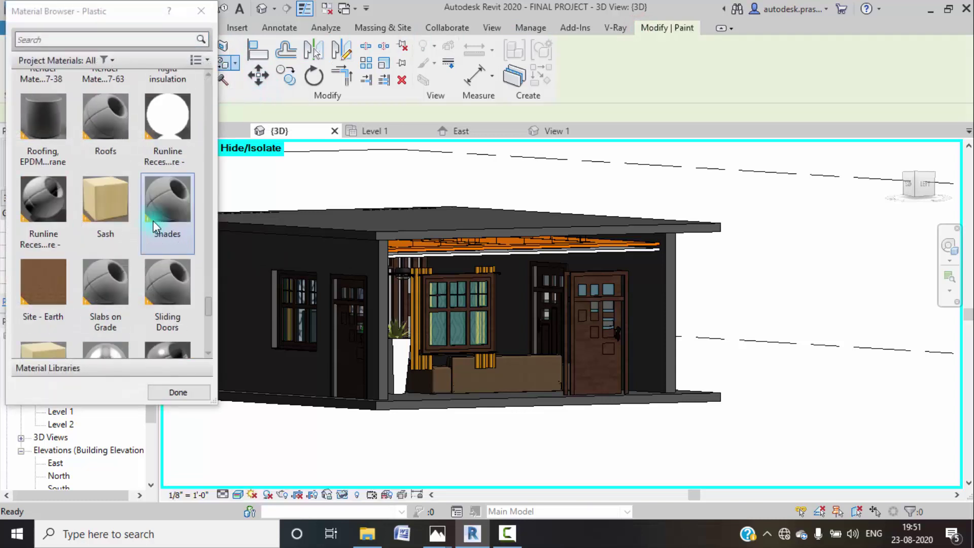
scroll(155, 226, down, 4)
scroll(155, 226, up, 10)
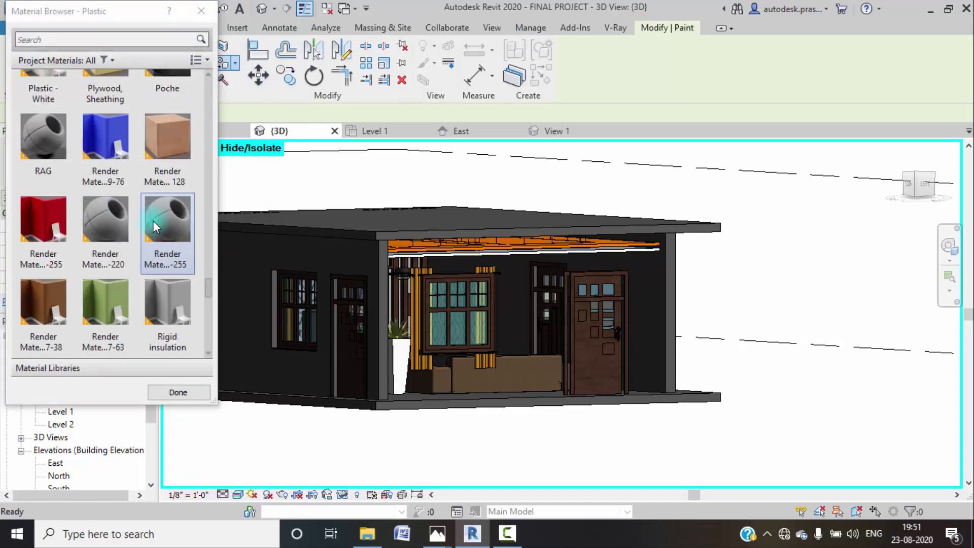
scroll(153, 220, up, 10)
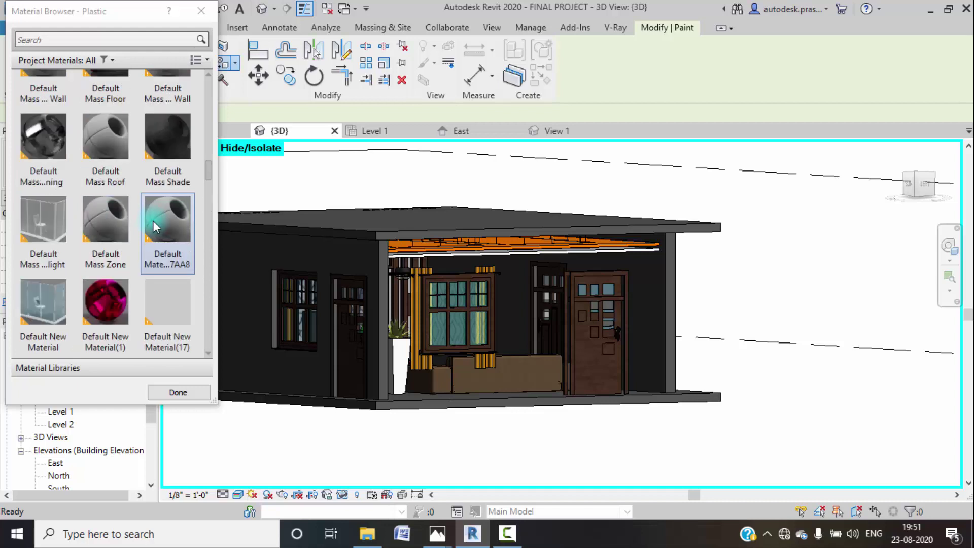
scroll(153, 220, down, 2)
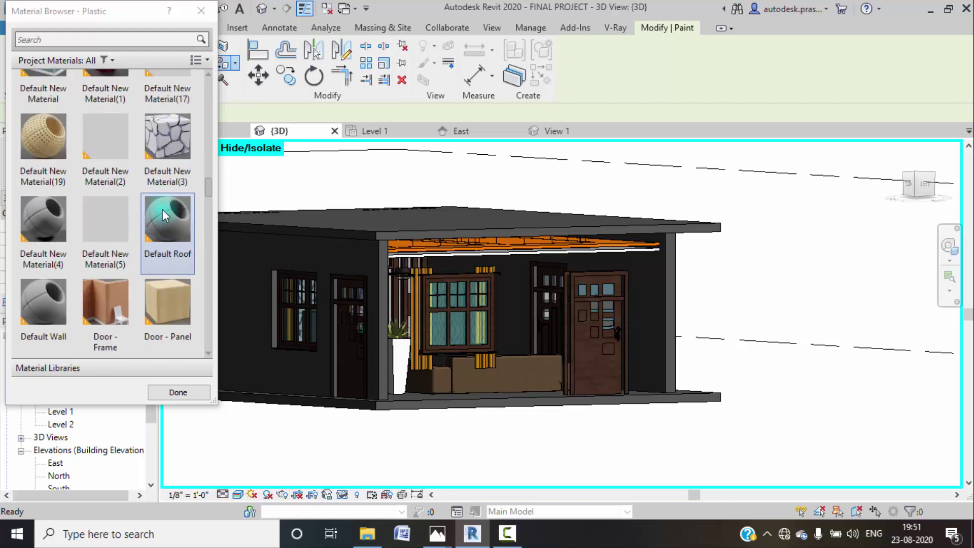
click(98, 241)
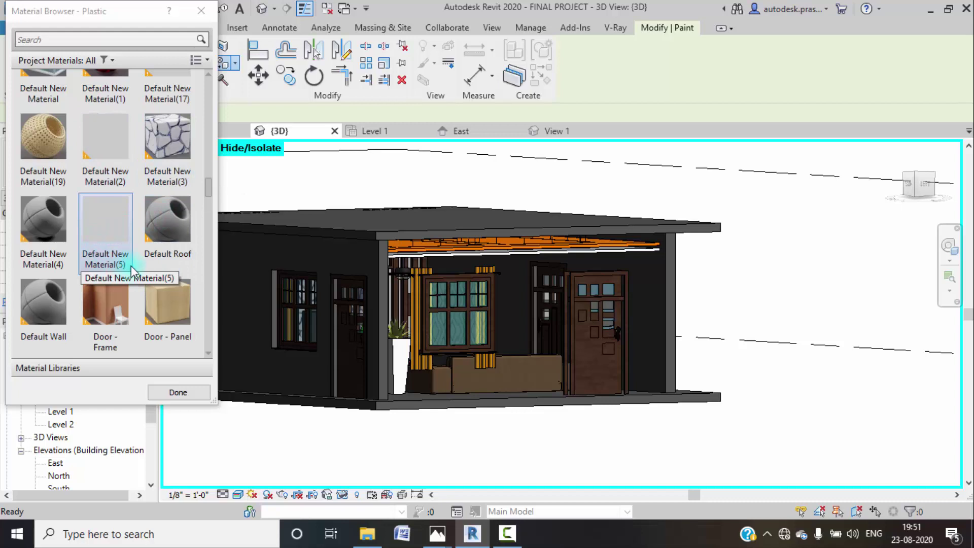
click(46, 262)
scroll(96, 240, down, 3)
click(96, 239)
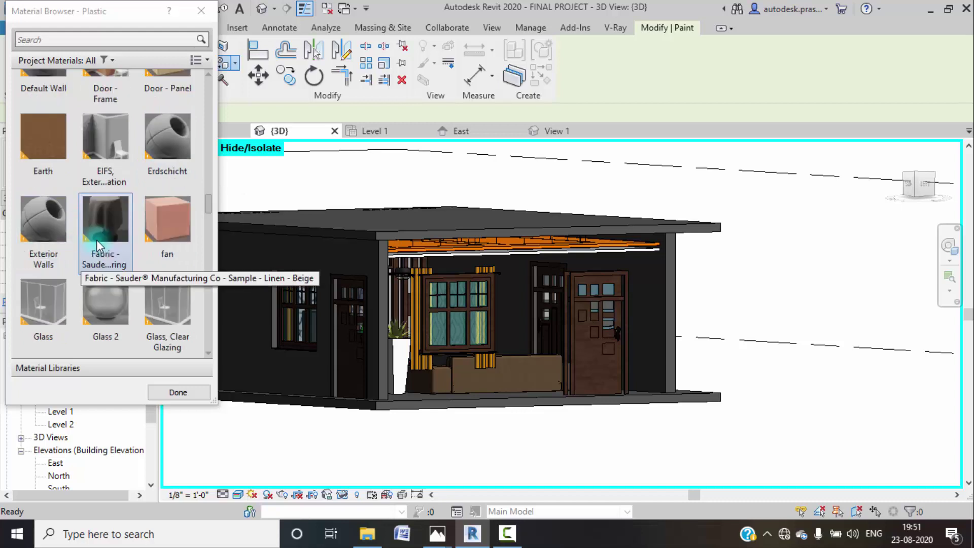
scroll(138, 208, up, 9)
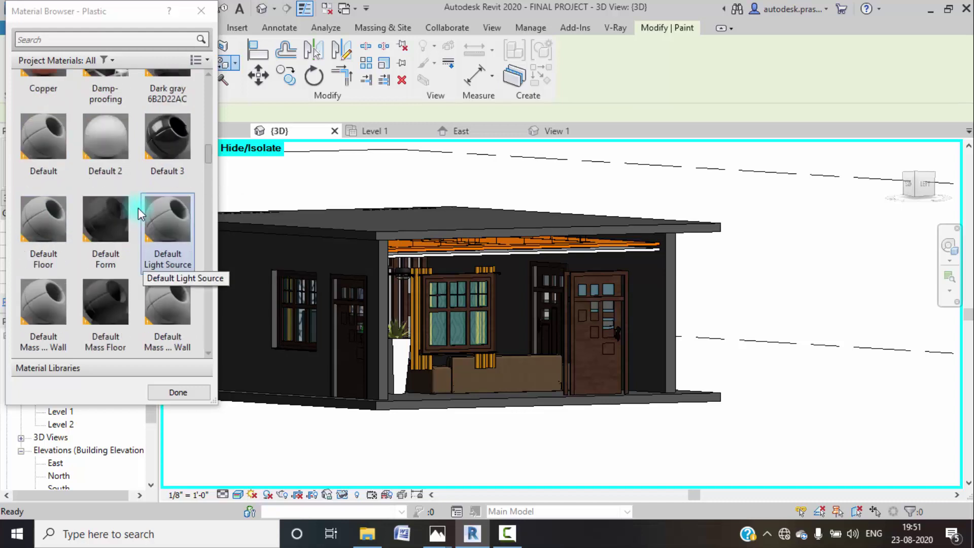
scroll(145, 218, up, 6)
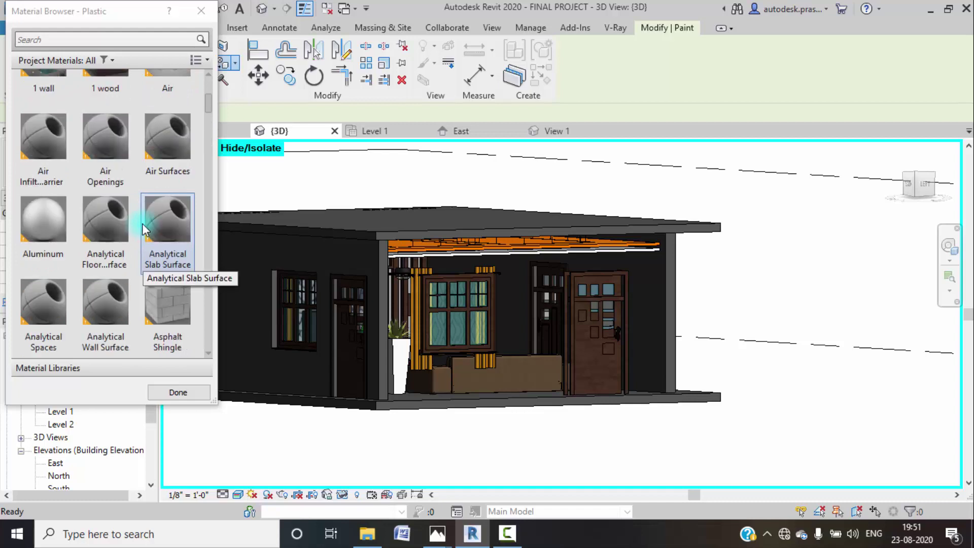
click(215, 12)
- Check the new material's name and appearance in the project's material list
click(530, 28)
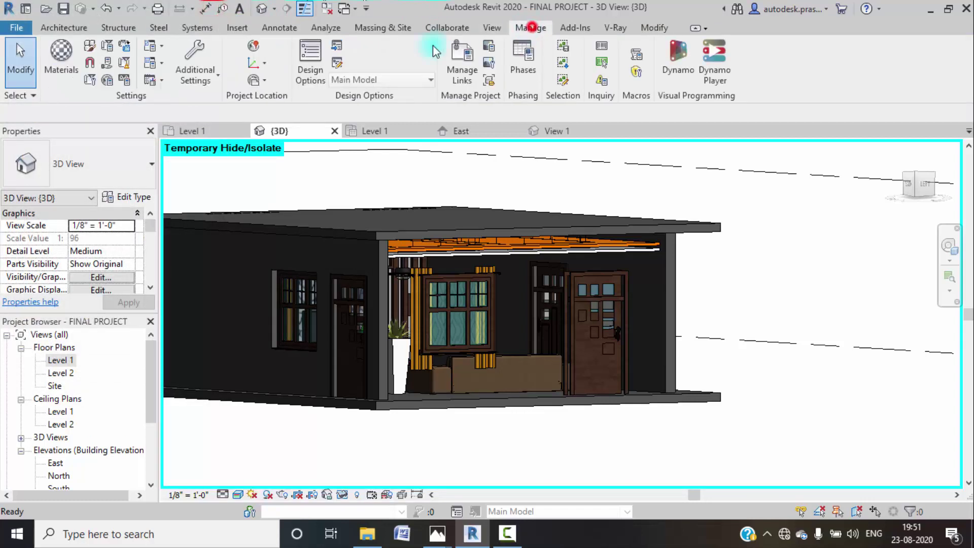
click(54, 67)
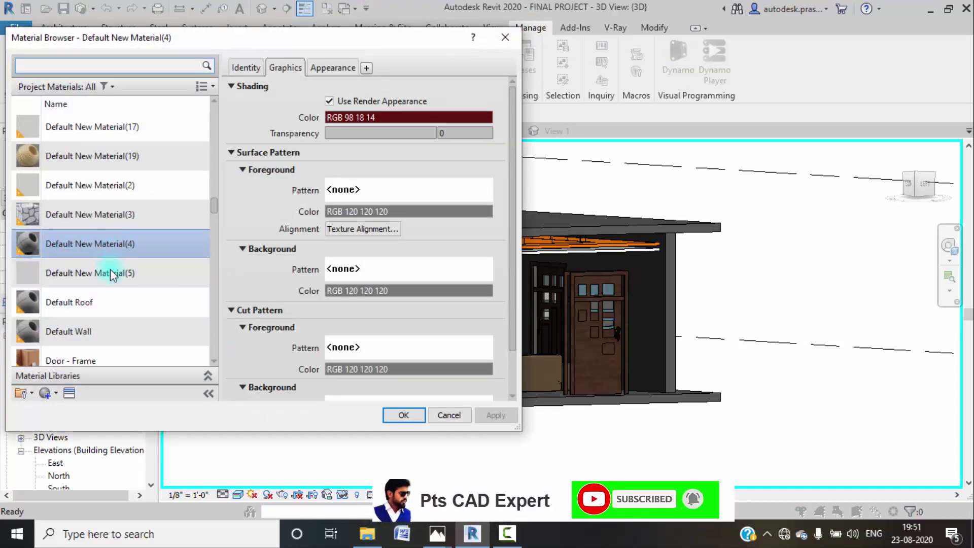
click(325, 66)
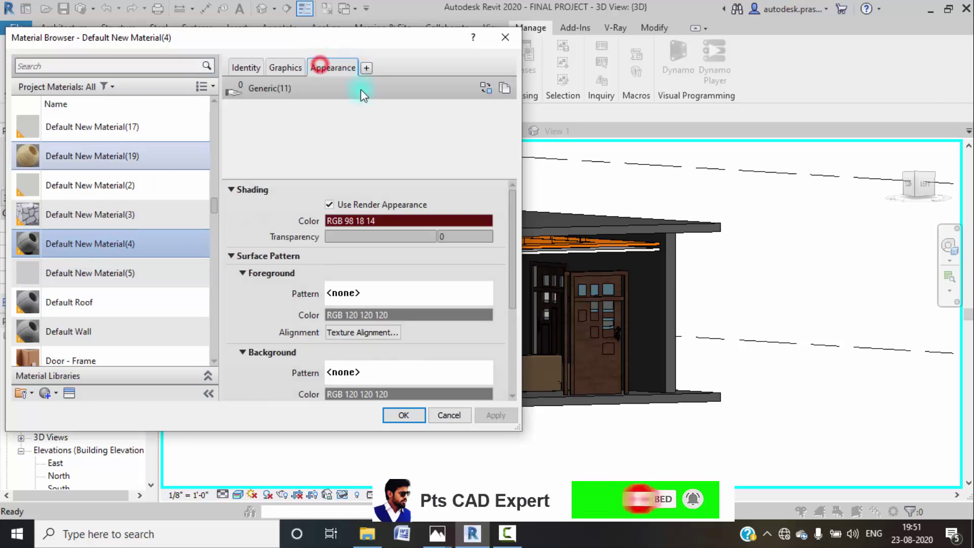
click(404, 415)
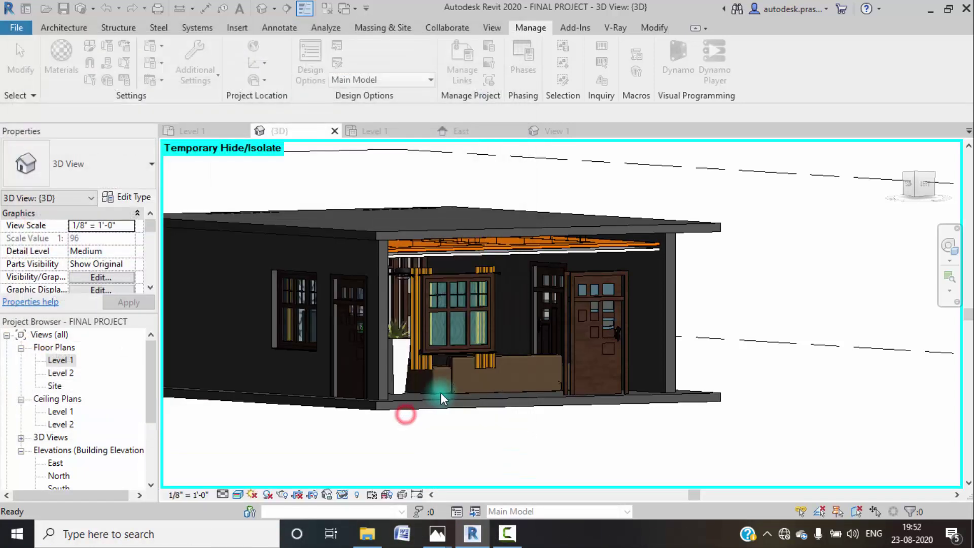
- Search the Paint materials for "DEFAULT MATERIAL 4" and choose Default New Material(4) for painting
click(654, 27)
click(235, 63)
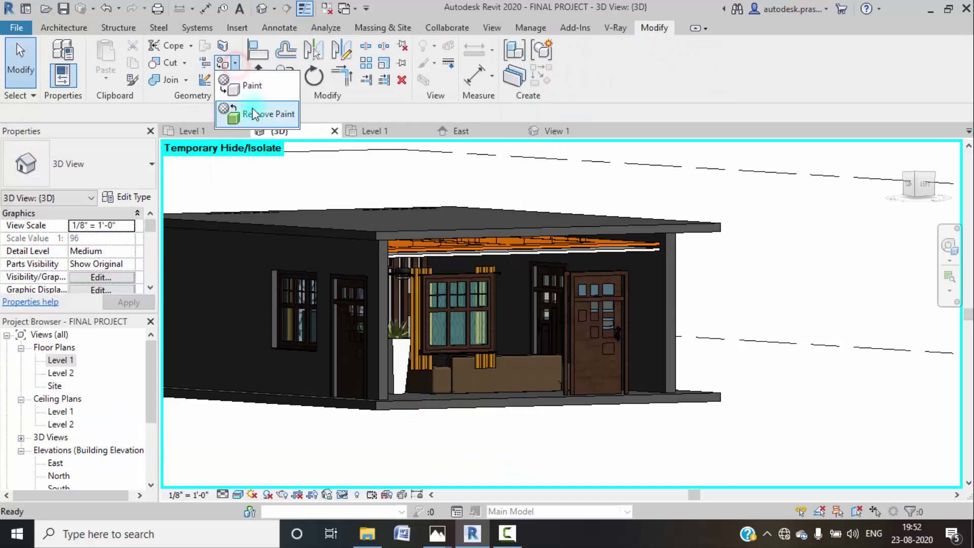
click(251, 90)
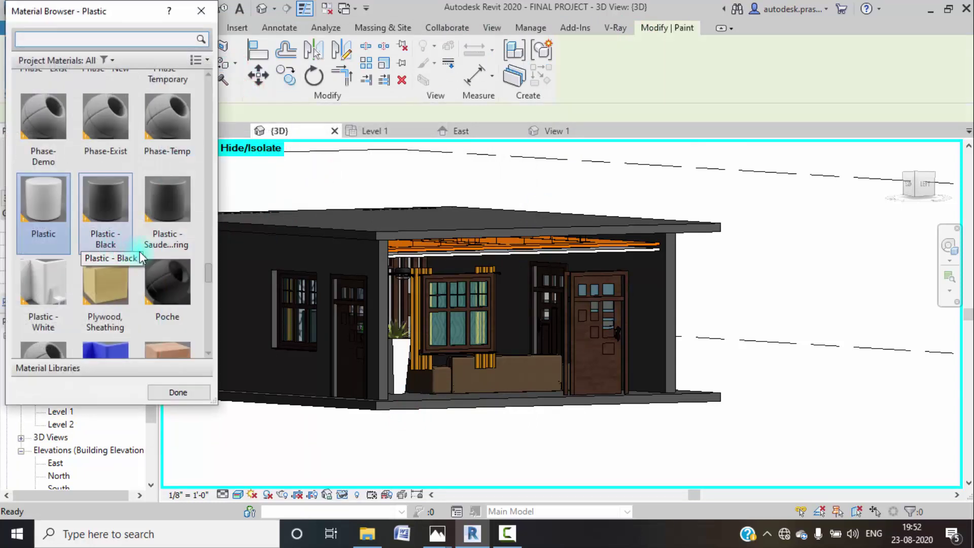
scroll(161, 208, up, 5)
scroll(167, 207, up, 10)
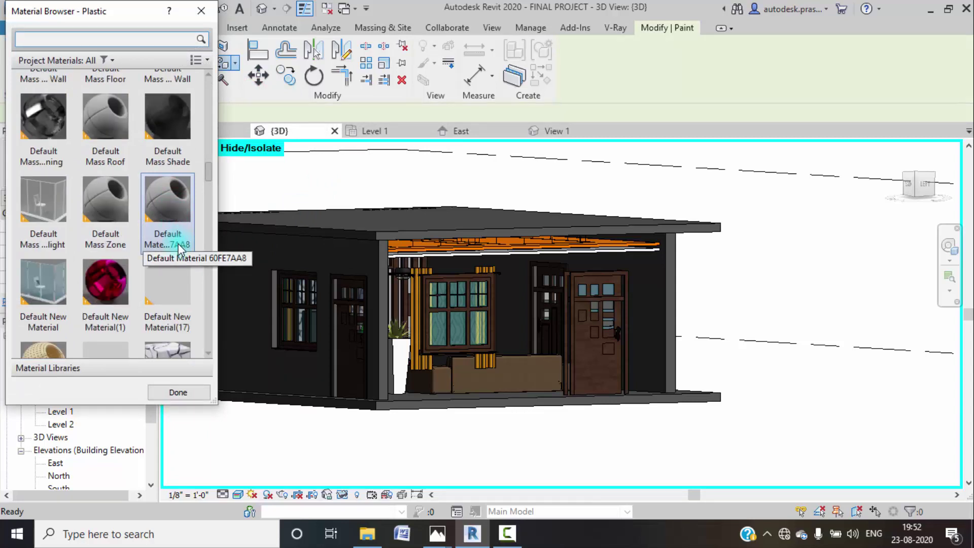
scroll(159, 236, up, 3)
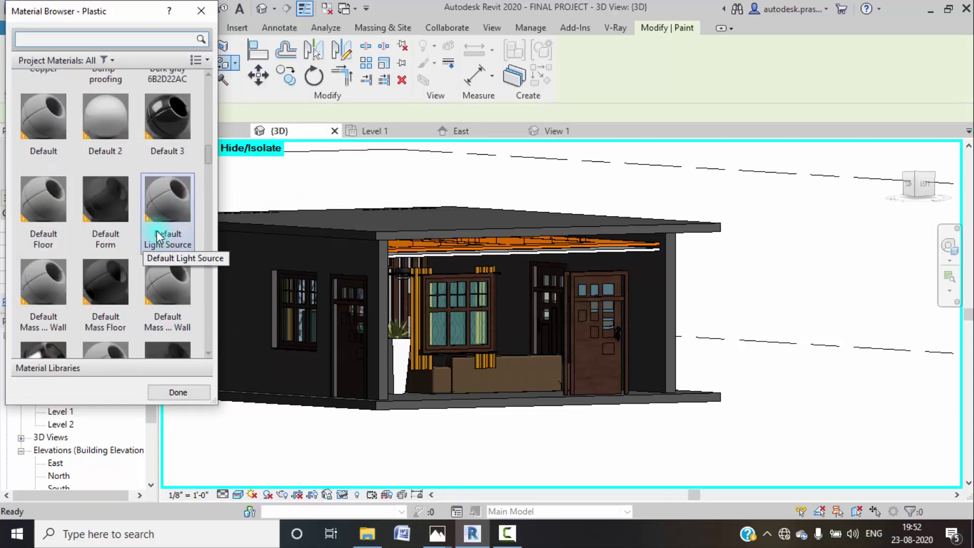
scroll(158, 211, up, 3)
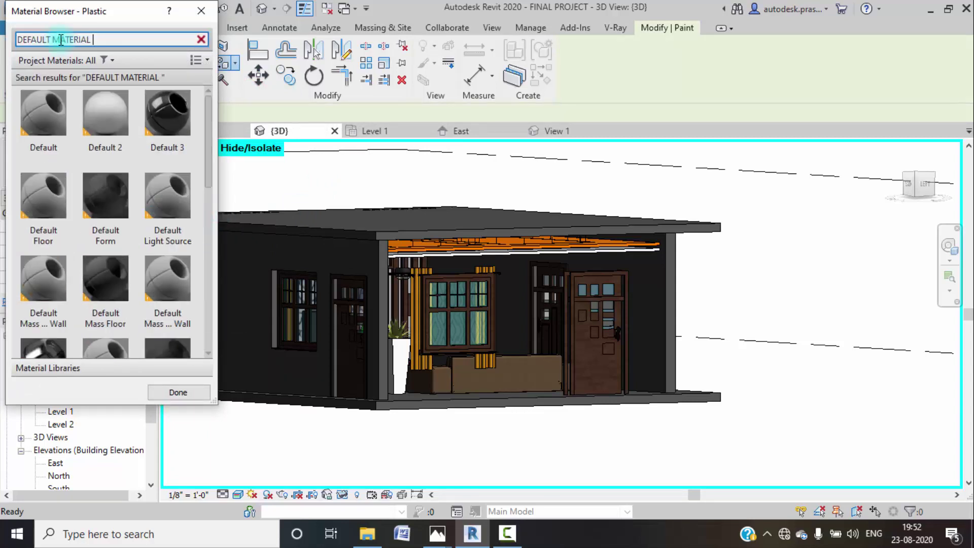
text(4)
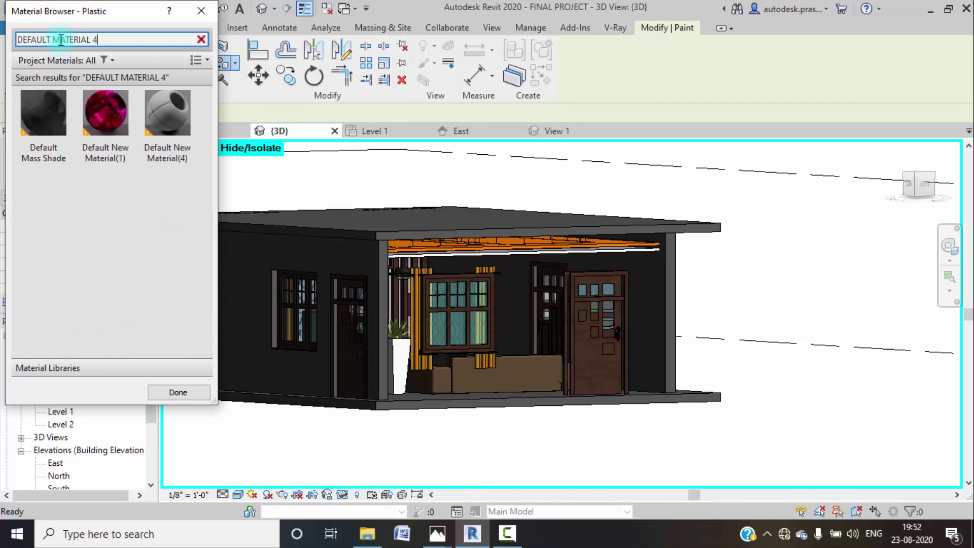
click(153, 117)
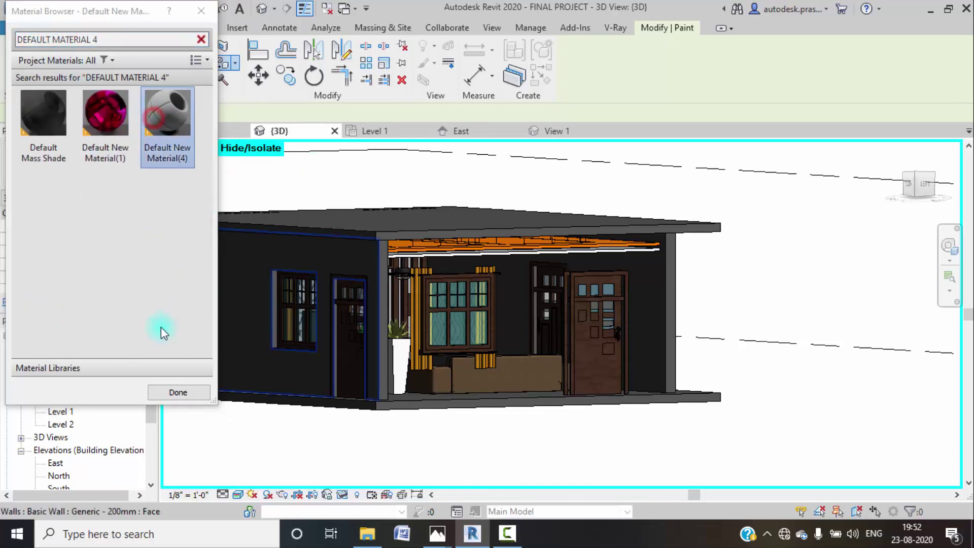
- Paint the interior face of the wall opposite the hidden side wall with the chosen material and finish painting
click(644, 322)
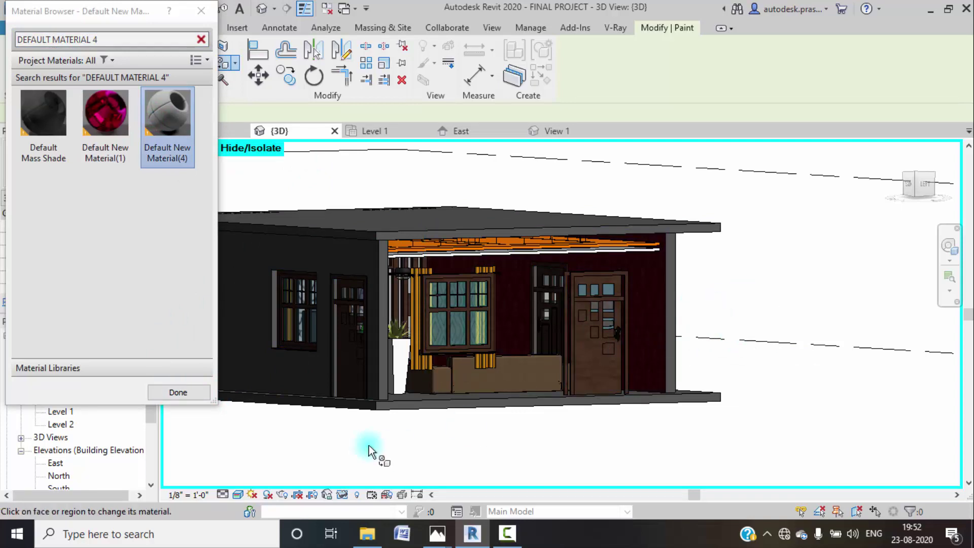
click(178, 393)
scroll(643, 314, up, 5)
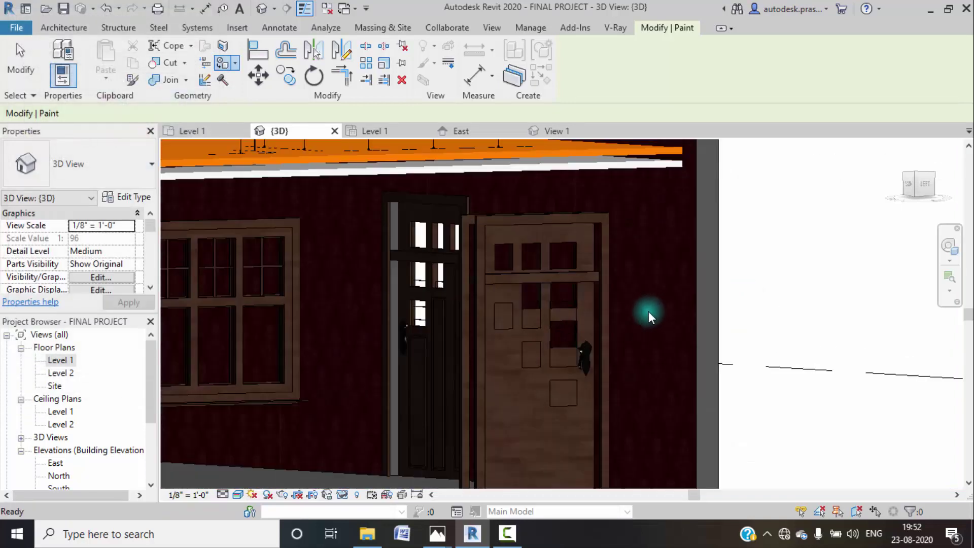
key(Escape)
scroll(616, 255, down, 4)
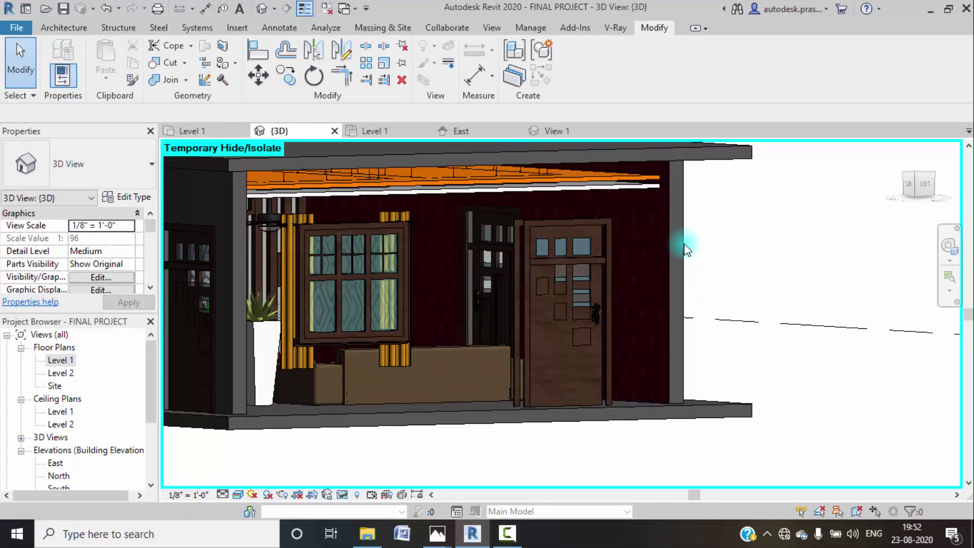
- Reset the temporary hide to restore the side wall in the 3D view
key(h)
key(r)
scroll(521, 262, down, 2)
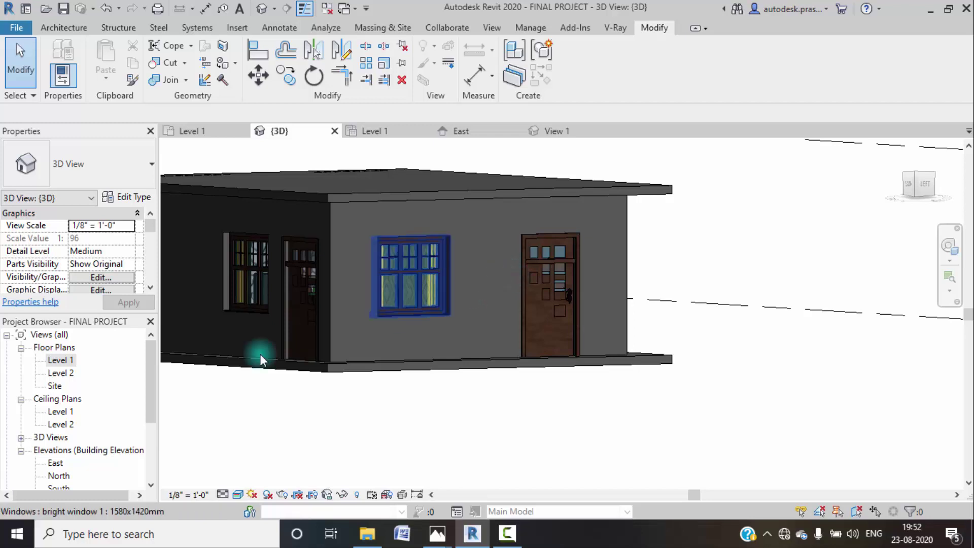
- Place a perspective camera in the Level 1 floor plan, looking from the room's lower-right corner toward its upper-left corner
double_click(59, 360)
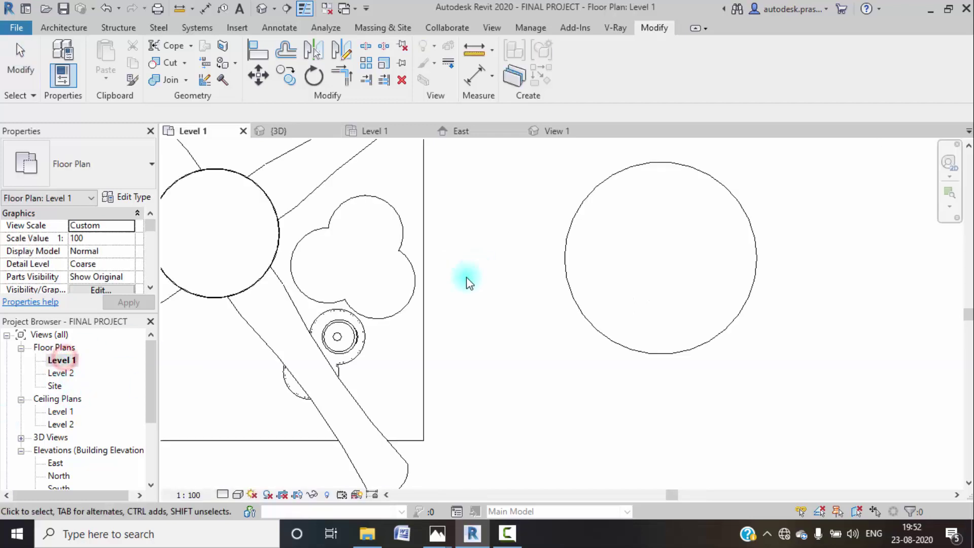
scroll(399, 339, down, 2)
scroll(400, 339, down, 4)
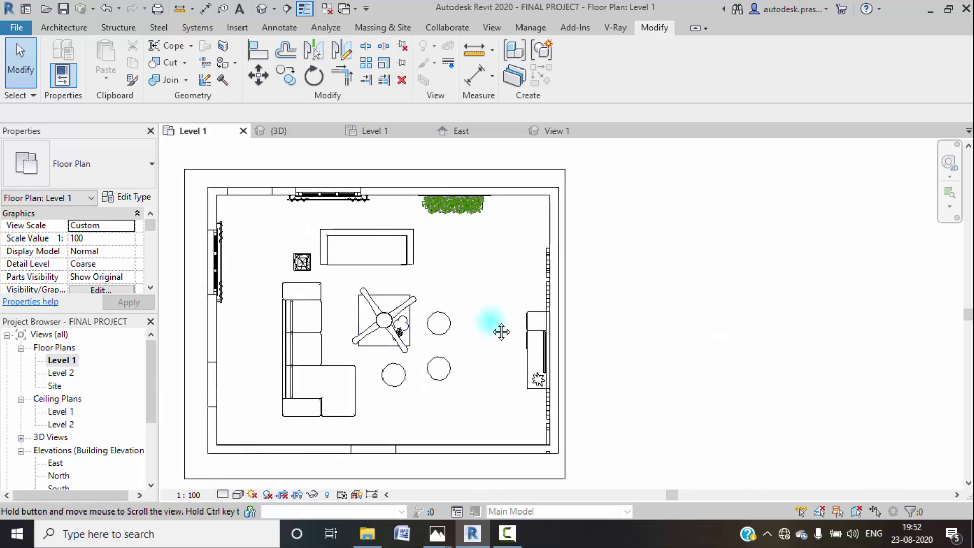
click(78, 28)
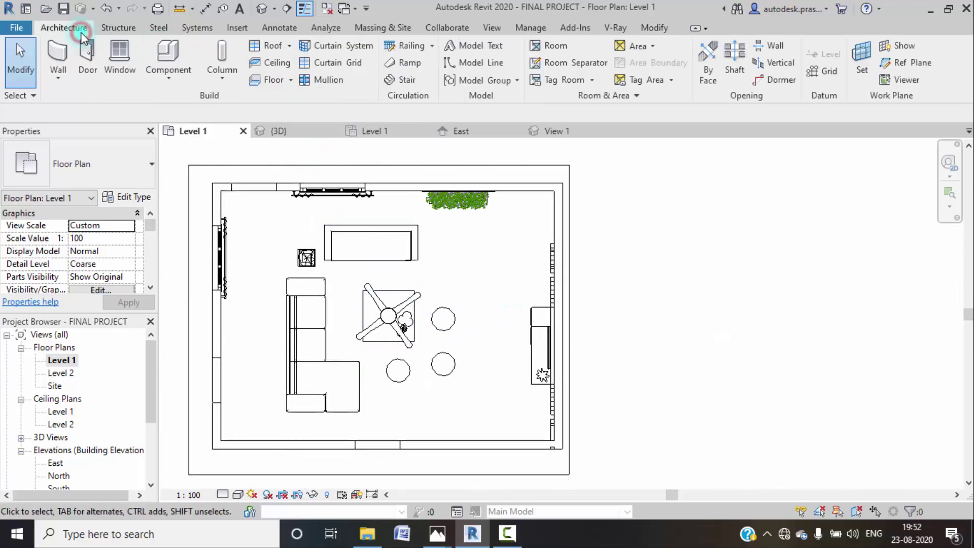
click(274, 9)
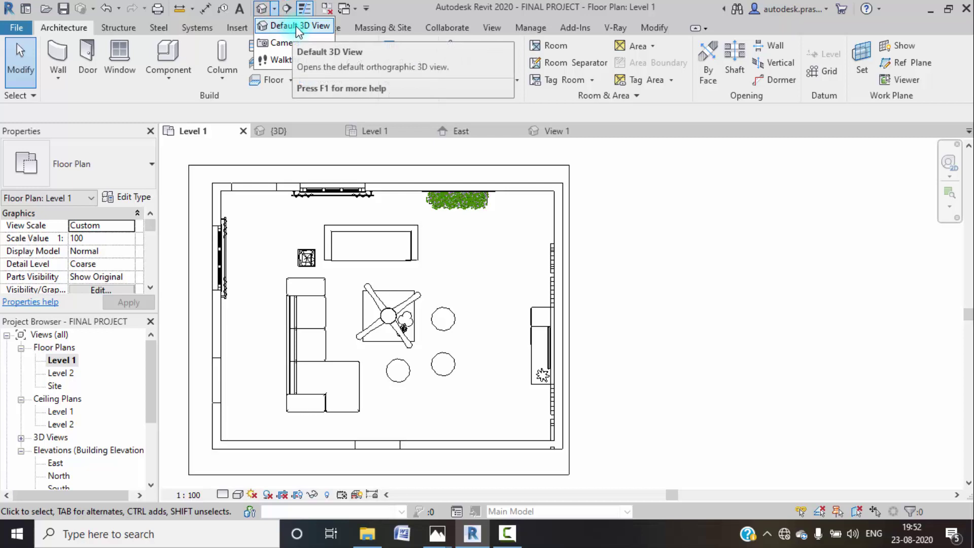
click(279, 42)
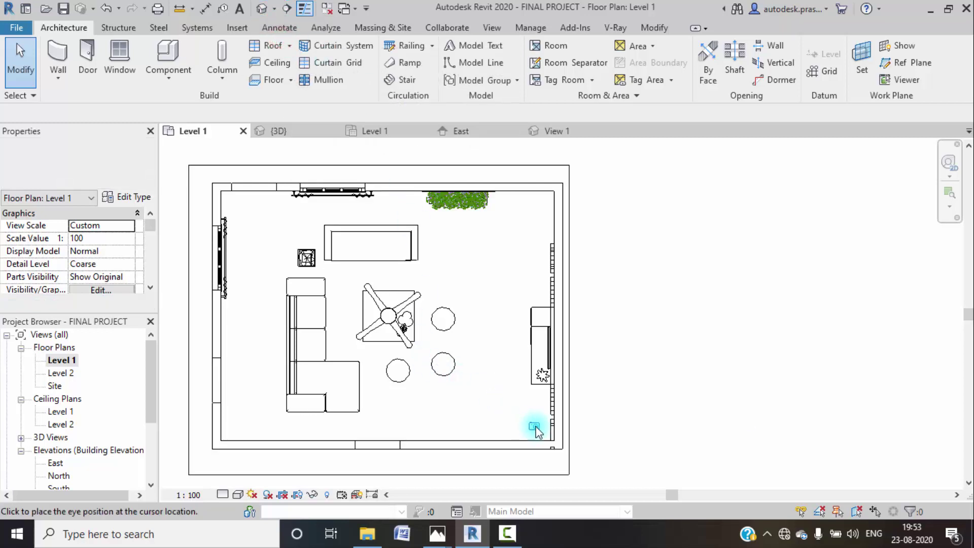
click(539, 425)
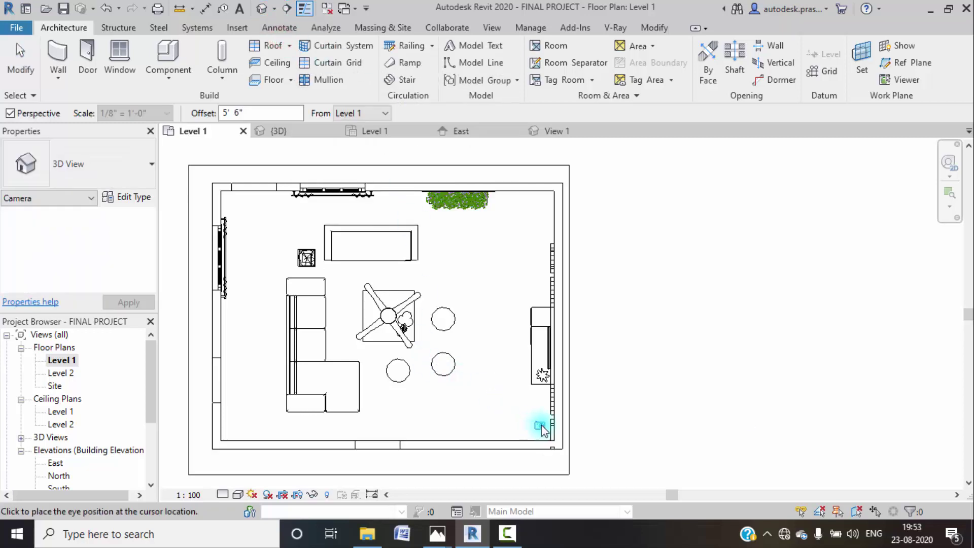
click(185, 214)
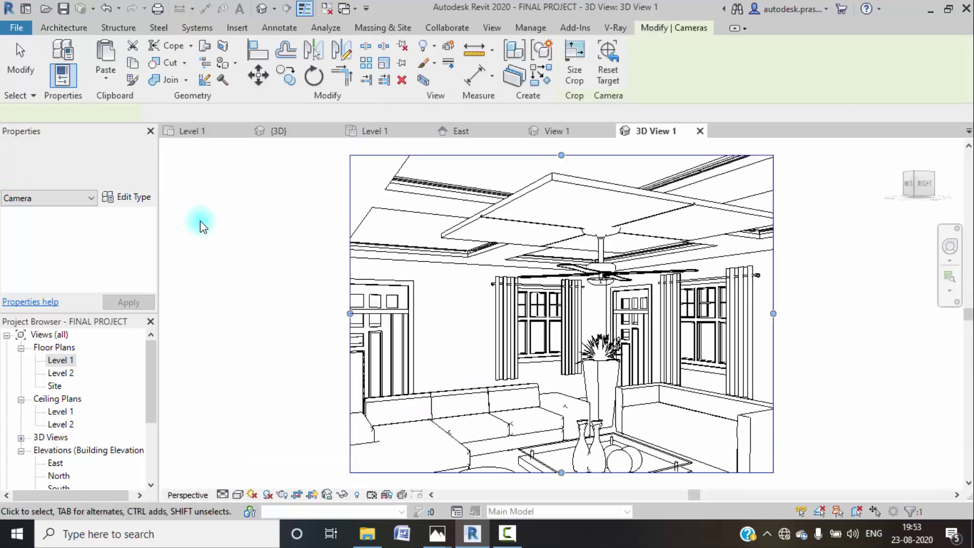
- Enlarge the camera view's crop region on all four sides to take in more of the room, and set its visual style to Realistic
scroll(294, 251, down, 4)
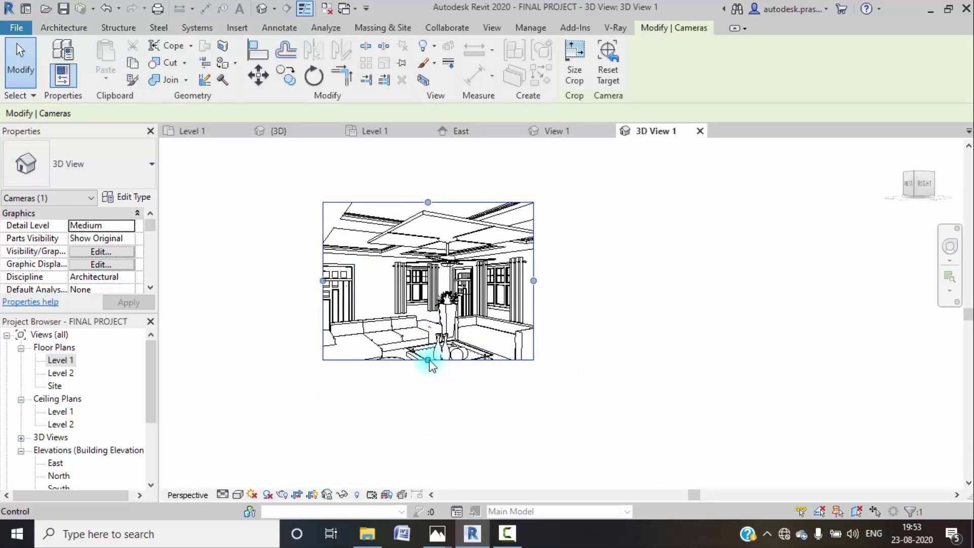
drag(428, 359, 428, 437)
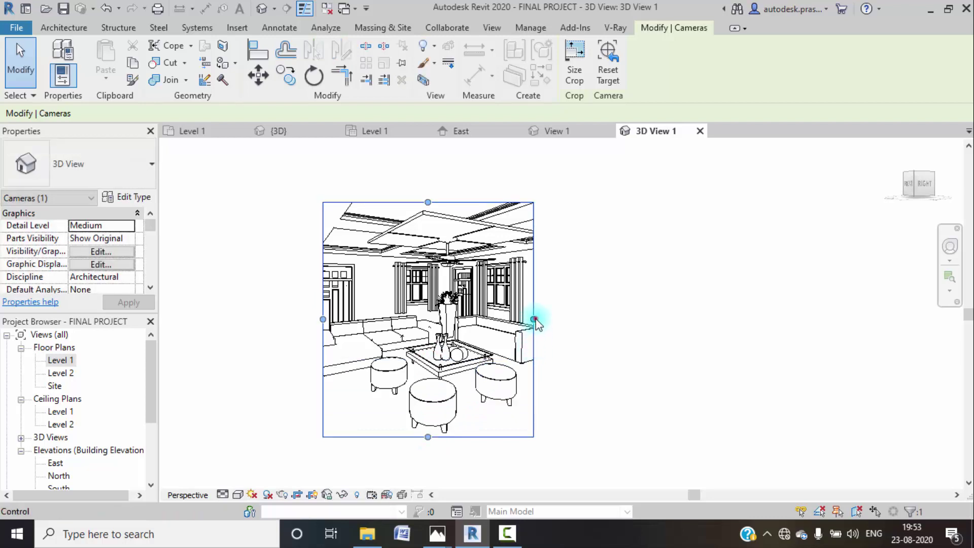
drag(533, 319, 617, 319)
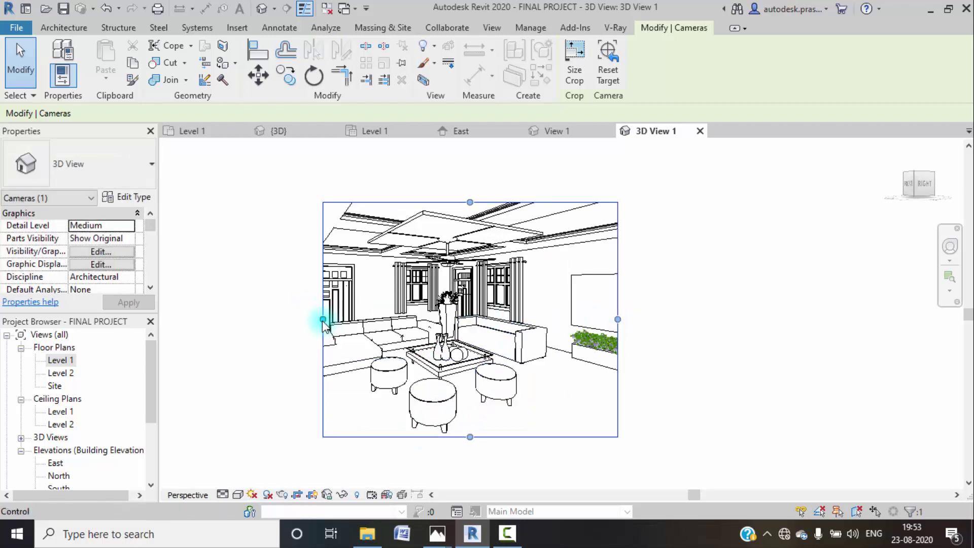
drag(323, 319, 296, 319)
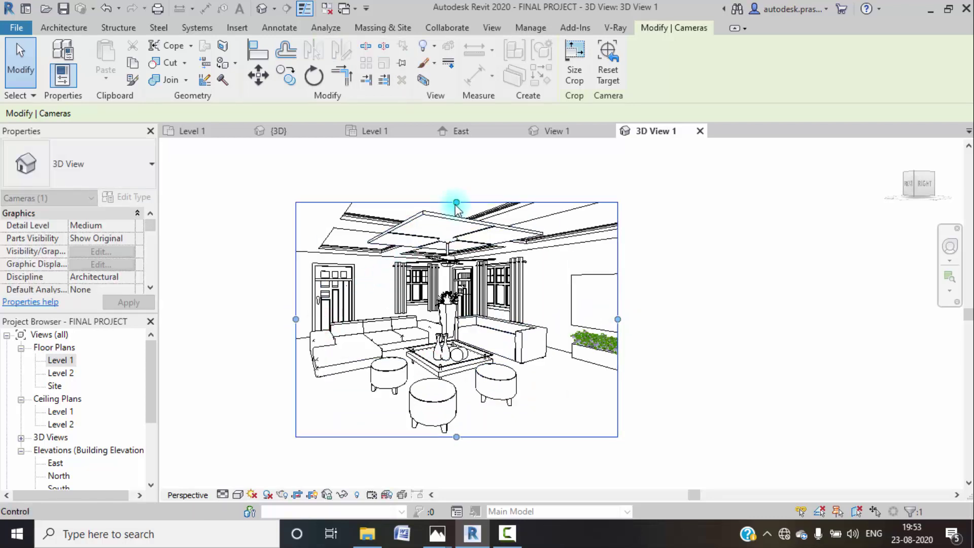
drag(456, 201, 463, 166)
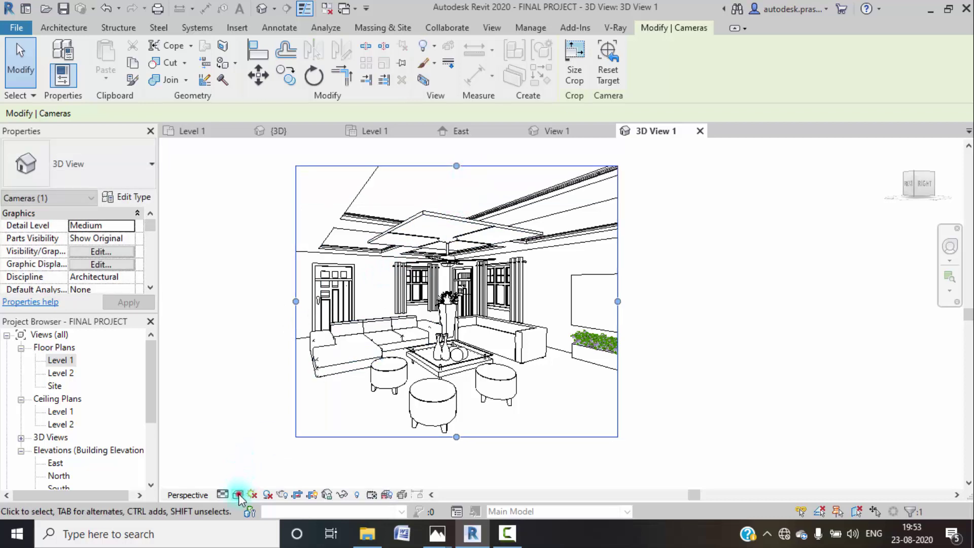
click(237, 495)
click(249, 461)
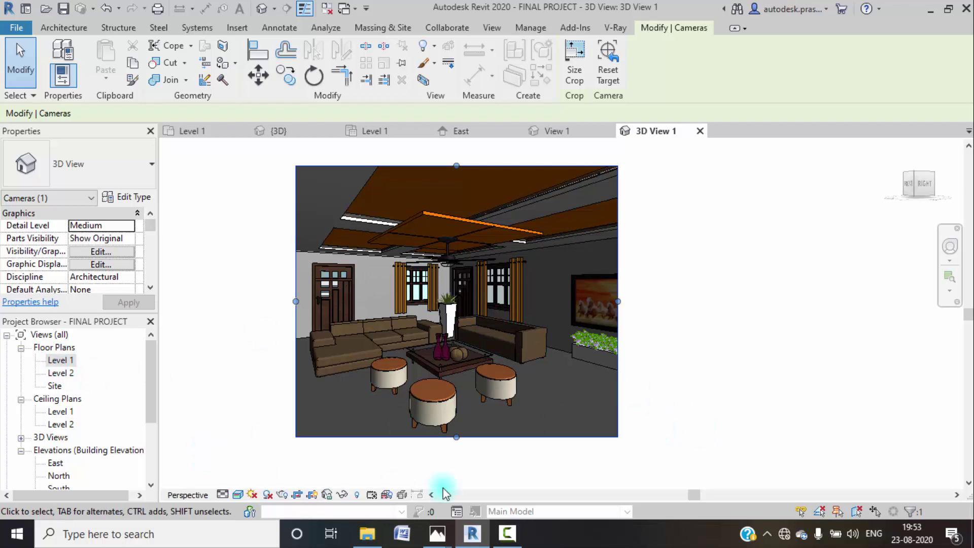
- Switch to the RJ PROJECT 1 model, inspect its 3D View 16, and return to 3D View 1
click(523, 535)
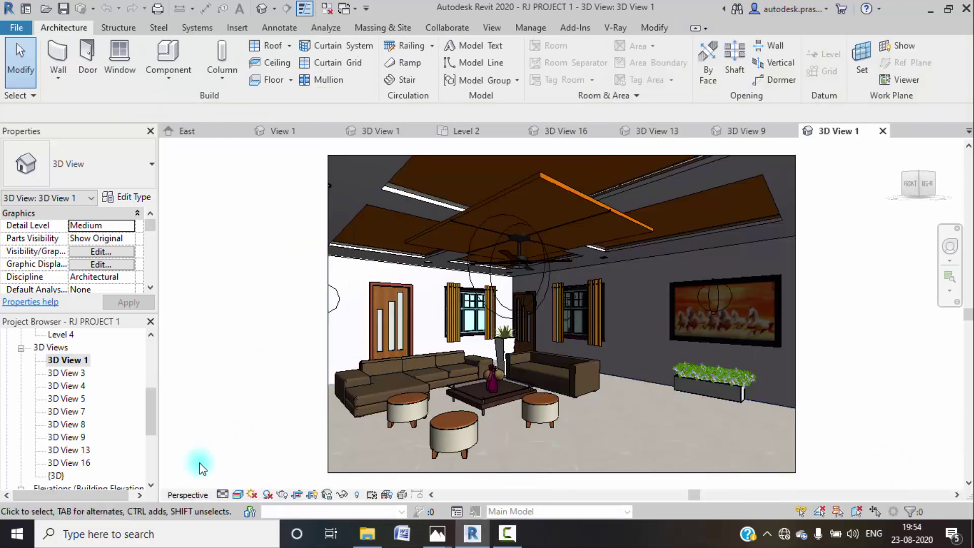
double_click(71, 462)
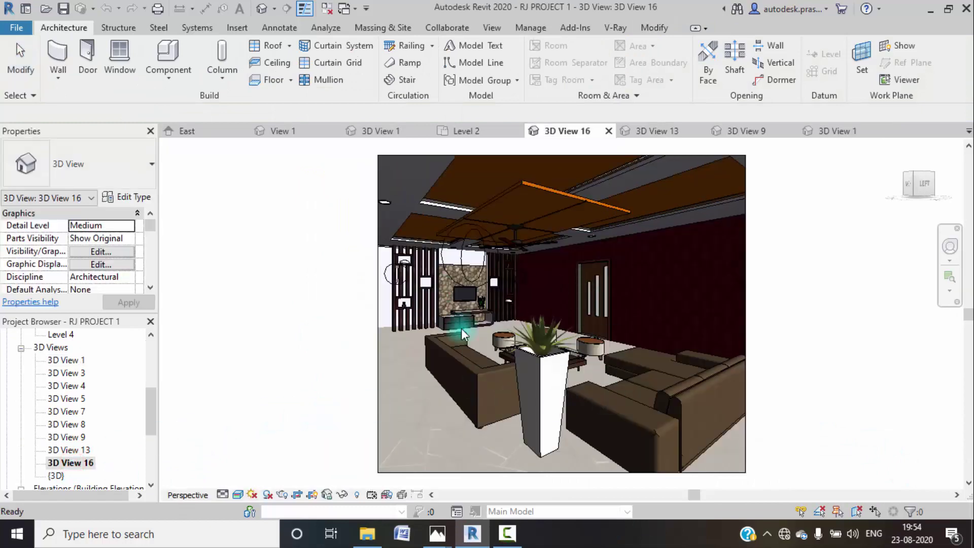
double_click(67, 359)
middle_drag(581, 272, 569, 285)
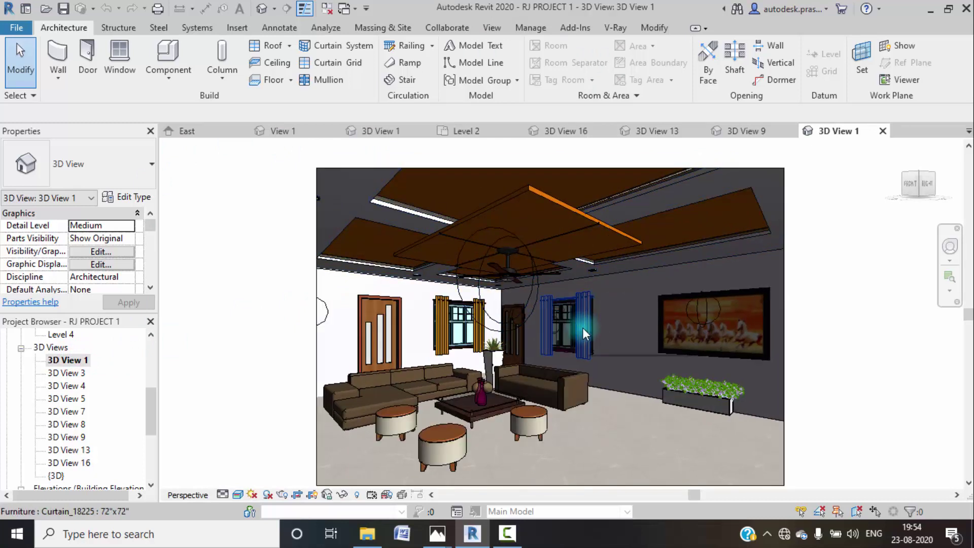
- Render 3D View 1 at Best quality with Printer resolution at 300 DPI and the Interior: Artificial only lighting scheme
key(r)
key(r)
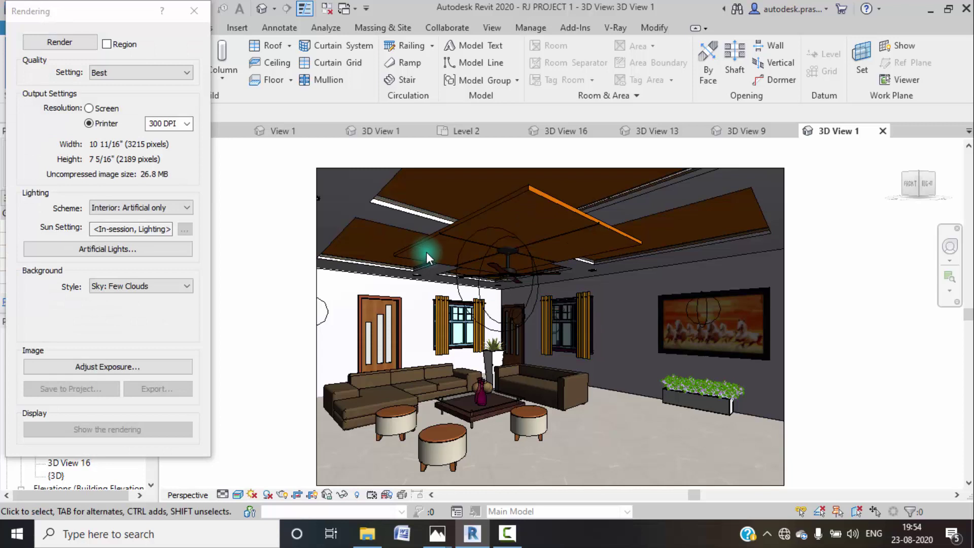
click(187, 73)
click(187, 72)
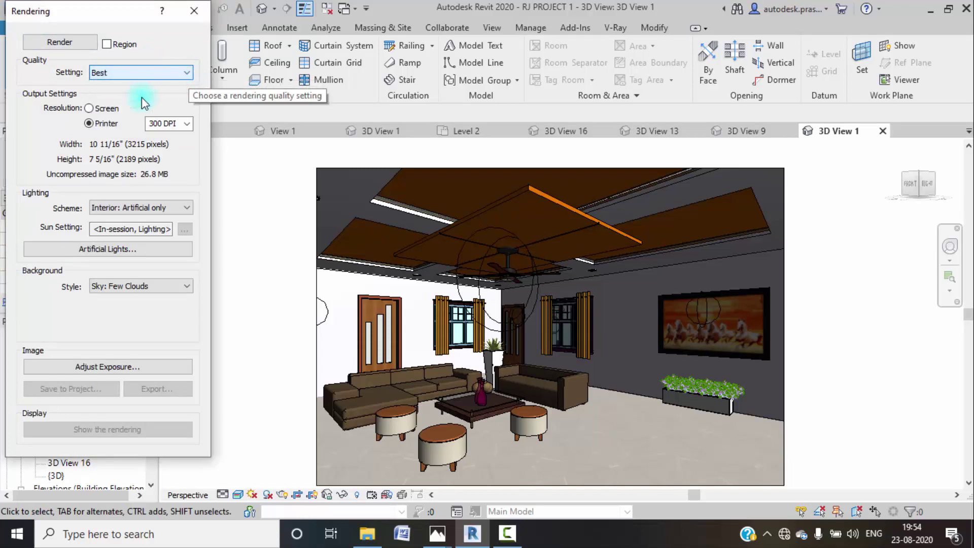
click(89, 123)
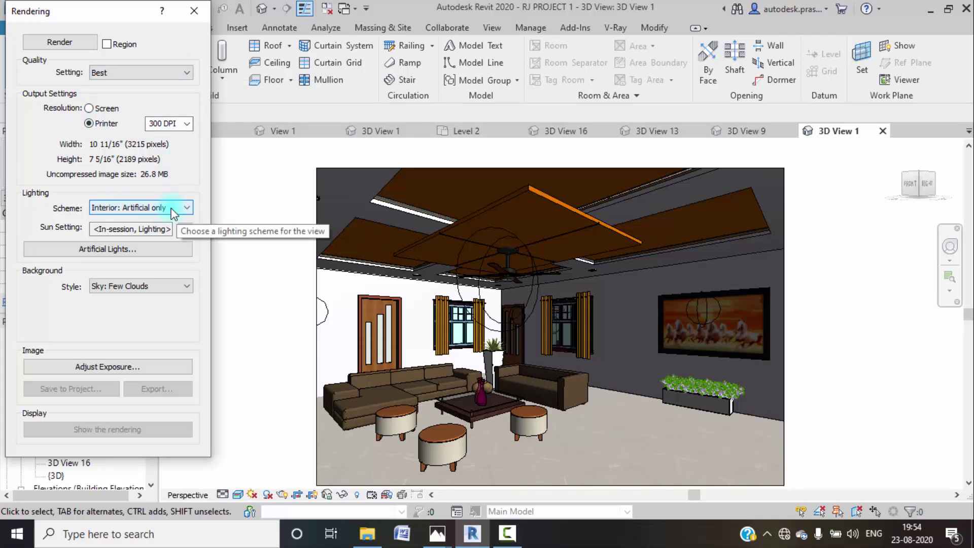
click(72, 44)
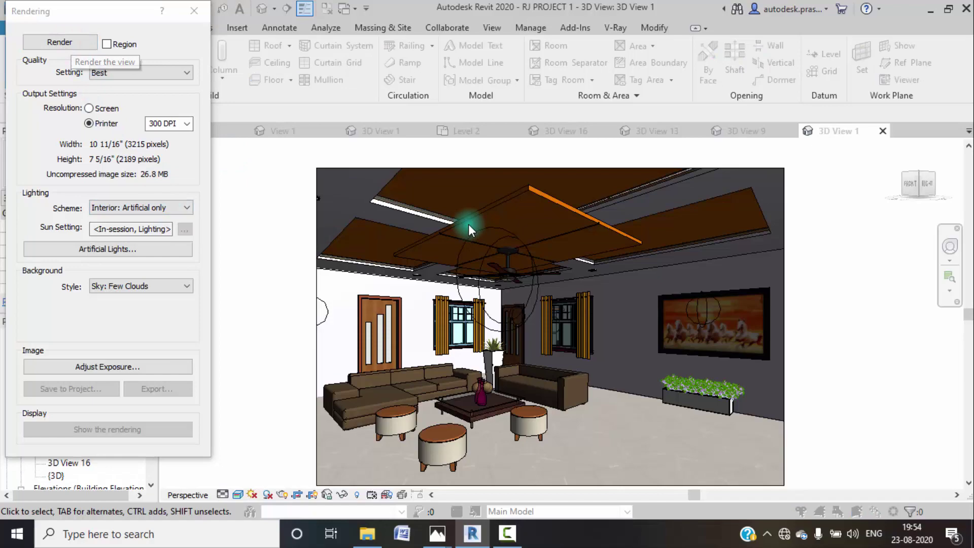